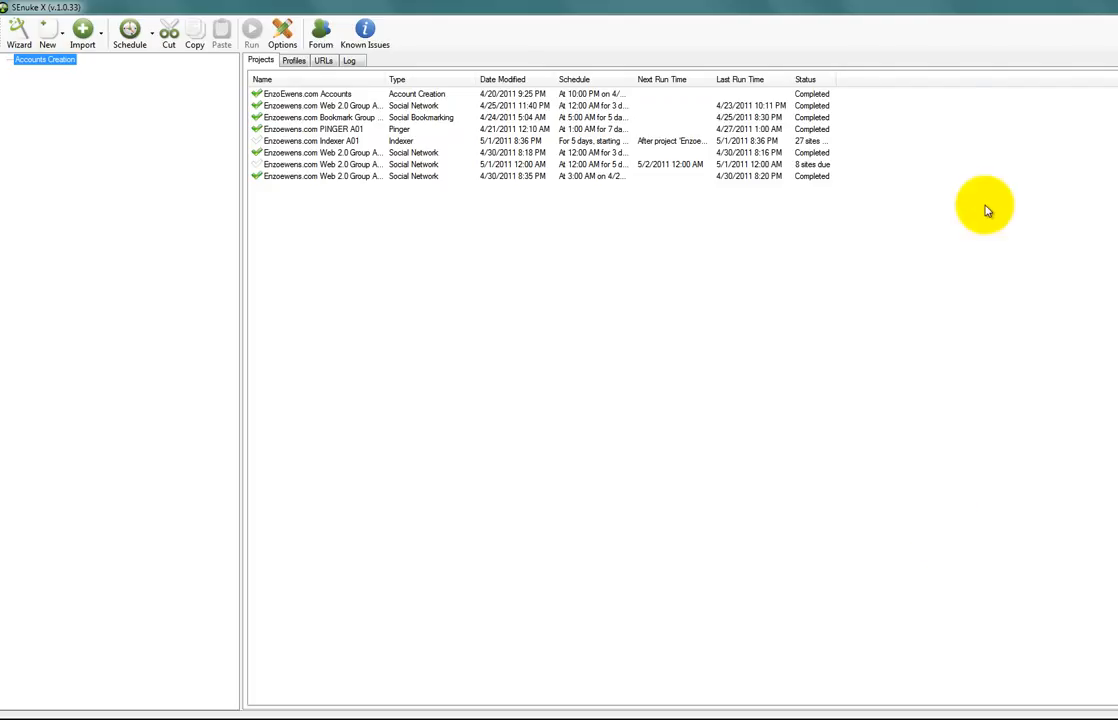
Launch the campaign wizard and name the campaign 'SENUKE X Seo Training'
left_click(15, 38)
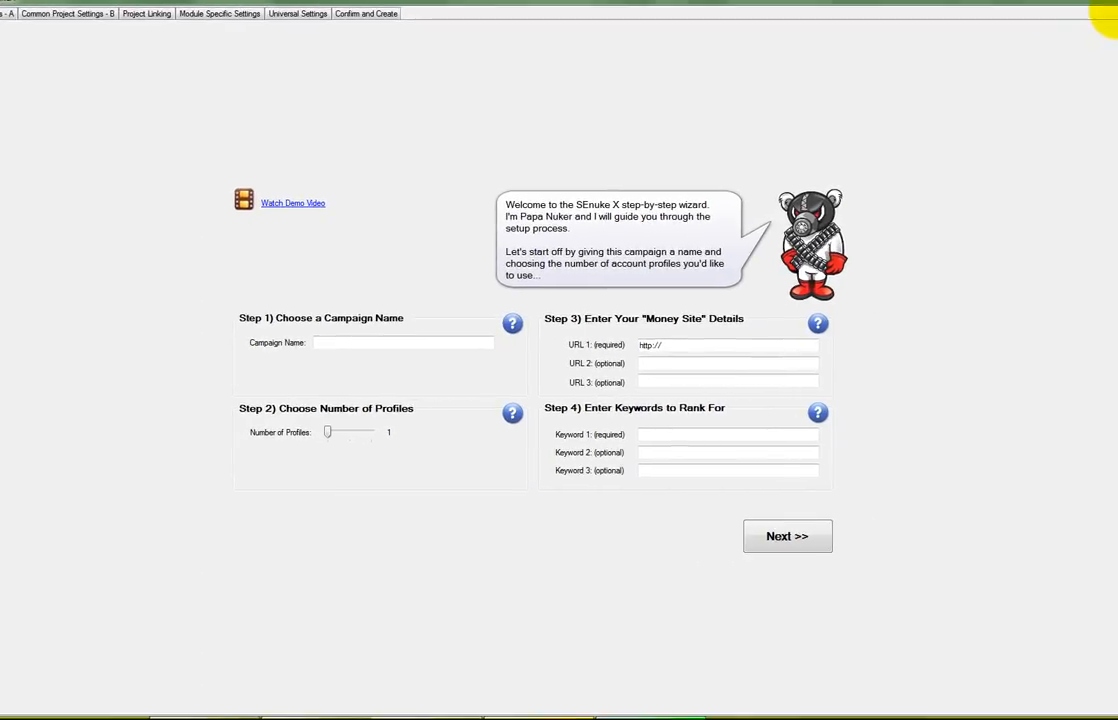
left_click(394, 342)
type("SENUKE")
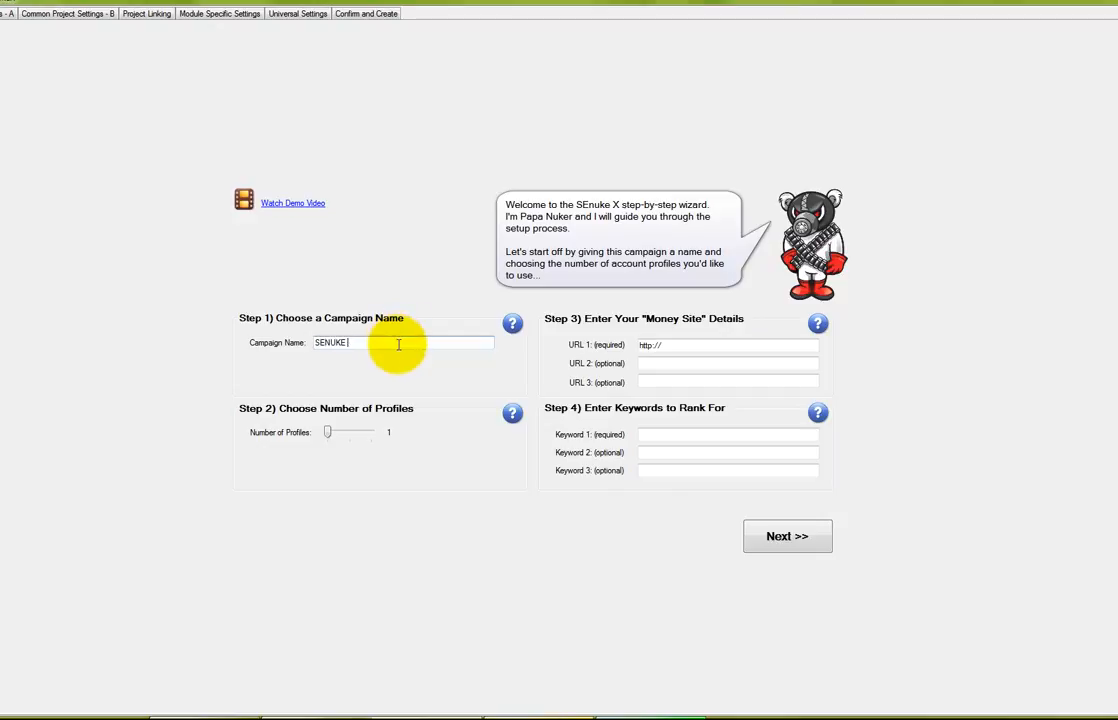
type(" X Seo Training")
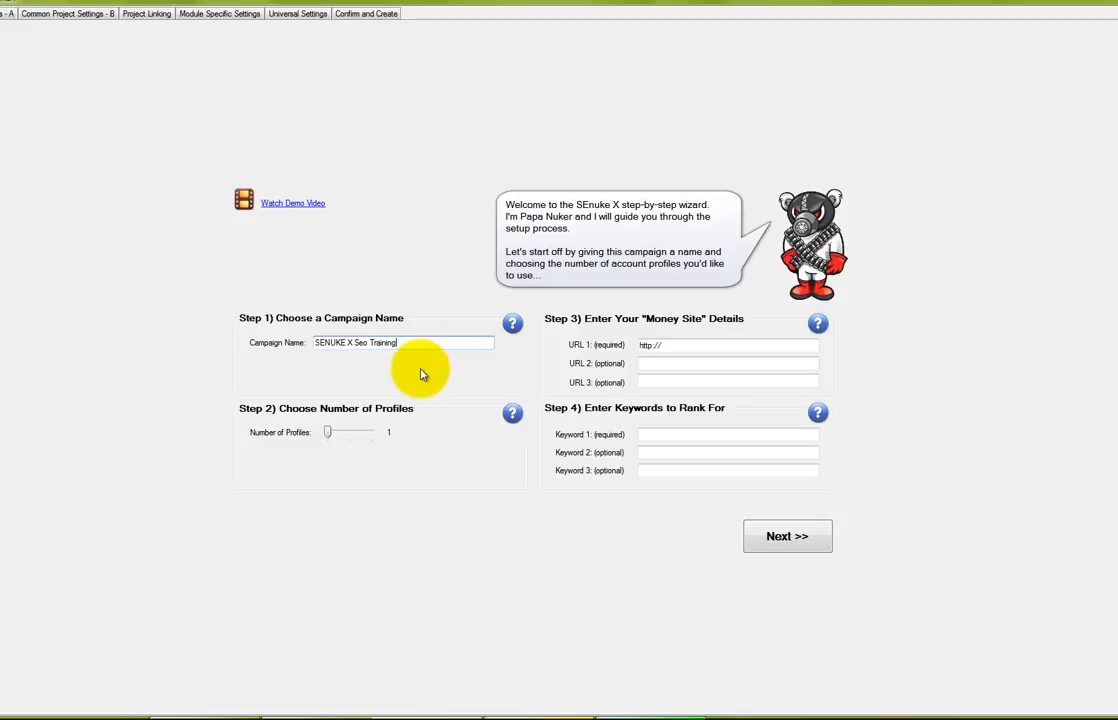
left_click(688, 347)
type("www.")
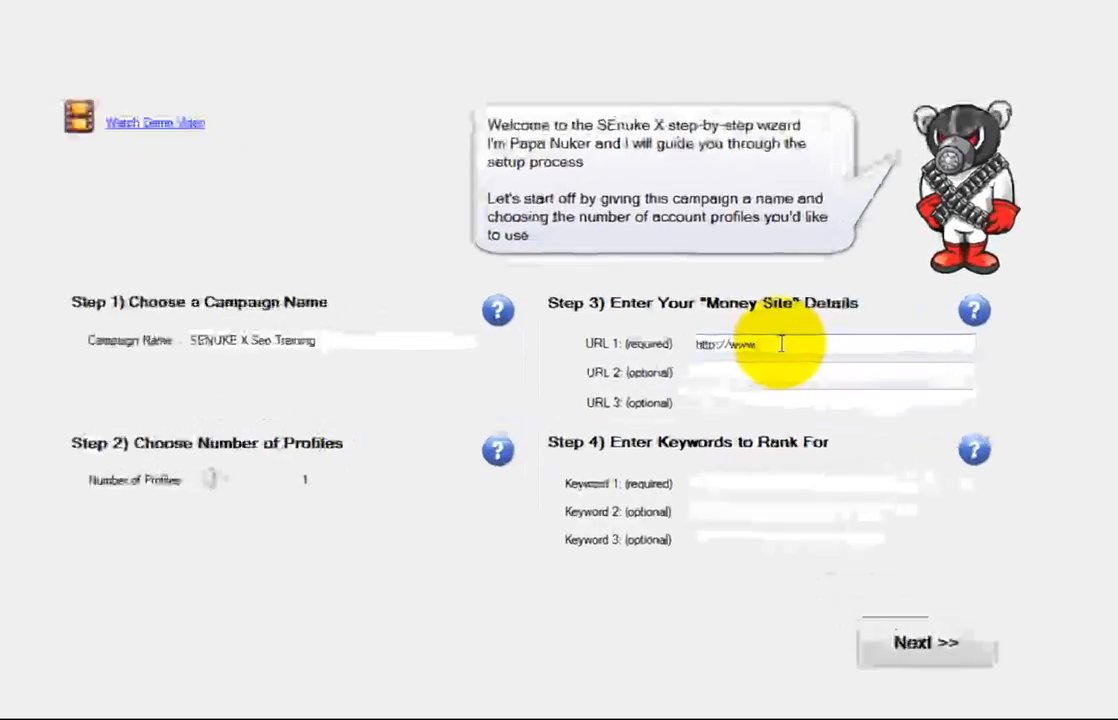
type("senukexseotraining.com/")
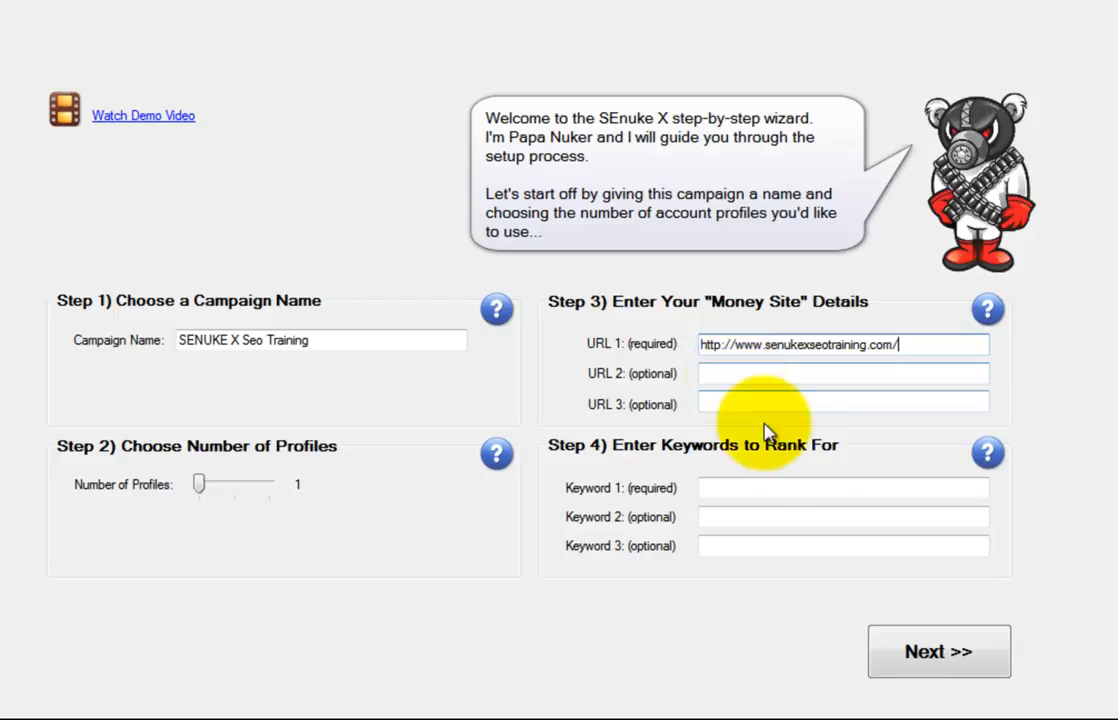
Enter keywords 'seo training', 'senuke x seo training' and 'senuke x training', correcting typos along the way
left_click(800, 489)
type("seo training")
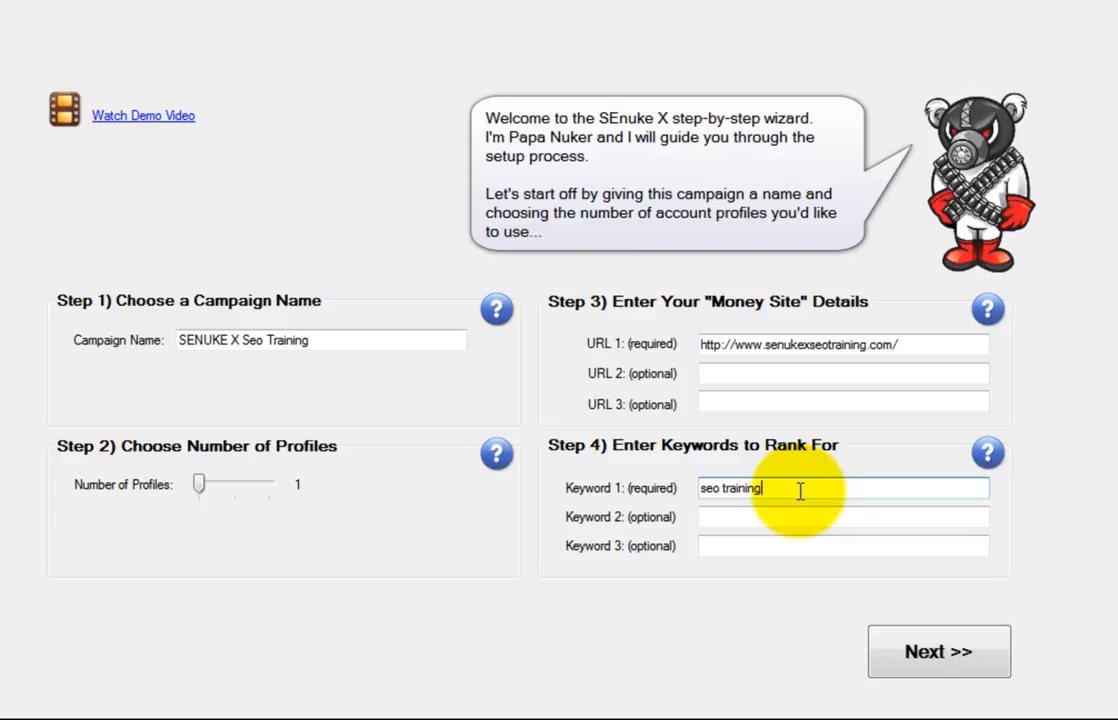
key("Tab")
type("senuek")
key("BackSpace")
type("ke ")
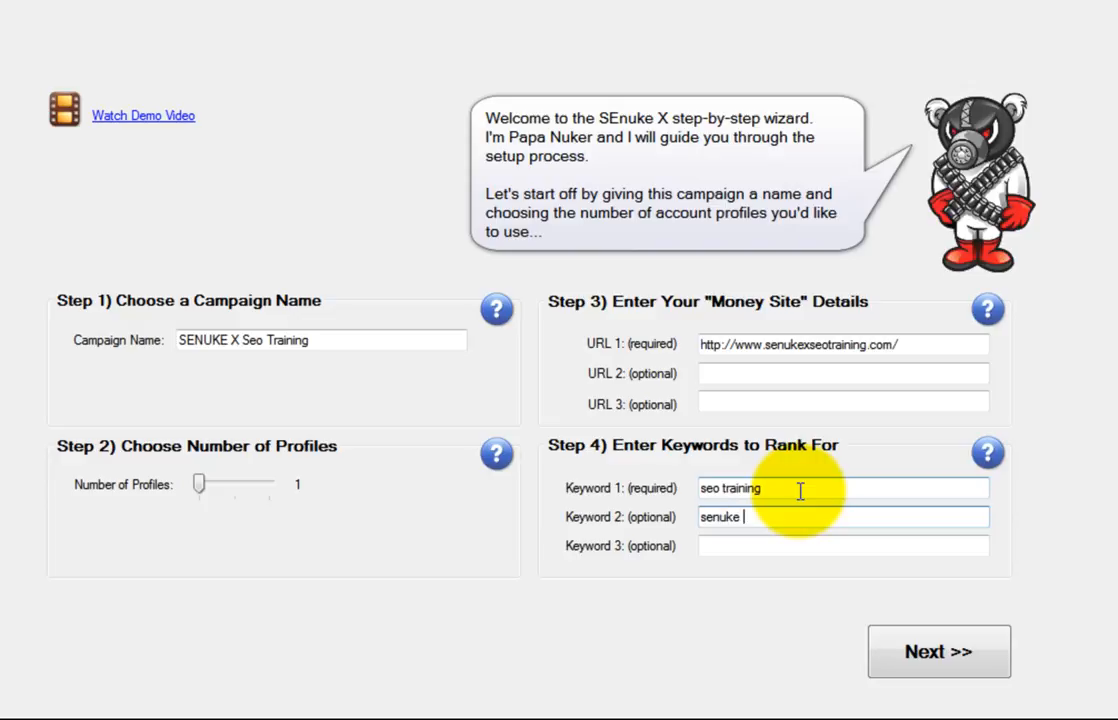
type("x seot training")
key("BackSpace")
key("BackSpace")
key("BackSpace")
key("BackSpace")
key("BackSpace")
key("BackSpace")
key("BackSpace")
key("BackSpace")
key("BackSpace")
key("BackSpace")
type("training")
key("Tab")
type("senuke")
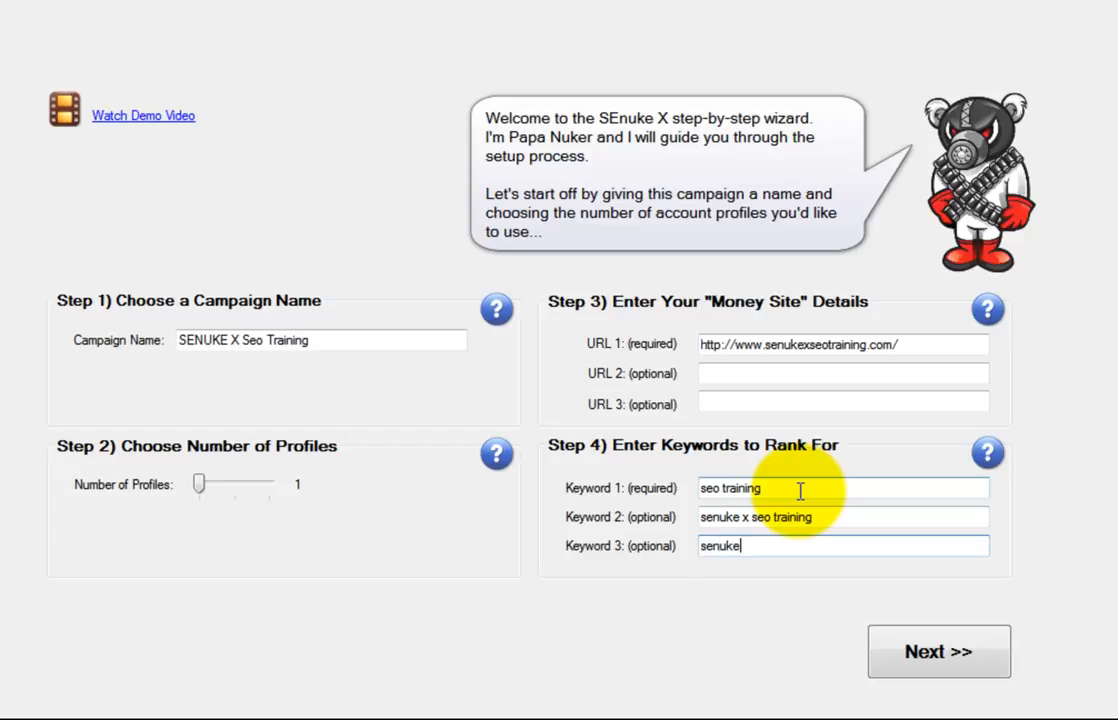
type(" x training")
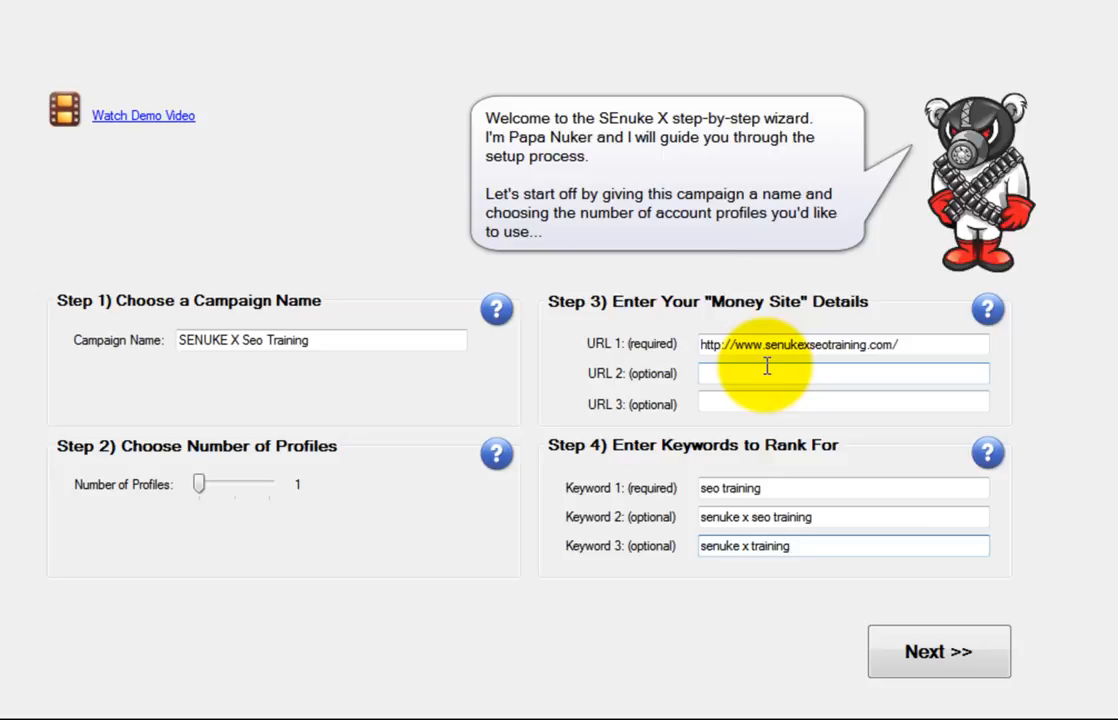
Leave Number of Profiles at 1 and advance to the common posting settings page
mouse_move(203, 486)
left_mouse_down()
mouse_move(278, 487)
mouse_move(200, 487)
left_mouse_up()
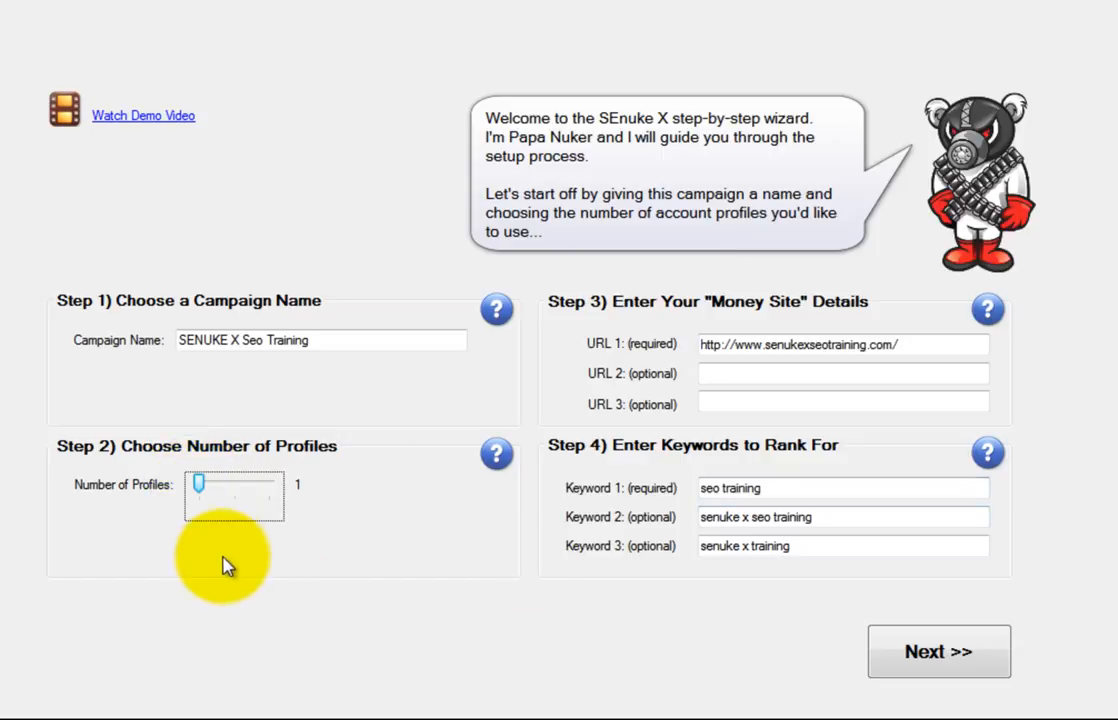
left_click(891, 652)
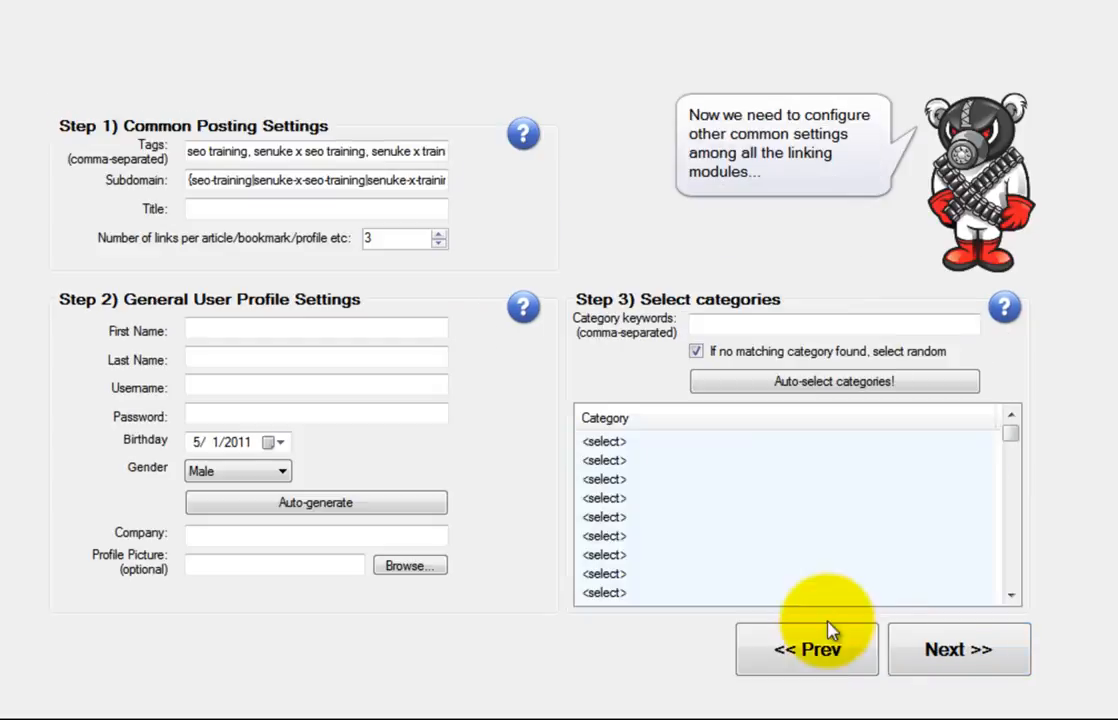
Review the prefilled tags and the subdomain pattern built from the keywords
left_click(352, 208)
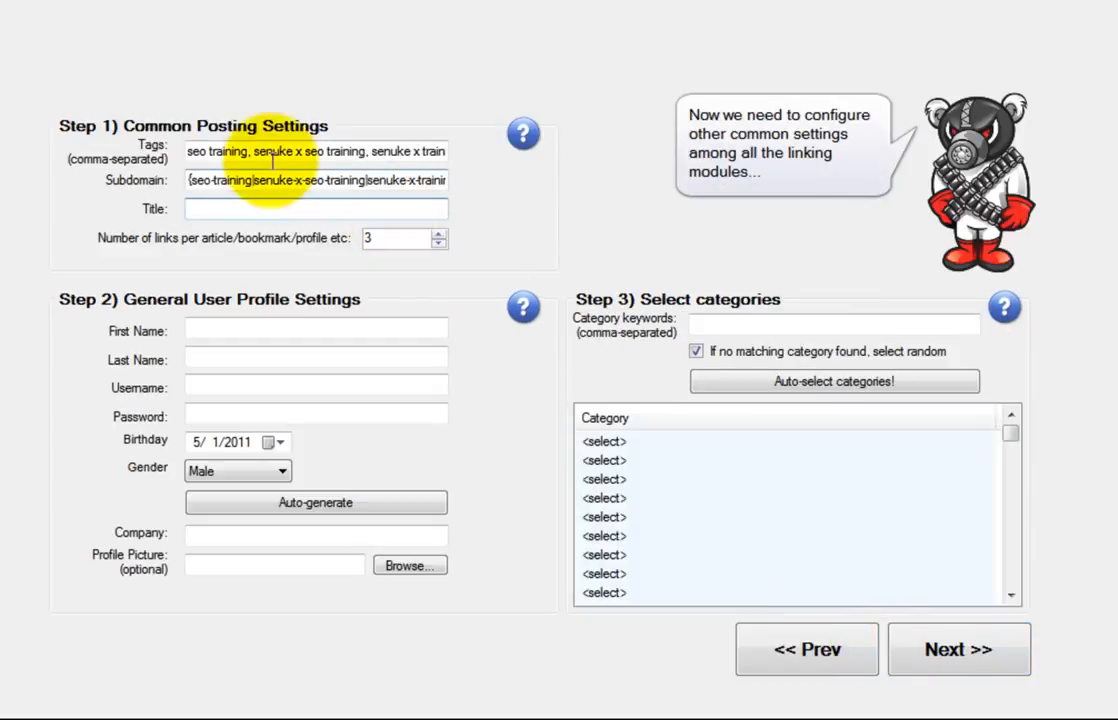
left_click_drag(209, 152, 453, 172)
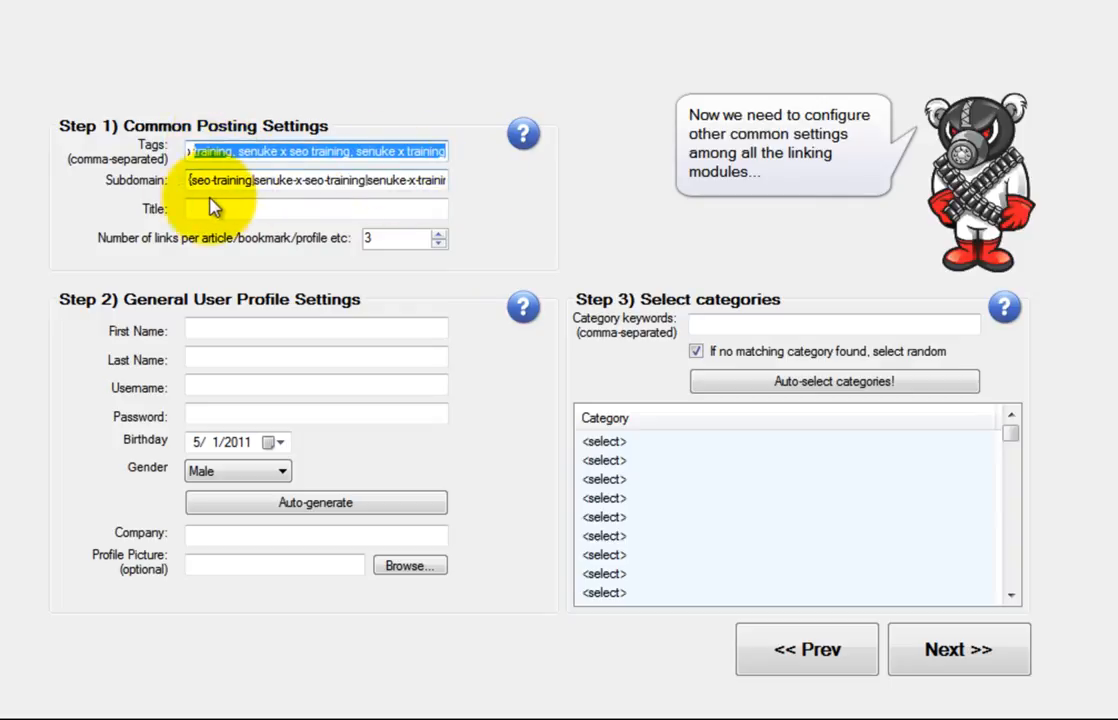
left_click_drag(189, 180, 482, 175)
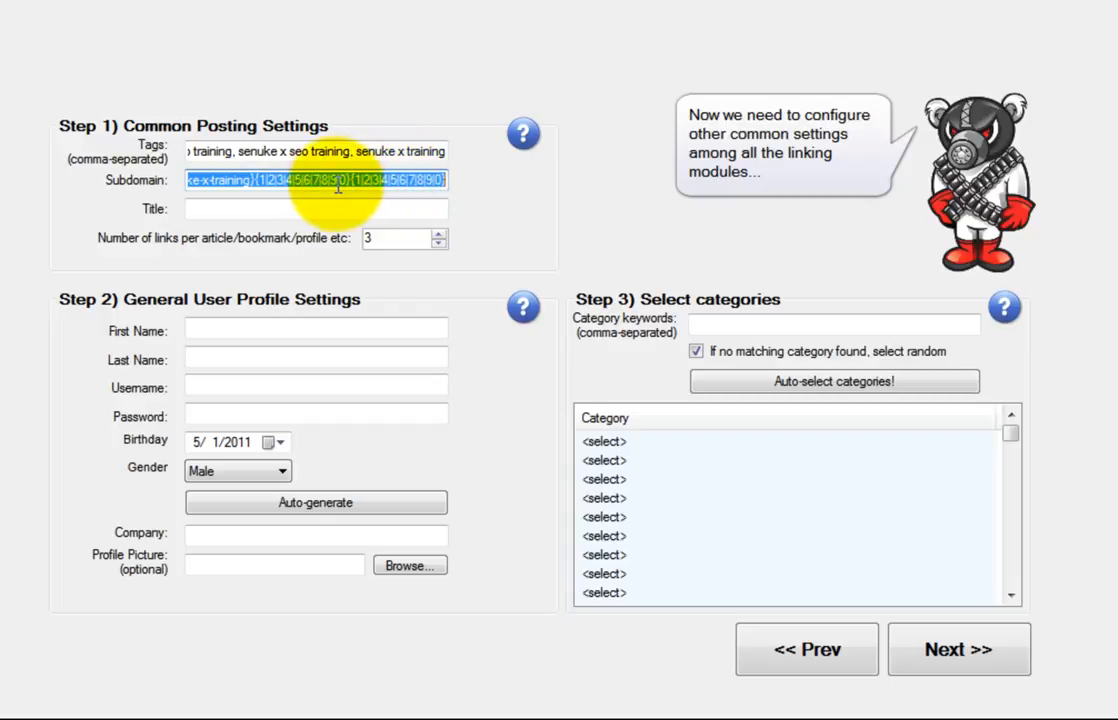
left_click_drag(249, 183, 116, 189)
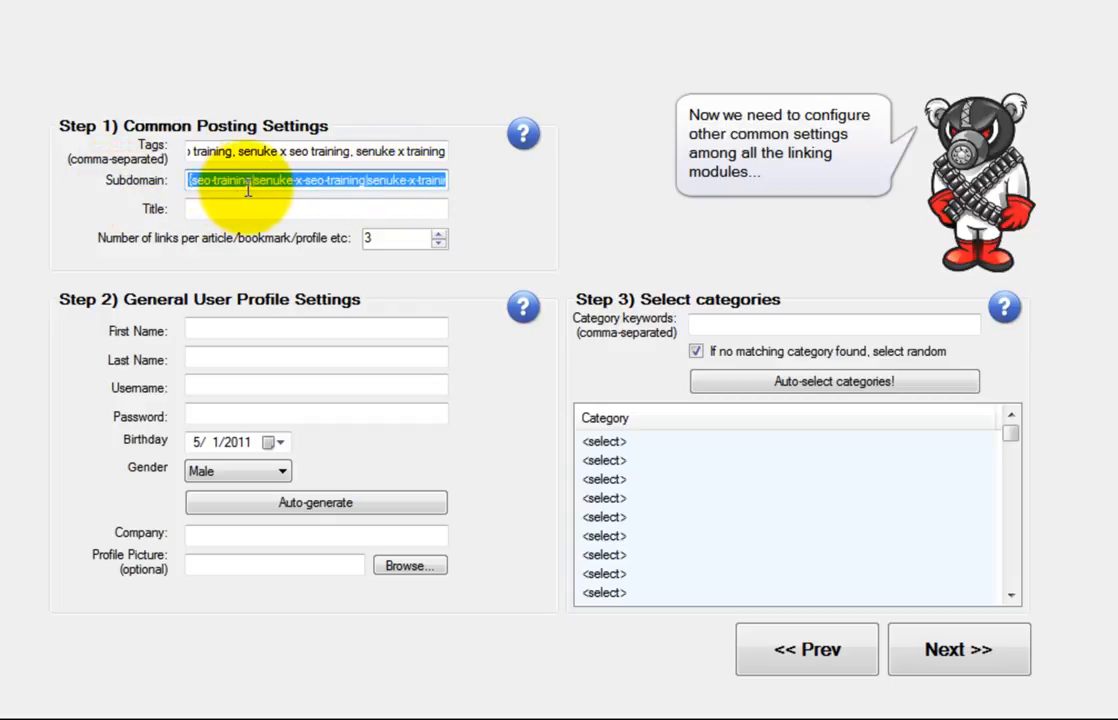
left_click_drag(292, 185, 512, 188)
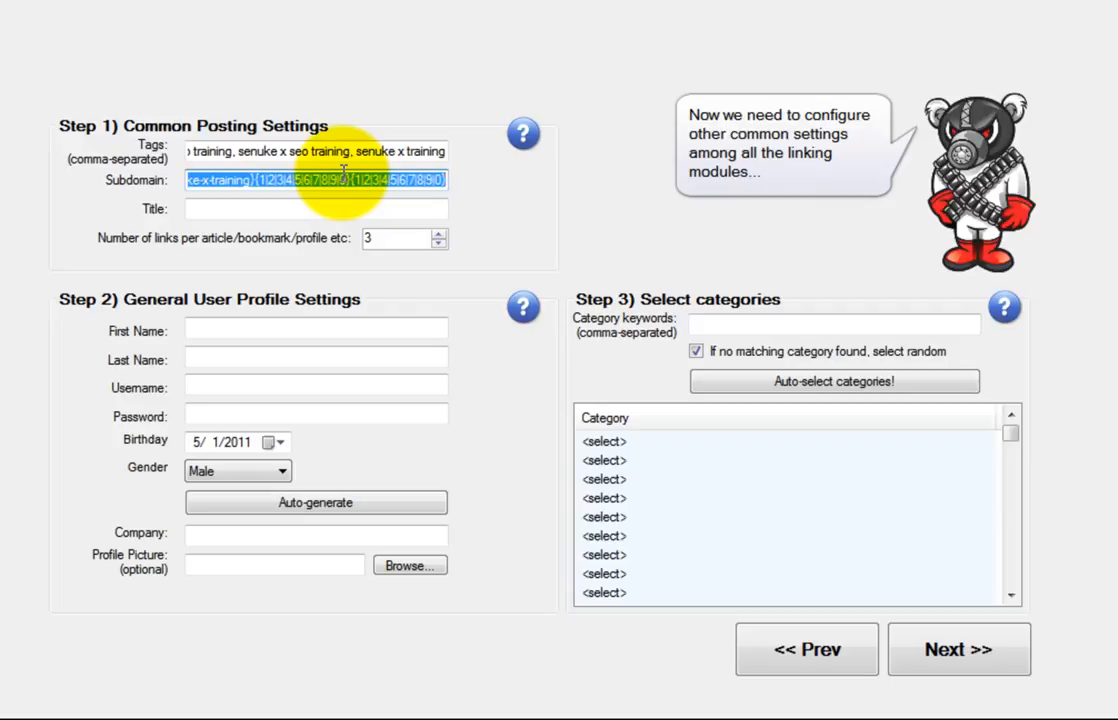
Enter the title 'What You Ought To Know About SENUKE X'
key("Tab")
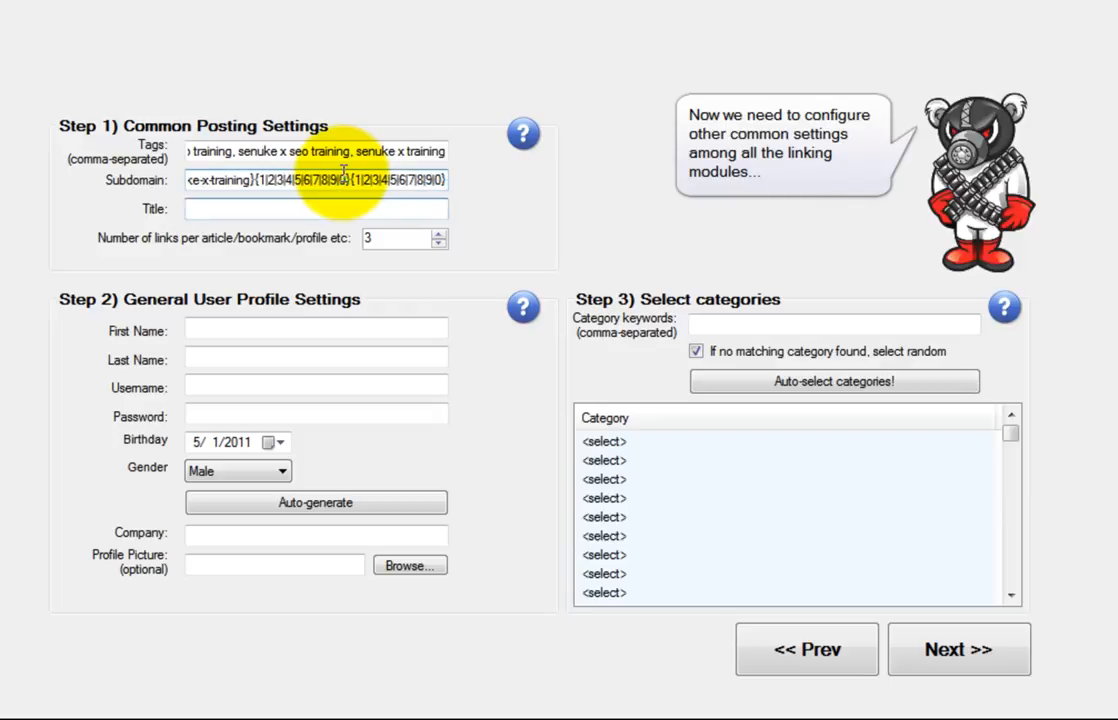
type("What You Ought")
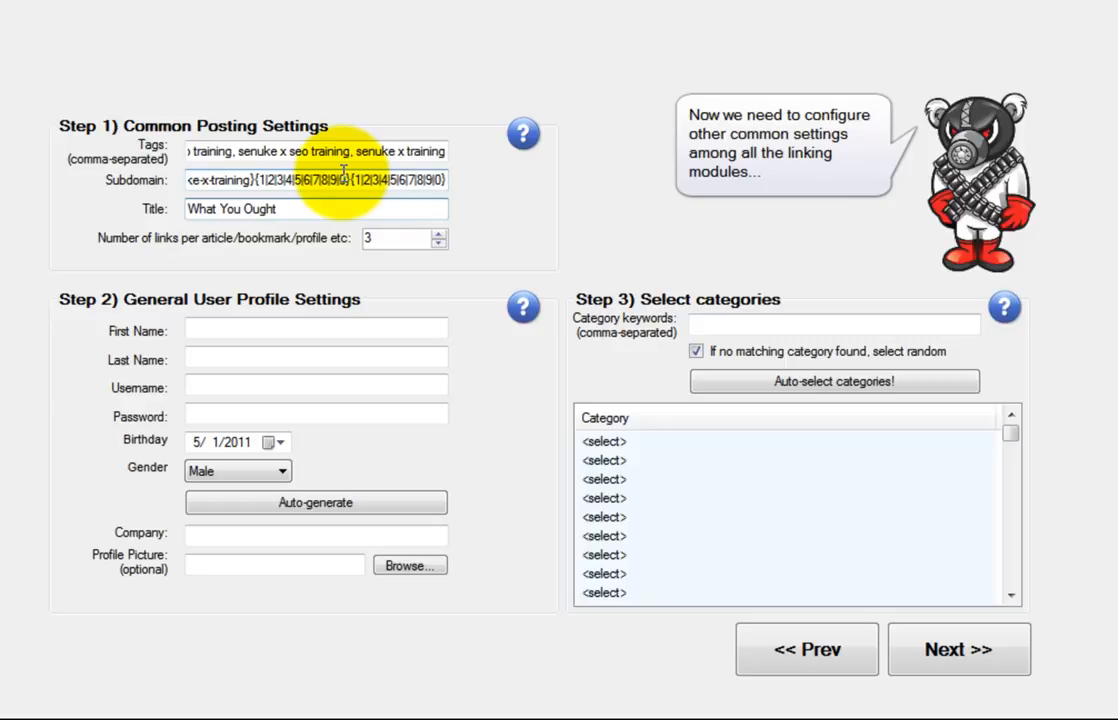
type("To Know About SENUKE X")
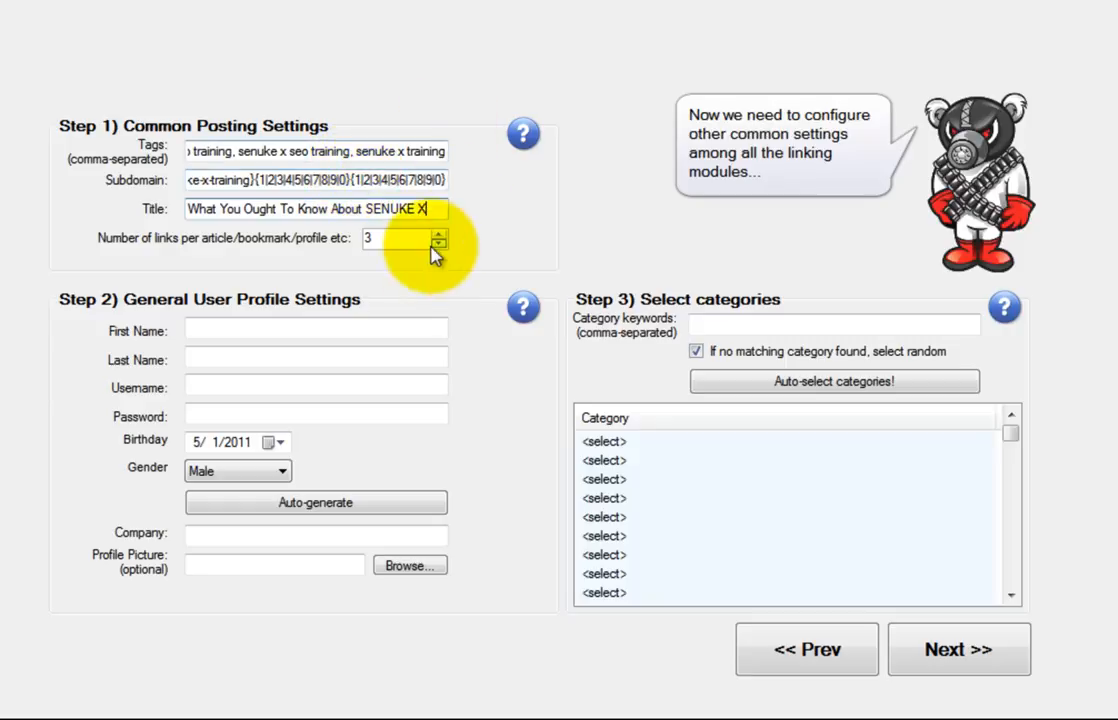
Set links per item to 2 and fill a female profile with generated details and an image
left_click(438, 243)
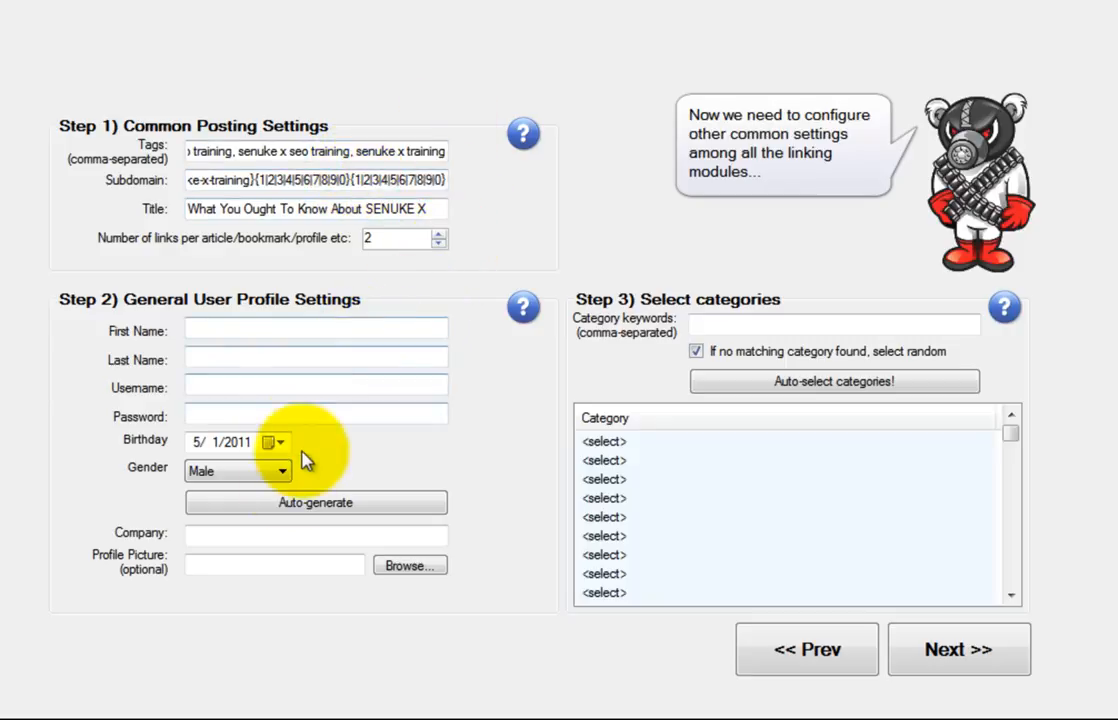
left_click(284, 473)
left_click(270, 506)
left_click(316, 507)
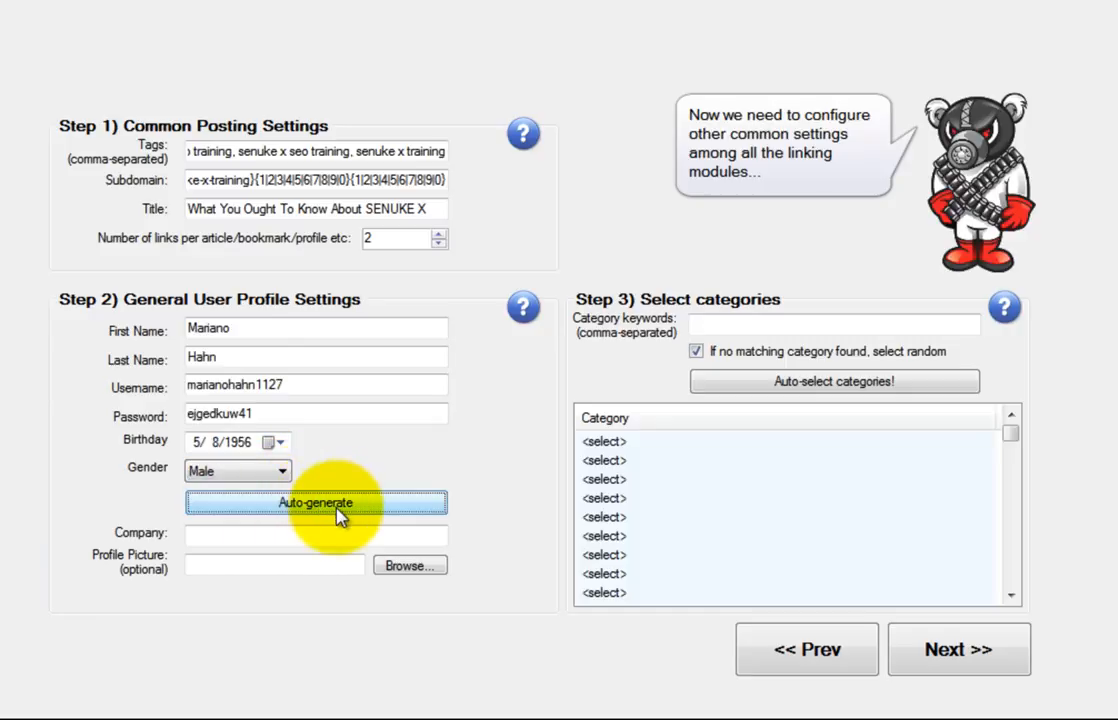
left_click(392, 566)
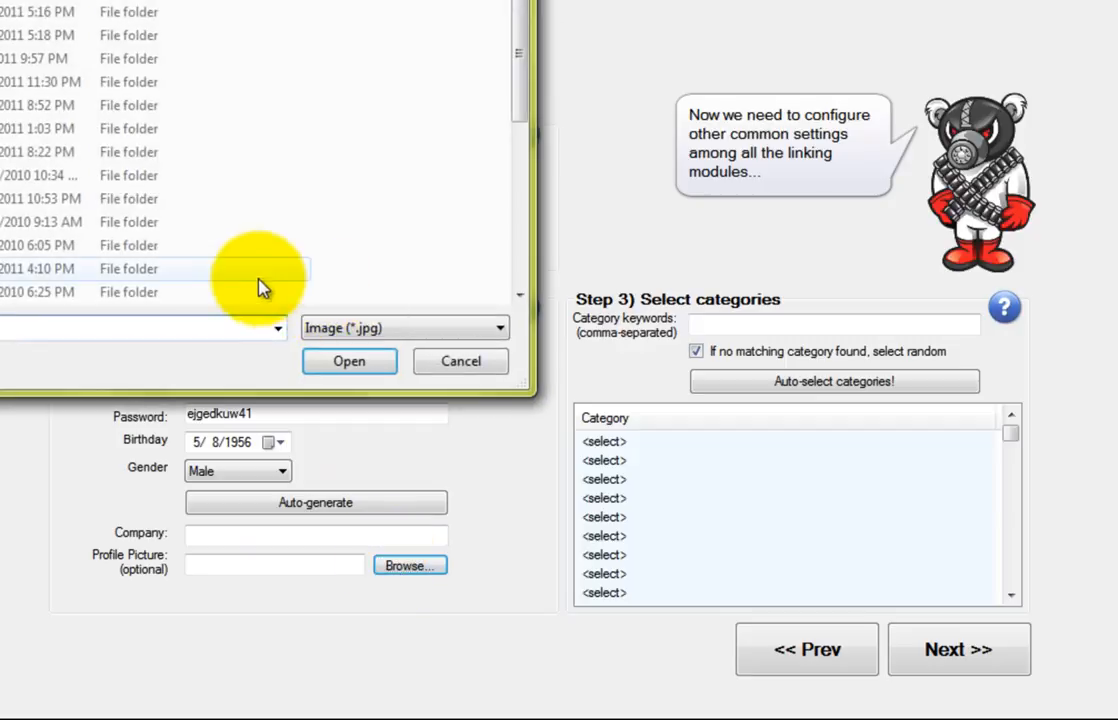
left_click_drag(250, 2, 250, 101)
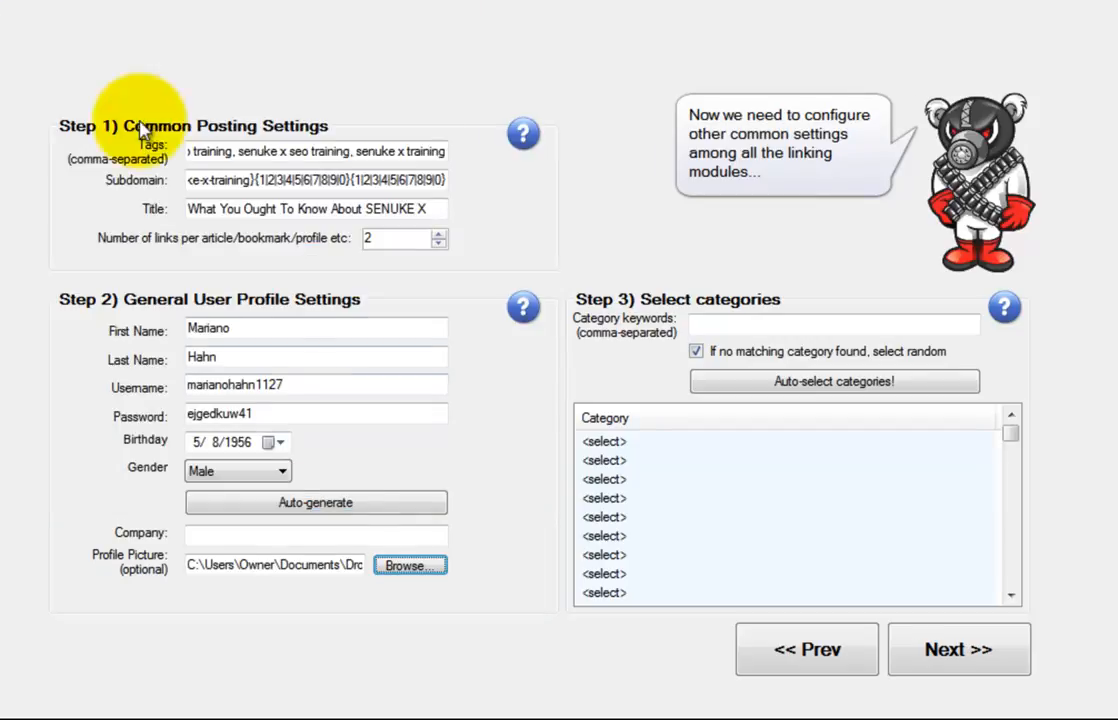
Enter 'Senuke X SEO Training' as the profile's company name
left_click(326, 534)
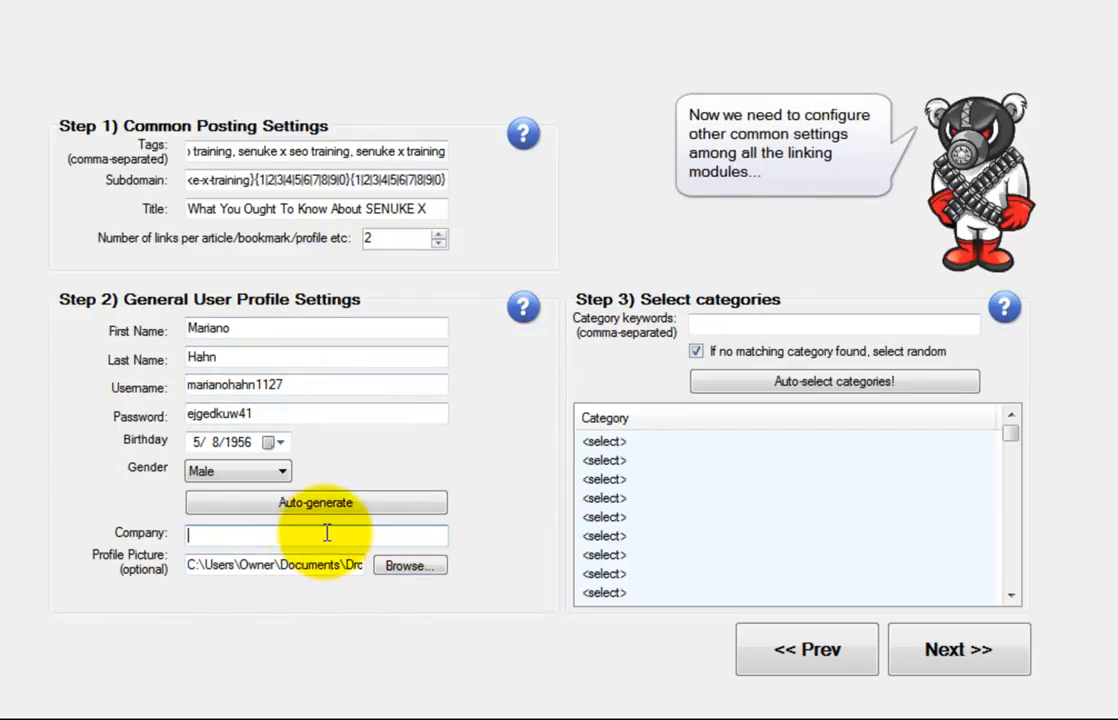
type("Senuke X SEO TrIN")
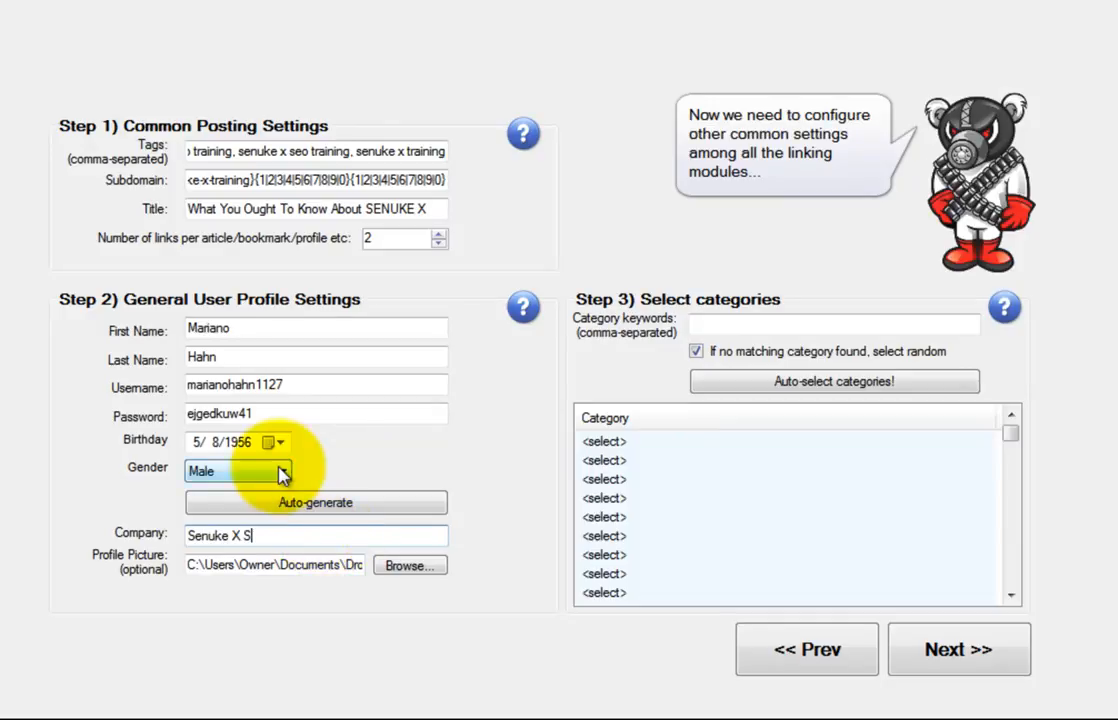
key("BackSpace")
key("BackSpace")
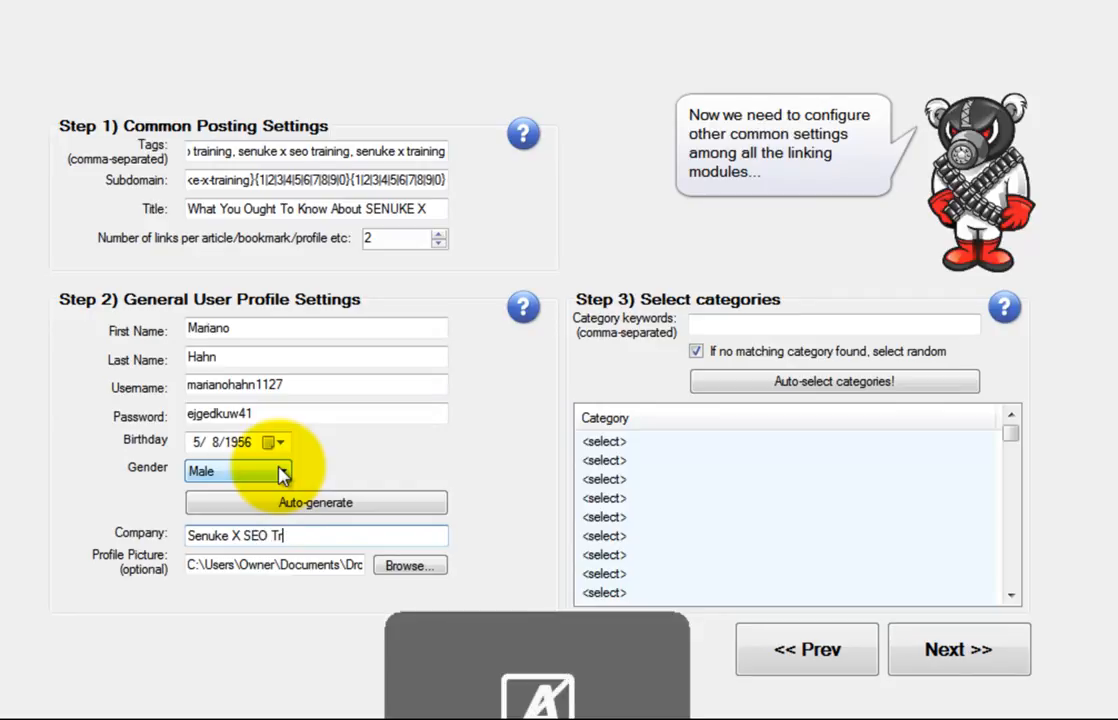
type("aining")
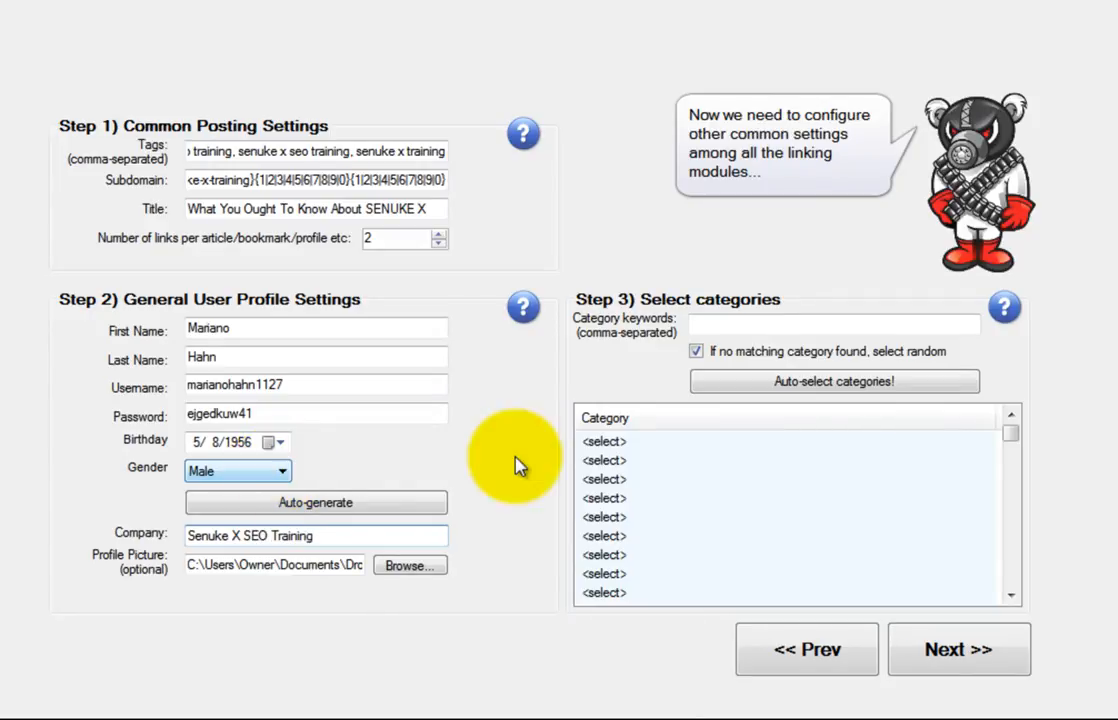
Untick random fallback, enter keywords seo through home based, general, and auto-select categories
left_click(697, 352)
left_click(740, 330)
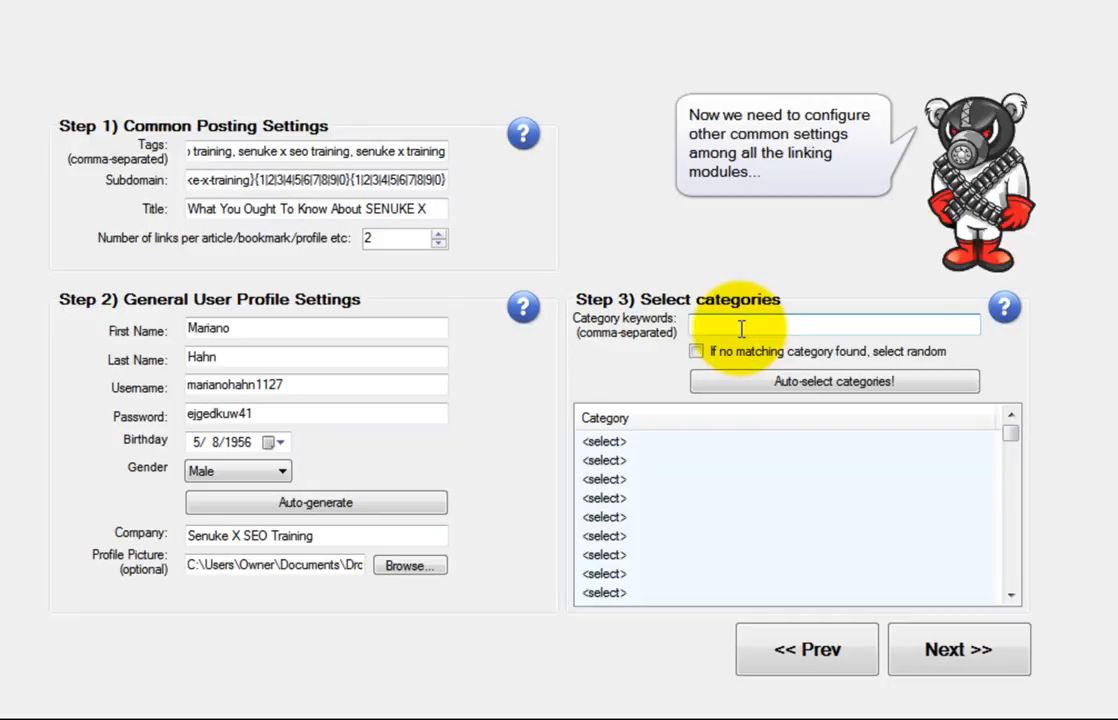
type("seo,training,educ")
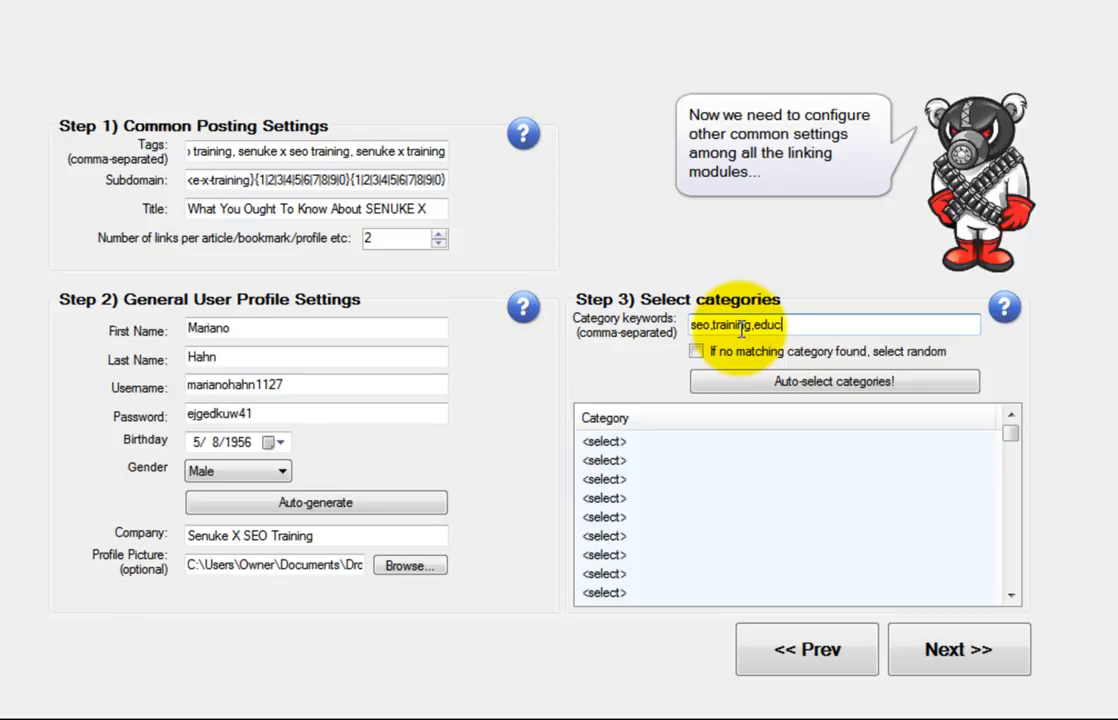
type("ation,internet,marketing,")
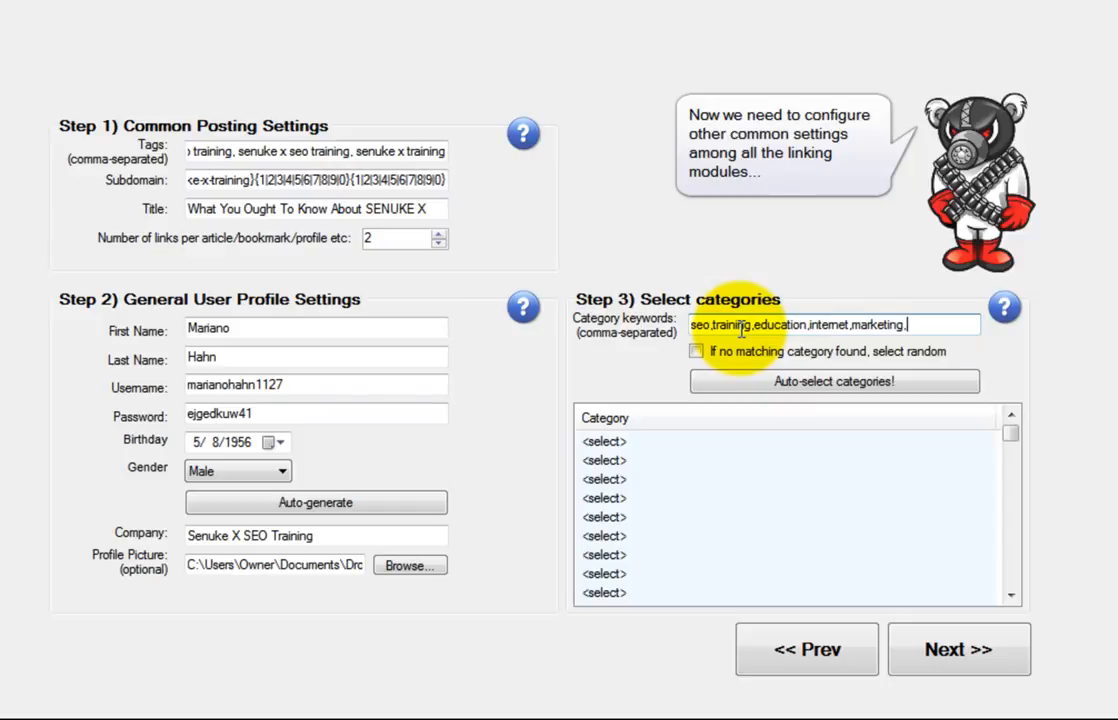
type("affiliate,business,home beas")
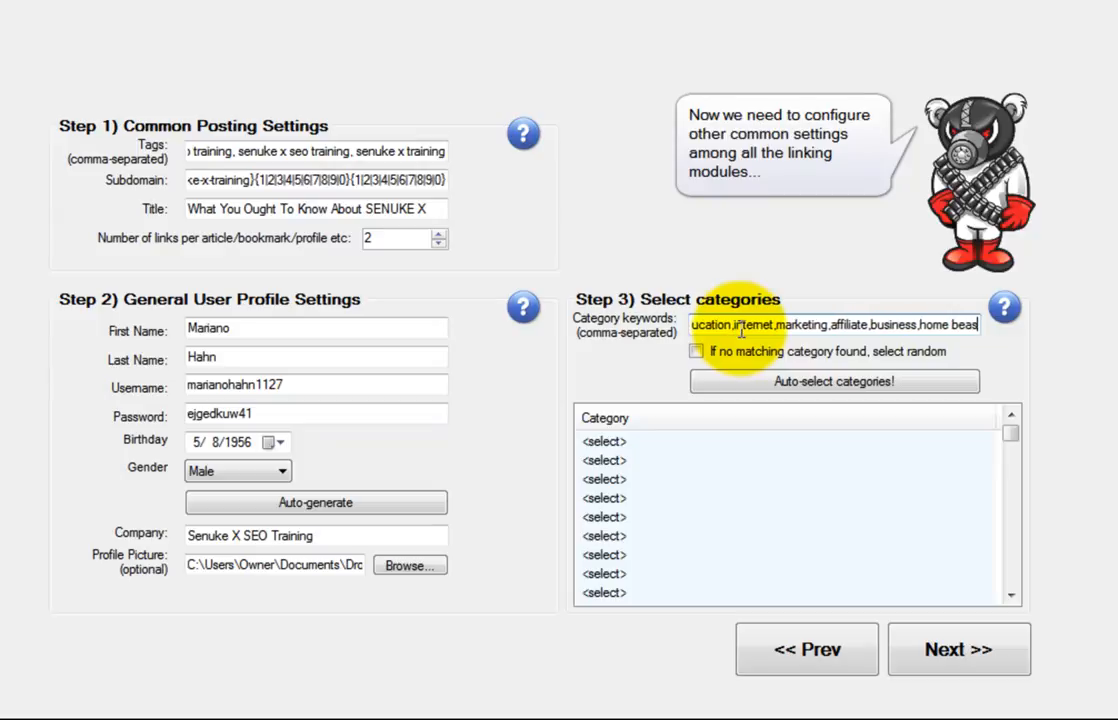
key("BackSpace")
key("BackSpace")
type("ased,general")
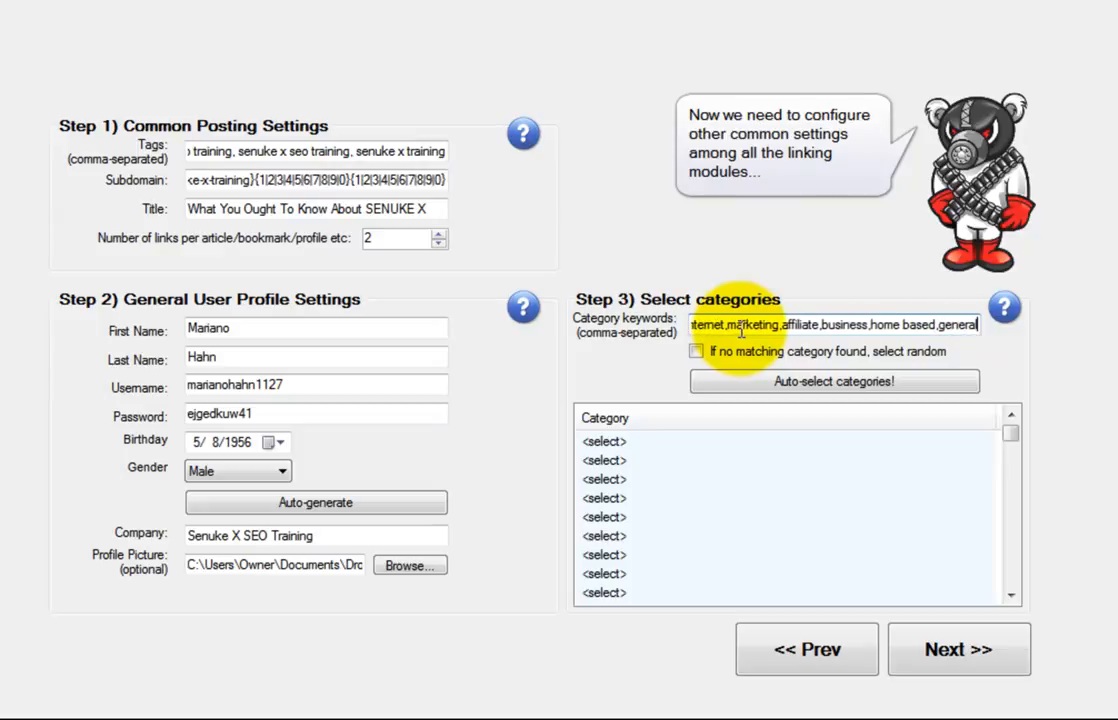
type(",")
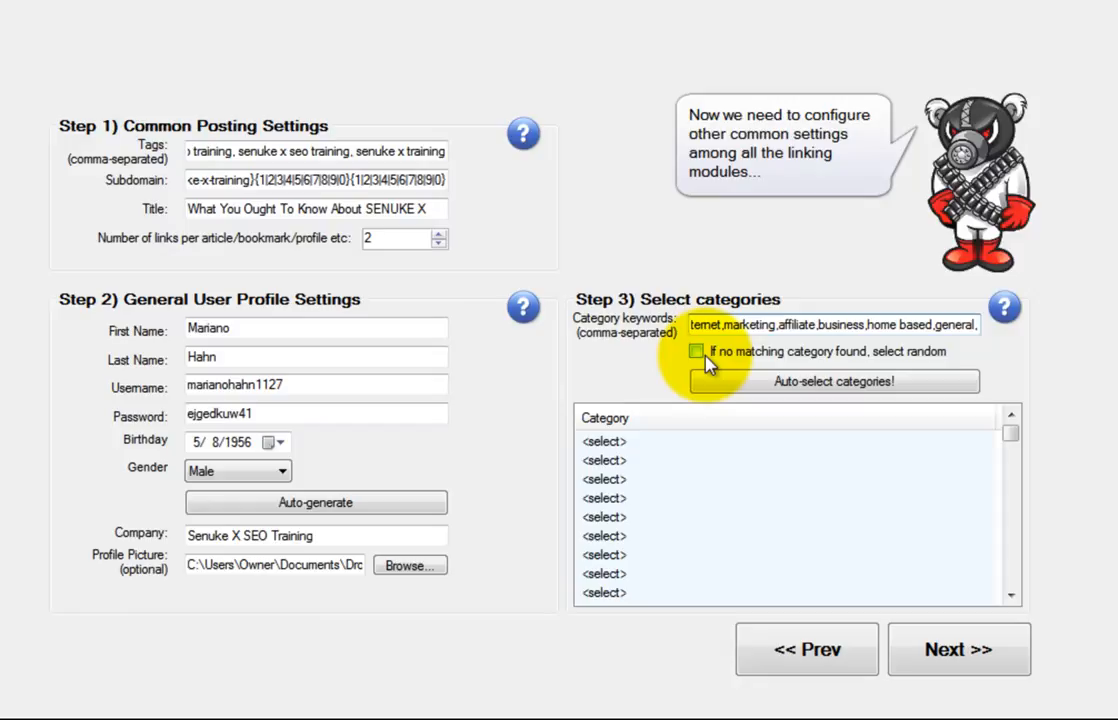
type("ignor")
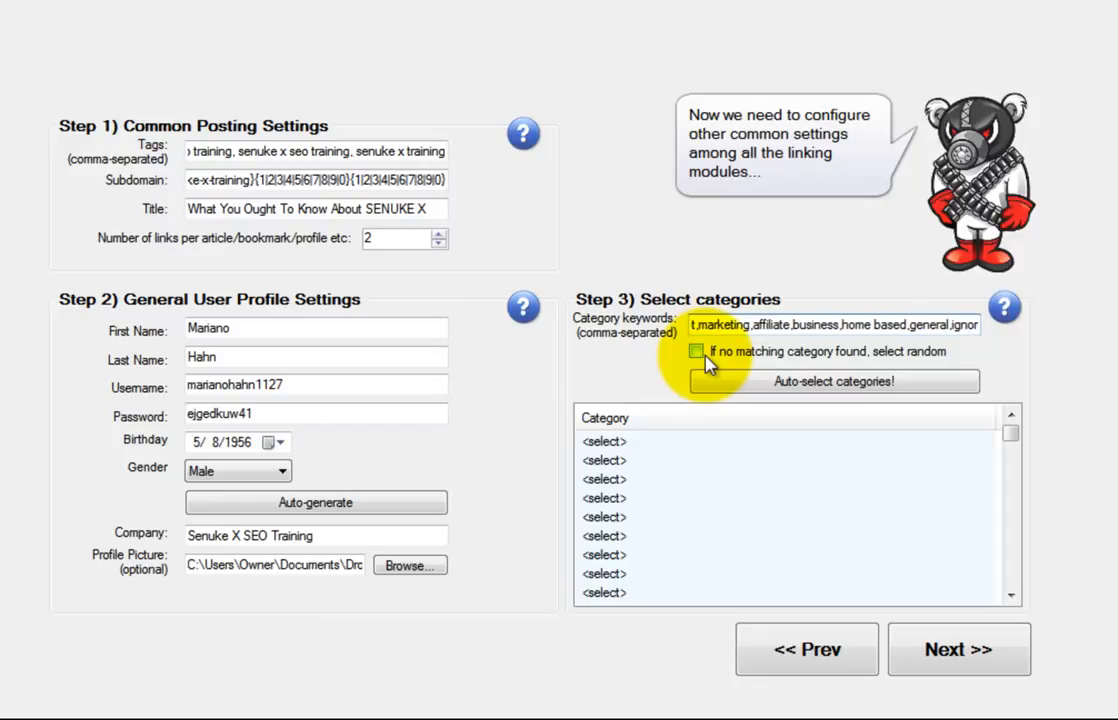
type("e")
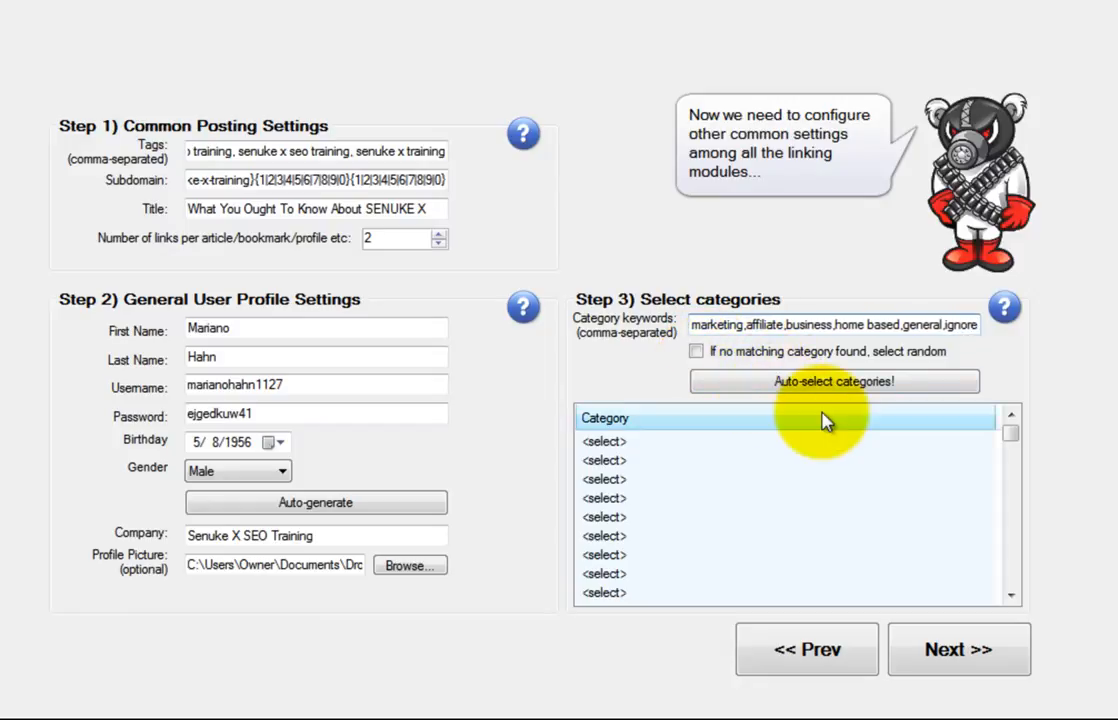
left_click_drag(940, 325, 1068, 327)
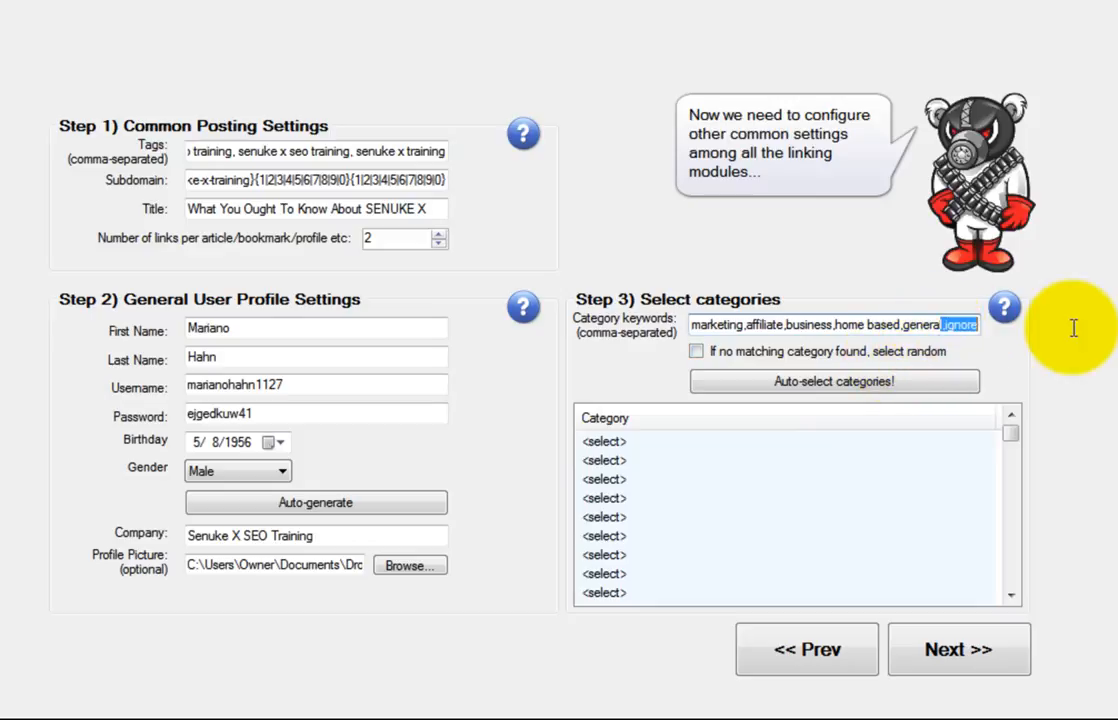
key("BackSpace")
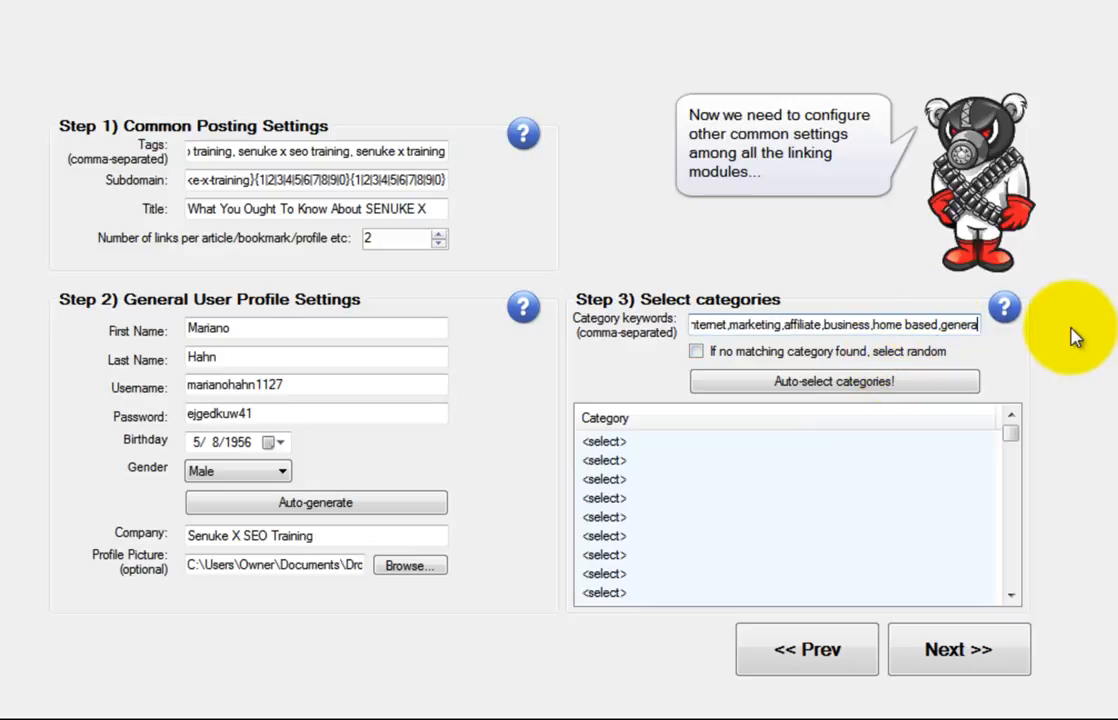
left_click(862, 383)
Set the last site row's category to <ignore site>
left_click(968, 591)
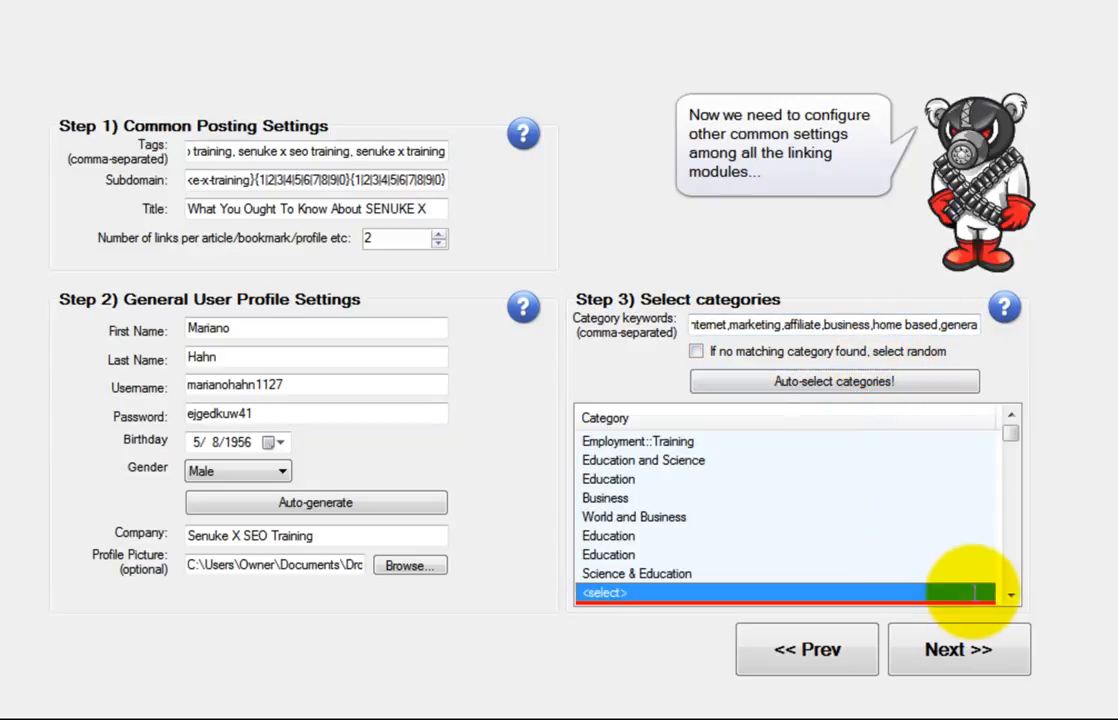
left_click(985, 595)
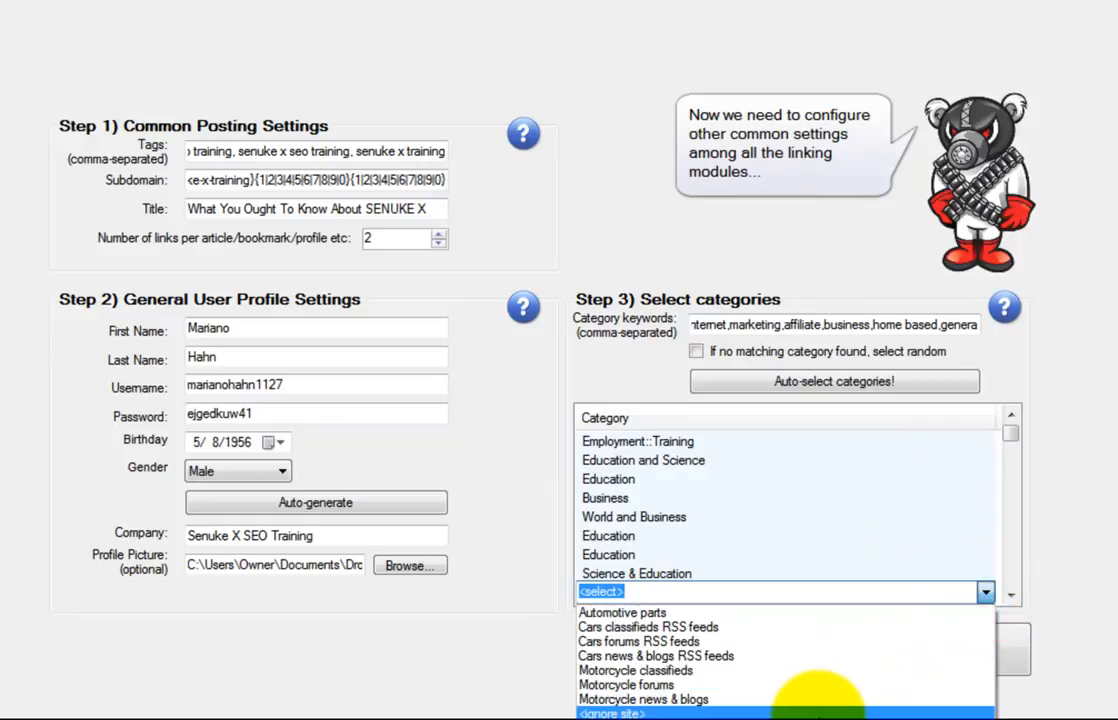
left_click(836, 710)
Append 'ignore' to the category keywords, rerun auto-selection, and advance to the next page
left_click(977, 322)
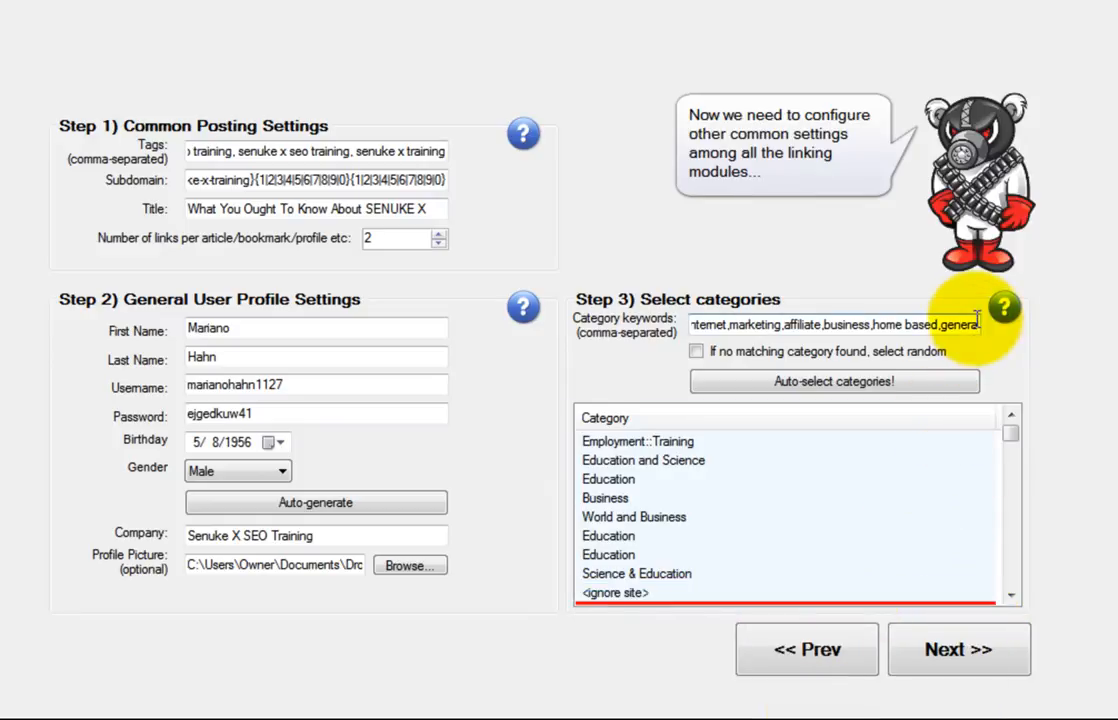
type(",ignore")
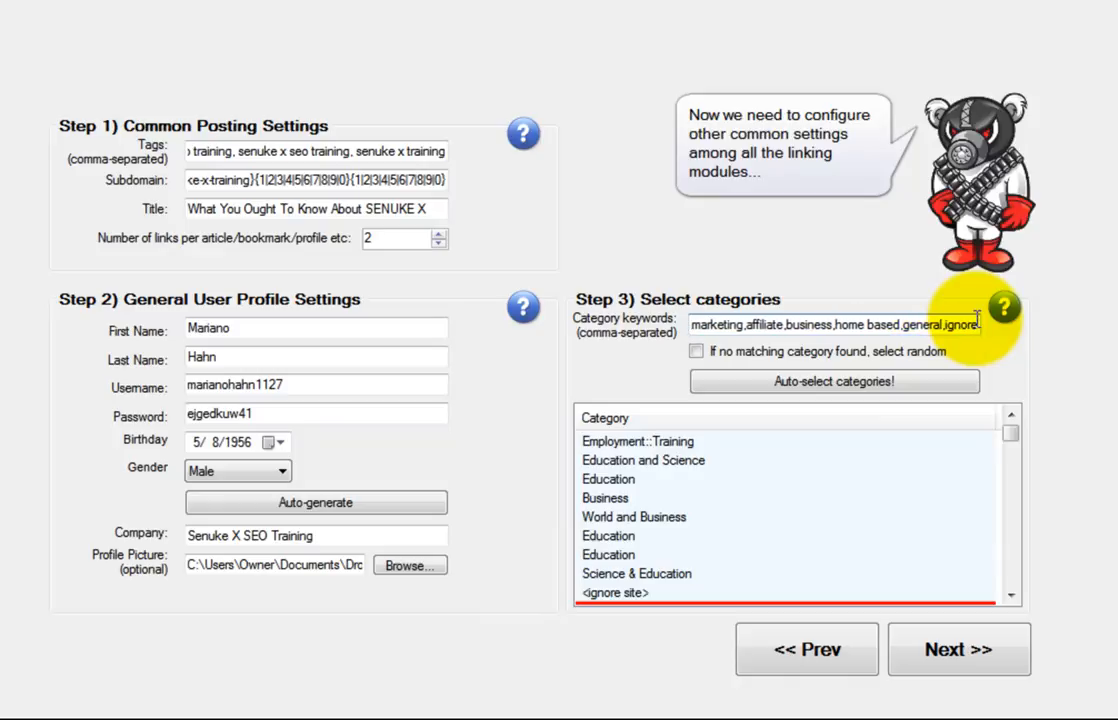
left_click(853, 385)
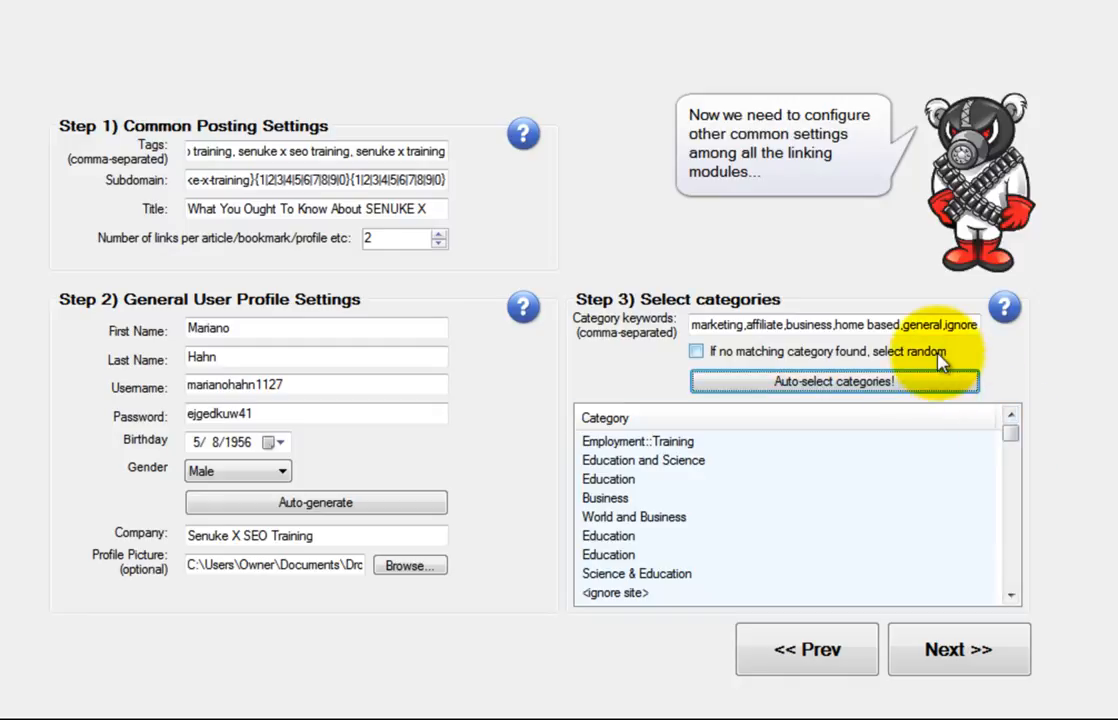
left_click_drag(948, 333, 981, 338)
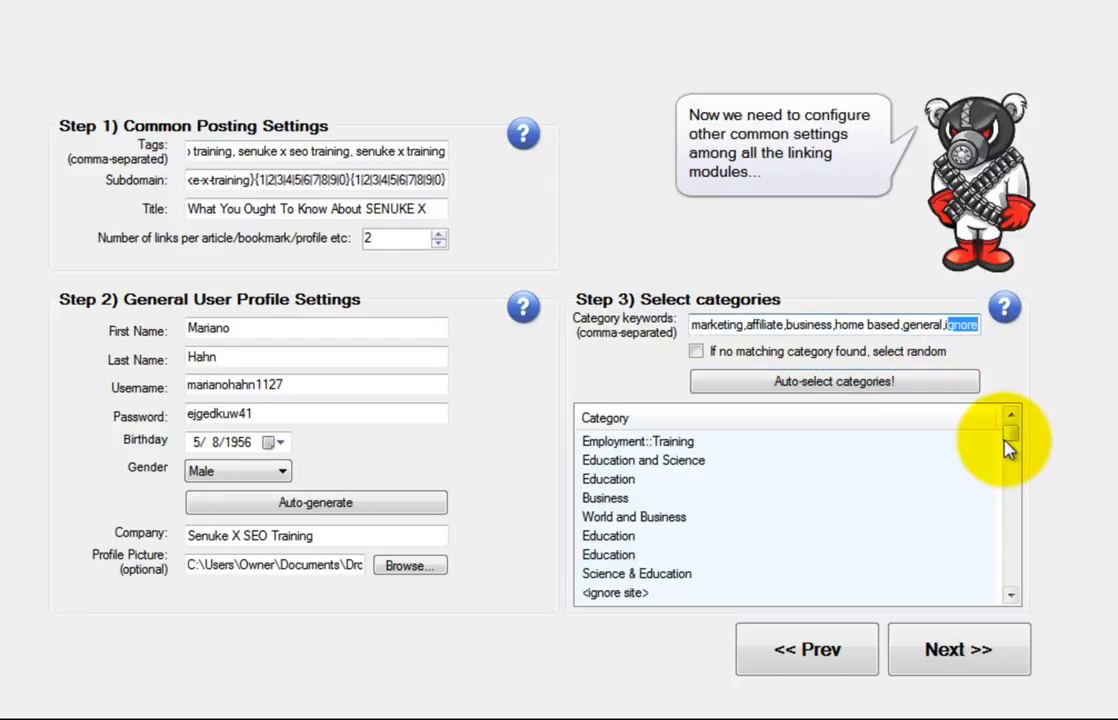
left_click_drag(1006, 439, 1006, 441)
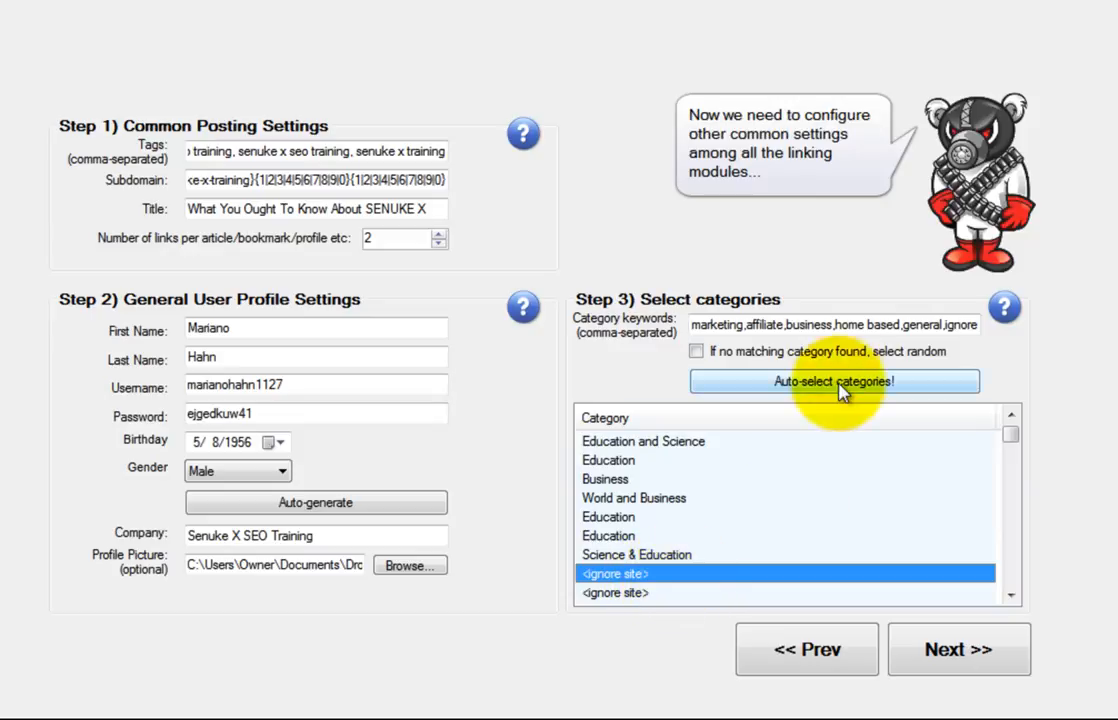
left_click_drag(926, 325, 629, 295)
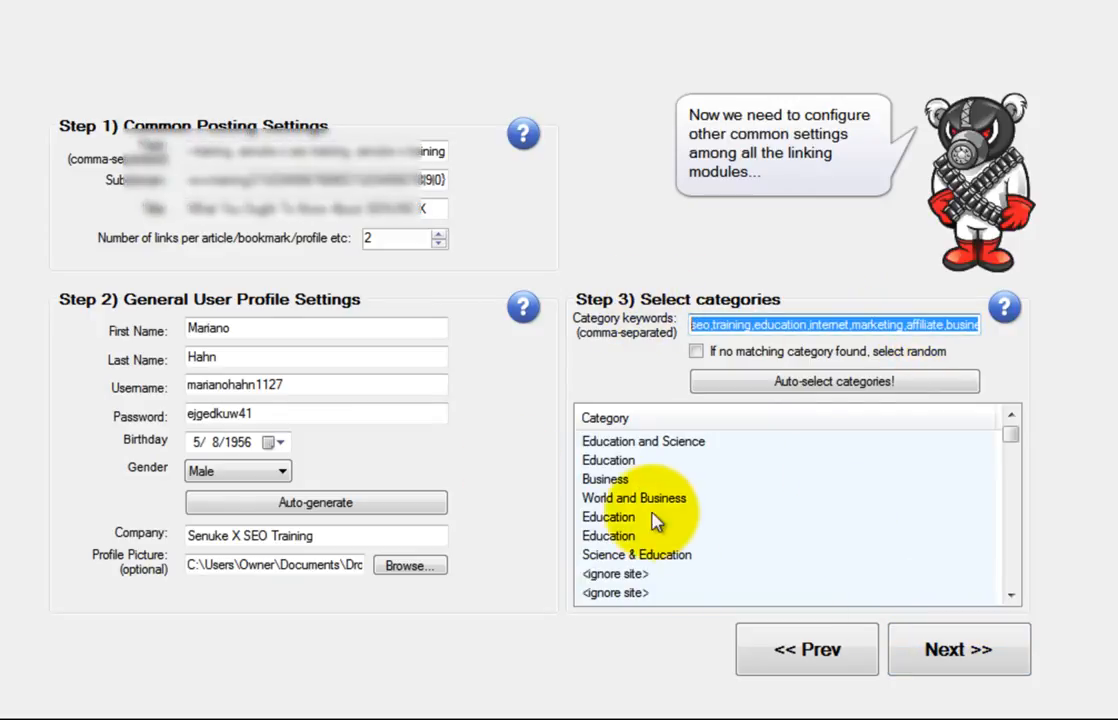
left_click(966, 651)
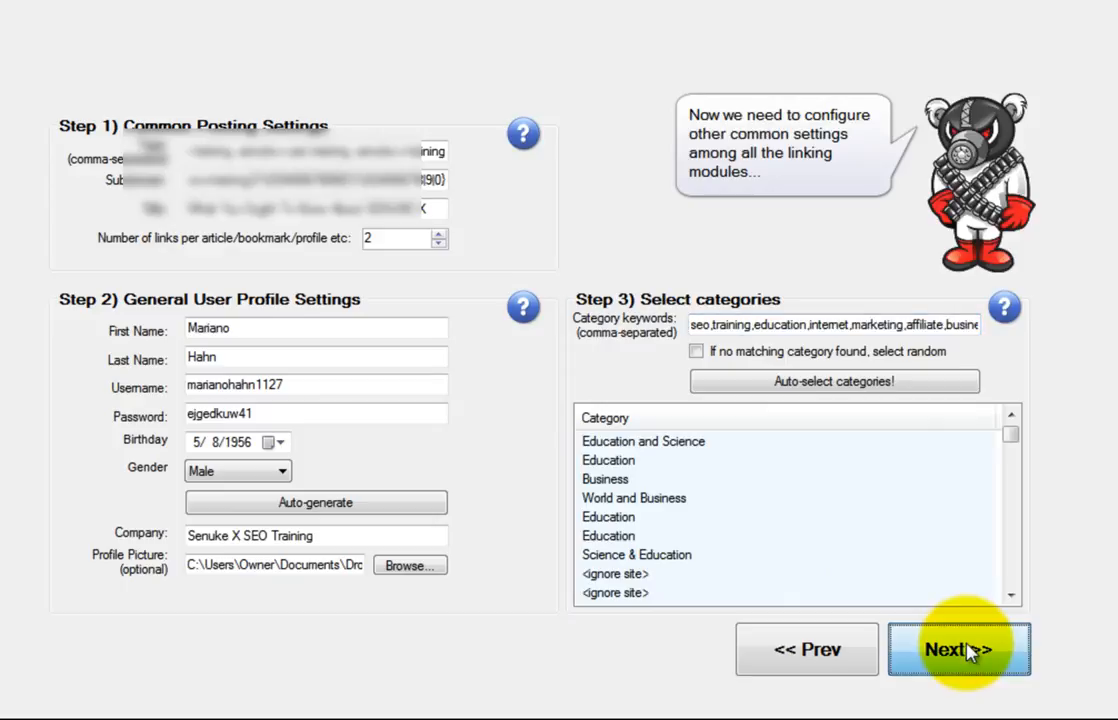
Test the spinner account login and acknowledge that it is valid
left_click(382, 372)
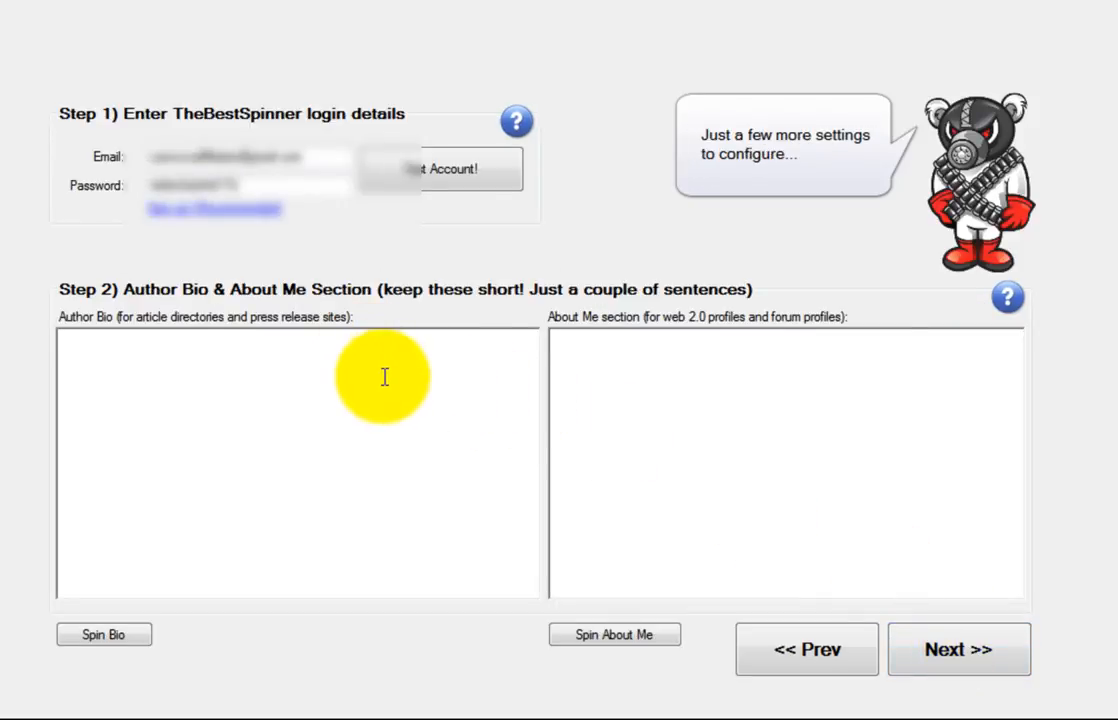
left_click(424, 169)
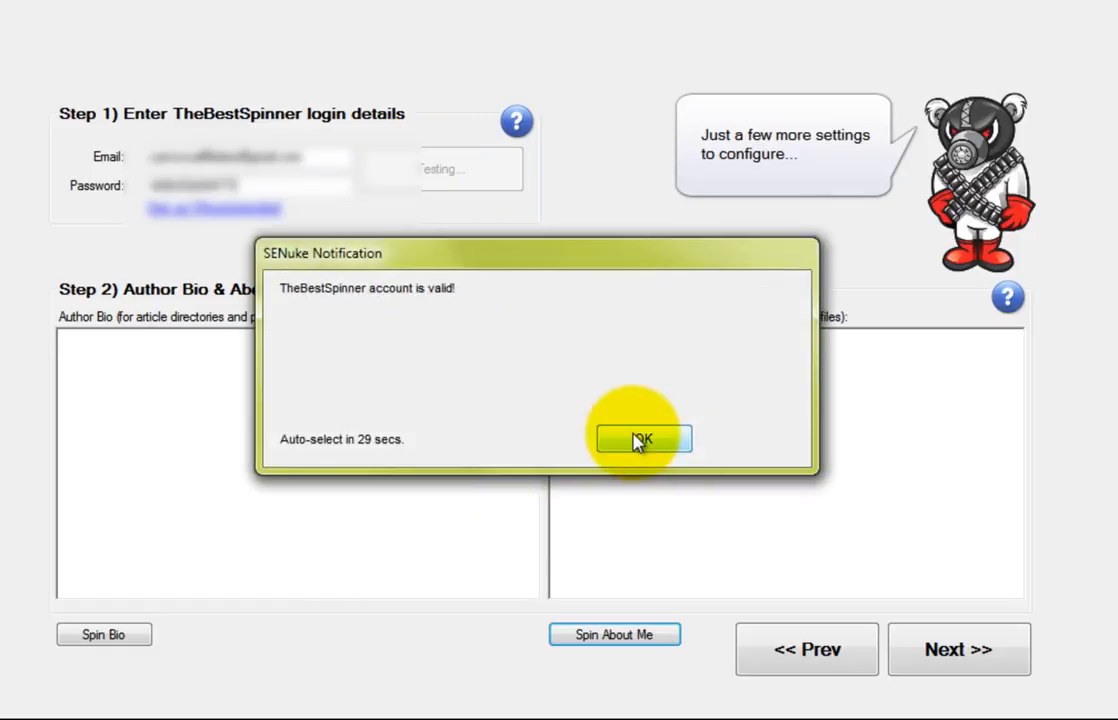
left_click(644, 440)
Spin the Author Bio and About Me texts into variant syntax
left_click(324, 412)
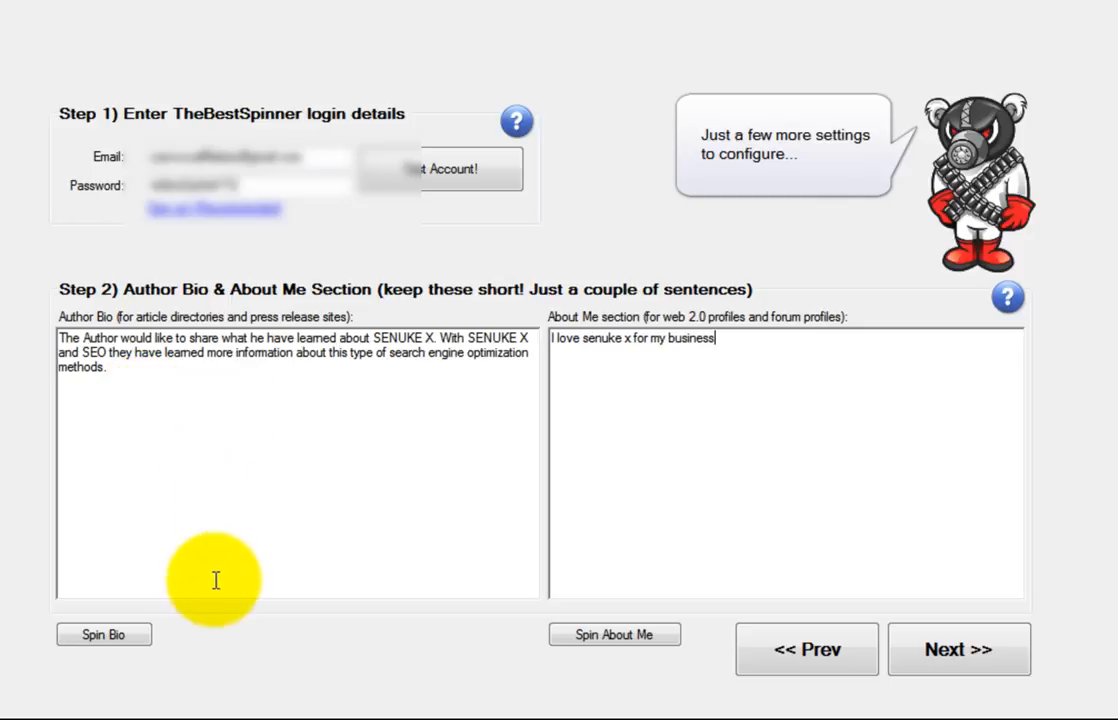
left_click(131, 643)
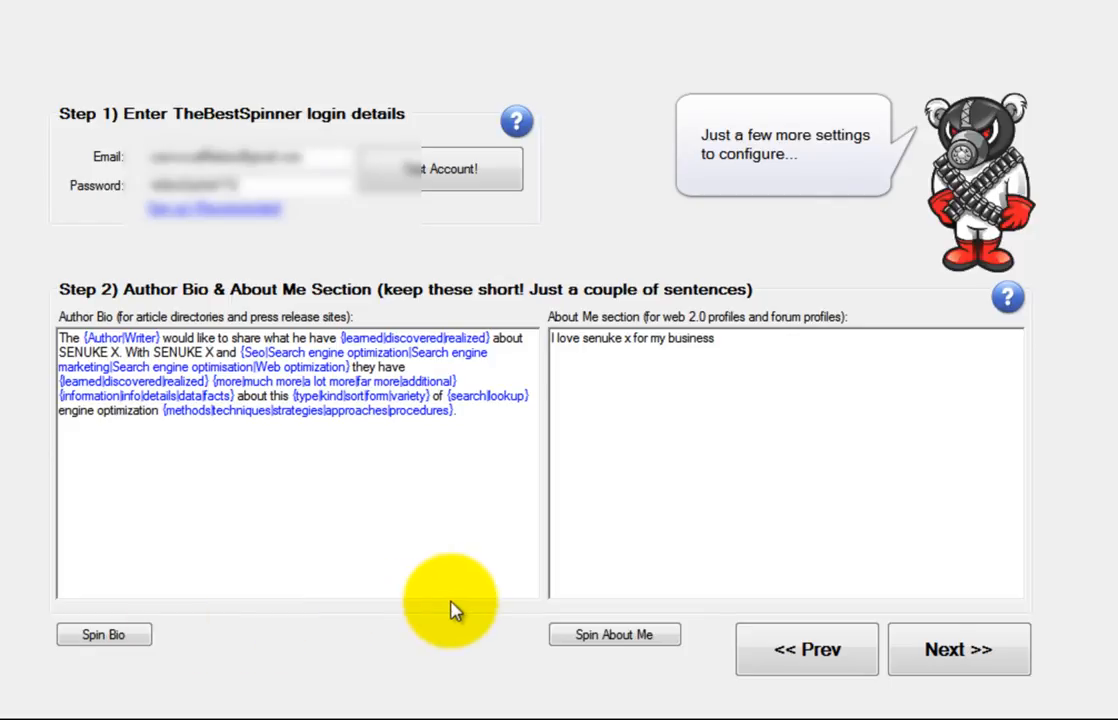
left_click(602, 642)
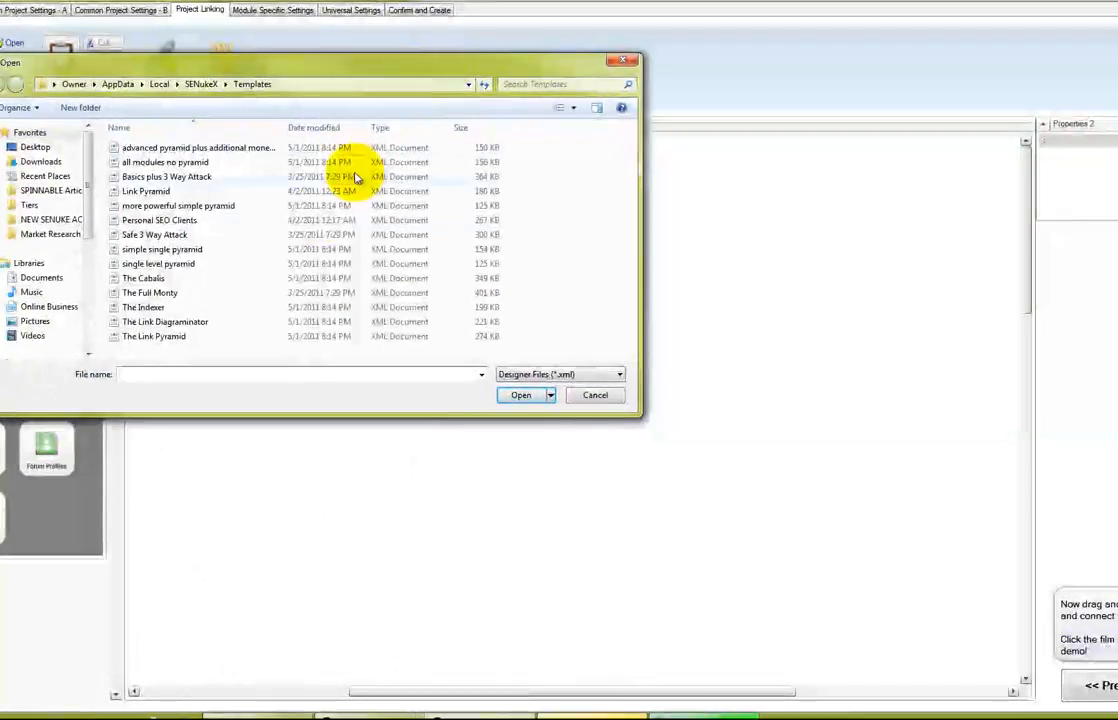
Open The Full Monty template onto the Project Linking canvas and zoom out to view it
left_click(210, 293)
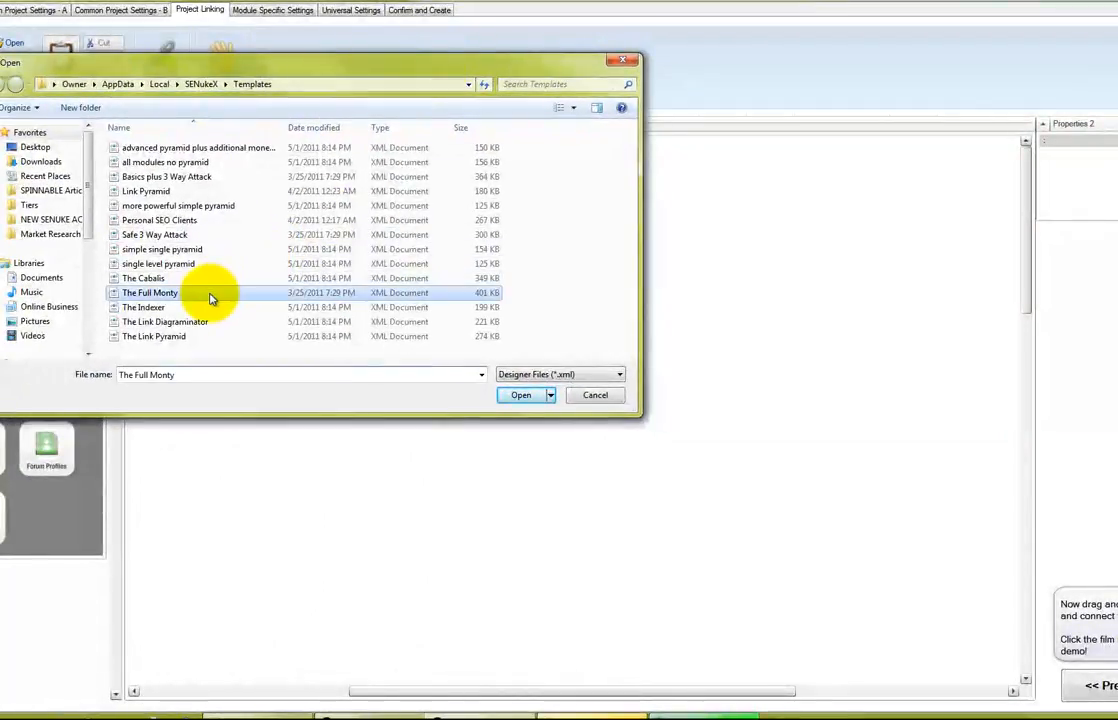
left_click(535, 397)
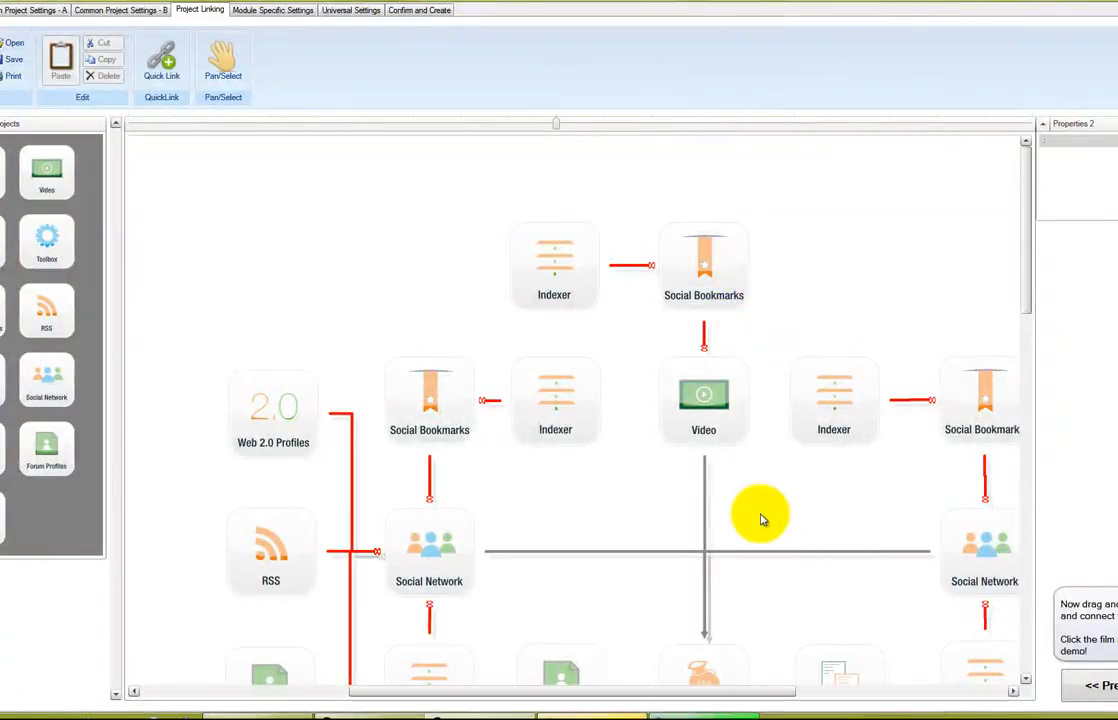
scroll(761, 517, "down", 3)
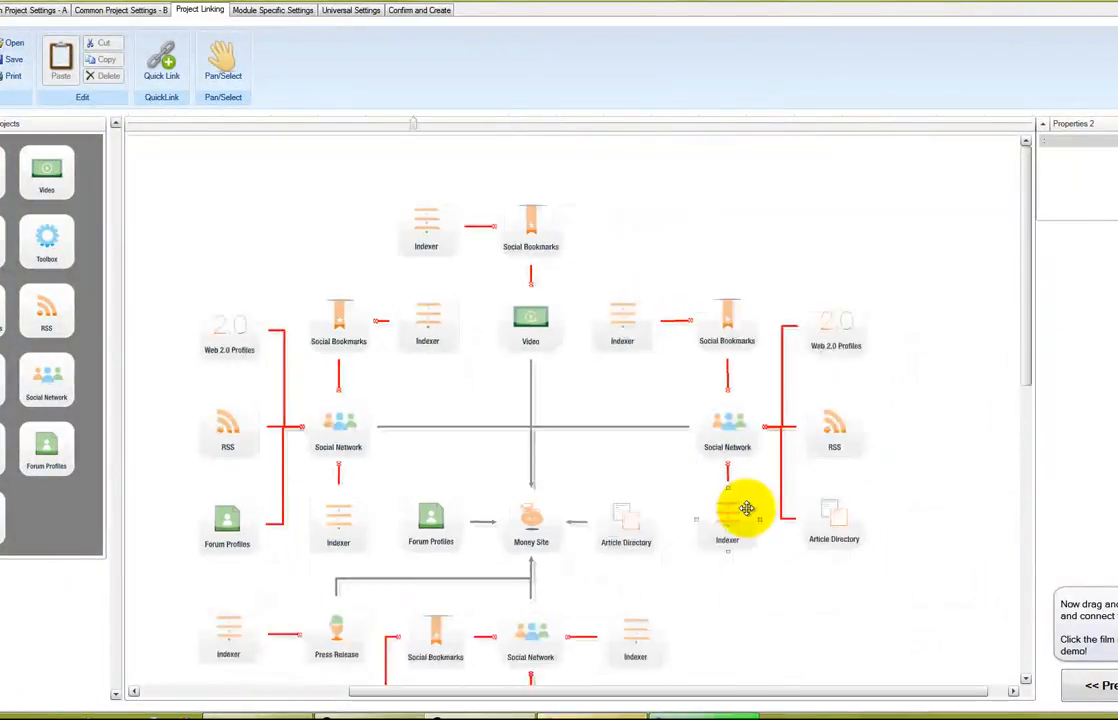
scroll(747, 508, "down", 3)
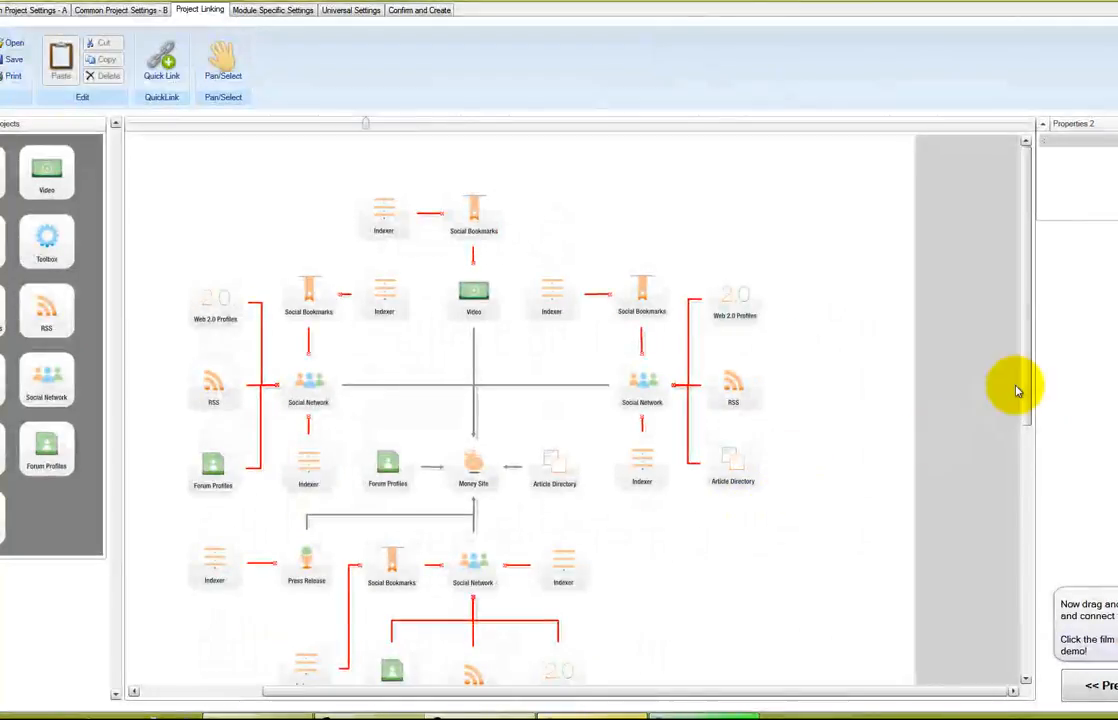
scroll(1035, 424, "down", 3)
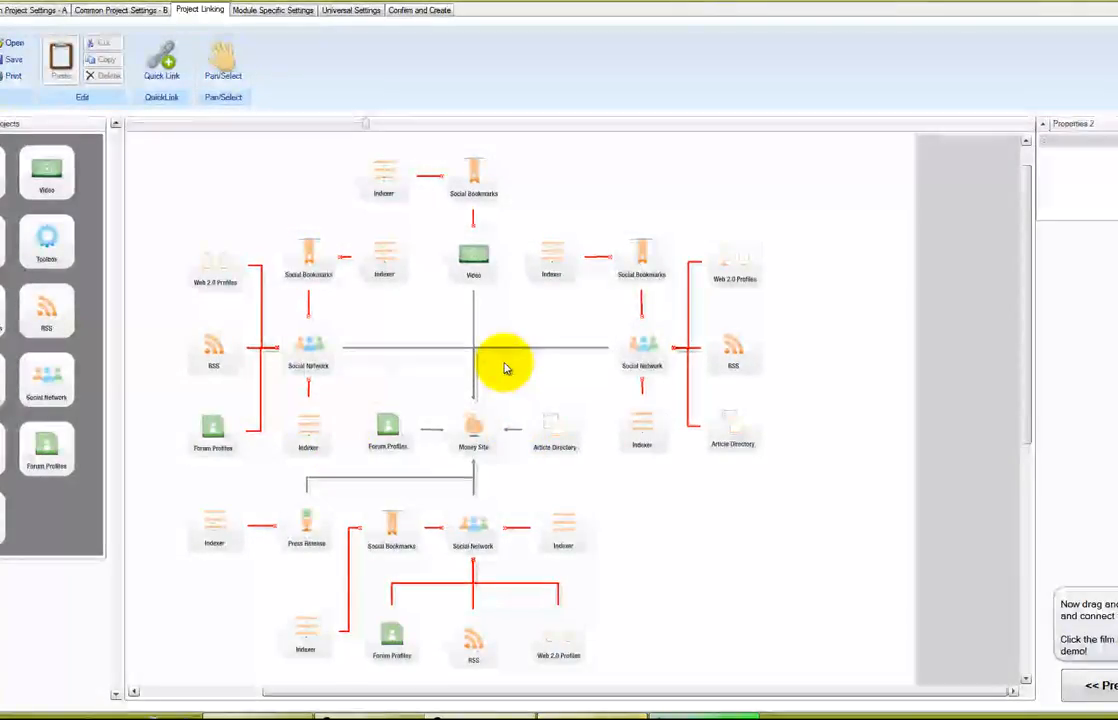
Delete the Video and top Social Bookmarks modules and move the top Indexer right
left_click(477, 262)
key("Delete")
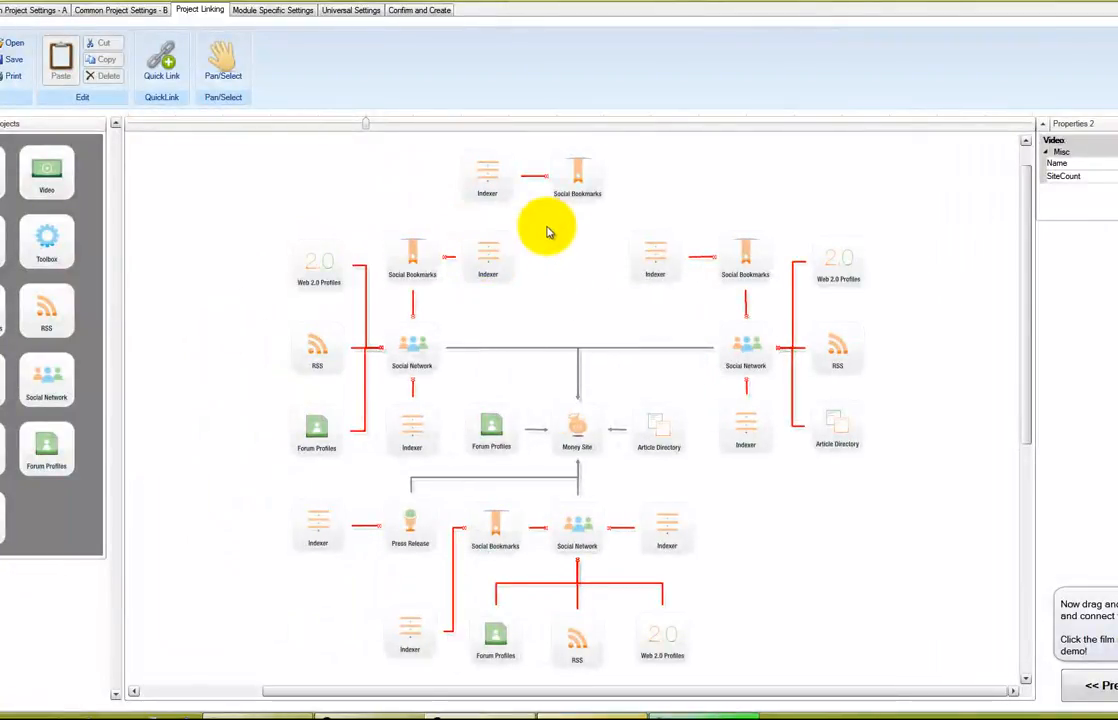
left_click(577, 192)
key("Delete")
left_click_drag(511, 178, 837, 268)
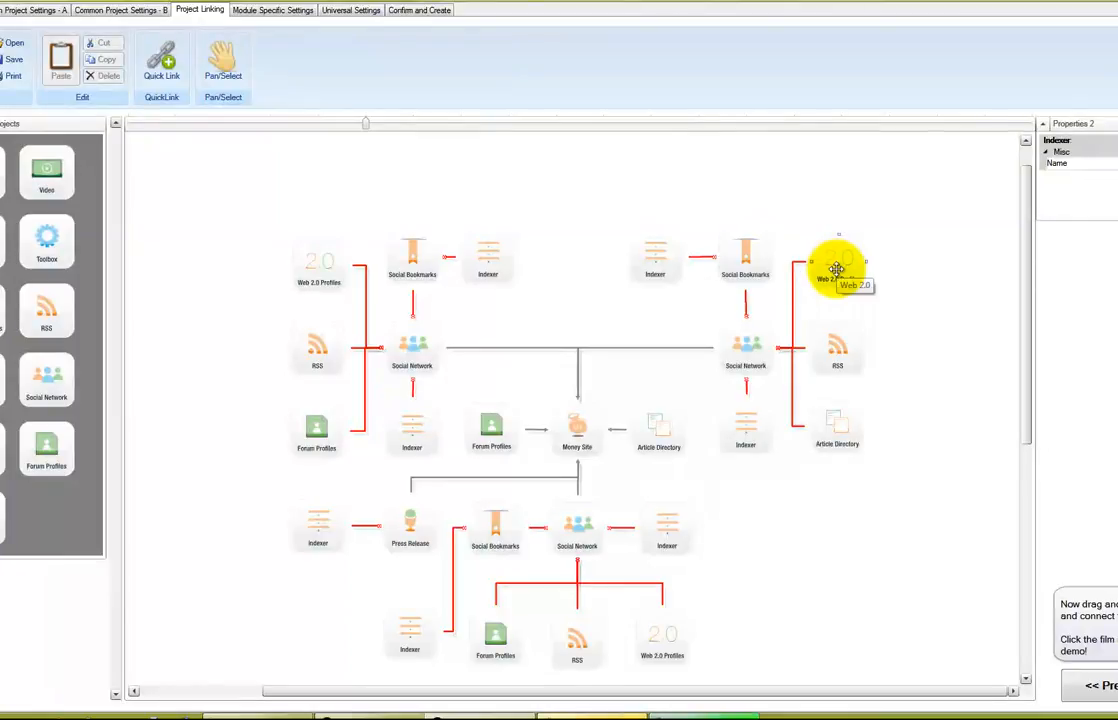
Delete the left, central and bottom Forum Profiles modules
left_click(326, 425)
key("Delete")
left_click(480, 428)
key("Delete")
left_click(500, 632)
key("Delete")
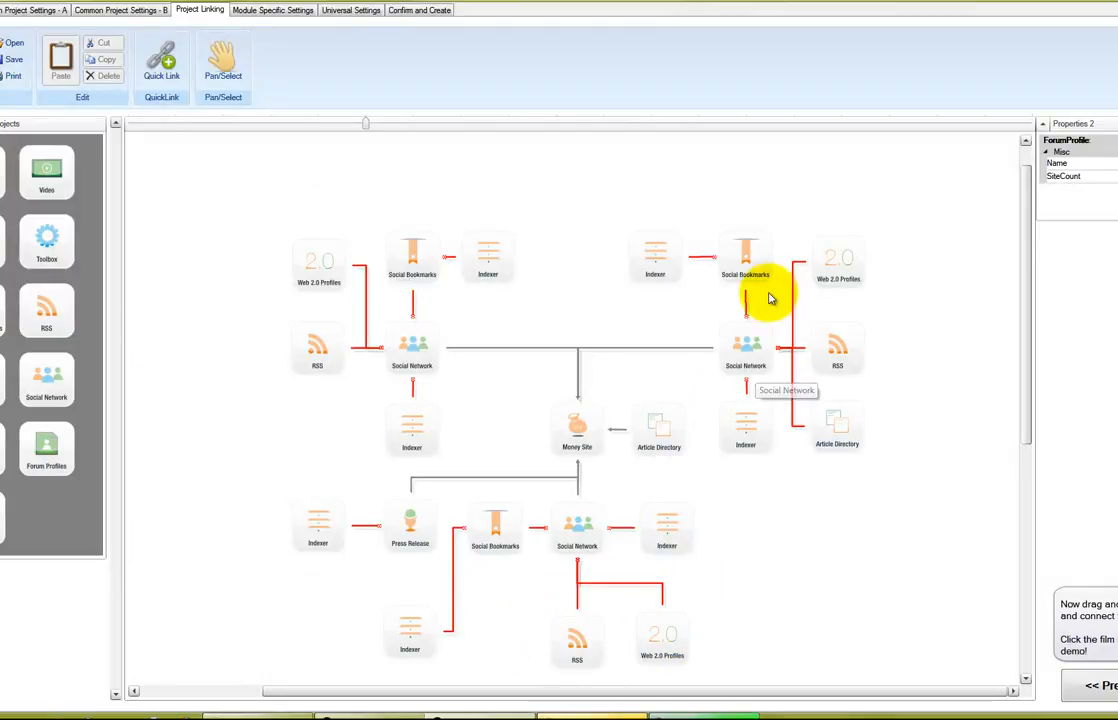
Delete the three Web 2.0 Profiles modules, then bring up the saved template list
left_click(843, 270)
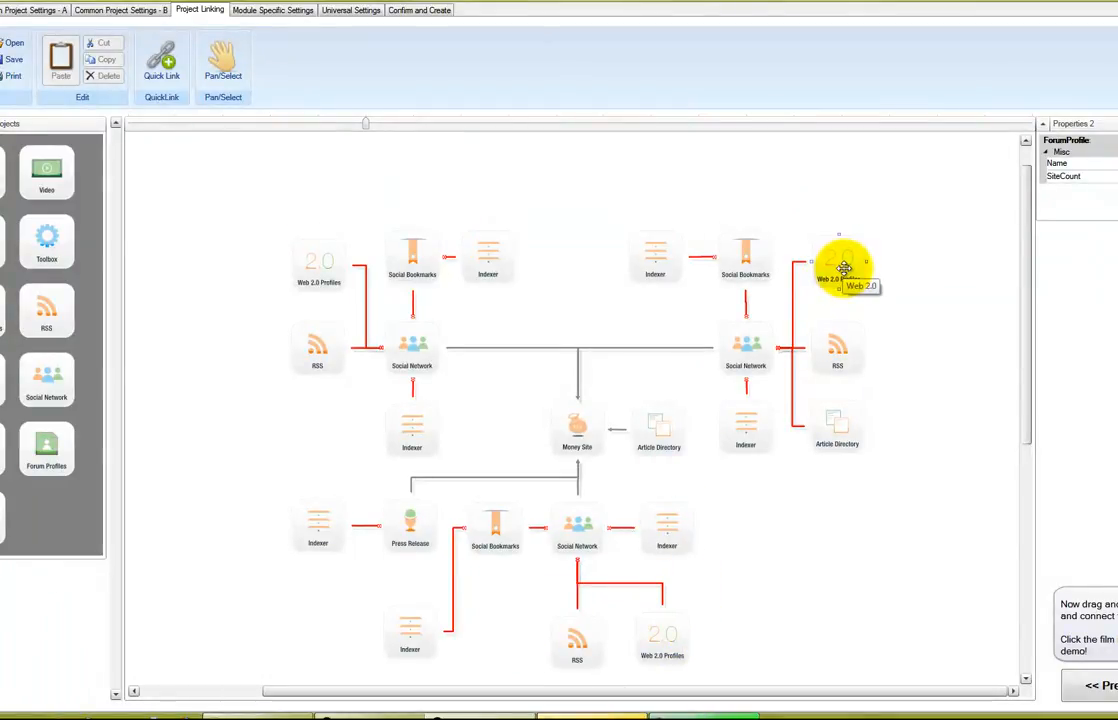
key("Delete")
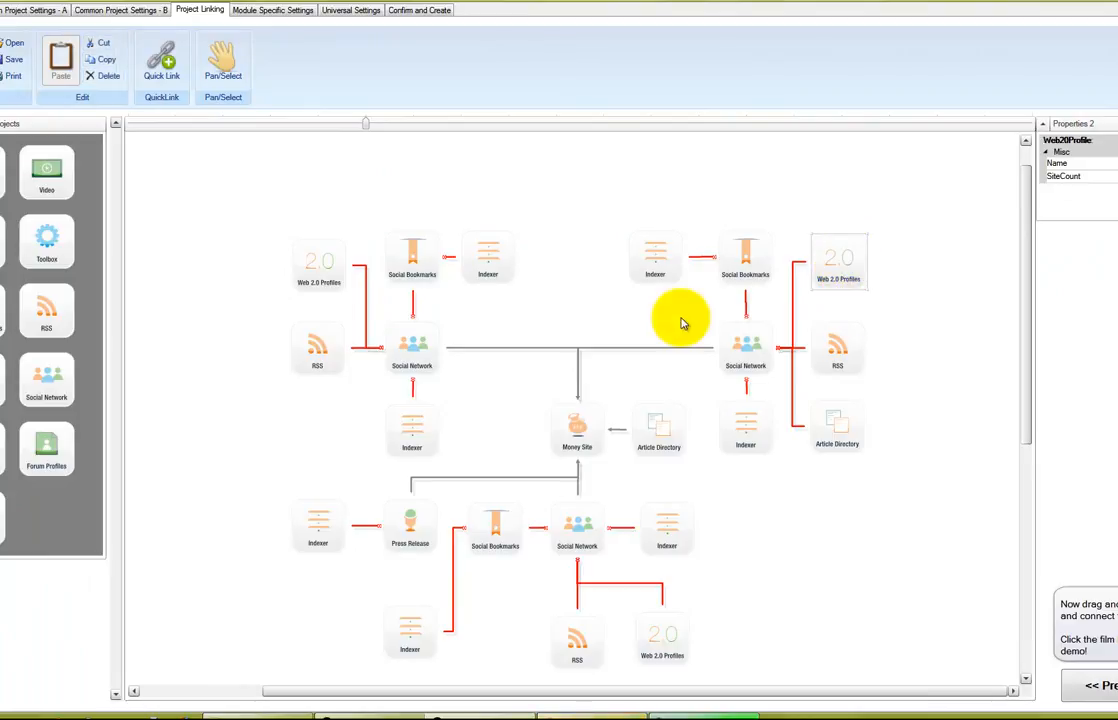
left_click(338, 286)
key("Delete")
left_click(658, 640)
key("Delete")
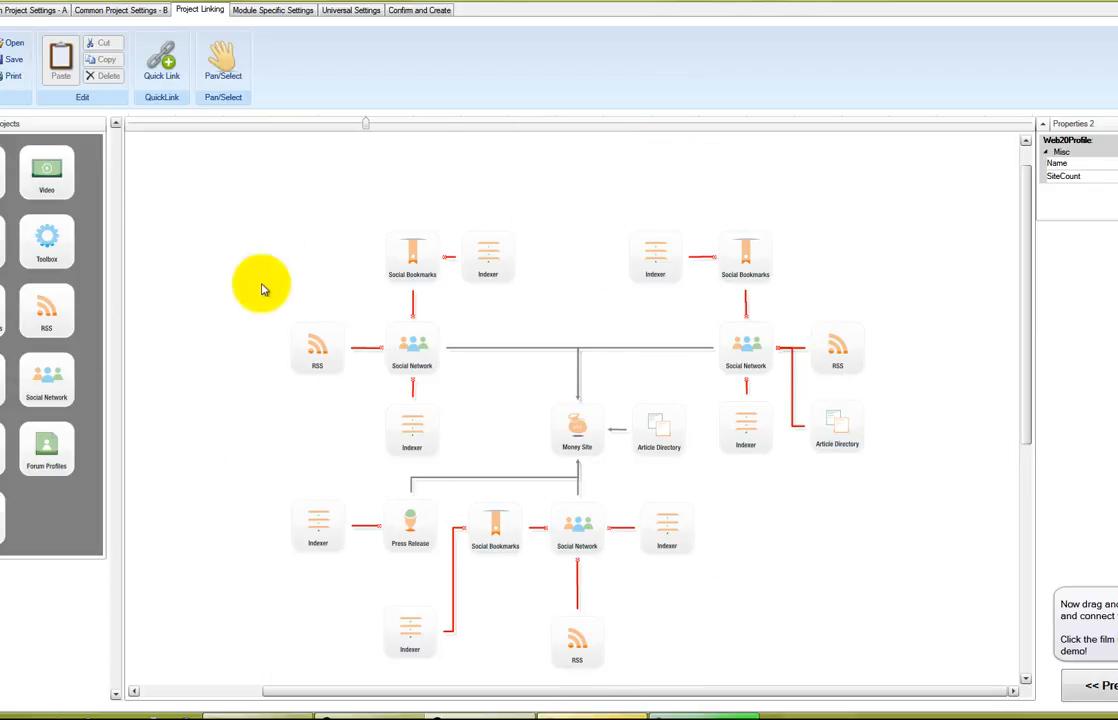
left_click(466, 259)
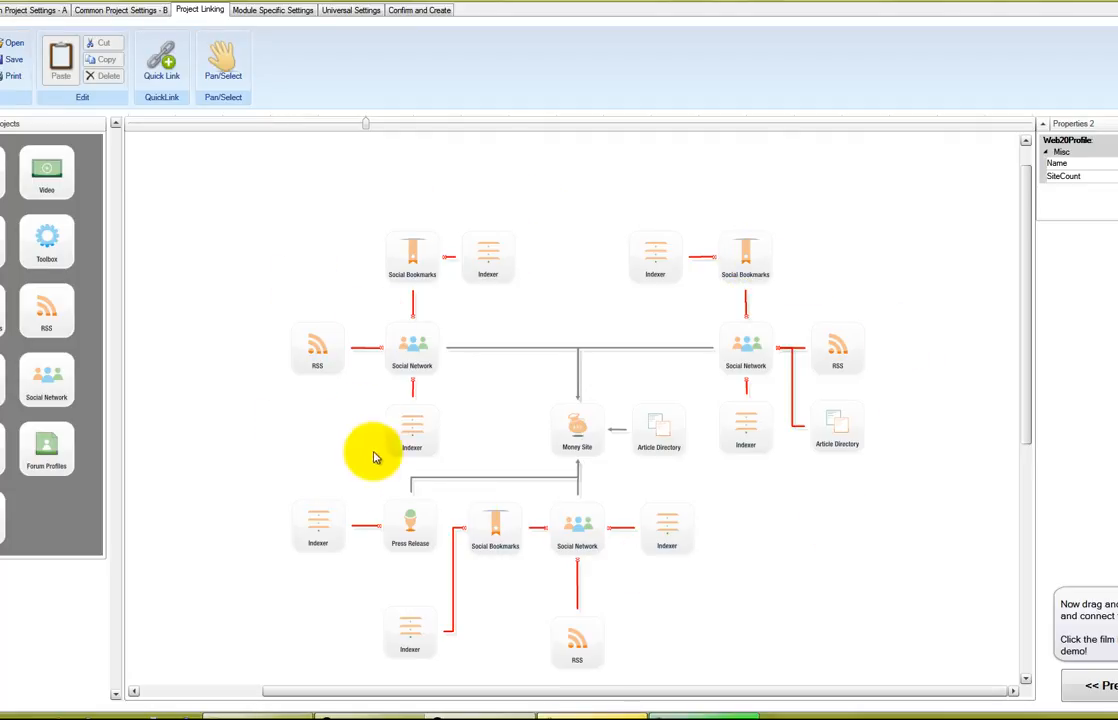
left_click(14, 46)
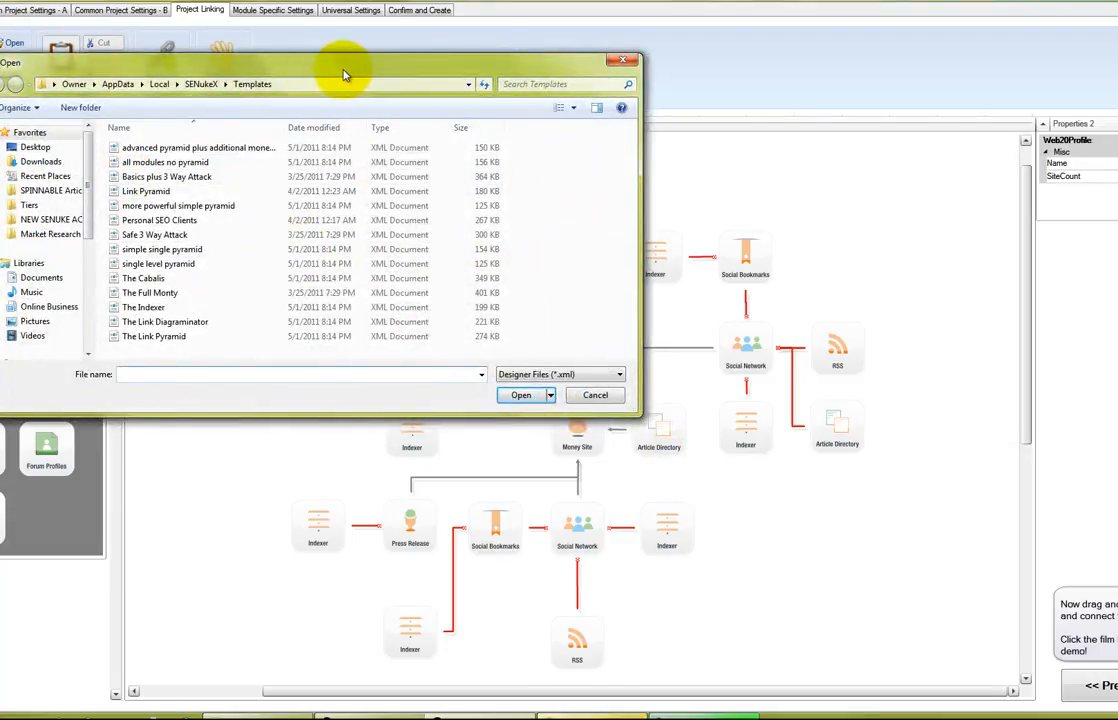
Choose The Cabalis in the template dialog and open it
left_click_drag(350, 73, 379, 70)
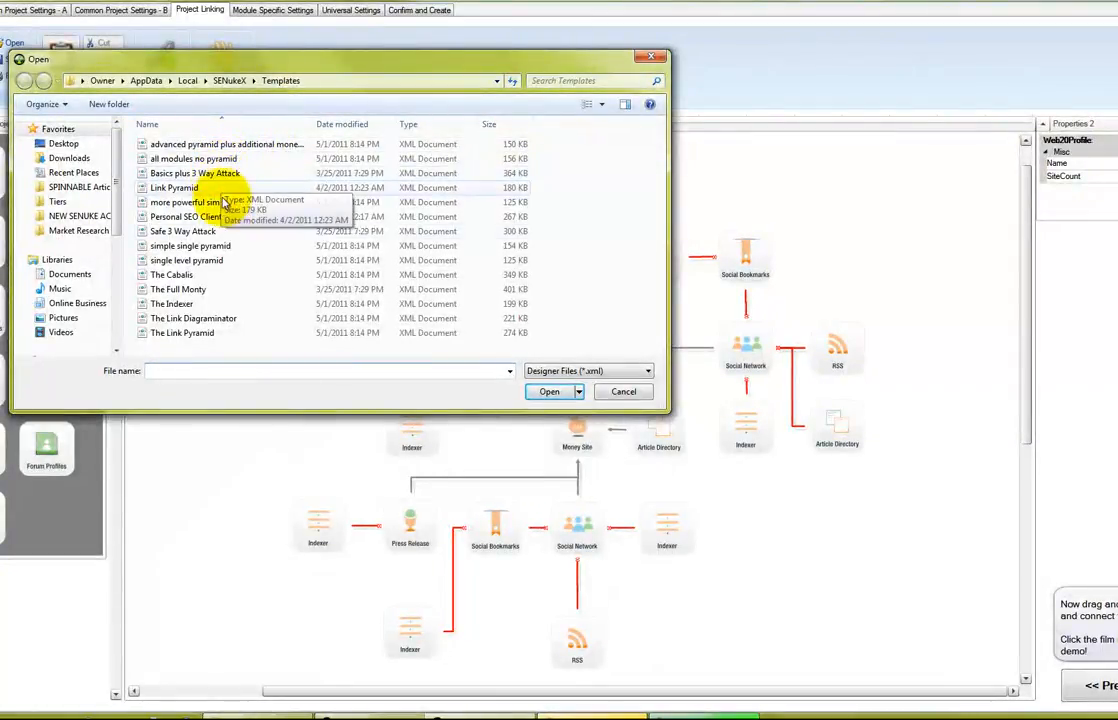
left_click(208, 279)
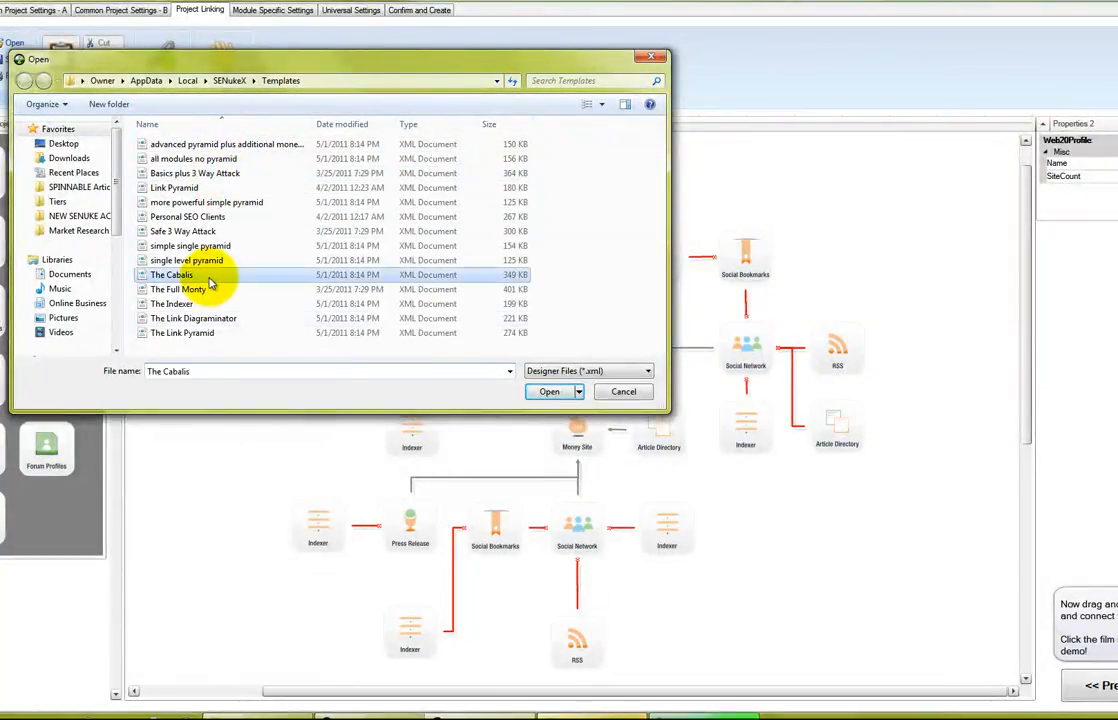
left_click(551, 392)
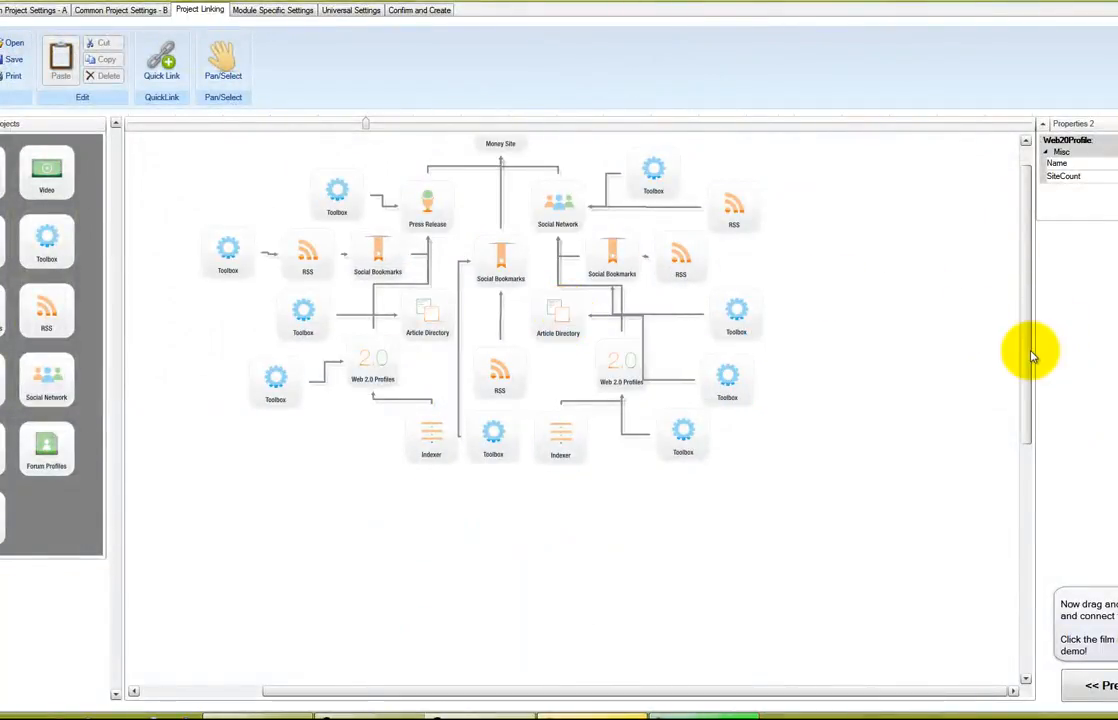
Scroll up to Money Site, select the central Social Bookmarks node, and reopen the templates
left_click_drag(1026, 342, 1026, 304)
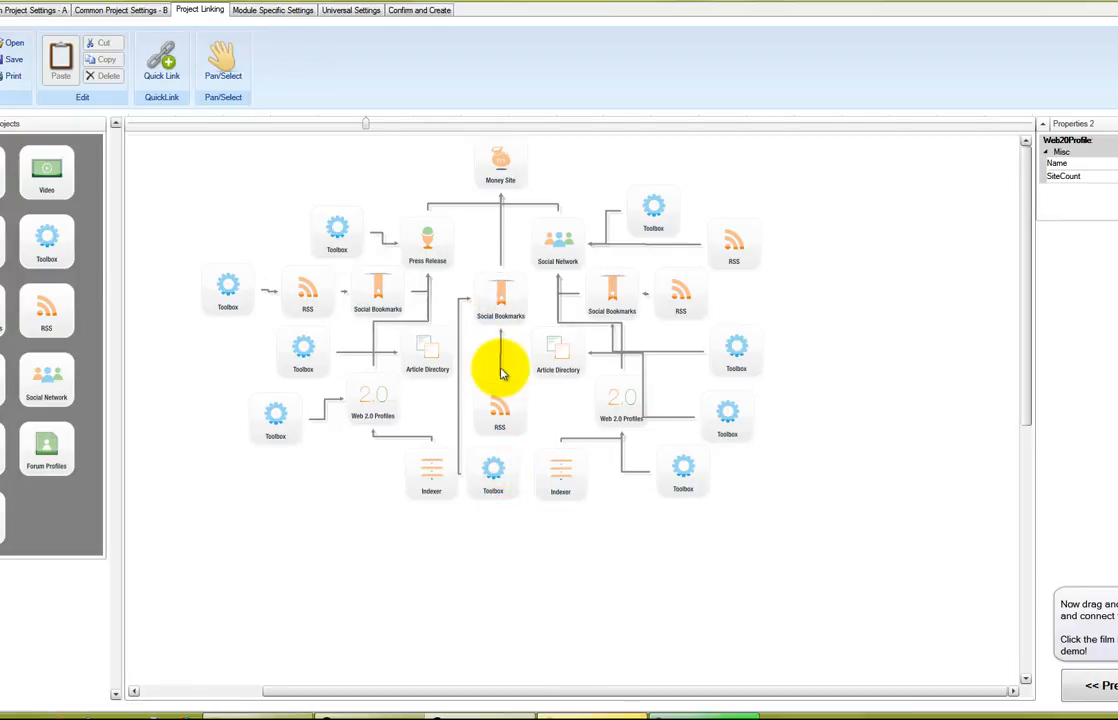
left_click(500, 302)
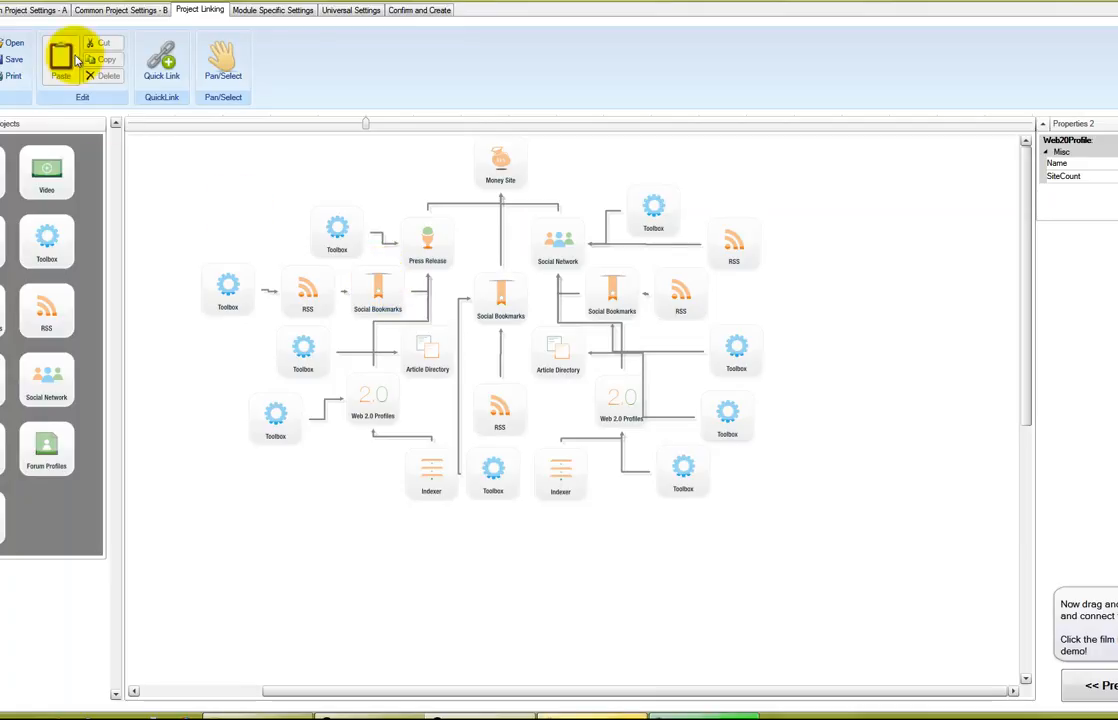
left_click(12, 44)
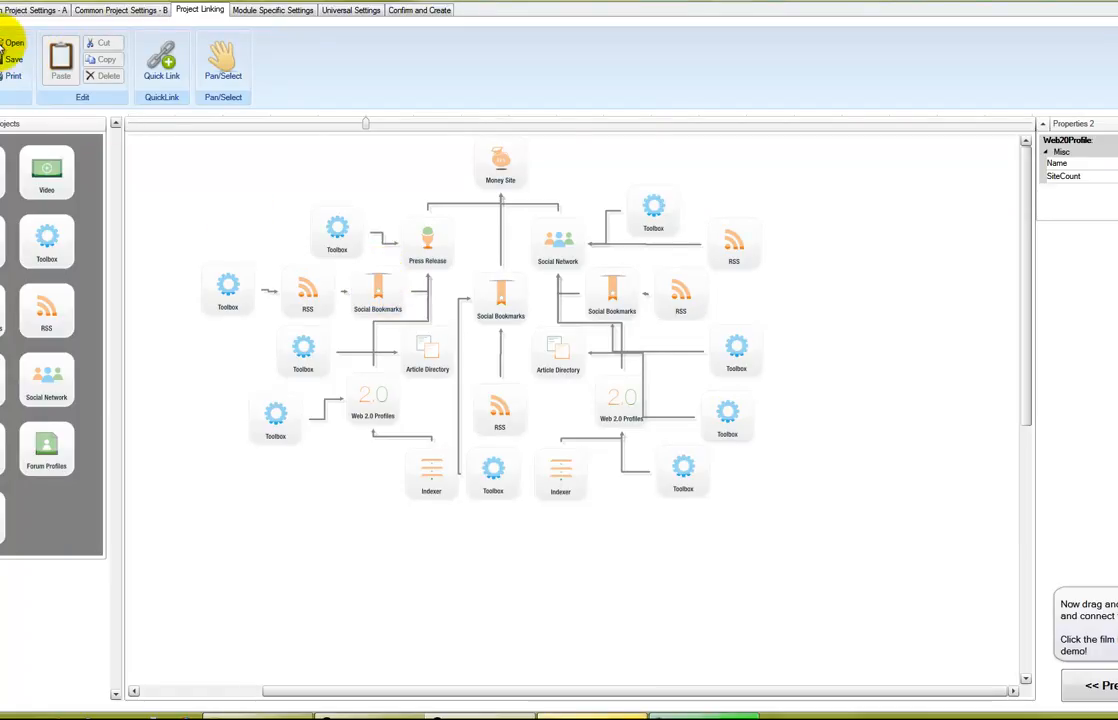
Enlarge the dialog, open the Safe 3 Way Attack template, and scroll to view it
left_click_drag(668, 408, 753, 536)
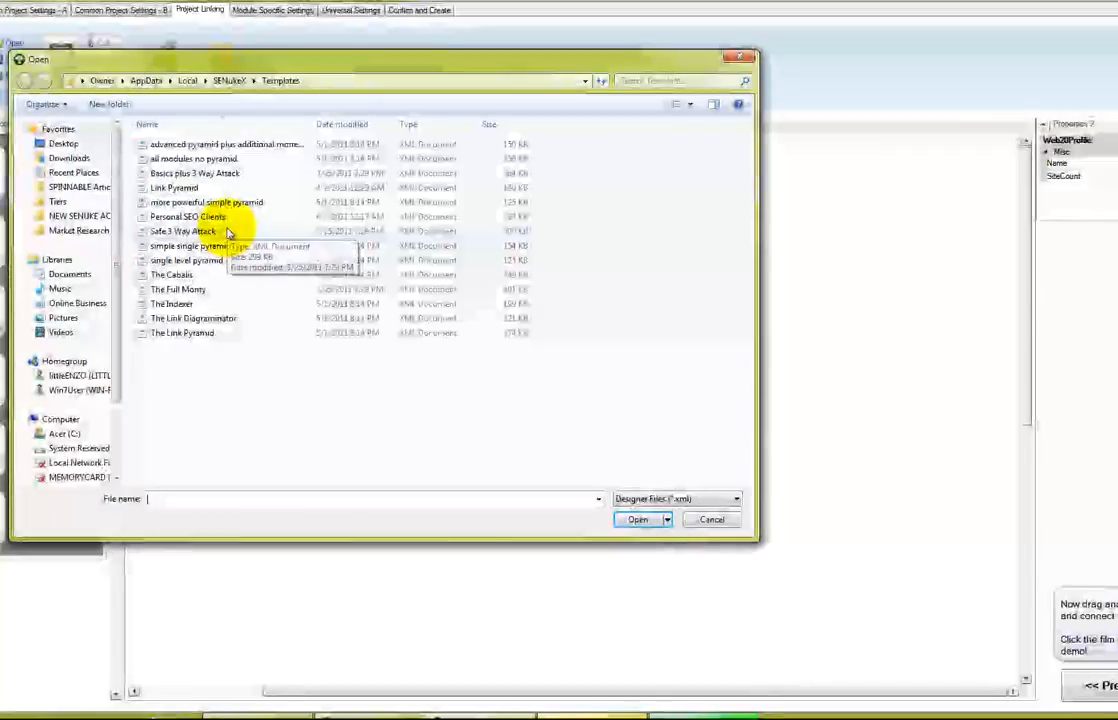
left_click(228, 232)
left_click(636, 519)
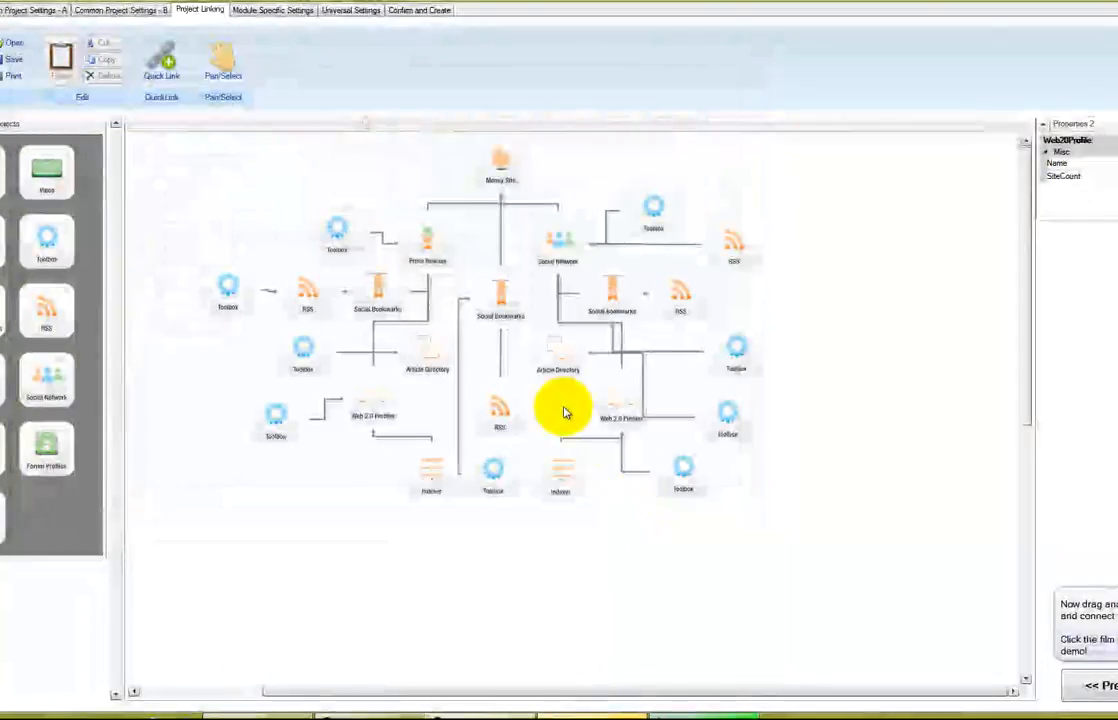
left_click_drag(1023, 387, 1023, 424)
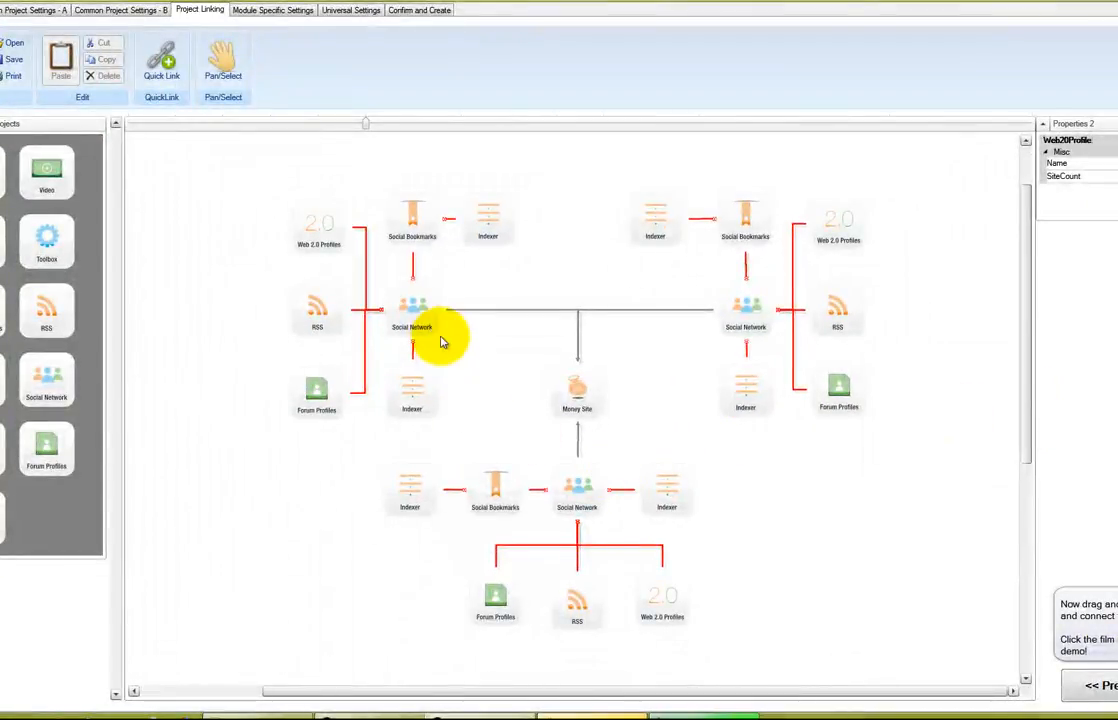
left_click(577, 395)
left_click(513, 395)
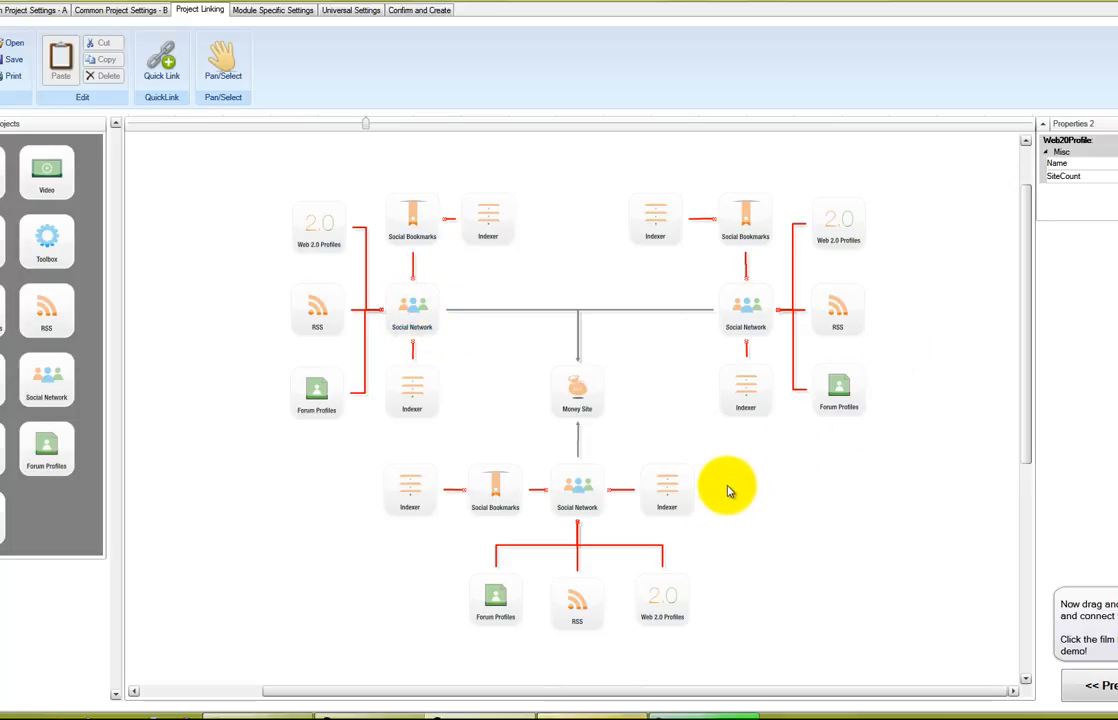
left_click(510, 614)
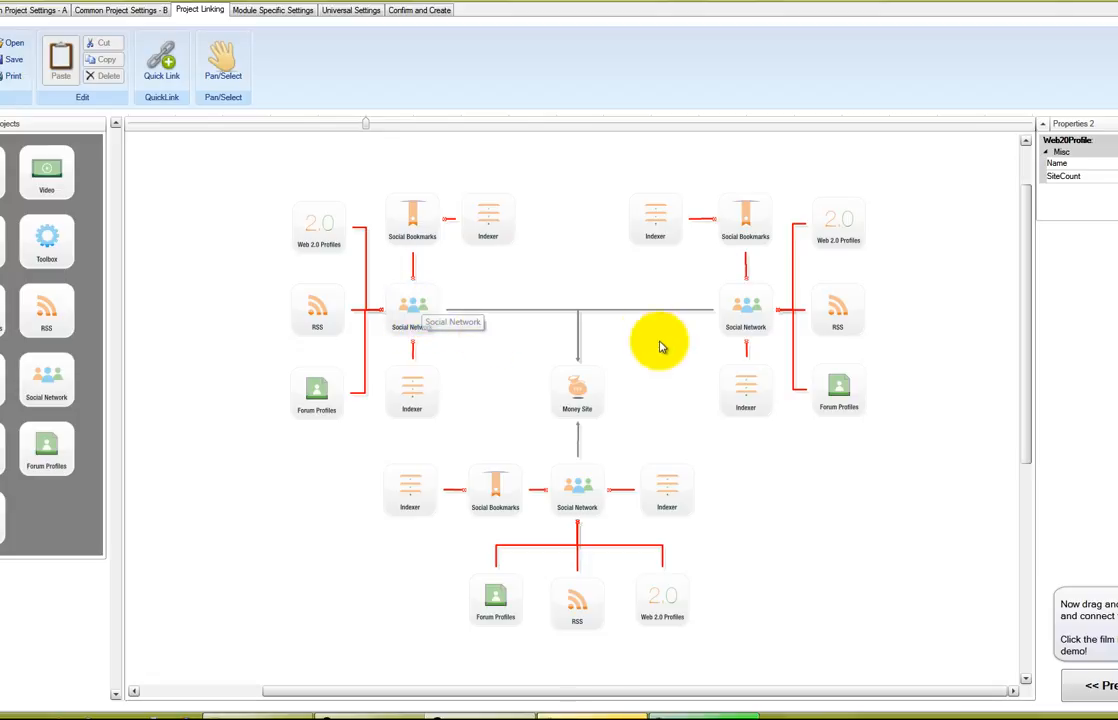
left_click(579, 398)
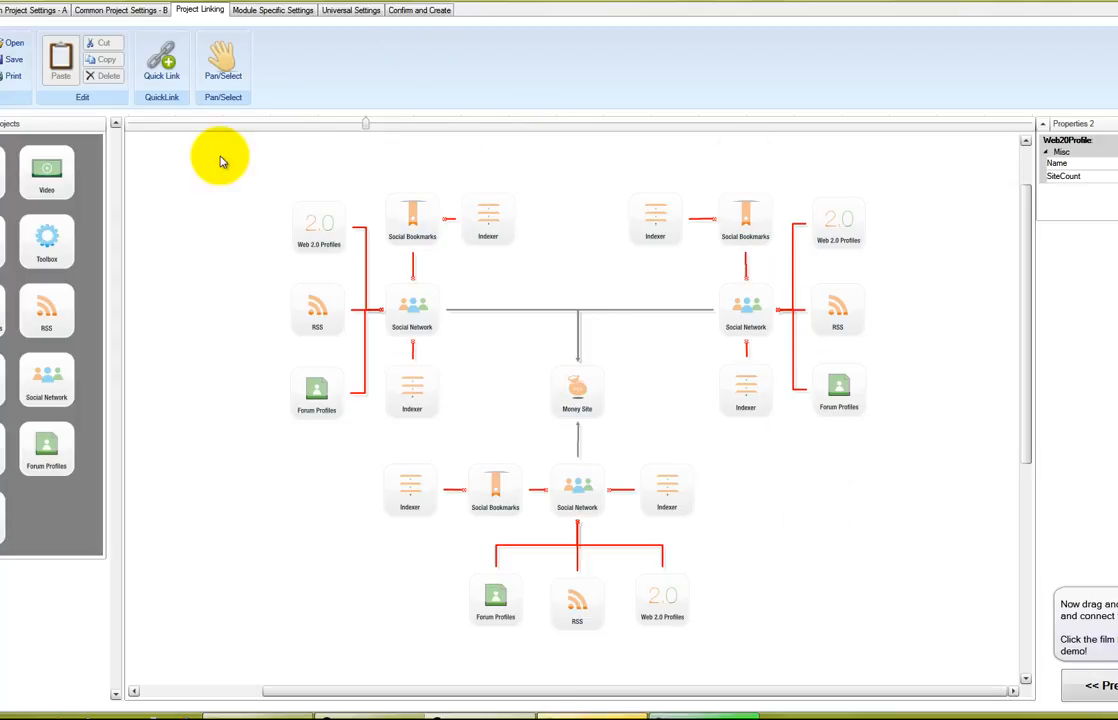
Dismiss the template dialog and delete the left and right Forum Profiles modules
left_click(20, 45)
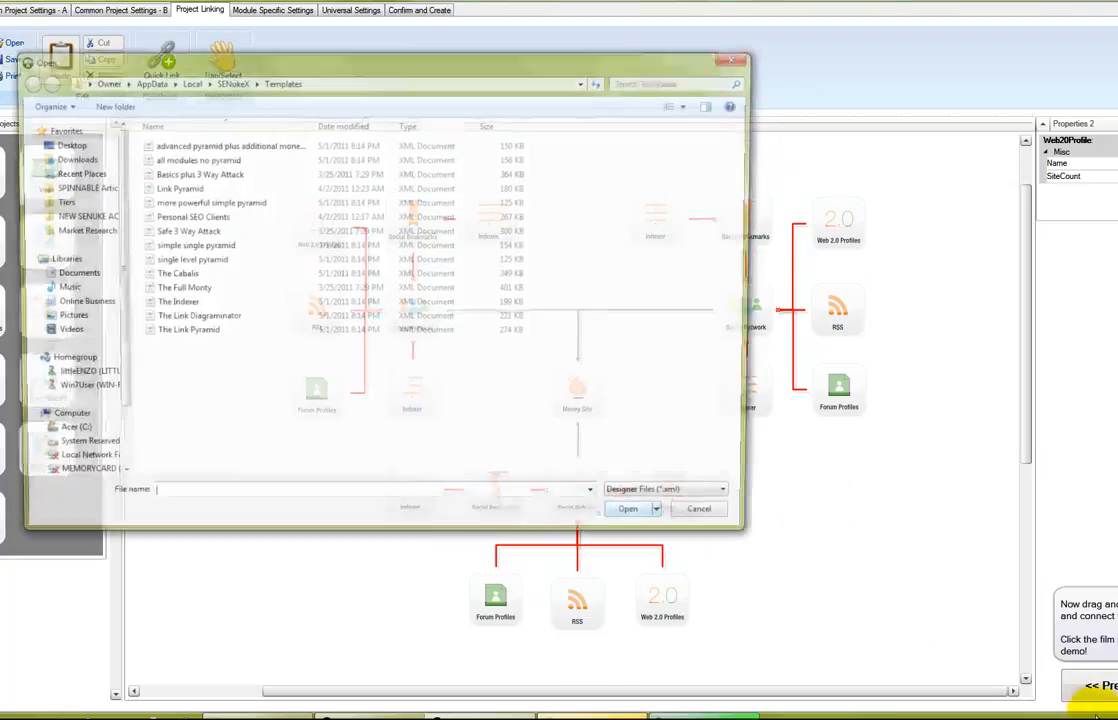
left_click(711, 519)
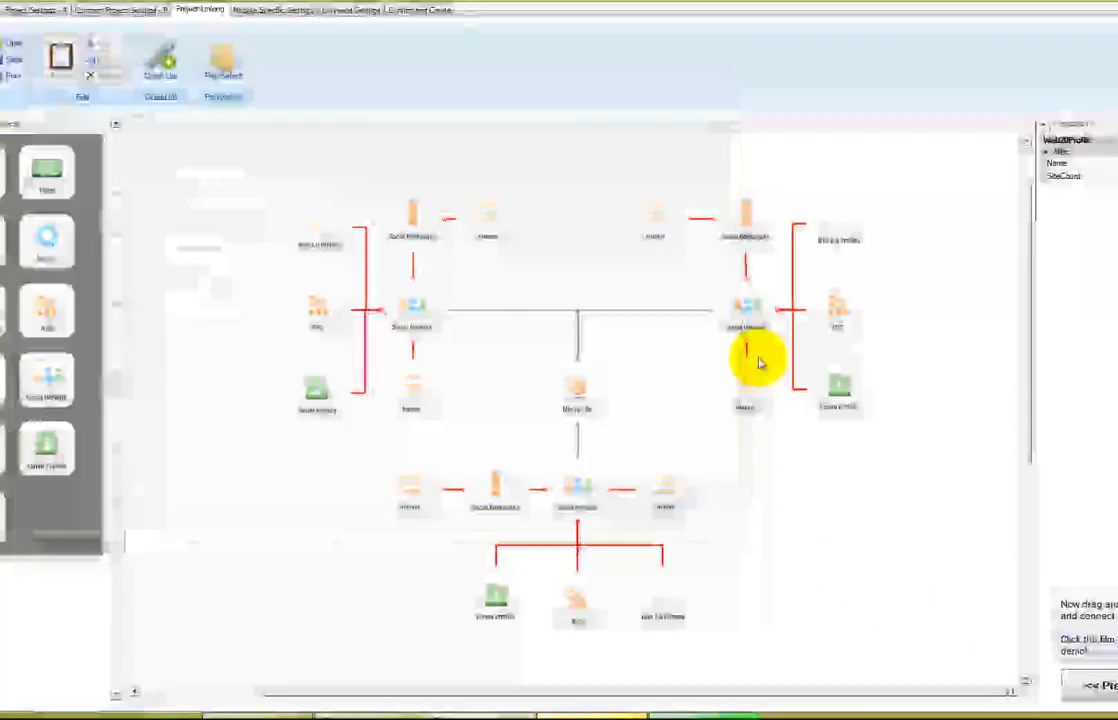
left_click(318, 400)
key("Delete")
left_click(833, 392)
key("Delete")
Delete the bottom Web 2.0 and Forum Profiles modules and the top-left Web 2.0 Profiles
left_click(660, 598)
key("Delete")
left_click(494, 602)
key("Delete")
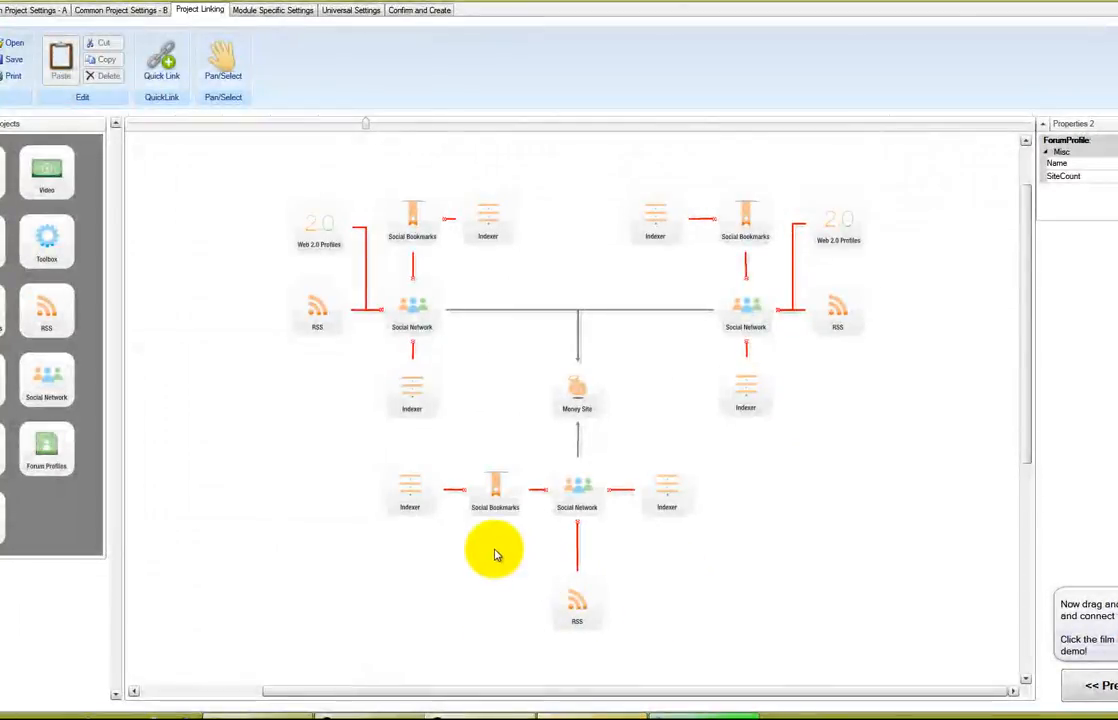
left_click(684, 496)
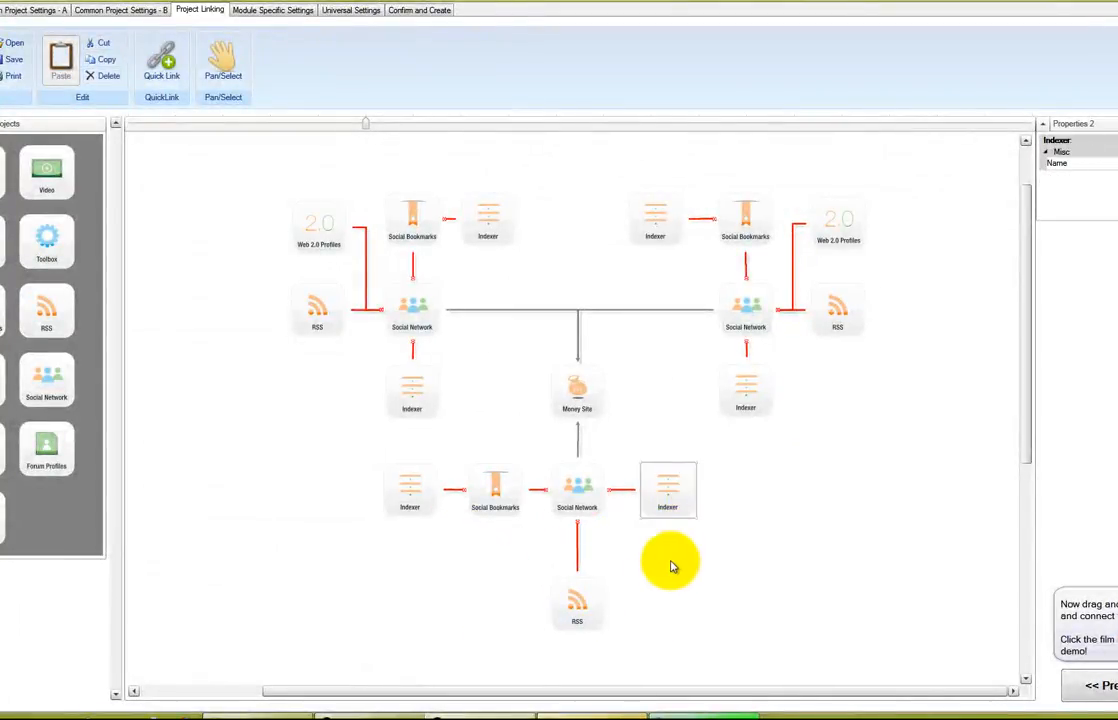
left_click(390, 236)
left_click(335, 240)
key("Delete")
key("Delete")
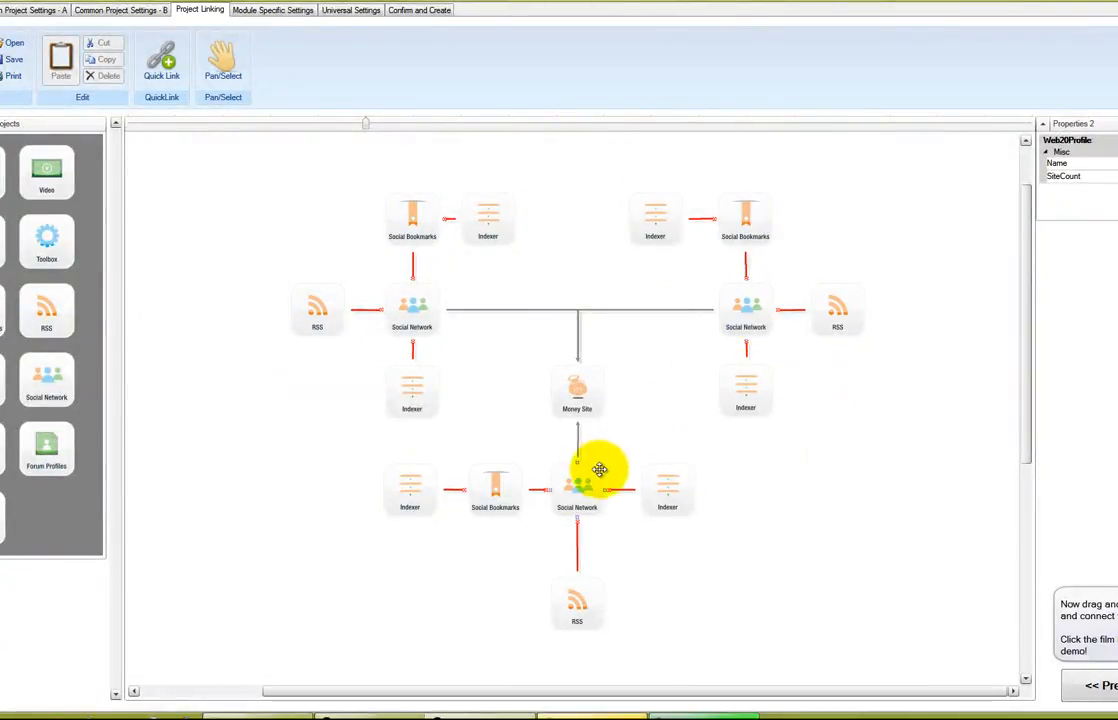
Delete the bottom branch's Social Network, RSS, Social Bookmarks and both Indexers
left_click(669, 491)
key("Delete")
left_click(572, 486)
key("Delete")
left_click(579, 592)
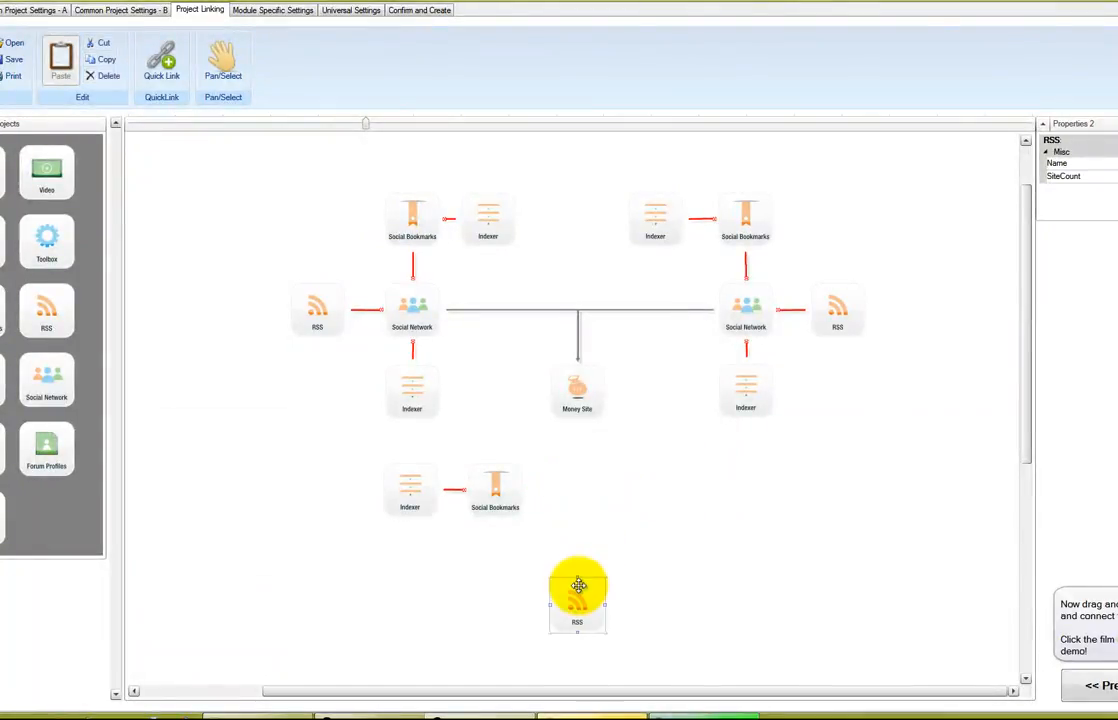
key("Delete")
left_click(500, 503)
key("Delete")
left_click(411, 490)
key("Delete")
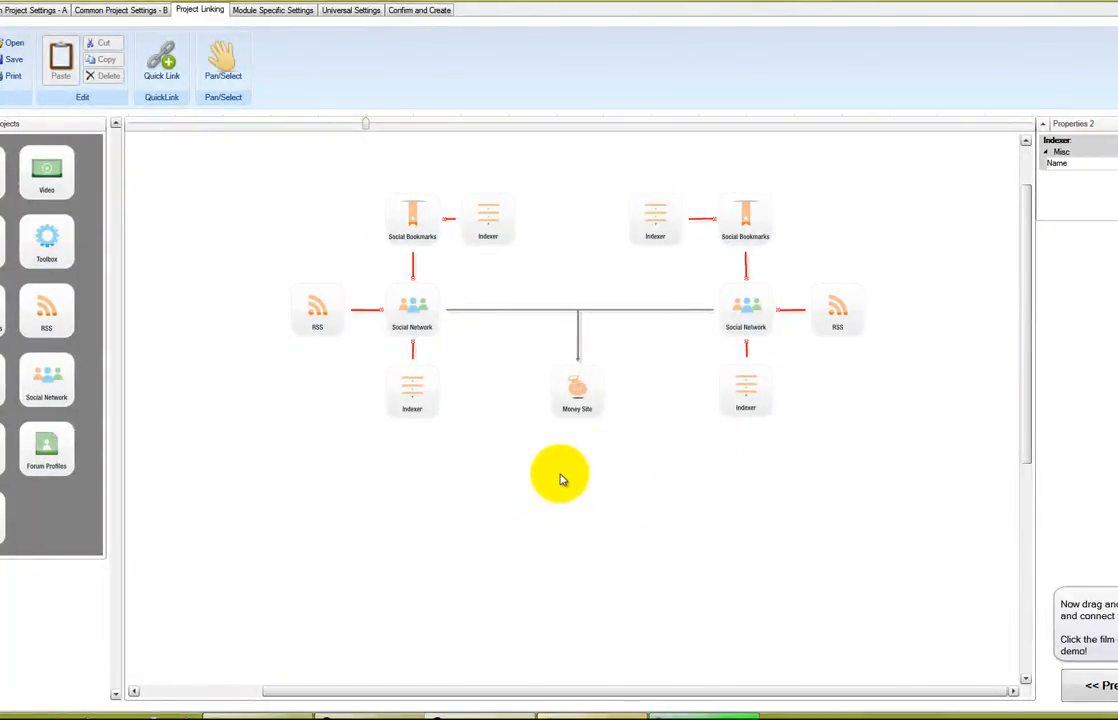
left_click_drag(1023, 332, 1017, 273)
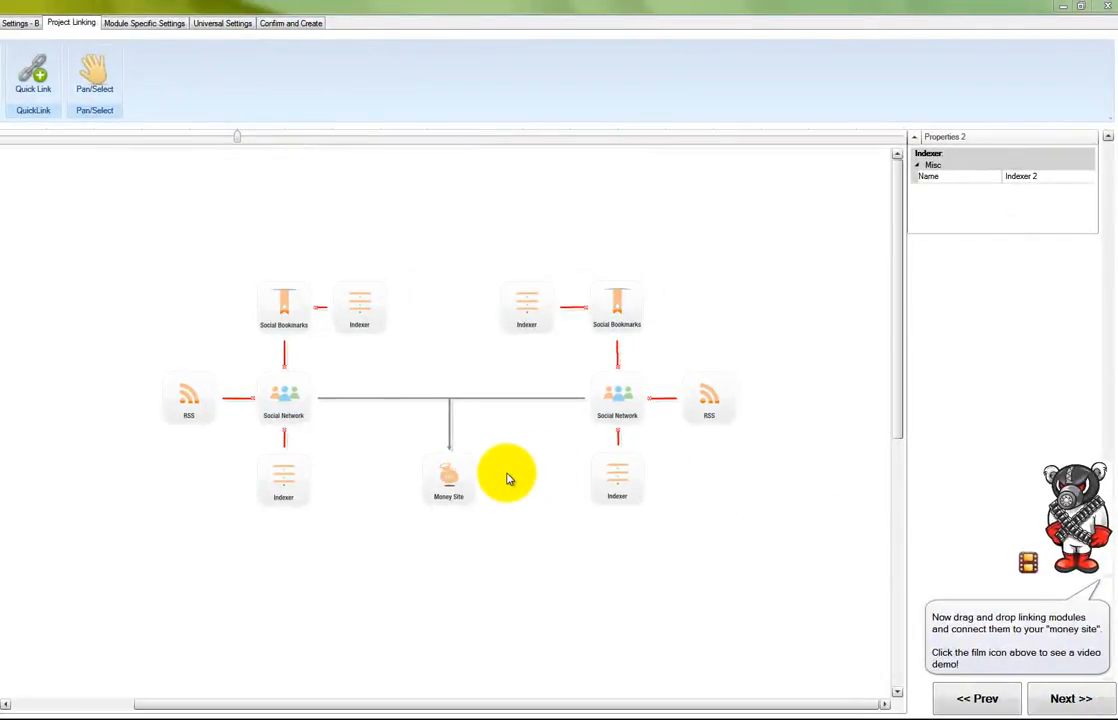
Rename Money Site in the Properties grid to a name starting 'Senukexseo.com'
left_click(453, 480)
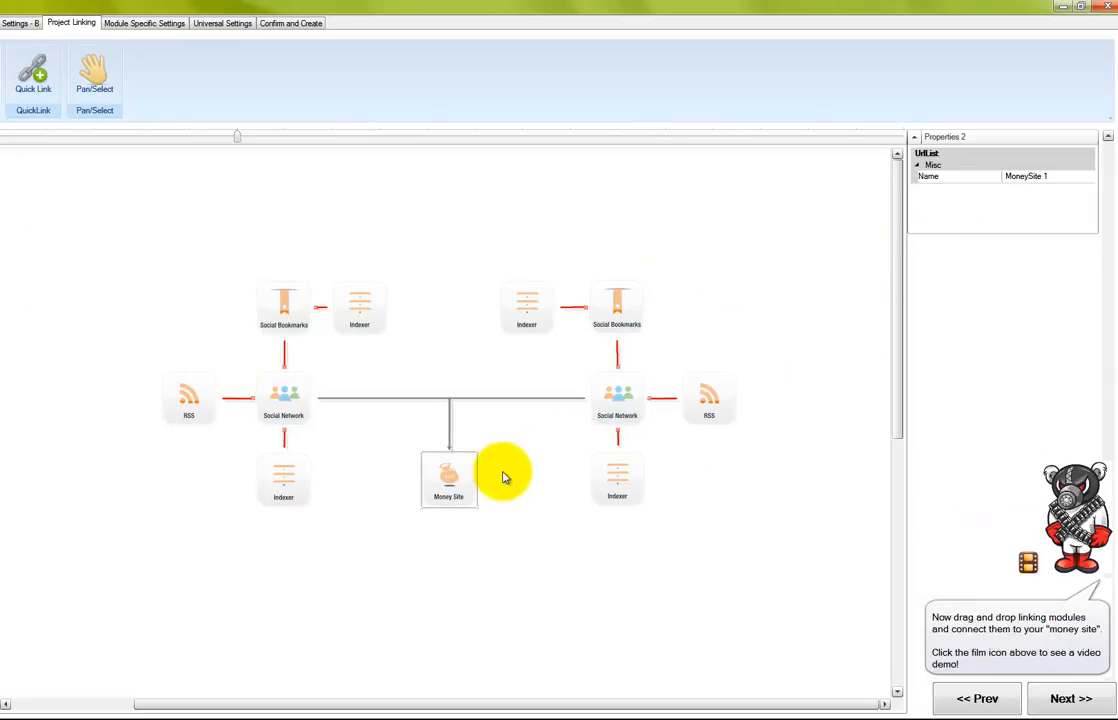
left_click(1040, 177)
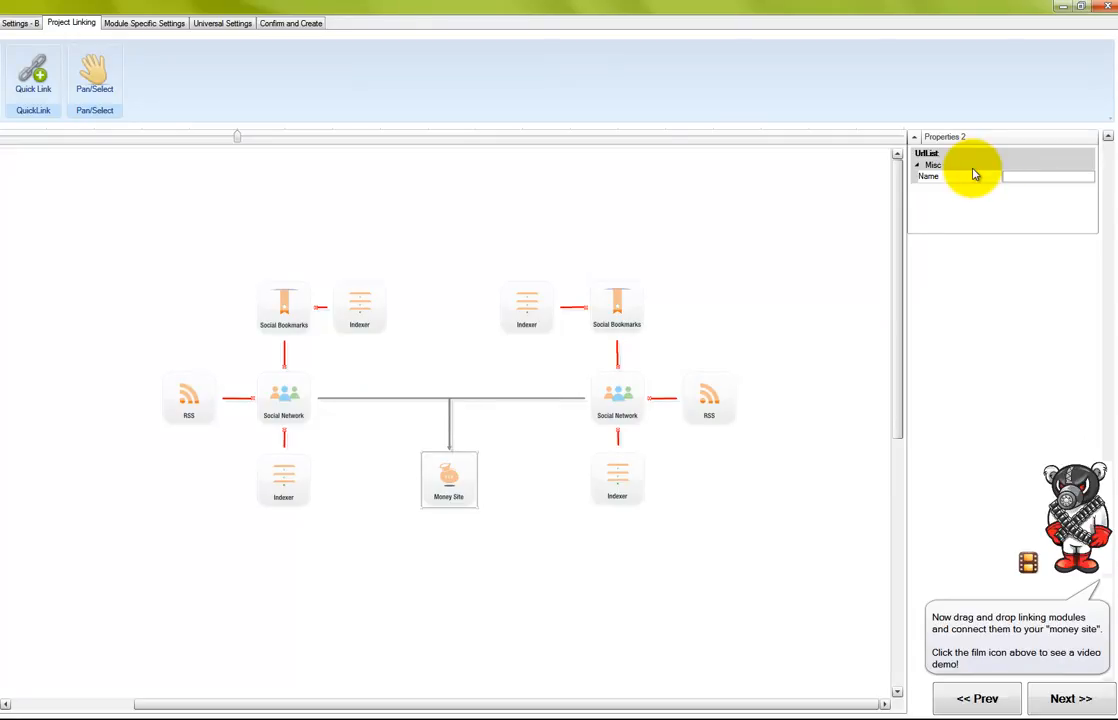
type("Senukex")
type("seo")
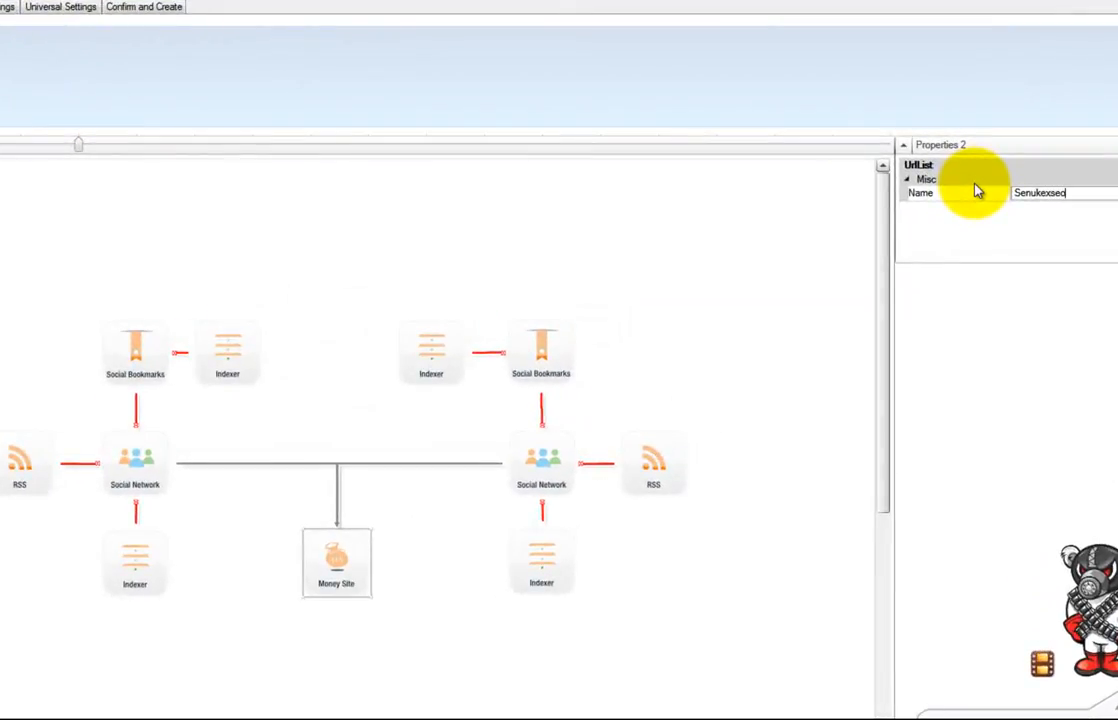
type(".com")
key("BackSpace")
key("BackSpace")
type("om")
type(" M")
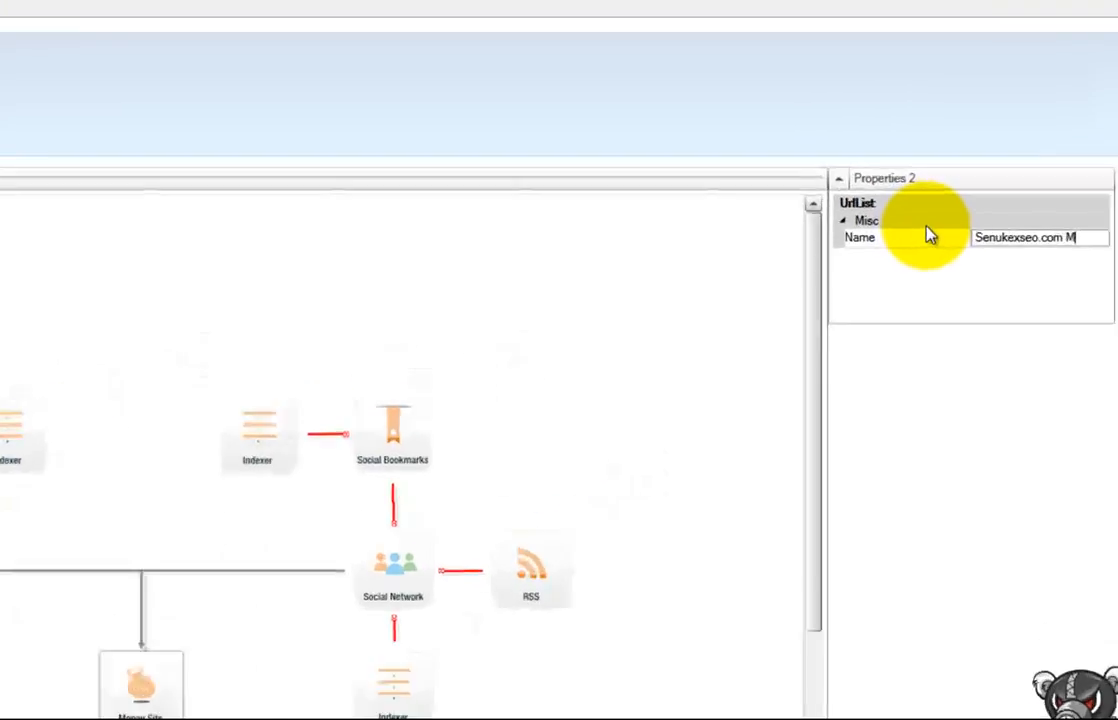
type("On")
key("BackSpace")
key("BackSpace")
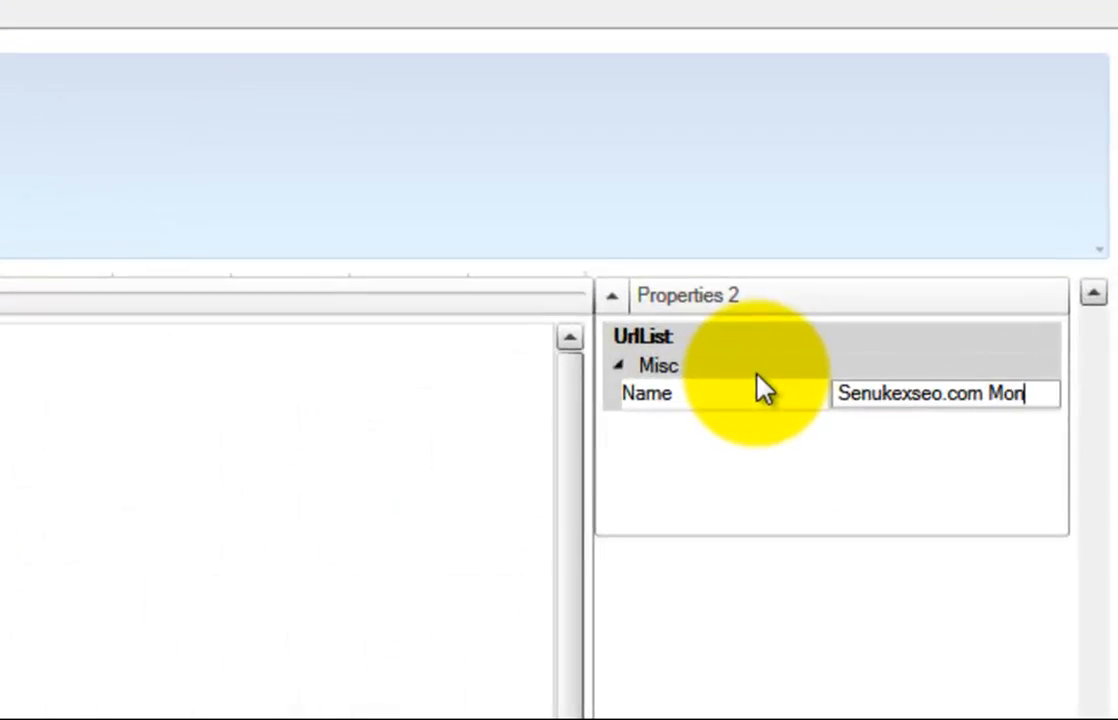
type("oney Url")
key("BackSpace")
key("BackSpace")
key("BackSpace")
type("Urls")
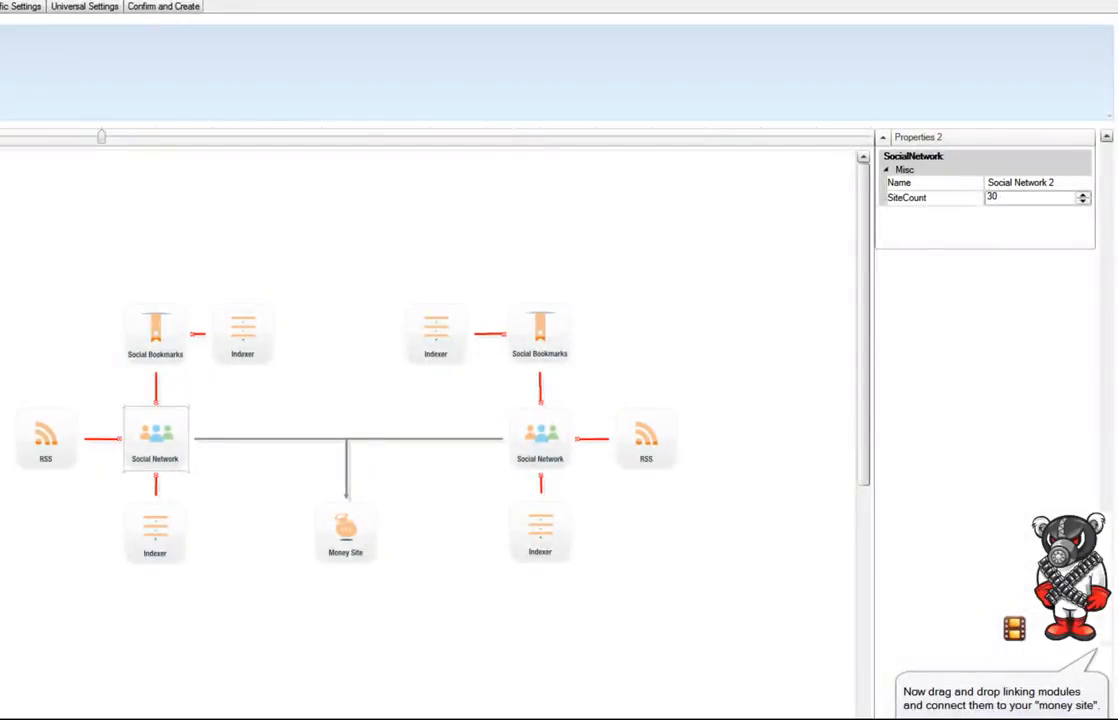
Move the left RSS module lower-left and connect a new Social Network to the left hub
left_click_drag(45, 440, 10, 570)
left_click_drag(5, 268, 24, 302)
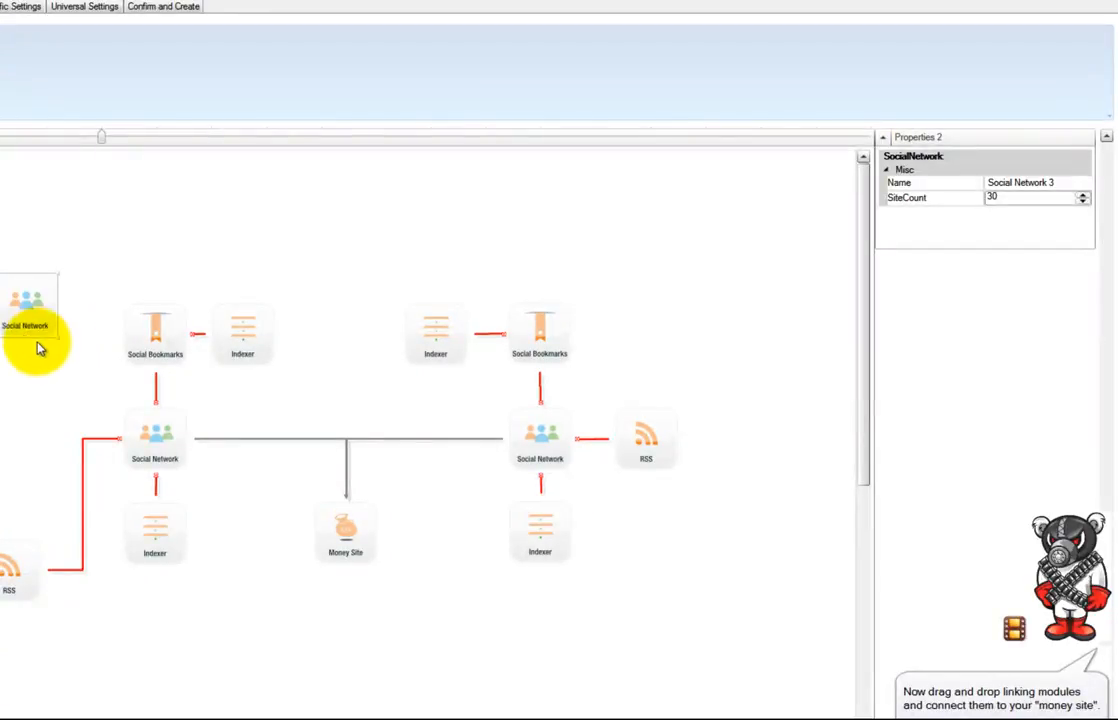
left_click_drag(22, 338, 122, 441)
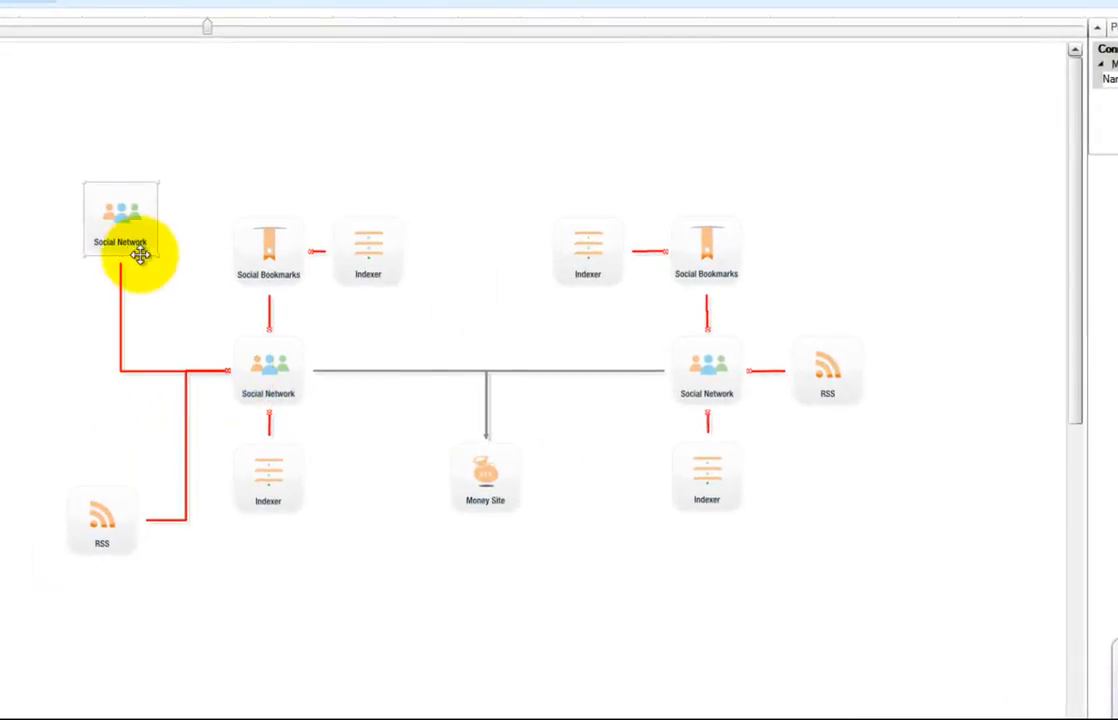
left_click(127, 229)
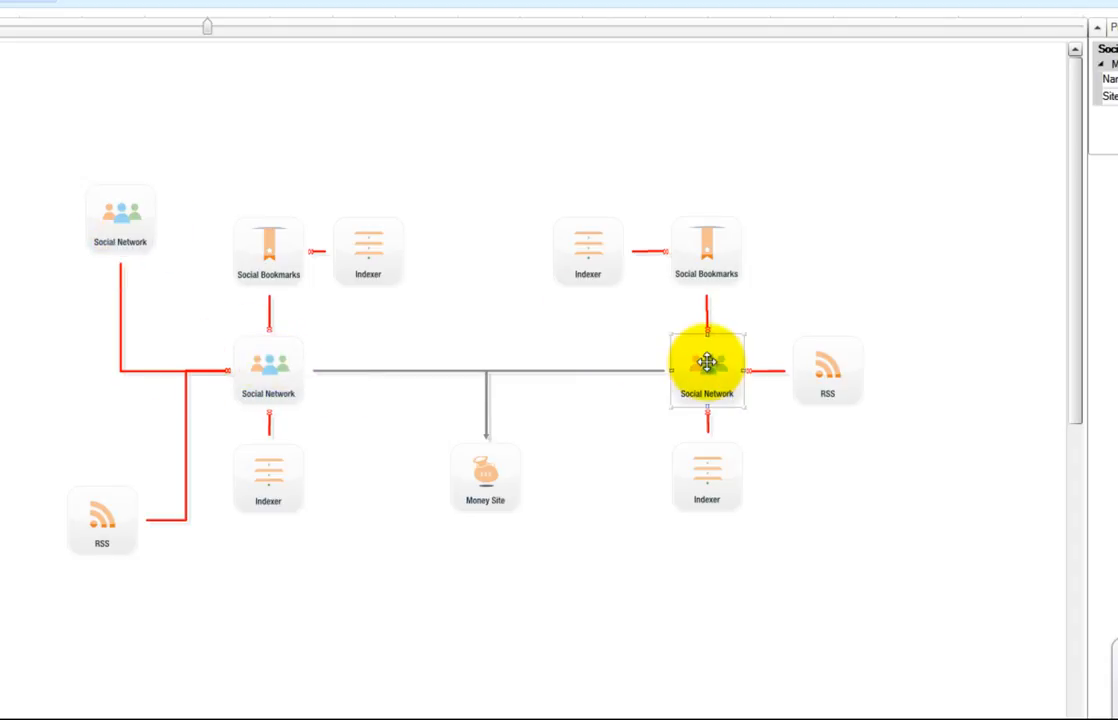
Delete the right-hand Social Network with its RSS, Social Bookmarks and two Indexers
key("Delete")
left_click(702, 467)
key("Delete")
left_click_drag(818, 385, 807, 377)
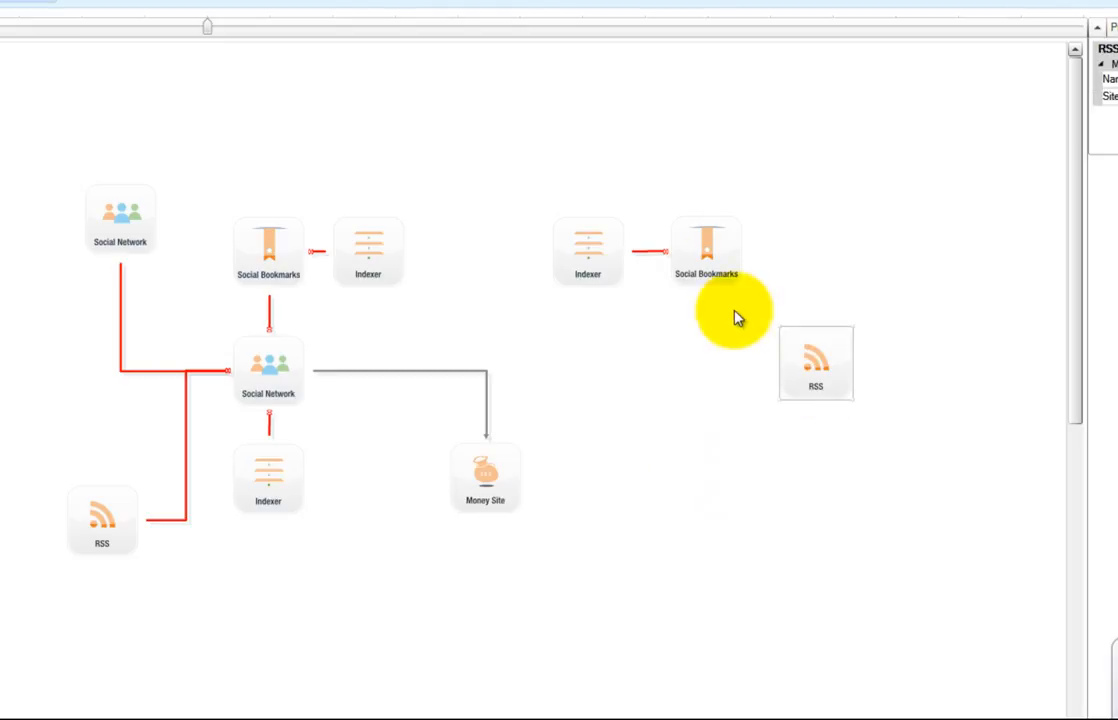
left_click(706, 250)
key("Delete")
left_click(813, 362)
key("Delete")
left_click(590, 250)
key("Delete")
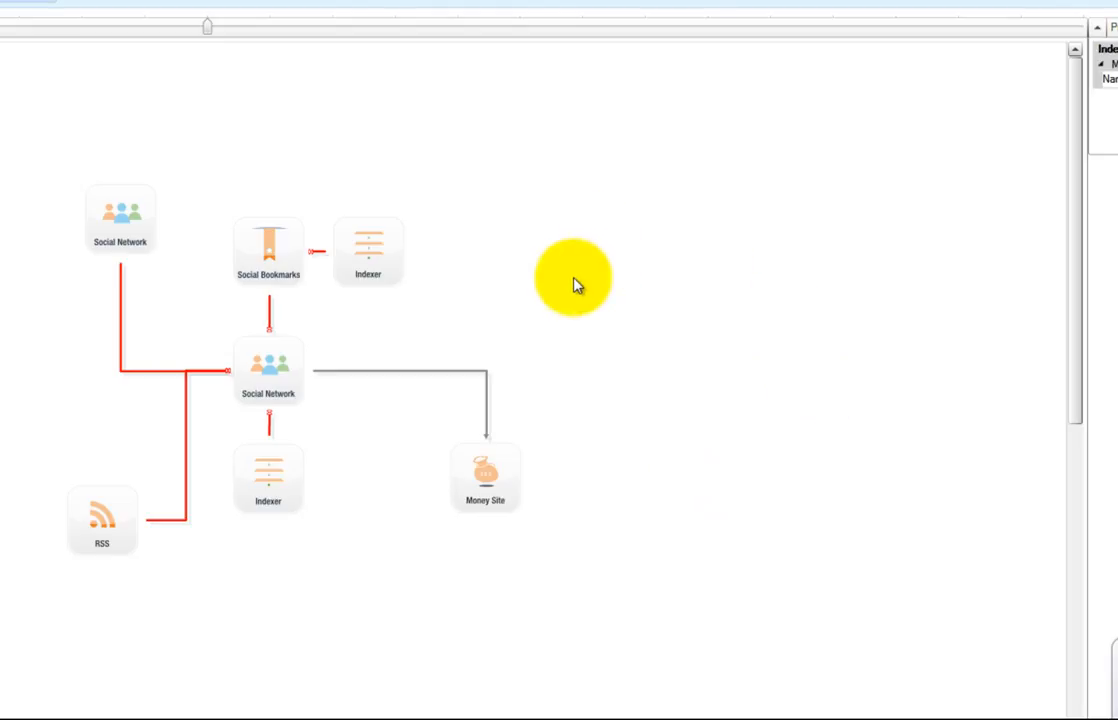
Shift the outer Social Network down-left and add a Social Bookmarks module linked to it
left_click_drag(133, 215, 89, 261)
left_click_drag(2, 188, 75, 233)
left_click(170, 122)
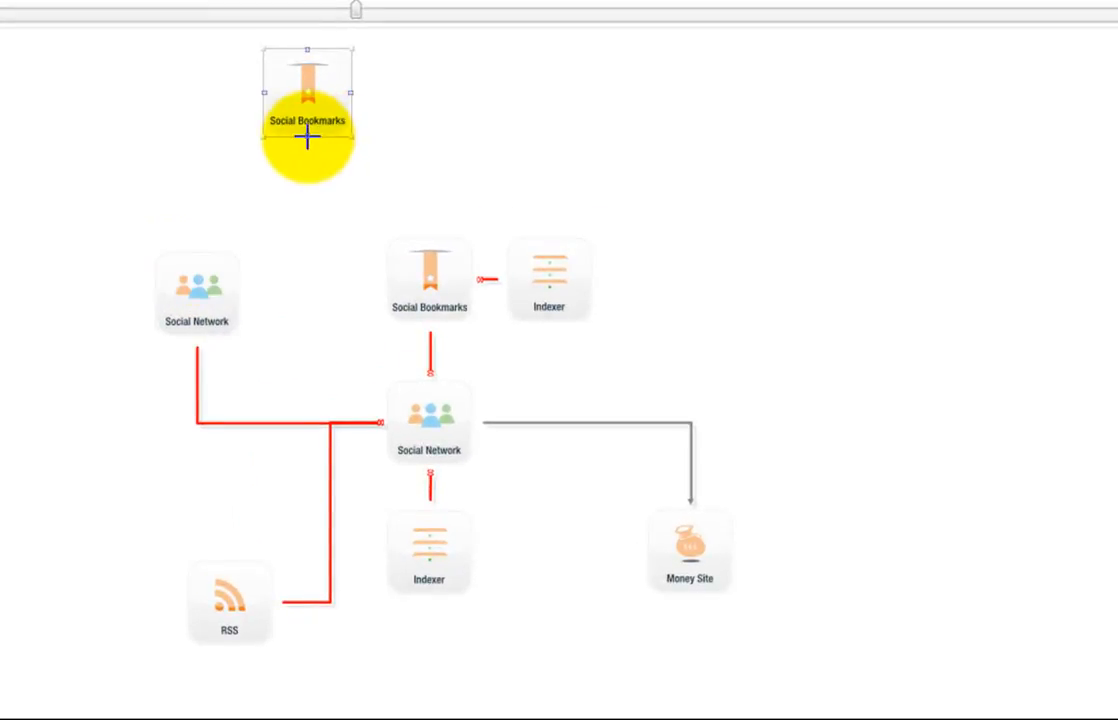
left_click_drag(307, 138, 196, 265)
Align the new Social Bookmarks module directly above the outer Social Network
left_click_drag(305, 120, 196, 257)
left_click_drag(198, 146, 204, 272)
left_click_drag(200, 117, 195, 117)
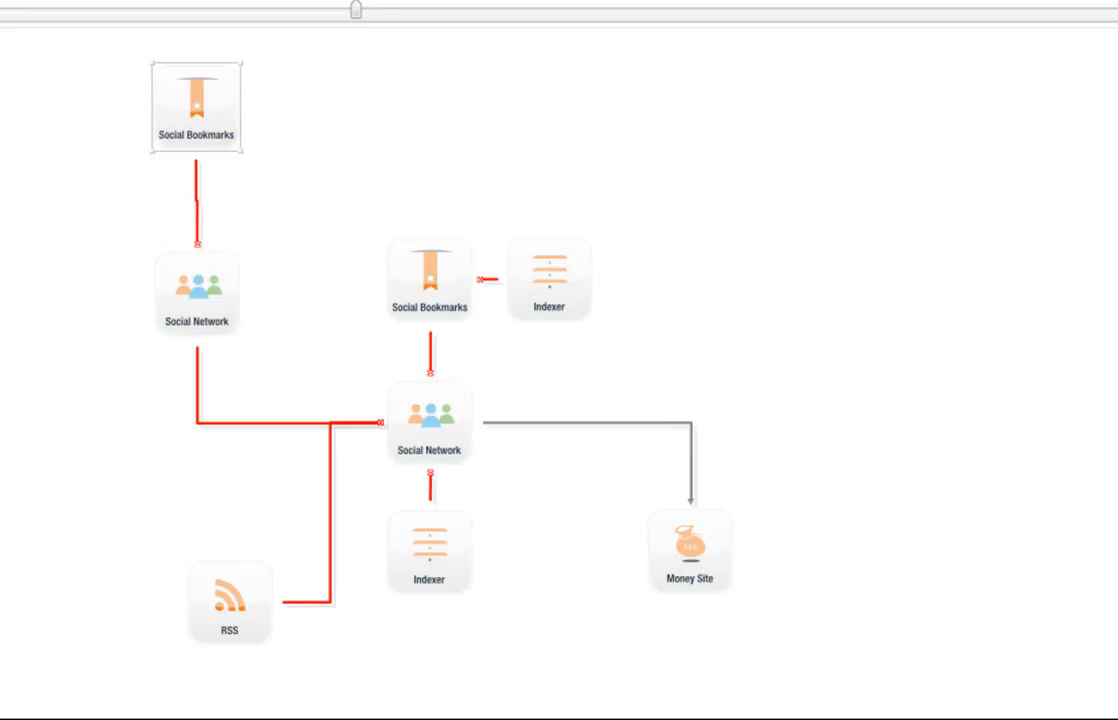
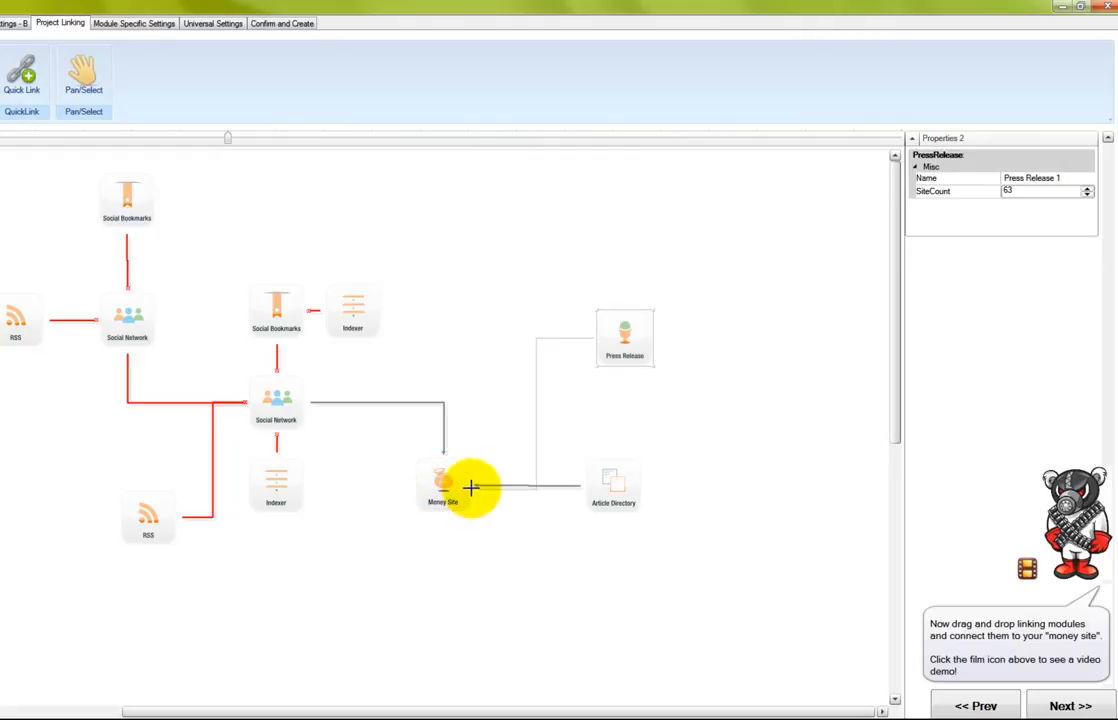
Connect the Press Release module to the Money Site and reposition it up and to the left
left_click_drag(612, 356, 597, 376)
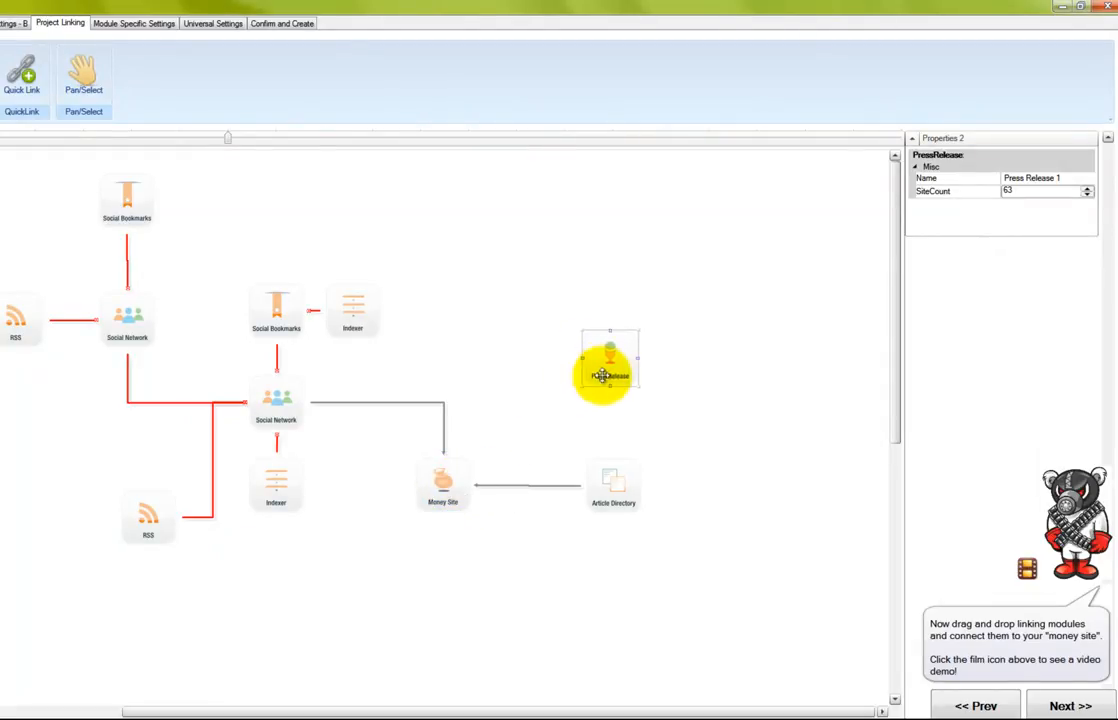
left_click_drag(607, 405, 446, 461)
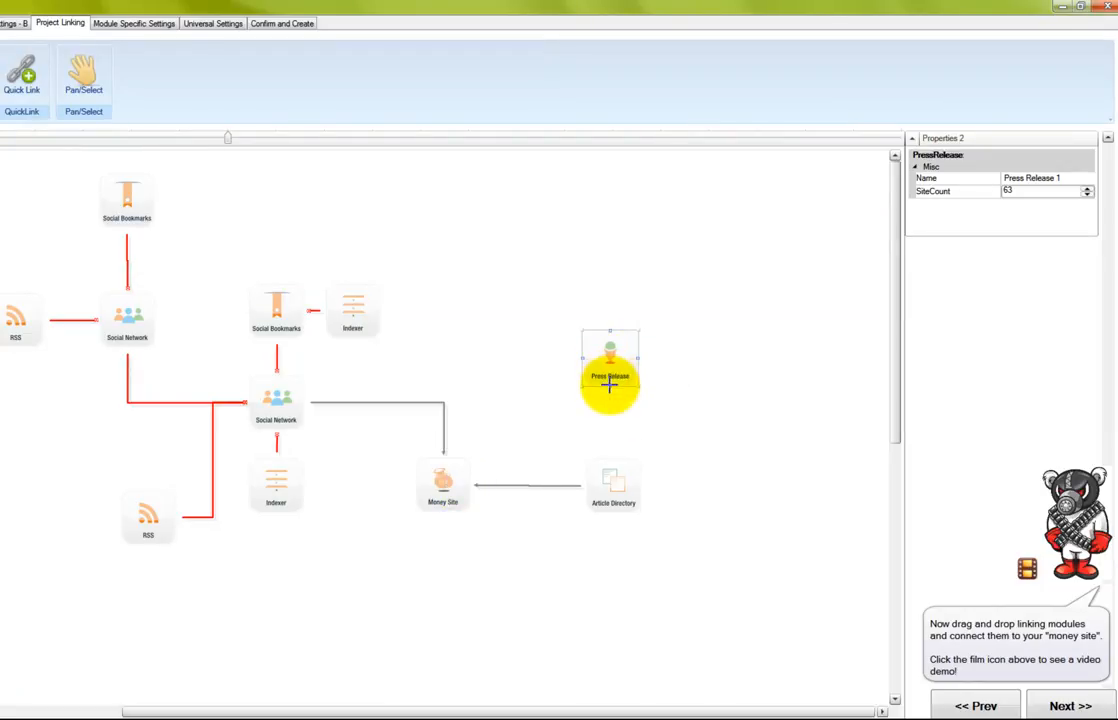
left_click_drag(609, 386, 472, 487)
left_click_drag(617, 376, 546, 350)
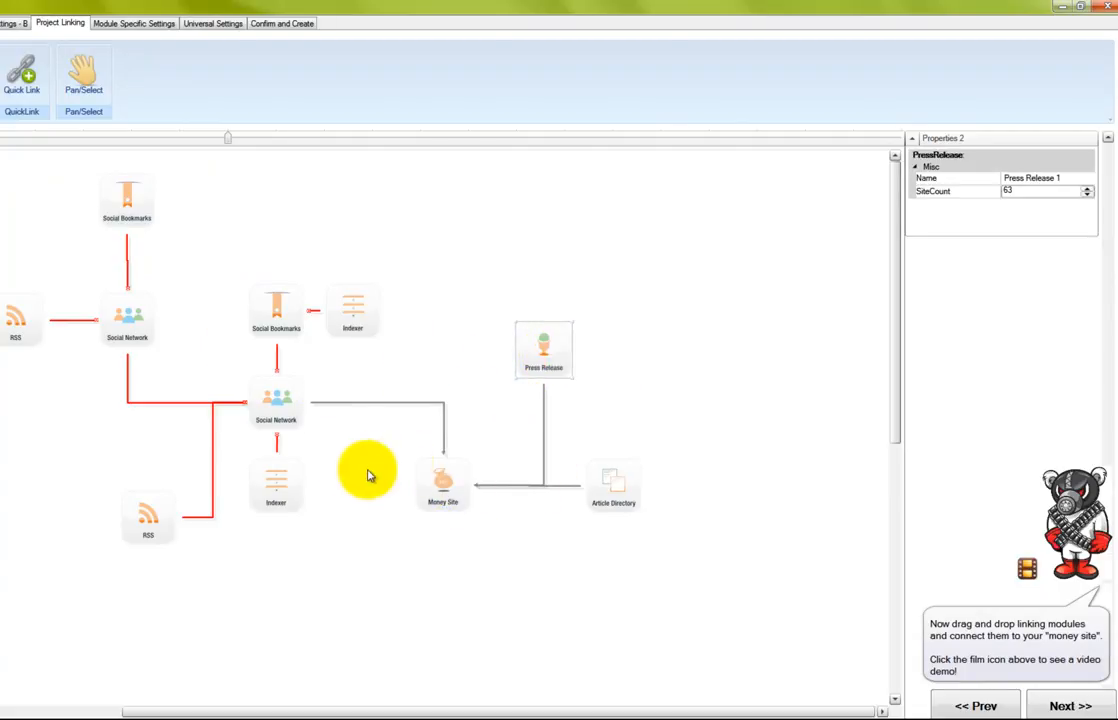
Rename the central Social Network module (SiteCount 30) to 'SXST.com 1sttier 1stRUN'
left_click(270, 393)
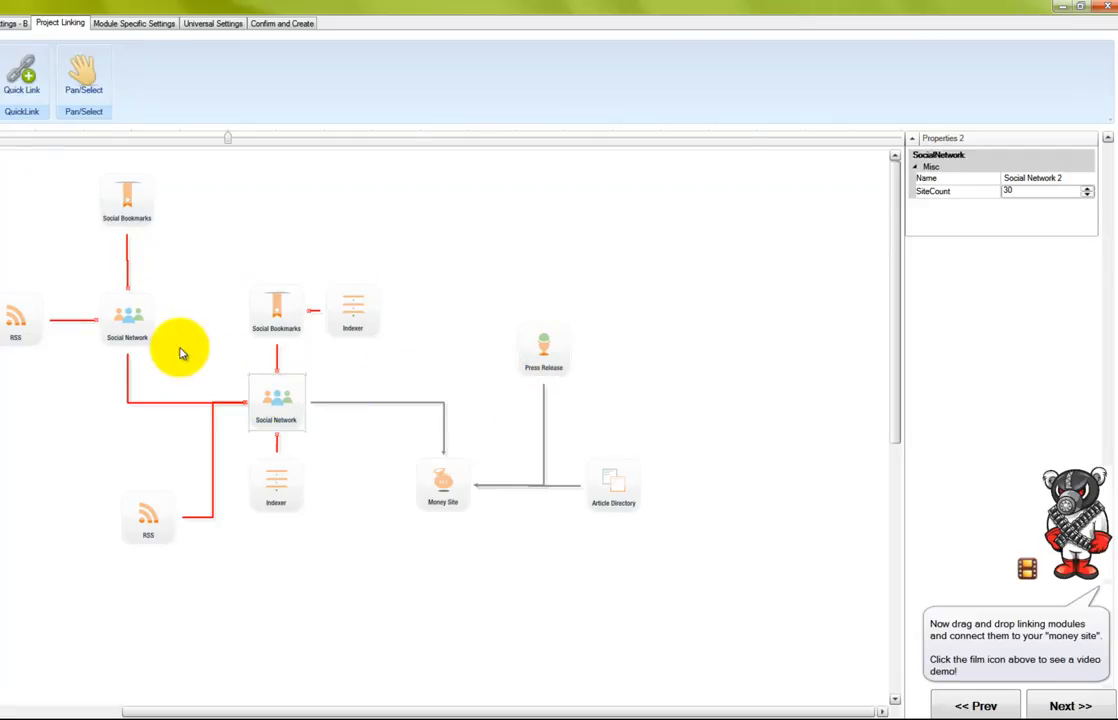
left_click(125, 315)
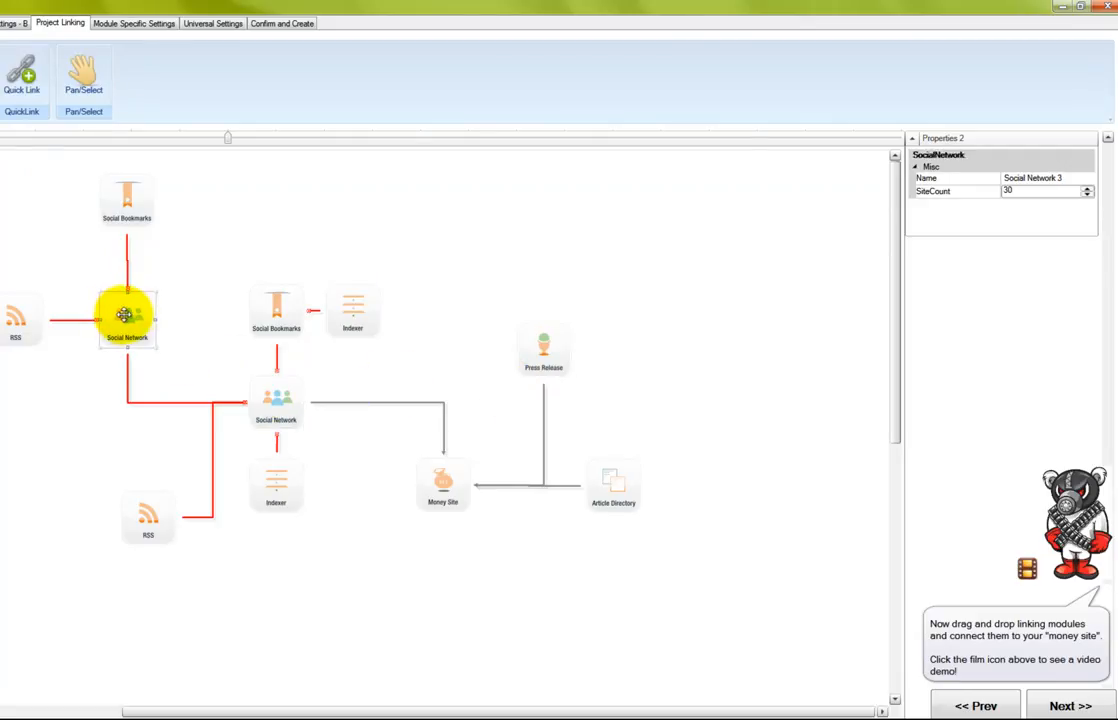
left_click(280, 404)
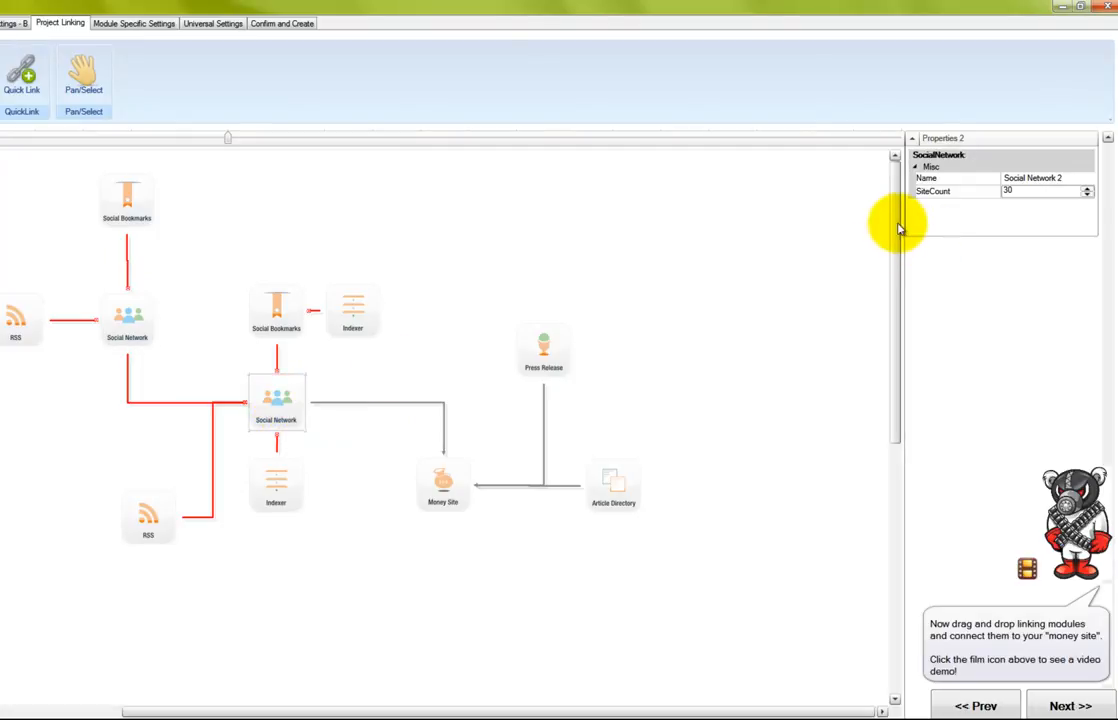
left_click(985, 178)
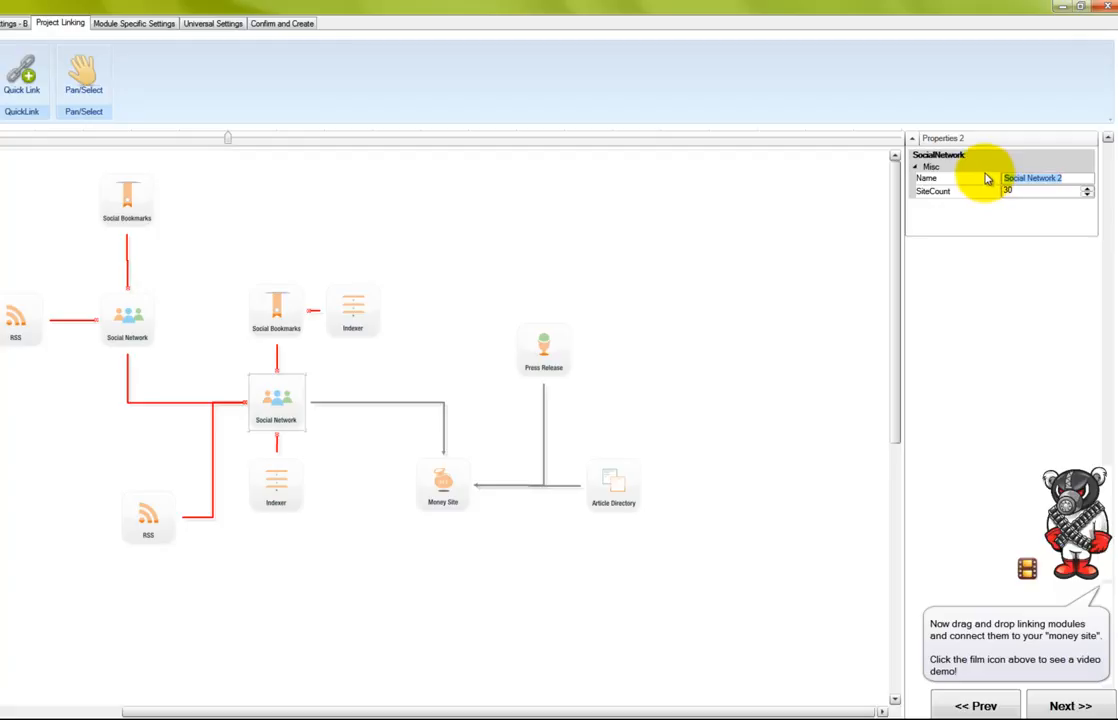
type("Senukexseo.com")
key("BackSpace")
key("BackSpace")
key("BackSpace")
key("BackSpace")
key("BackSpace")
key("BackSpace")
key("BackSpace")
key("BackSpace")
key("BackSpace")
key("BackSpace")
key("BackSpace")
key("BackSpace")
type("XST.com")
type("1st tier")
type("1stru")
key("BackSpace")
key("BackSpace")
type("RUN")
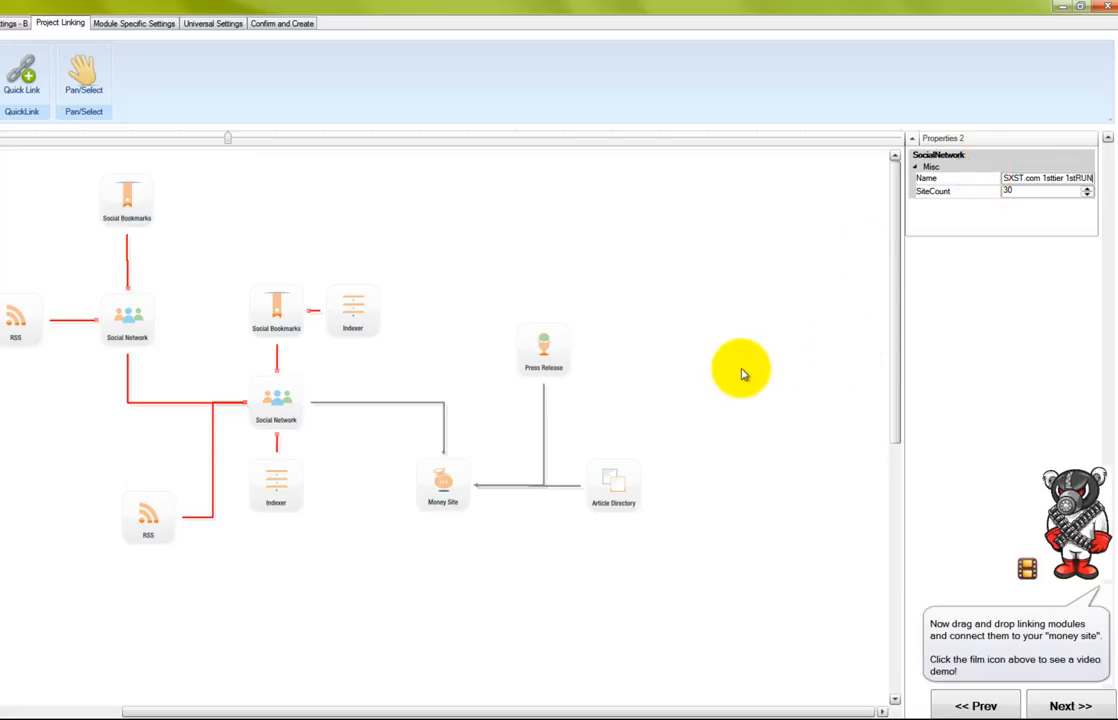
Rename the middle Social Bookmarks module (SiteCount 17) to 'SXST.com Bookmarks -> Social 1sttier'
left_click(263, 316)
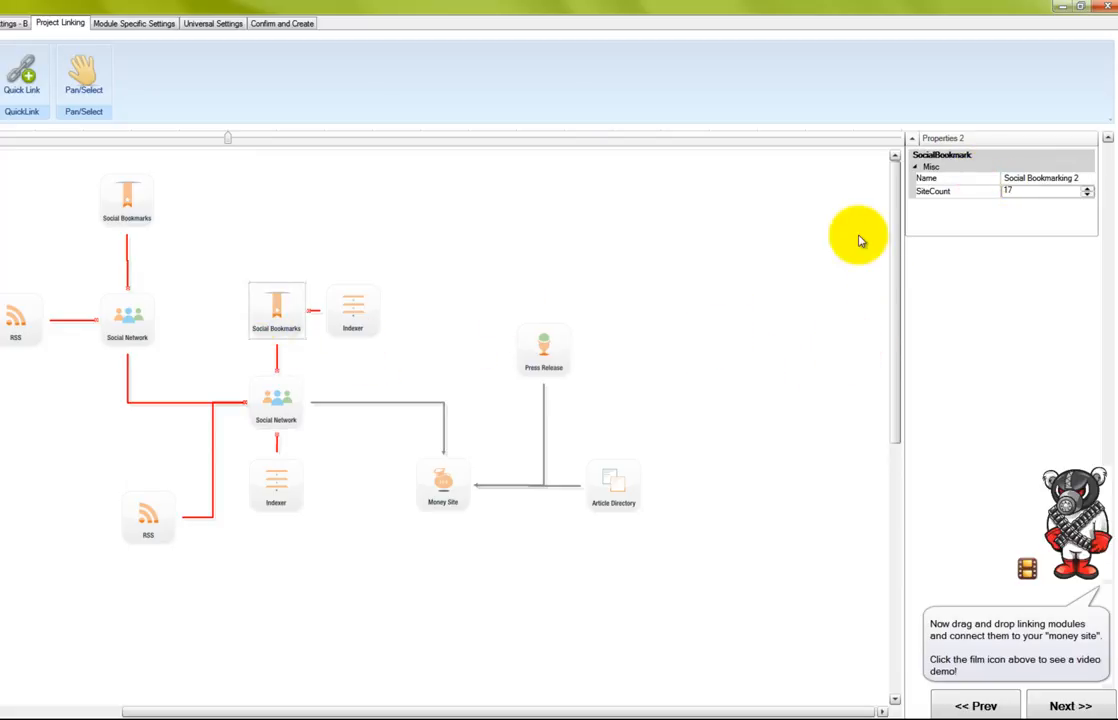
left_click_drag(1076, 179, 998, 175)
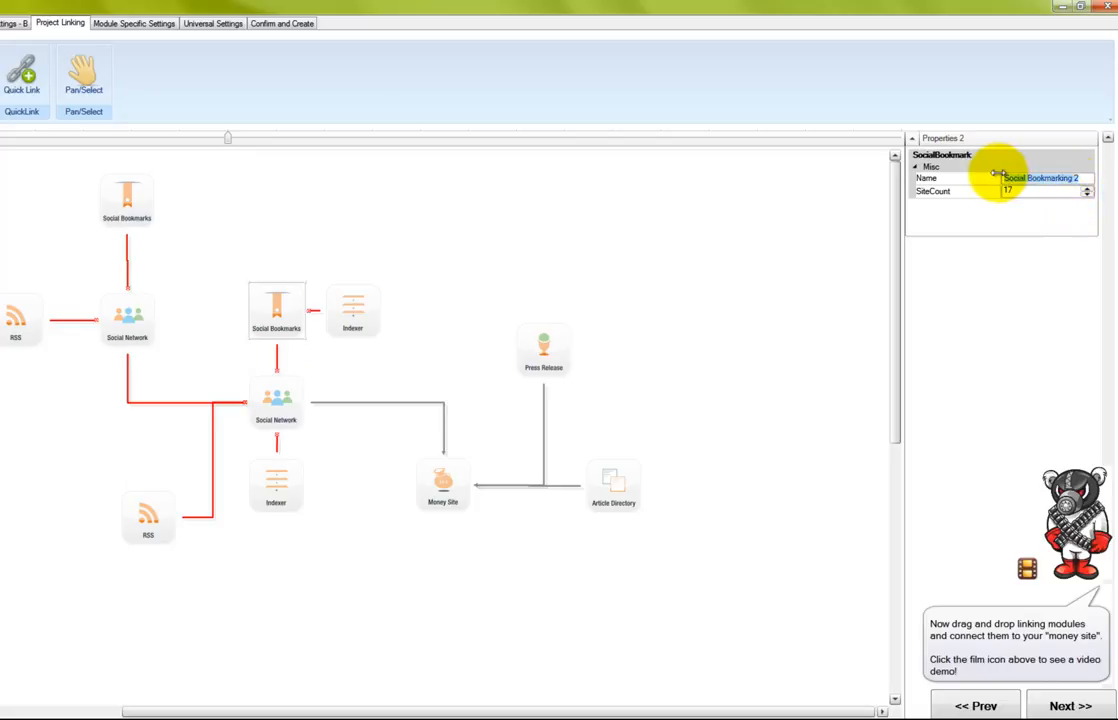
type("SXST.com")
type(" Bookm")
type("arks")
type("->")
type(" S")
type("oci")
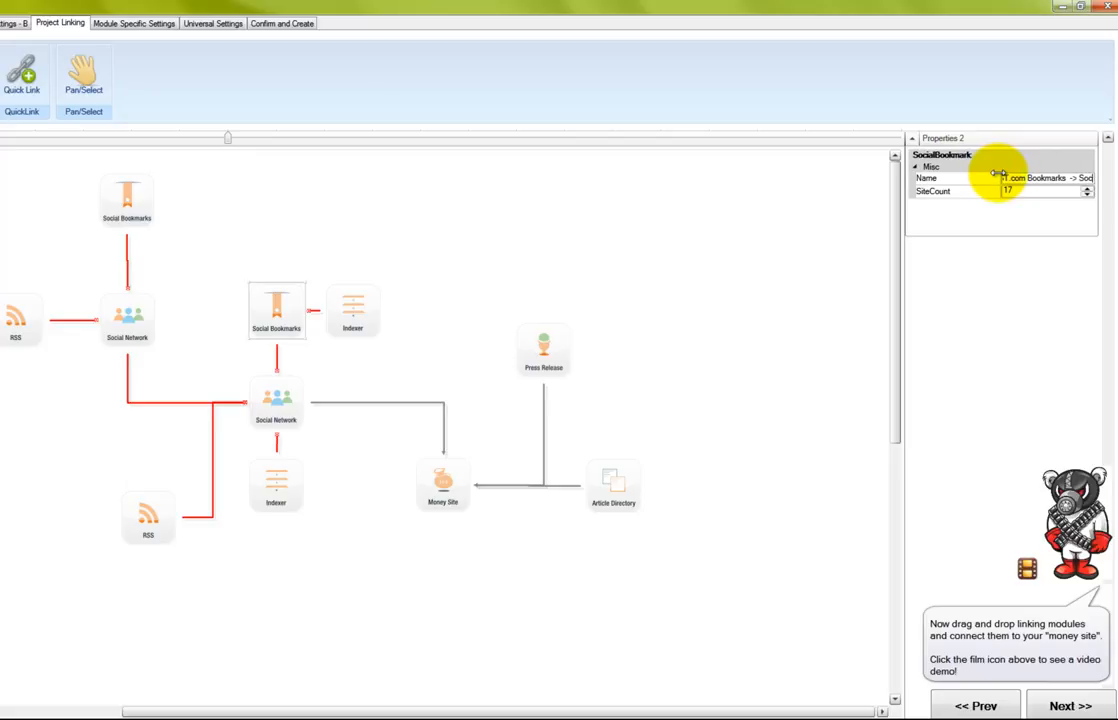
type("al 1st tie")
key("BackSpace")
key("BackSpace")
type("ier")
left_click_drag(1030, 180, 1090, 183)
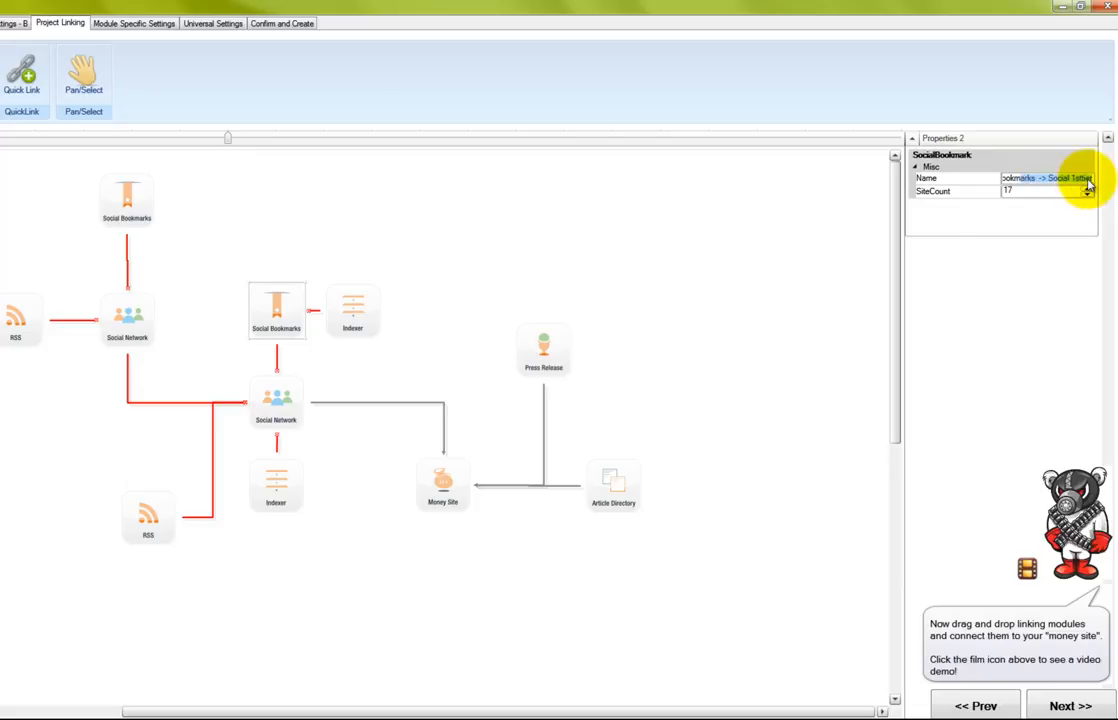
Rename the Indexer beside Social Bookmarks to 'SXST.com Indexer -> Bookmarks Social 1stier'
left_click(354, 316)
left_click(1028, 180)
type("SXST.com")
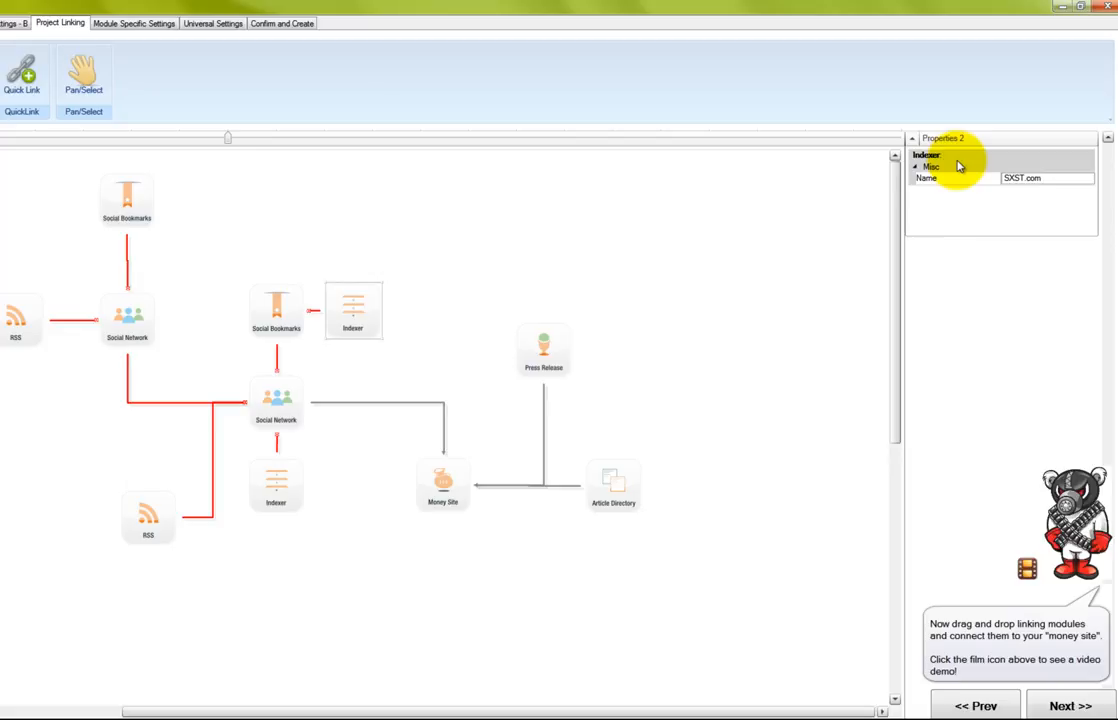
type("Indexer -> Bookmarks")
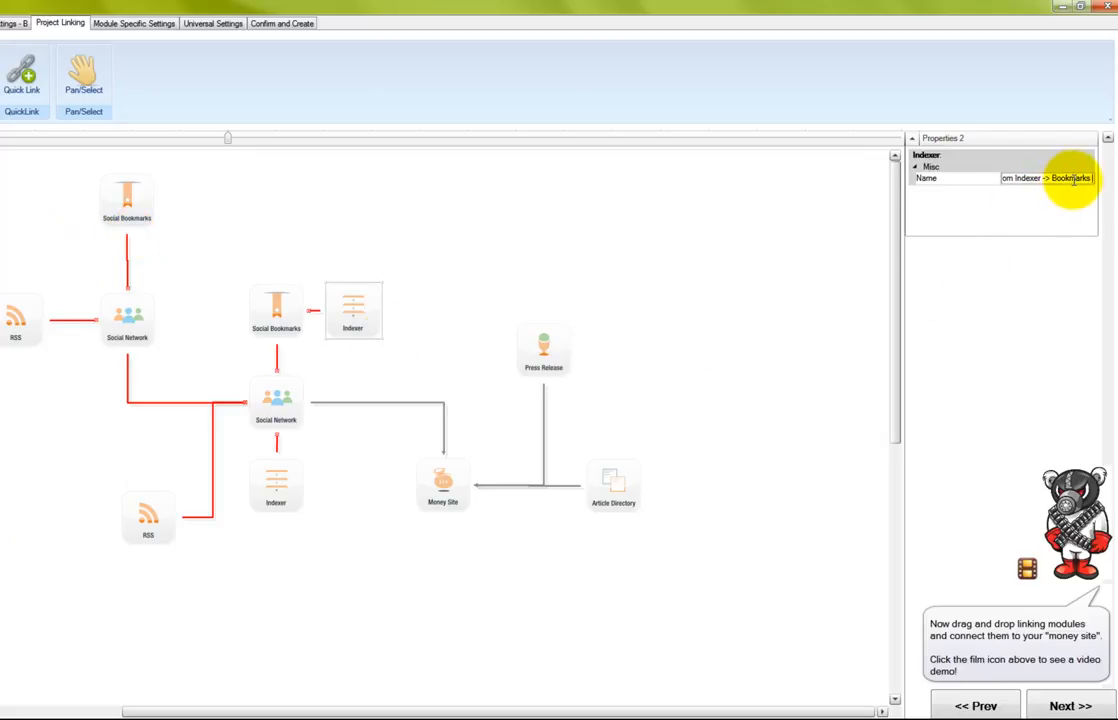
type("1stier")
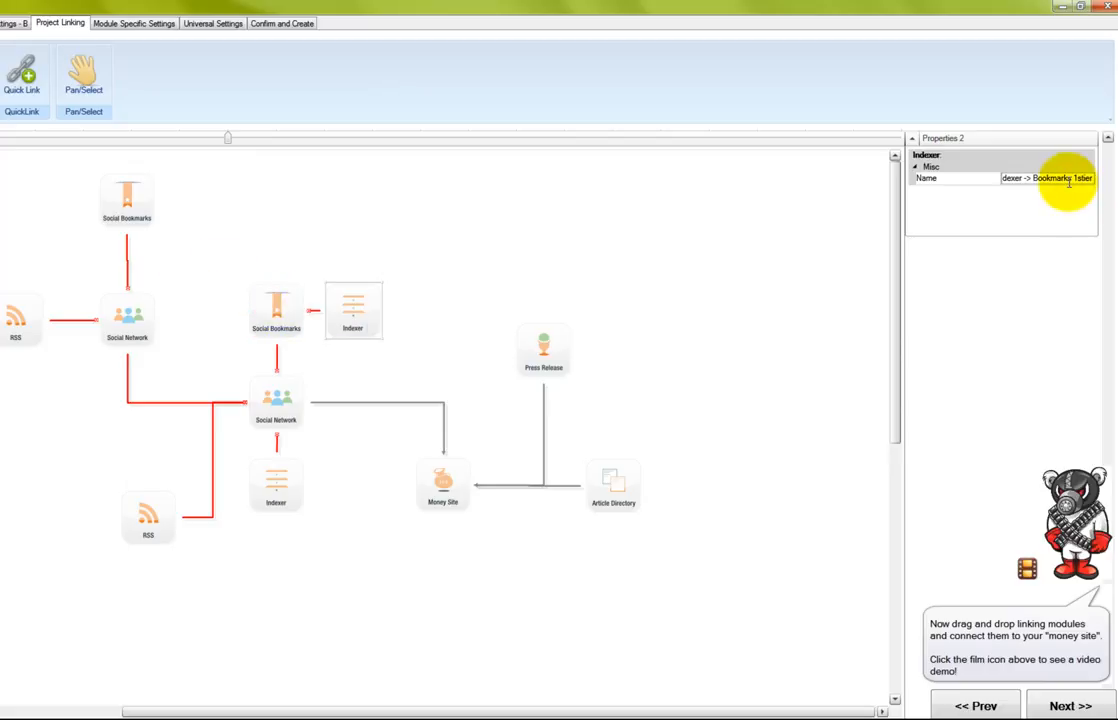
key("BackSpace")
key("BackSpace")
key("BackSpace")
key("BackSpace")
key("BackSpace")
key("BackSpace")
key("BackSpace")
type("A")
key("BackSpace")
key("BackSpace")
type("1")
key("BackSpace")
type("Social 1stier")
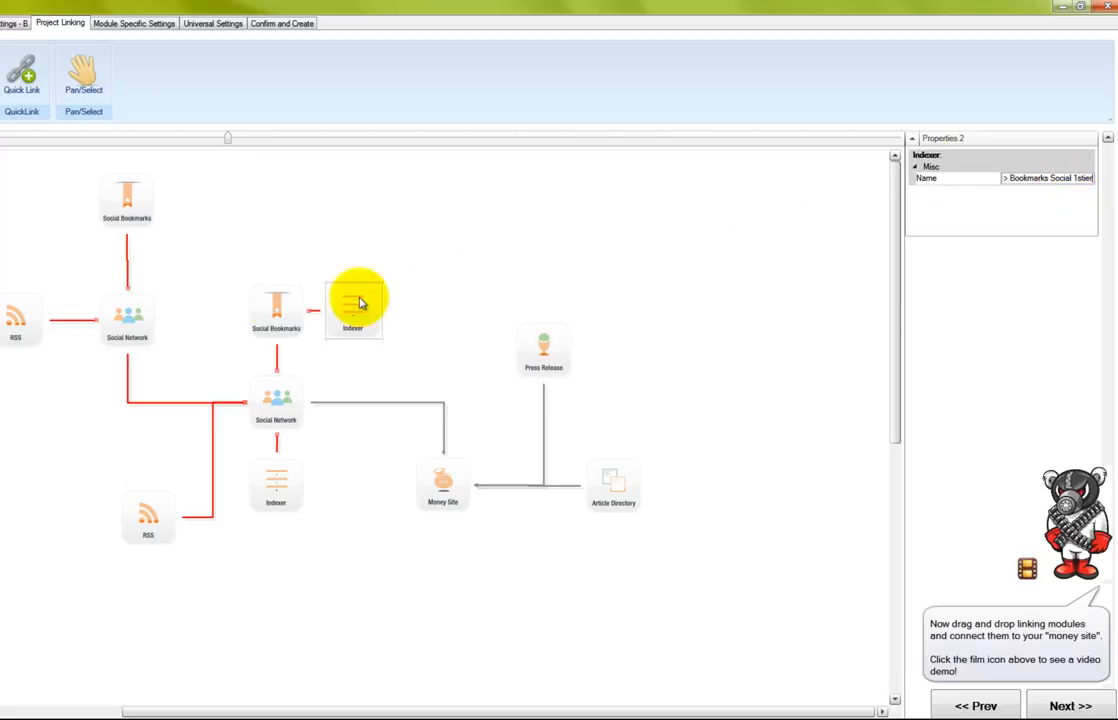
Rename the Indexer below the central Social Network to 'SXST.com INDEXER -> Social 1sttier'
left_click(272, 305)
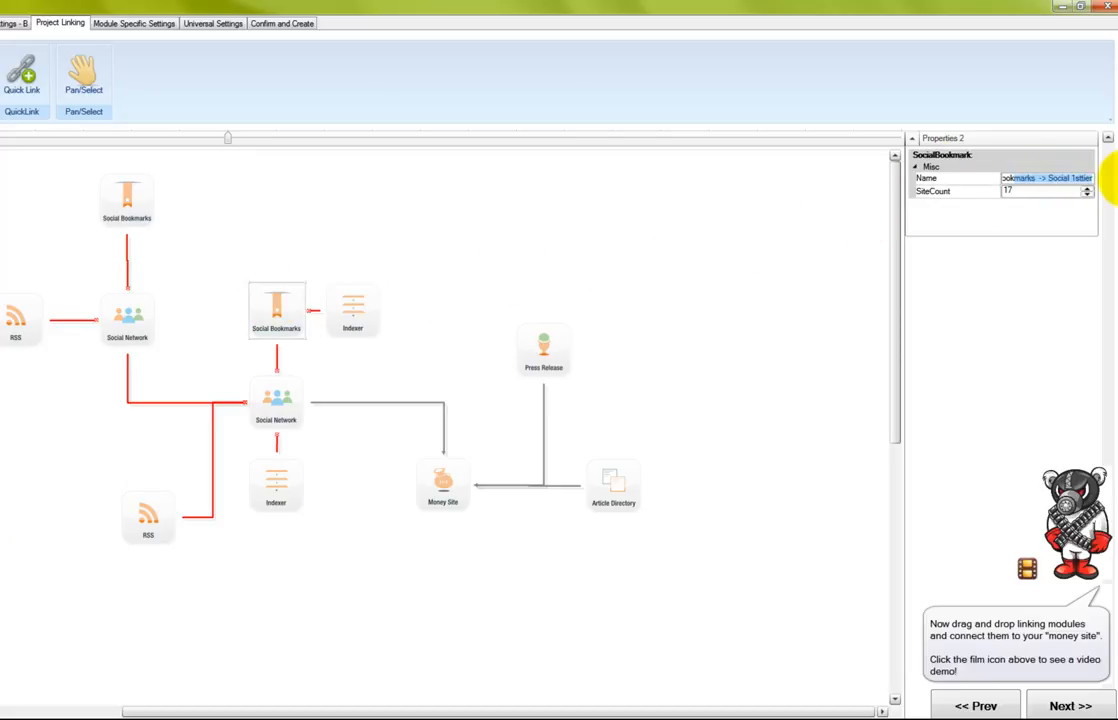
left_click(348, 300)
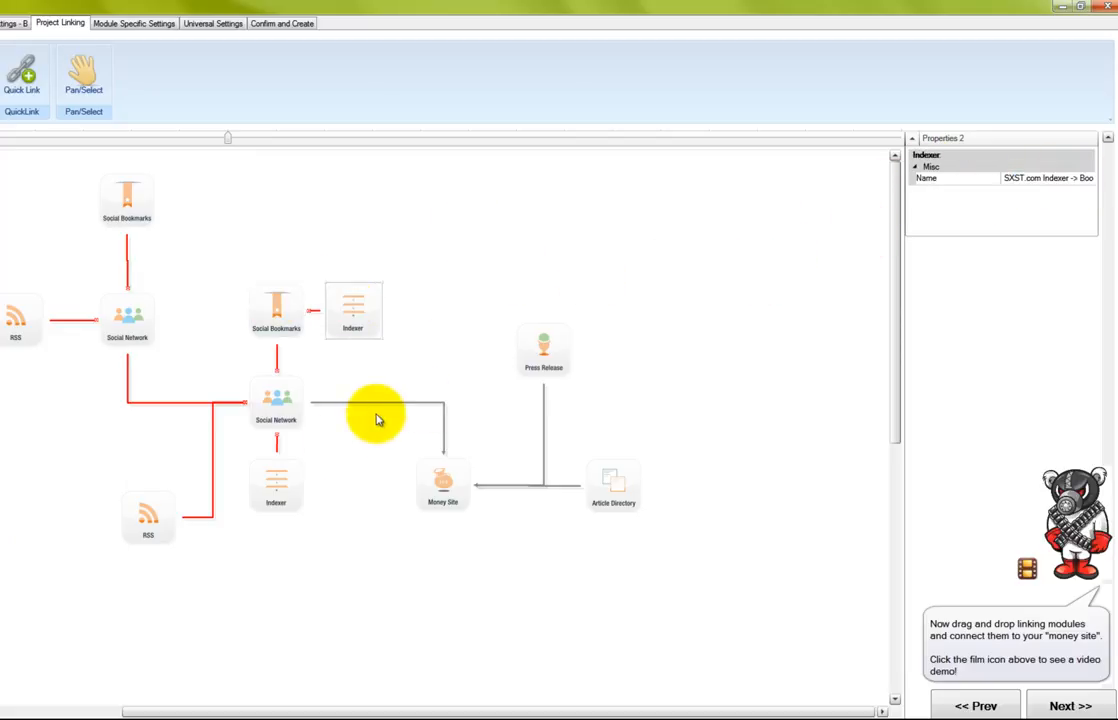
left_click(277, 472)
left_click(1043, 178)
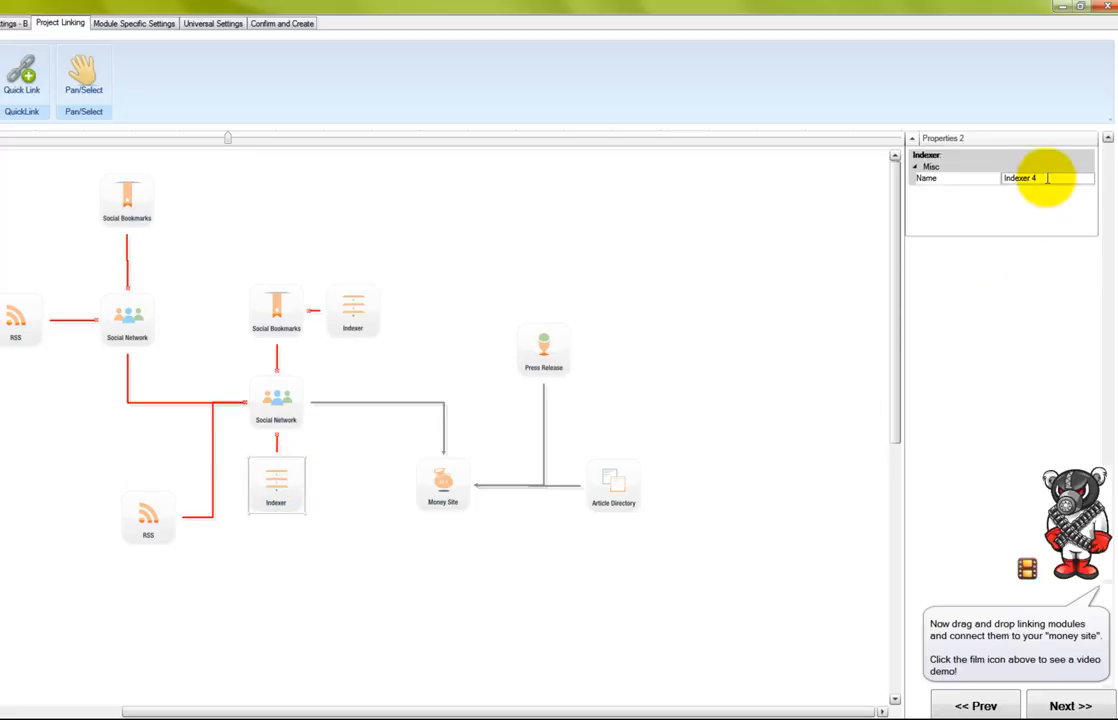
type("SXST")
type(".com INDEX")
type("ER")
type(" ->")
type(" Social")
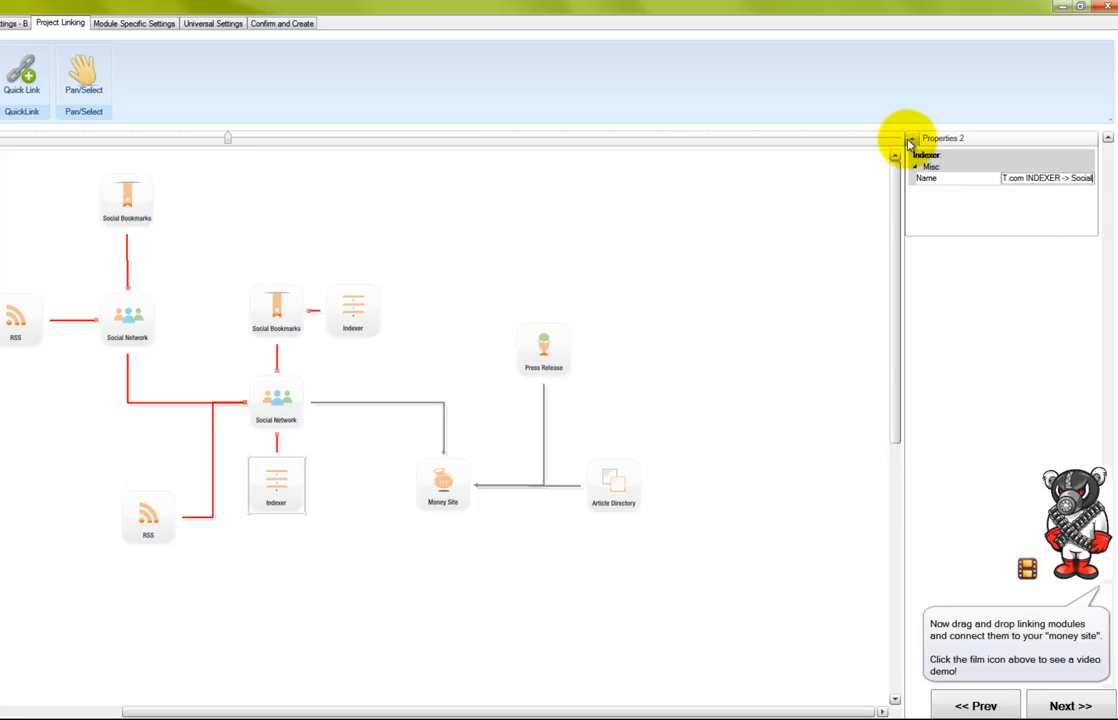
type(" 1sttier")
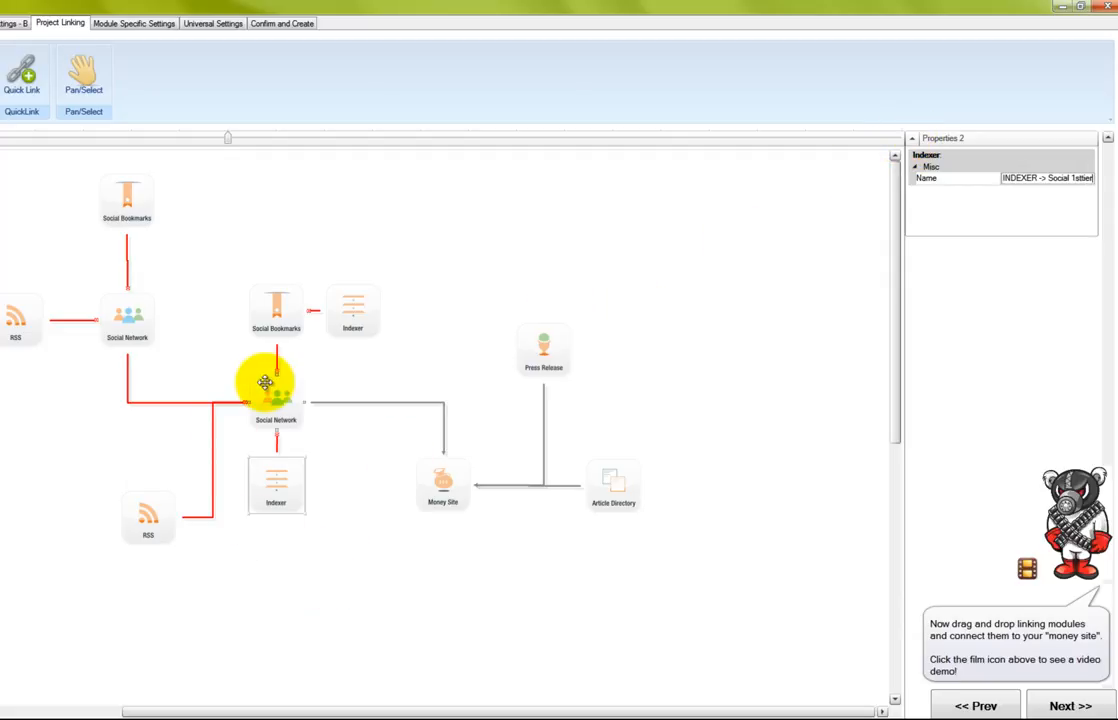
Add a Social Network module linked to the Money Site, named 'SXST.com Social 1sttier B'
left_click_drag(0, 560, 441, 510)
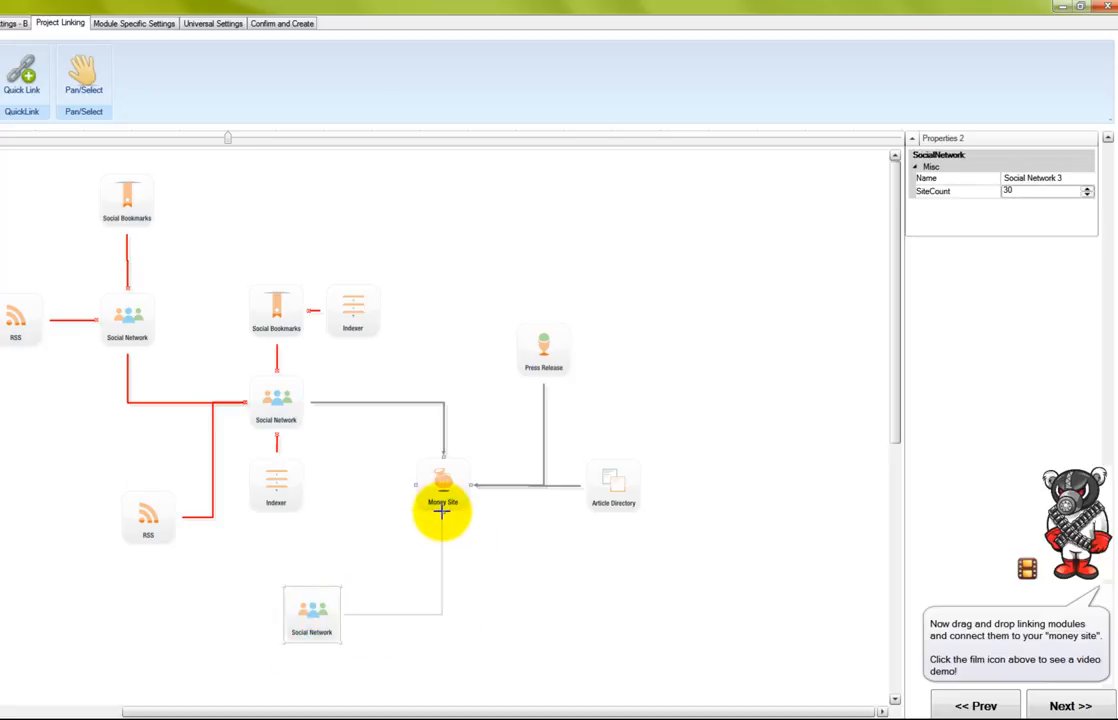
left_click(320, 594)
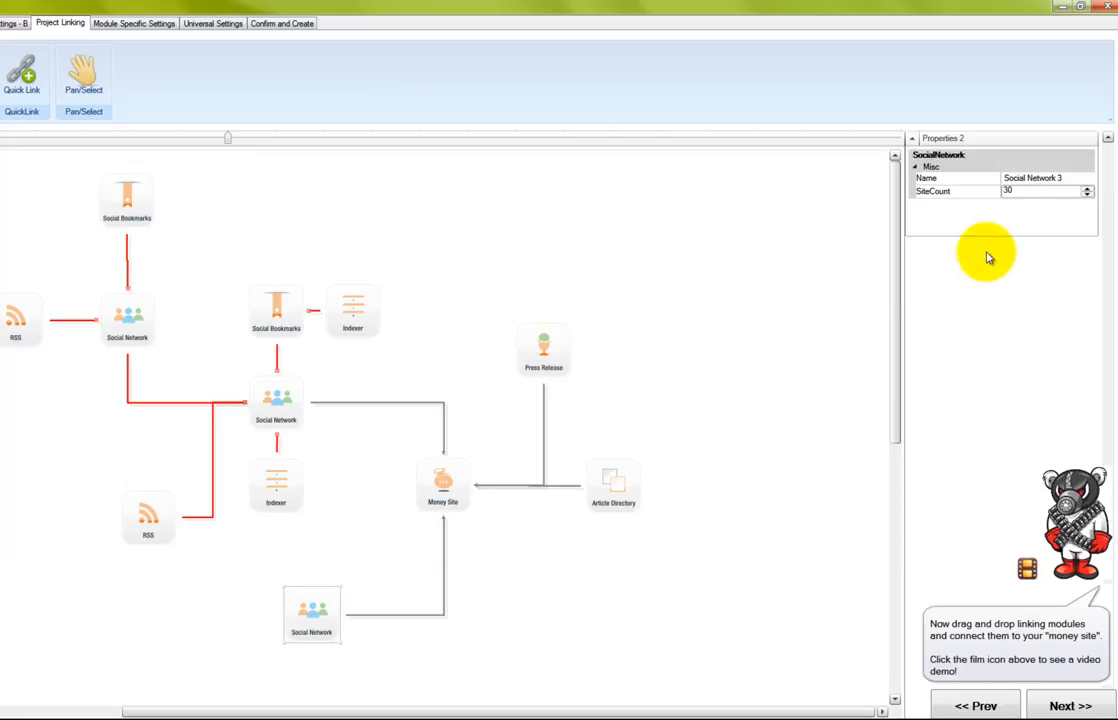
left_click(1055, 180)
type("S")
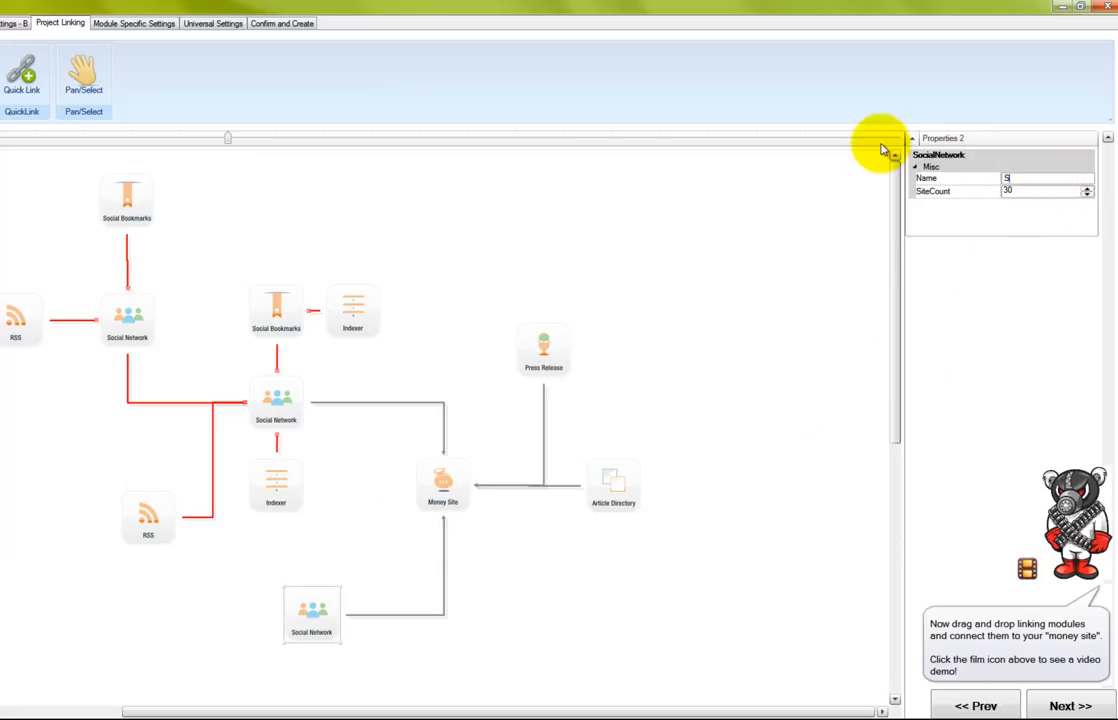
type("XST.com Social 1sttier B")
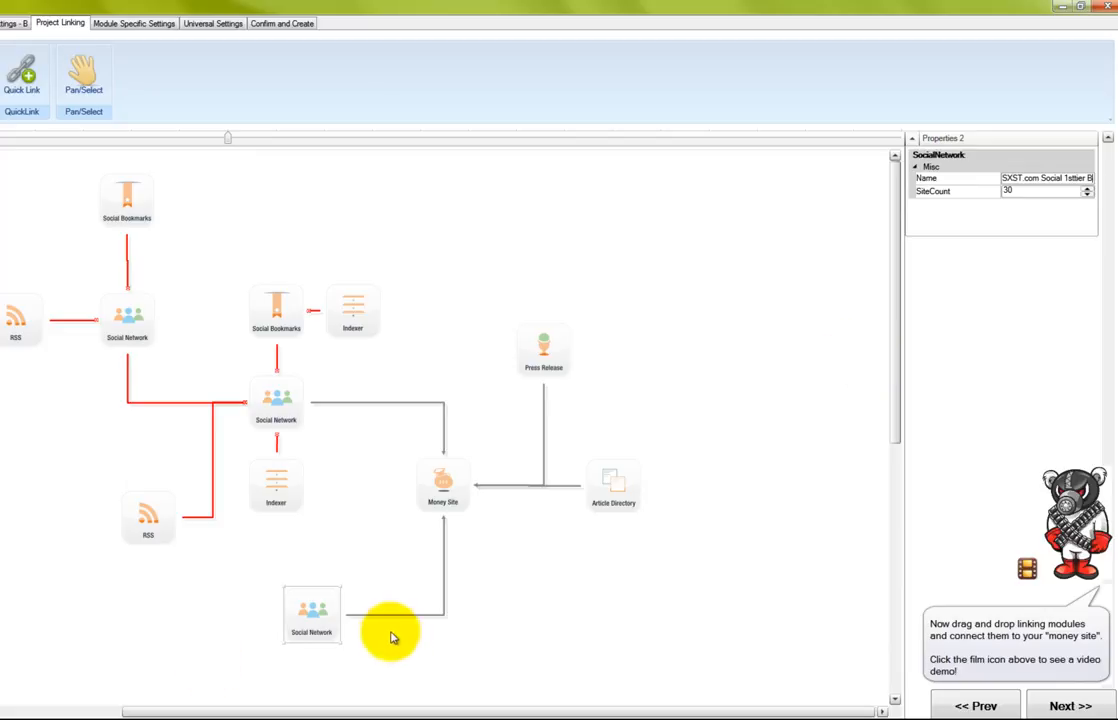
left_click(280, 400)
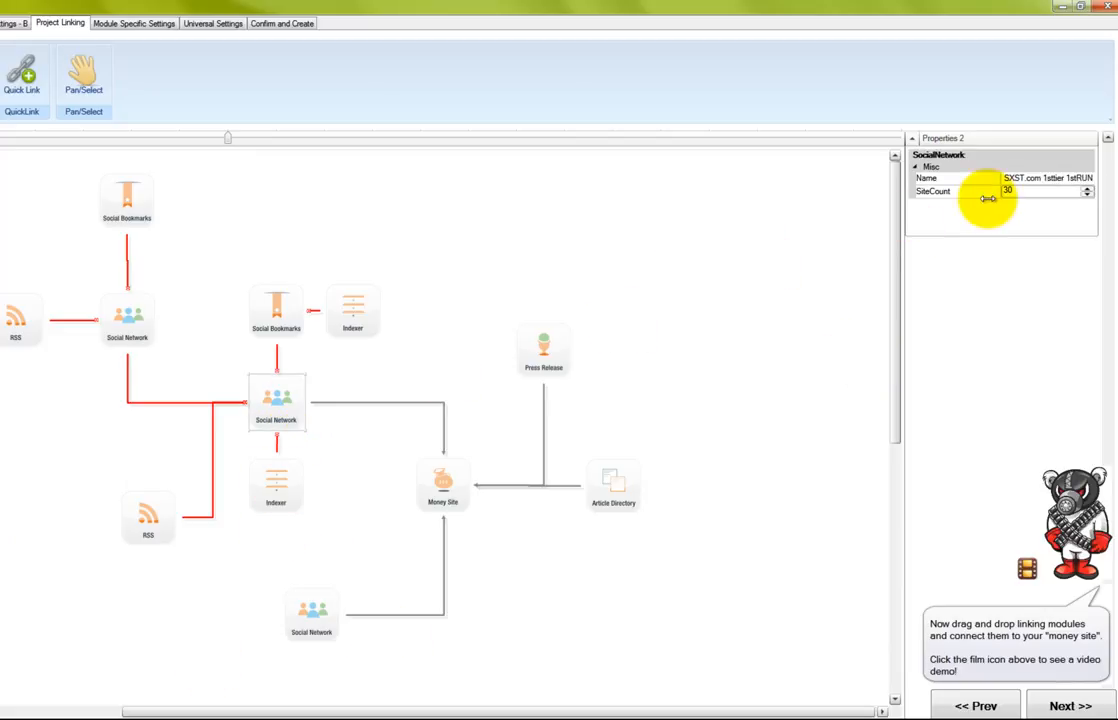
left_click(1066, 181)
Shift the new Social Network module left and rename the lower RSS module 'SXST.com RSS -> Social 1sttier'
type("A")
left_click_drag(312, 631, 273, 647)
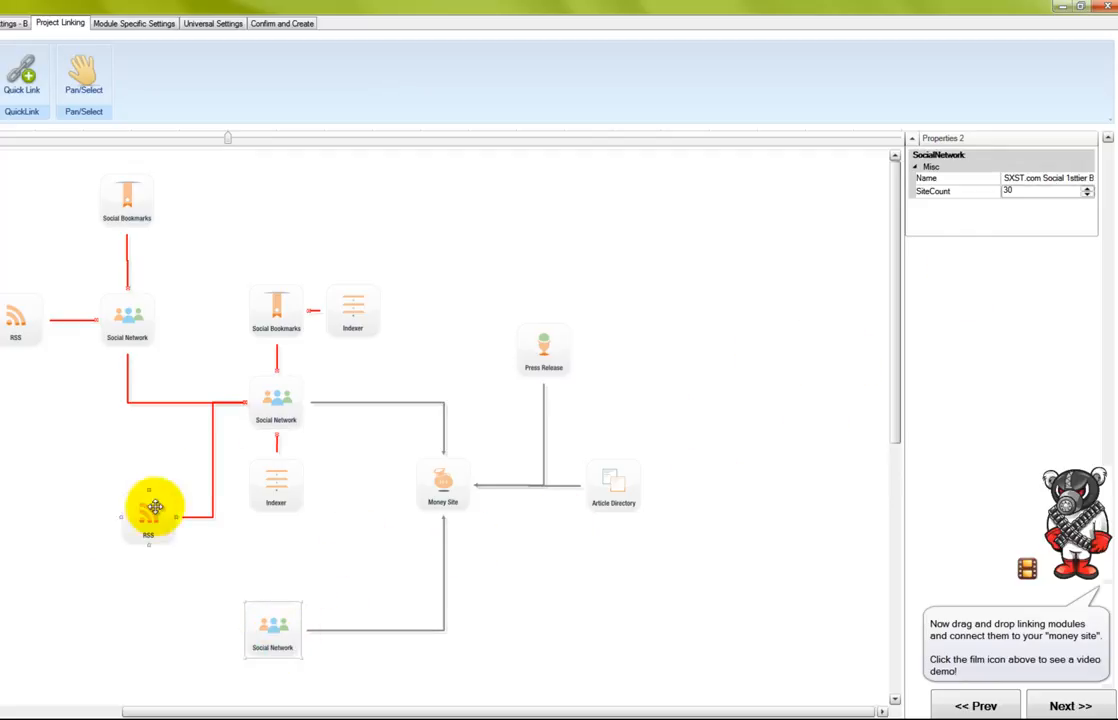
left_click(290, 490)
left_click(152, 515)
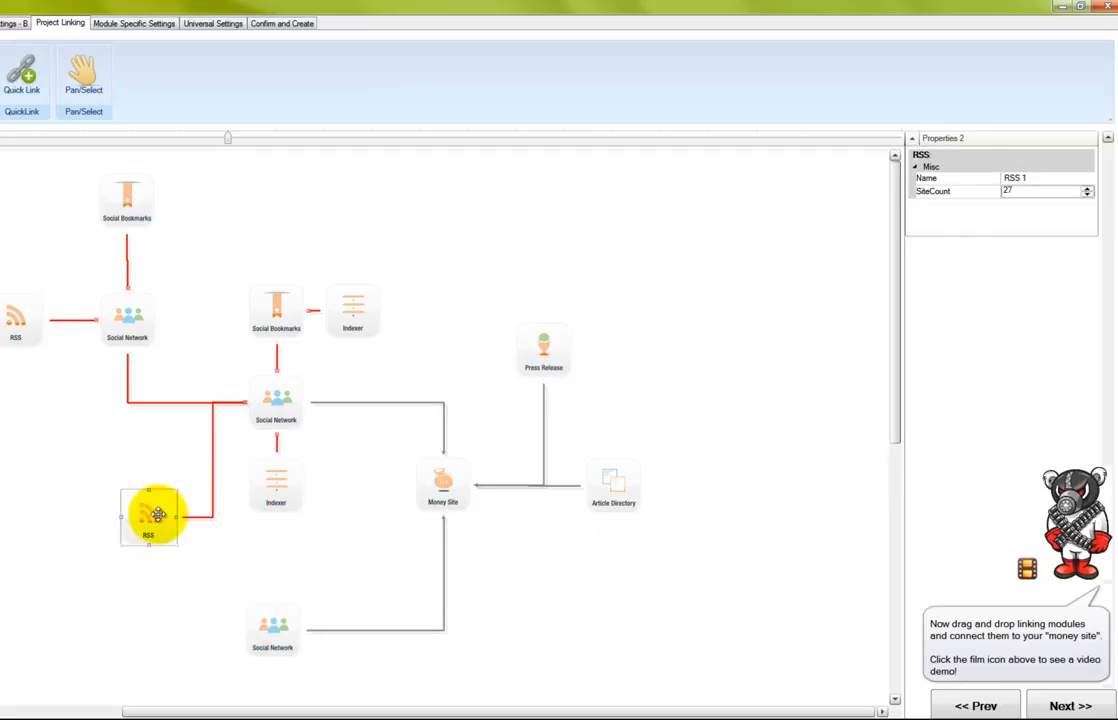
left_click(950, 178)
type("SXST.com")
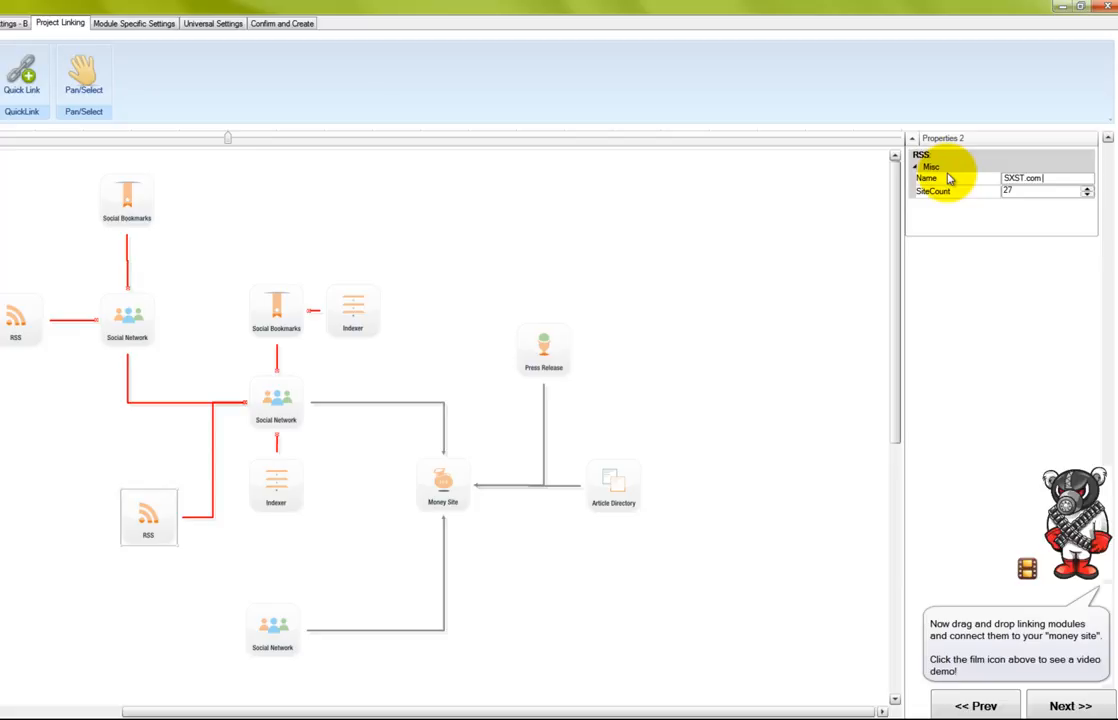
type(" Soc")
key("BackSpace")
key("BackSpace")
key("BackSpace")
type("RSS -> Social 1sttier")
Rename the upper-left Social Network module to 'SXST.com Social 2ndtier -> Social 1stier'
left_click(130, 316)
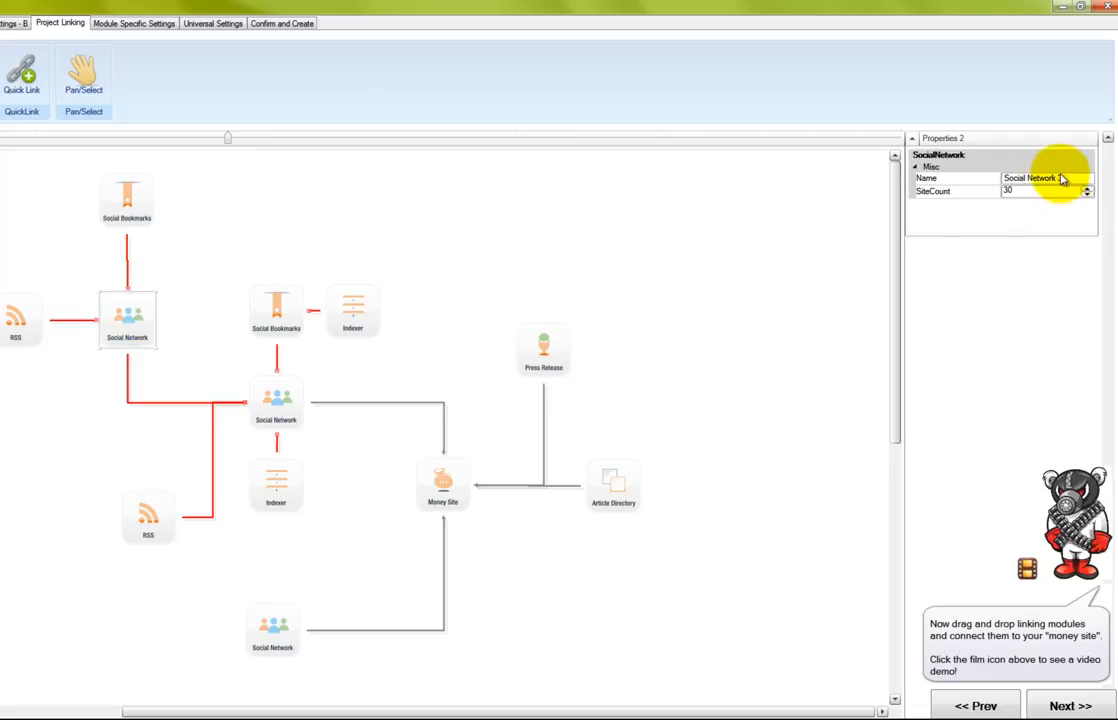
left_click(1012, 178)
type("SXST")
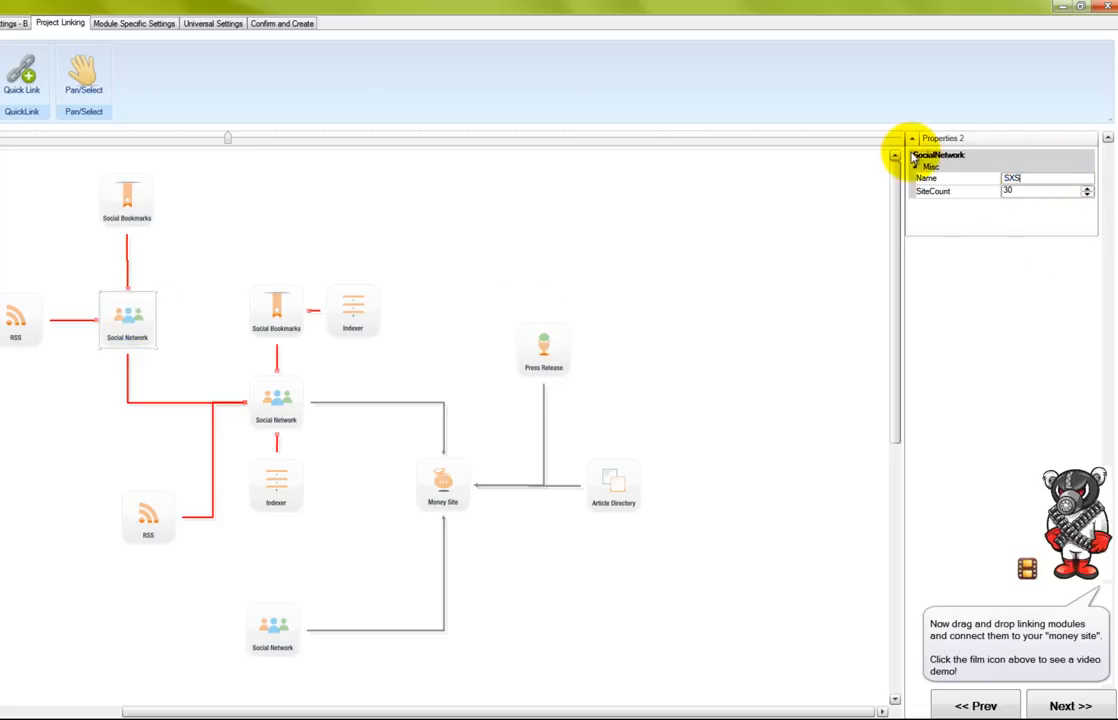
type(".com")
type(" 2nd")
key("BackSpace")
key("BackSpace")
key("BackSpace")
key("BackSpace")
type("Socia")
type("l 2ndtier")
type(" -> Socia")
type("l 12s")
key("BackSpace")
key("BackSpace")
type("stier")
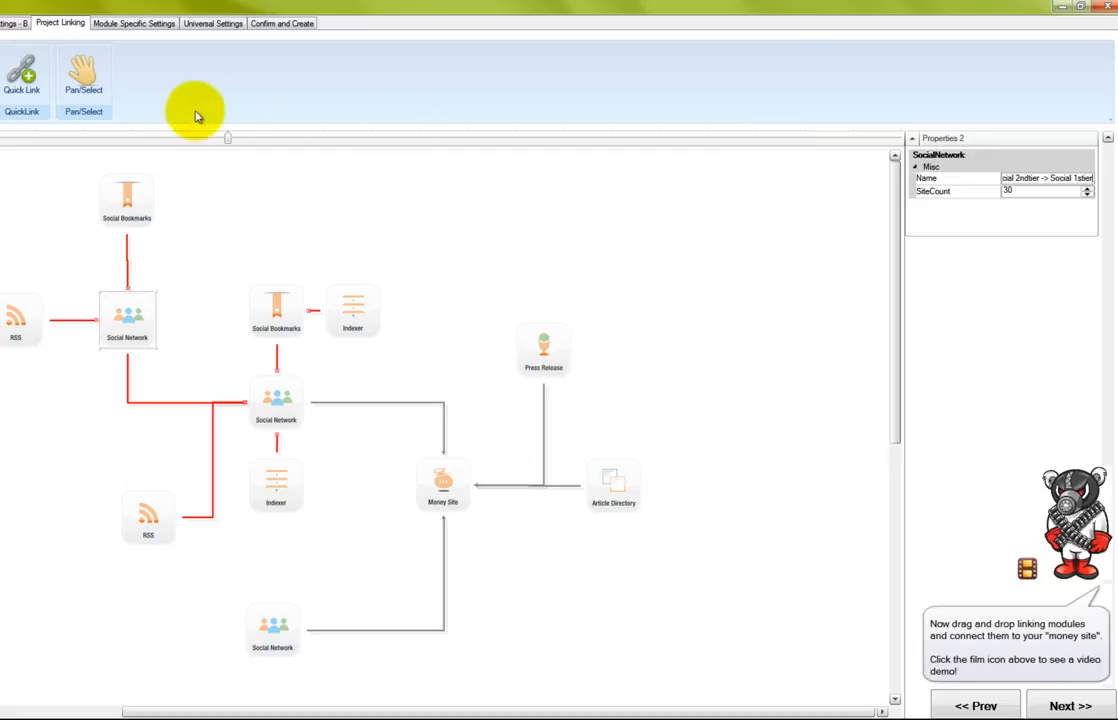
Rename the top Social Bookmarks module (SiteCount 17) to 'SXST.com Bookmark -> Social 2ndtier'
left_click(144, 207)
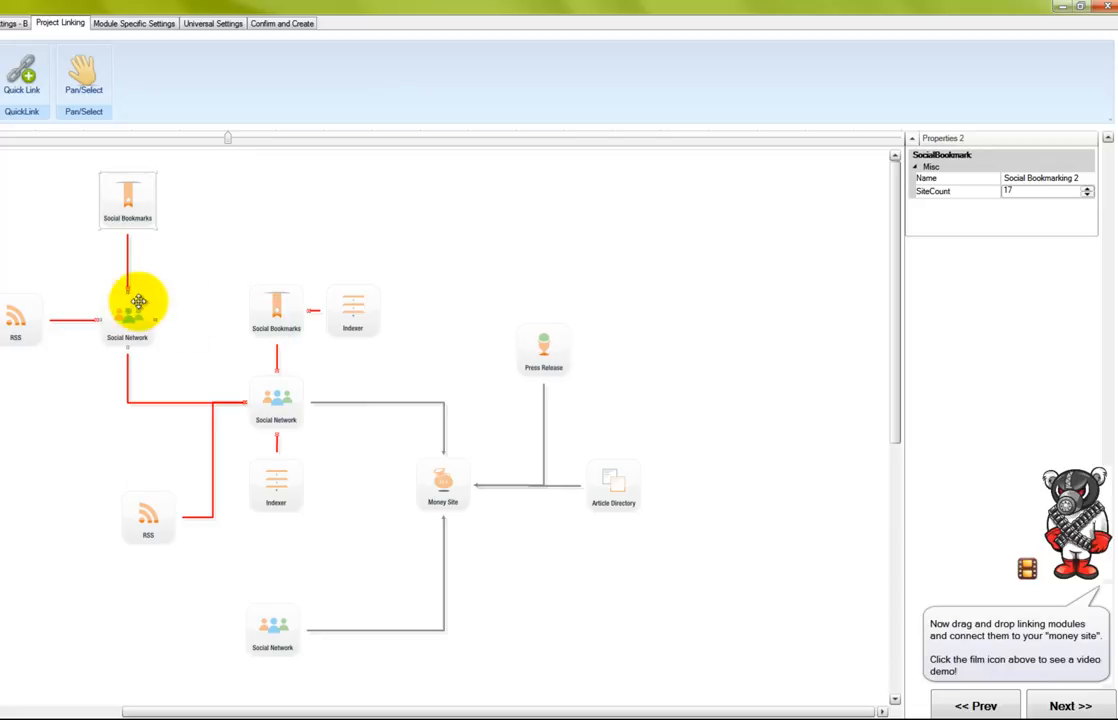
left_click_drag(1083, 180, 922, 160)
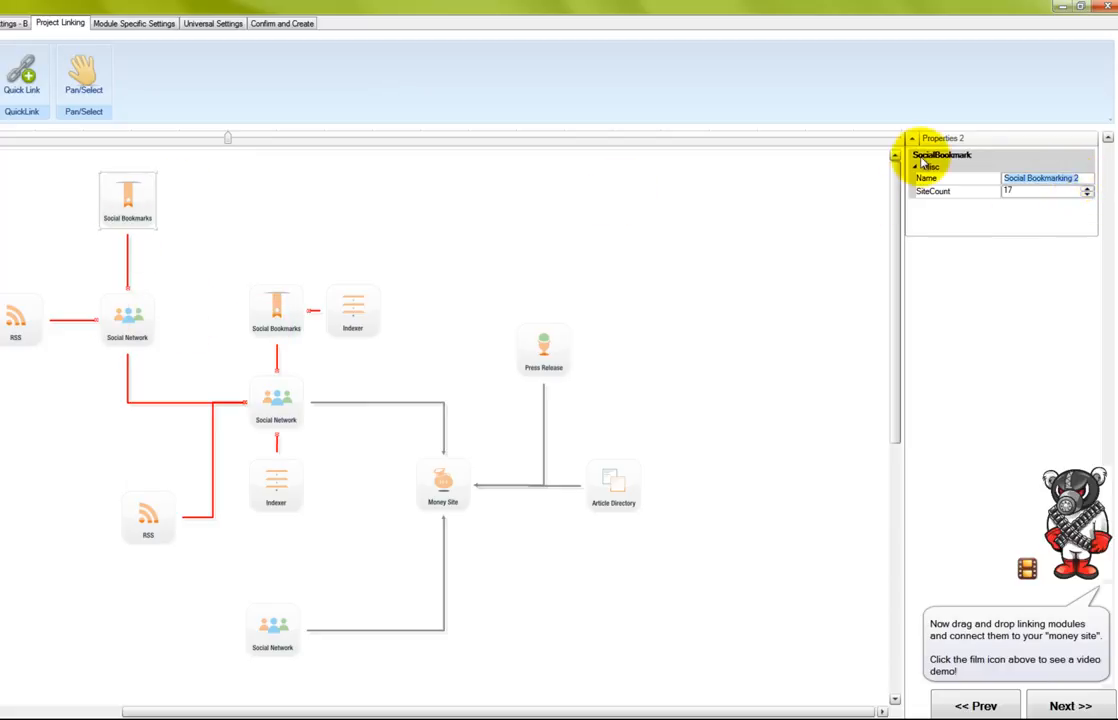
type("SXST.com")
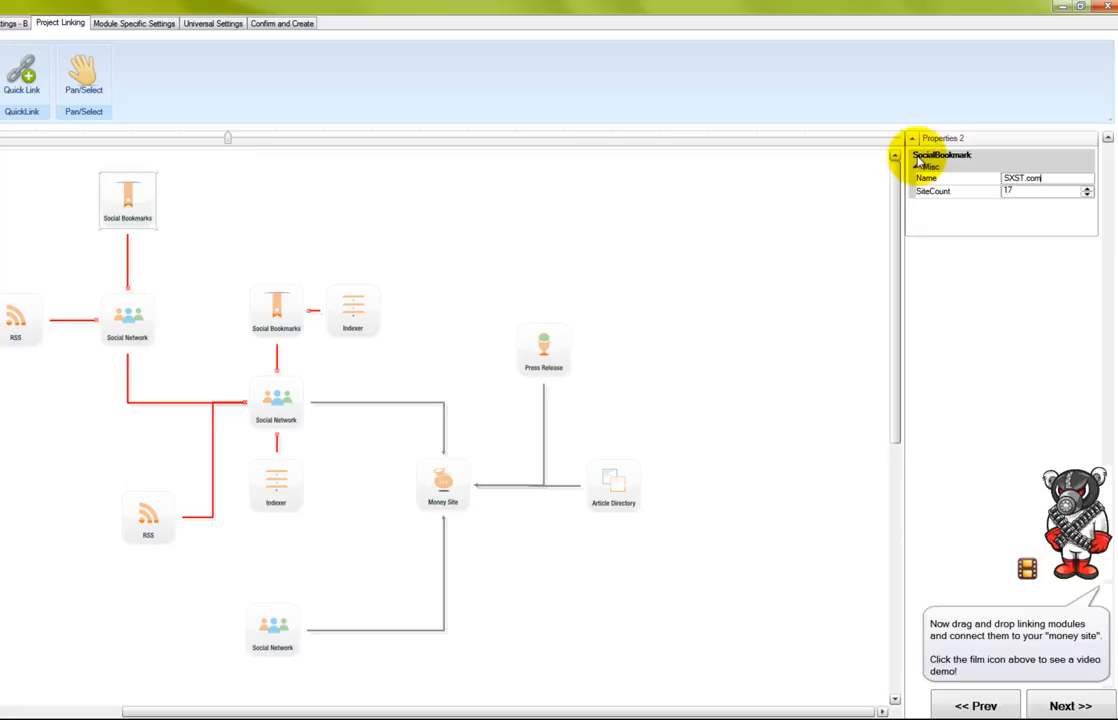
type(" Bookmarks")
key("BackSpace")
type("-> Social 2nd tier")
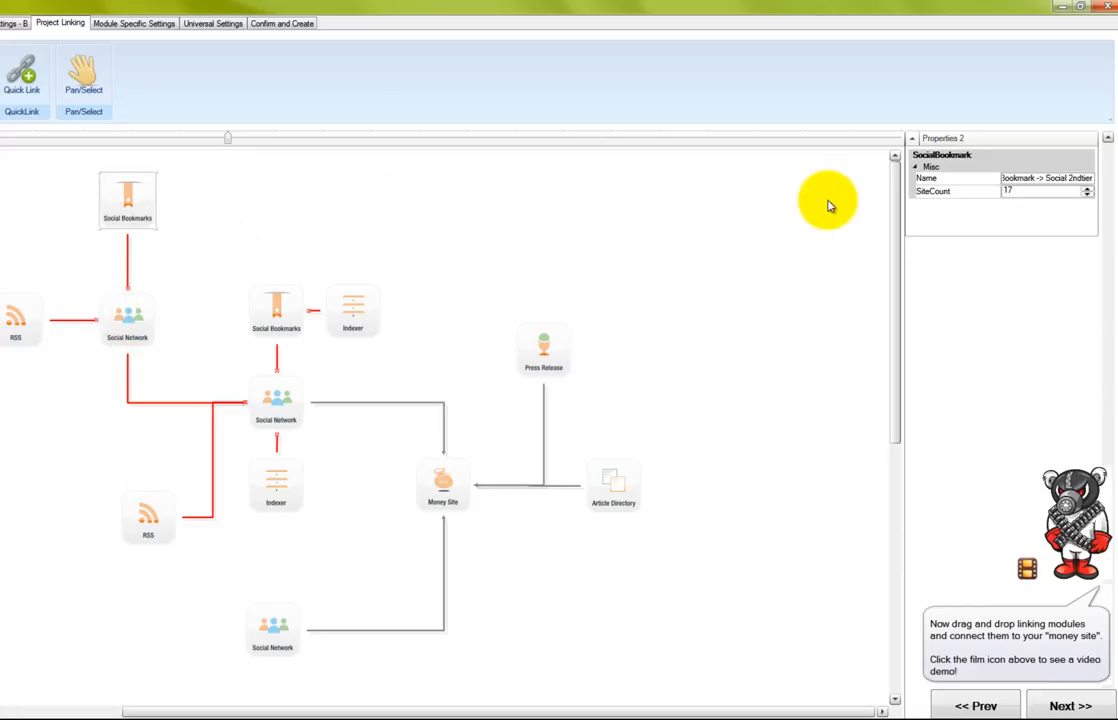
Rename the left RSS module (SiteCount 27) to 'SXST.com RSS -> Social 2ndtier'
left_click(20, 314)
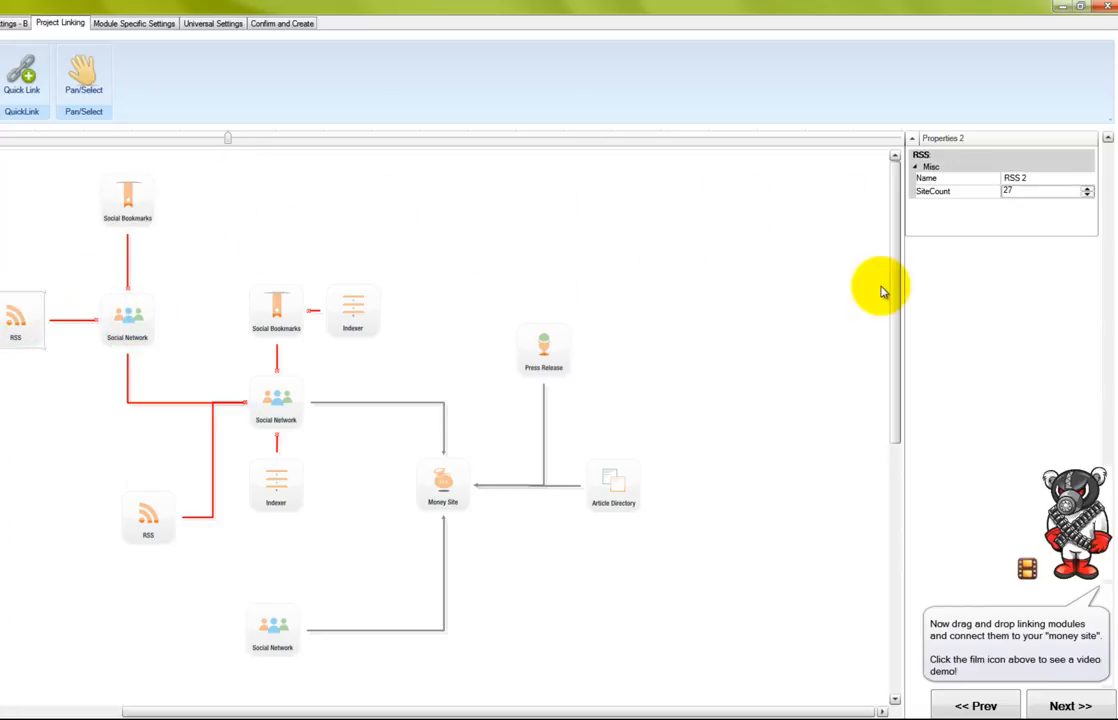
double_click(1032, 179)
type("SXST.com")
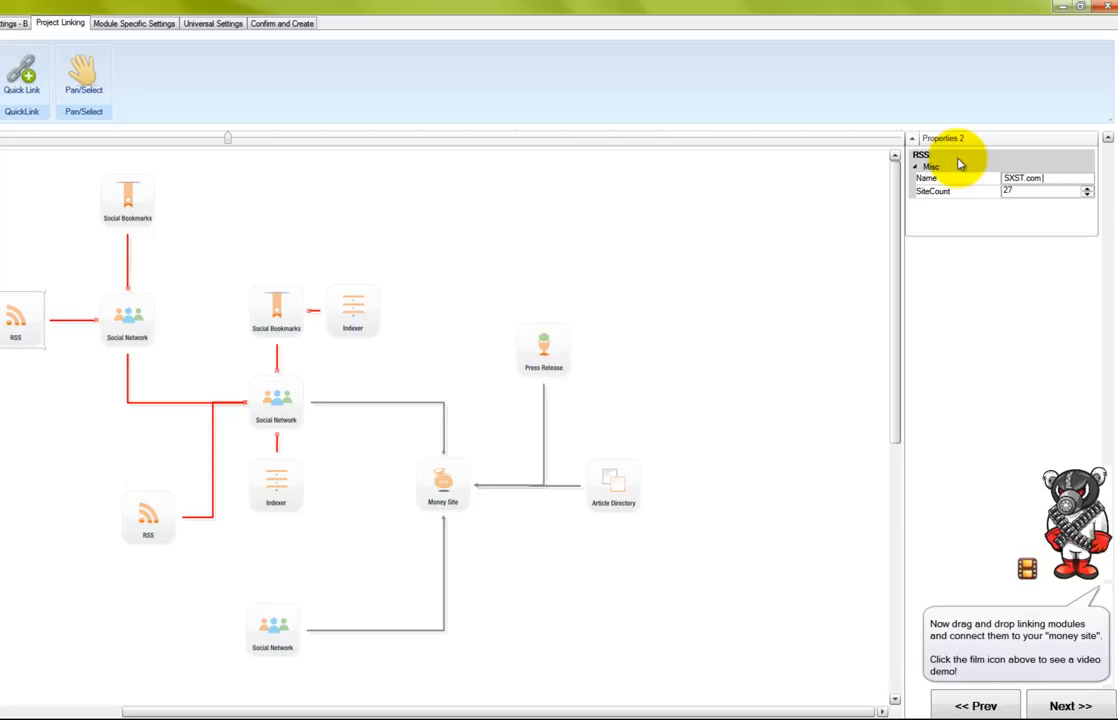
type("RSS -> Social 2ndtier")
Rename the Press Release module to 'SXST.com PR 1stier'
left_click(554, 349)
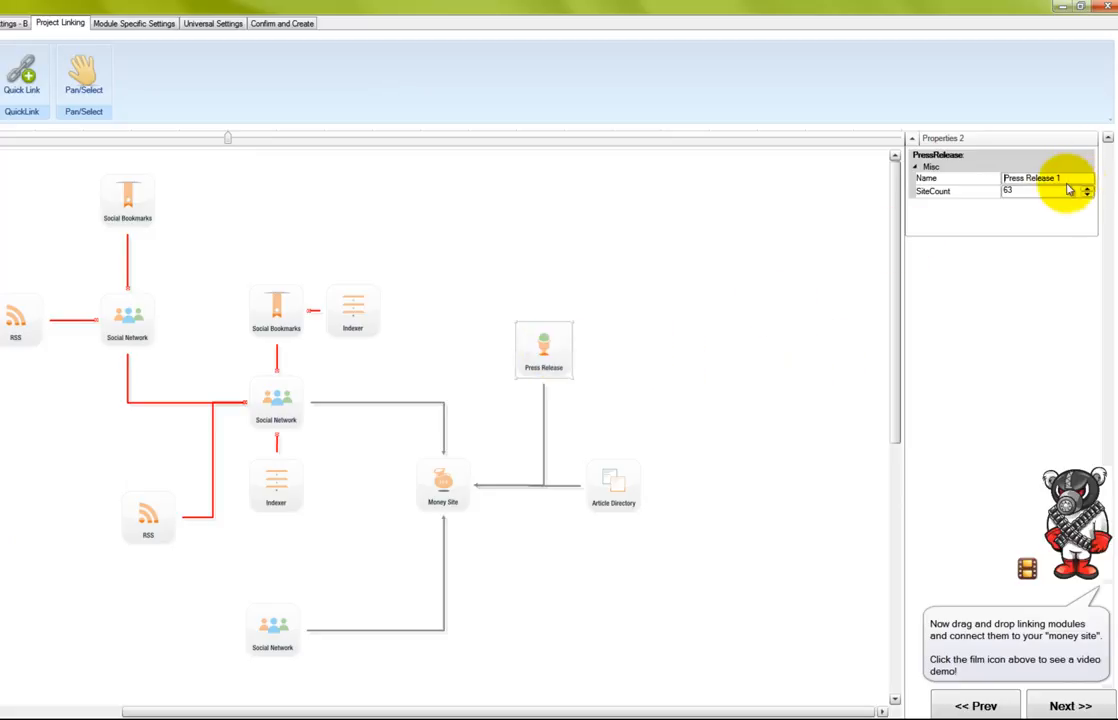
left_click_drag(1075, 179, 904, 150)
type("SXST.com")
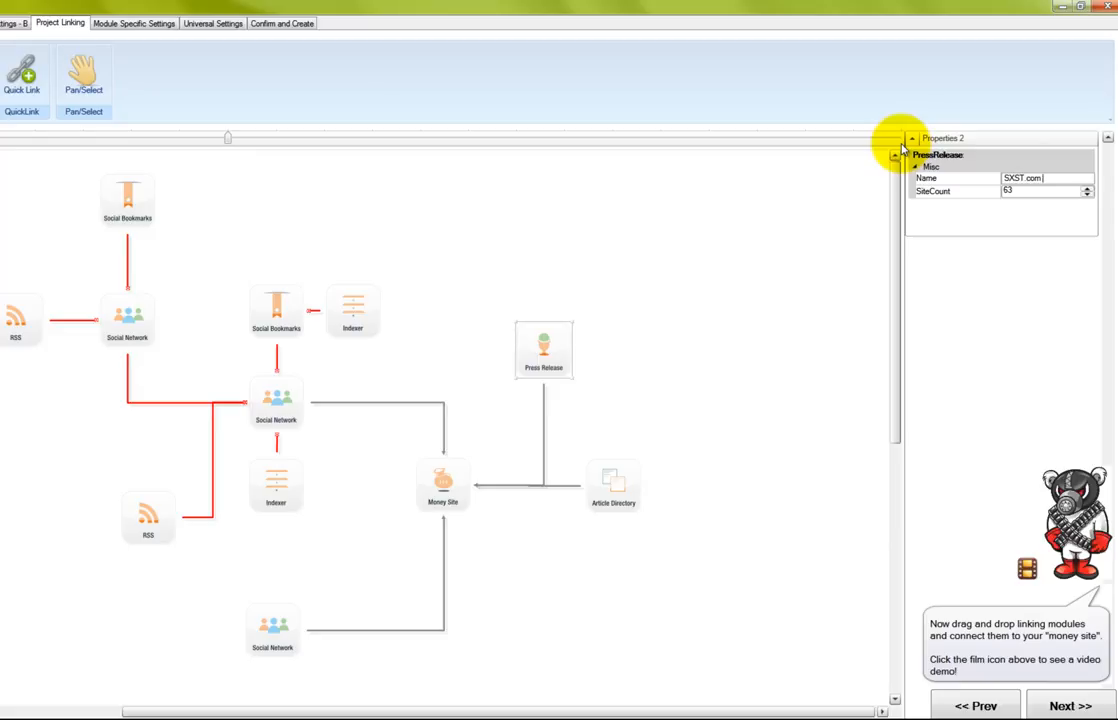
type(" PR 1stier")
Rename the Article Directory module to 'SXST.com AD 1sttier'
left_click(636, 465)
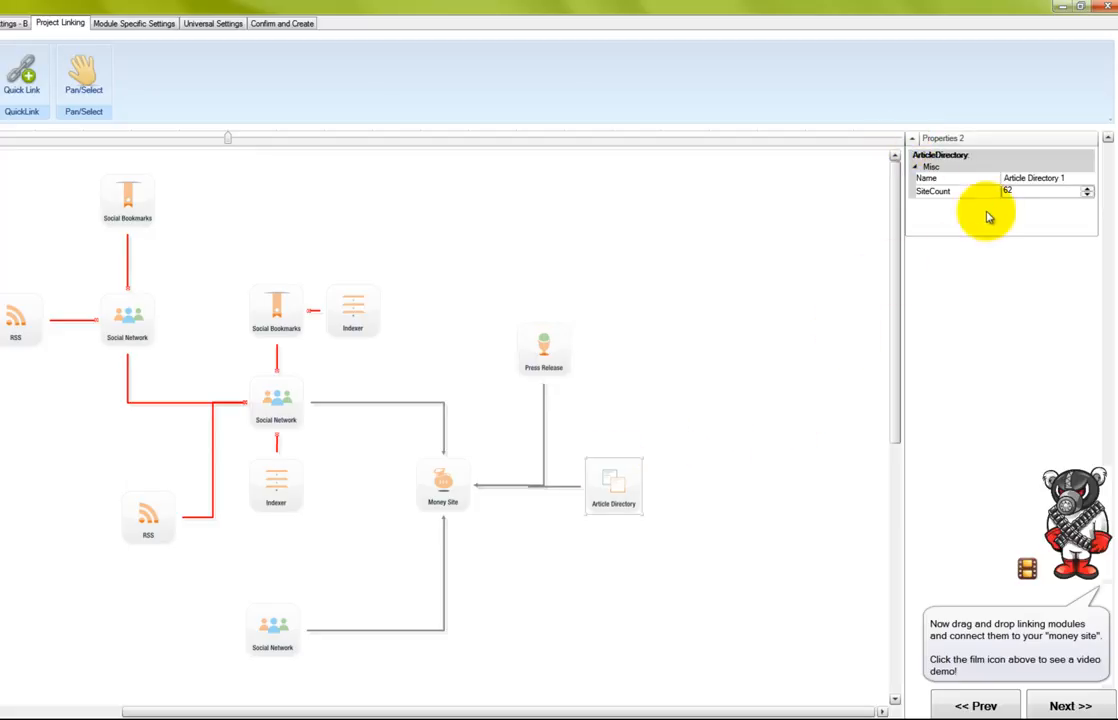
left_click(1068, 178)
type("SX")
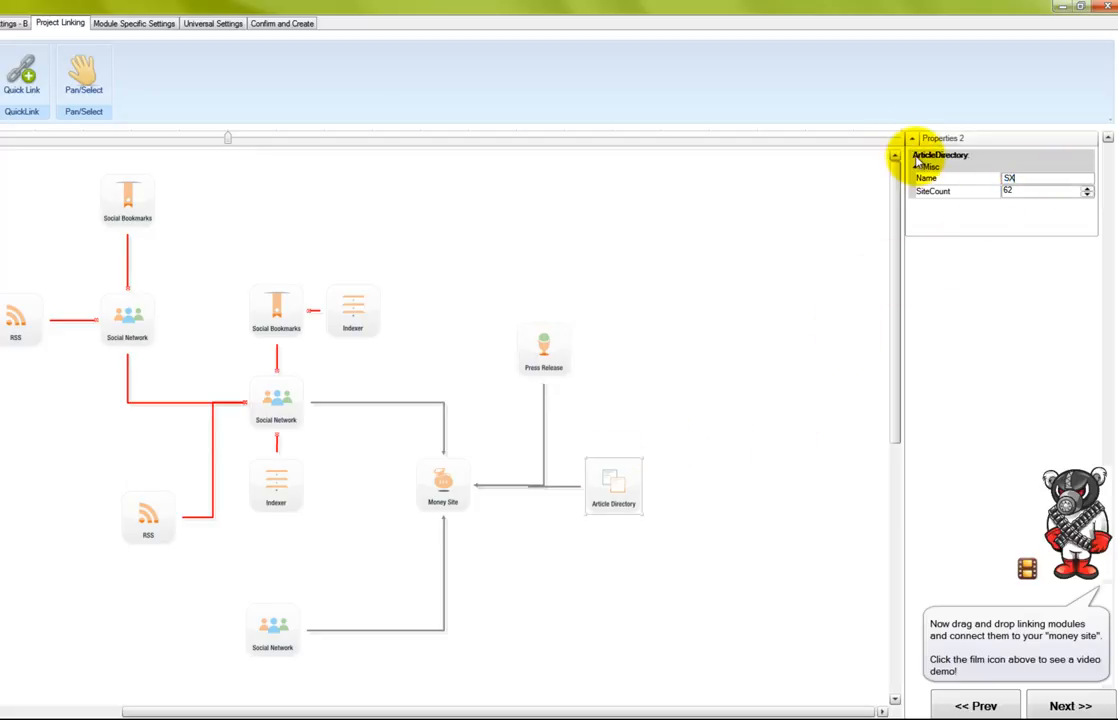
type("ST.com")
type("AD 1sttier")
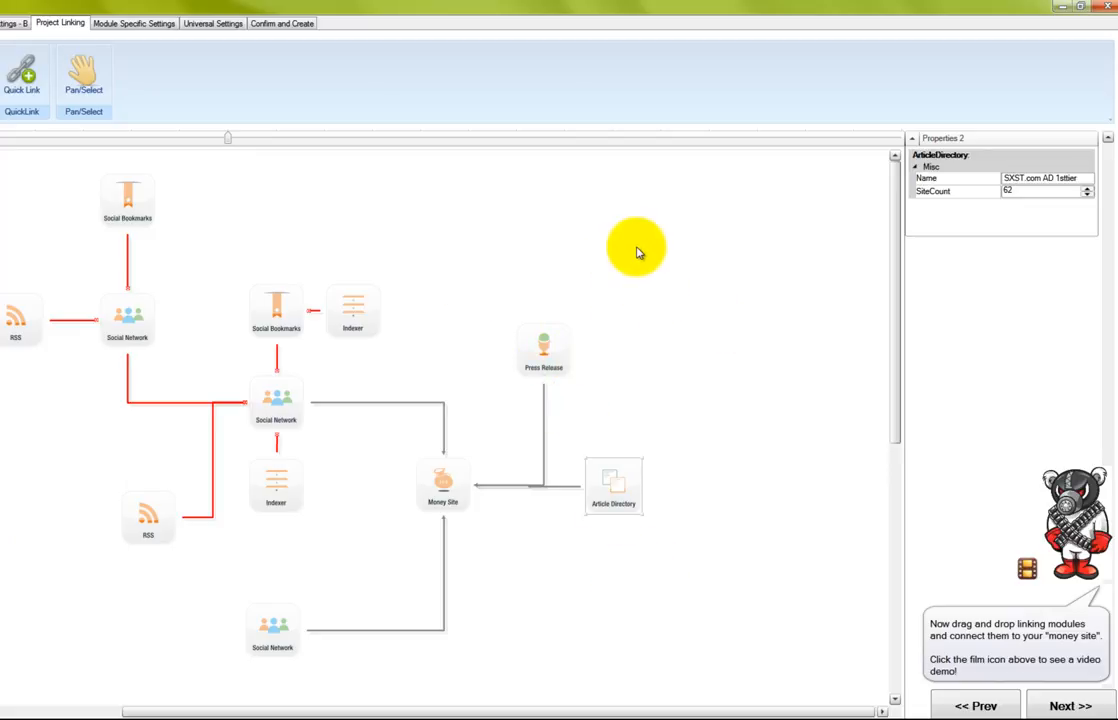
left_click(280, 618)
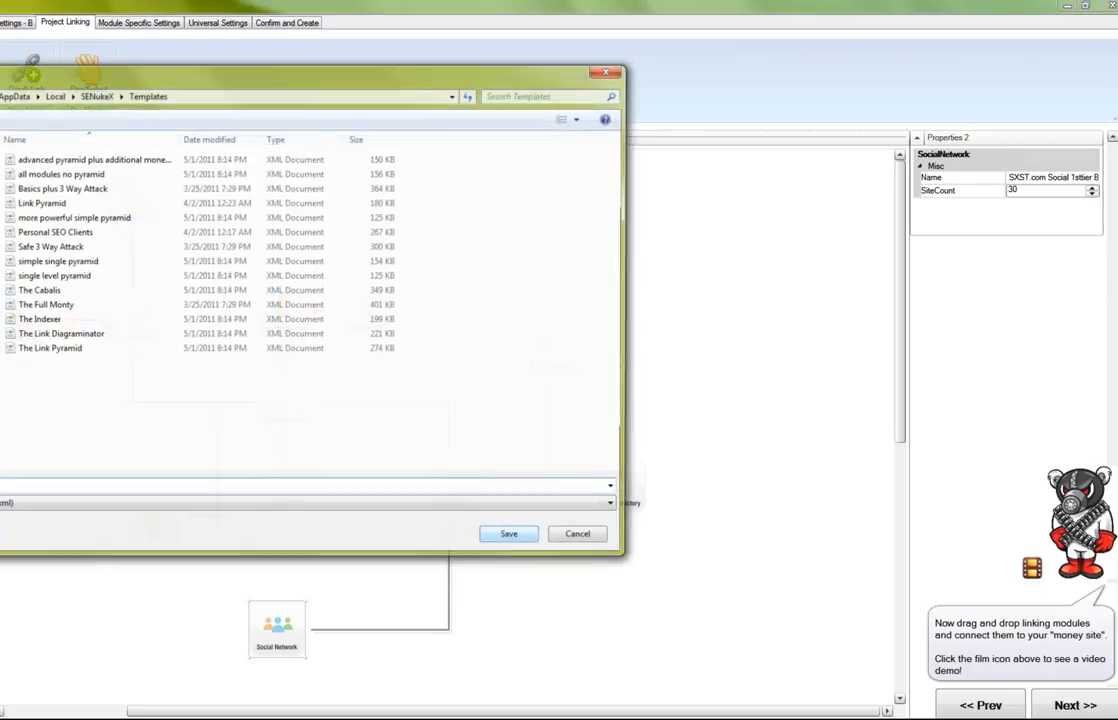
Save the linking diagram in Templates under the name 'SXST.com Sample Diagram'
type("SXST.com ")
type("Sample")
type(" Diagram")
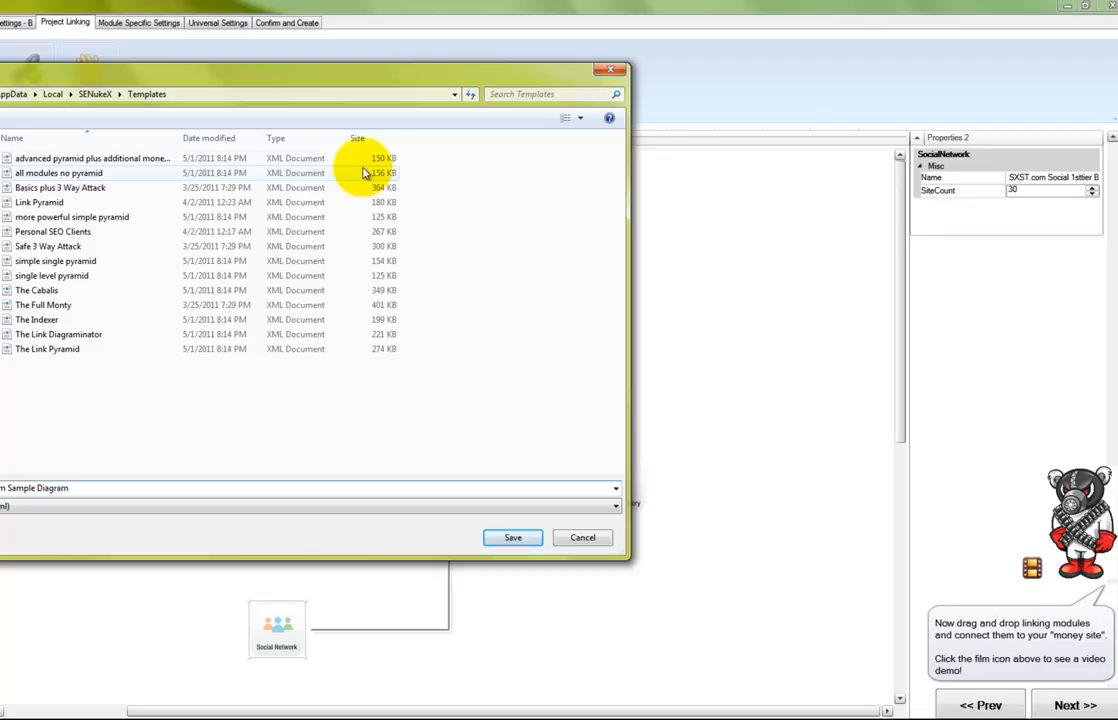
left_click(511, 540)
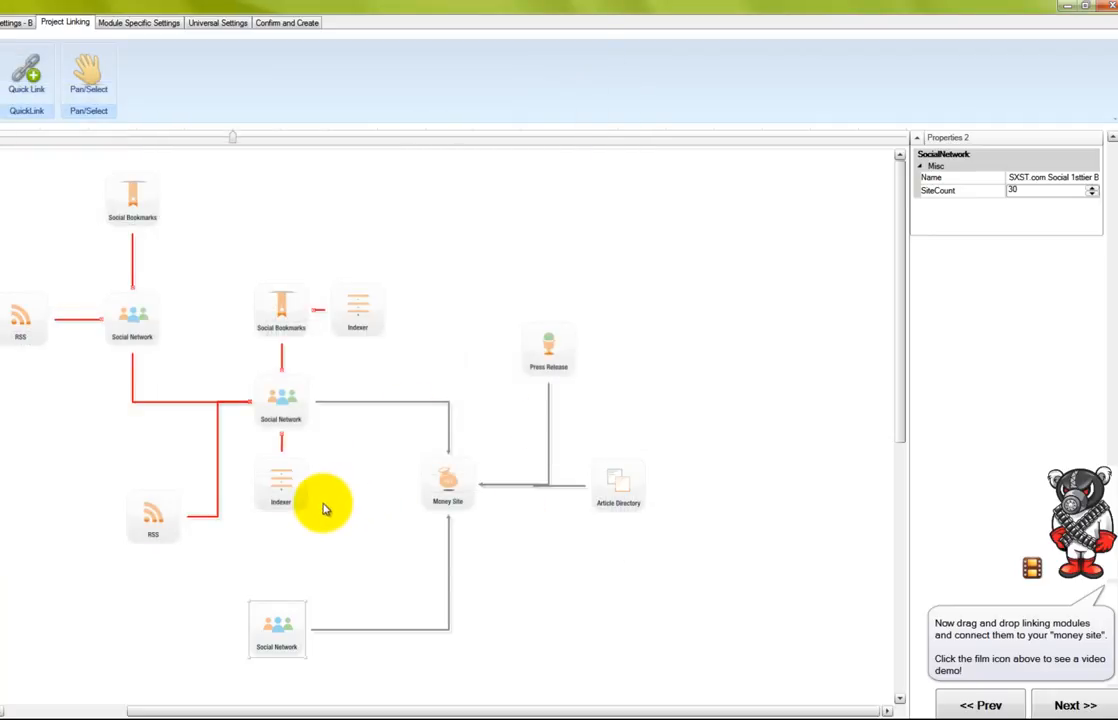
Move on to the Module Specific Settings page
left_click(899, 678)
left_click_drag(899, 678, 886, 416)
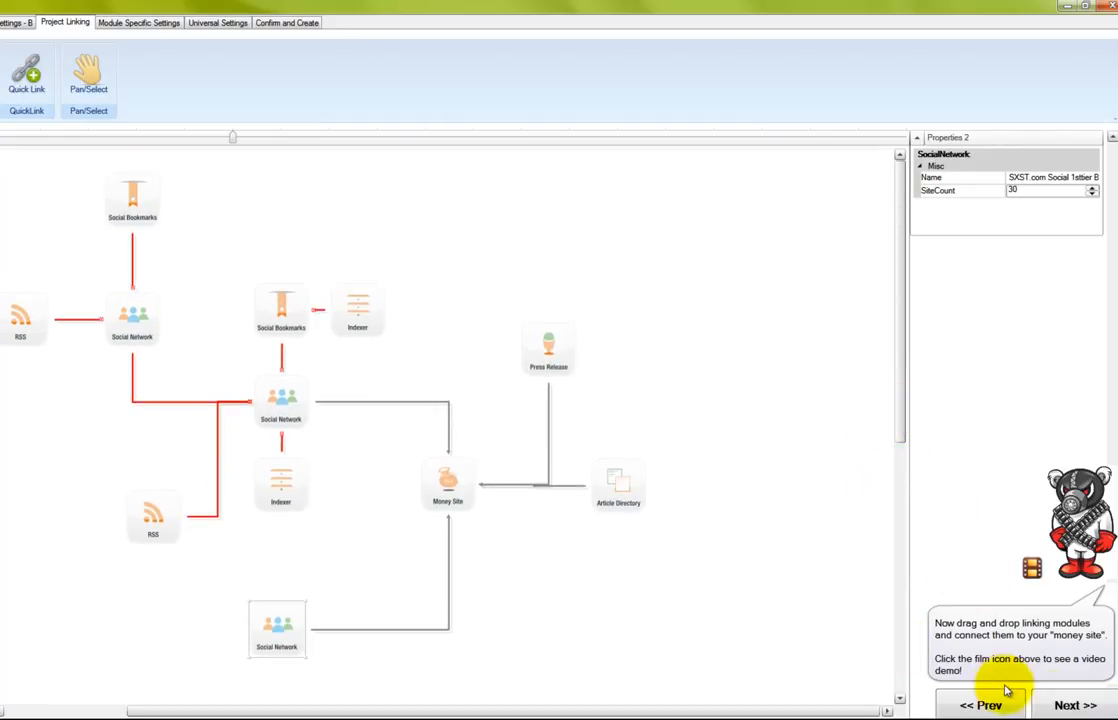
left_click(1068, 704)
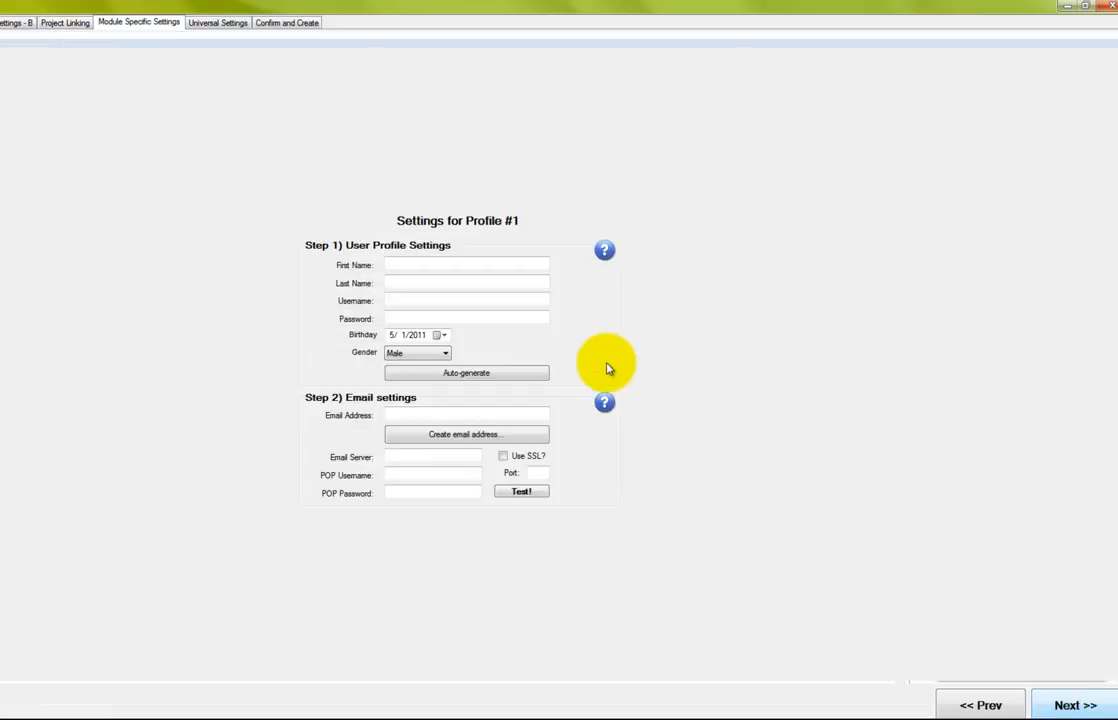
Auto-generate Profile #1's personal details and use a downloaded pre-created Hotmail account
left_click(502, 377)
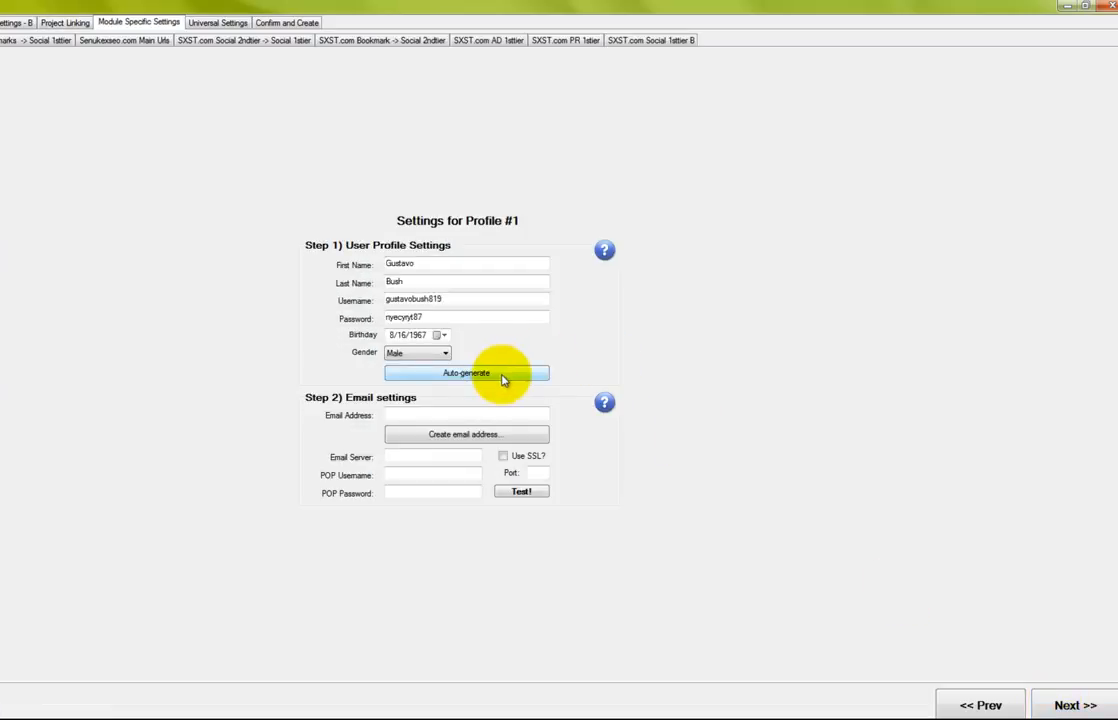
left_click(459, 438)
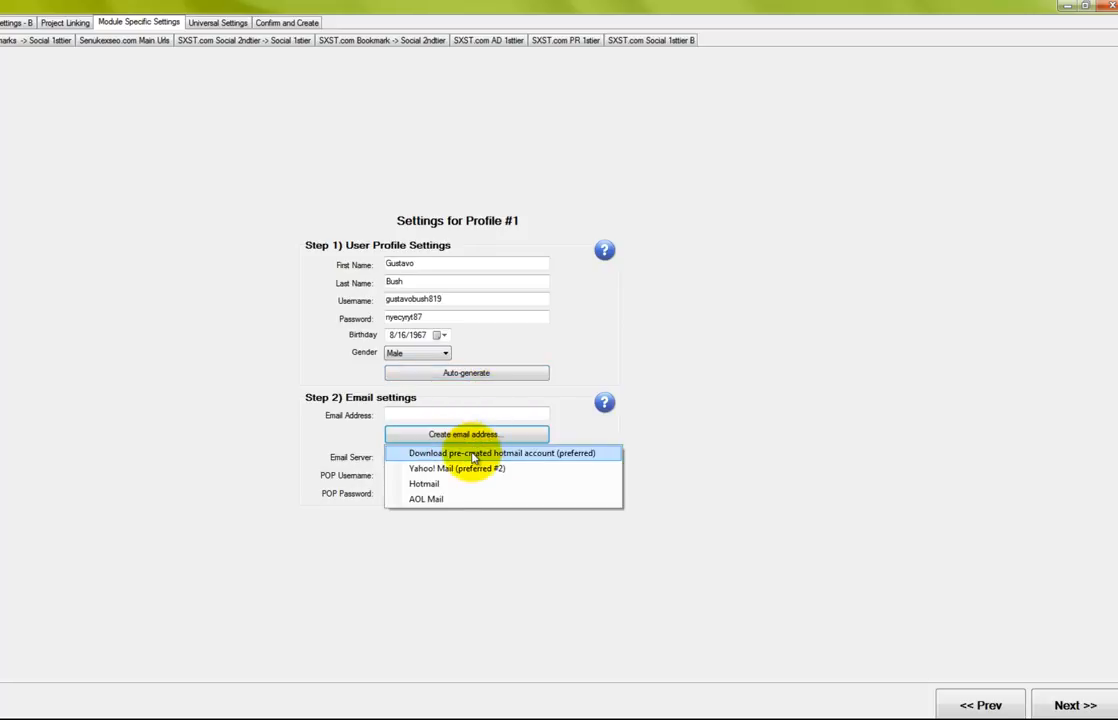
left_click(474, 455)
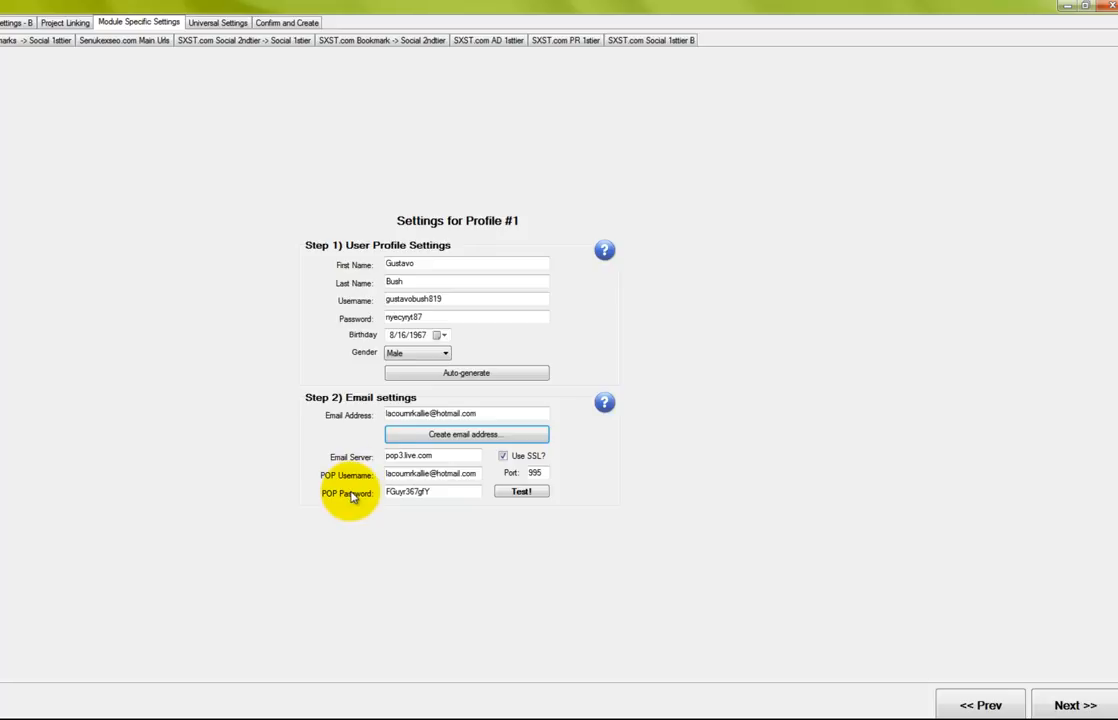
Replace First Name with a five-name spintax list and paste a spin list into Last Name
left_click_drag(444, 265, 377, 273)
key("BackSpace")
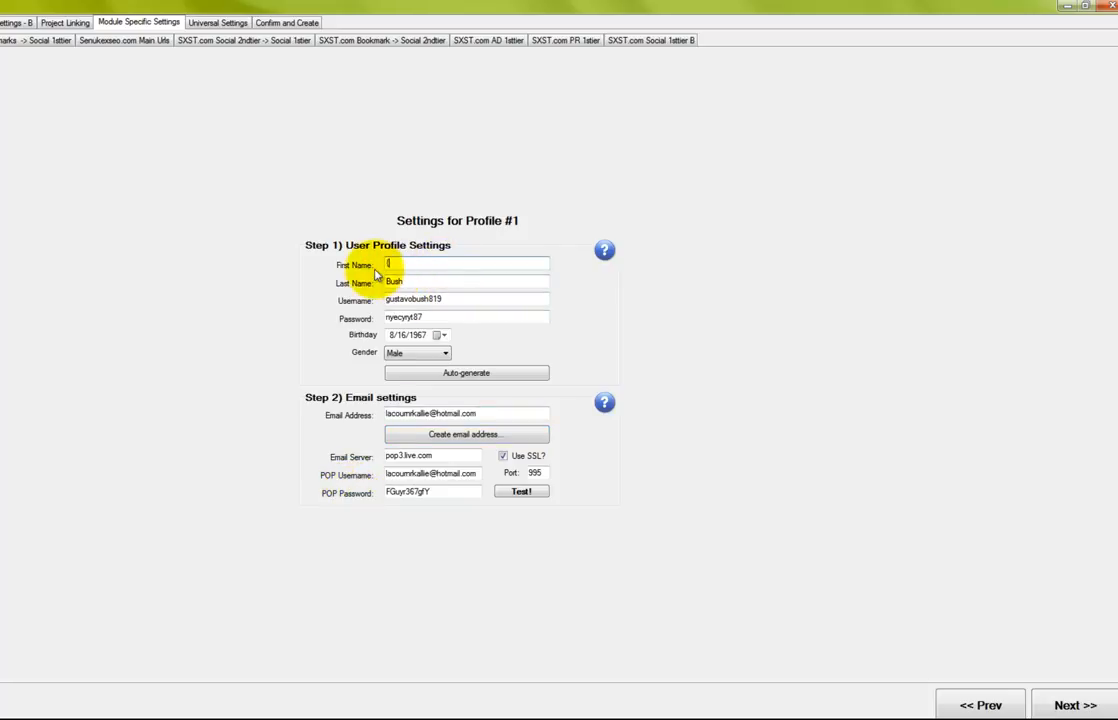
type("{Allan")
type("|")
type("G")
type("erea")
type("d|")
type("Mike|")
type("John|")
type("Ray")
type("nal")
type("d}")
key("Tab")
type("{Bush|Jovy|Myers|Andrews|Simons}")
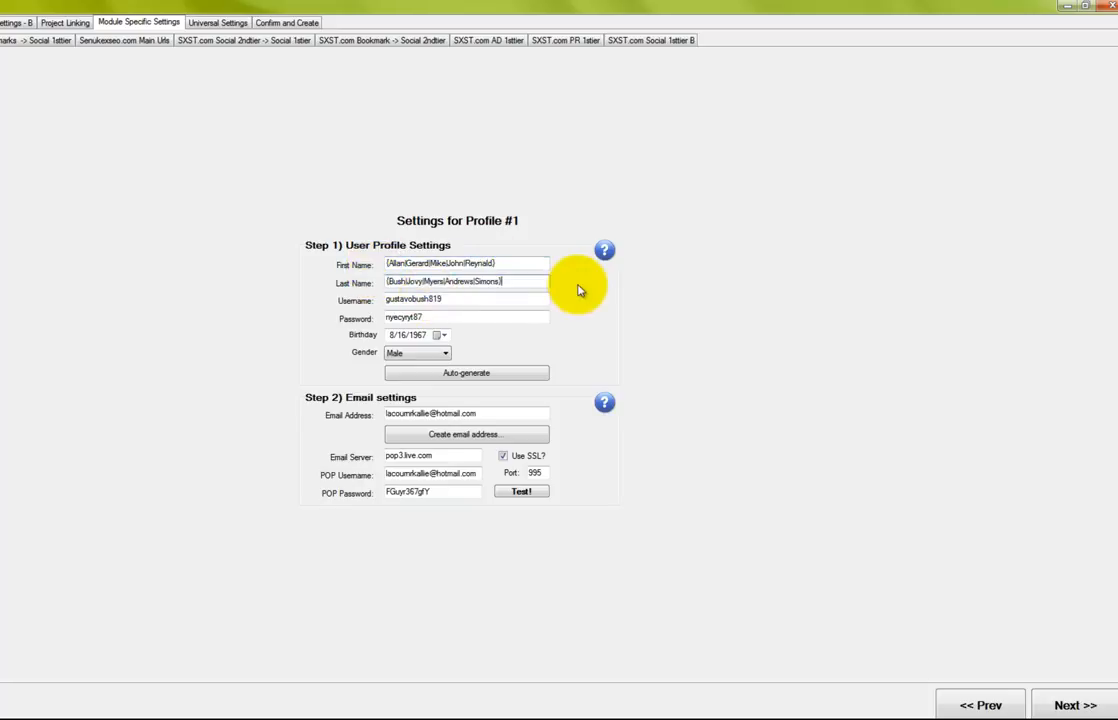
Replace the username with {senuke|seo}{training|trainings}{0|1|2|3|4|5|6|7|8|9}
left_click_drag(443, 300, 381, 307)
key("BackSpace")
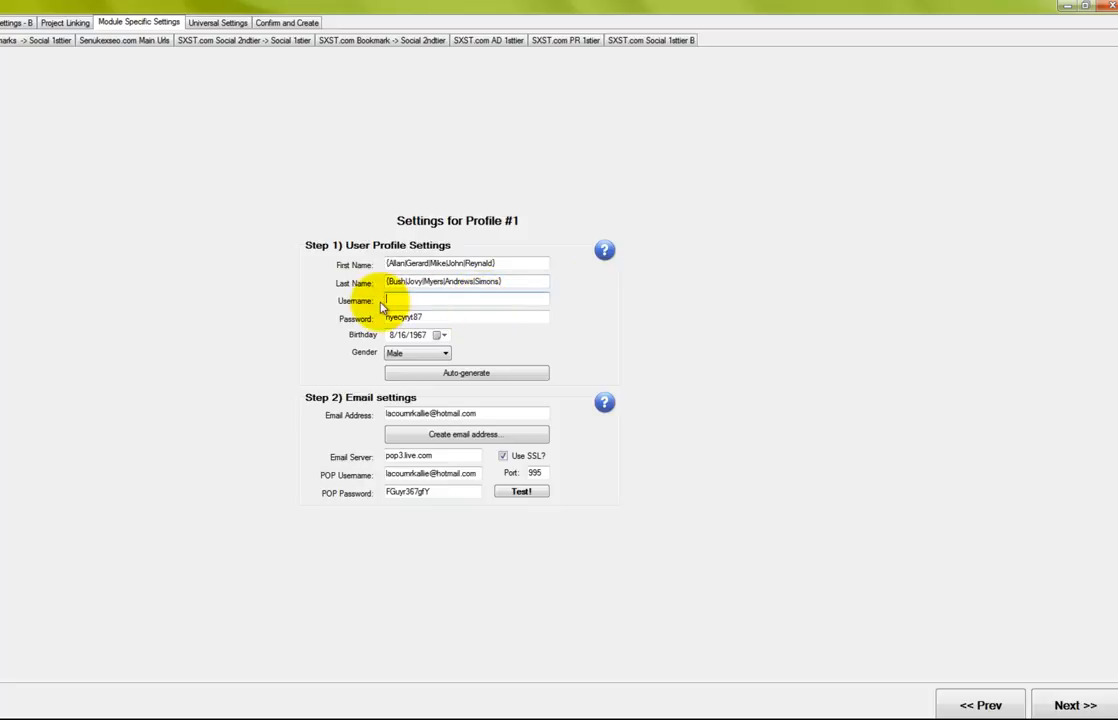
type("{senuke|")
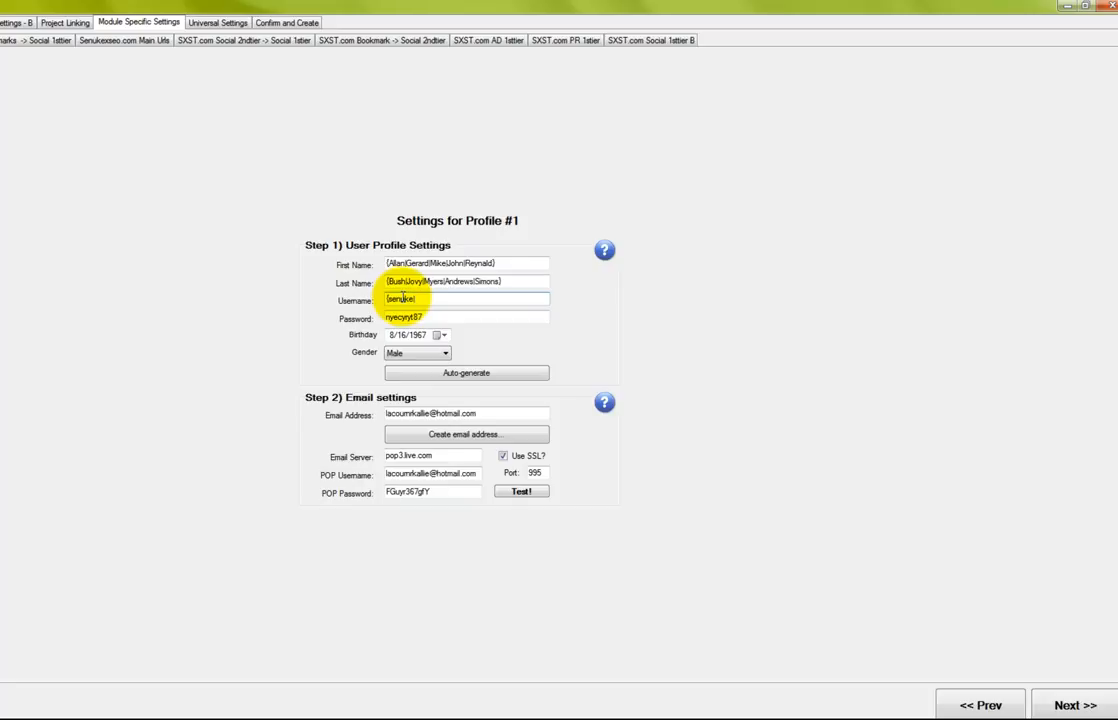
type("seo}{training|trainings}{0|1|2|32")
key("BackSpace")
type("|4|5|6|7|8|9}")
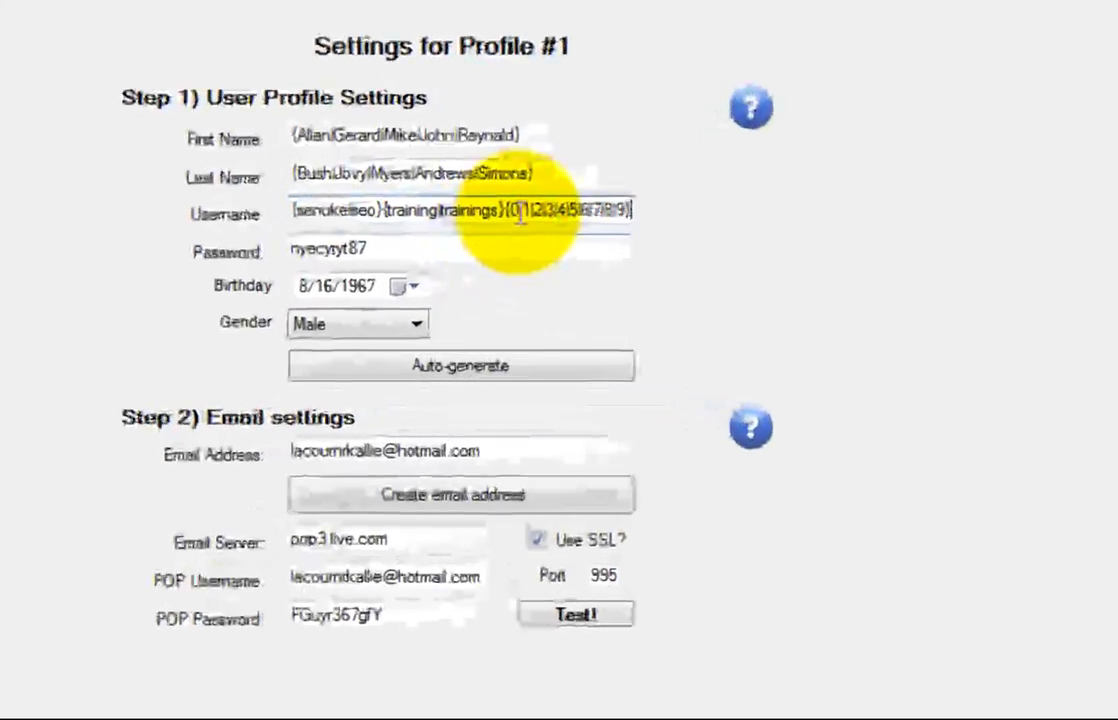
Append a second copy of the {0|…|9} digit group to the username
left_click_drag(505, 212, 628, 205)
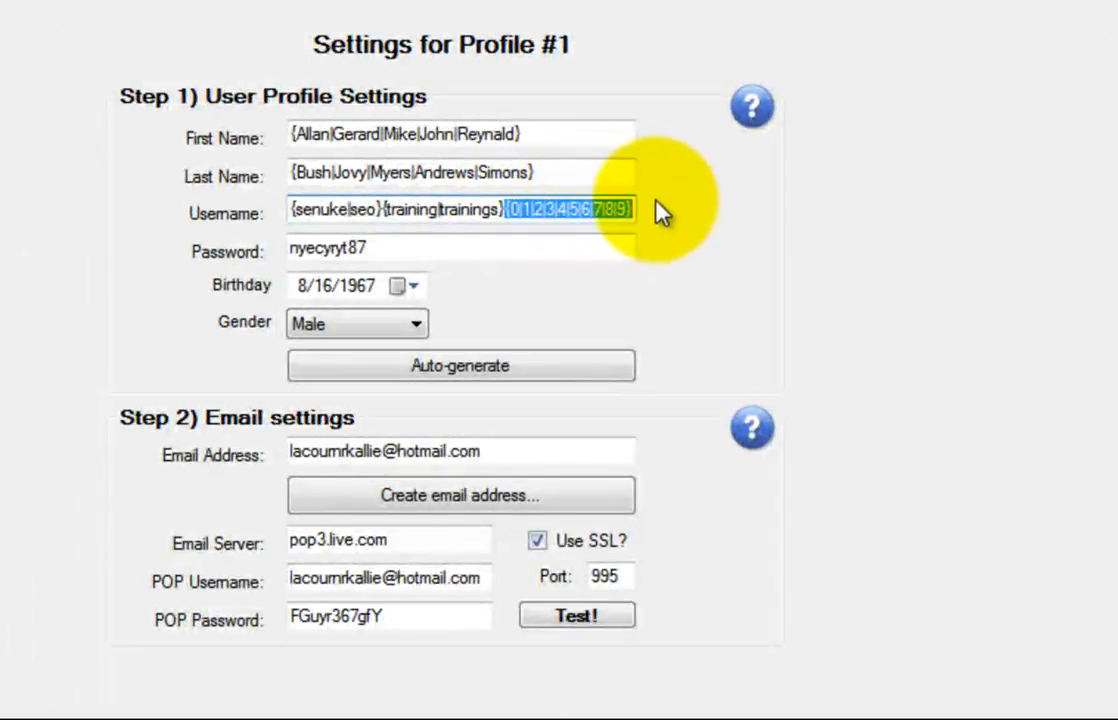
key("ctrl+c")
key("End")
key("ctrl+v")
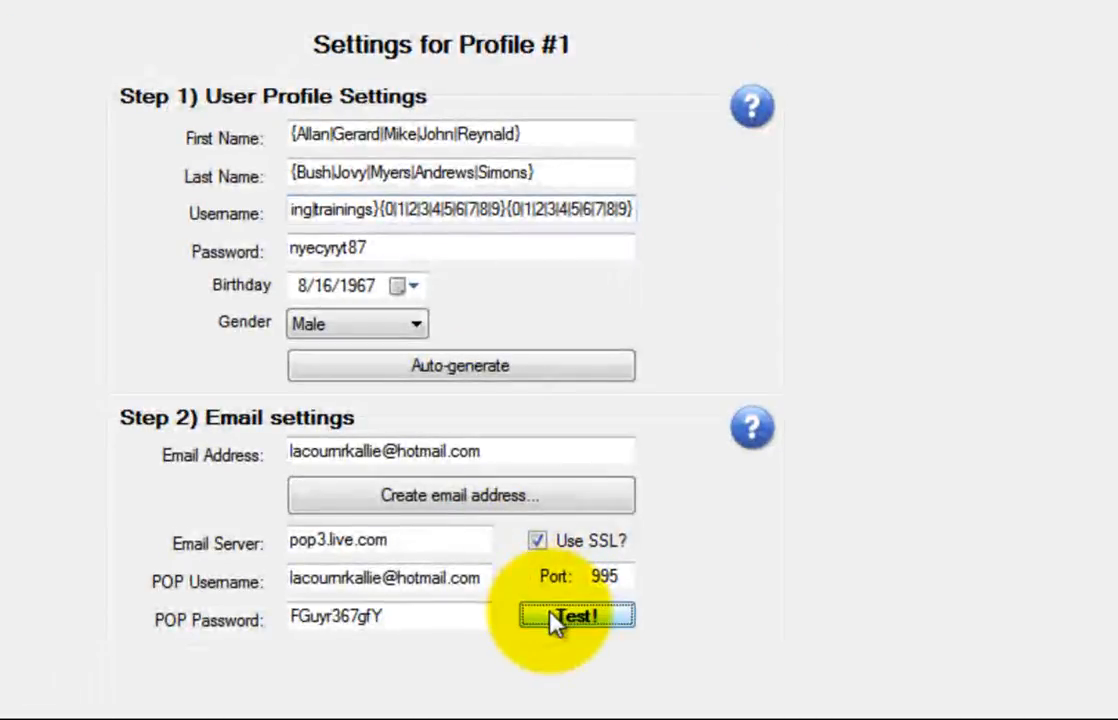
Test the email account login and acknowledge the success message
left_click(542, 618)
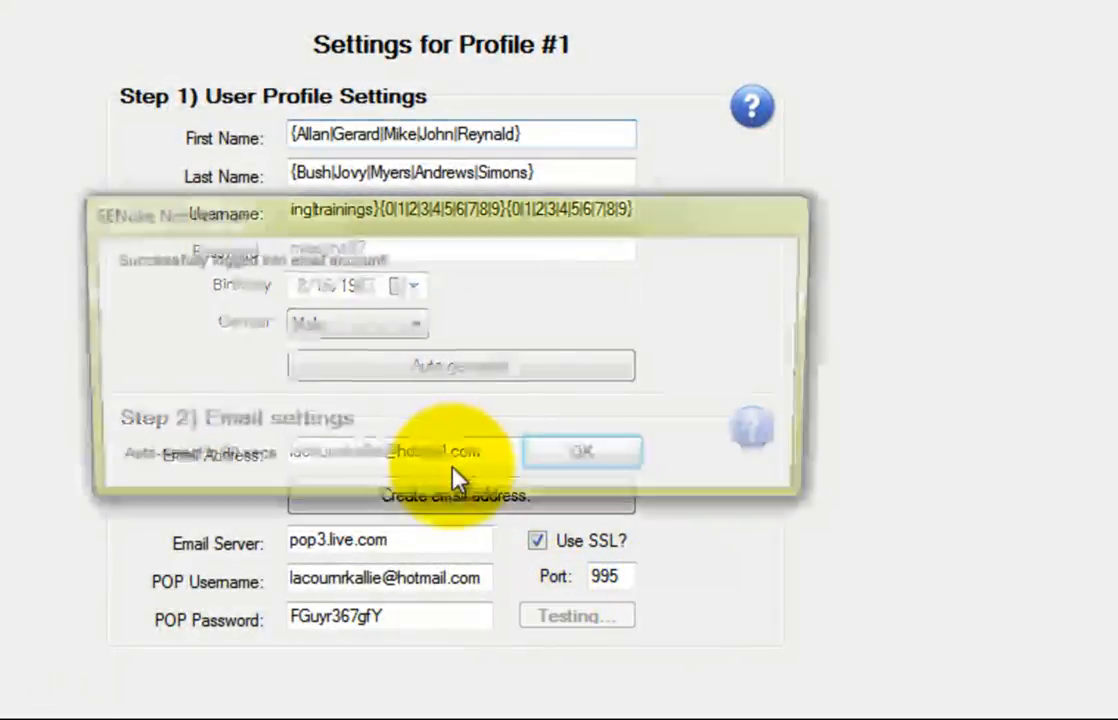
left_click(572, 460)
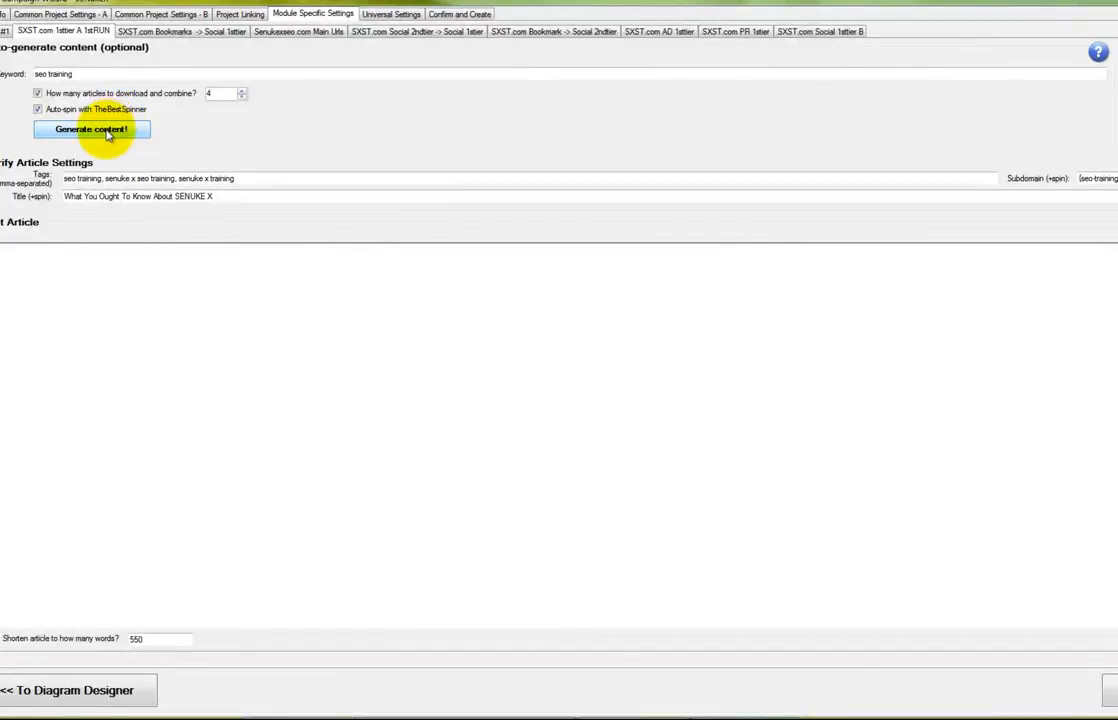
Attempt auto-spinning the article, dismiss the error, and generate a spun sample preview
left_click(100, 130)
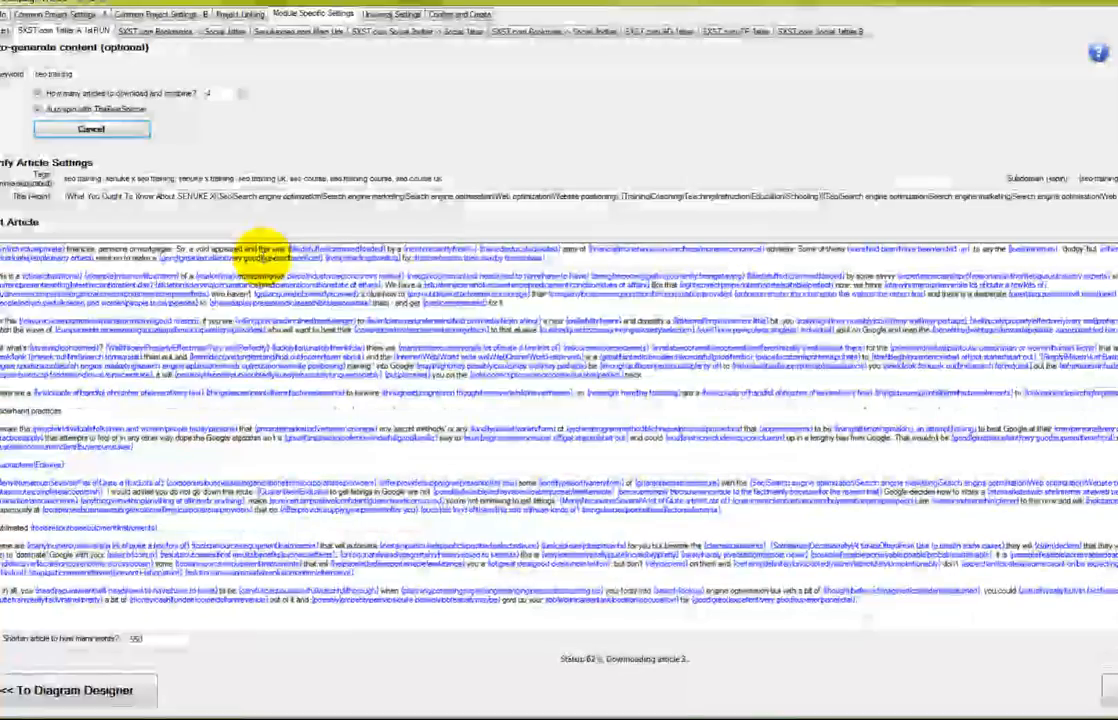
left_click(697, 405)
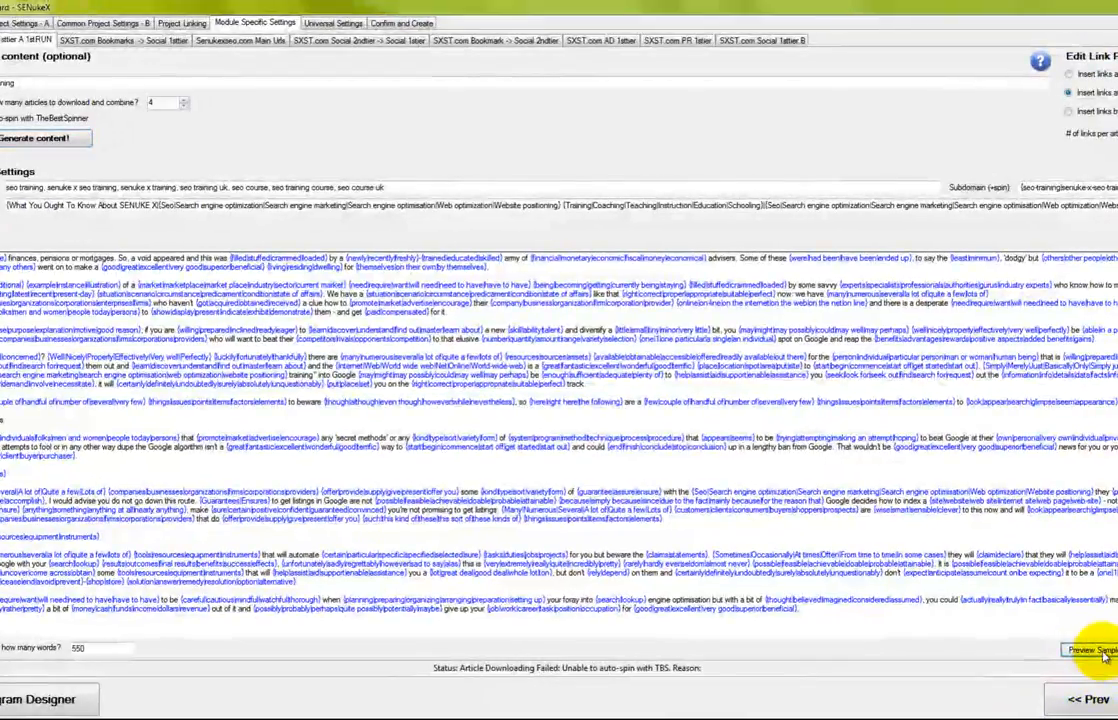
left_click(1095, 651)
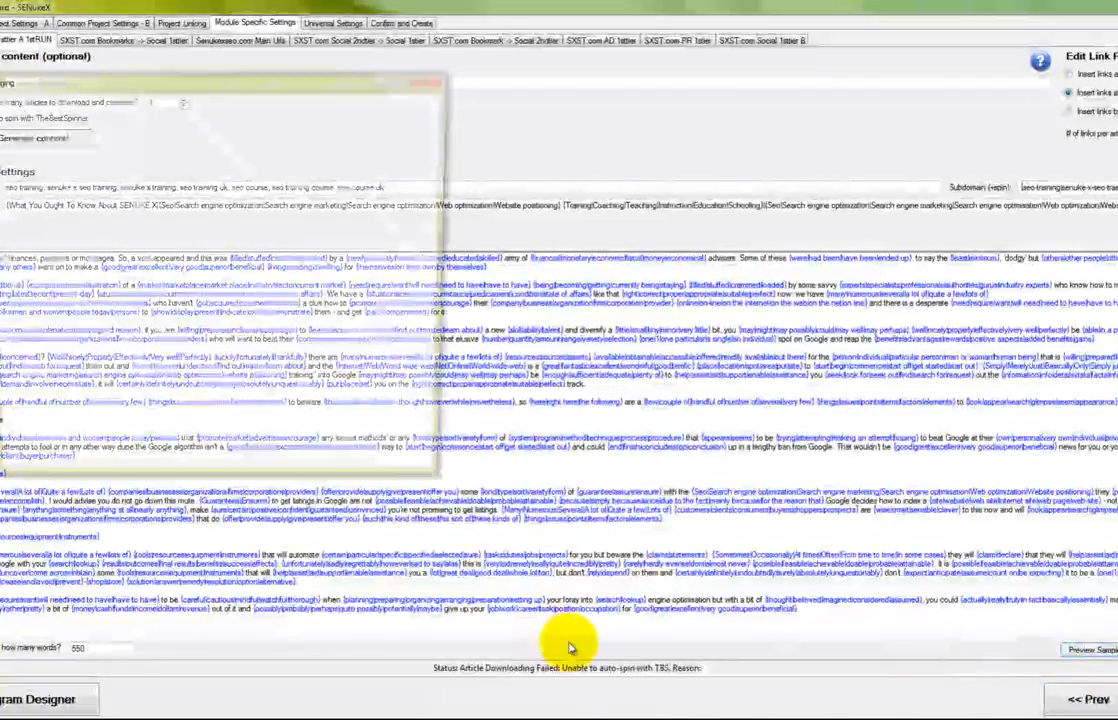
Scroll and reposition the Preview Spinning window to read 'Website positioning Coaching'
scroll(441, 385, "down", 6)
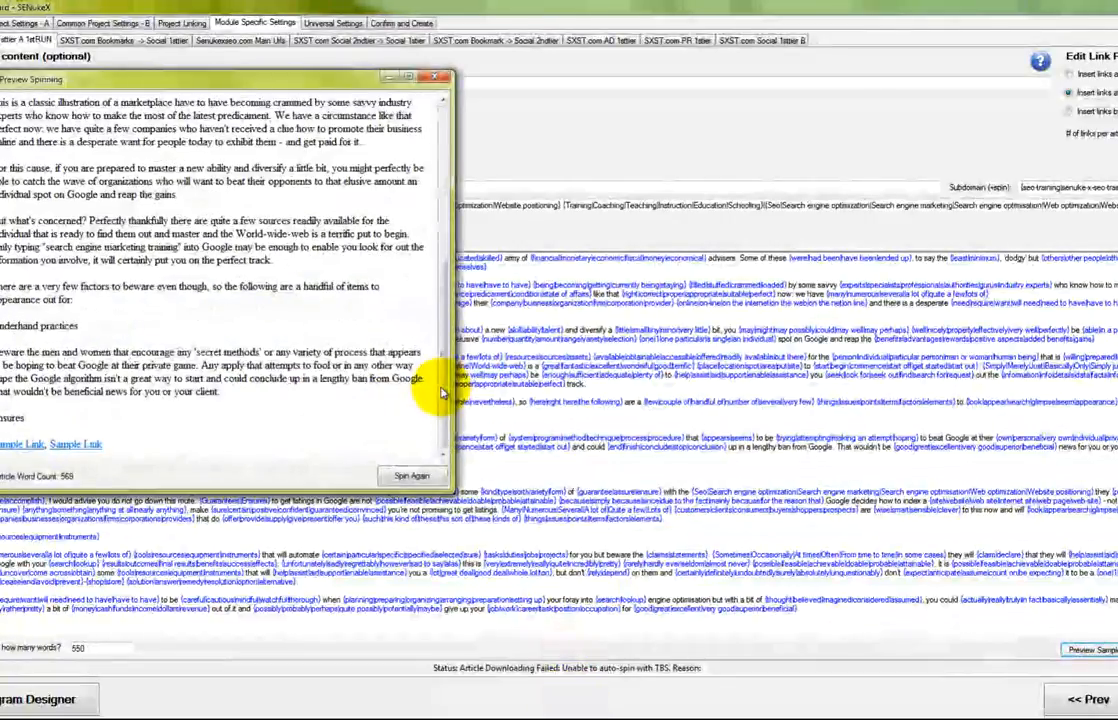
scroll(441, 392, "up", 10)
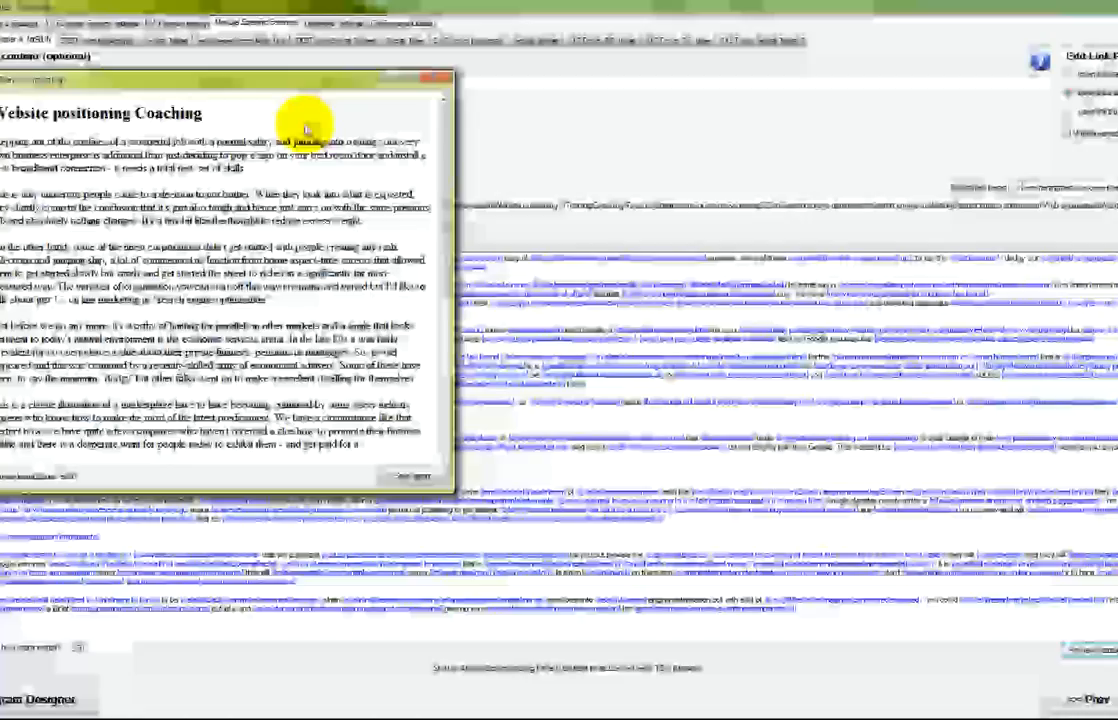
left_click_drag(225, 79, 308, 72)
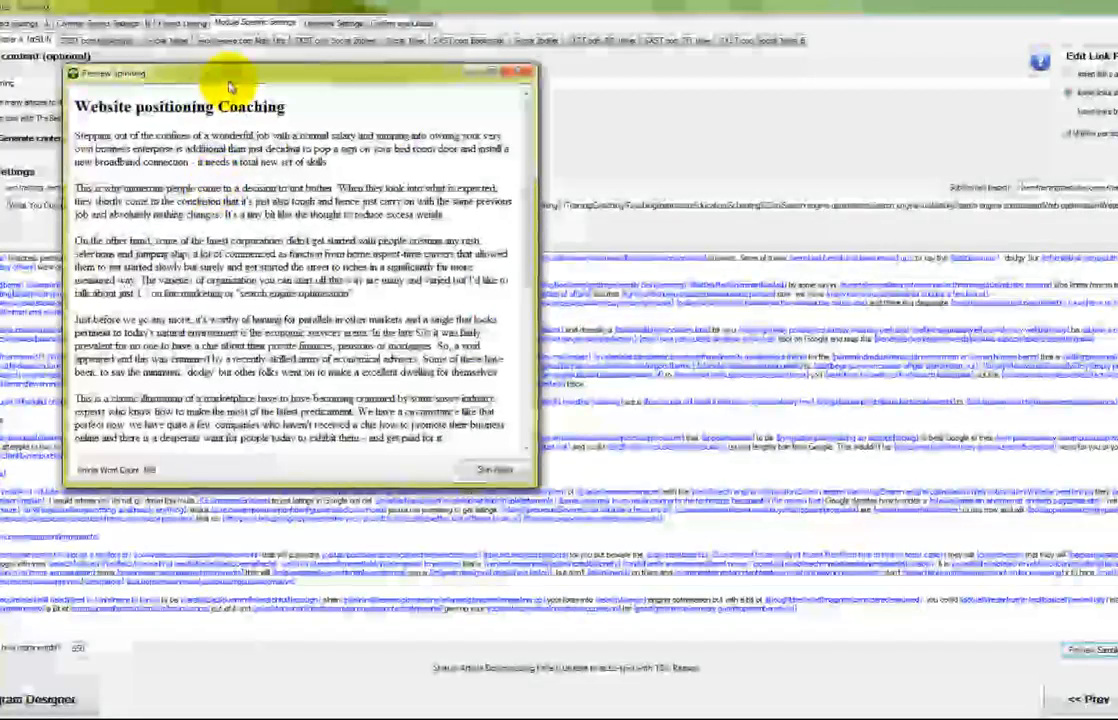
left_click_drag(229, 87, 287, 141)
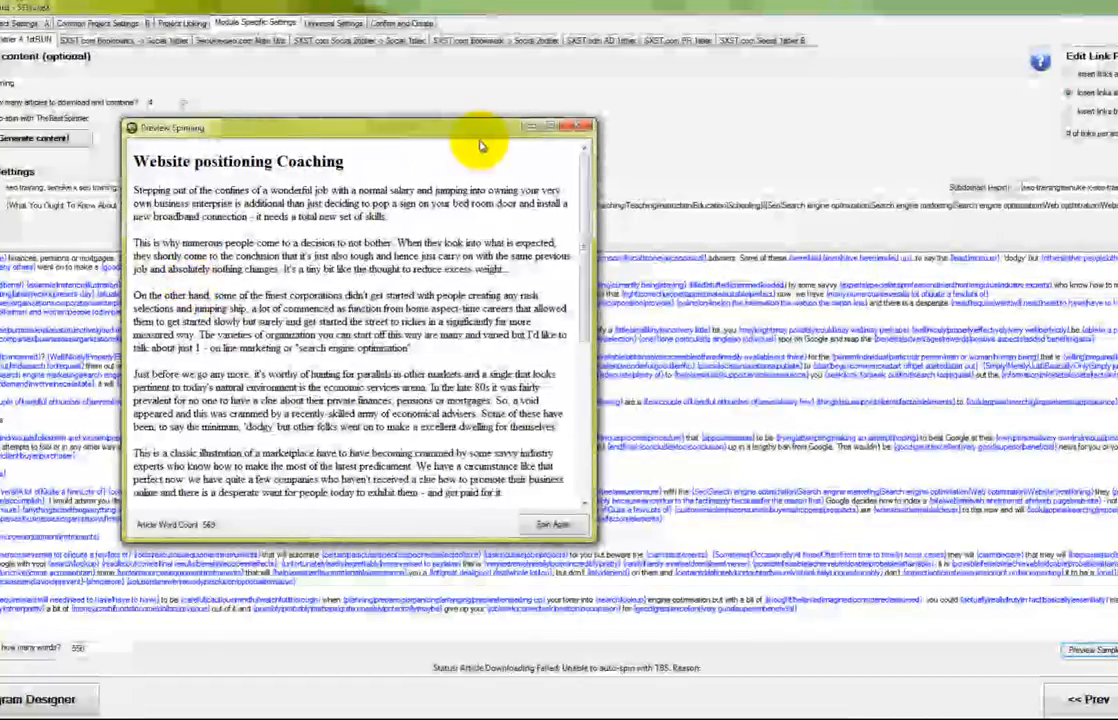
left_click_drag(473, 133, 430, 174)
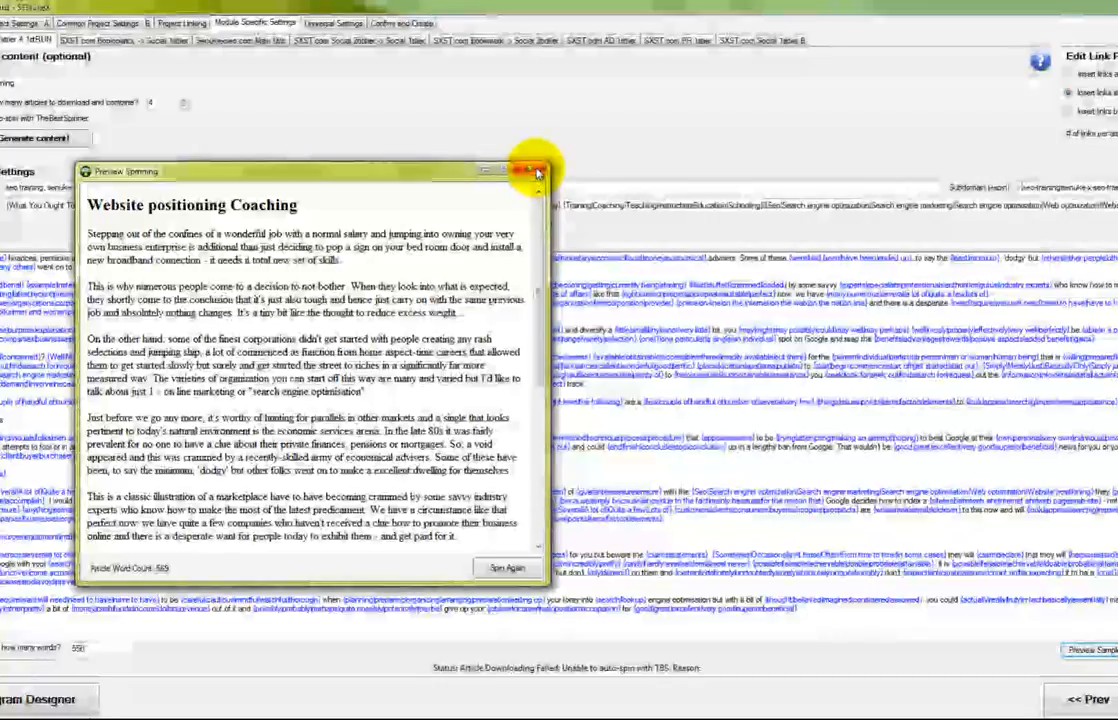
Close the spun preview and clear all text from the Edit Article box
left_click(536, 173)
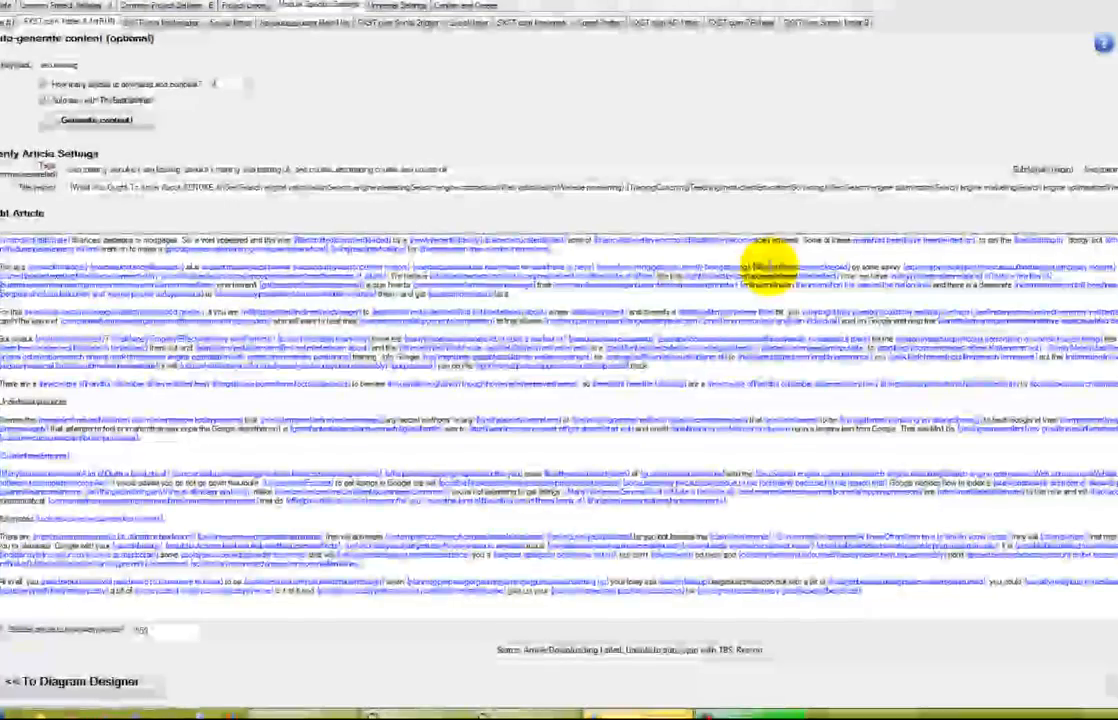
key("ctrl+a")
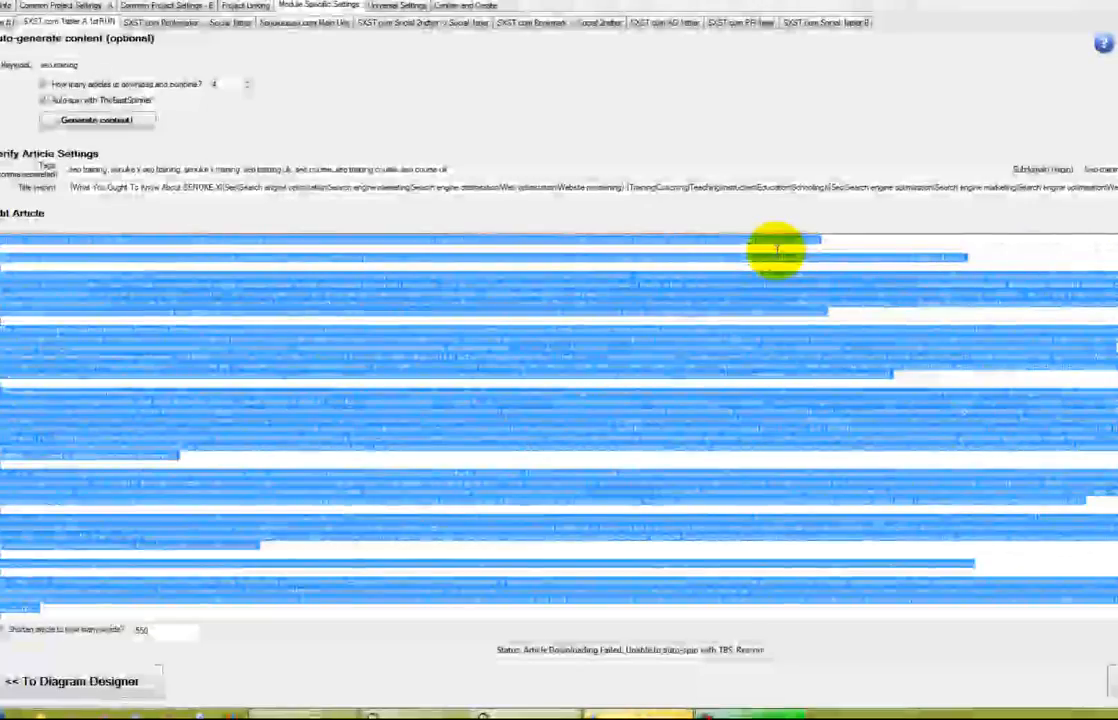
key("Delete")
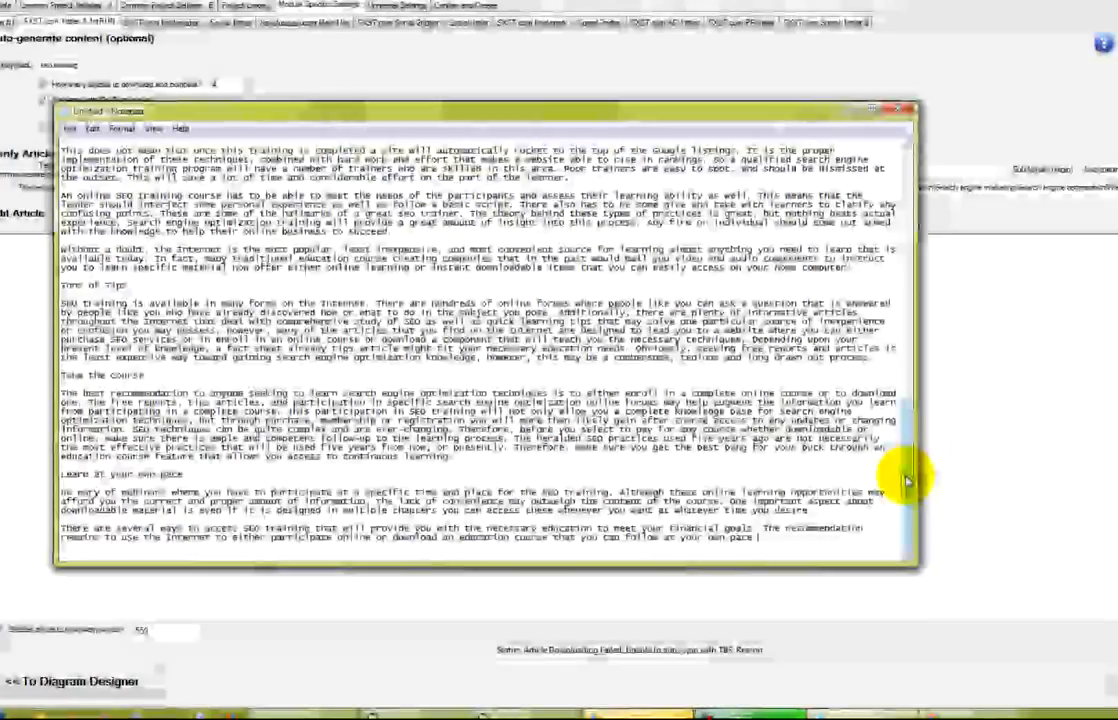
Scroll through the SEO-training article in Notepad and select all of it
left_click_drag(906, 481, 906, 274)
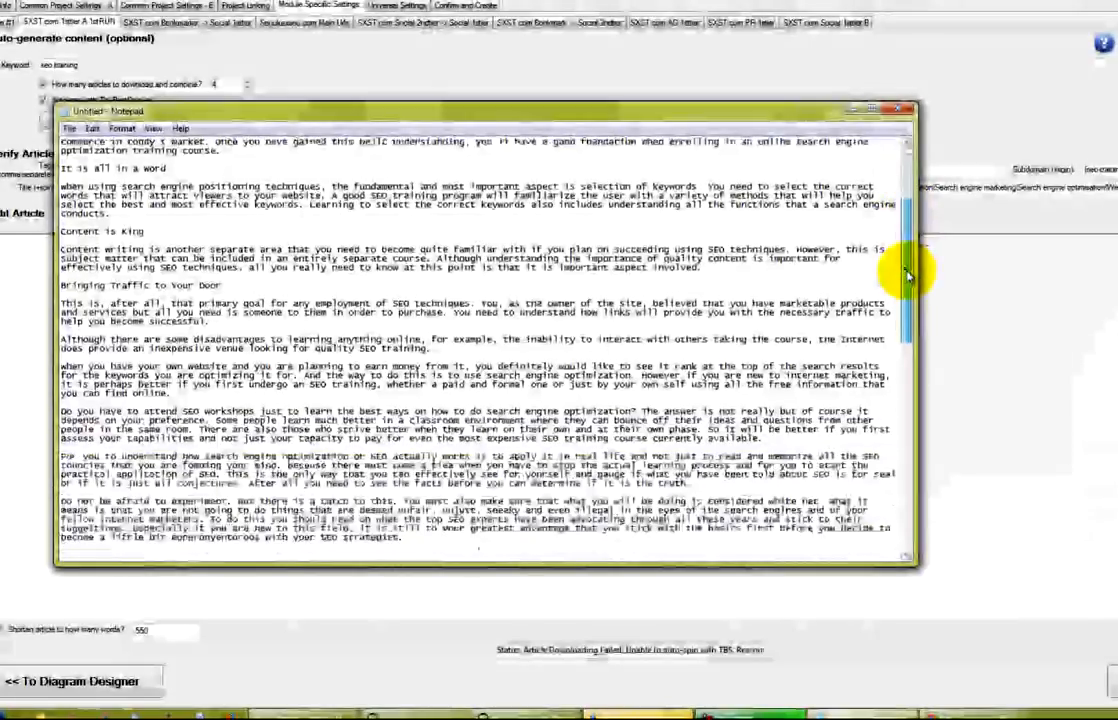
left_click_drag(906, 276, 890, 511)
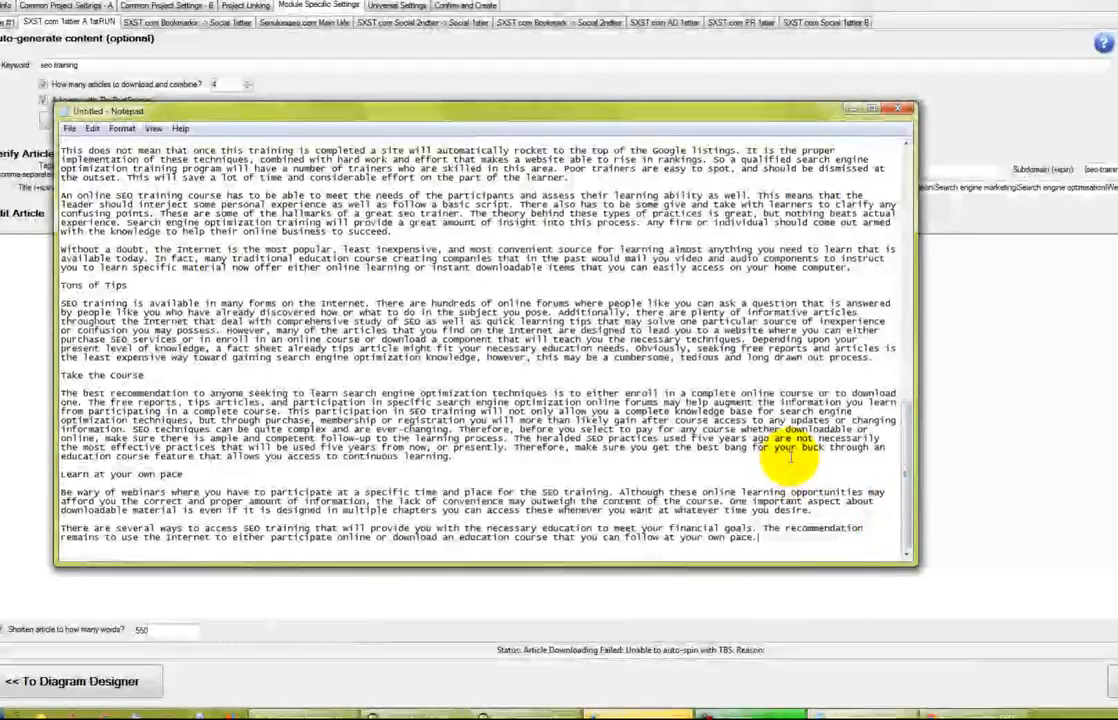
scroll(752, 440, "up", 15)
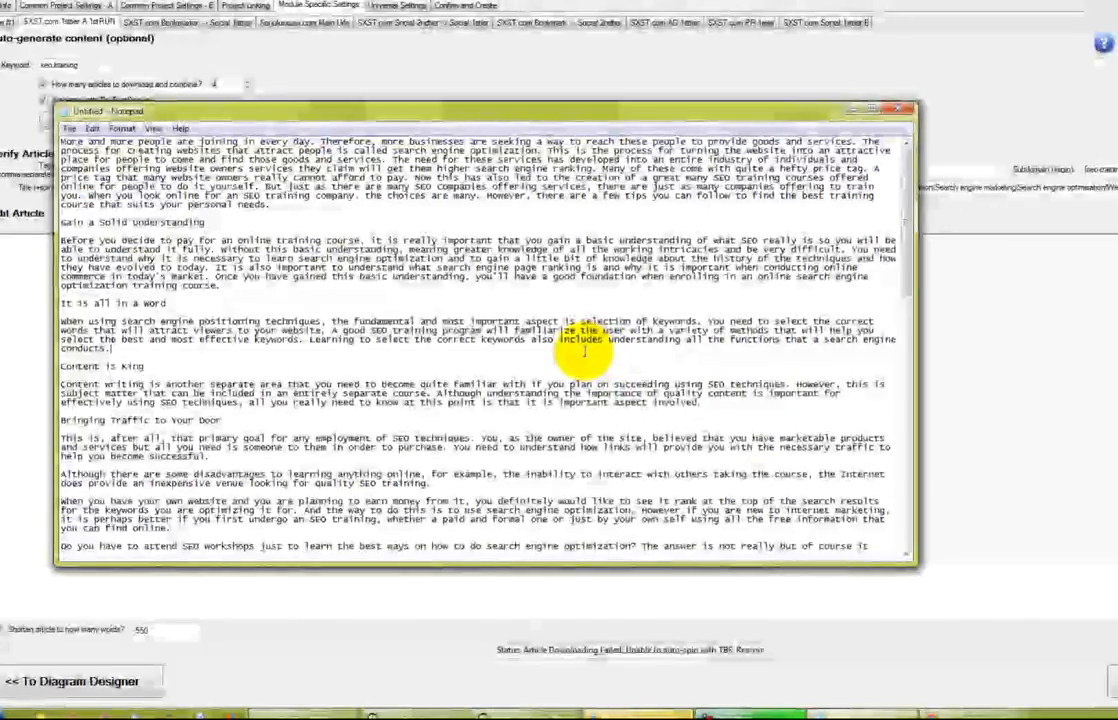
key("ctrl+a")
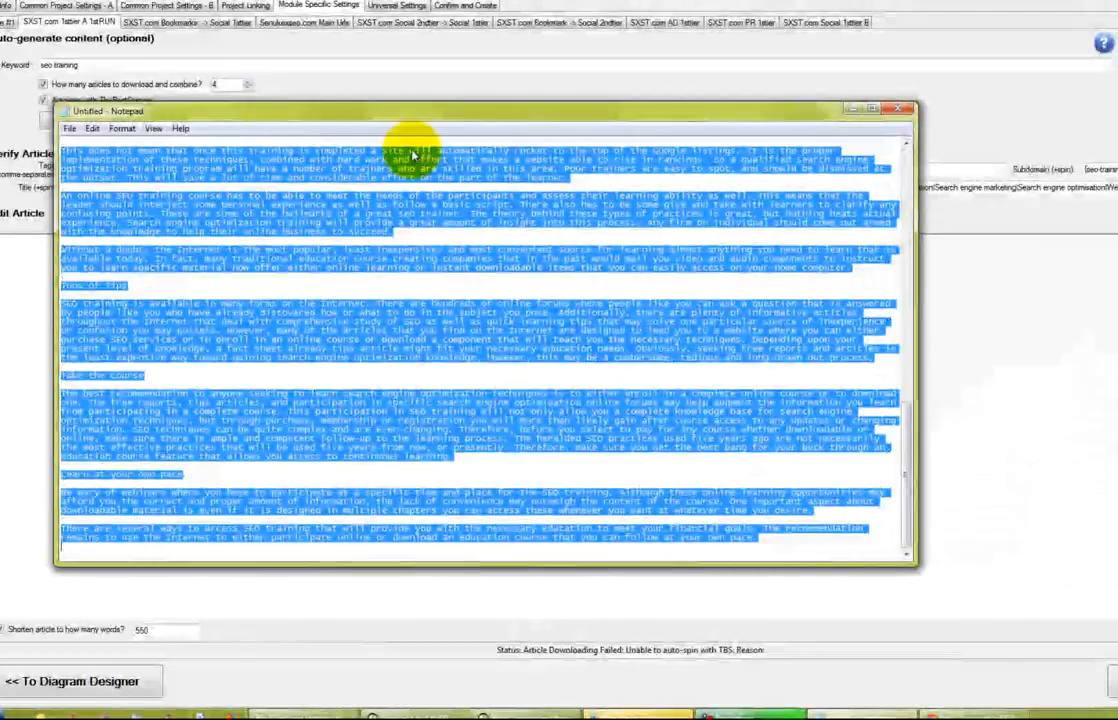
Paste the Notepad SEO-training article into Edit Article and select the 550 word limit
left_click_drag(370, 112, 661, 205)
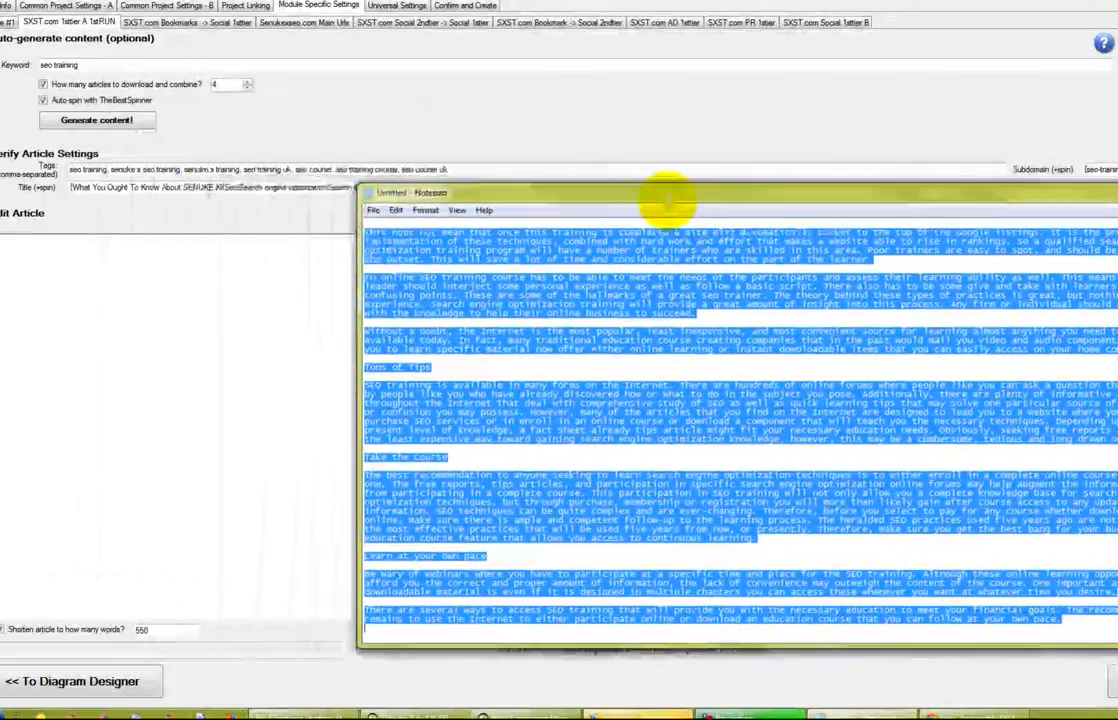
left_click(115, 260)
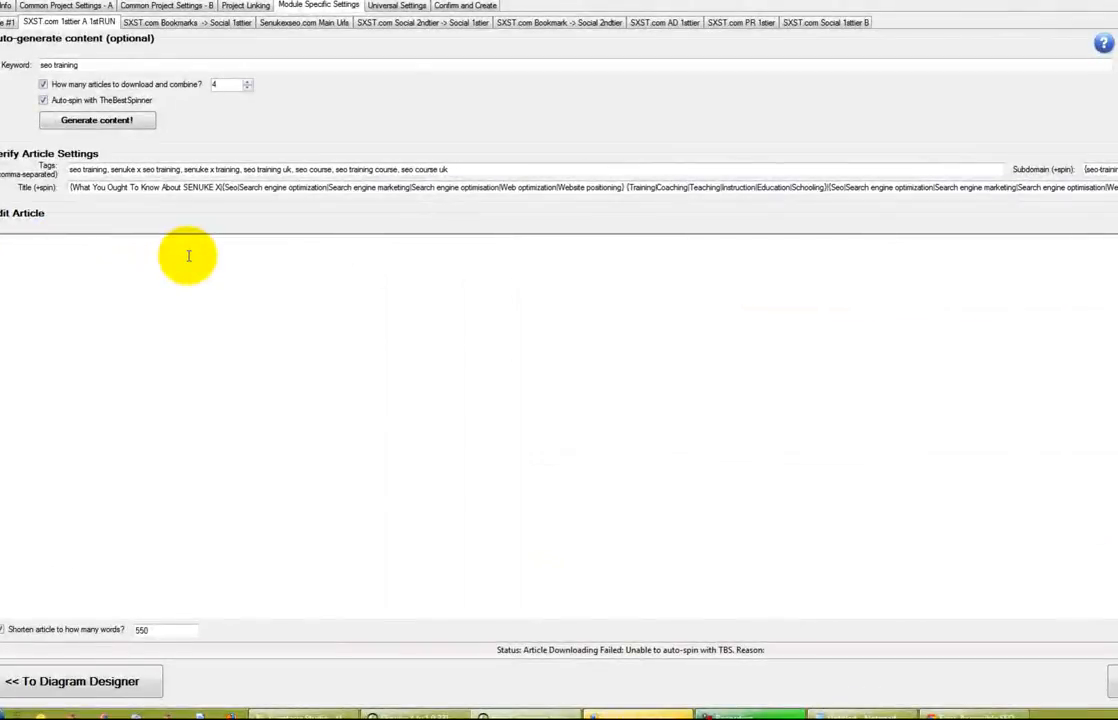
key("ctrl+v")
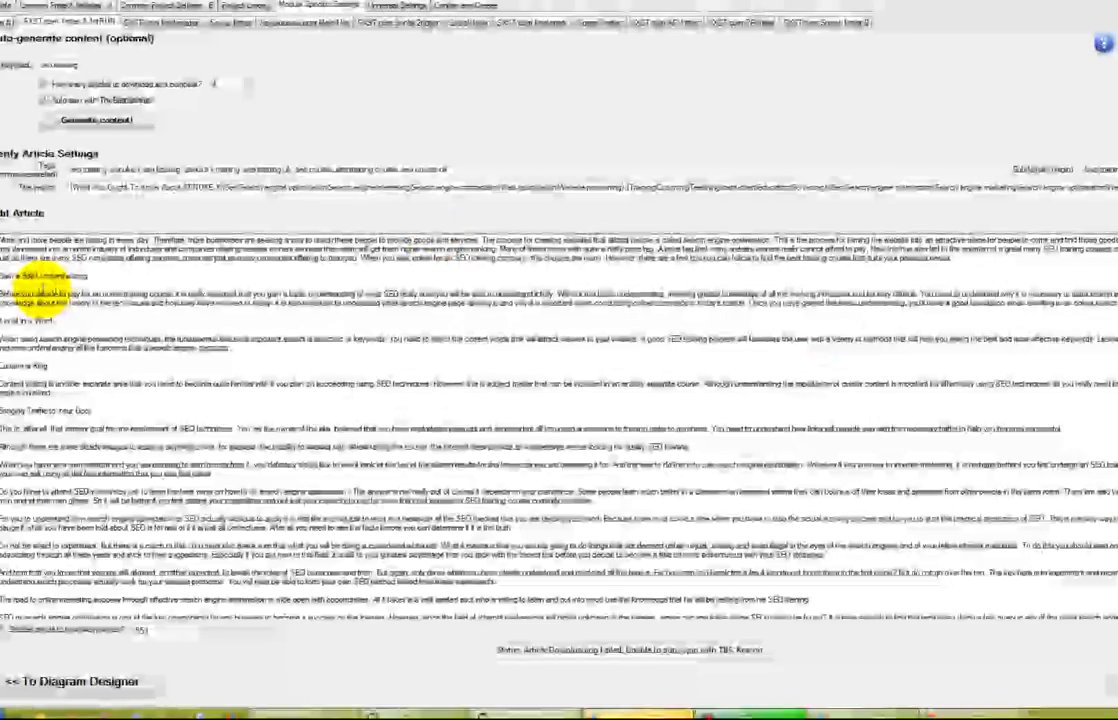
scroll(190, 258, "down", 8)
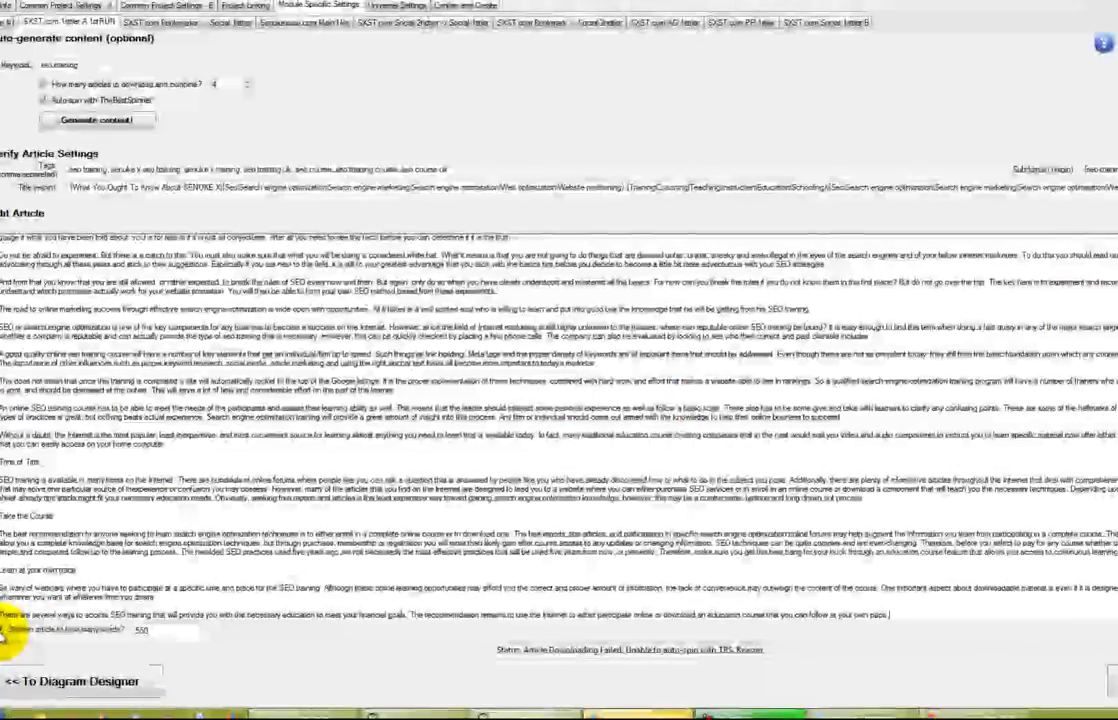
double_click(161, 631)
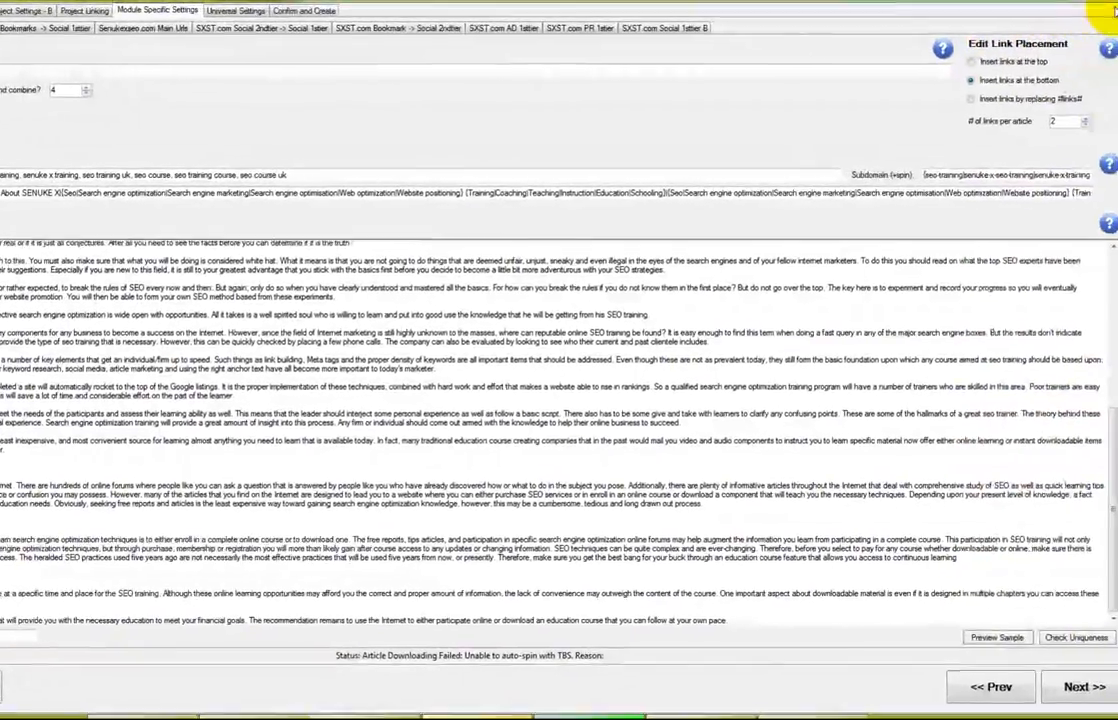
Preview a spun sample, then change SEO to {search engine optimization|SEO} in the services sentence
left_click(993, 638)
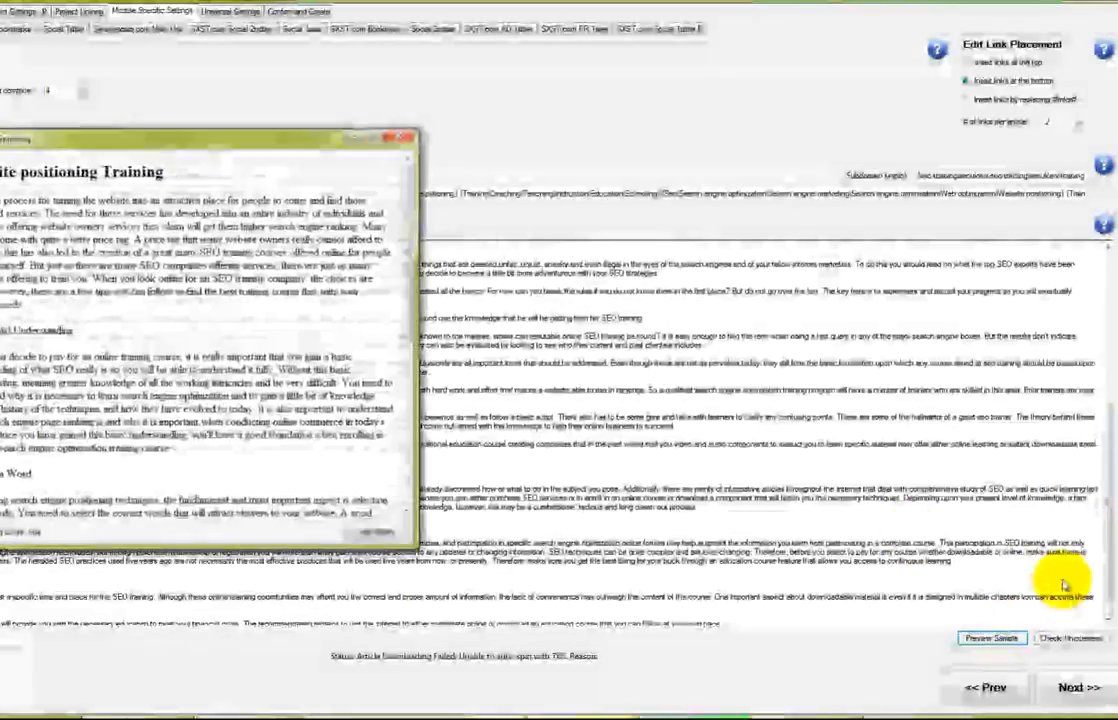
left_click_drag(306, 146, 437, 162)
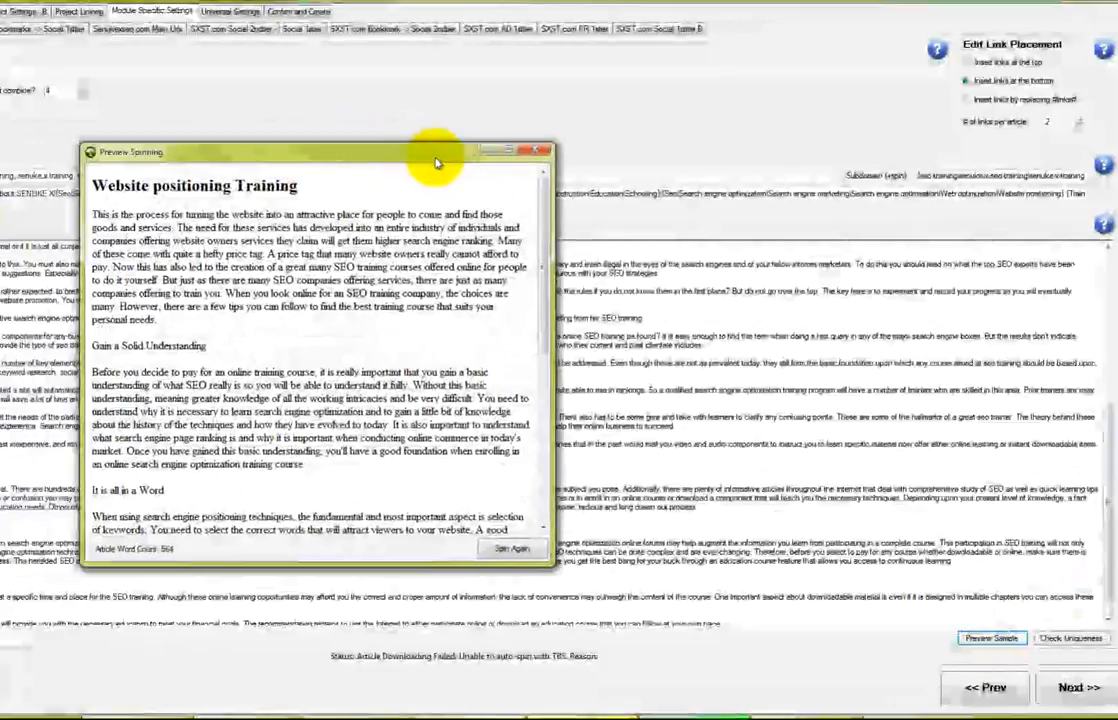
left_click_drag(537, 294, 540, 434)
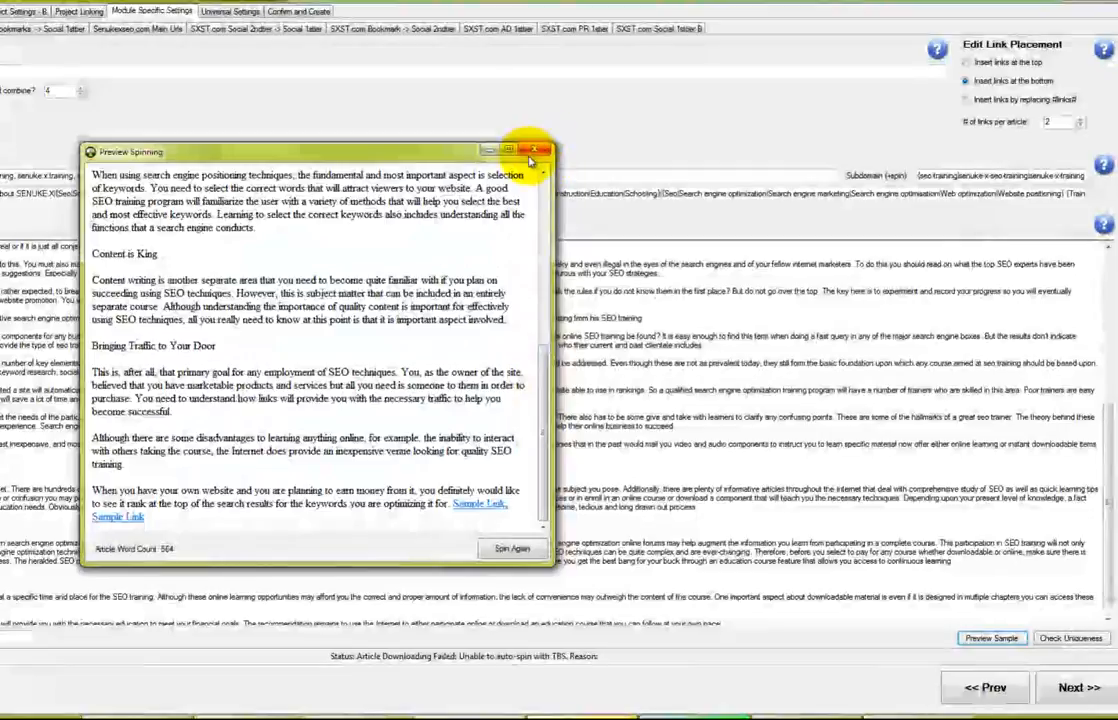
left_click(536, 153)
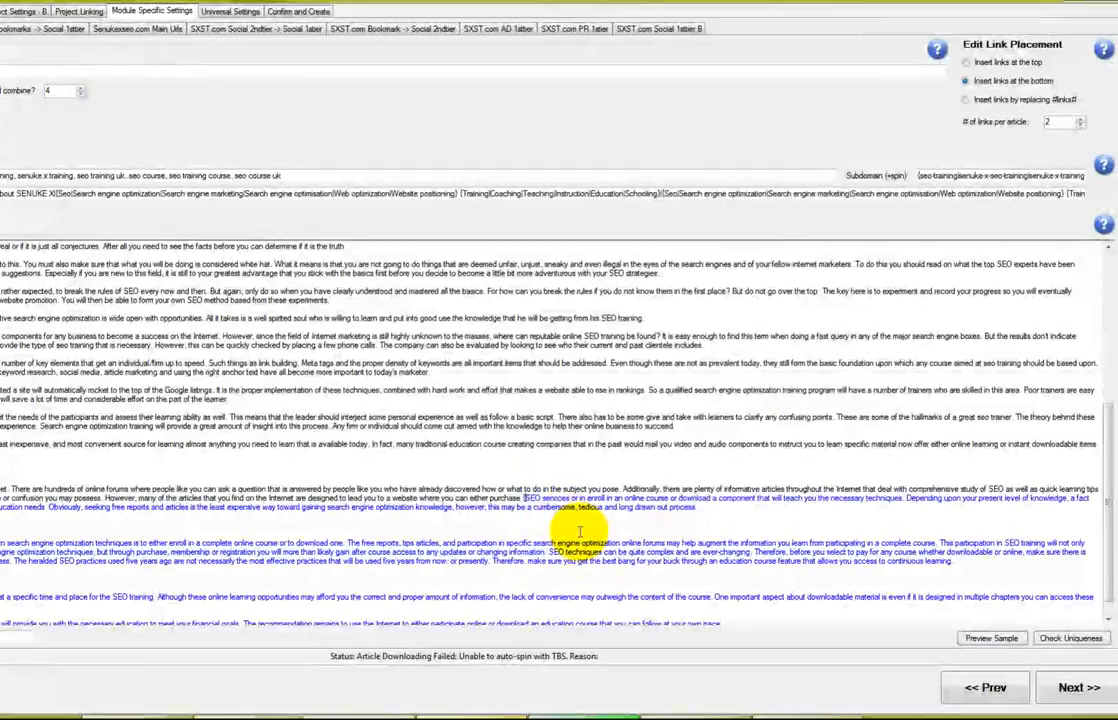
type("rch")
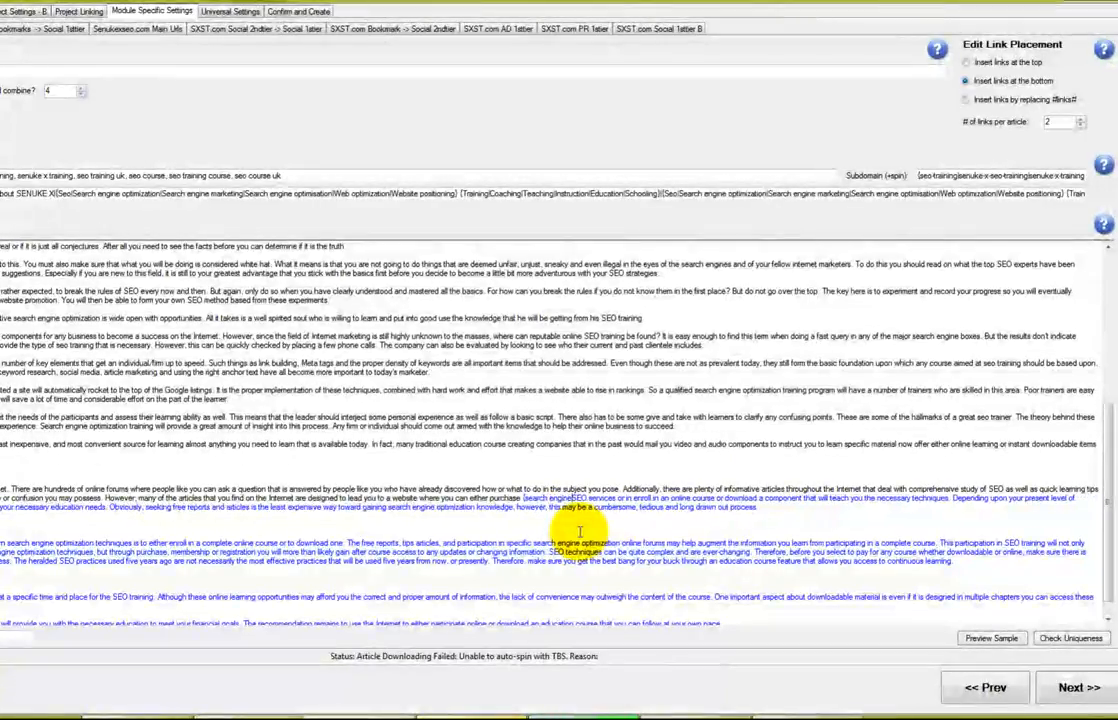
type(" engine optimization|")
key("Right")
key("Right")
key("Right")
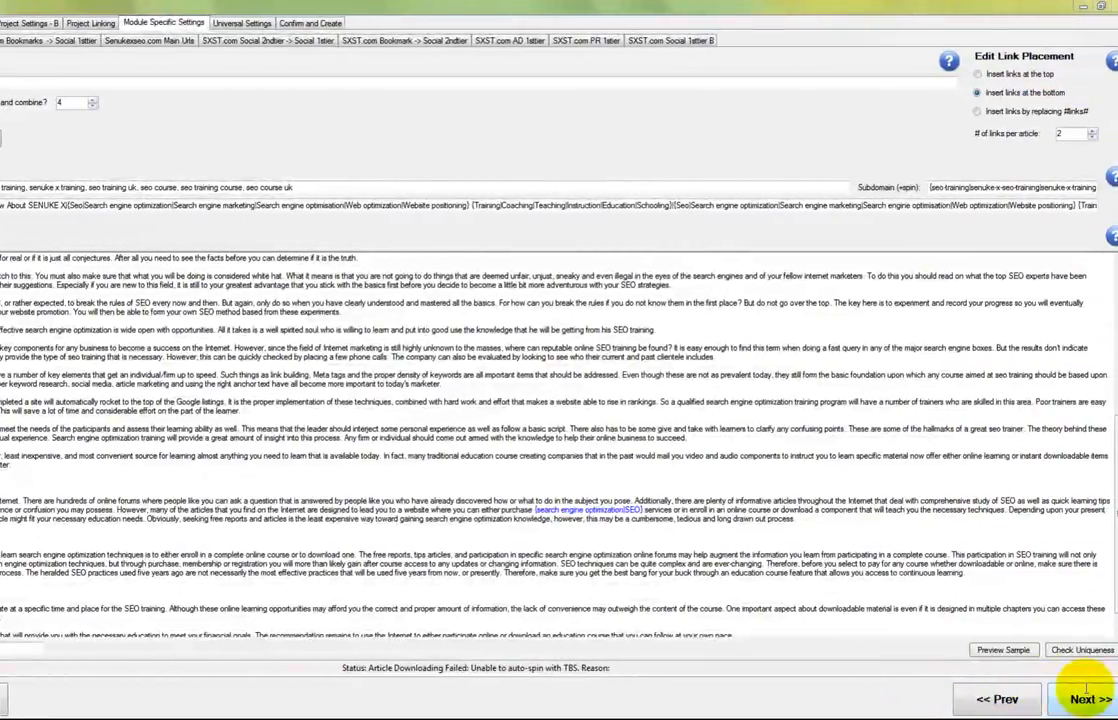
Preview the edited article, regenerating several spun versions to compare them, then close the preview
left_click(1004, 650)
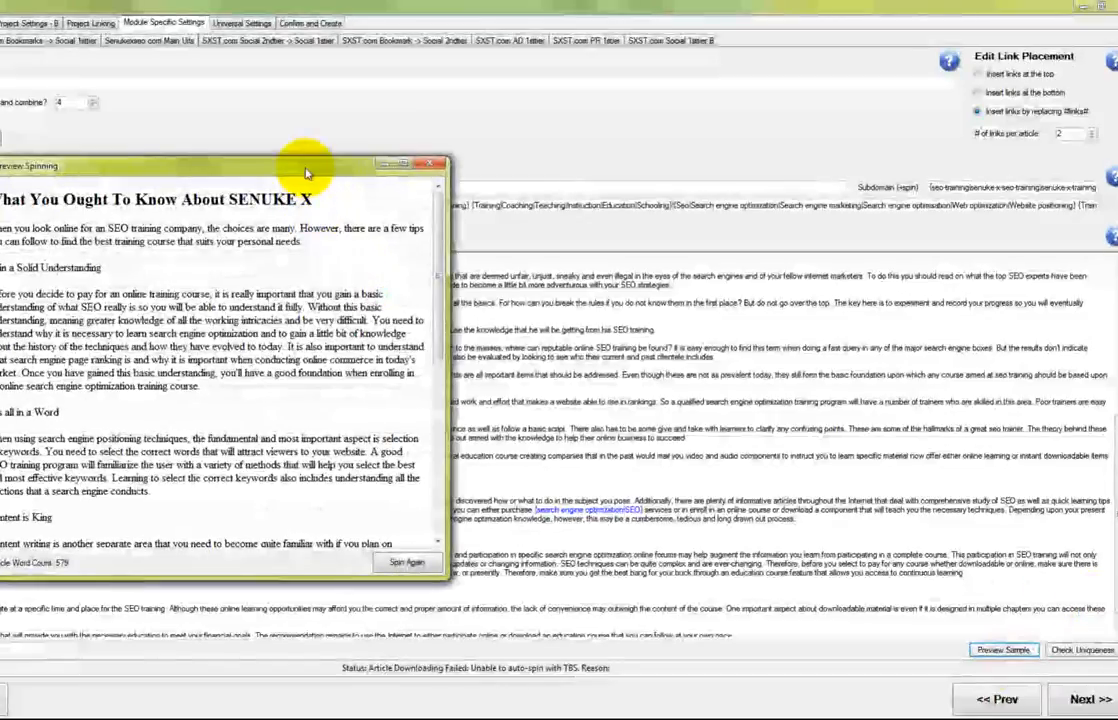
left_click_drag(367, 168, 485, 162)
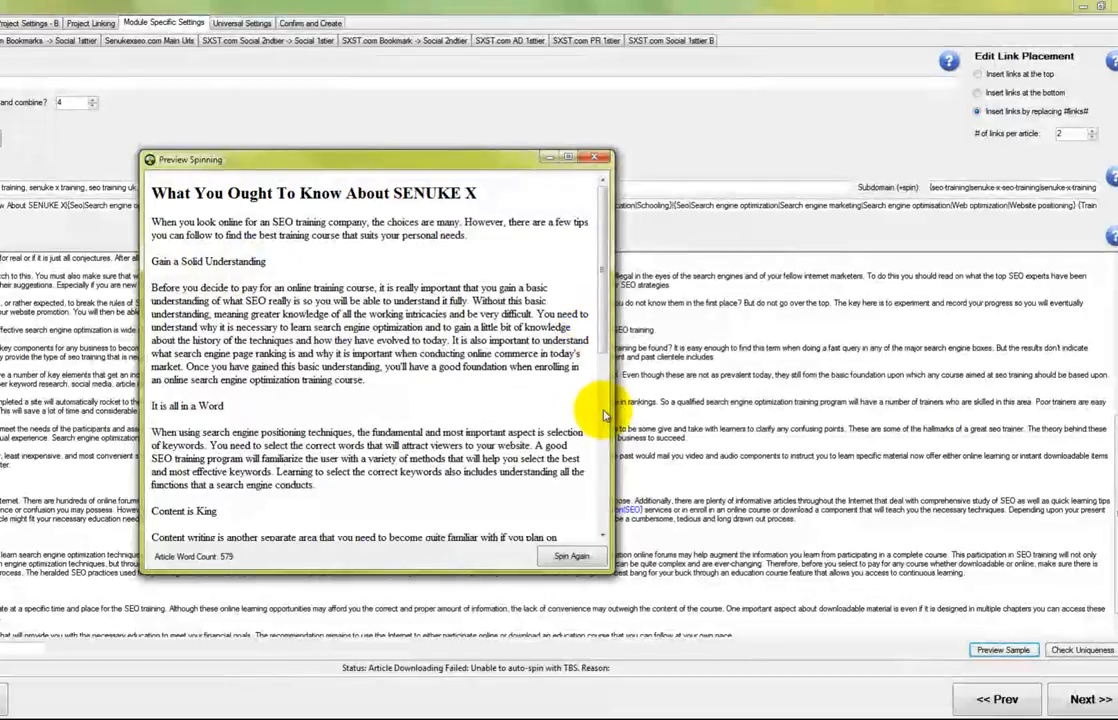
scroll(604, 415, "down", 10)
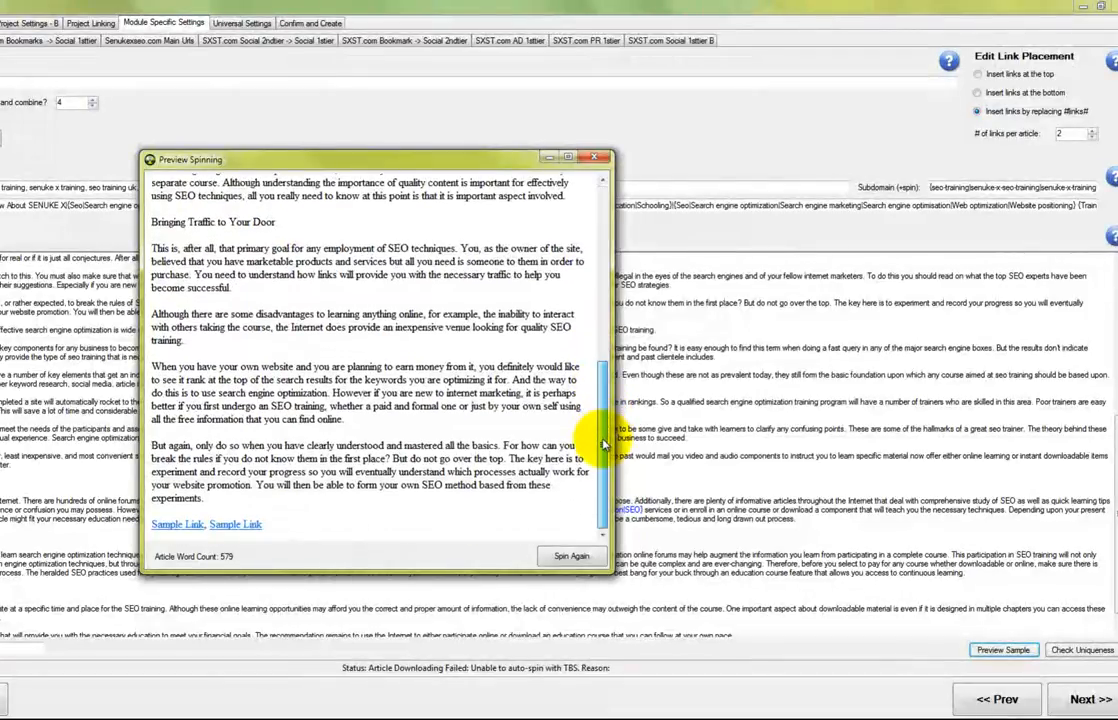
mouse_move(603, 453)
left_mouse_down()
mouse_move(605, 270)
mouse_move(597, 444)
left_mouse_up()
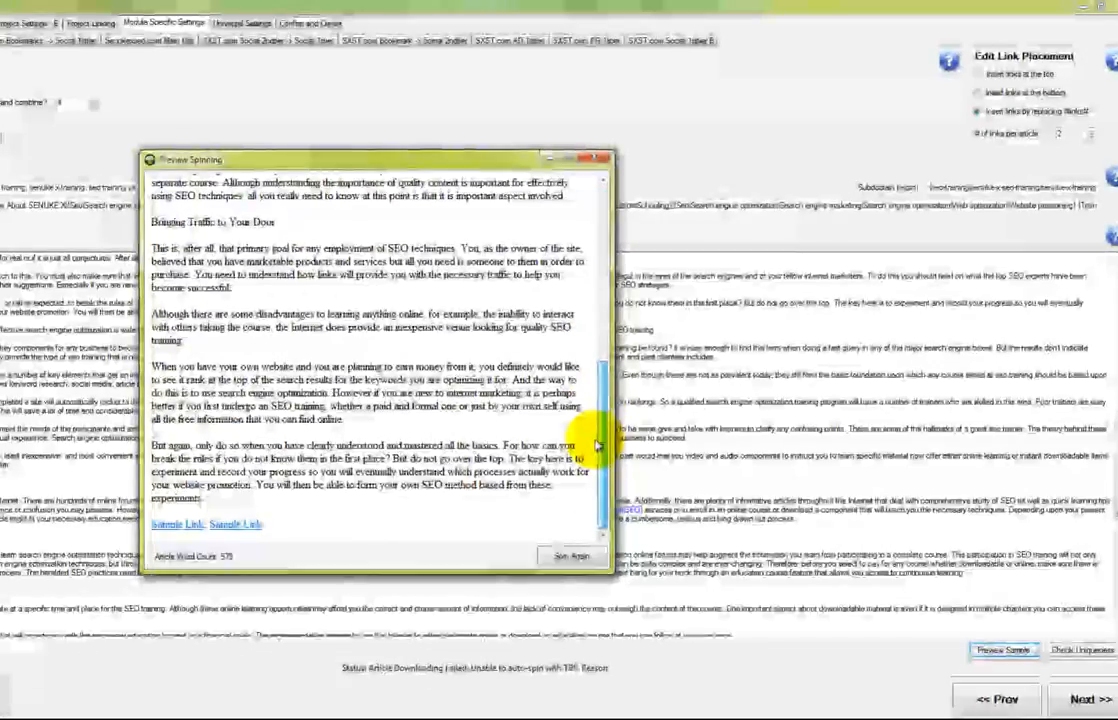
left_click(558, 567)
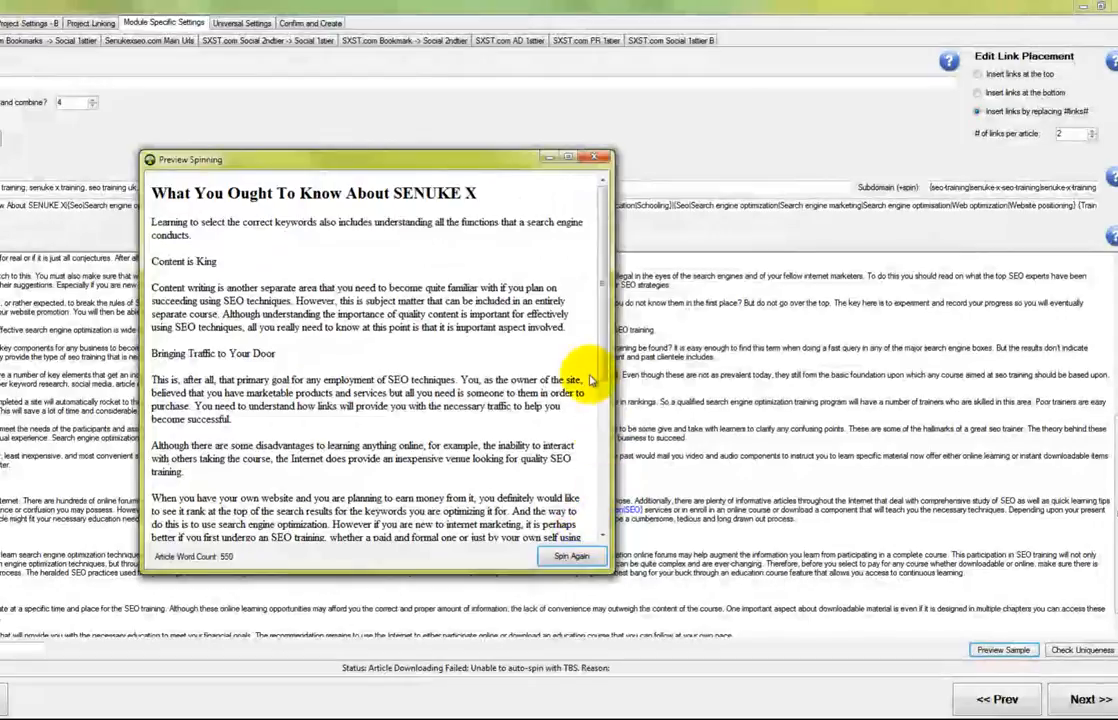
left_click(568, 558)
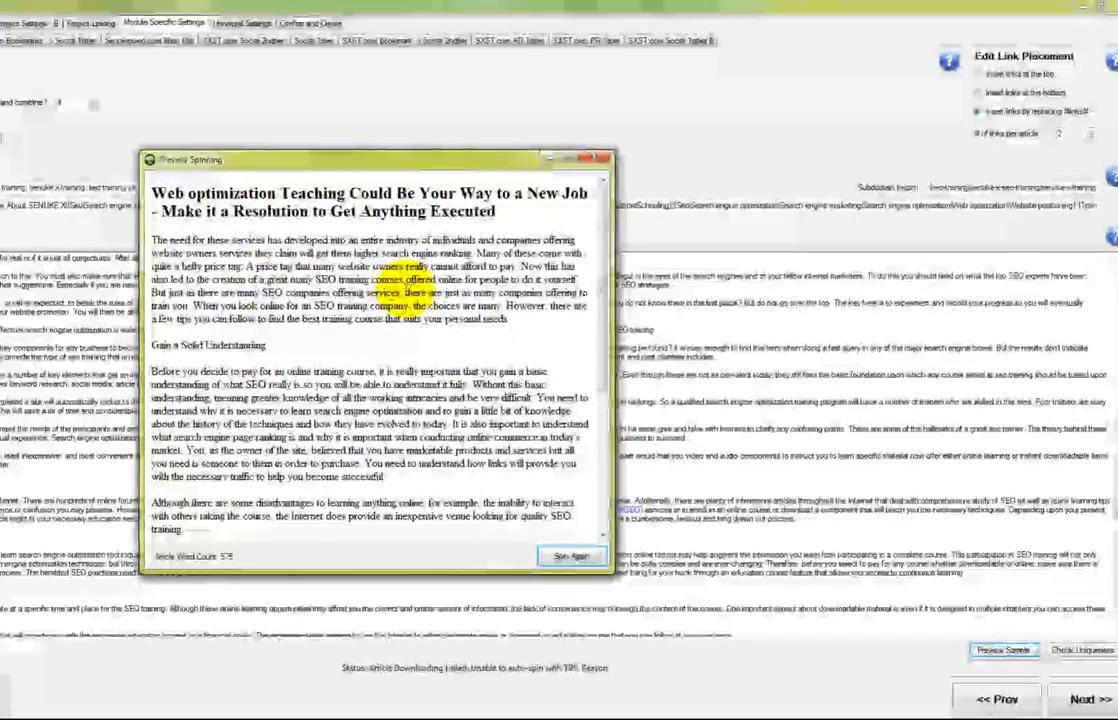
left_click(555, 556)
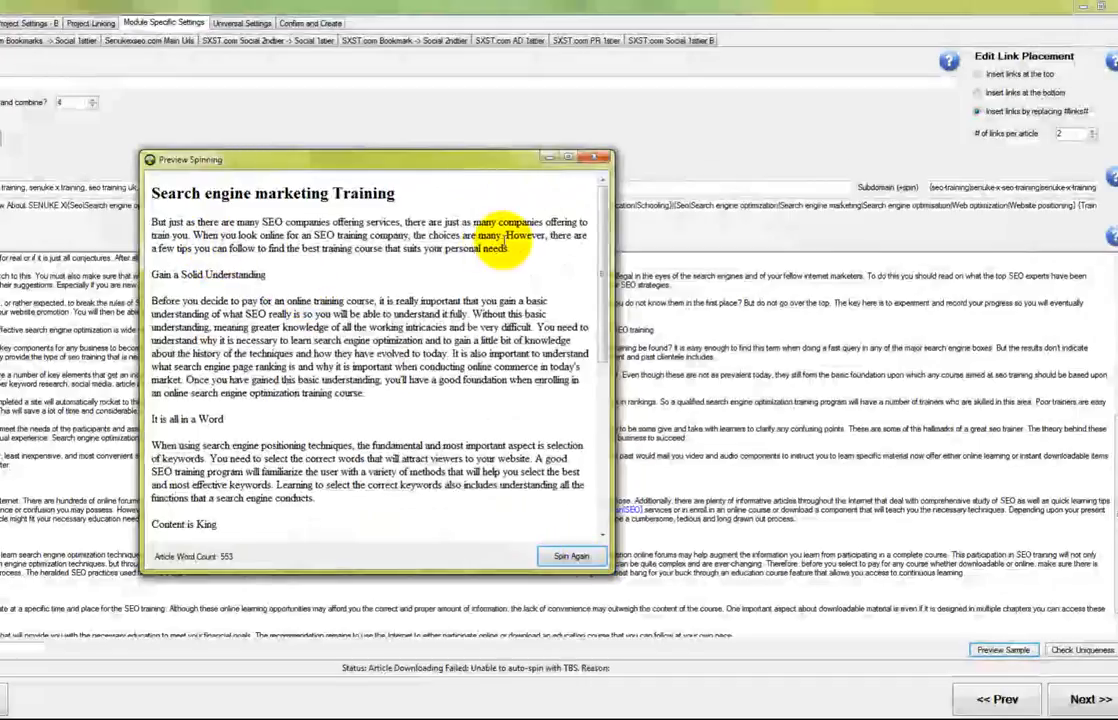
left_click_drag(508, 248, 193, 236)
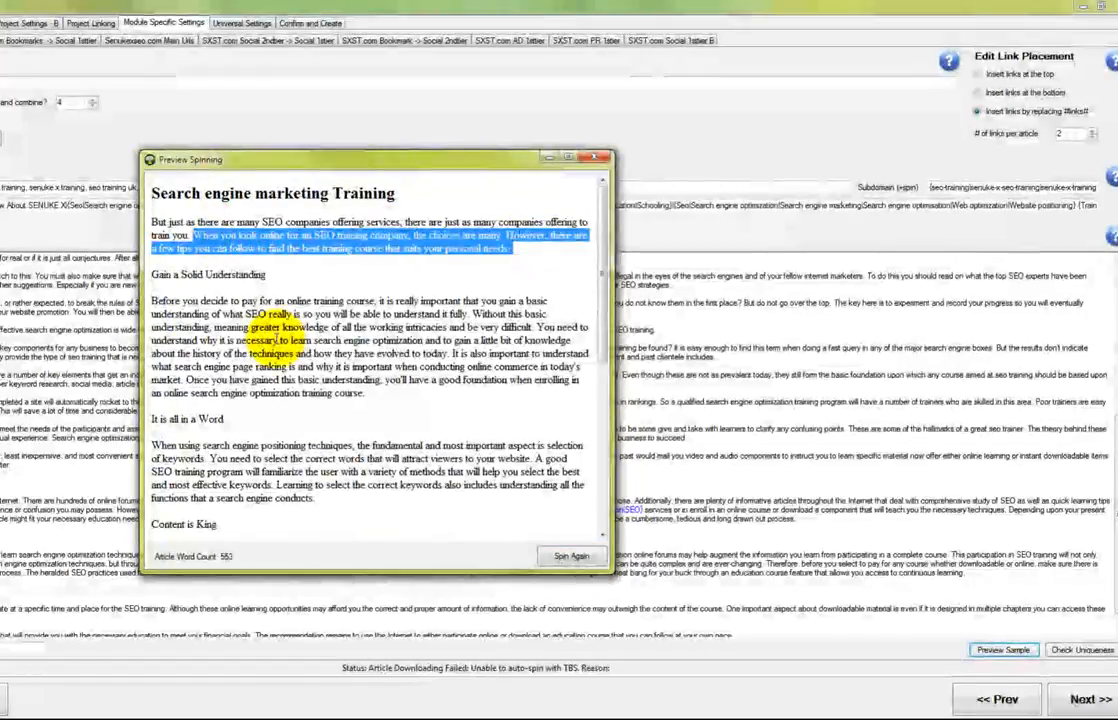
left_click(570, 556)
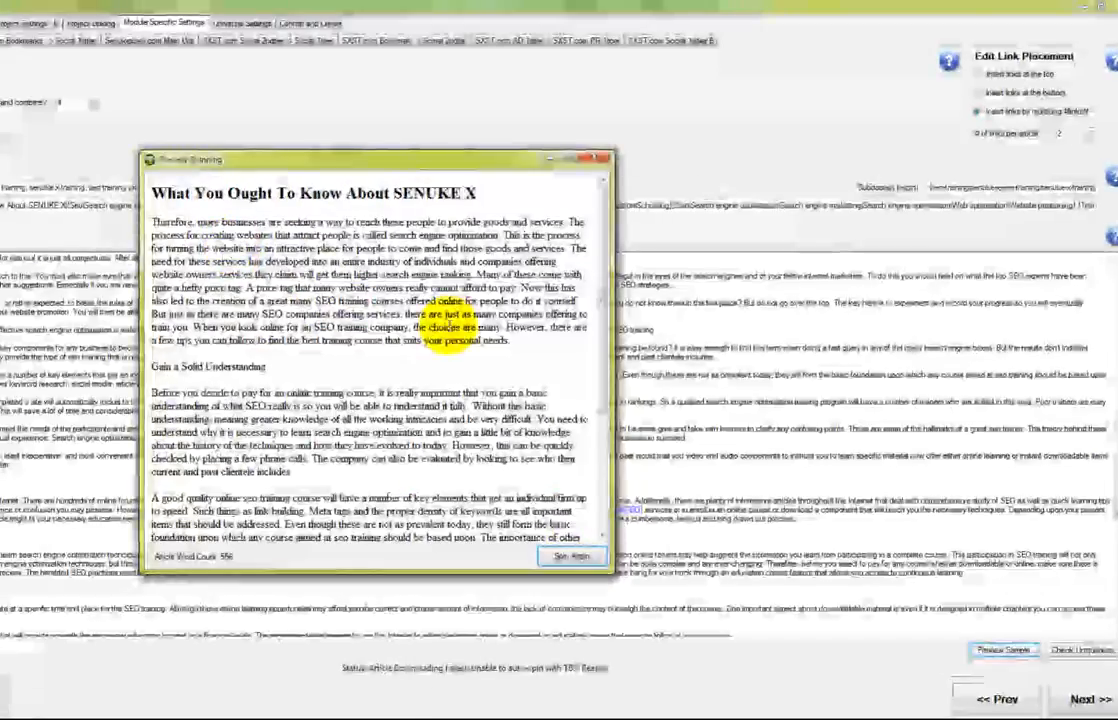
left_click(596, 158)
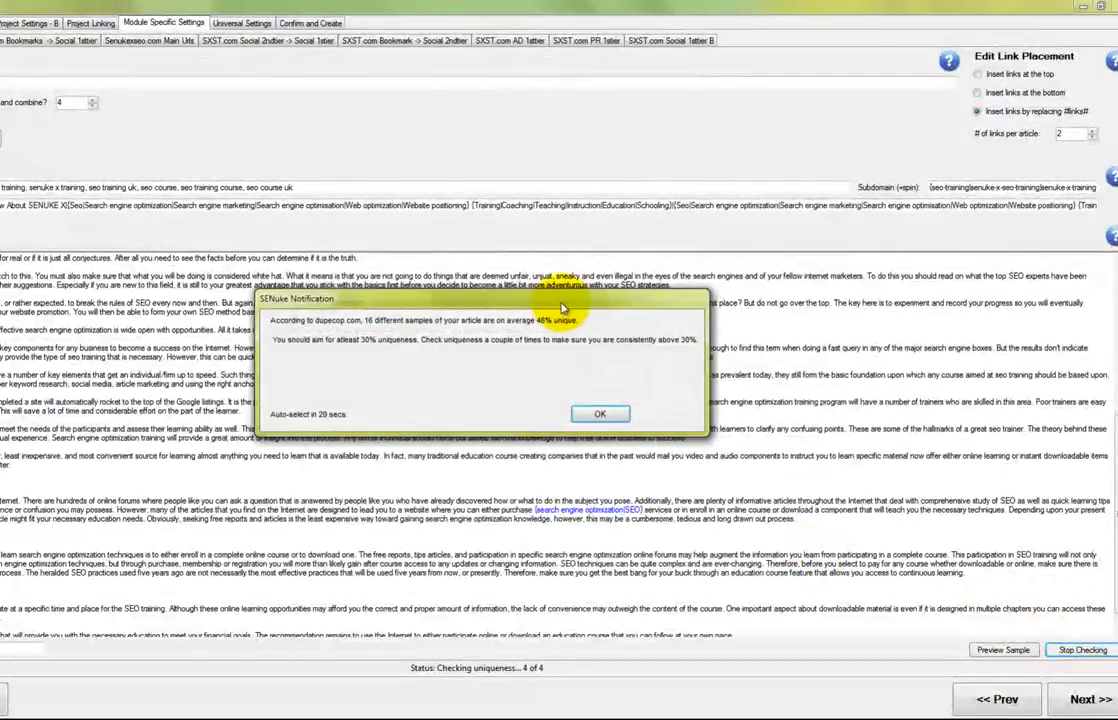
Dismiss the notice reporting 16 samples averaging 46% unique
left_click_drag(562, 305, 407, 302)
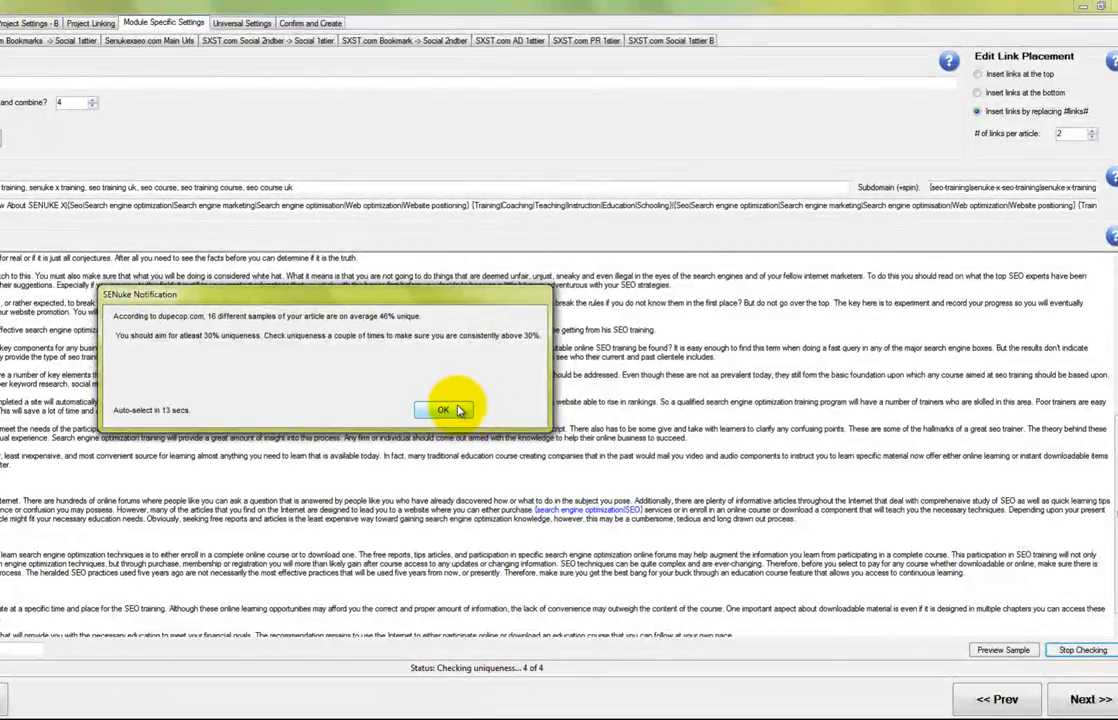
left_click(444, 410)
Review the 559-word spun preview, close it, and advance to the bookmarks module
left_click(998, 651)
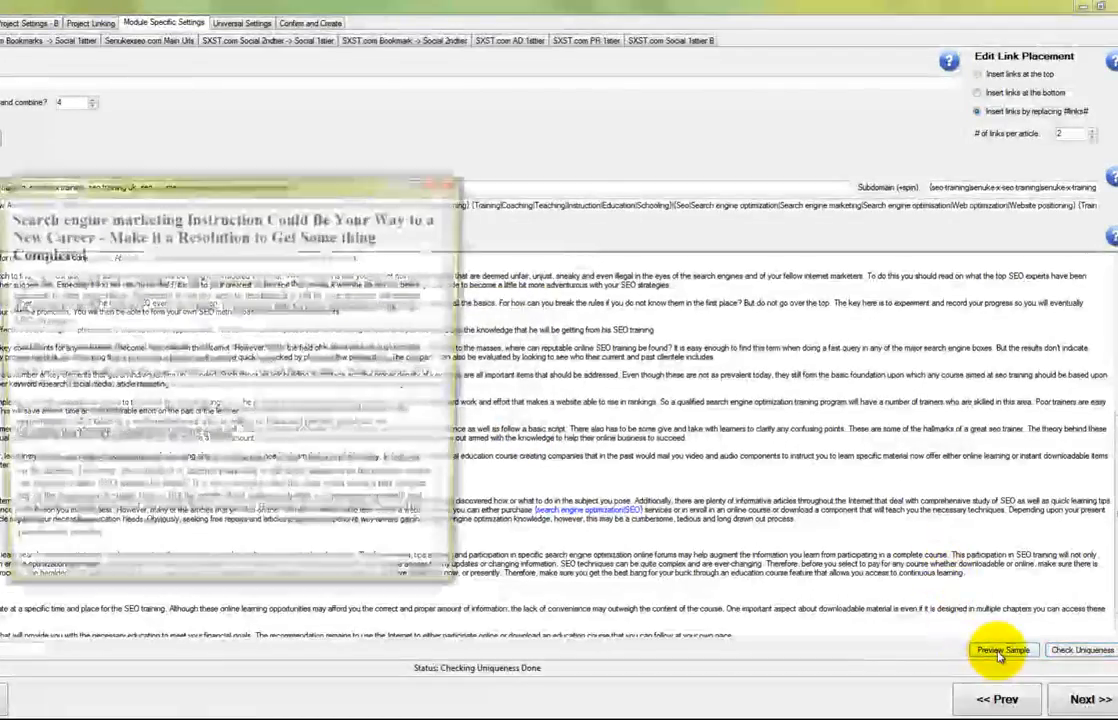
left_click_drag(428, 190, 499, 150)
left_click_drag(583, 279, 600, 430)
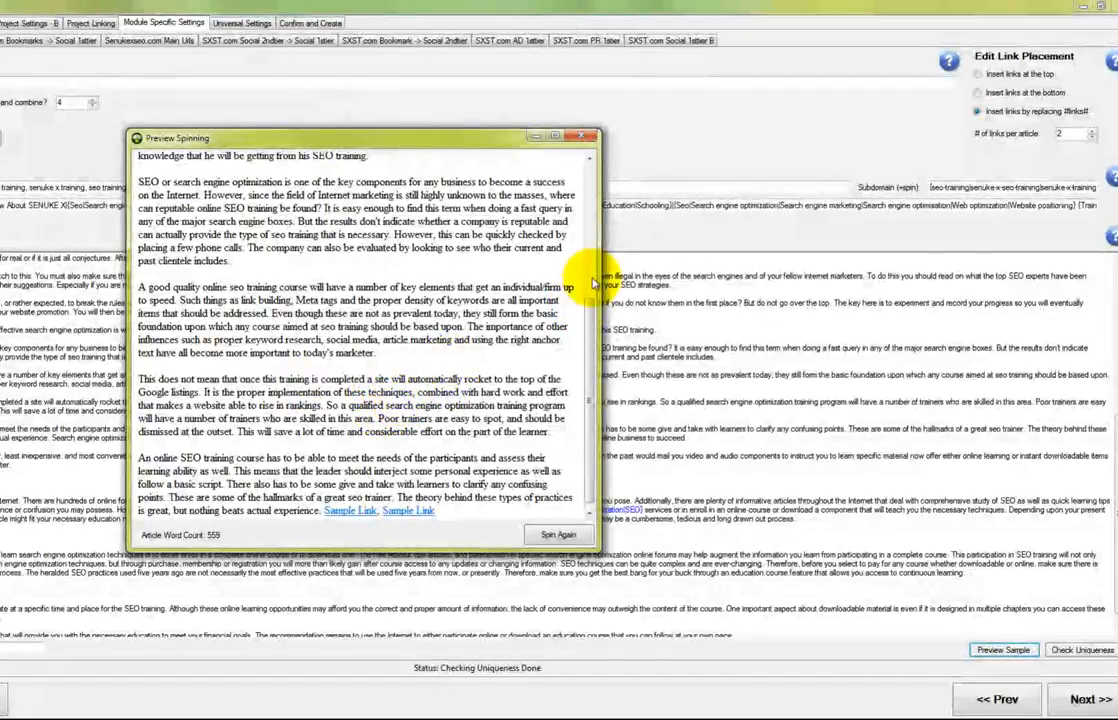
scroll(594, 284, "up", 10)
left_click_drag(592, 282, 562, 418)
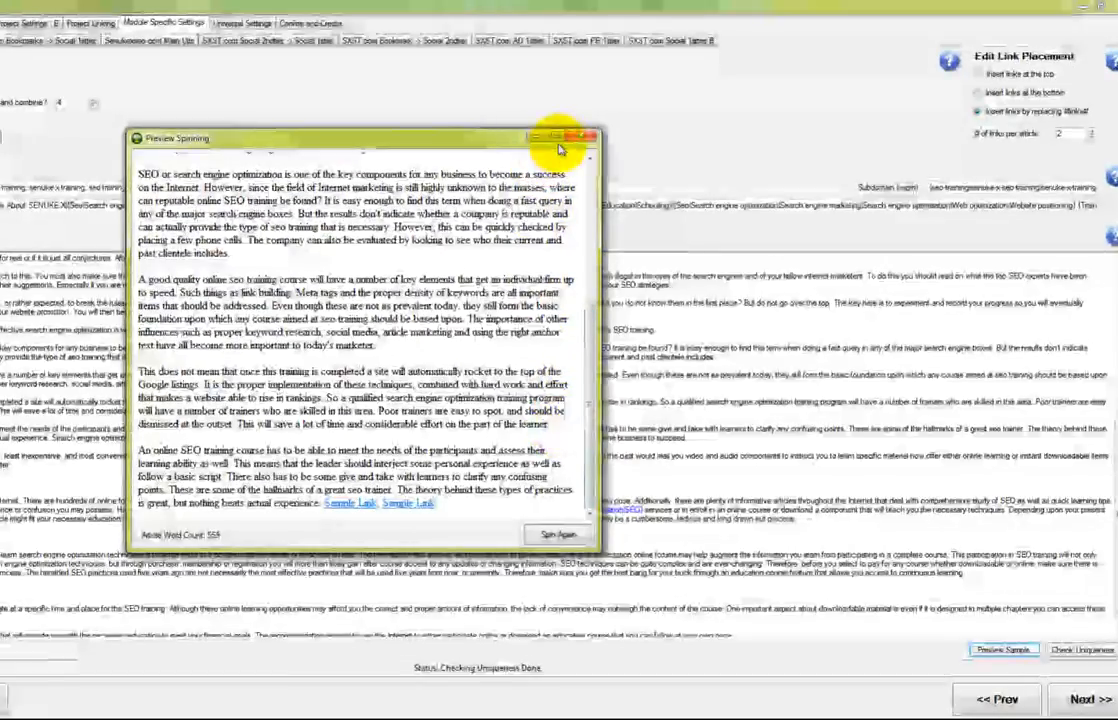
left_click(587, 134)
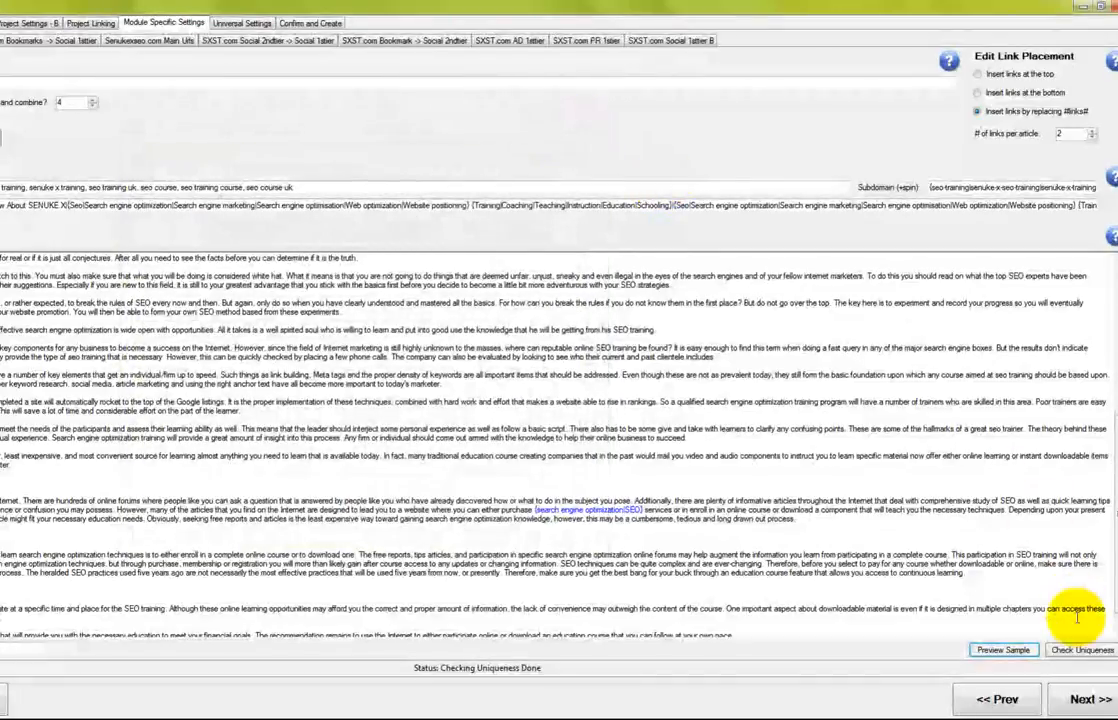
left_click(1084, 698)
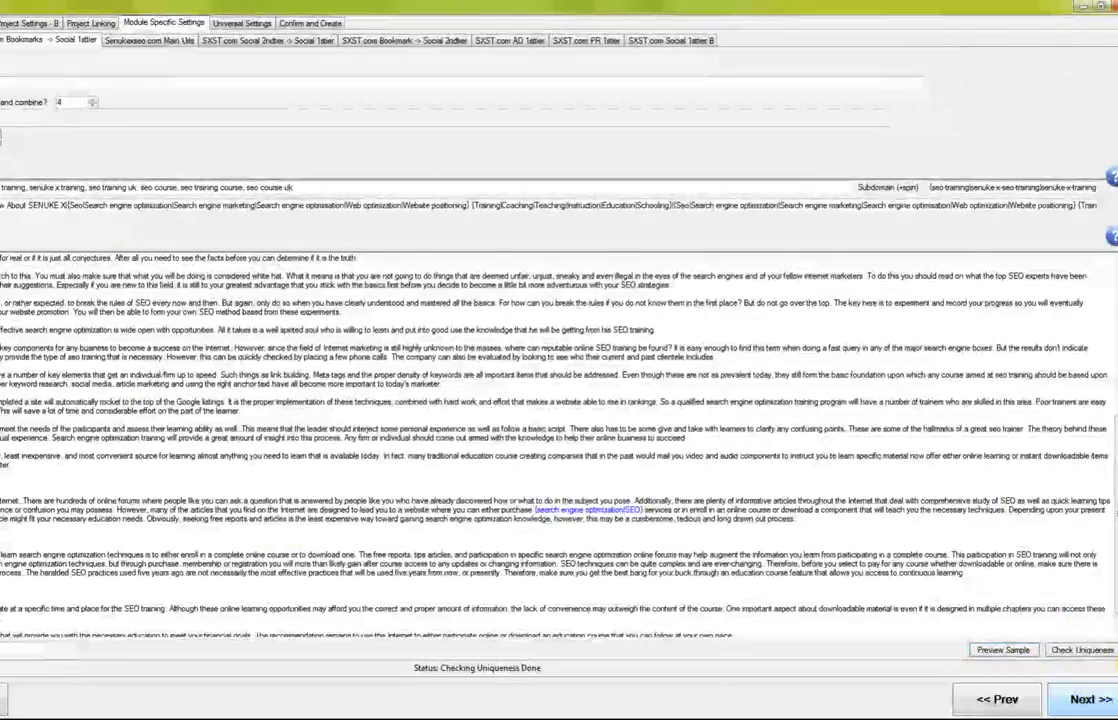
Paste a bookmark description, clear the old title, and auto-spin the description
left_click(1088, 698)
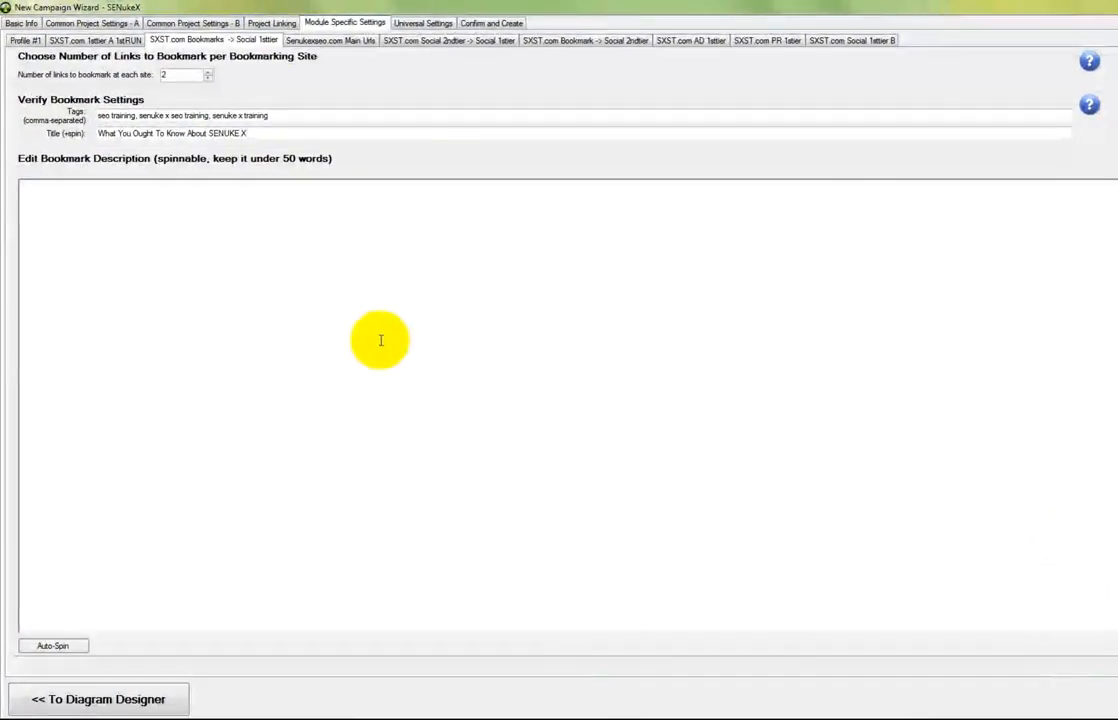
left_click(353, 318)
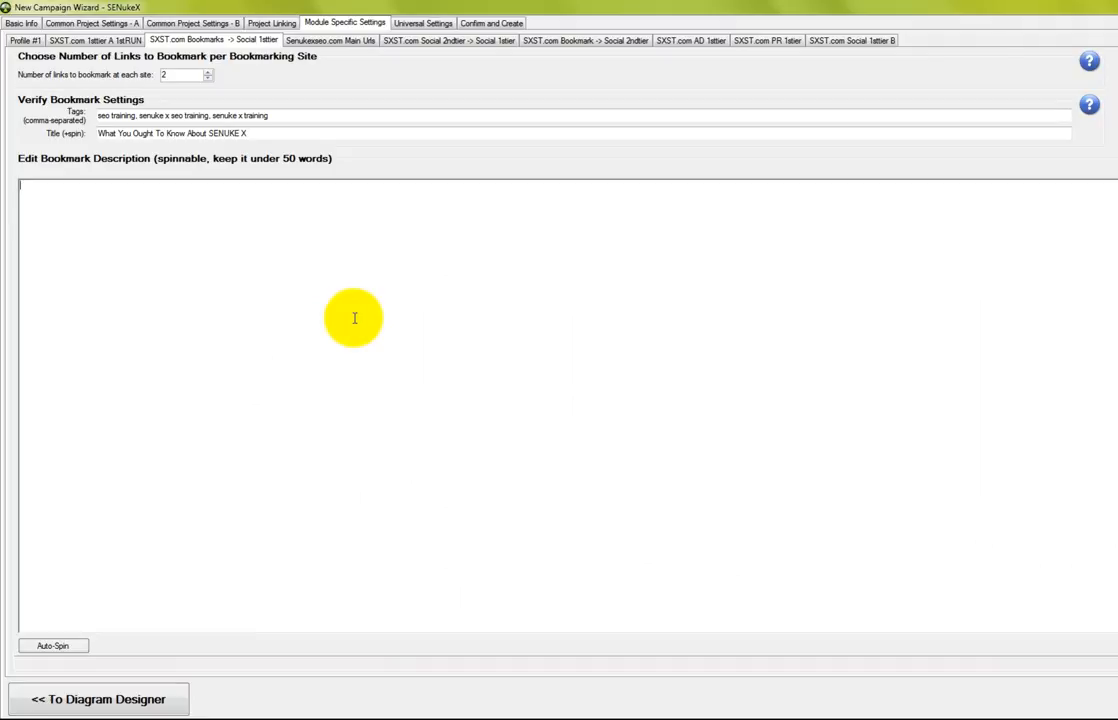
type("I have bookmarked this site and I have wanted to learn more about search engine optimization. Where can I find such information?")
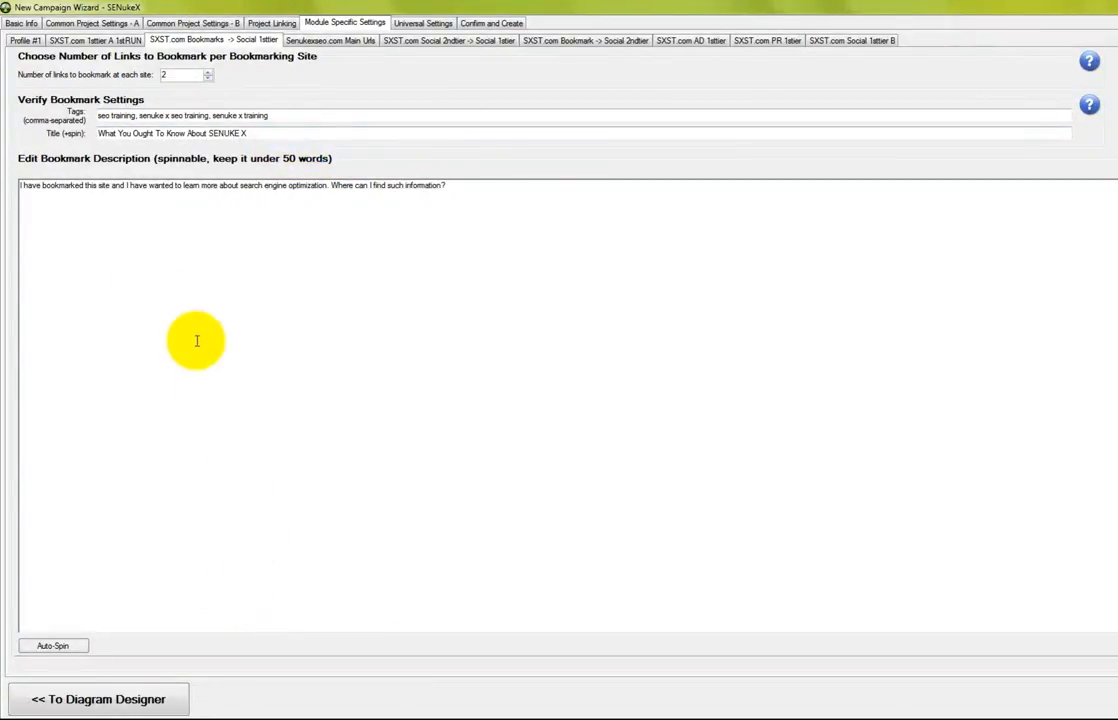
left_click_drag(250, 133, 67, 130)
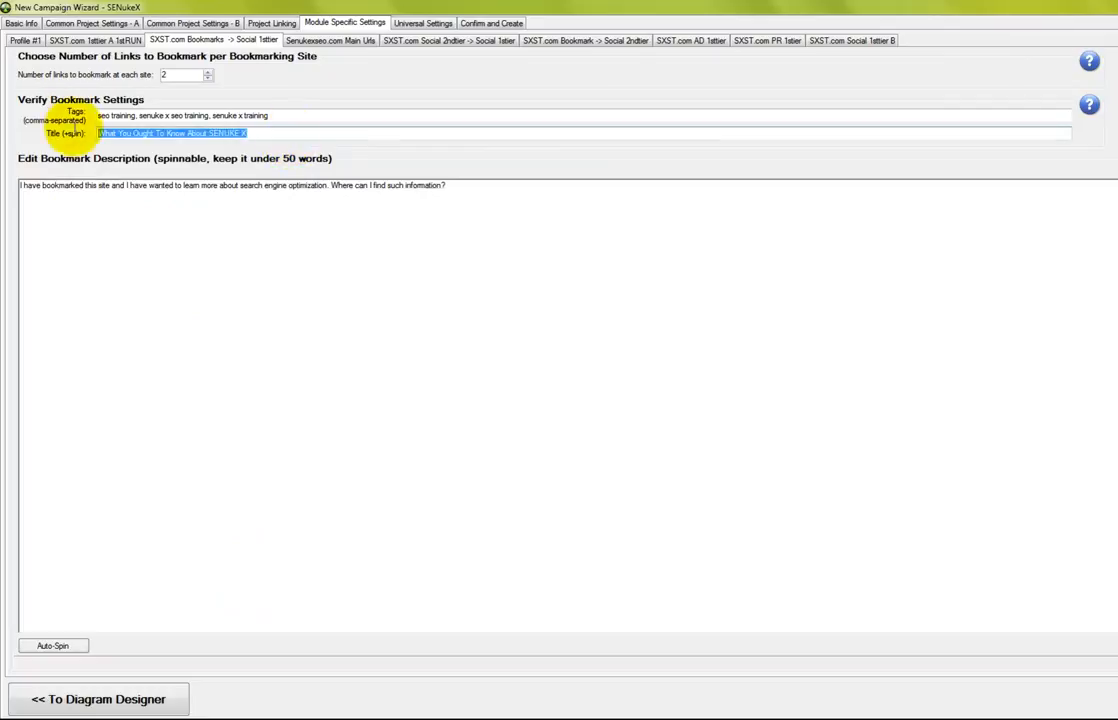
key("BackSpace")
left_click(493, 200)
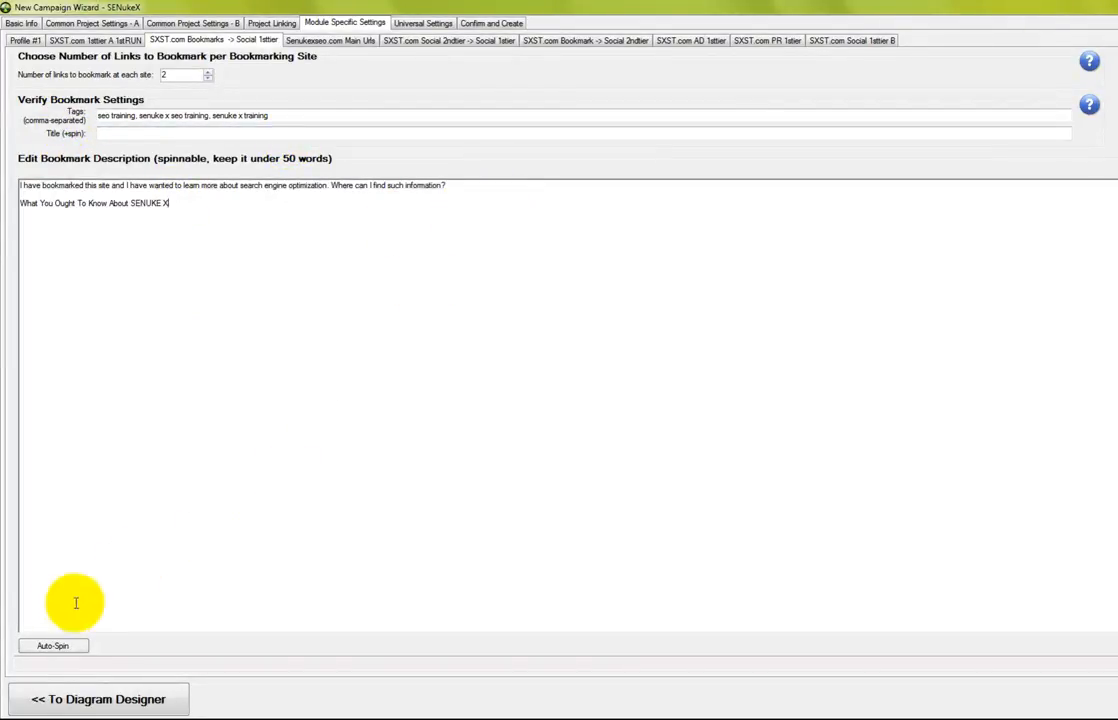
left_click(45, 646)
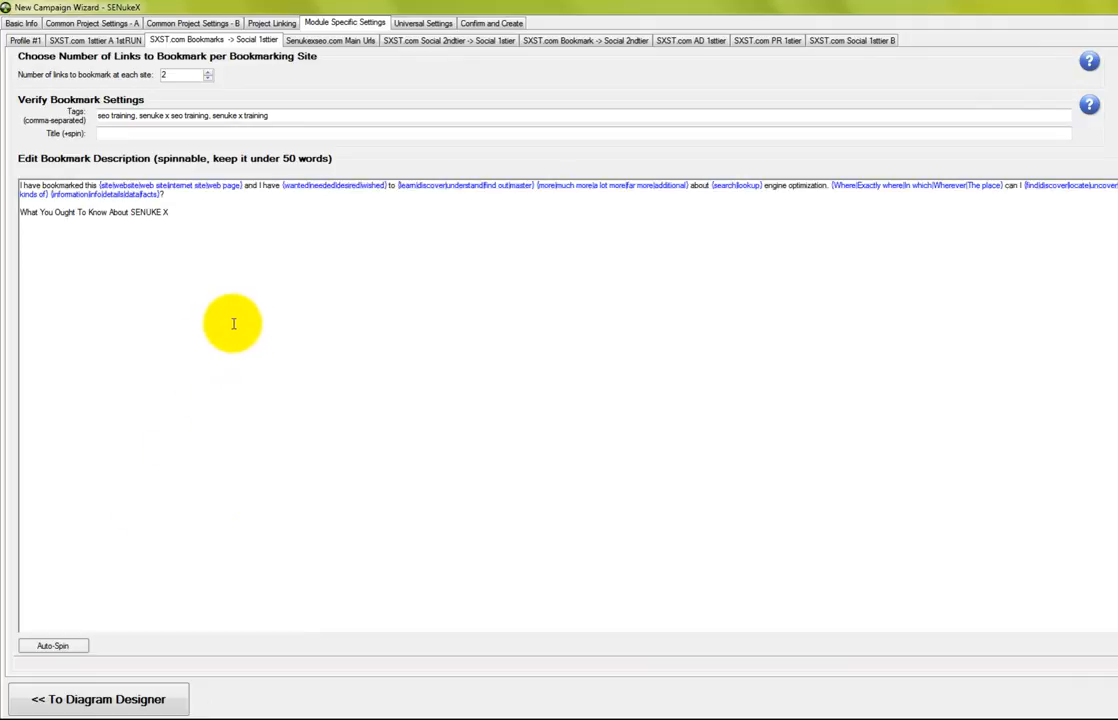
Auto-spin a new title line and move 'What I have {Learned|Discovered|Realized} About…' into Title
left_click_drag(191, 223, 32, 227)
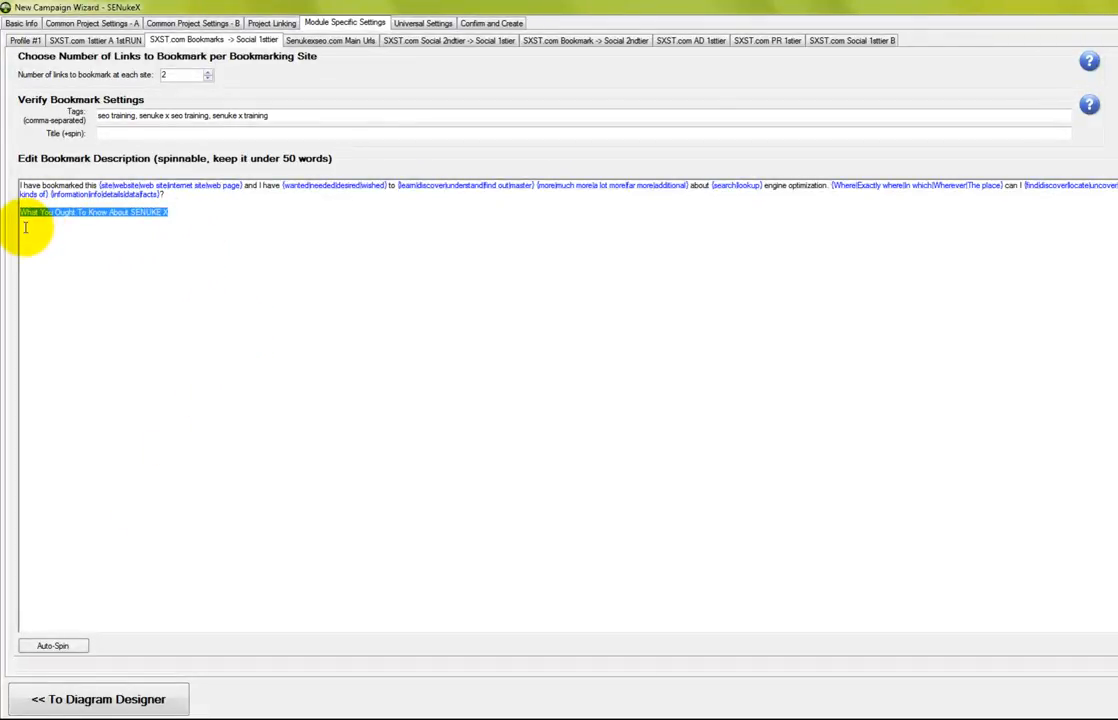
type("W")
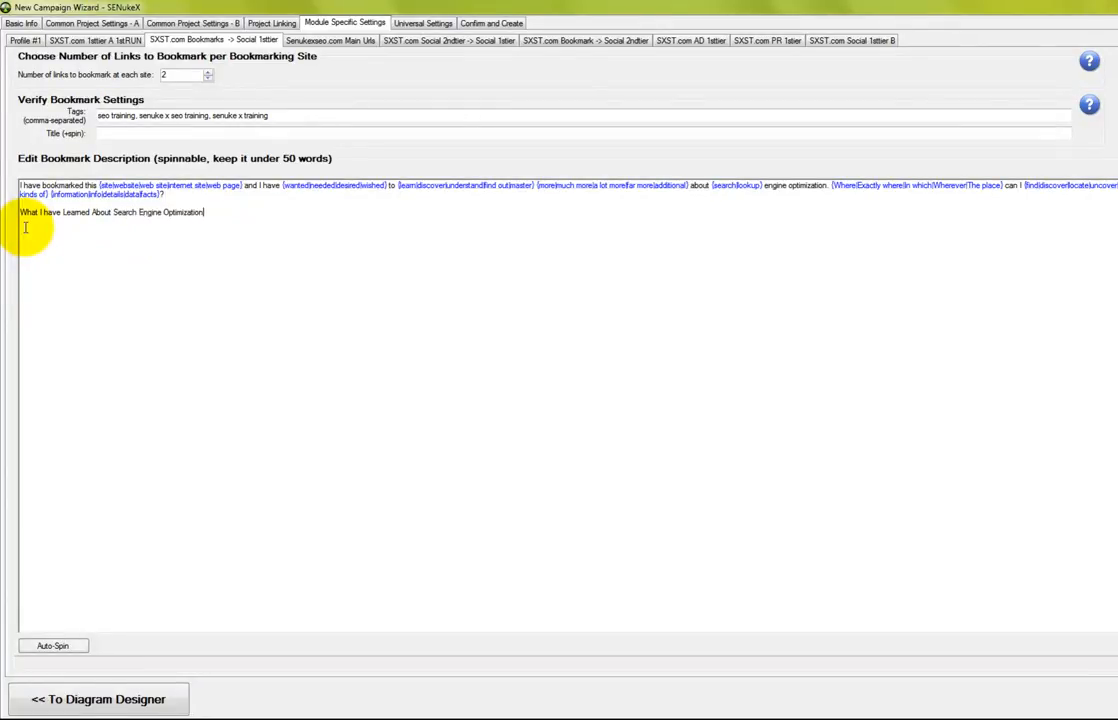
left_click(67, 647)
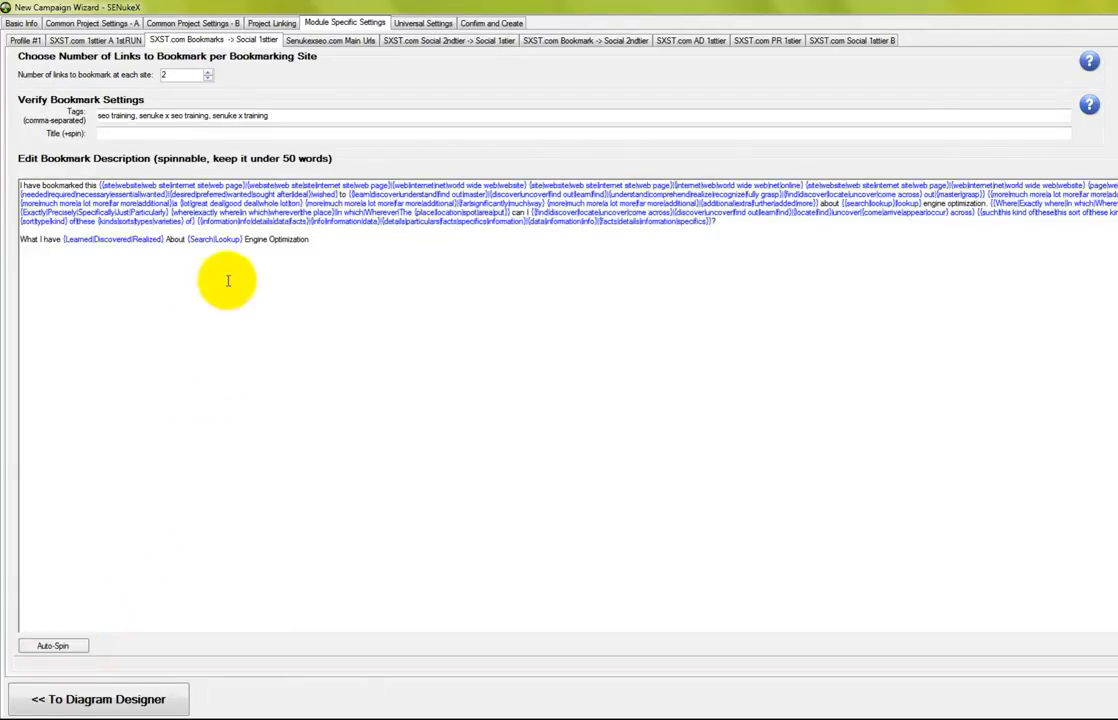
left_click_drag(312, 241, 10, 274)
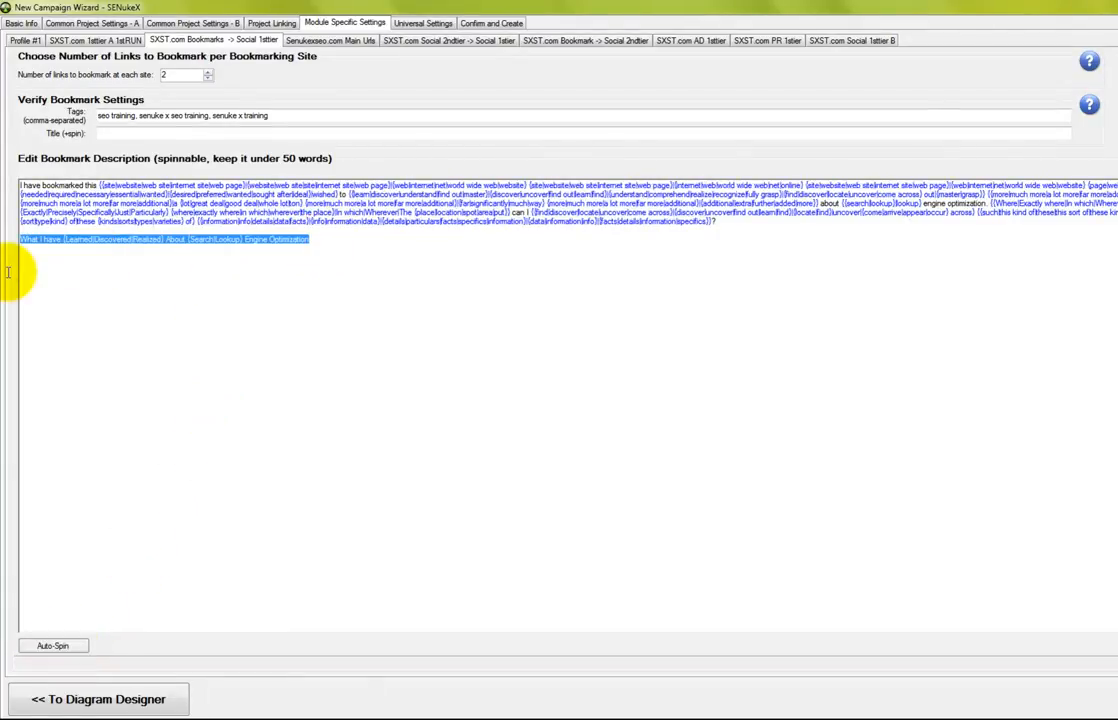
key("ctrl+x")
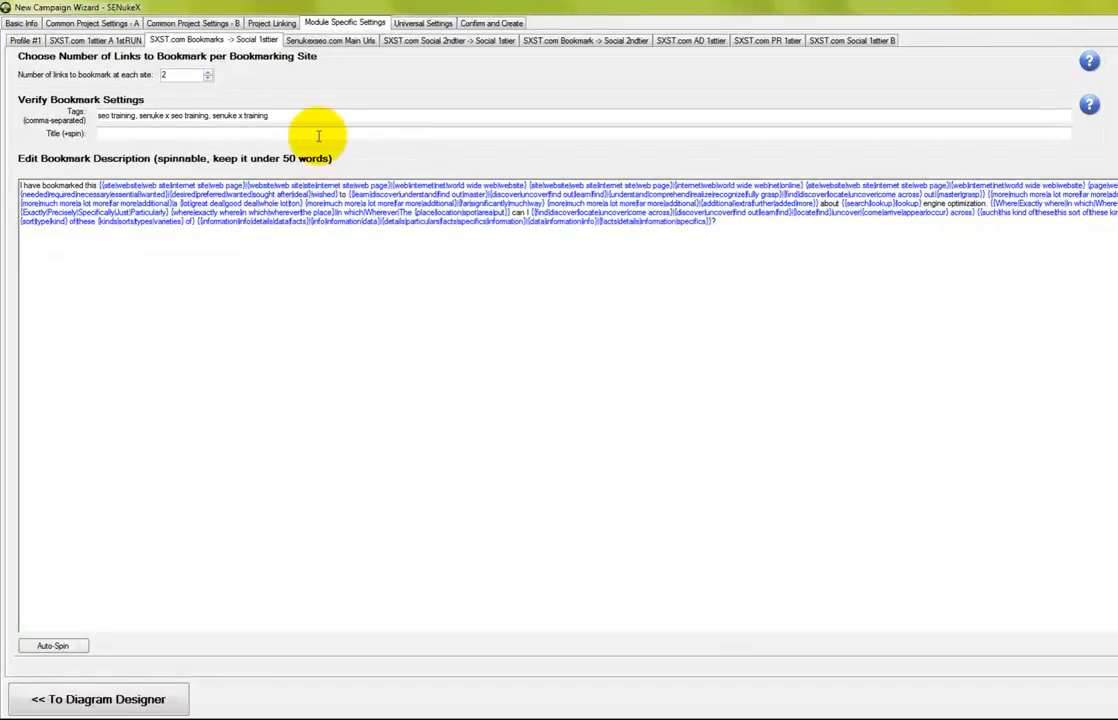
left_click(320, 133)
key("ctrl+v")
left_click(656, 251)
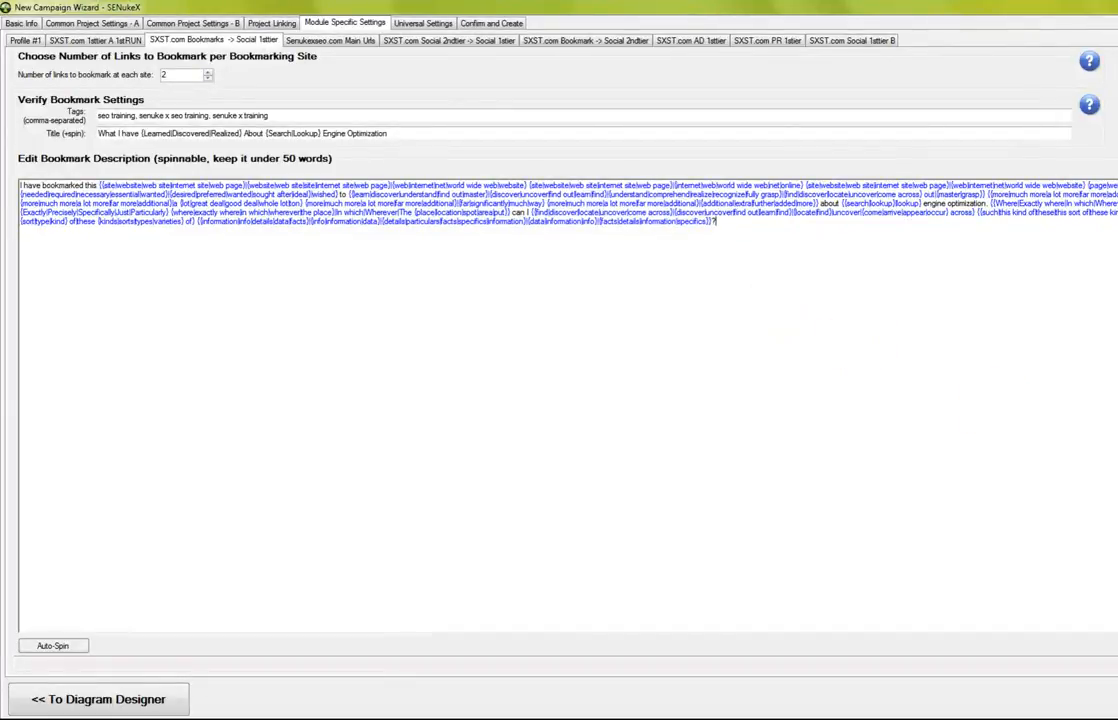
key("ctrl+Tab")
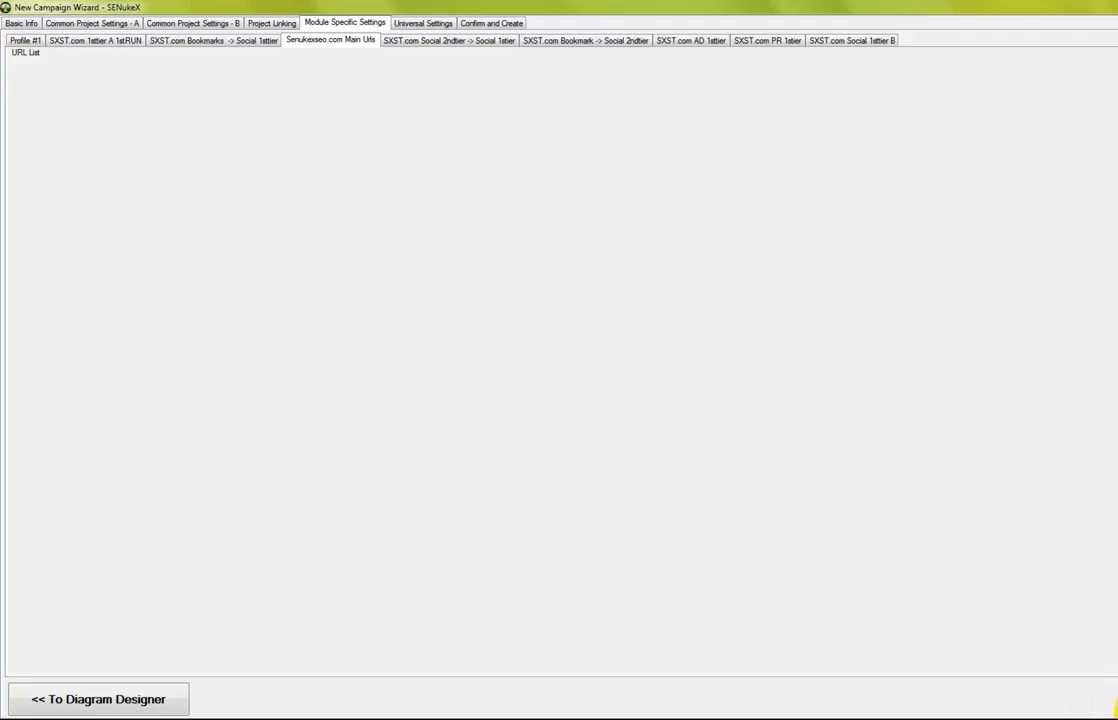
Dismiss the unhandled error and show the Social 2ndtier module's article settings
key("ctrl+Tab")
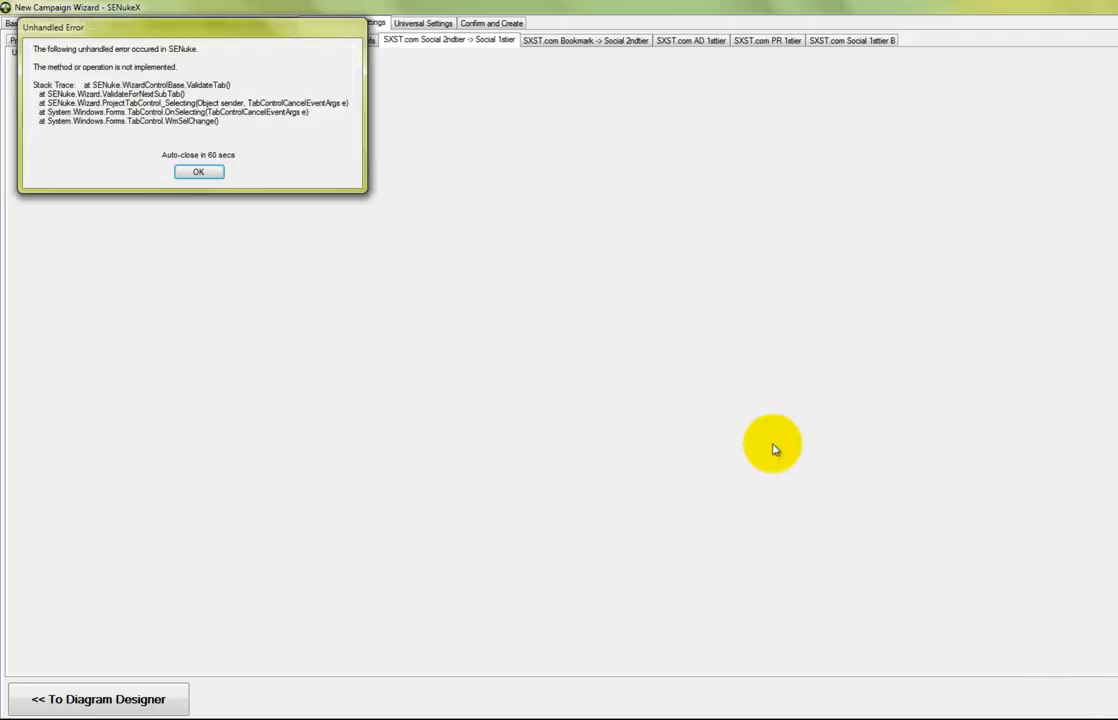
left_click_drag(194, 34, 336, 116)
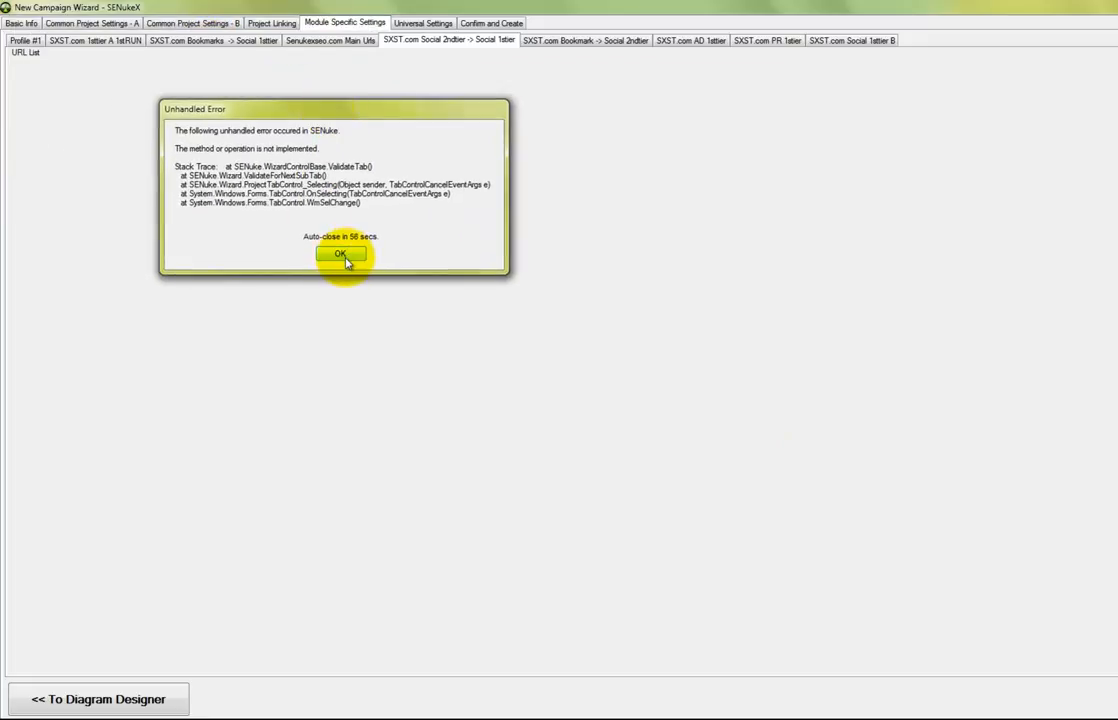
left_click(344, 257)
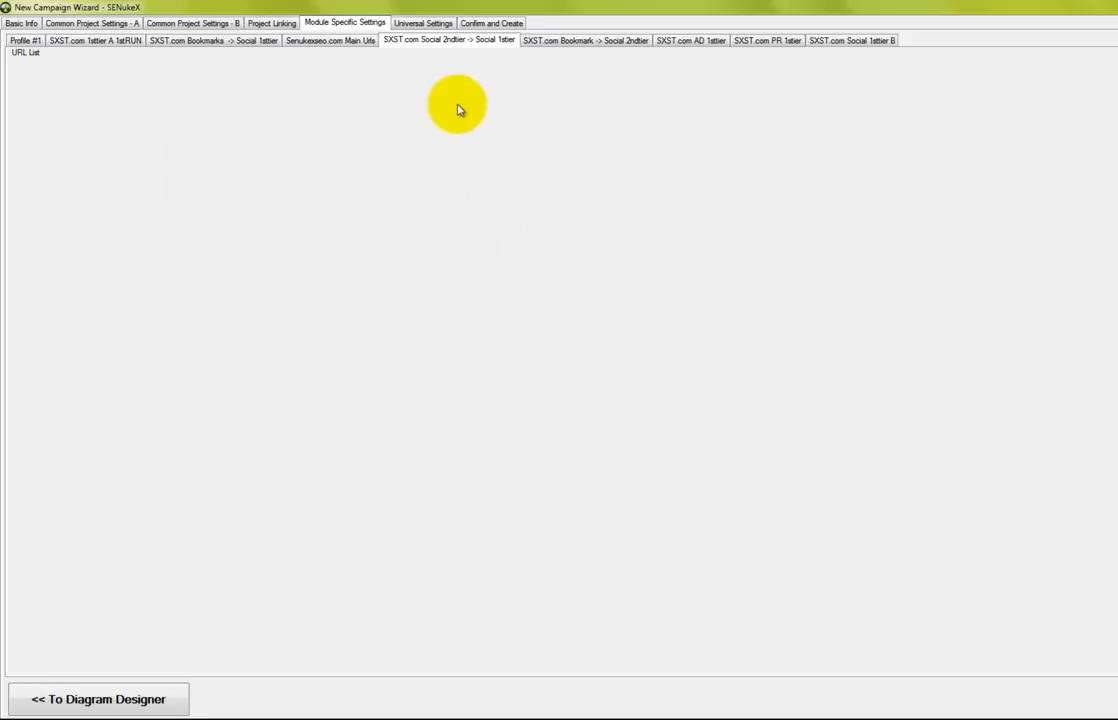
left_click(591, 46)
left_click(505, 45)
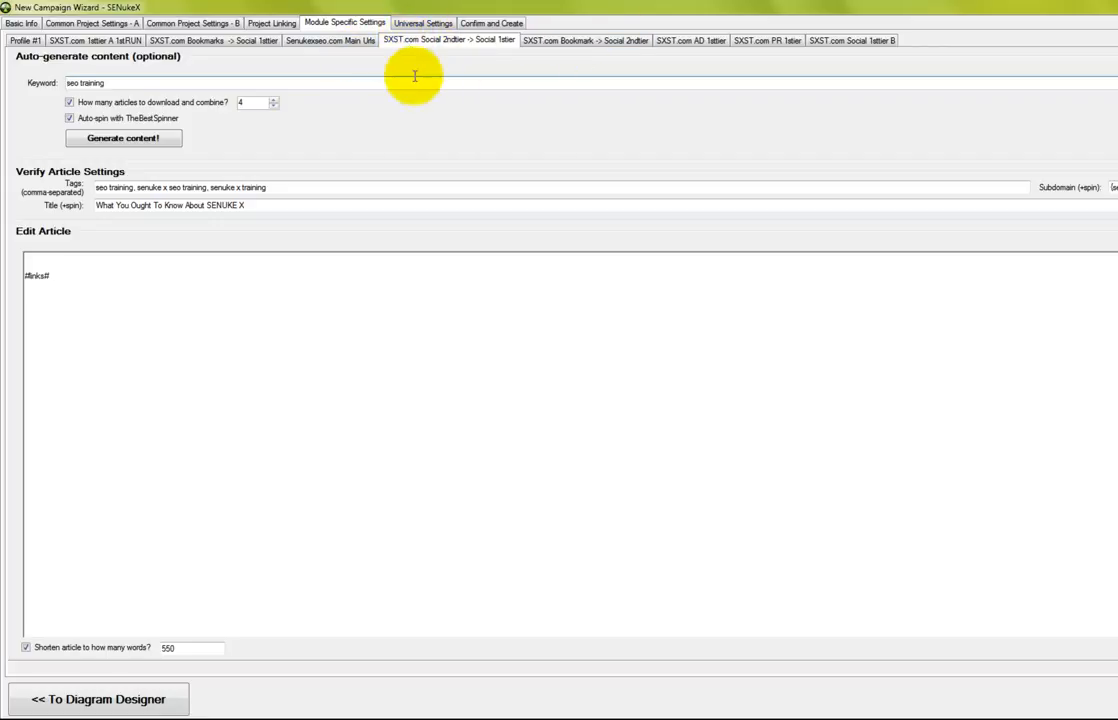
Paste the prepared article over the #links# placeholder and add {basic|search engine optimization} spintax
left_click_drag(125, 83, 66, 85)
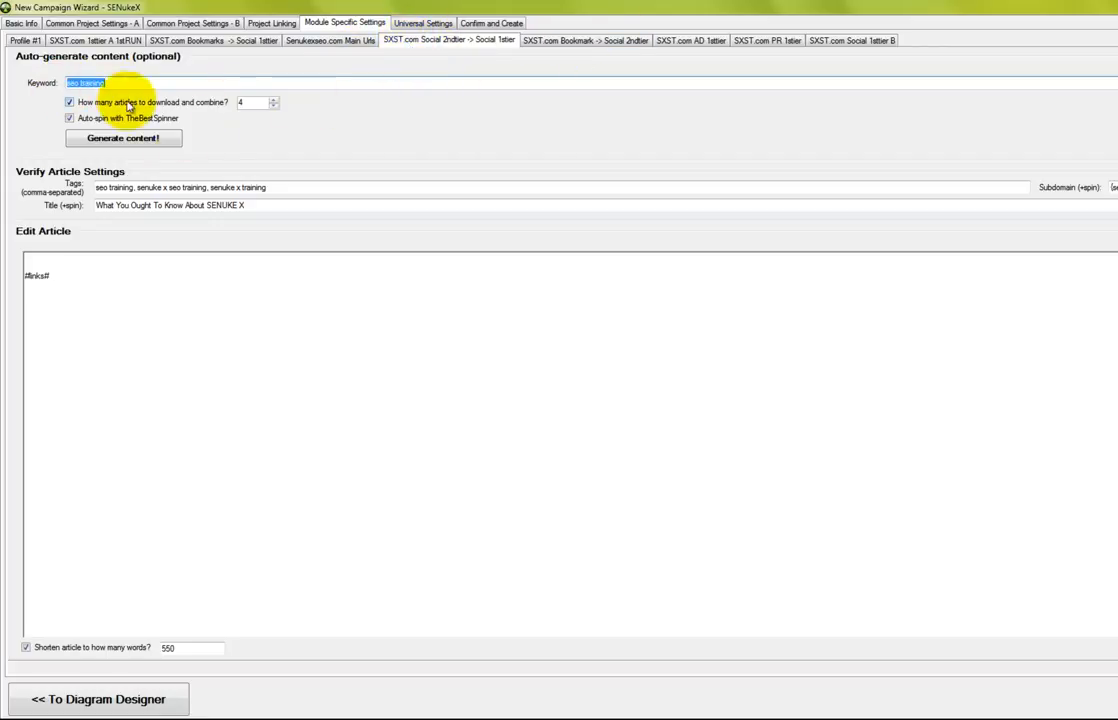
left_click_drag(107, 297, 7, 242)
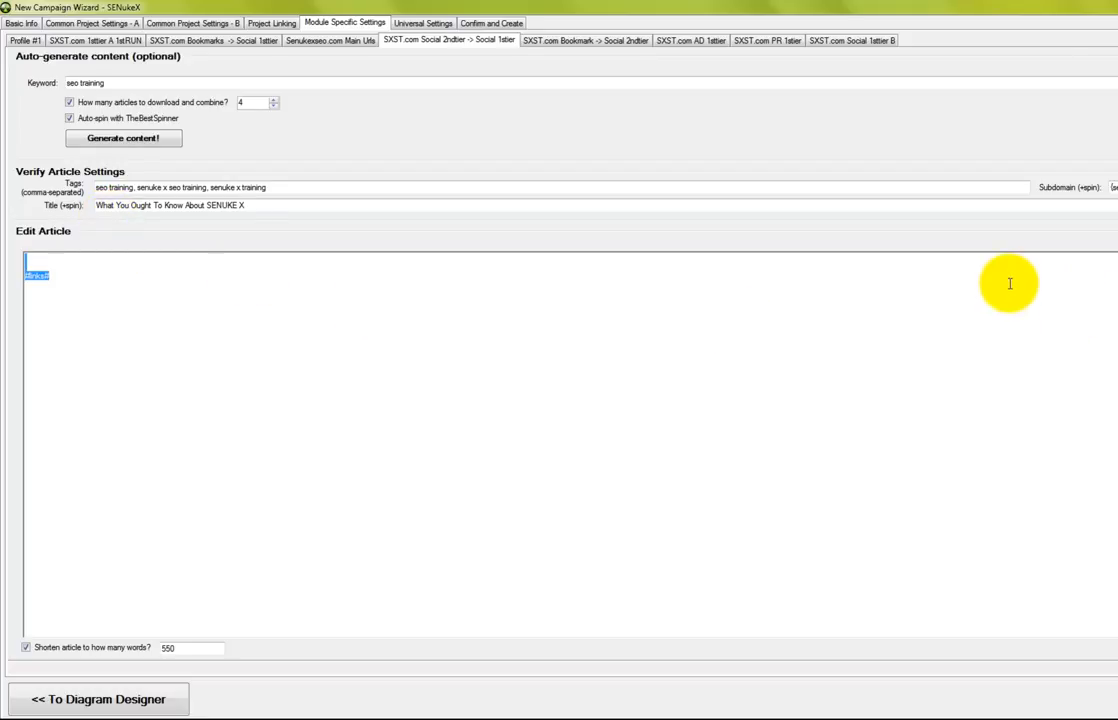
key("ctrl+v")
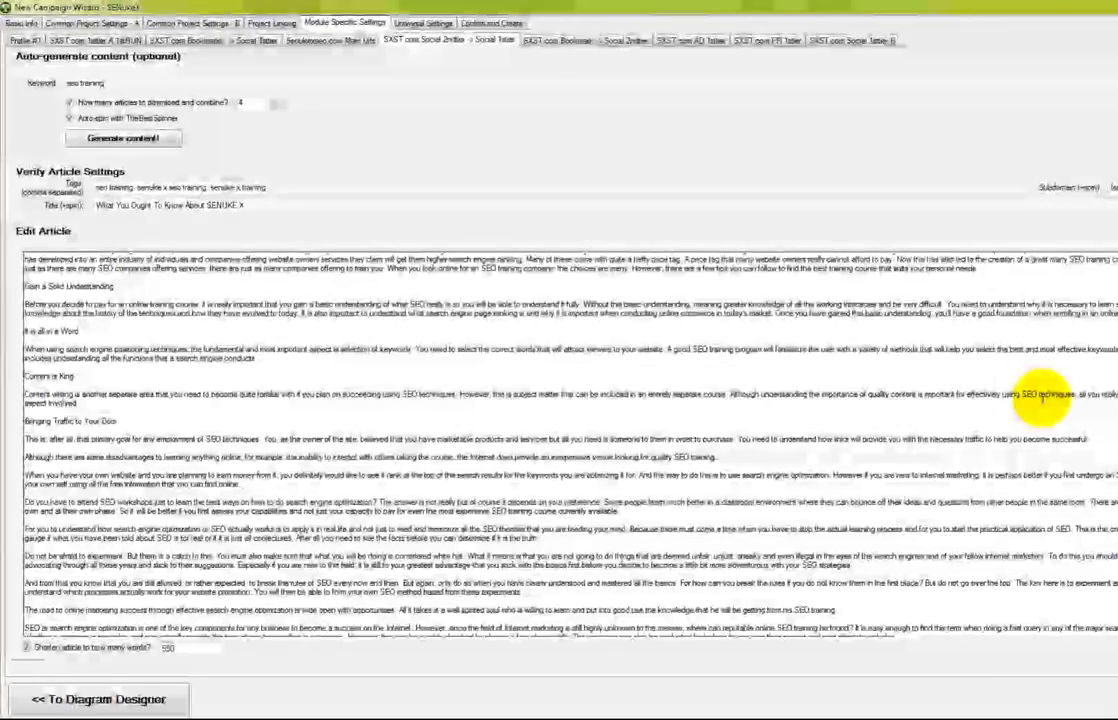
type("{ba")
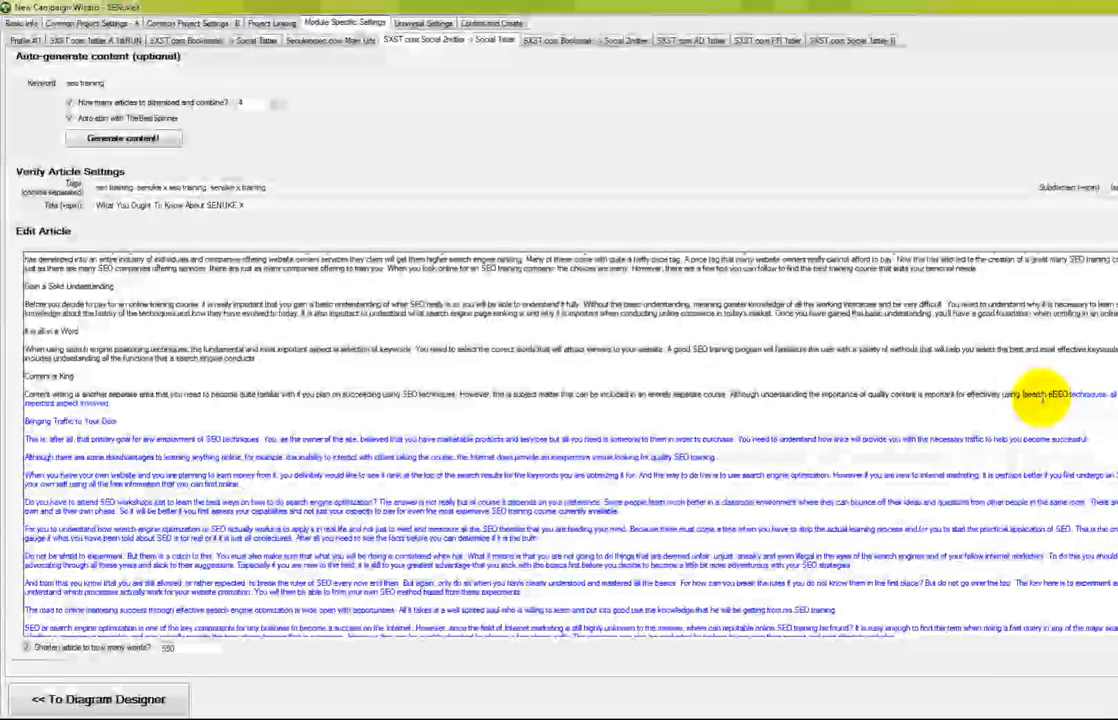
type("sic|search engine opt")
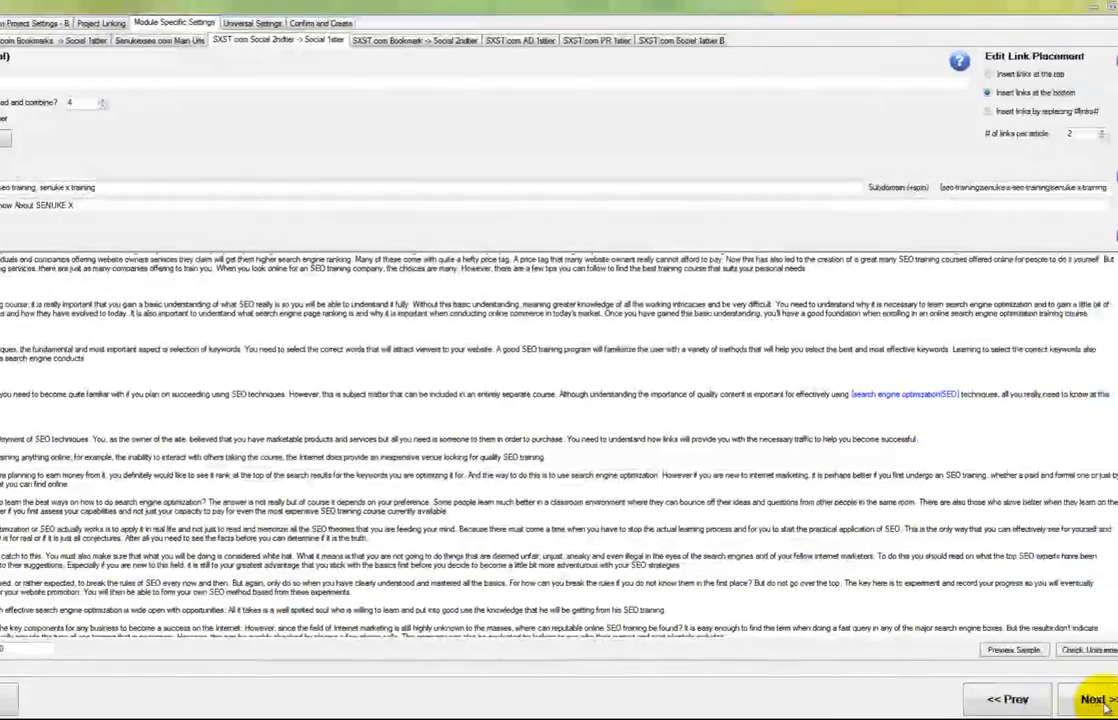
Preview the 550-word spun sample, close it, and advance to the next module
left_click(1012, 650)
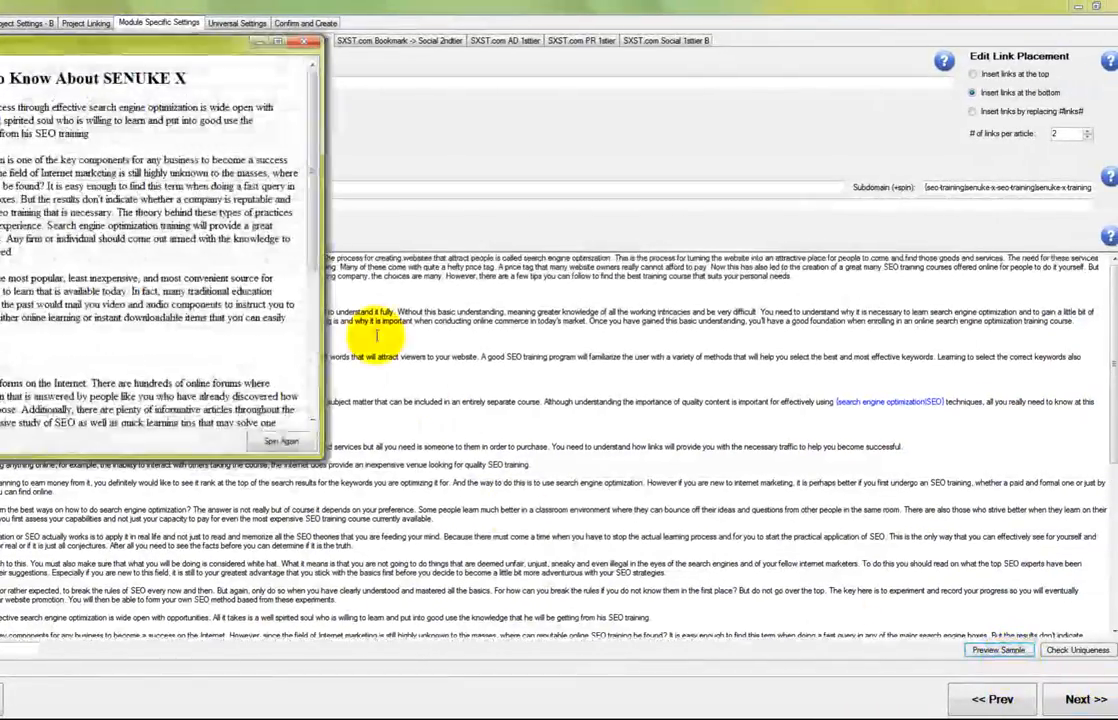
left_click_drag(178, 42, 501, 103)
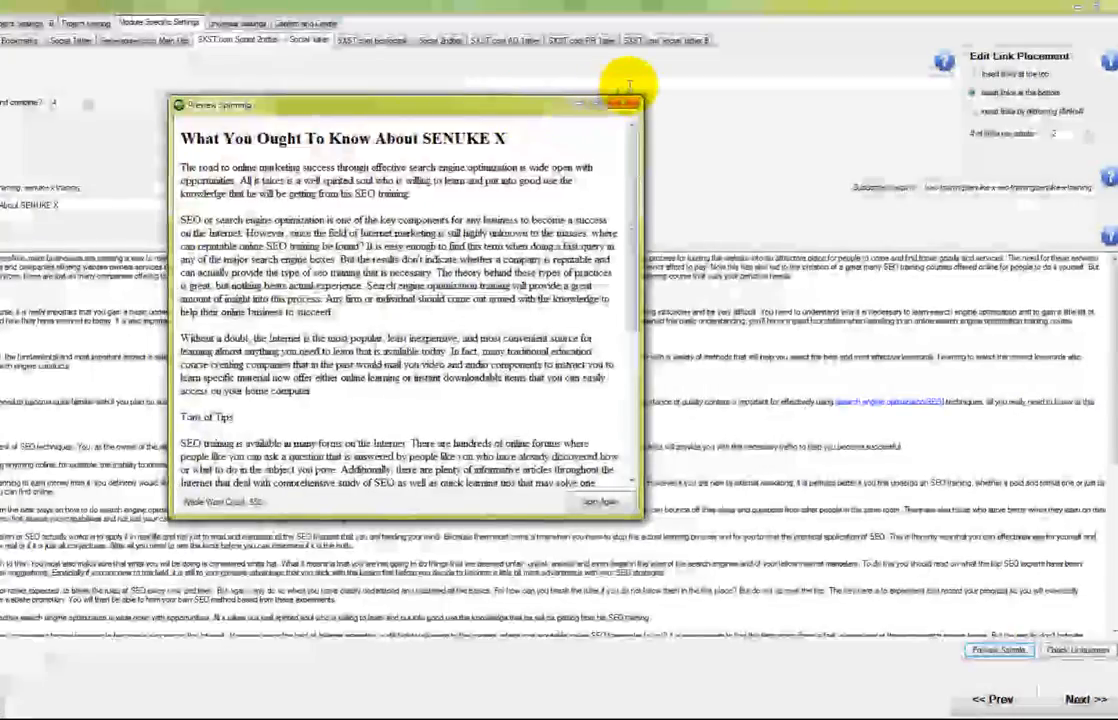
left_click(627, 103)
left_click(1080, 699)
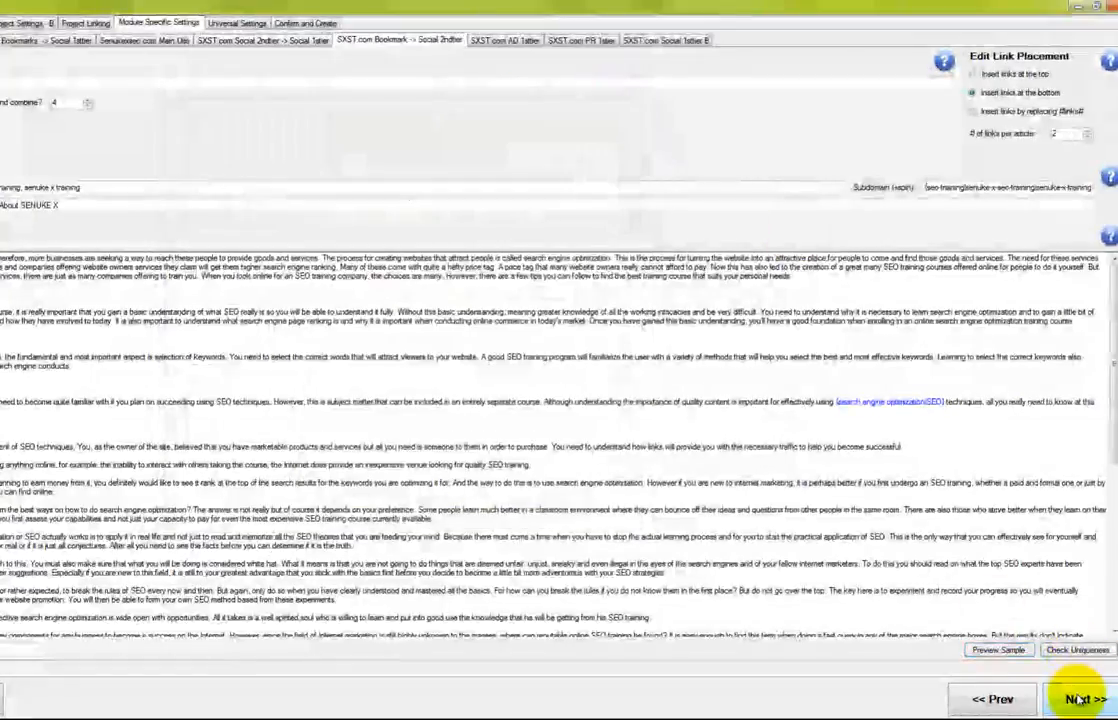
Dismiss the settings warning, write a bookmark description about learning SEO, and auto-spin it
mouse_move(1110, 238)
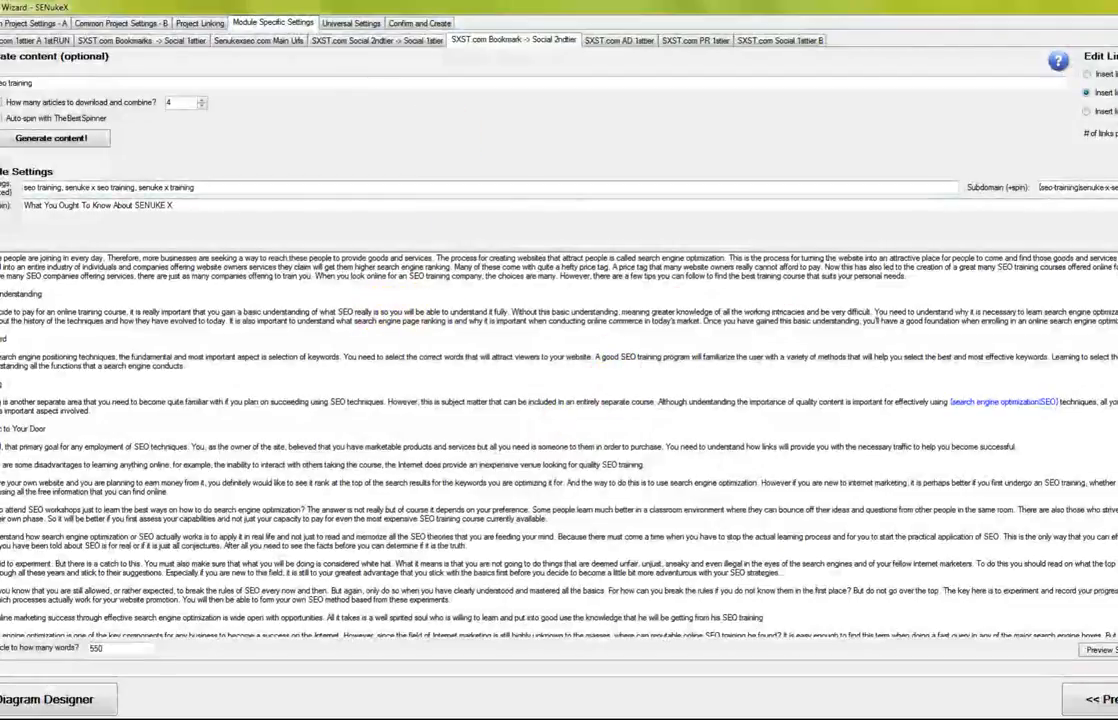
left_click(605, 41)
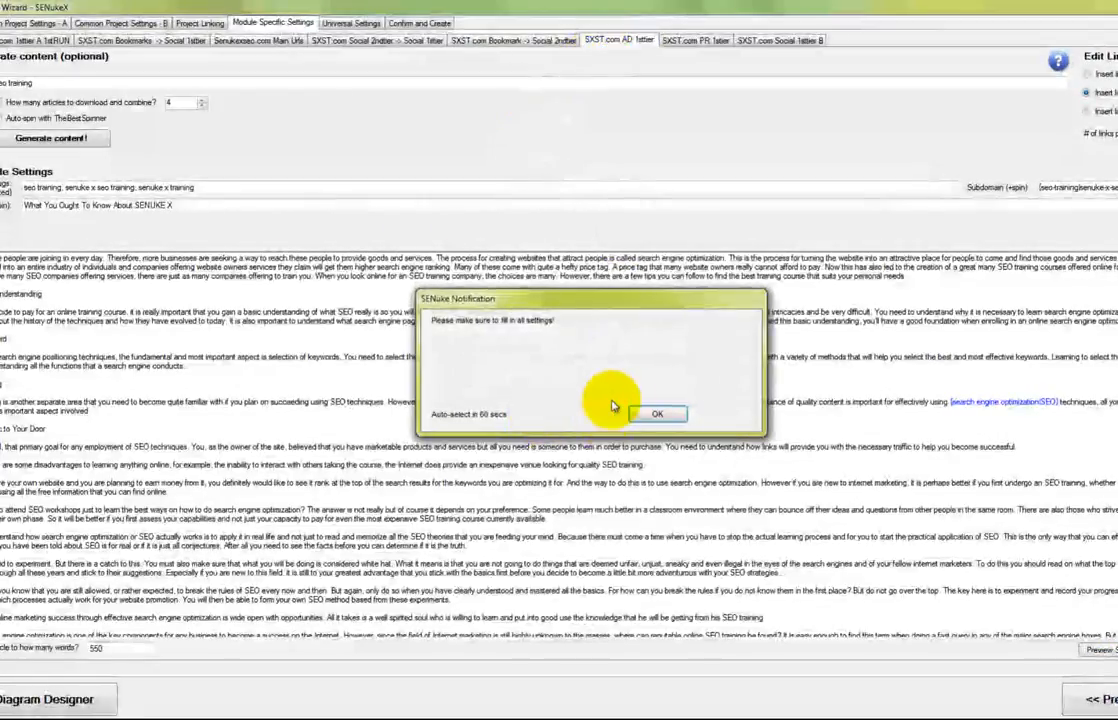
left_click(657, 413)
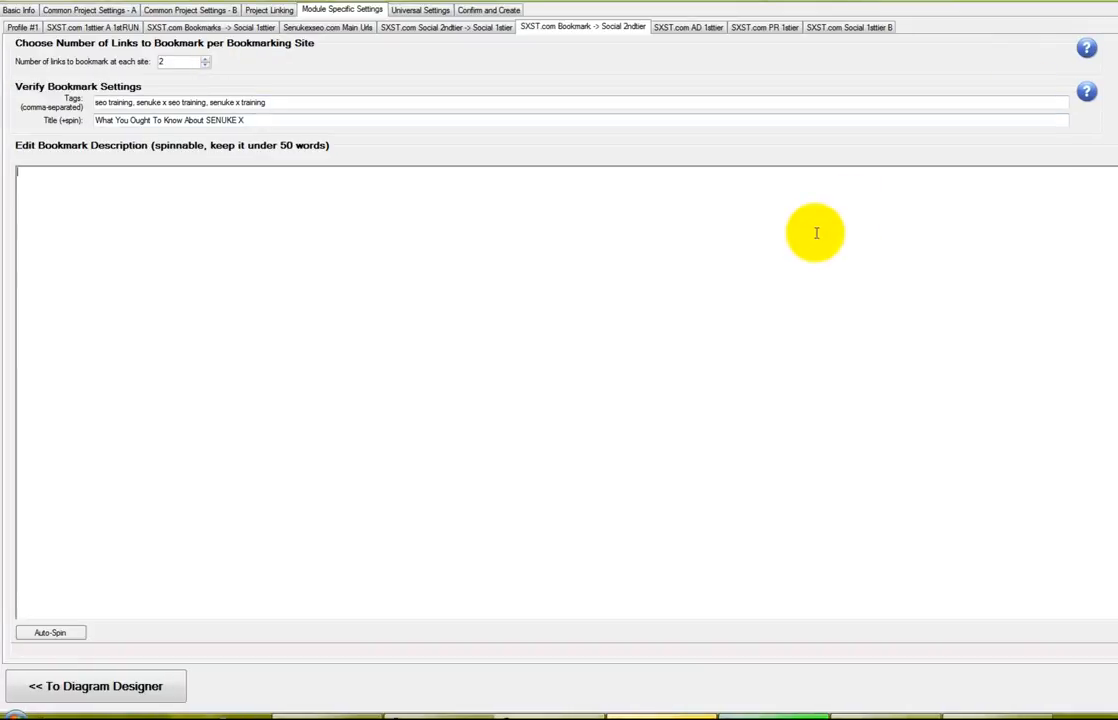
left_click(816, 233)
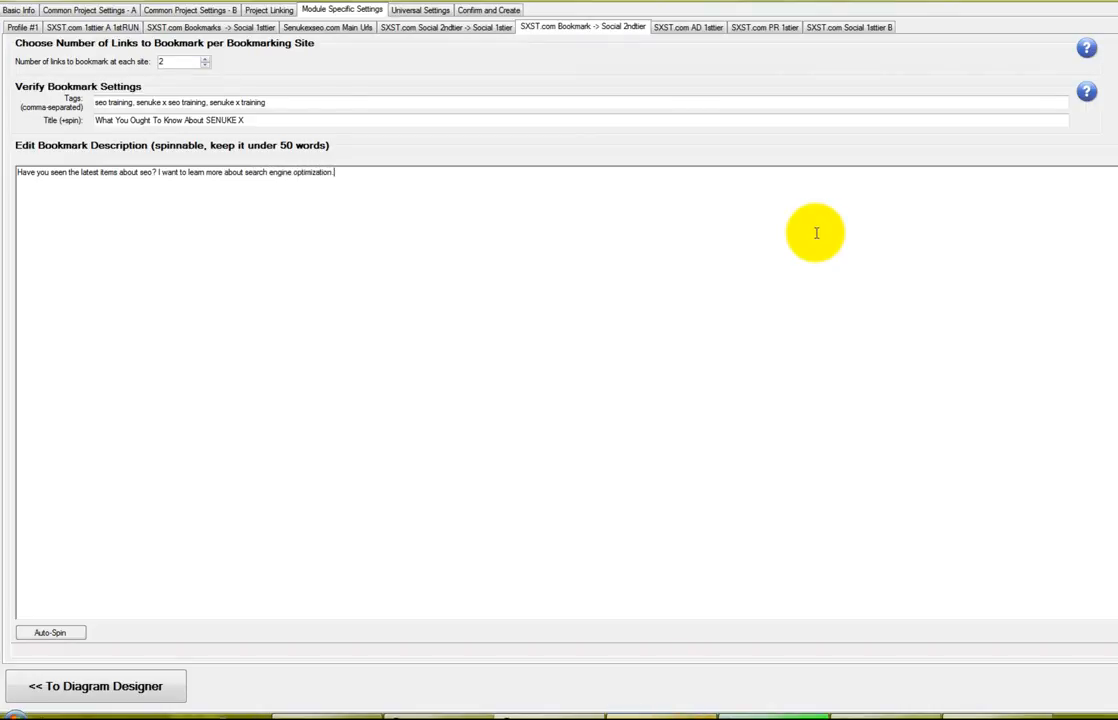
left_click(52, 634)
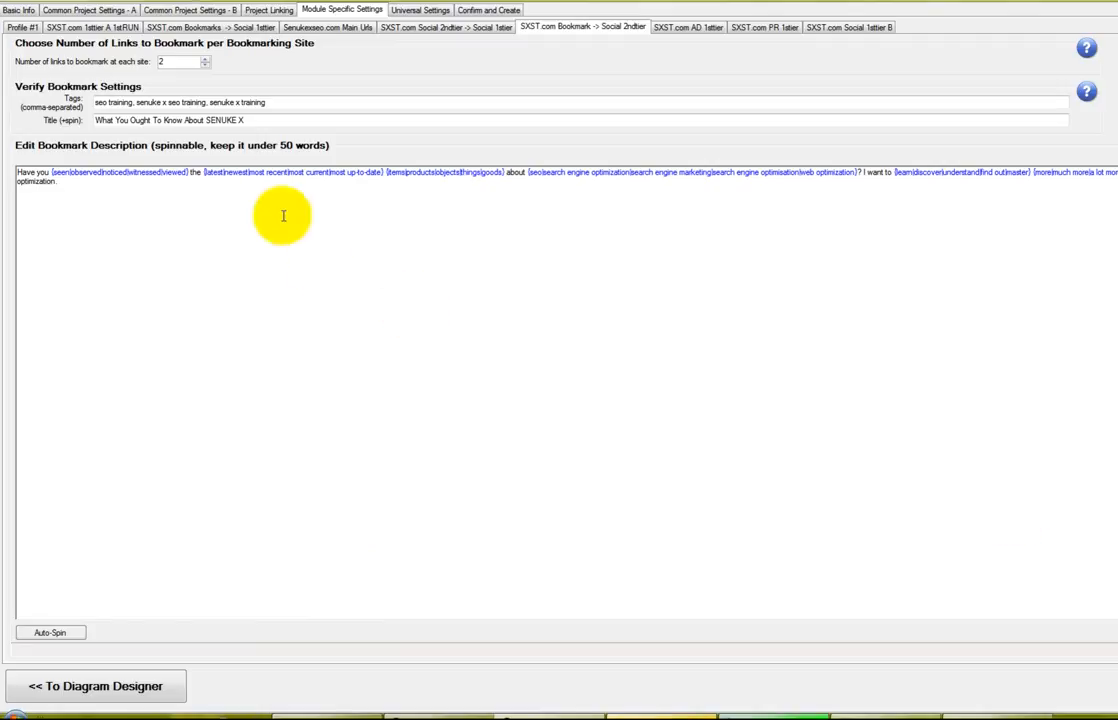
Retype the bookmark title starting with 'This' and copy it onto a new description line
left_click_drag(288, 119, 2, 141)
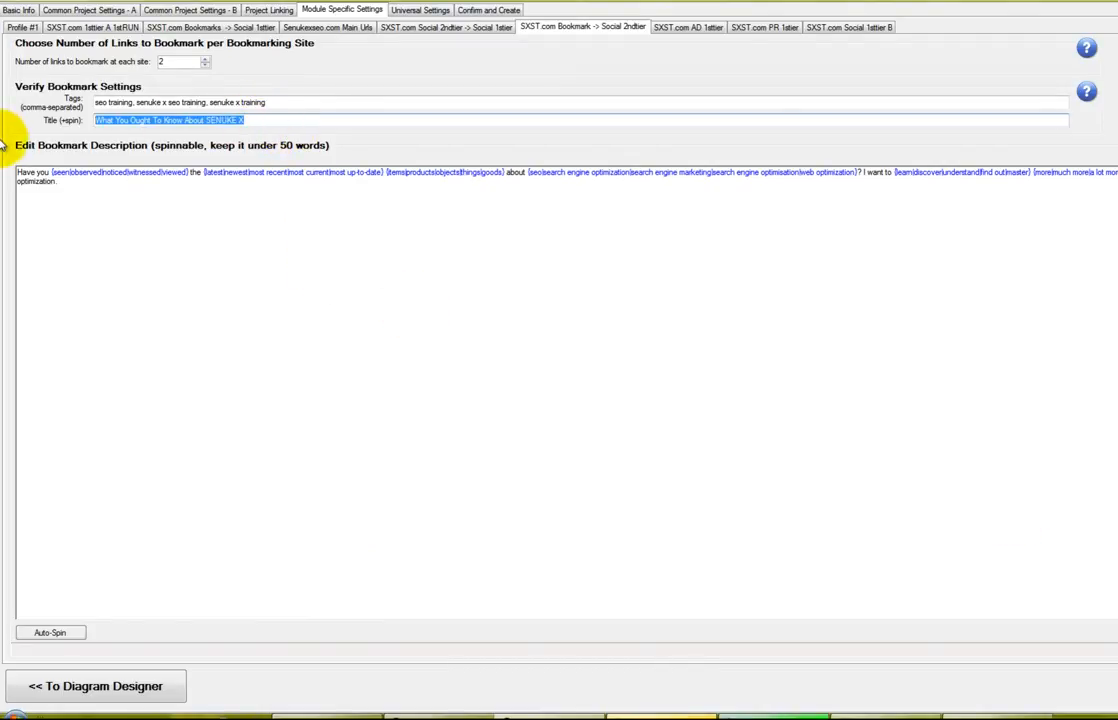
type("This is what I have learned in the past few days about seo")
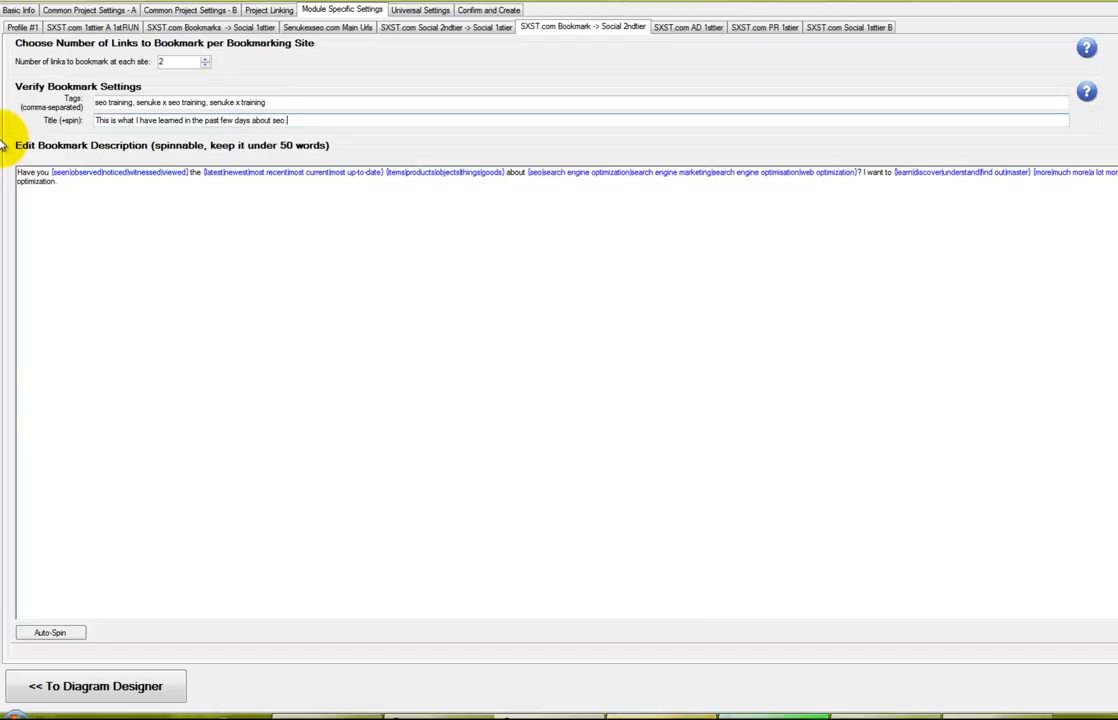
key("ctrl+a")
key("ctrl+c")
left_click(138, 222)
key("Return")
key("ctrl+v")
Auto-spin the description, then move the spun title line into the Title field
left_click(60, 633)
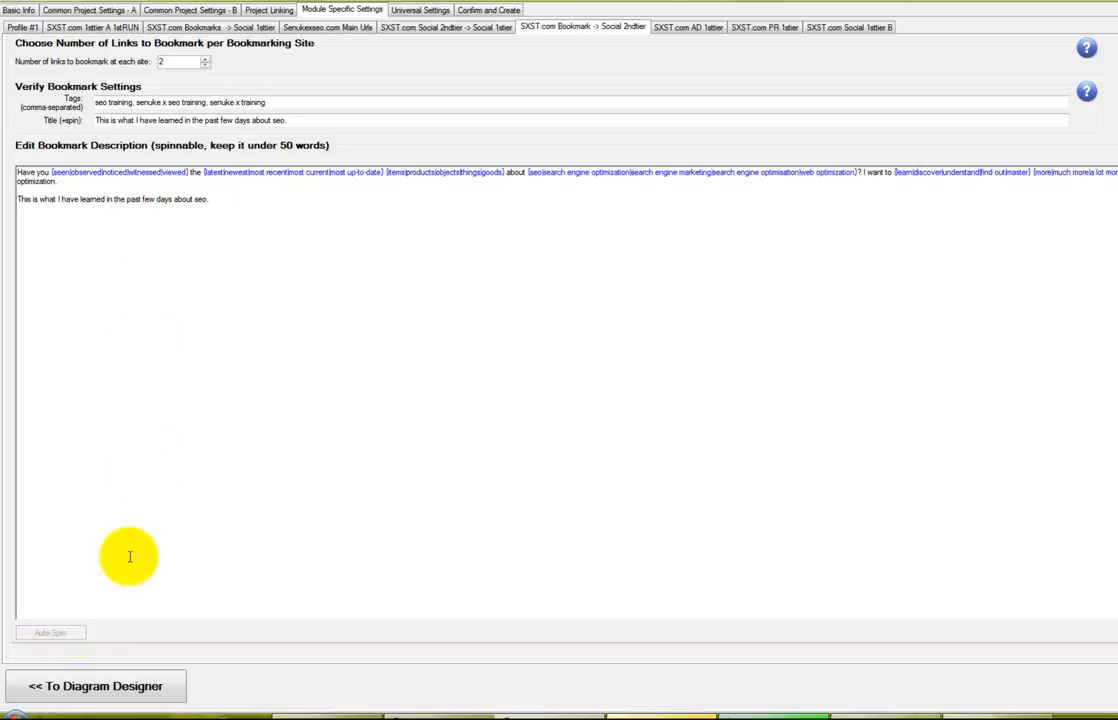
left_click_drag(762, 217, 5, 257)
key("ctrl+c")
key("Delete")
left_click_drag(290, 120, 12, 139)
key("ctrl+v")
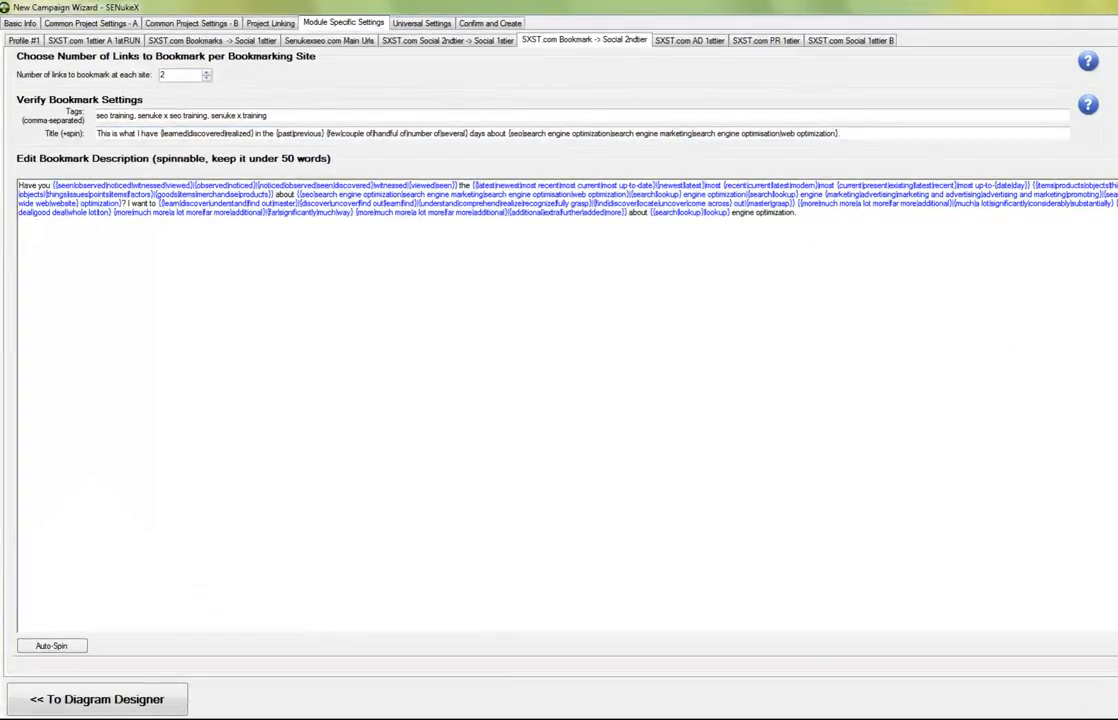
key("ctrl+Tab")
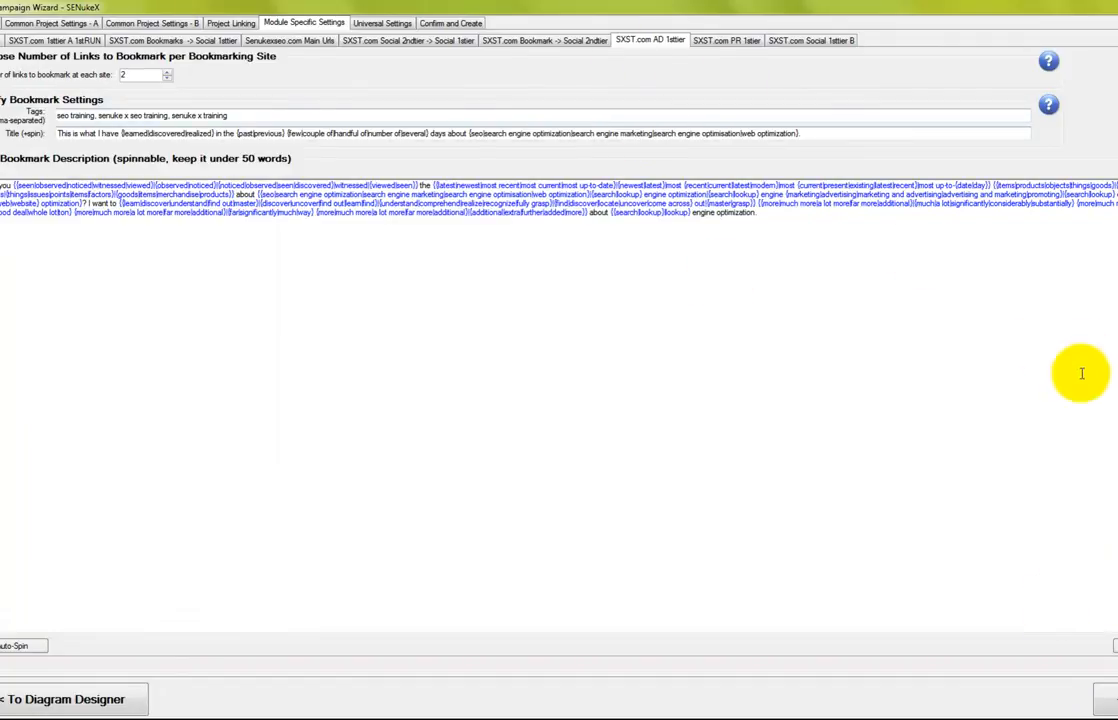
Continue past the short-article prompts and paste the Notepad SEO training article into the Article box
left_click(726, 40)
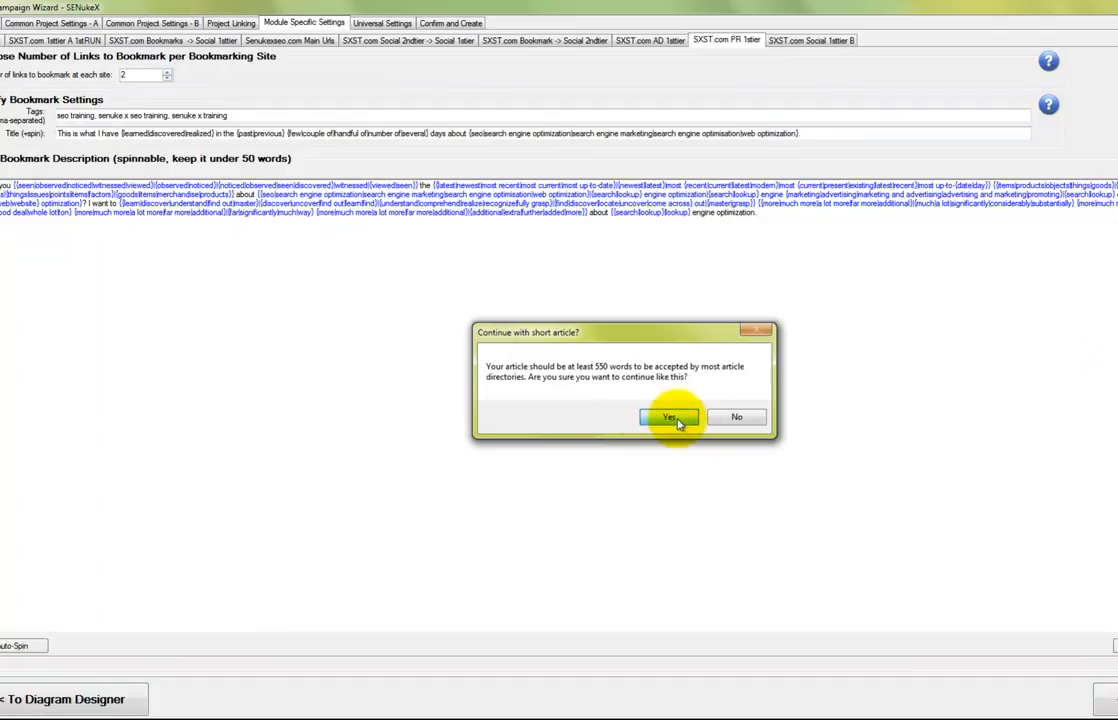
left_click(669, 417)
left_click(686, 412)
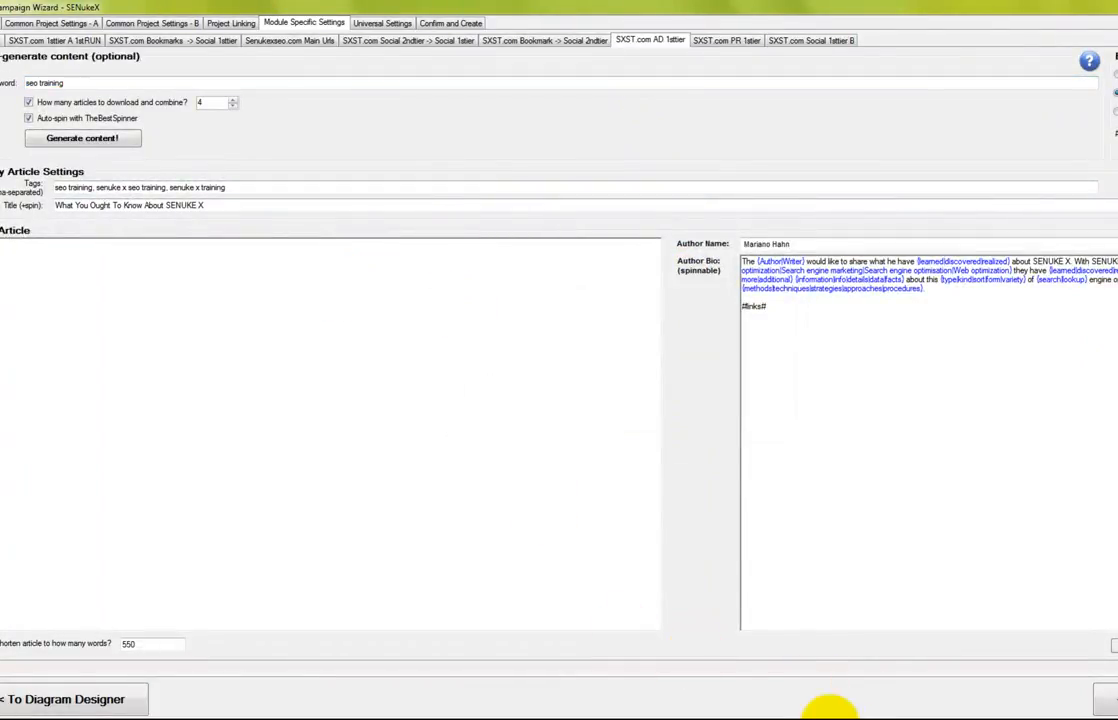
left_click(835, 719)
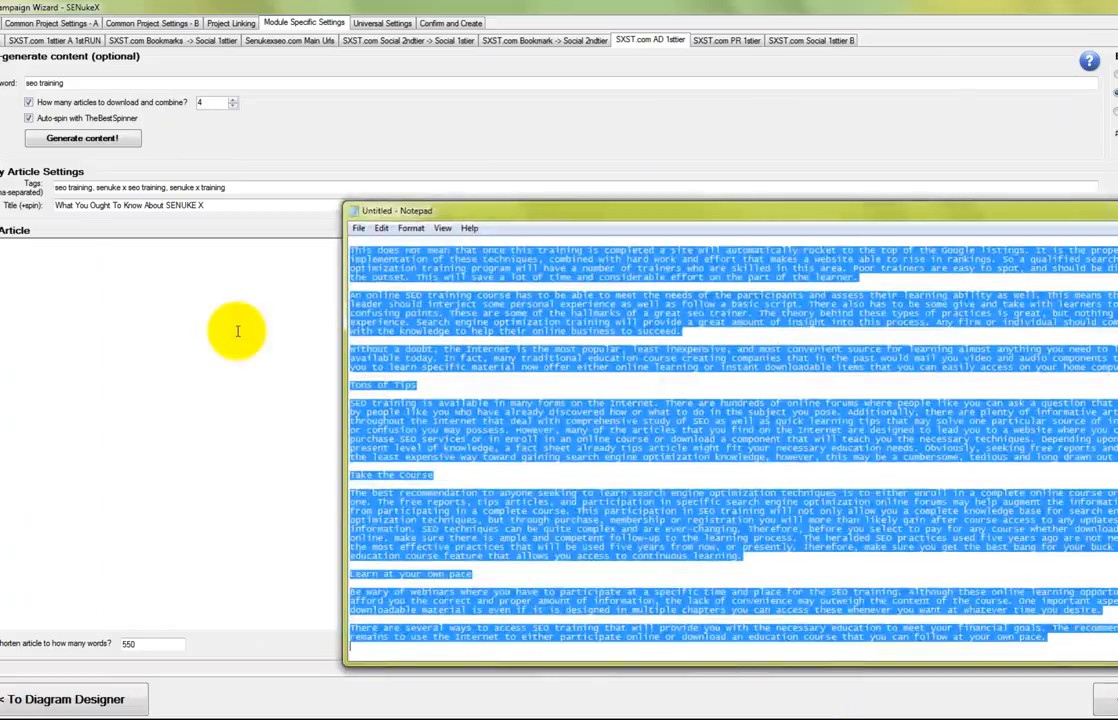
left_click(170, 314)
key("ctrl+v")
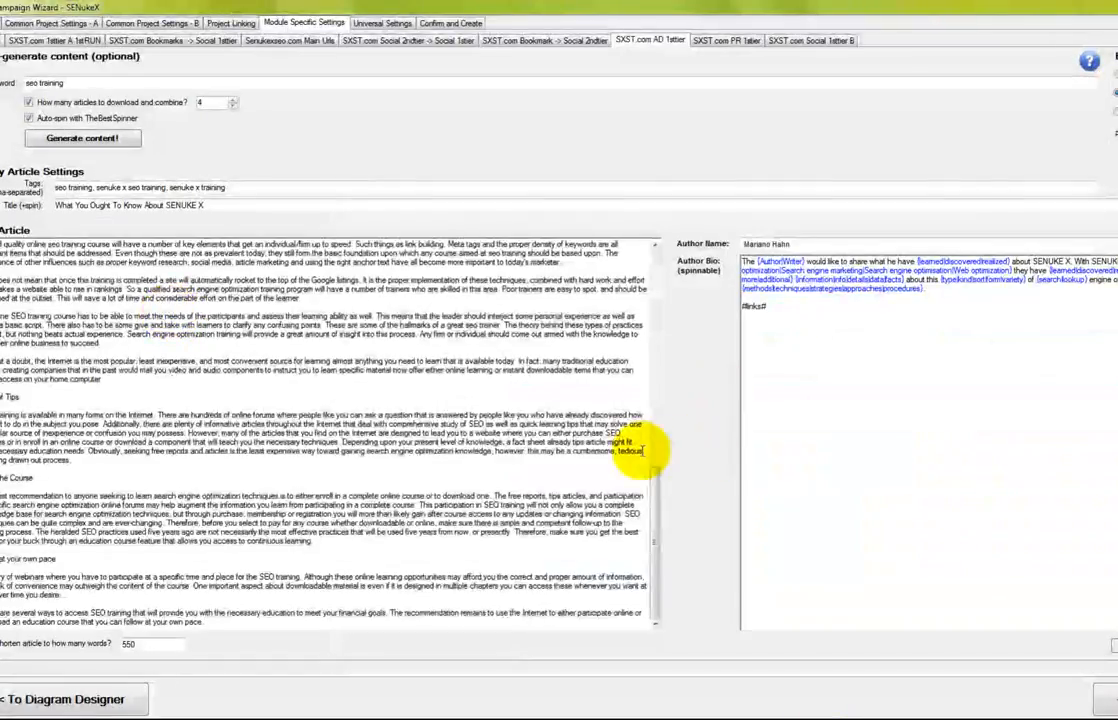
Add {company| spintax before 'firm' and select the article title
left_click(656, 455)
left_click_drag(658, 456, 675, 566)
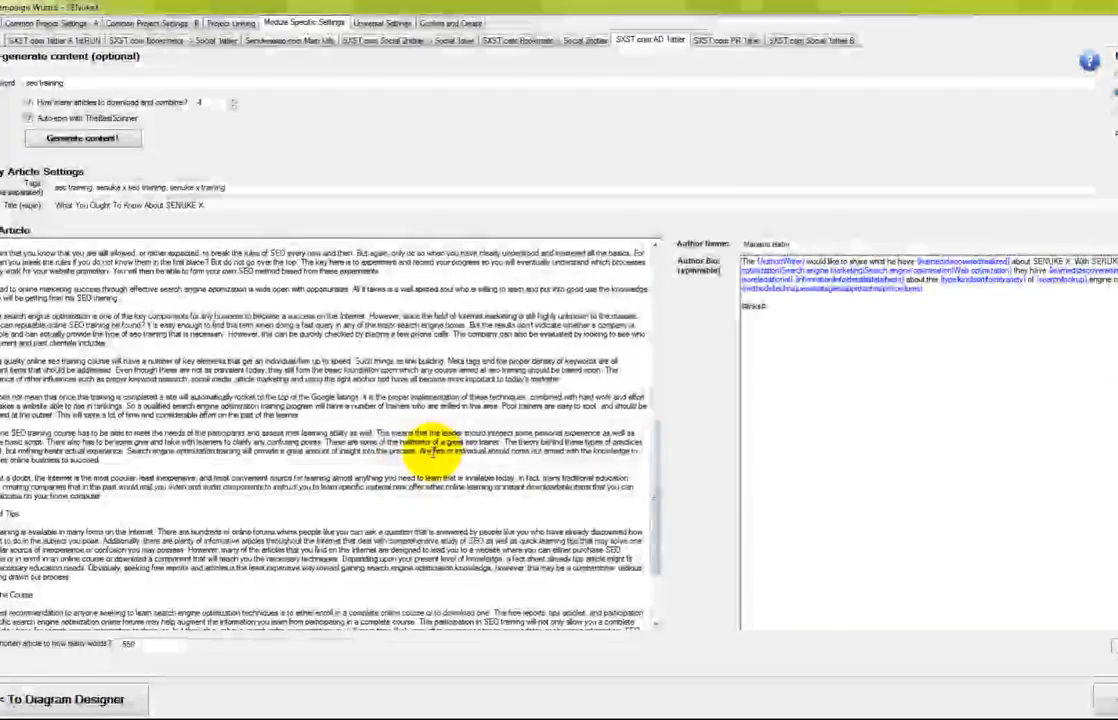
type("{company|")
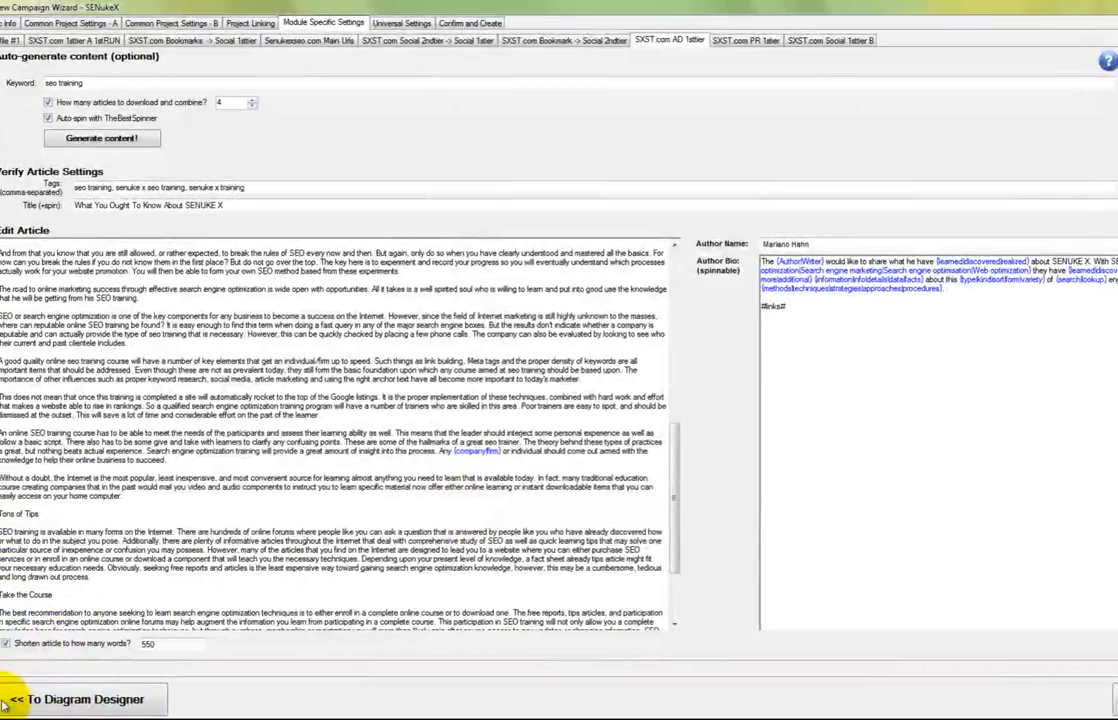
left_click_drag(229, 205, 80, 209)
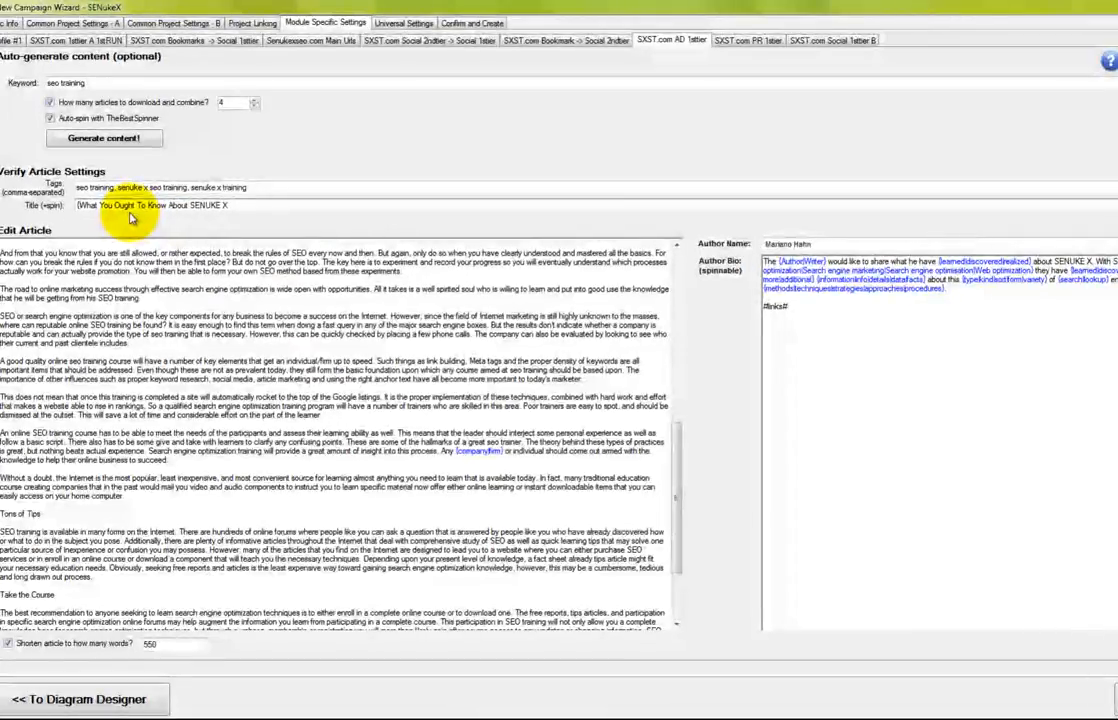
Extend the AD 1sttier title with 'Training |-|' spintax and a 0–9 number spin group
type("Senuke X ")
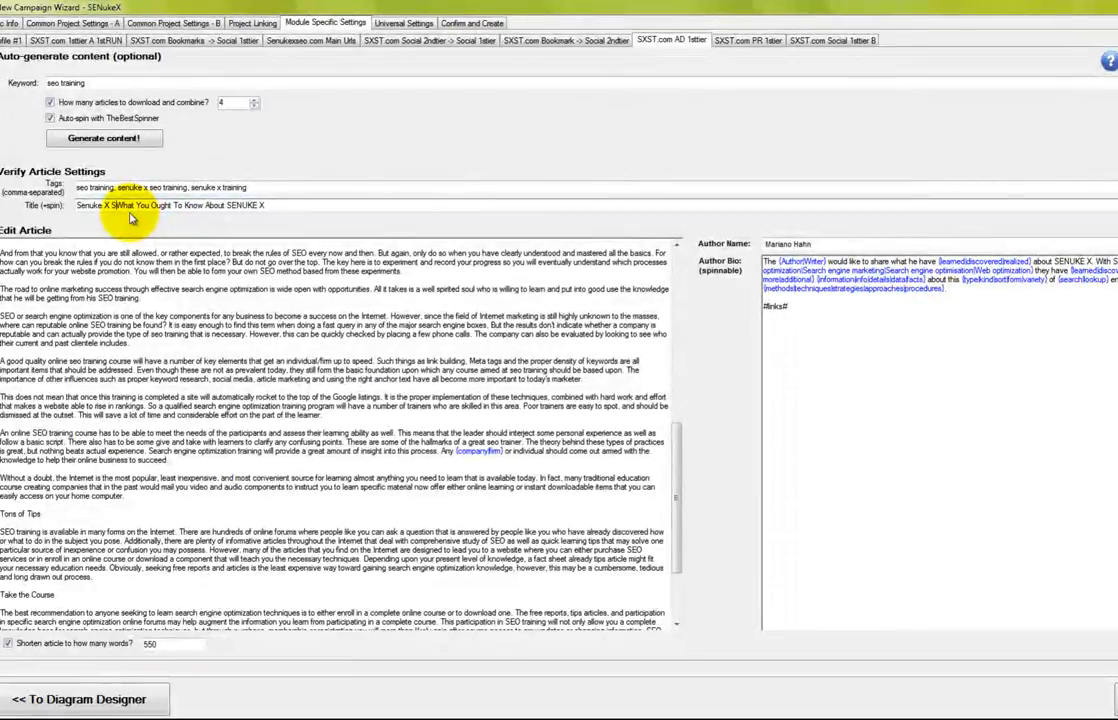
type("SEO tra")
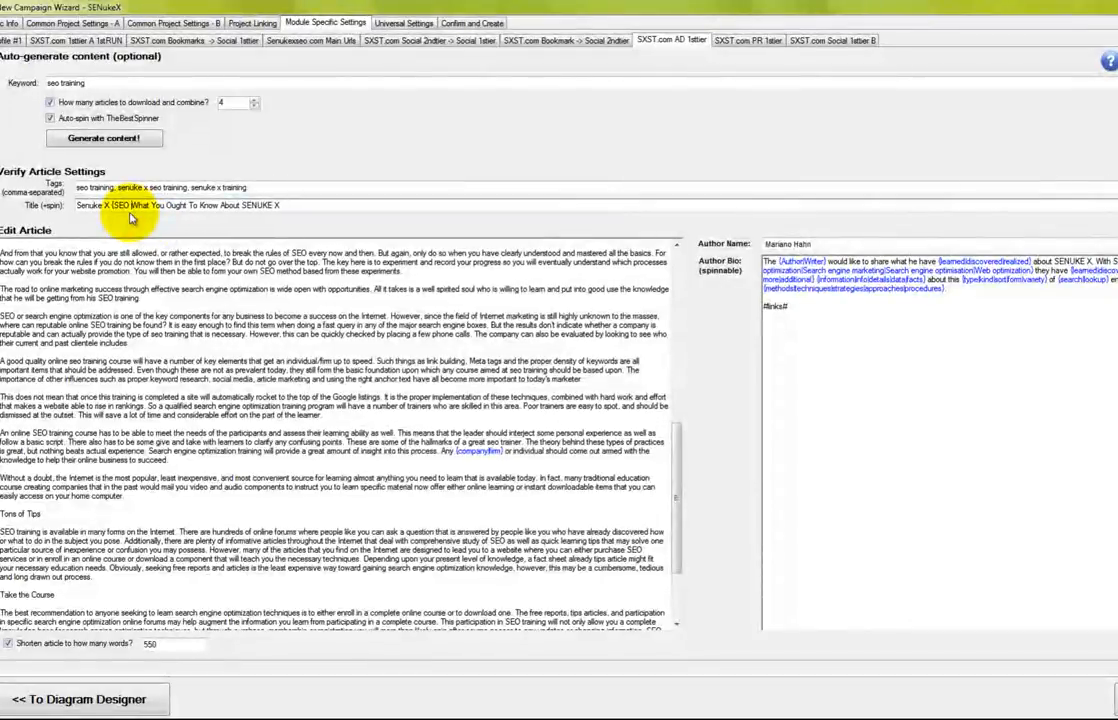
type("Tra")
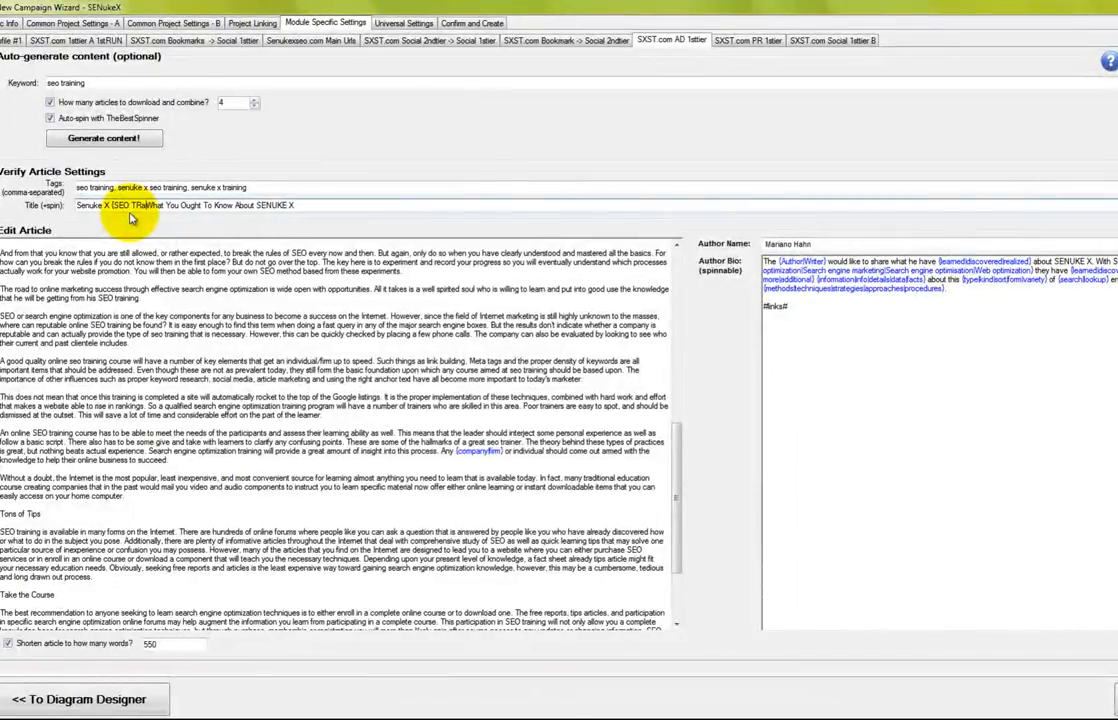
key("BackSpace")
key("BackSpace")
key("BackSpace")
key("BackSpace")
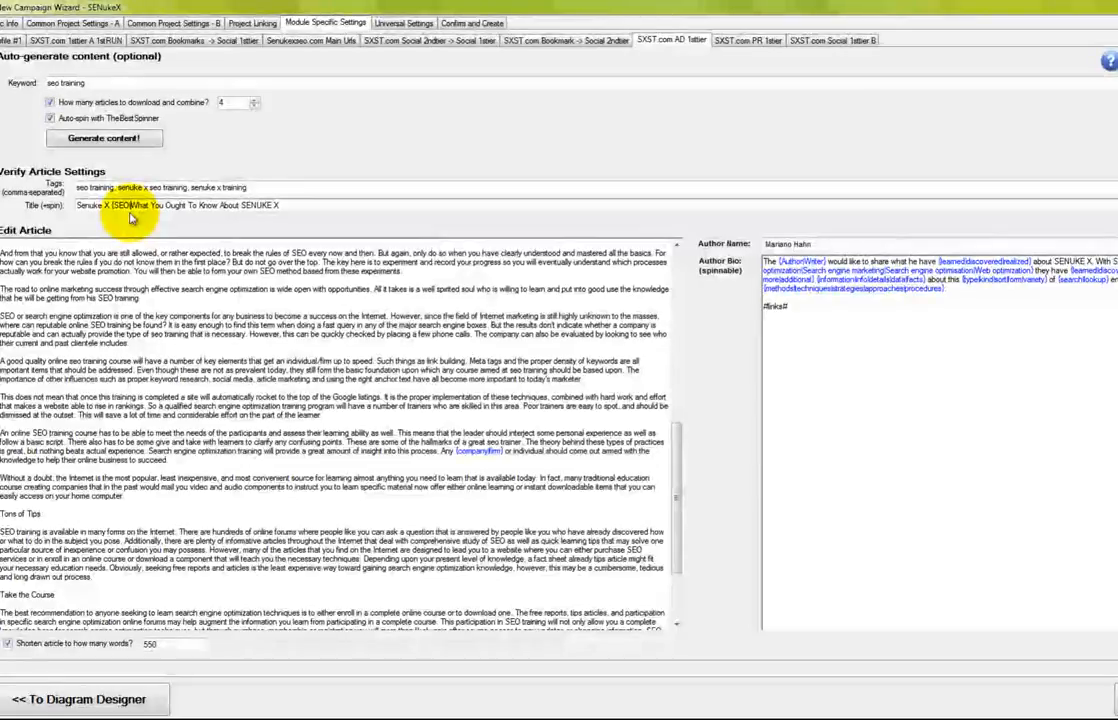
type("} Training |")
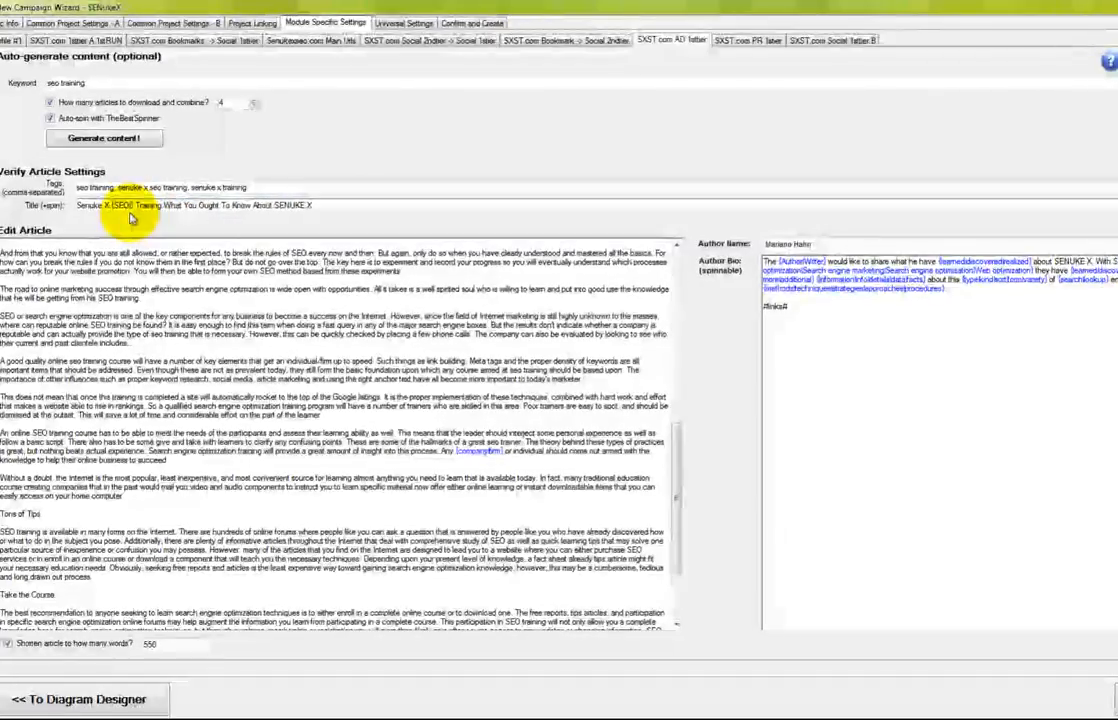
type("-|}")
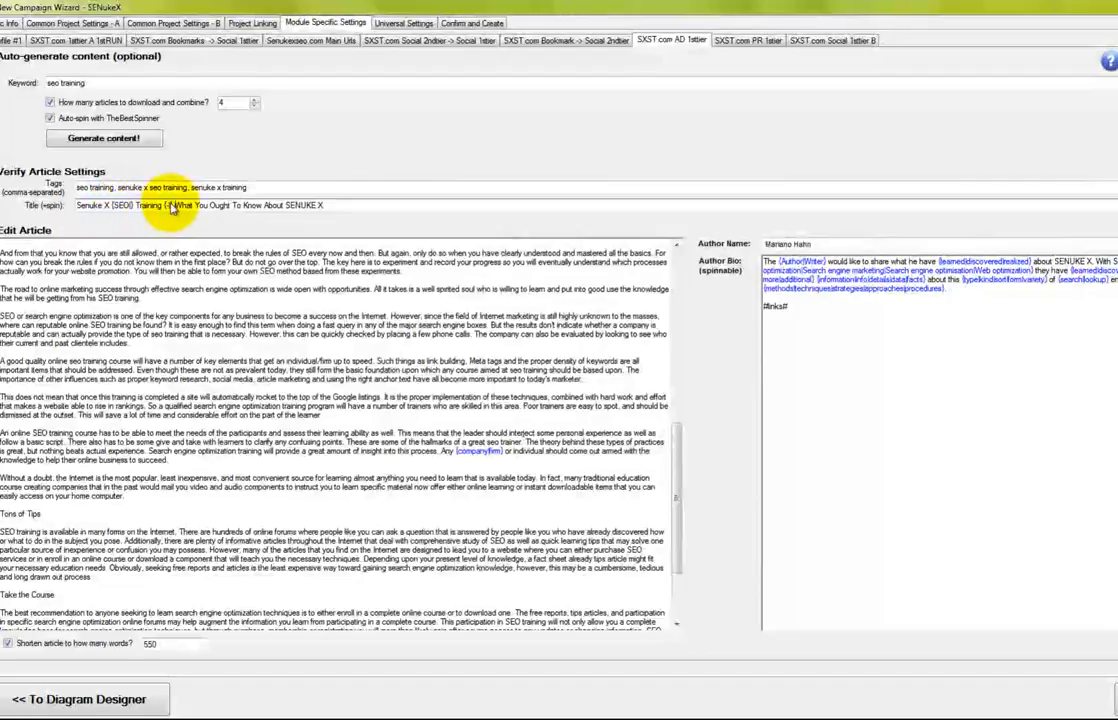
left_click(347, 208)
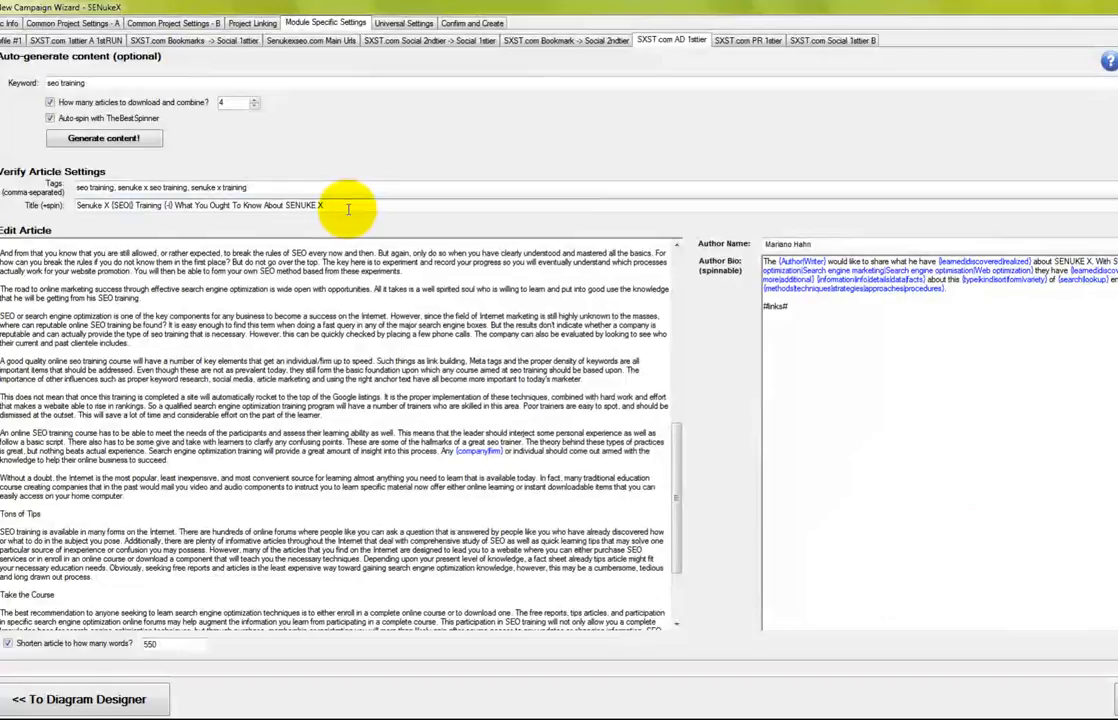
type("{01")
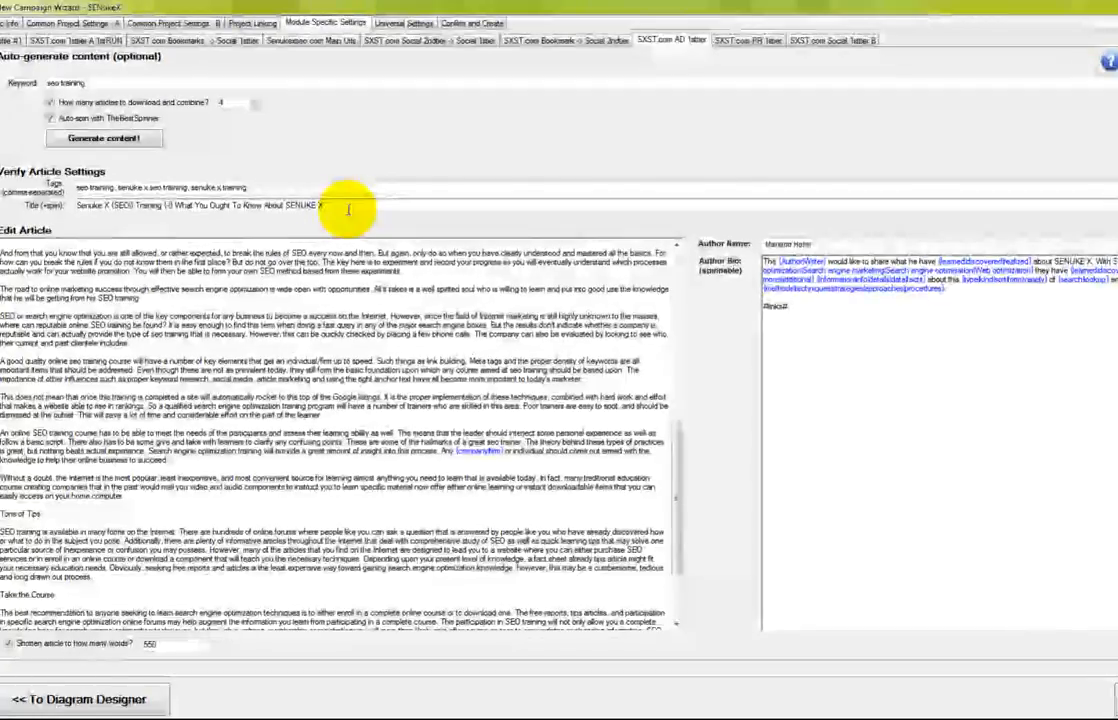
type("2")
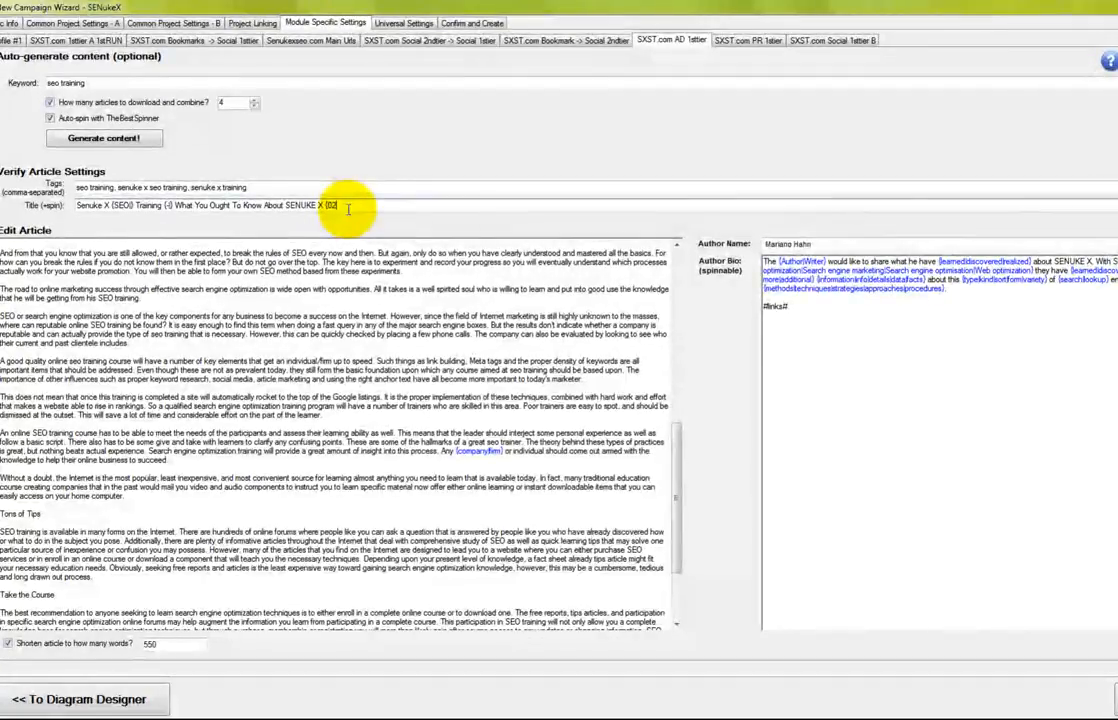
key("BackSpace")
type("11|2|3|4|5|6")
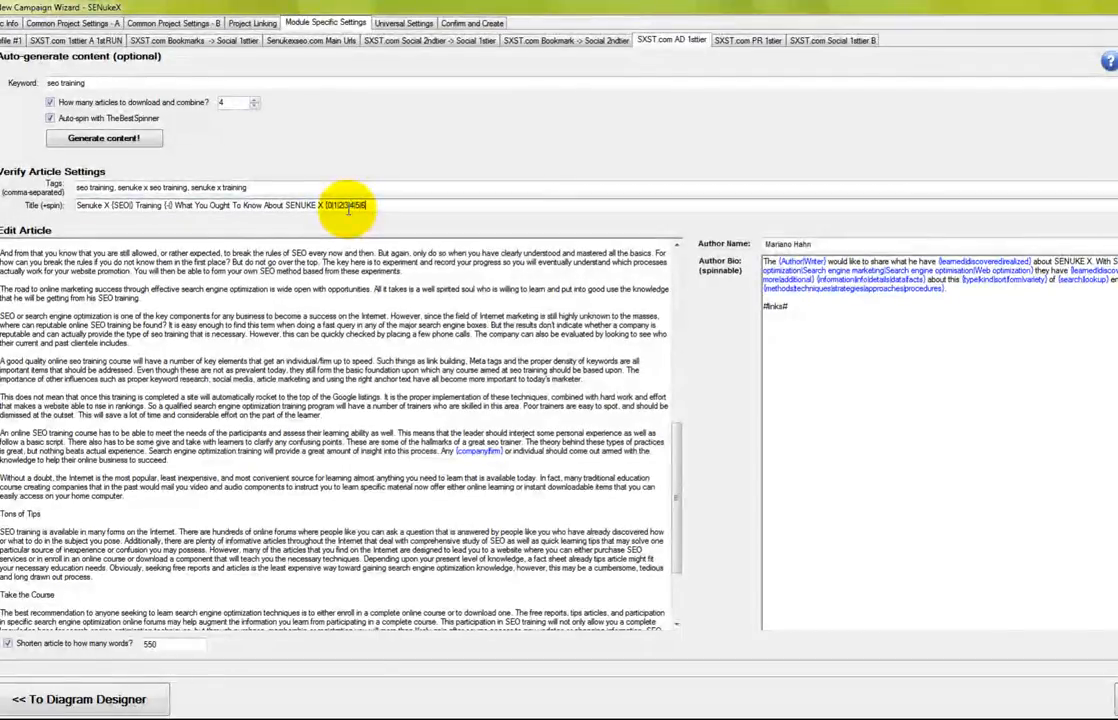
type("|7|8|9")
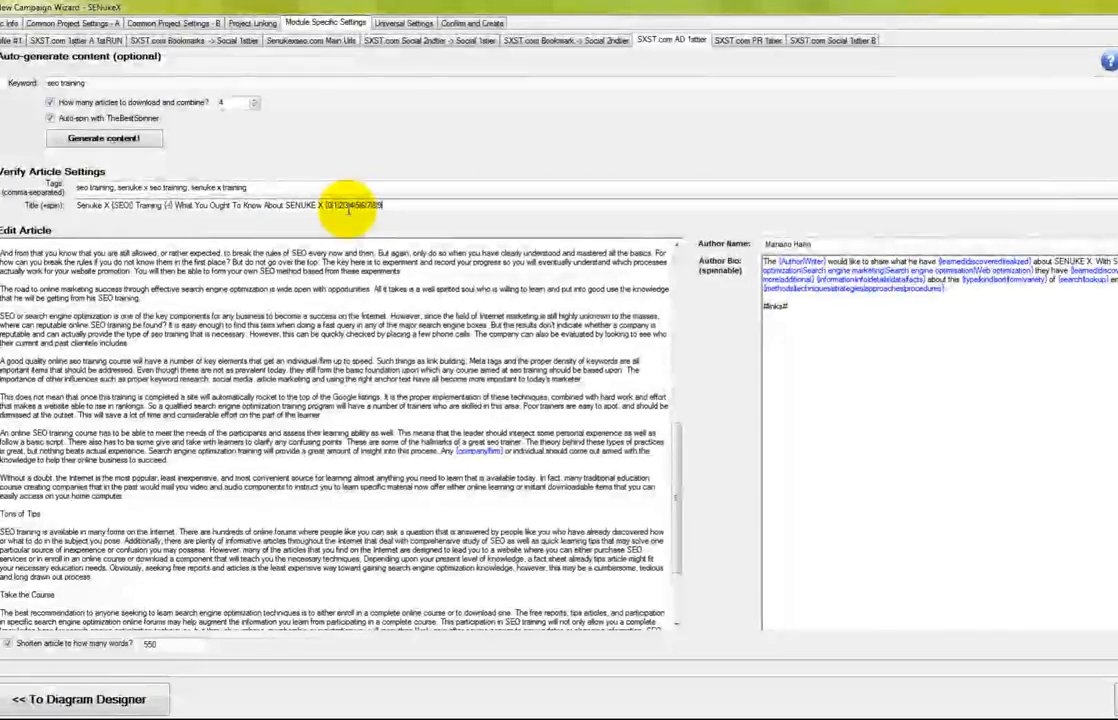
Copy the number spin group so the title ends with four random-digit groups
left_click_drag(325, 206, 385, 206)
key("ctrl+c")
left_click(403, 207)
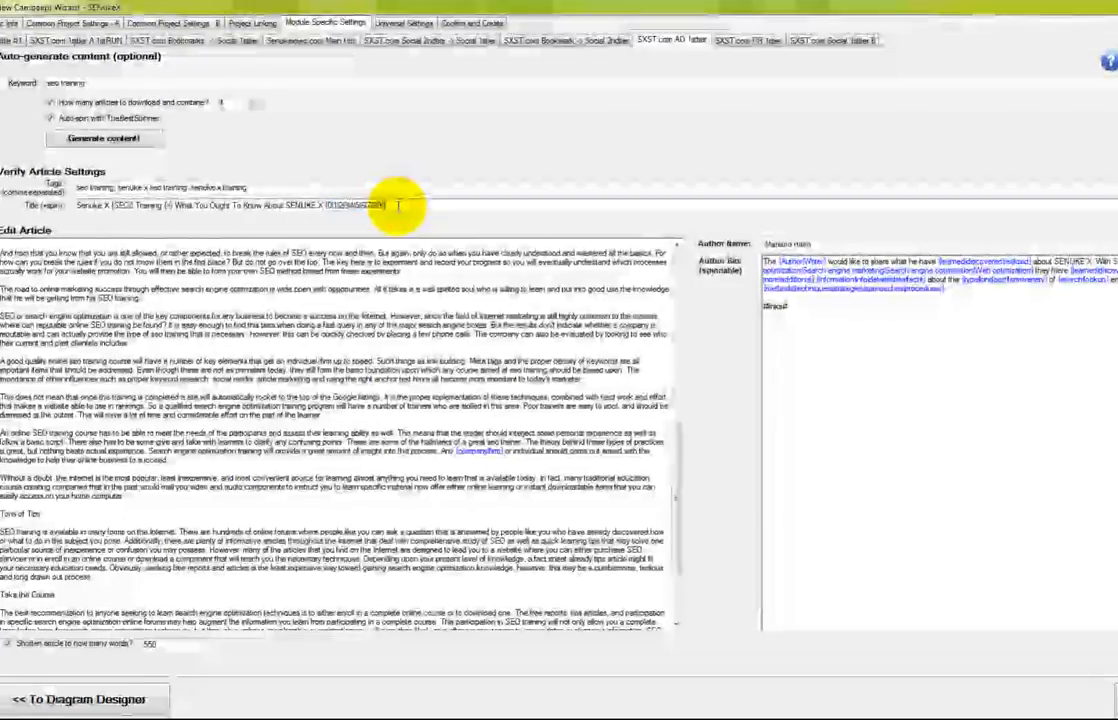
key("ctrl+v")
key("BackSpace")
key("BackSpace")
key("BackSpace")
key("BackSpace")
key("BackSpace")
key("BackSpace")
key("BackSpace")
key("BackSpace")
key("BackSpace")
key("BackSpace")
key("BackSpace")
key("BackSpace")
key("BackSpace")
key("BackSpace")
key("BackSpace")
key("BackSpace")
key("BackSpace")
key("BackSpace")
key("BackSpace")
key("BackSpace")
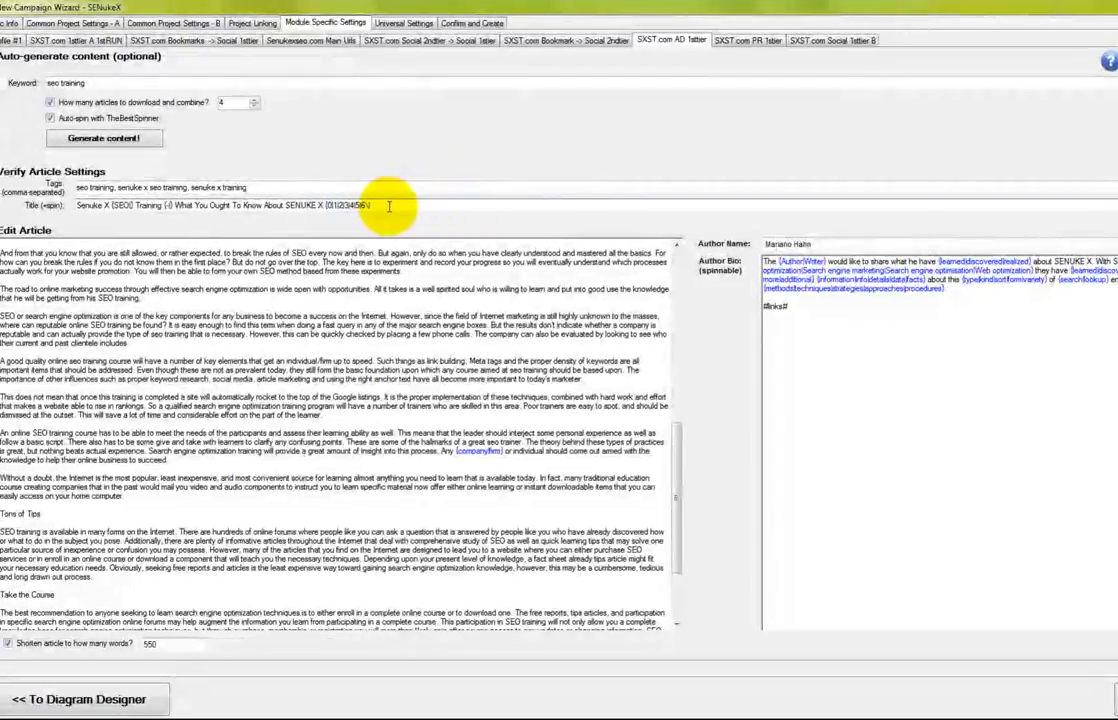
type("|7|8|9|")
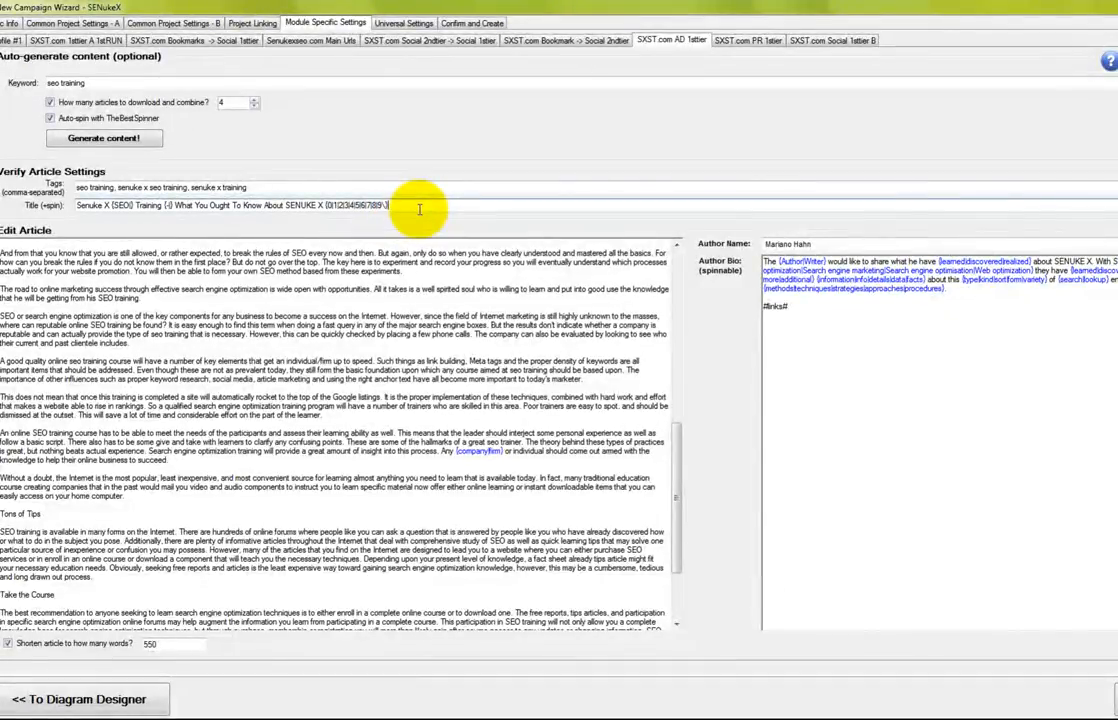
key("BackSpace")
key("BackSpace")
type("}")
left_click_drag(407, 209, 330, 218)
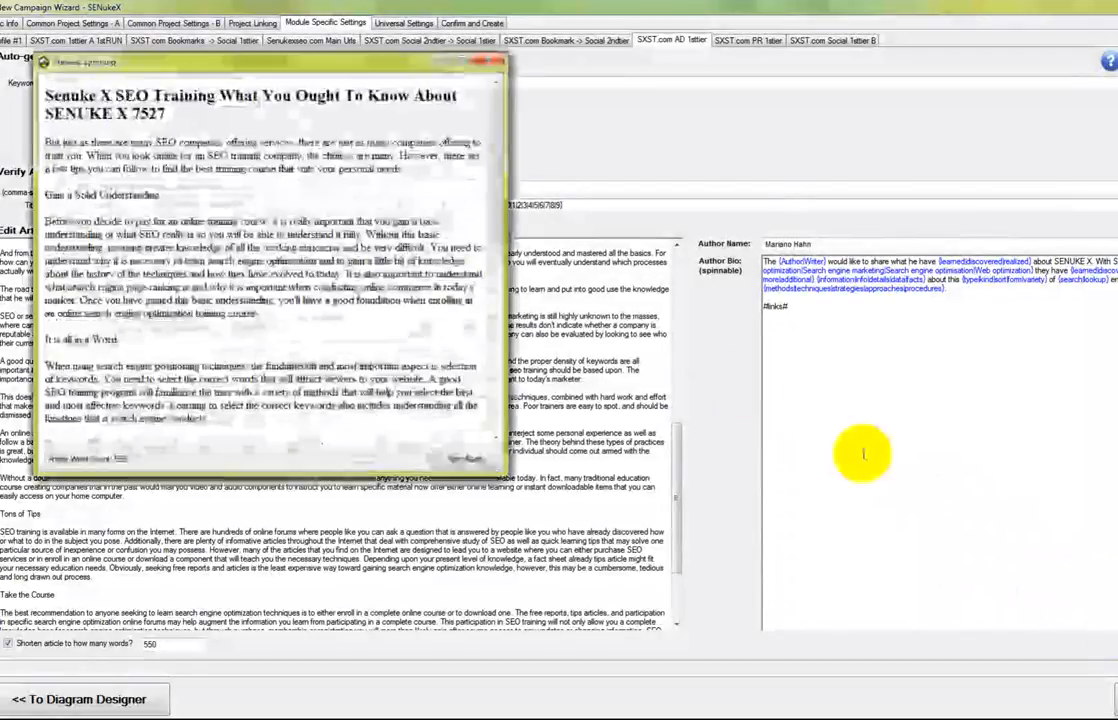
Re-spin the AD article preview six times, close it, and advance to PR 1sttier
left_click_drag(373, 66, 494, 113)
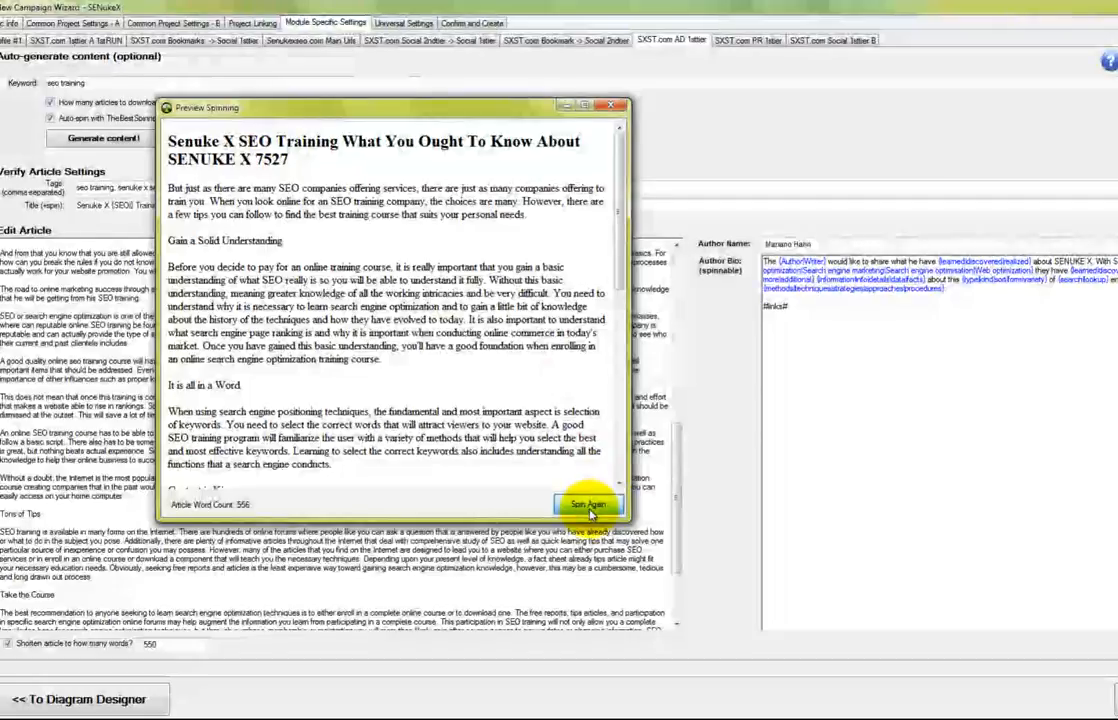
left_click(596, 503)
left_click(597, 507)
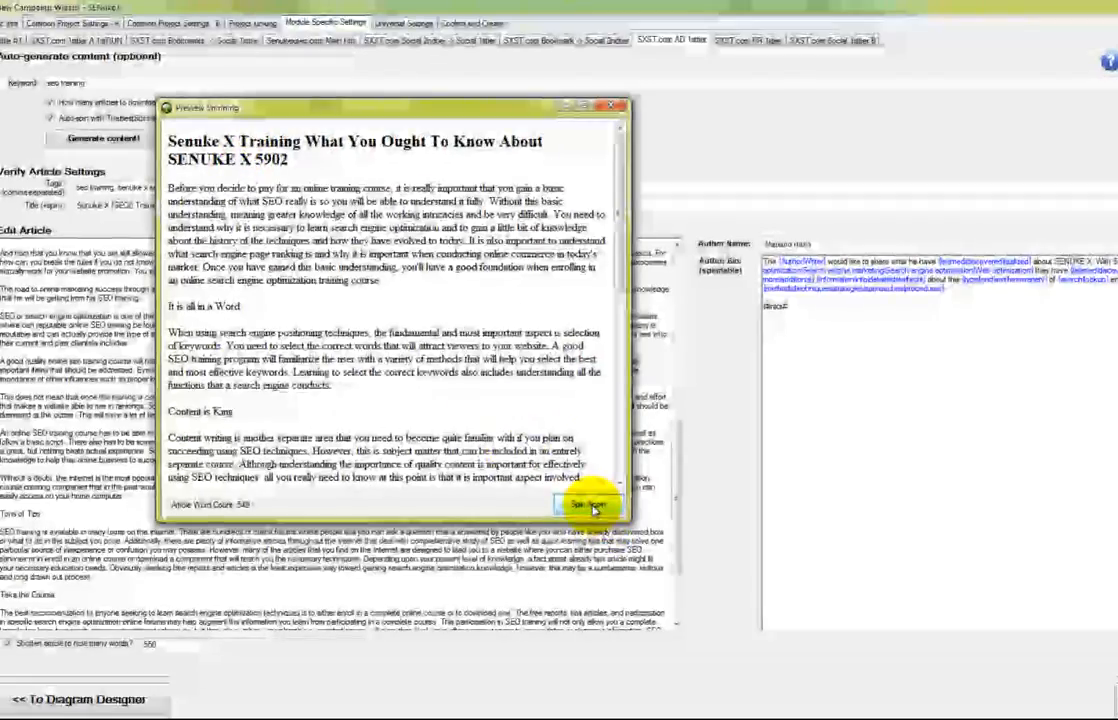
left_click(588, 505)
left_click(590, 507)
left_click(590, 507)
left_click(590, 507)
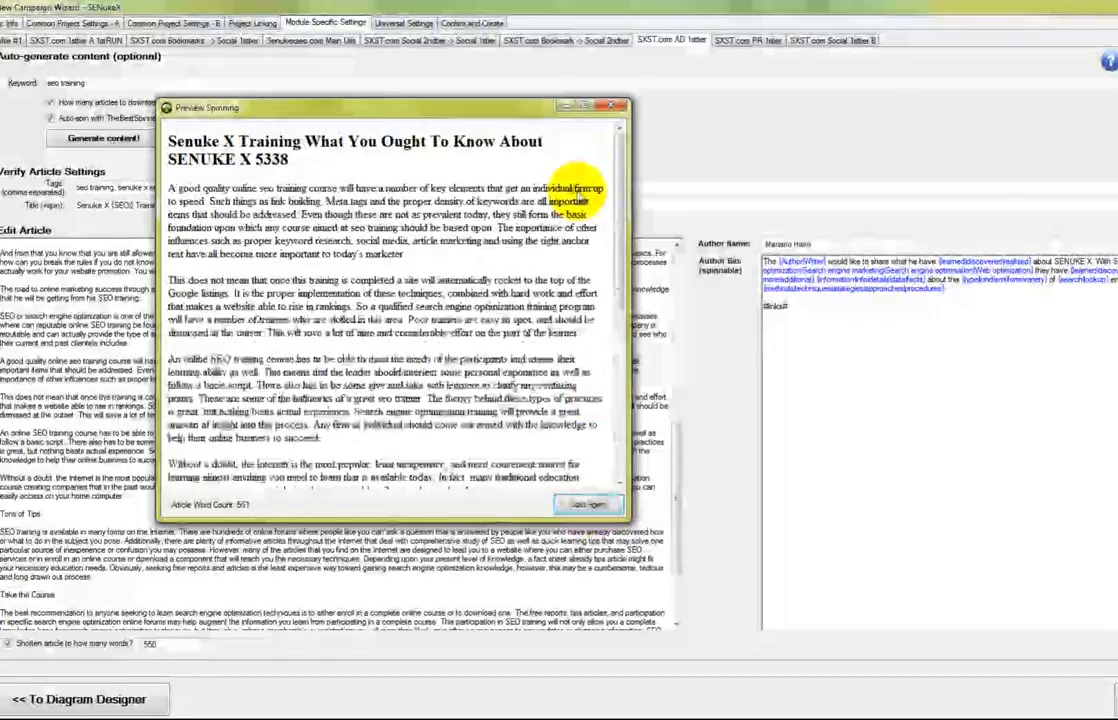
left_click(605, 108)
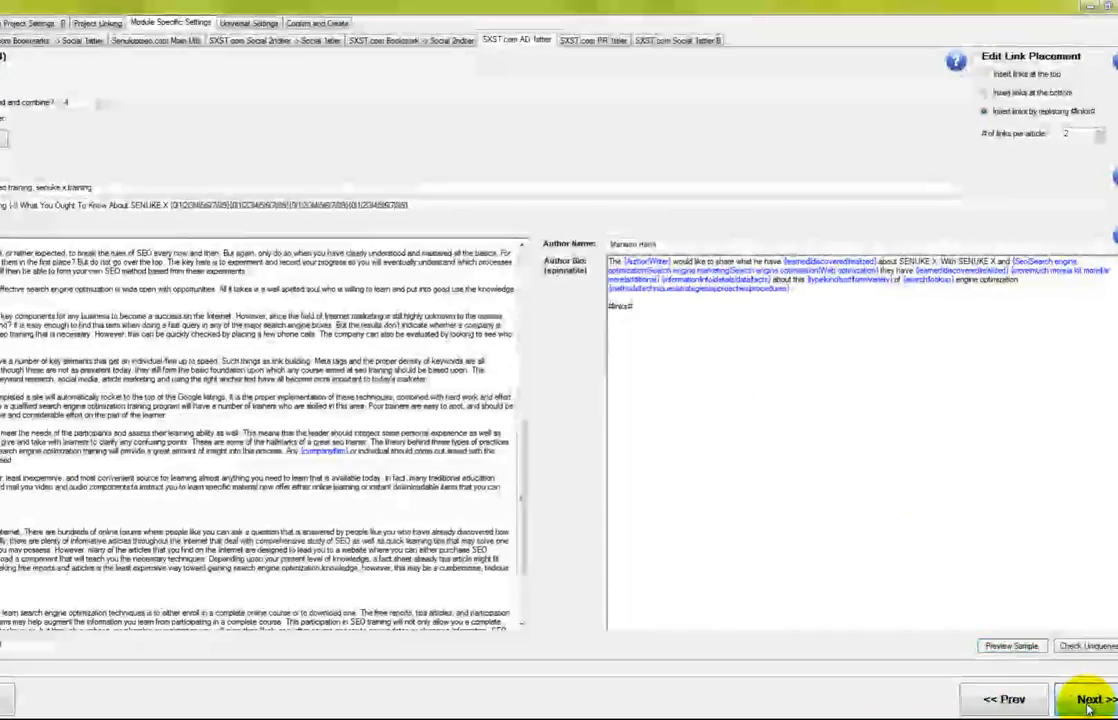
left_click(1088, 708)
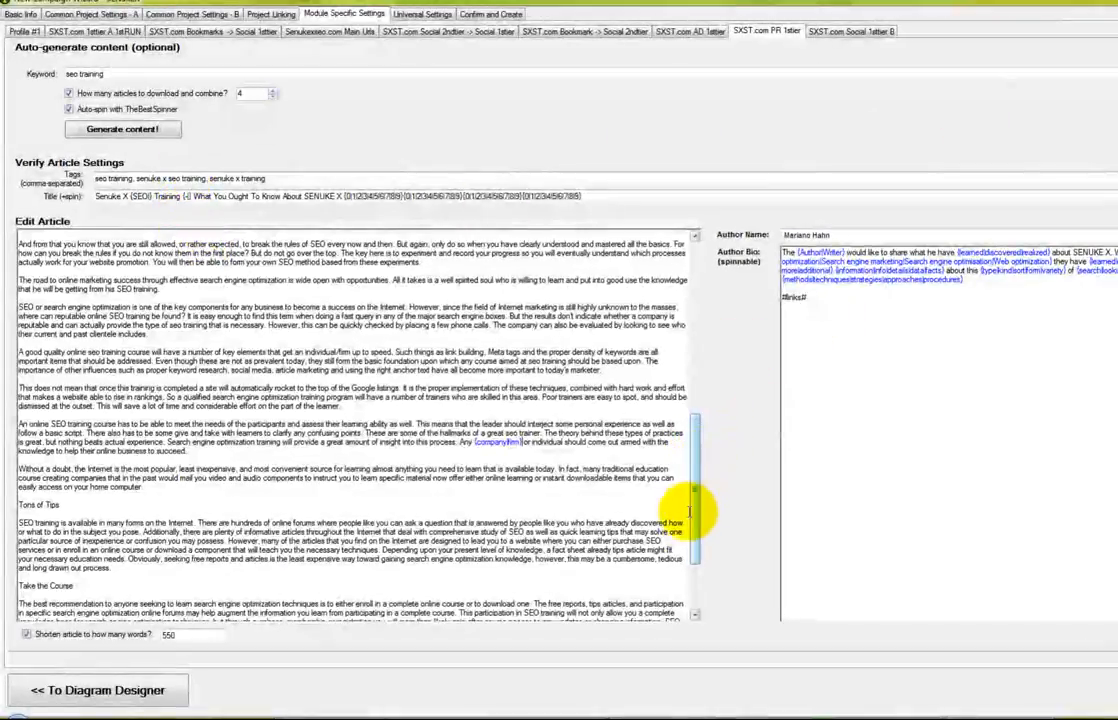
Dismiss the settings notice and paste the SEO training article into the PR press release editor
scroll(697, 560, "down", 1)
left_click_drag(697, 567, 678, 348)
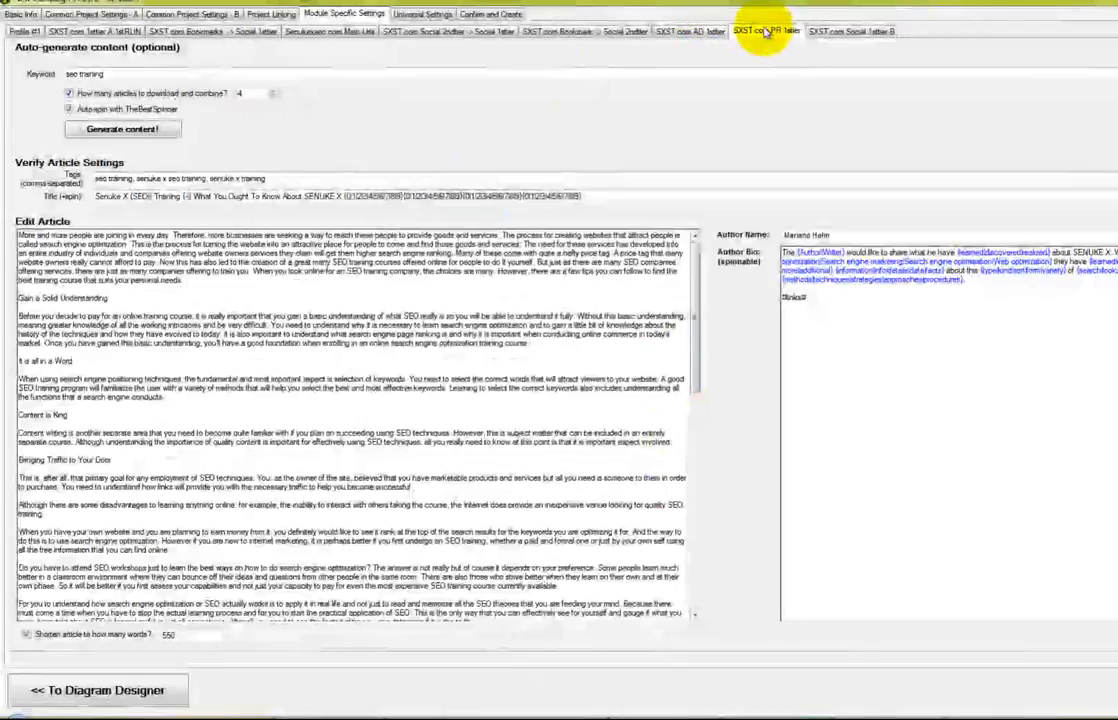
left_click_drag(688, 350, 856, 572)
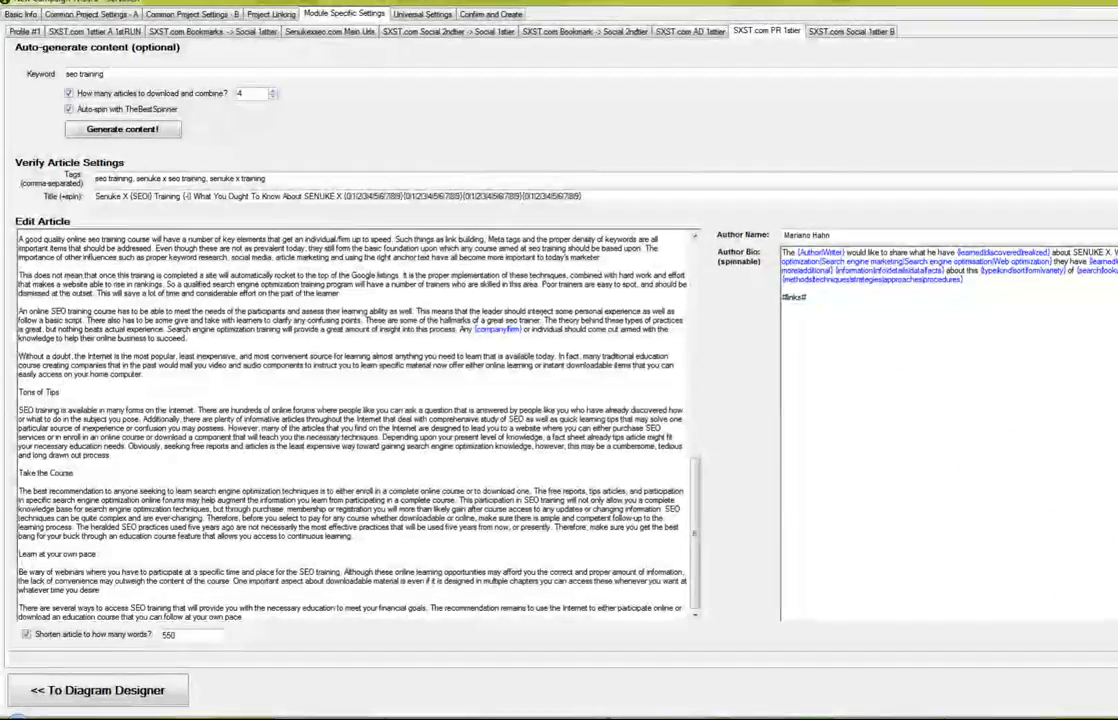
left_click(830, 31)
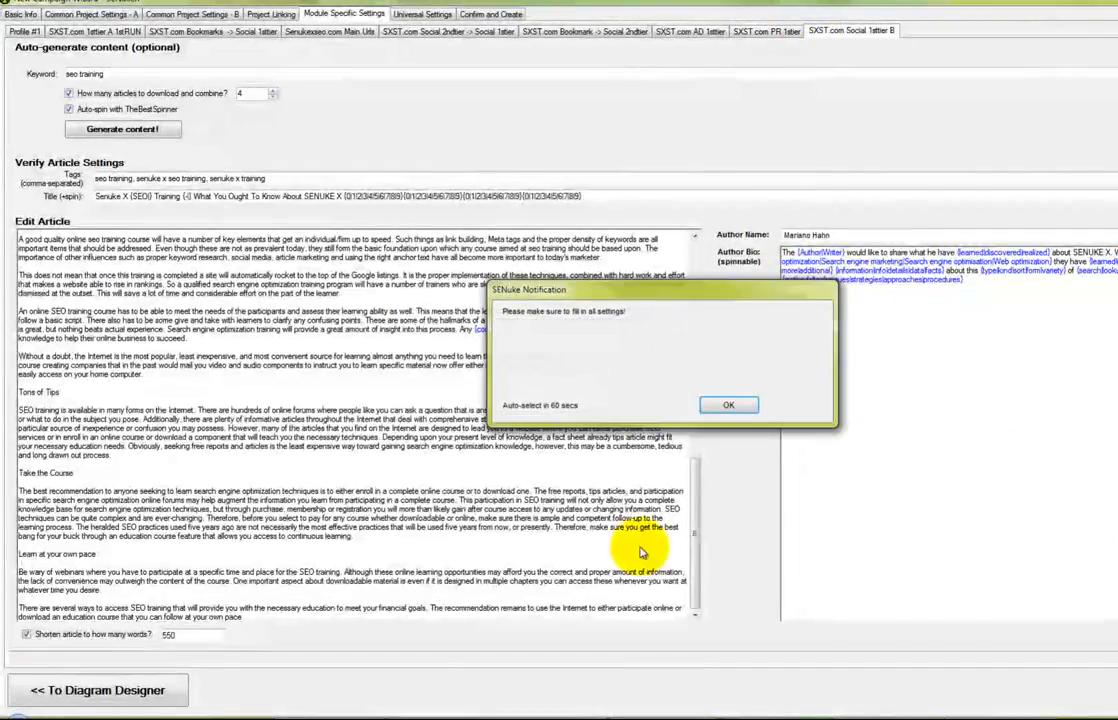
left_click(722, 405)
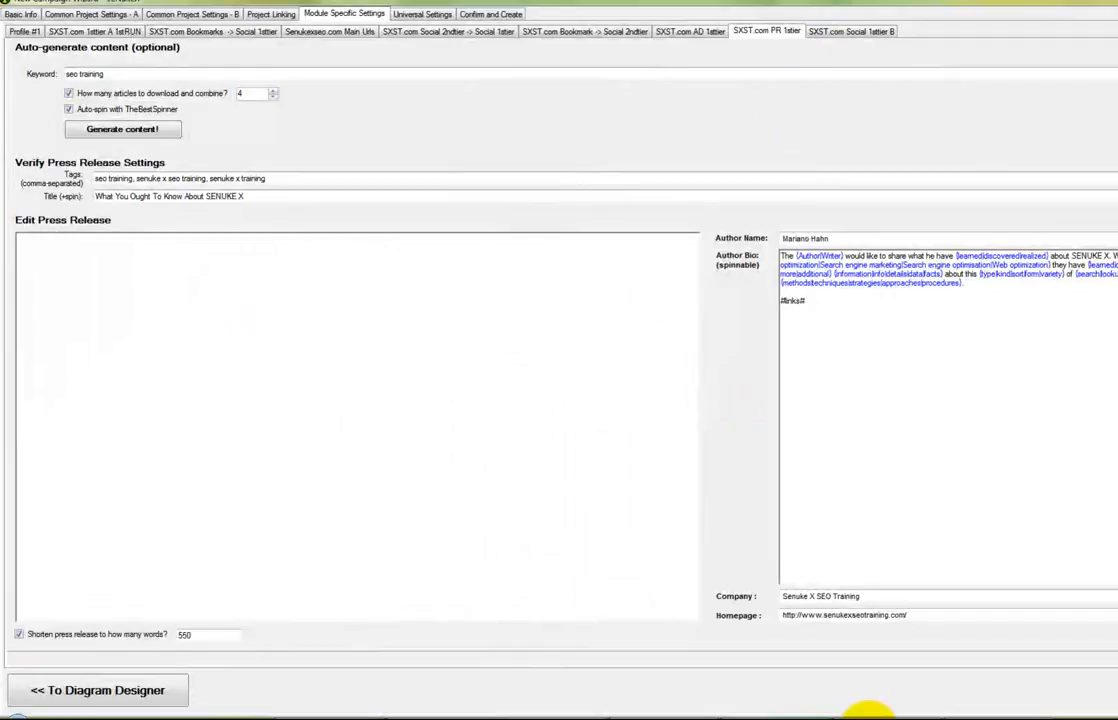
left_click(868, 717)
left_click(220, 380)
key("ctrl+v")
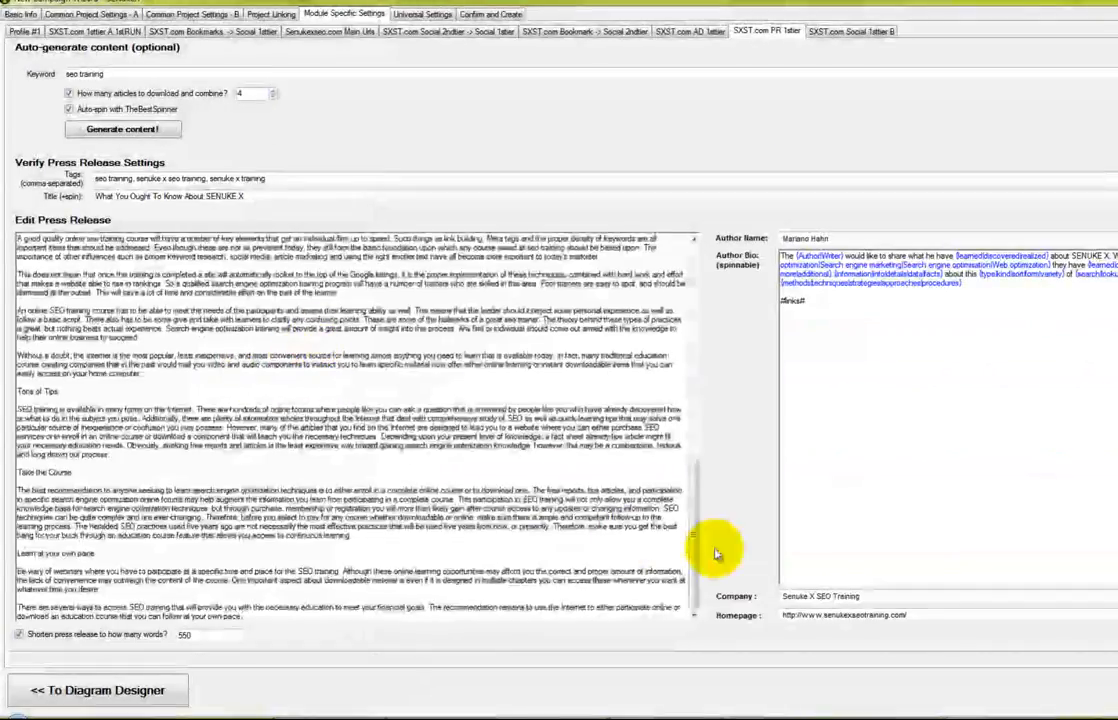
left_click_drag(695, 570, 696, 349)
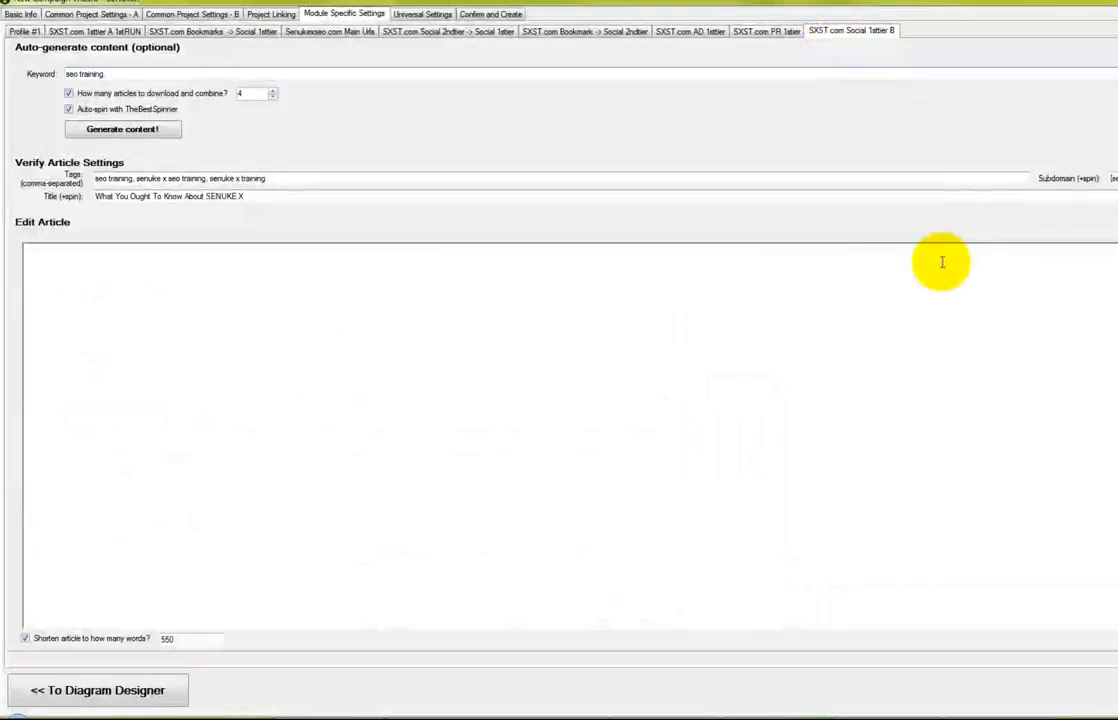
Paste the SEO training article into the Social 1sttier B article box
left_click(721, 312)
key("ctrl+v")
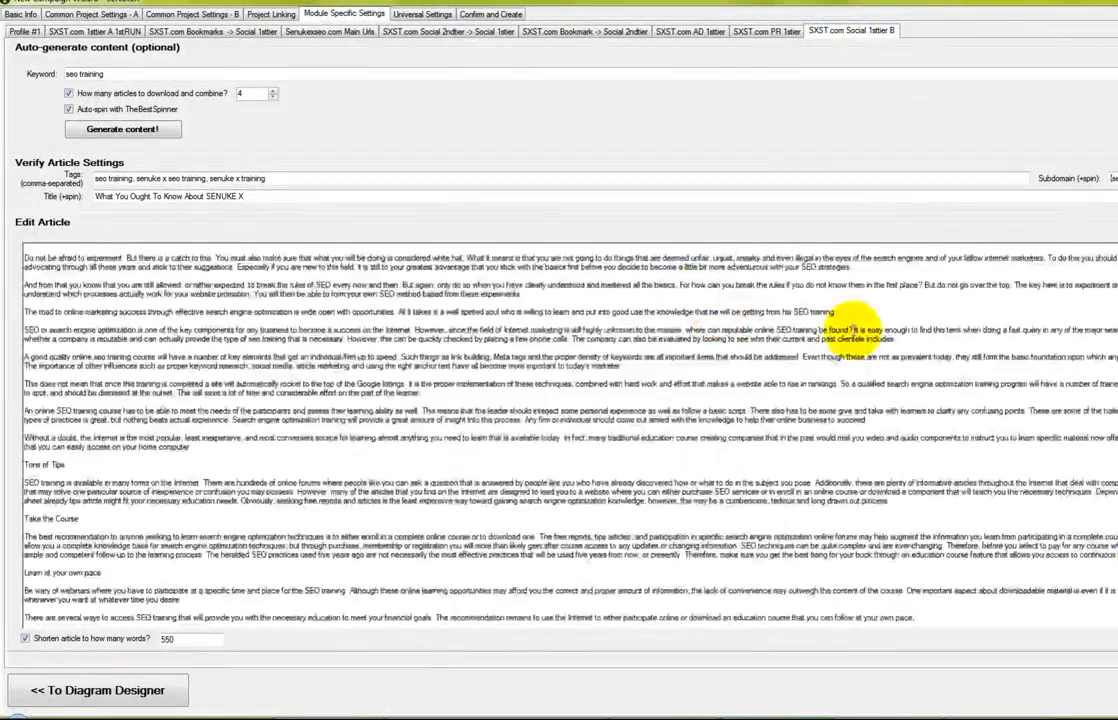
key("ctrl+Home")
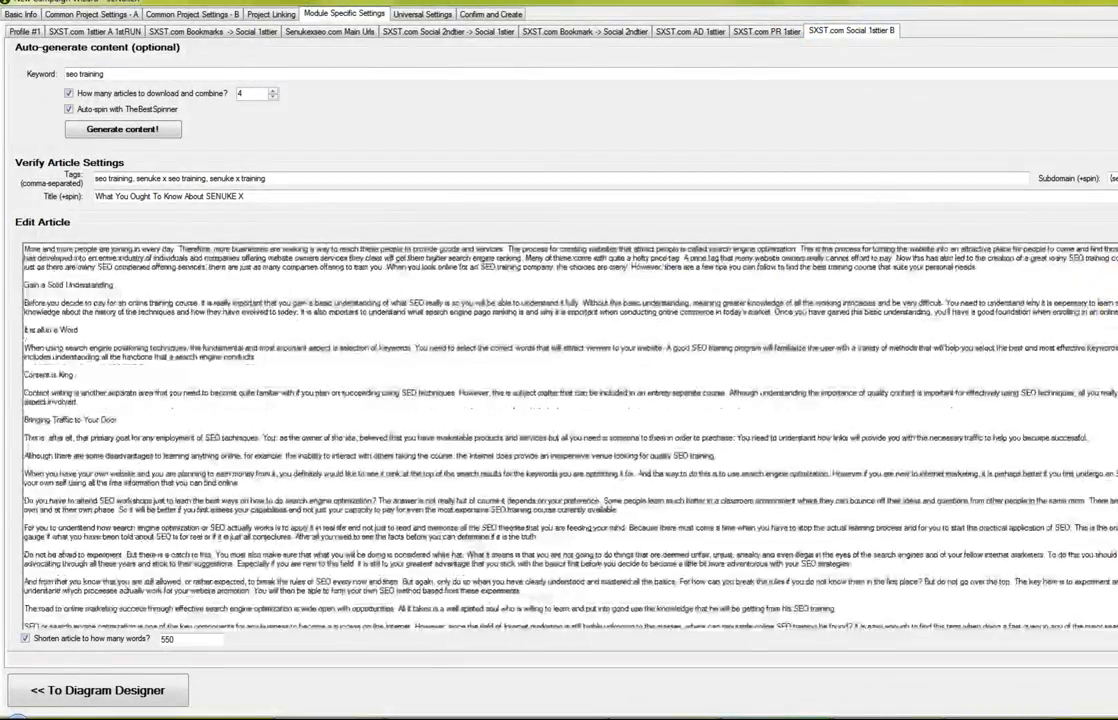
Replace the title with the spintax 'SENUKE X SEO Training {-|} {Best Ways To Learn SENUKE|…}'
left_click(264, 197)
left_click_drag(264, 197, 75, 197)
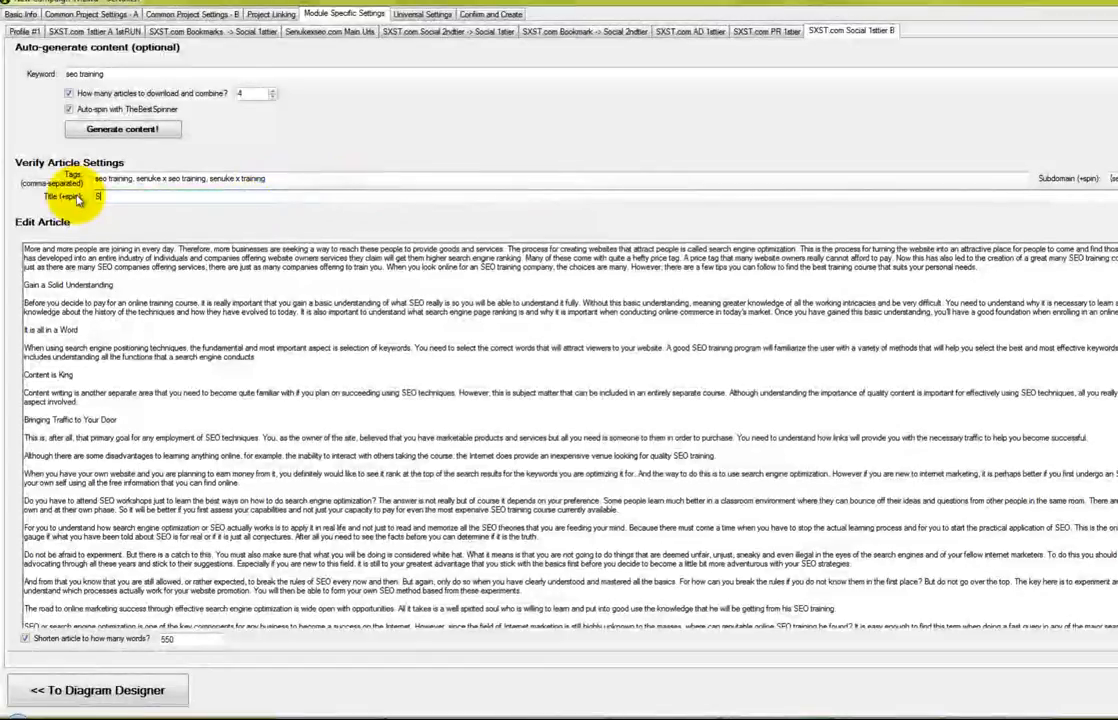
type("SENUKE X SEO Training")
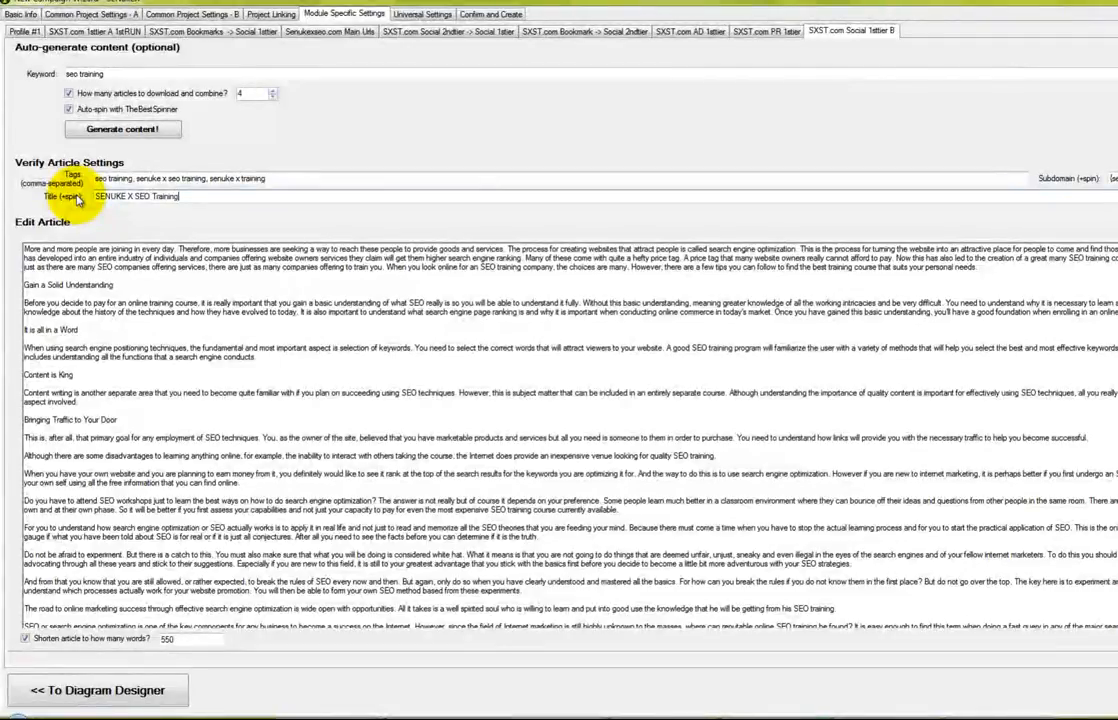
type(" {-|} {Best W")
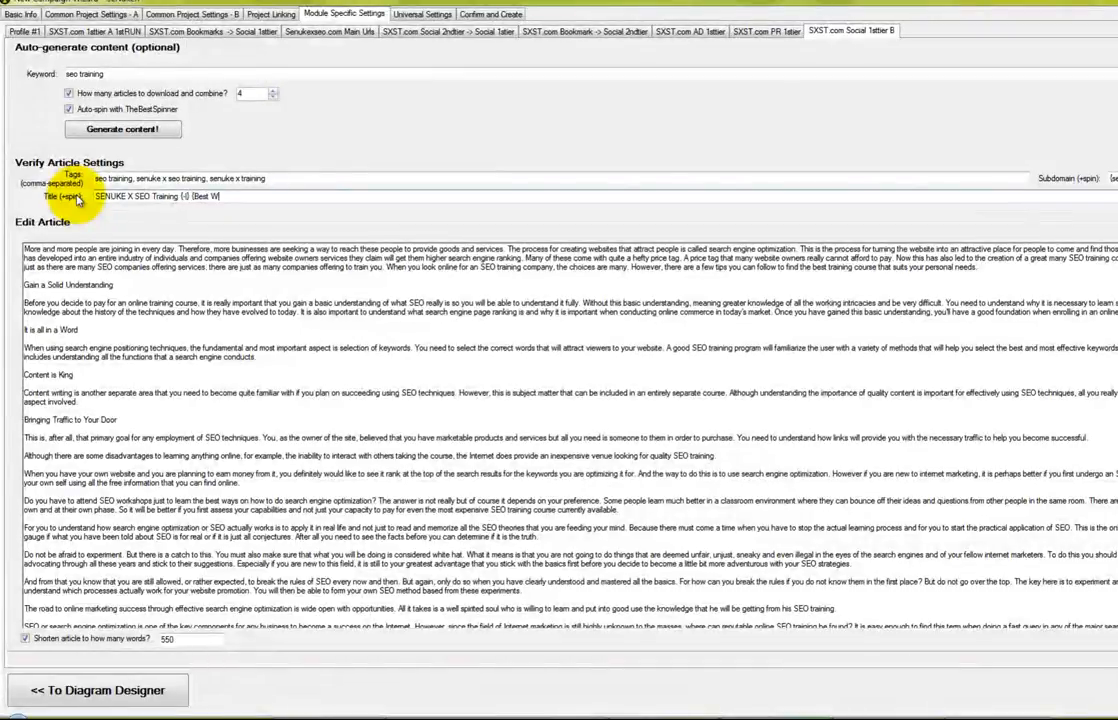
type("ays To Learn SENUKE")
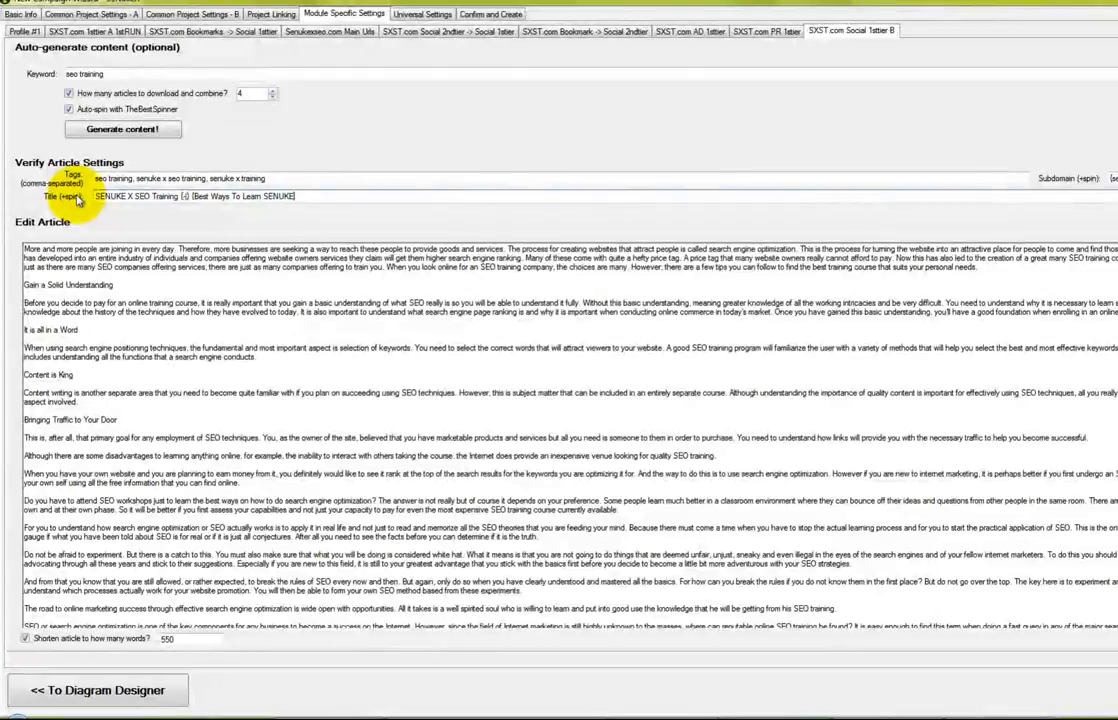
type("|How Can You learn SEO wi")
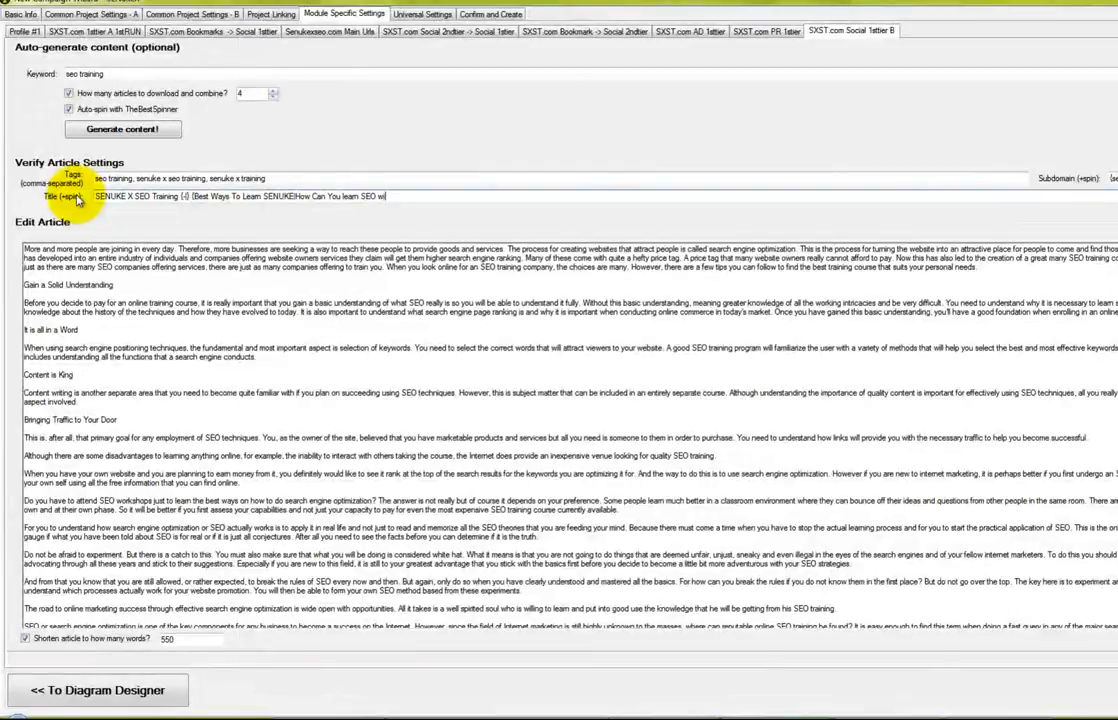
type("th SENUKE}")
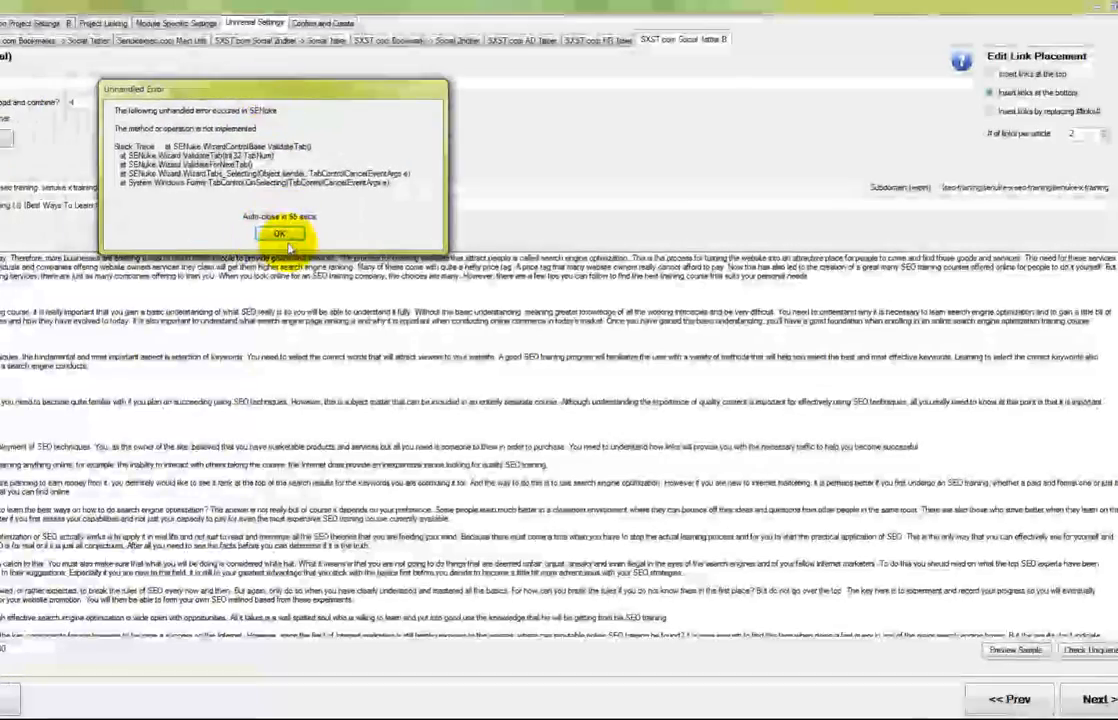
Dismiss both unhandled error messages and move on to the Social 2ndtier module
left_click(279, 235)
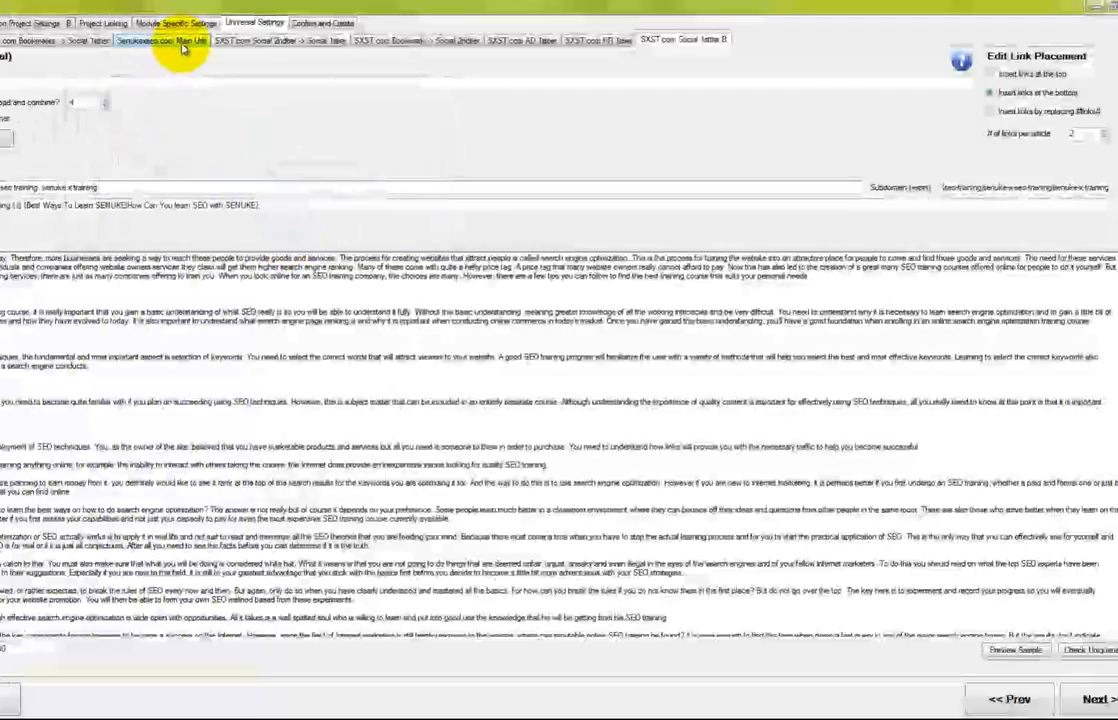
left_click(182, 46)
left_click(694, 40)
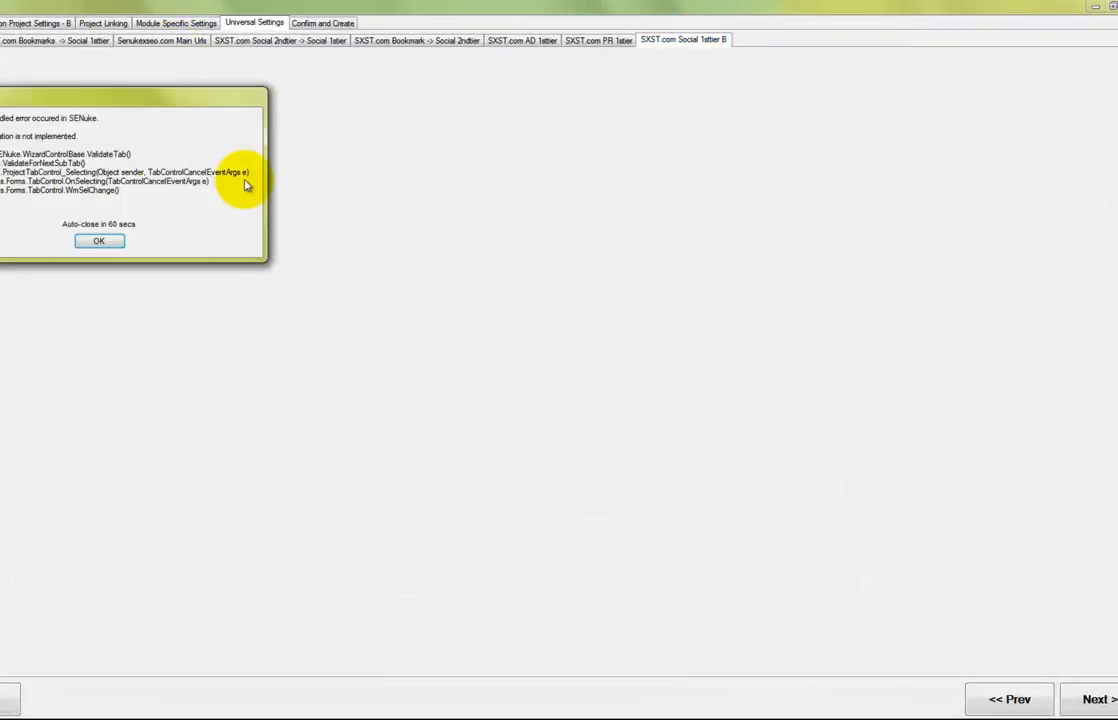
left_click(100, 241)
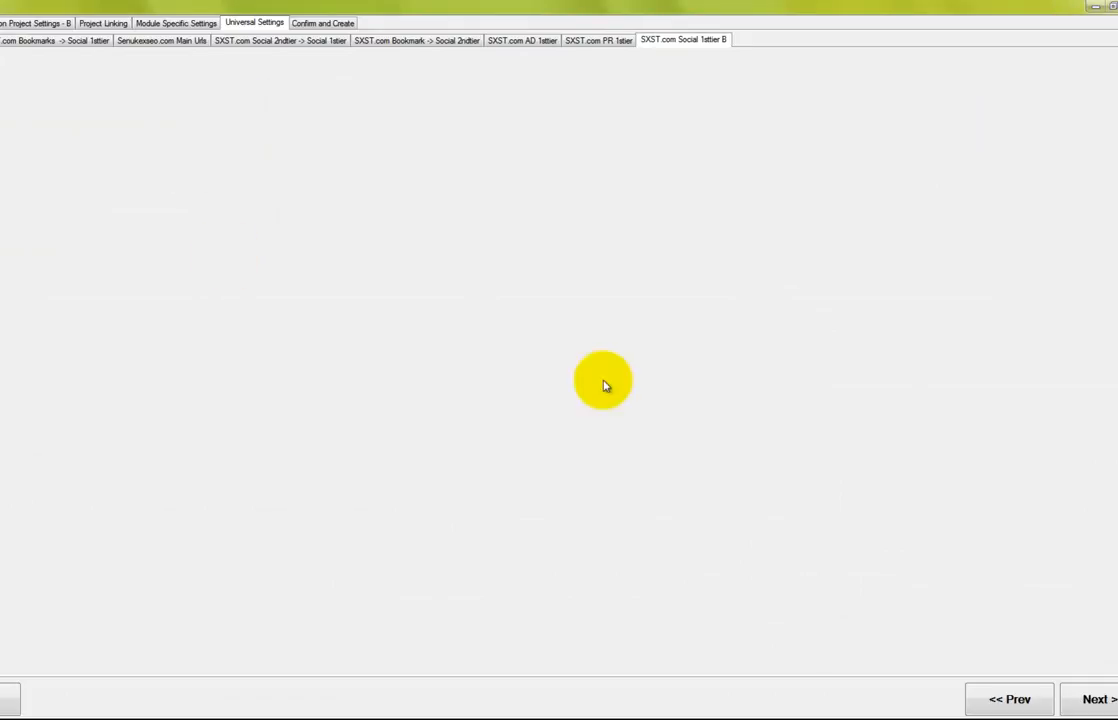
left_click(1100, 700)
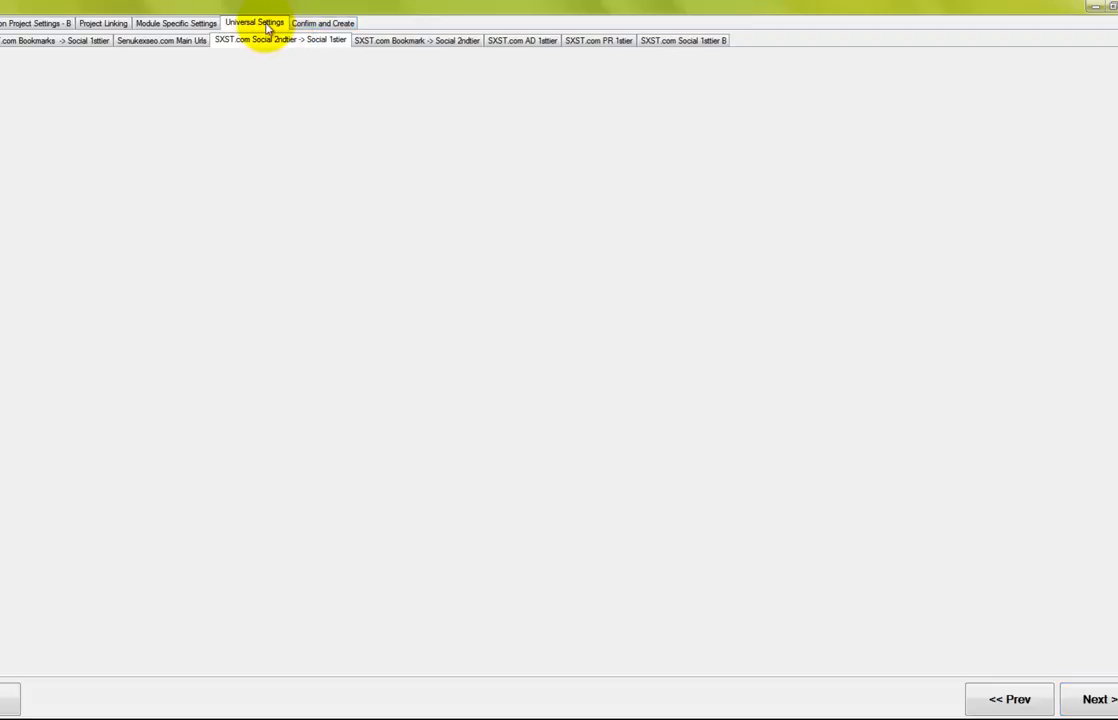
Go to Confirm and Create and acknowledge the captcha balance reminder
left_click(303, 24)
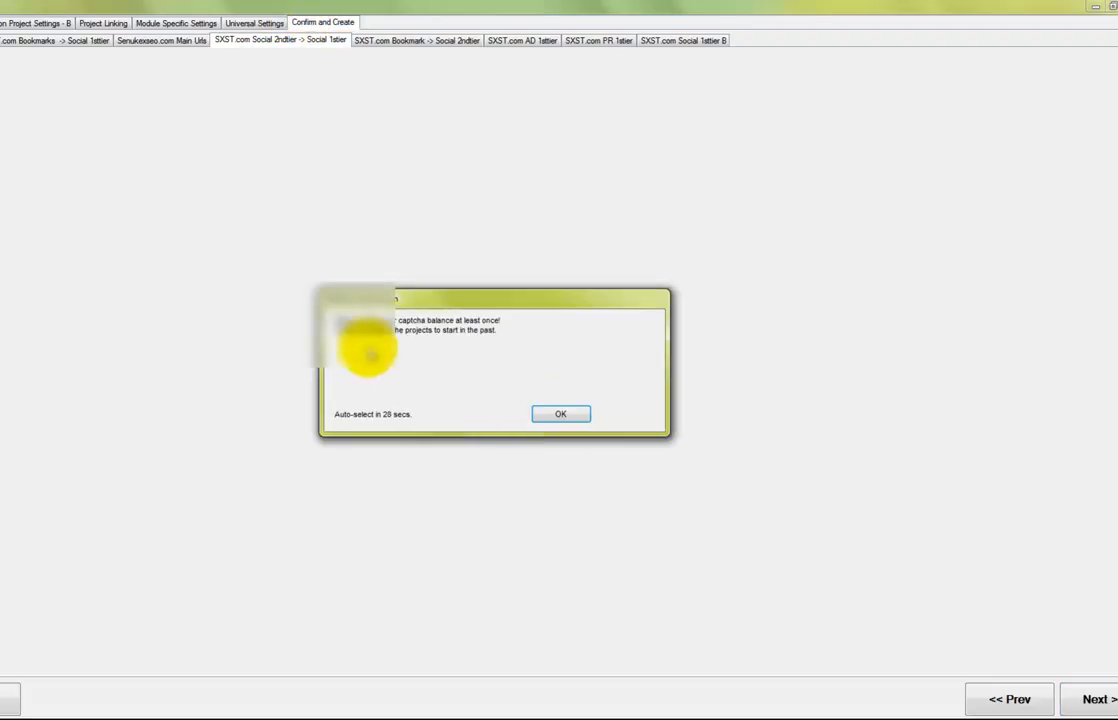
left_click_drag(424, 300, 368, 284)
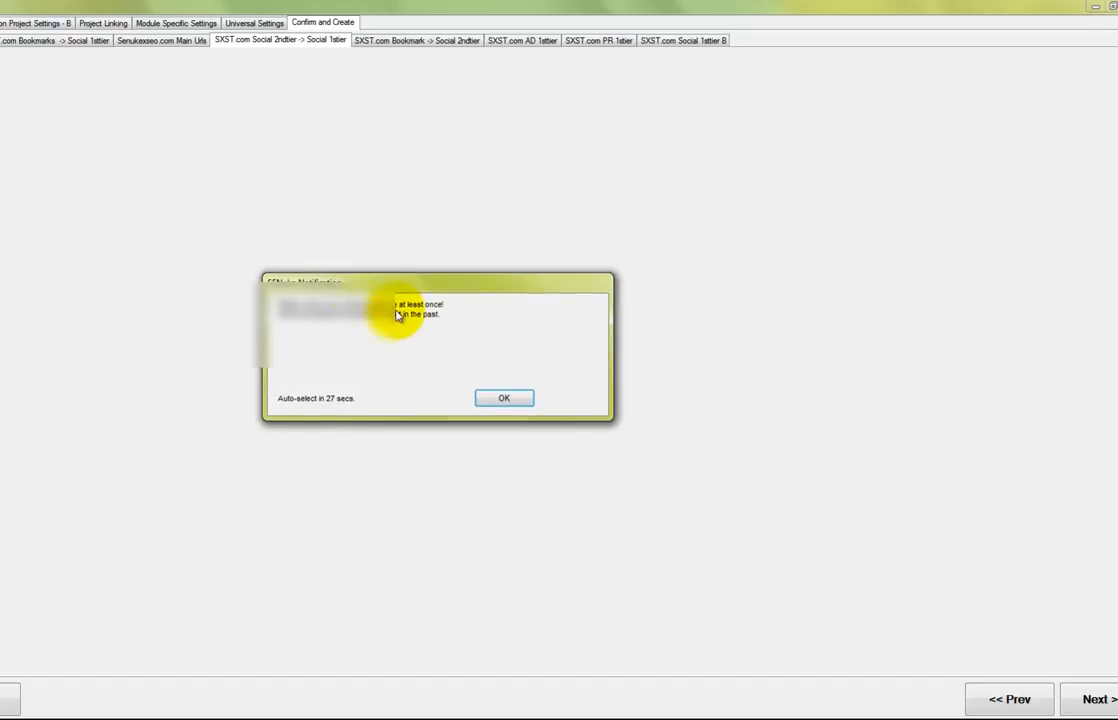
left_click(492, 398)
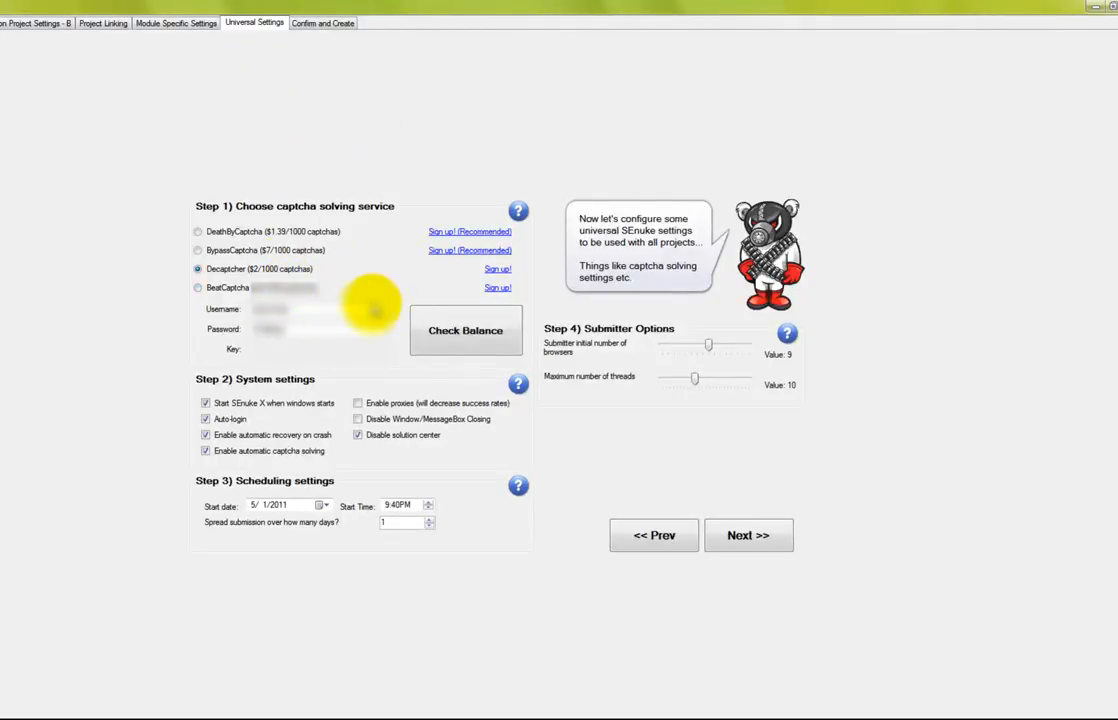
left_click(452, 337)
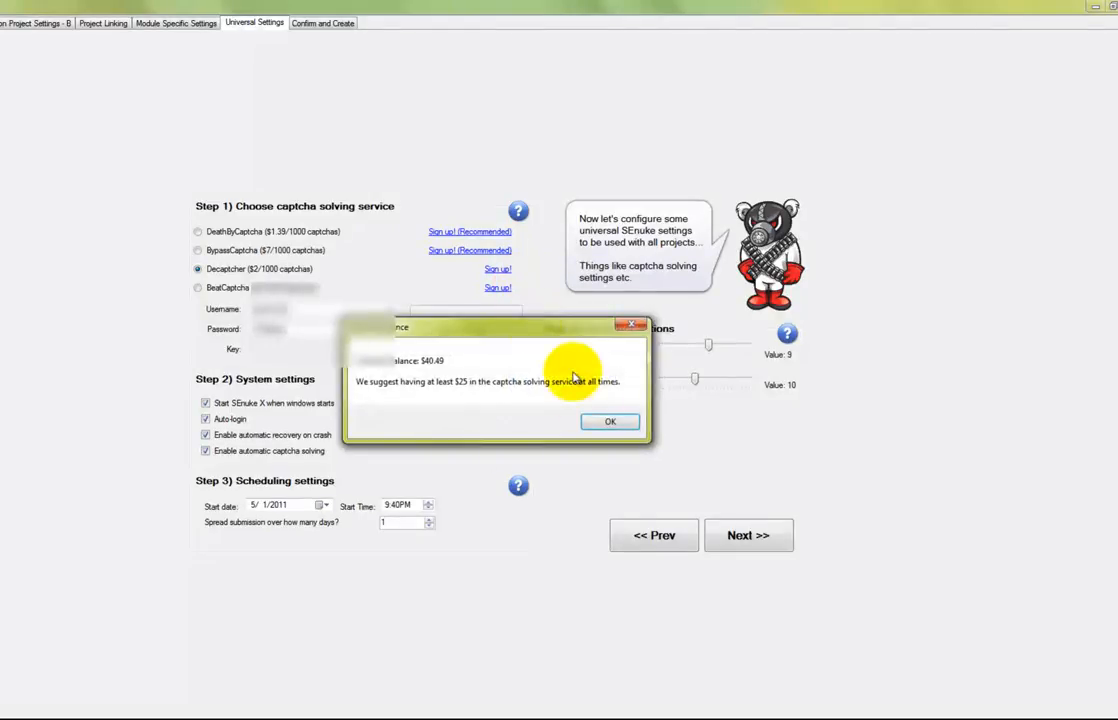
left_click(610, 421)
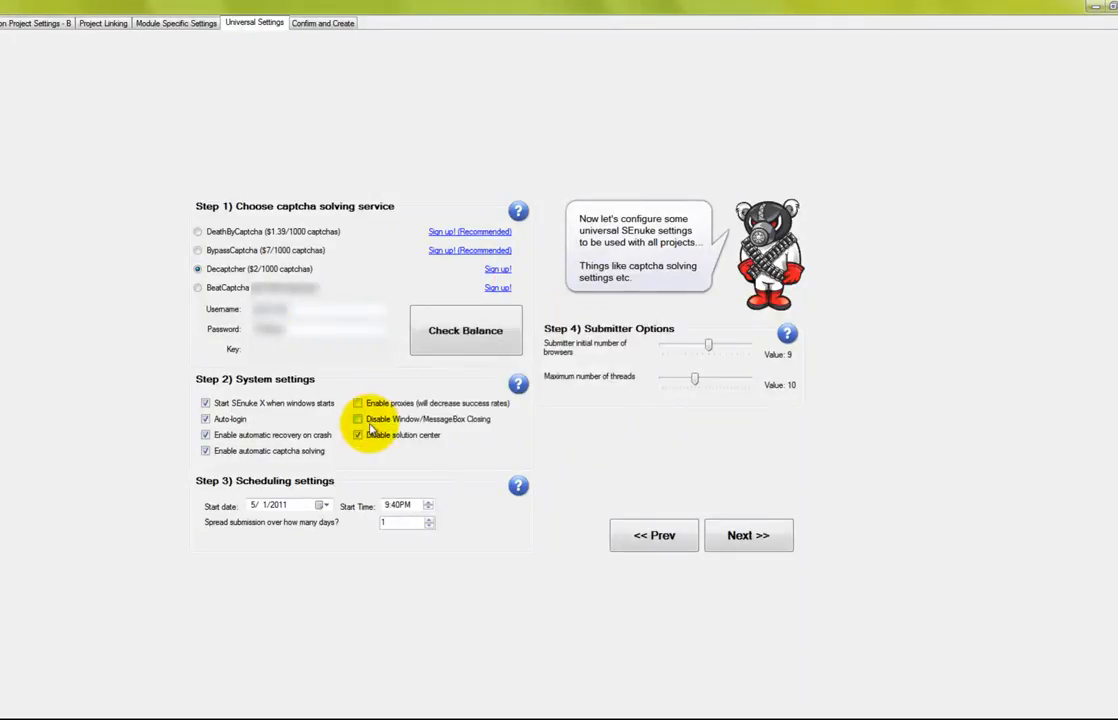
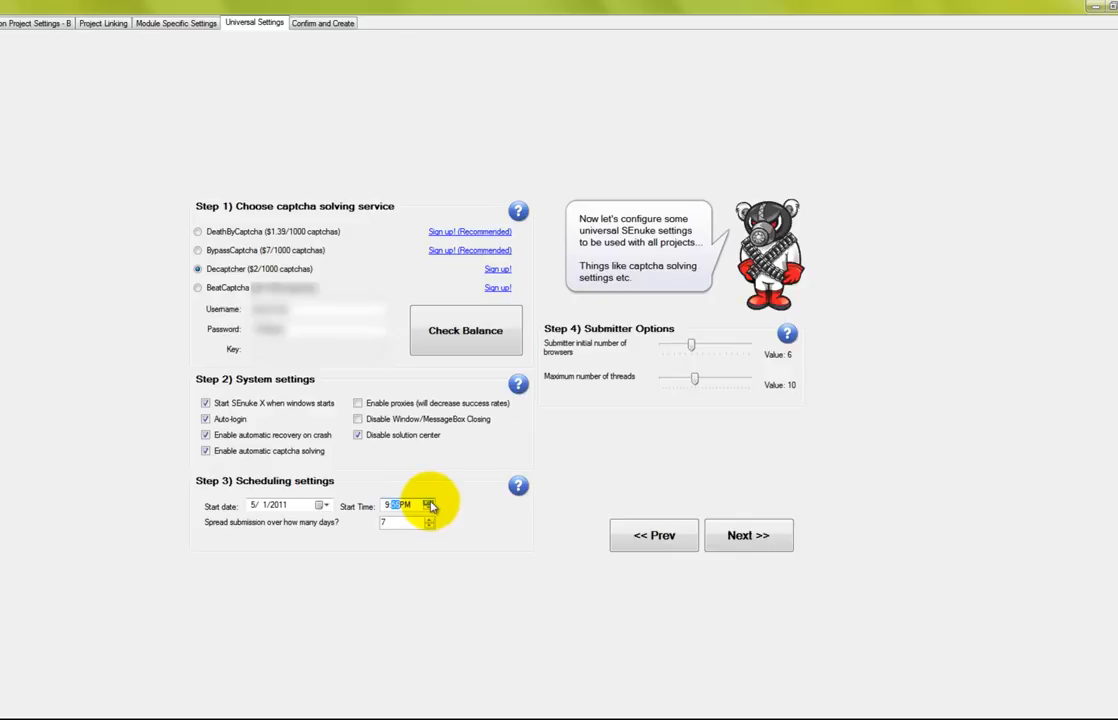
Set the scheduling start time to 10:00PM on 5/1/2011, with submissions spread over 7 days
left_click(387, 506)
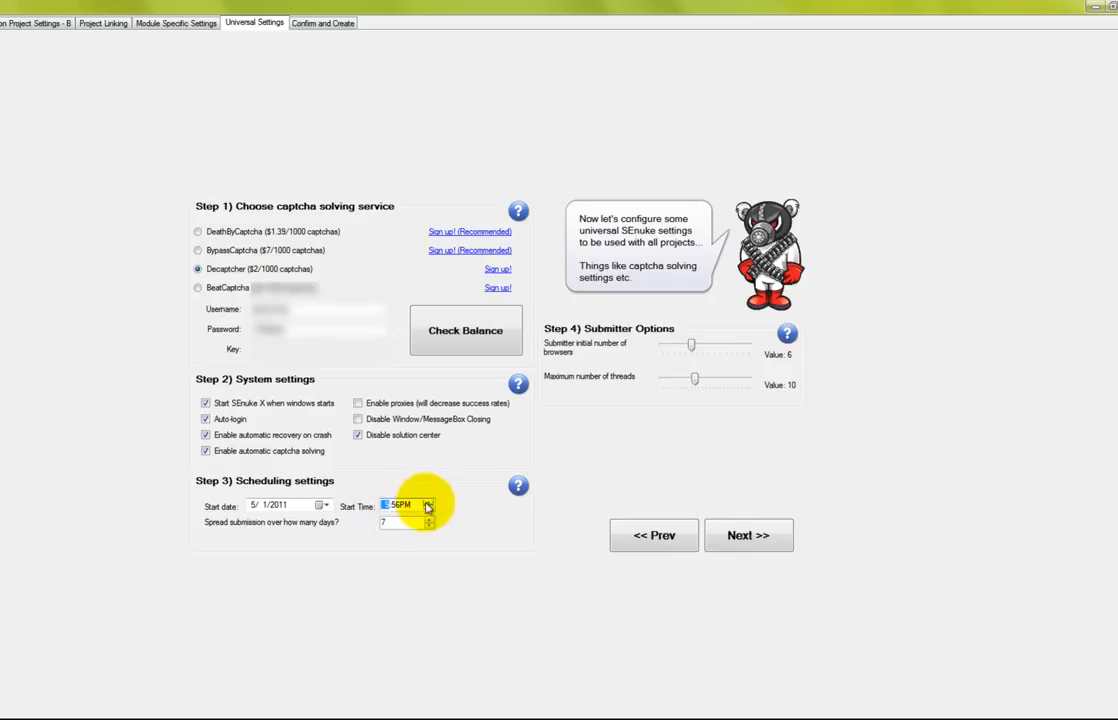
left_click(395, 508)
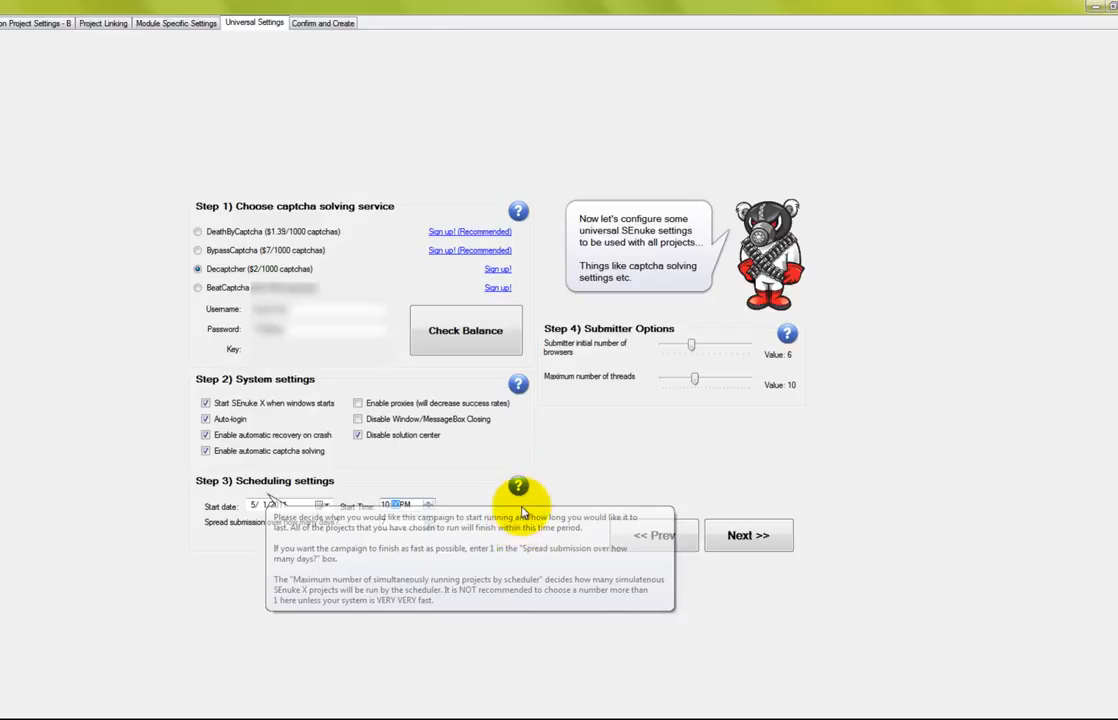
Check the captcha balance, then create the campaign projects and close the finished wizard
left_click(750, 535)
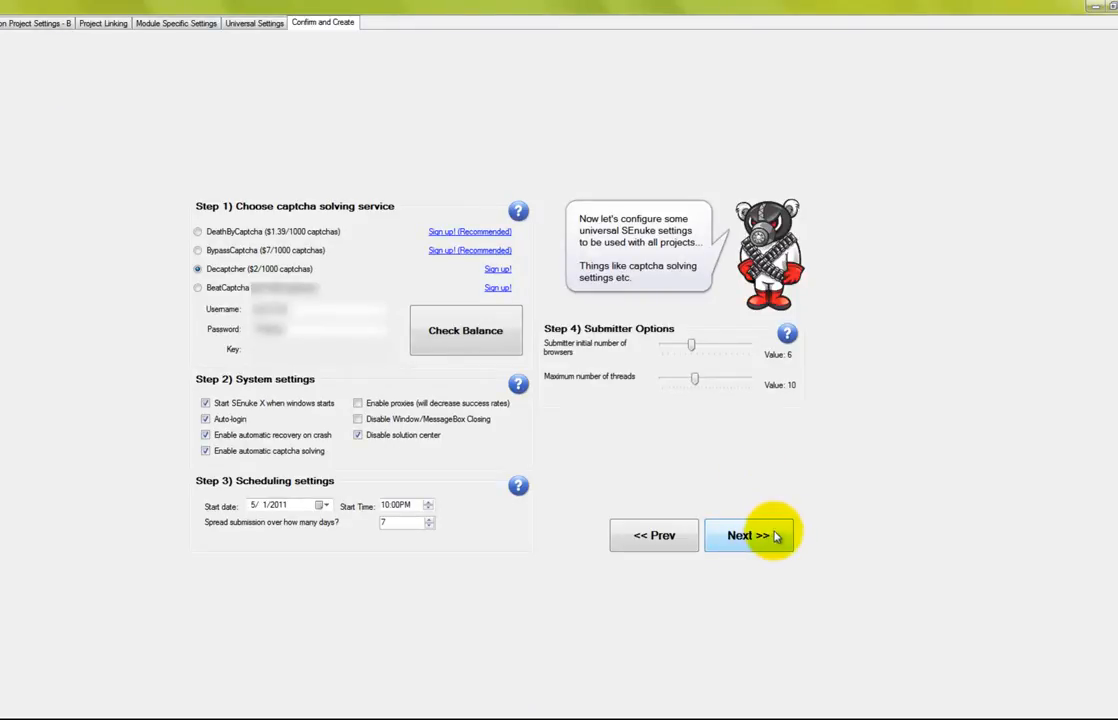
left_click(483, 337)
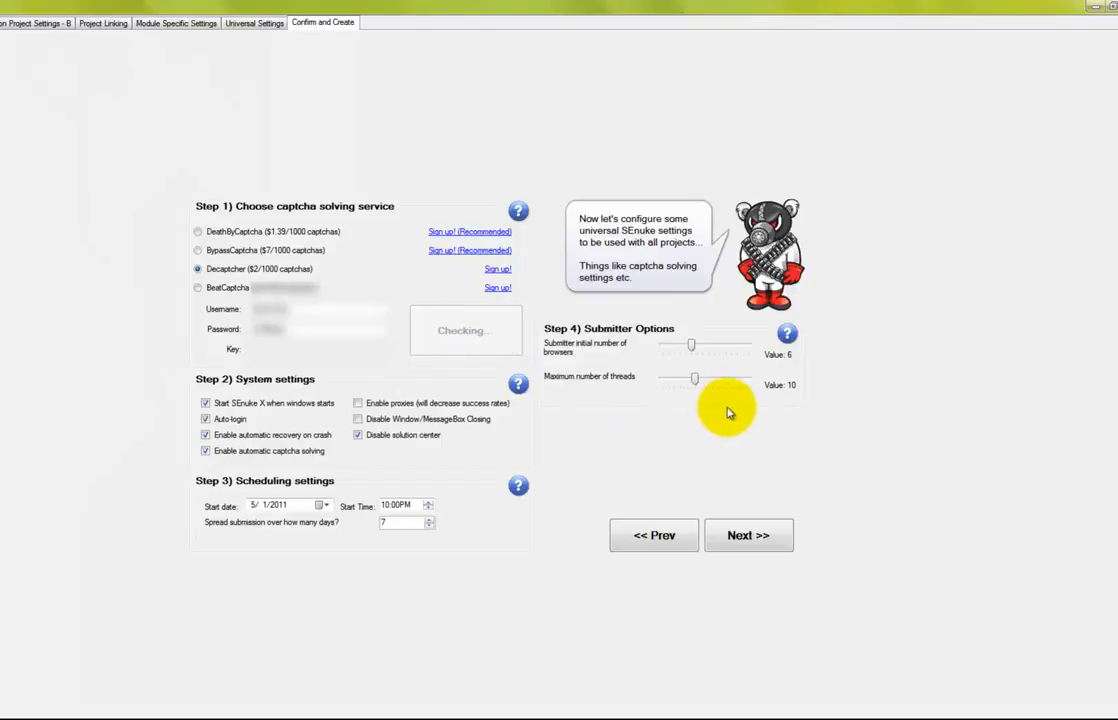
left_click(672, 421)
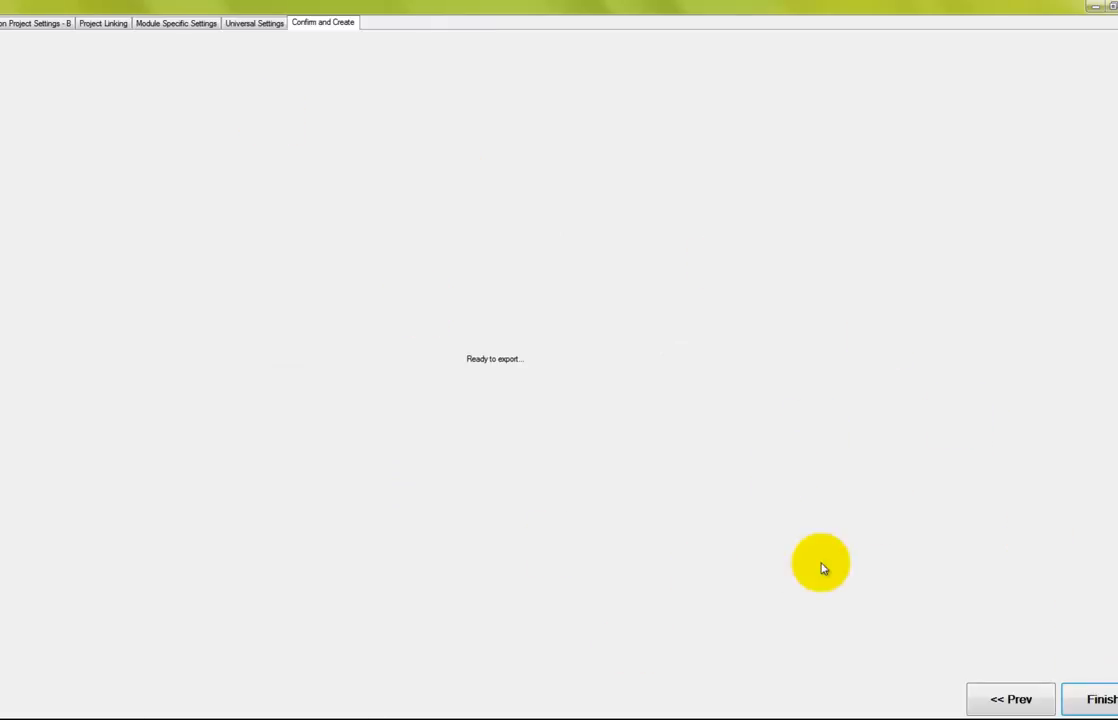
left_click(1092, 702)
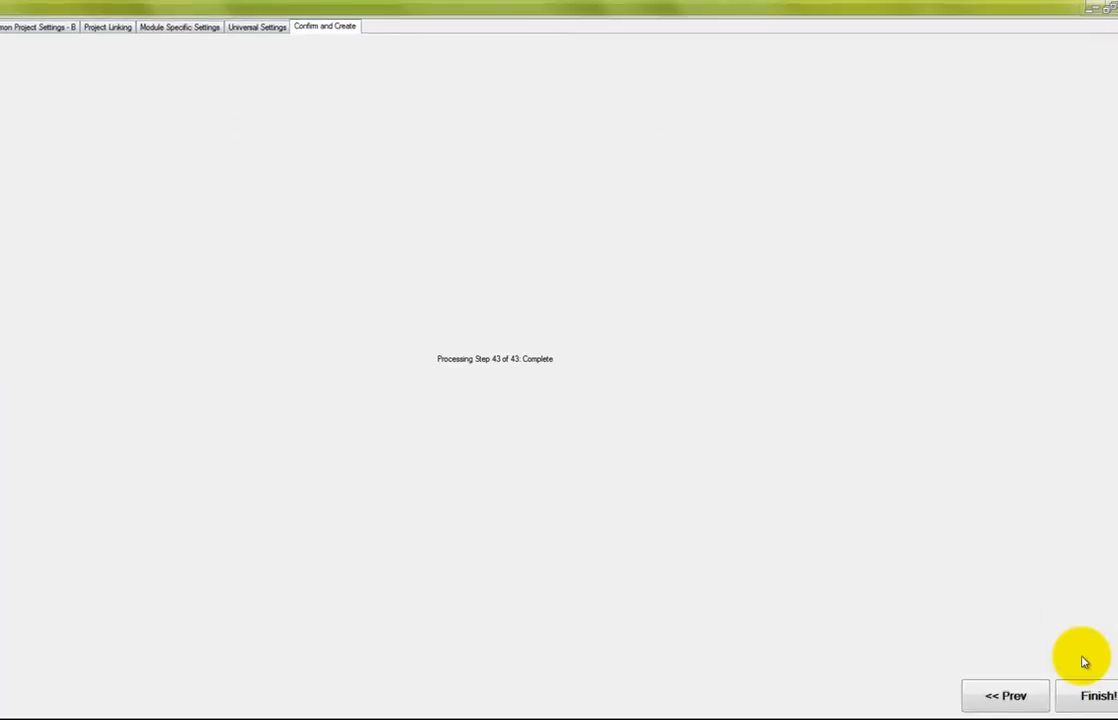
left_click(1090, 692)
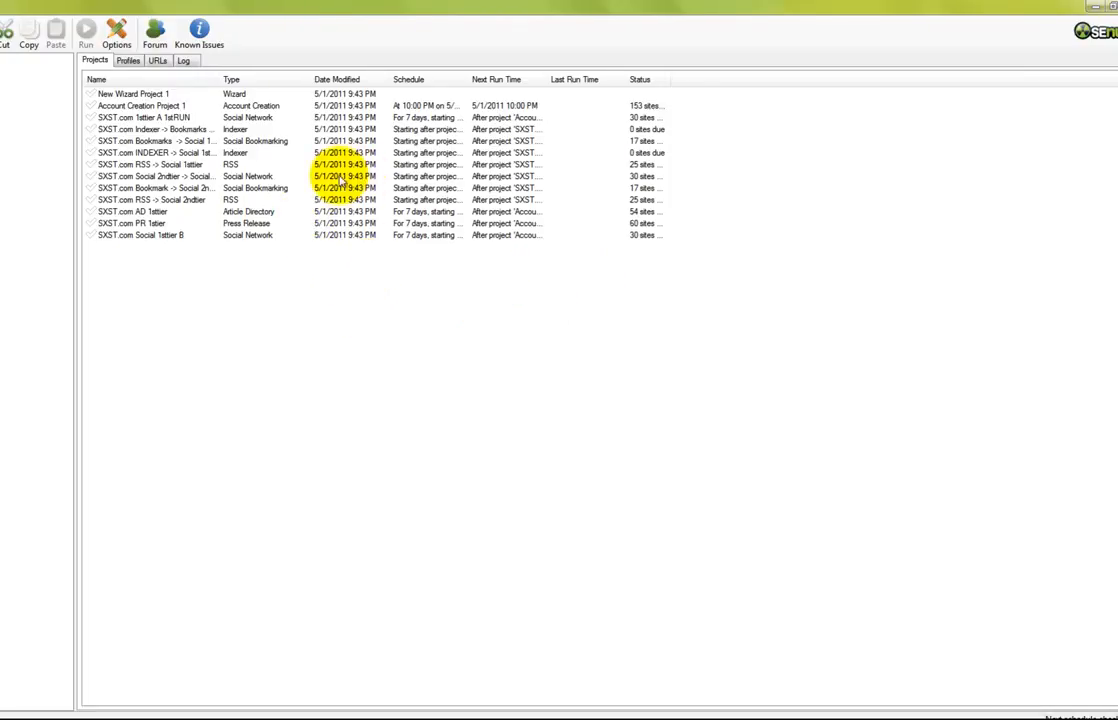
Widen the project list's Date Modified and Schedule columns so full schedules are readable
left_click(157, 62)
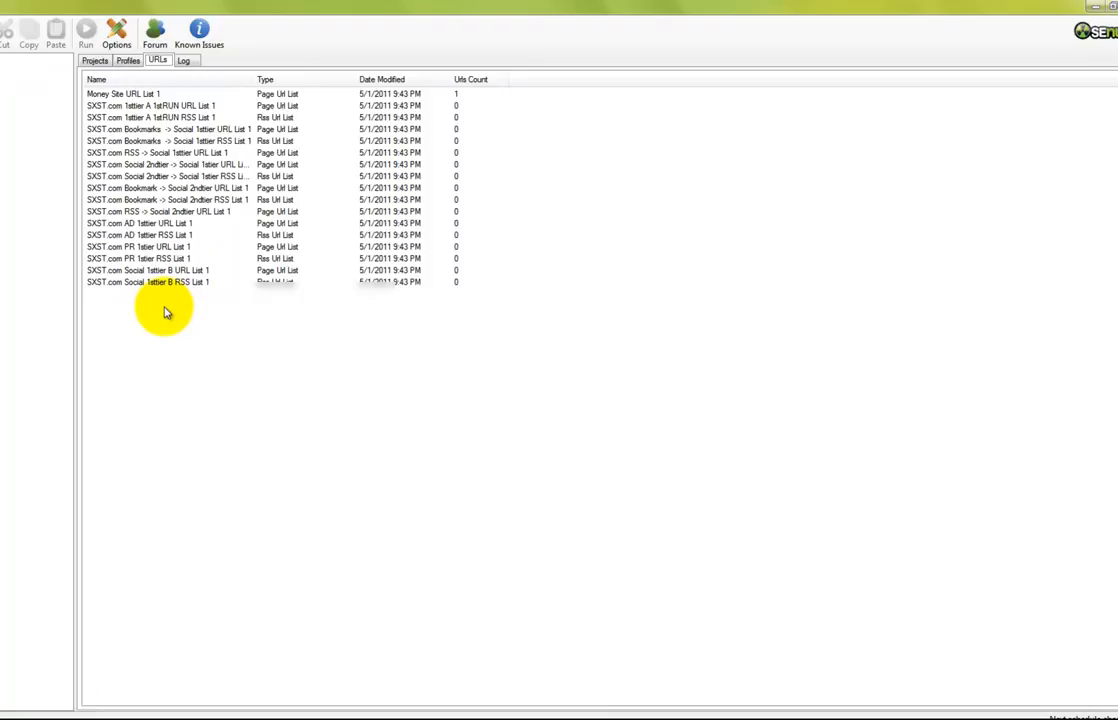
left_click(95, 61)
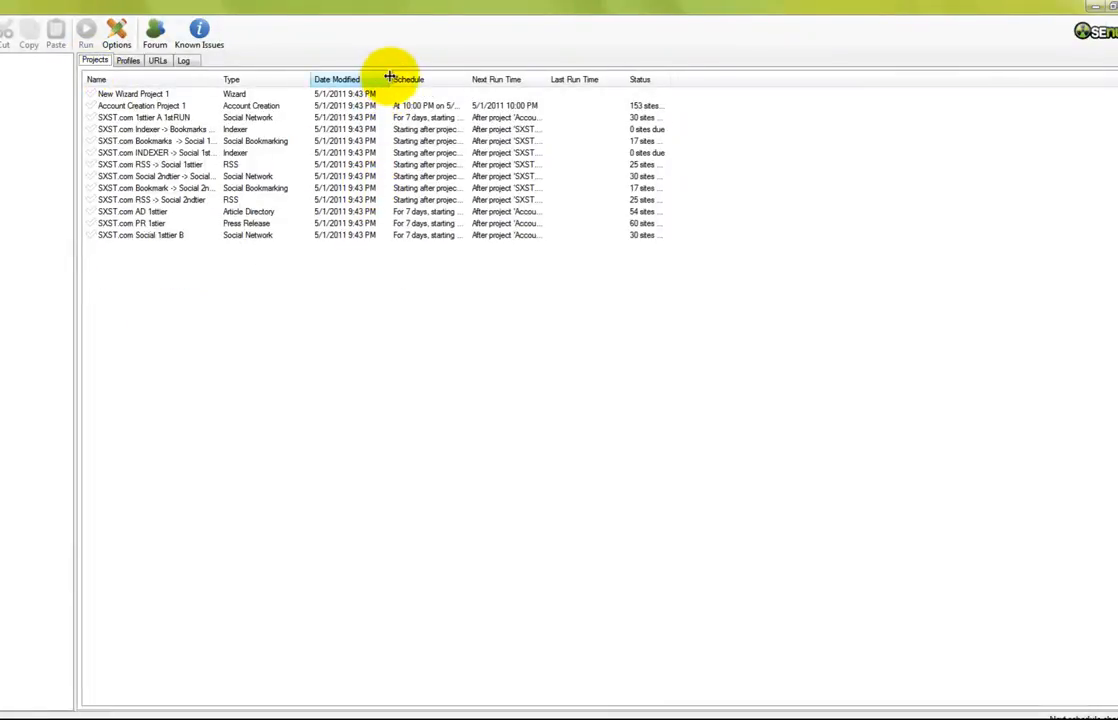
left_click_drag(389, 77, 477, 77)
left_click_drag(561, 77, 667, 77)
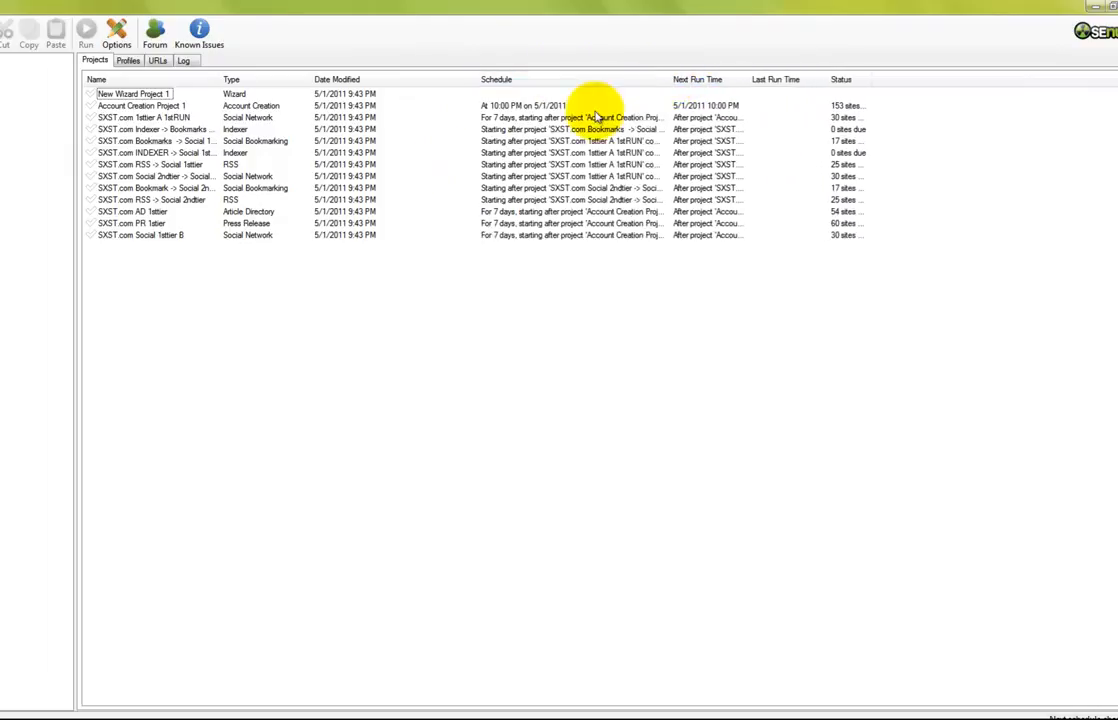
Open Money Site URL List 1 in the URL lists to check its URL, then close it
left_click(157, 62)
left_click(125, 94)
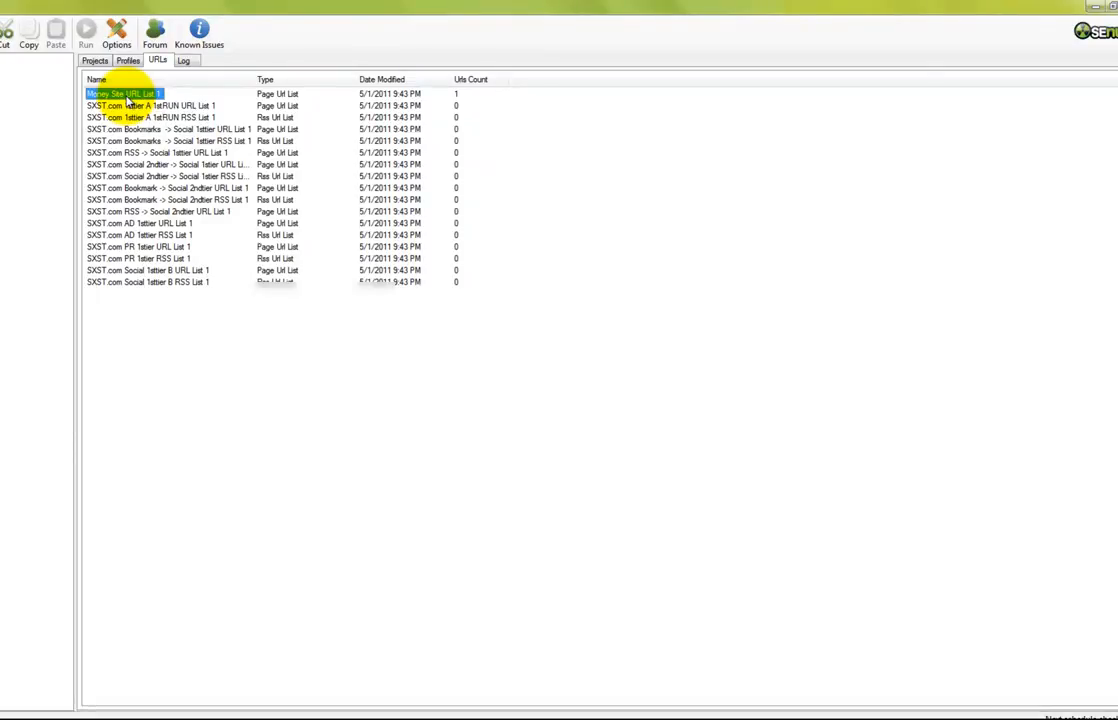
double_click(125, 95)
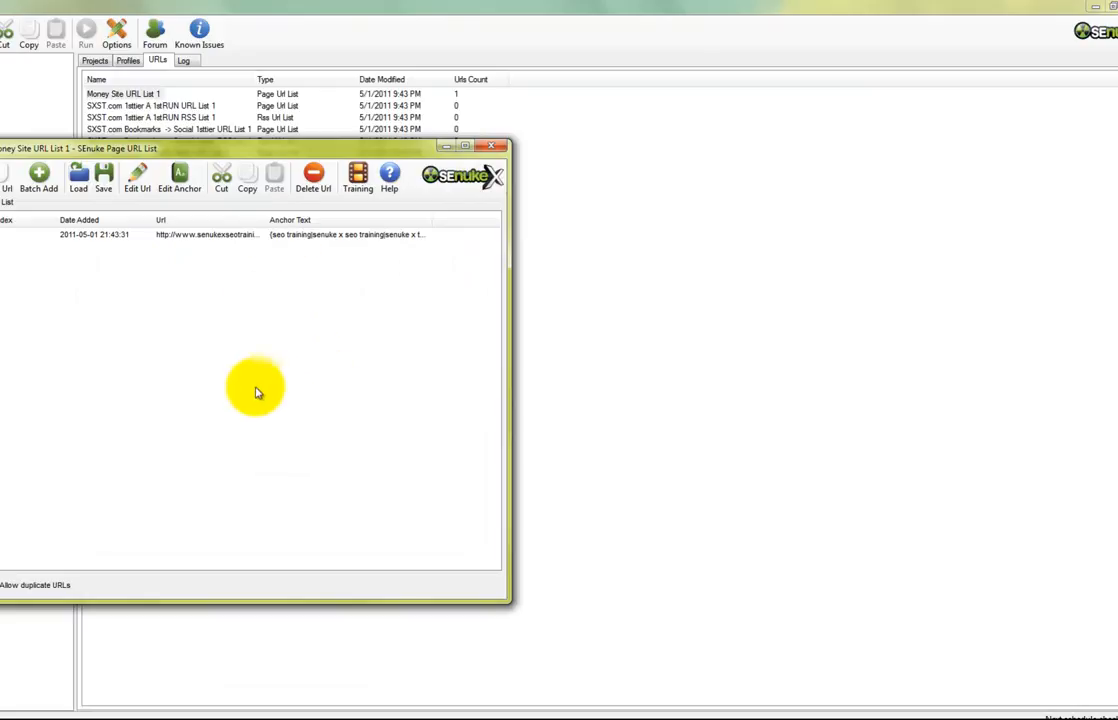
left_click(491, 146)
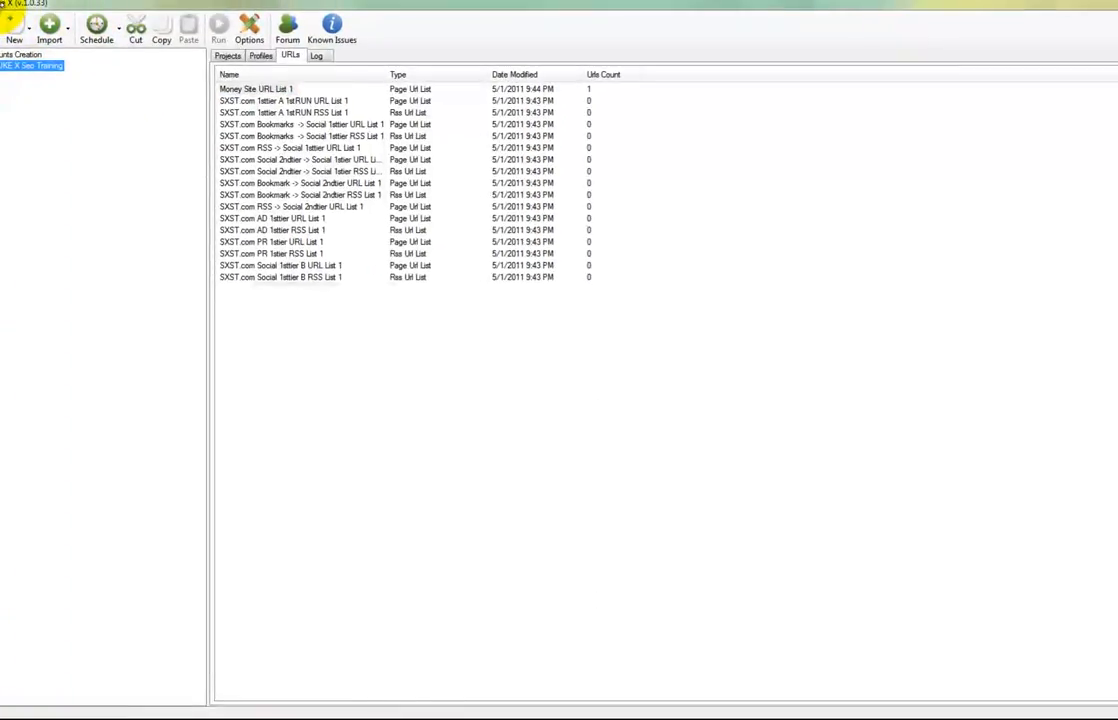
Create a new page URL list named 'SXST.com Authority Links' and switch to the browser
left_click(16, 32)
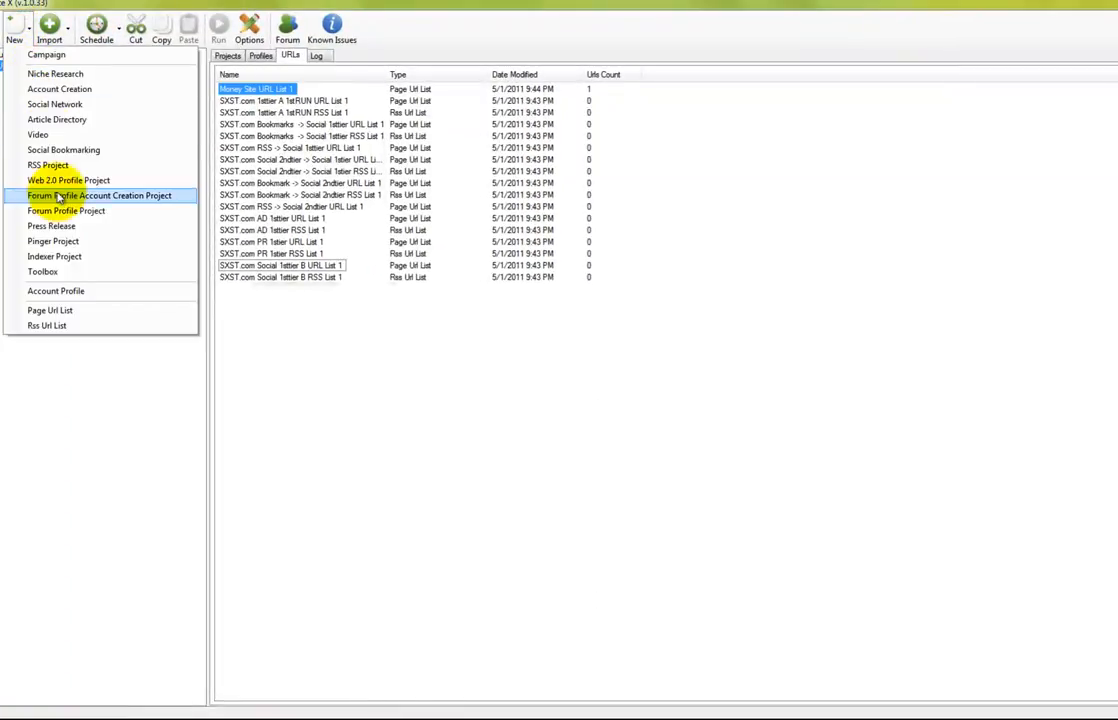
left_click(50, 310)
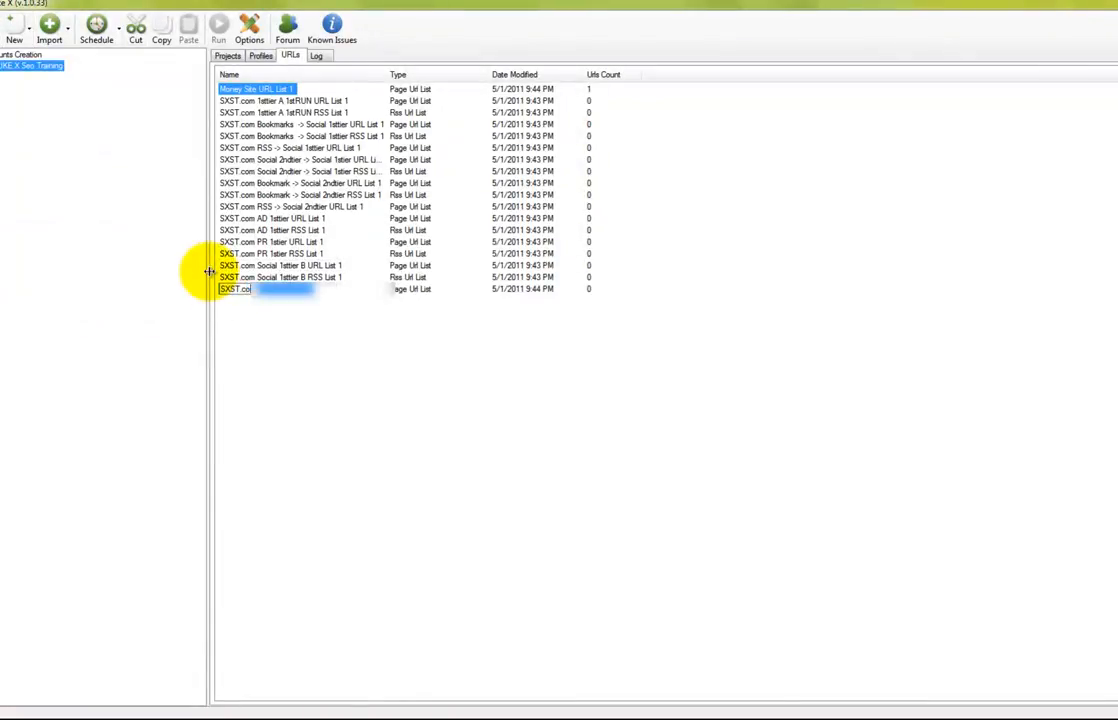
type("SXST.com So")
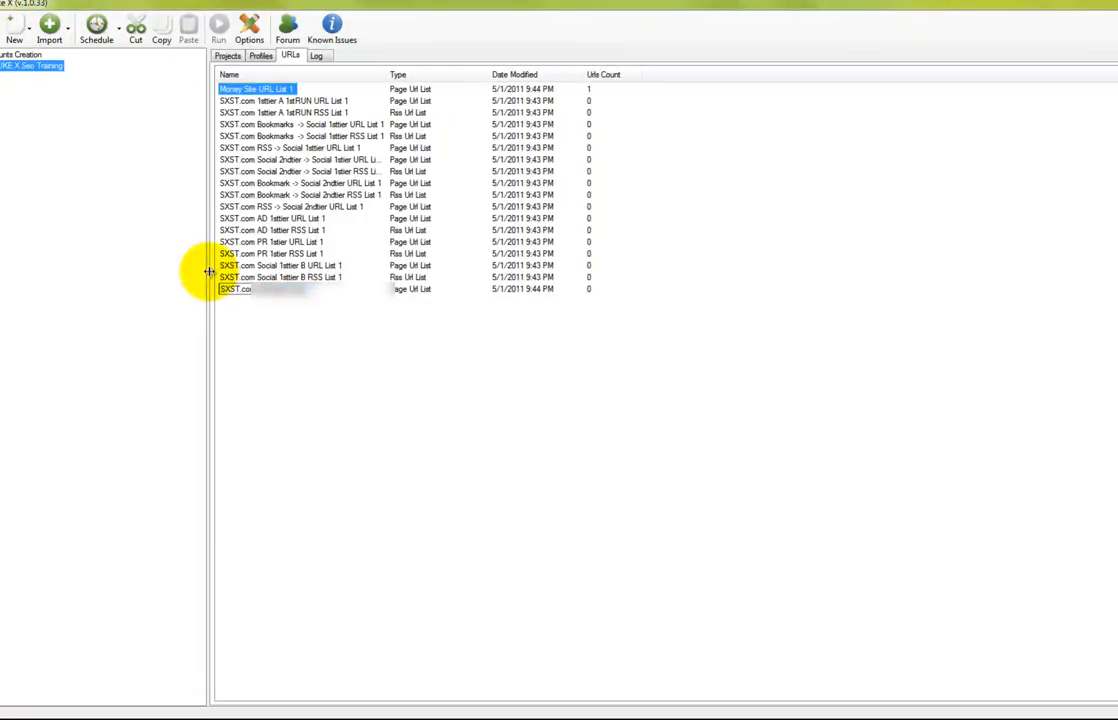
key("Return")
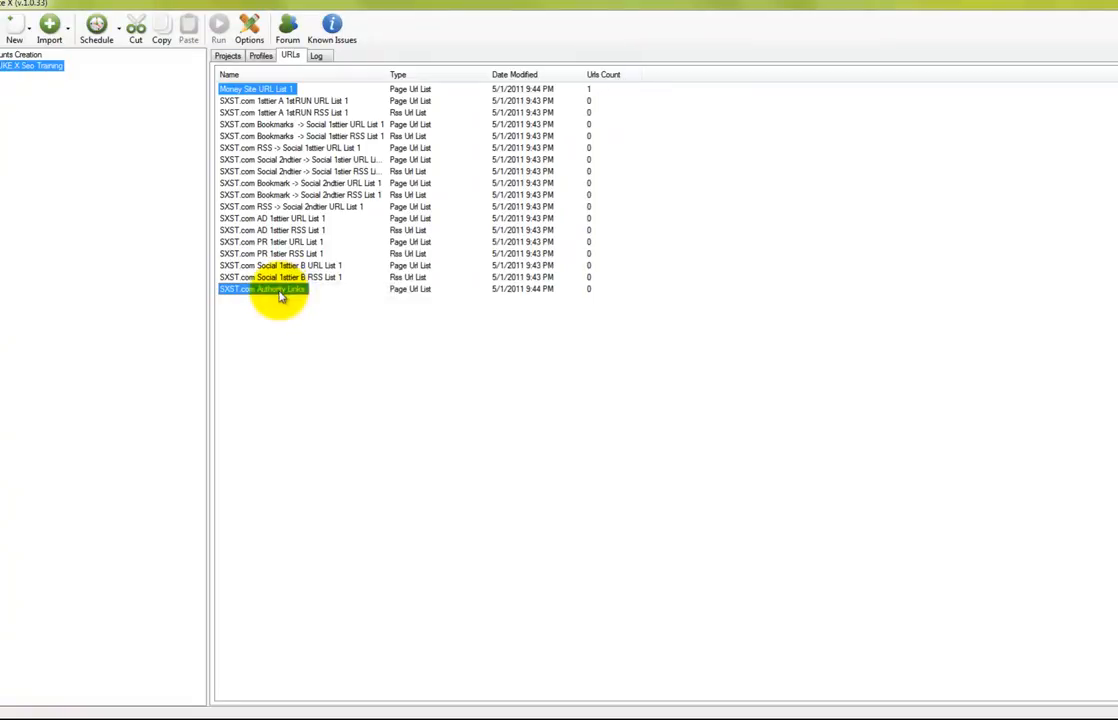
left_click(725, 716)
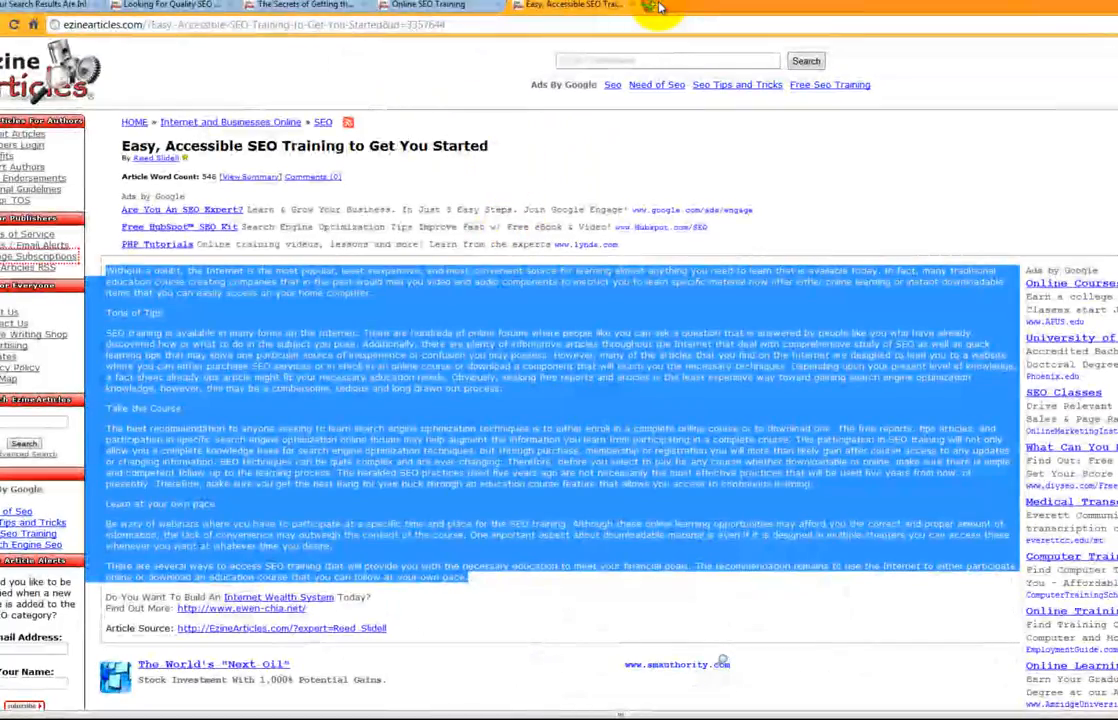
Load wikipedia.com in a new tab, close an old article tab, and open the Backlink article
left_click(655, 8)
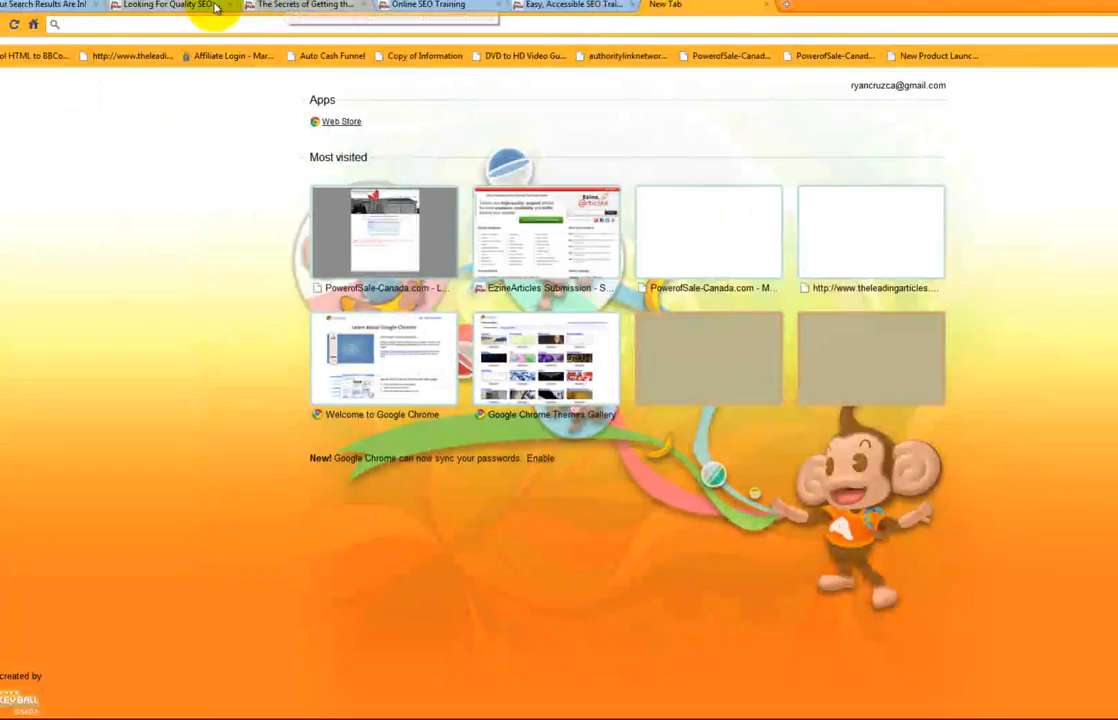
left_click(723, 27)
type("wik")
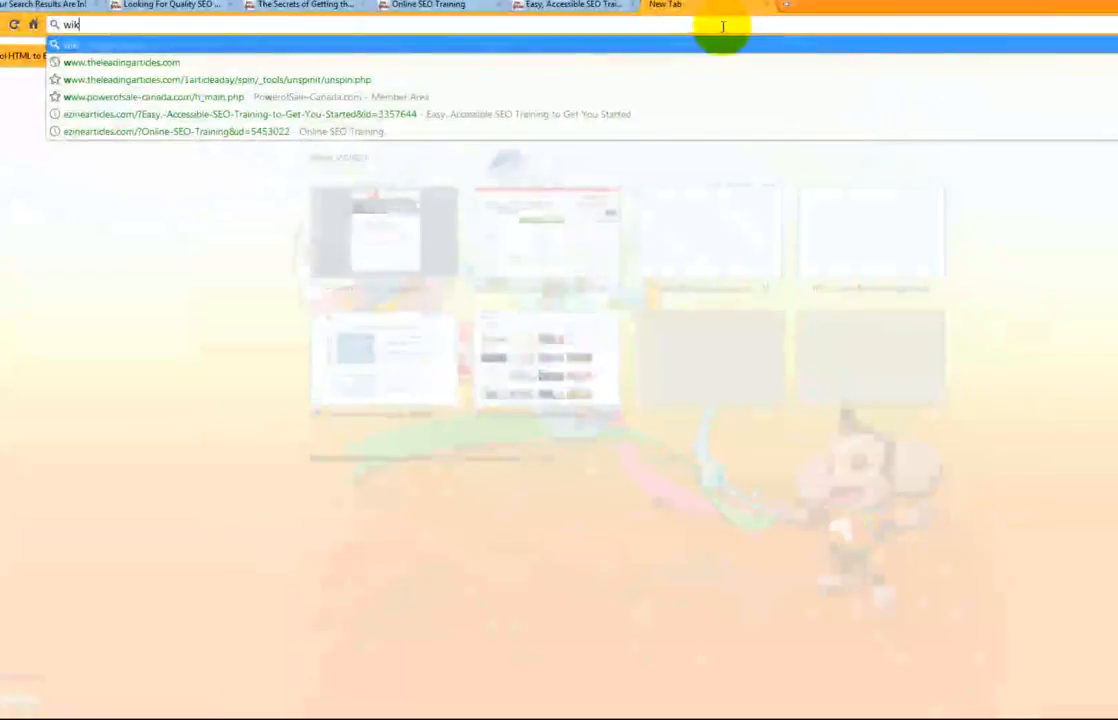
type("ipedia.com")
key("Return")
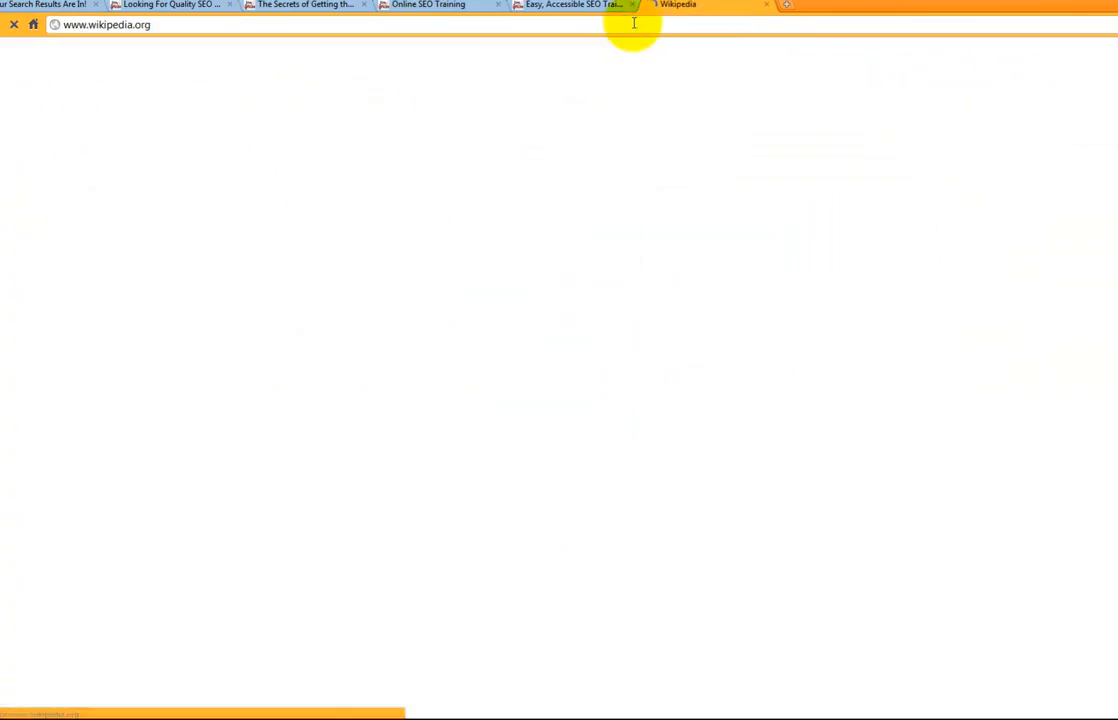
left_click(230, 6)
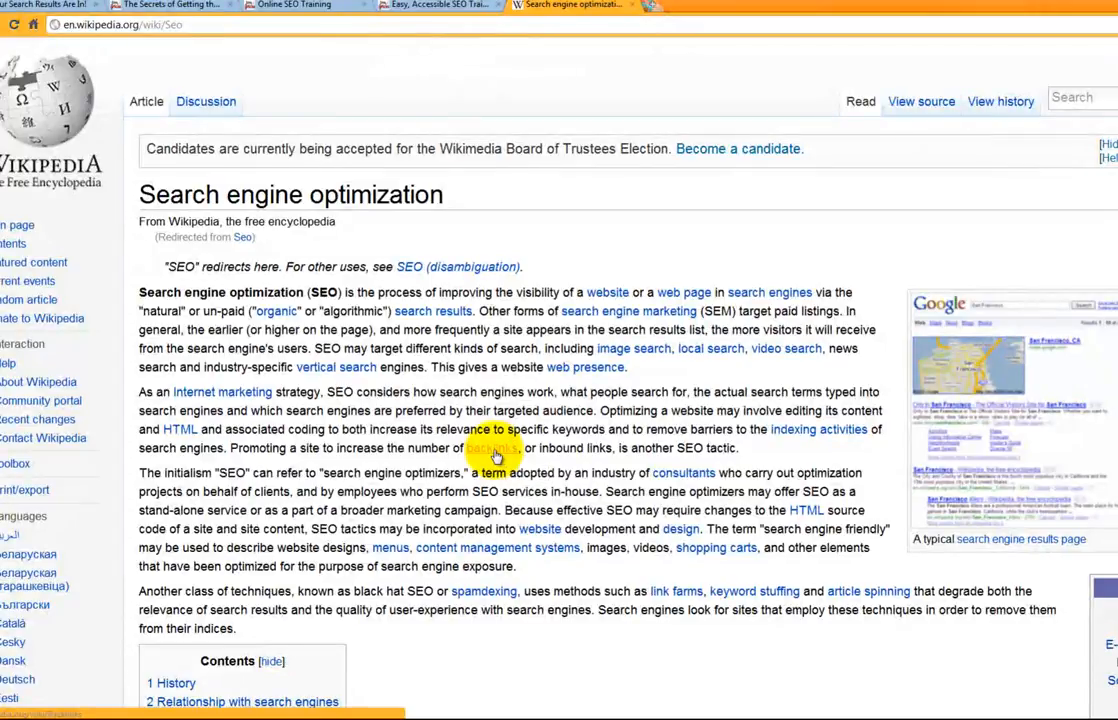
left_click(495, 455)
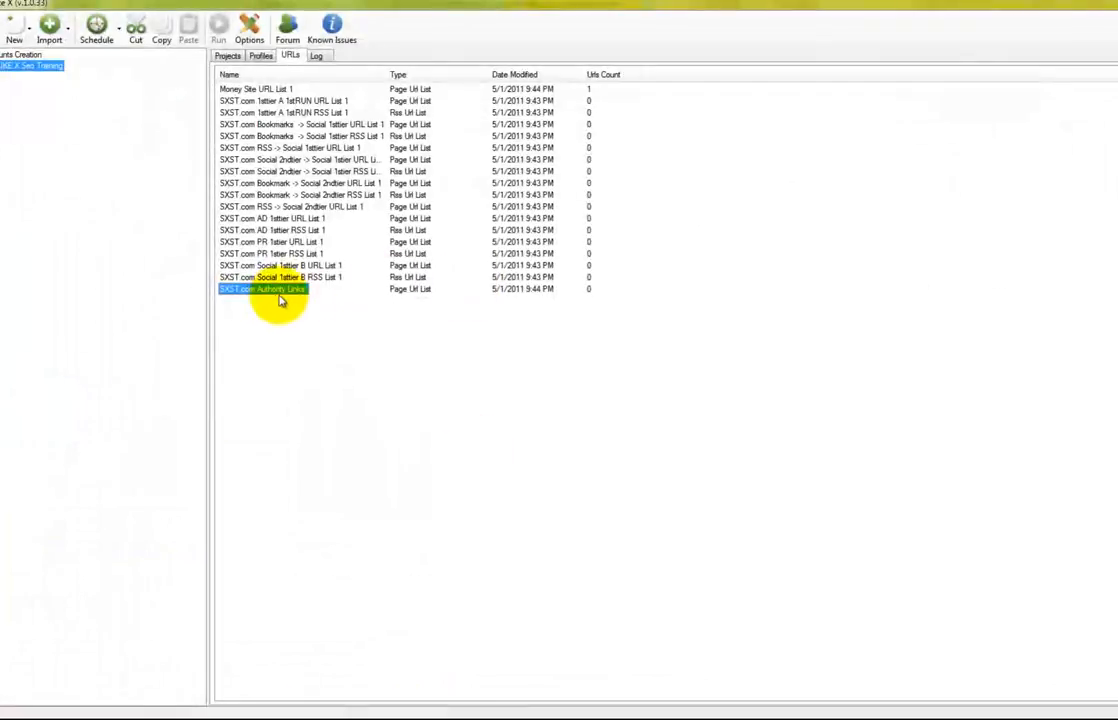
Batch-add the copied Wikipedia Backlinks URL to the SXST.com Authority Links list
key("Return")
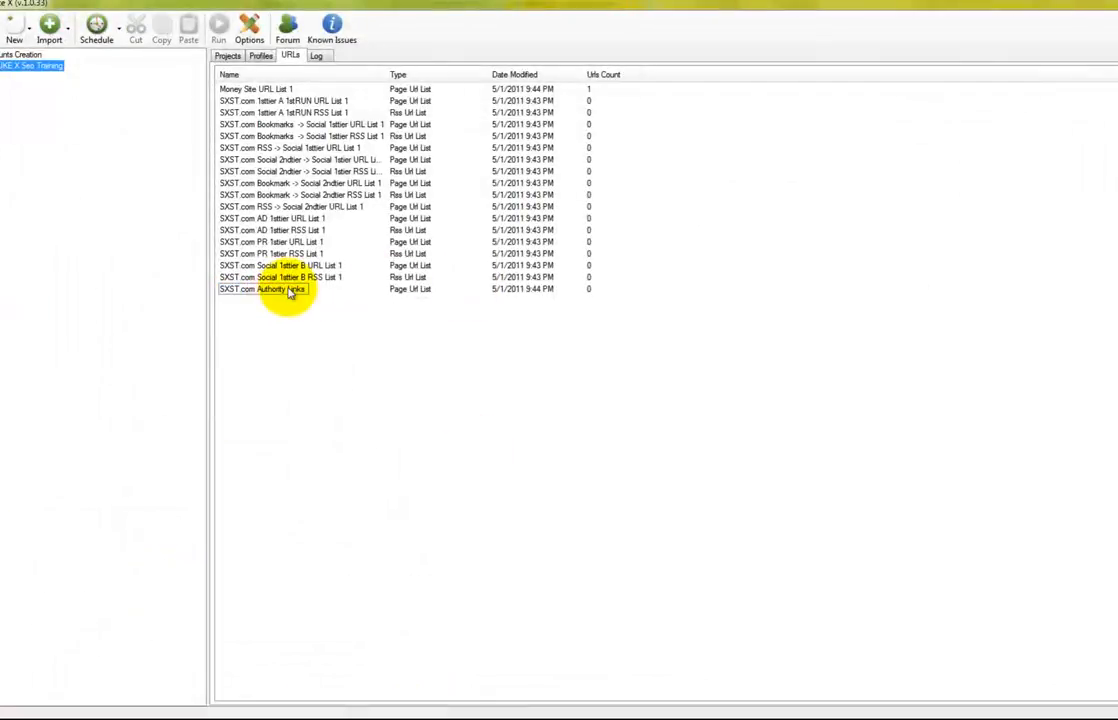
double_click(290, 290)
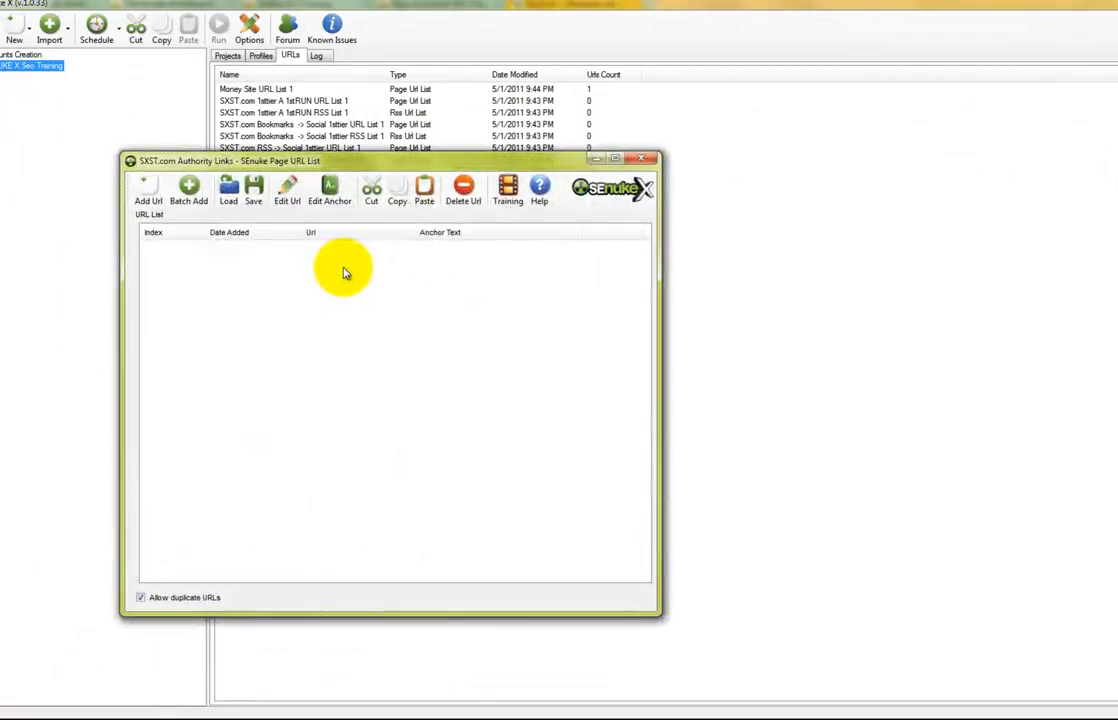
left_click(187, 194)
type("http://en.wikipedia.org/wiki/Backlinks")
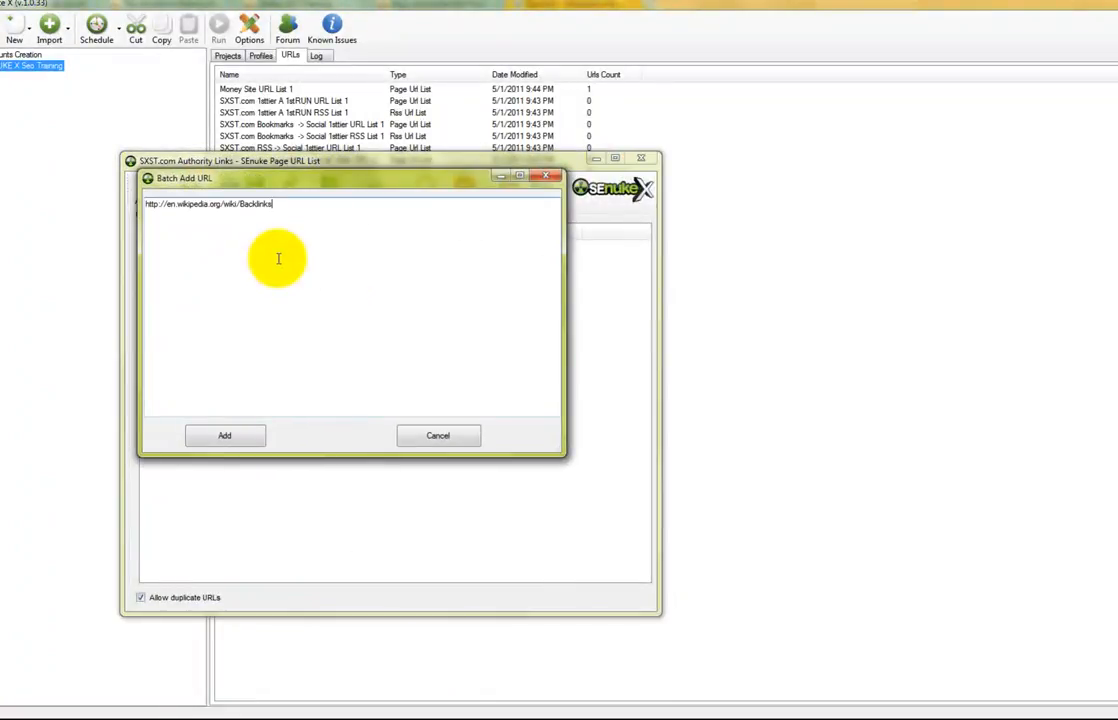
left_click(230, 435)
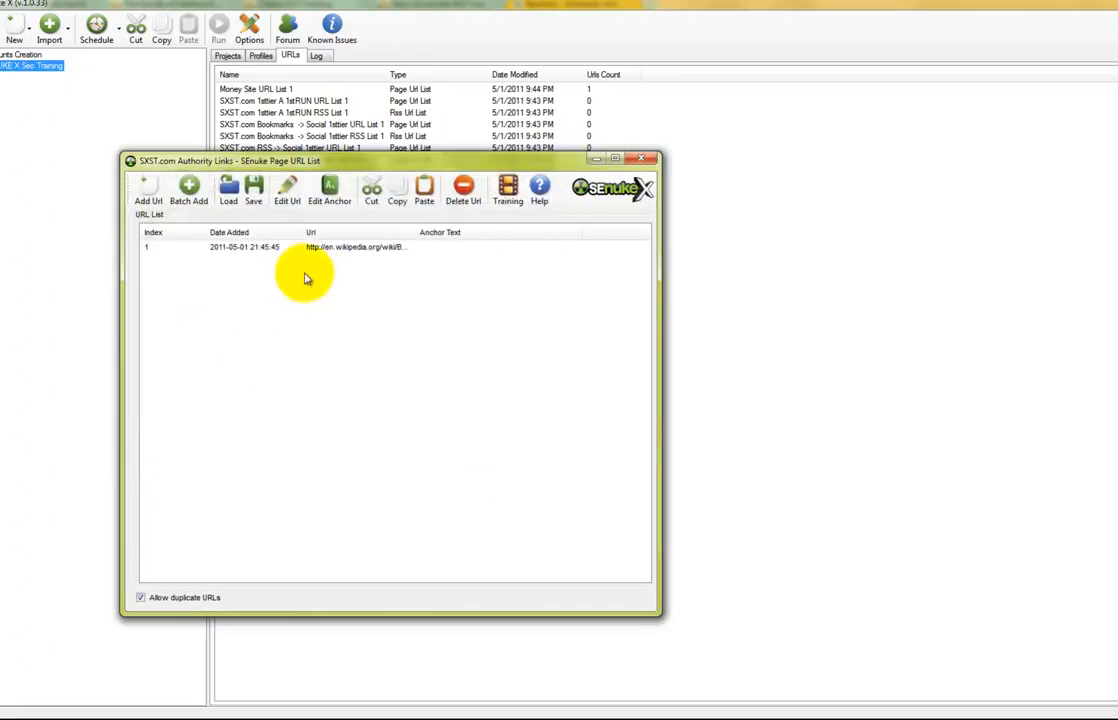
Give the Wikipedia URL the anchor text {backlinks|backlink} and close the list
left_click(324, 249)
right_click(326, 251)
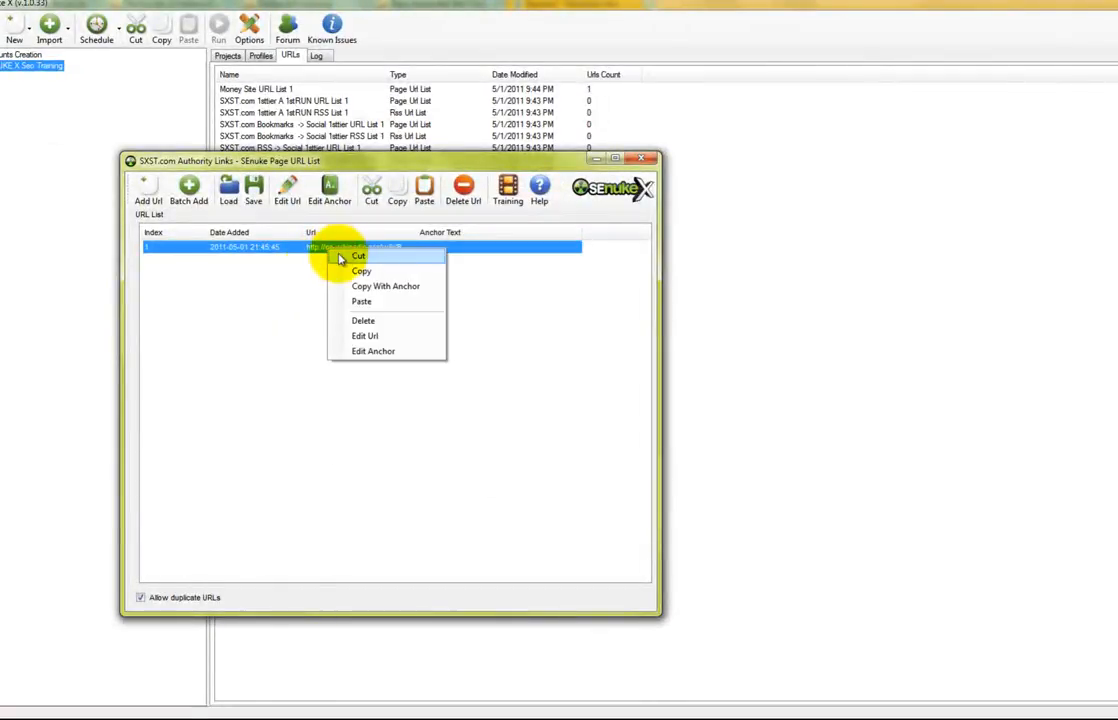
left_click(326, 203)
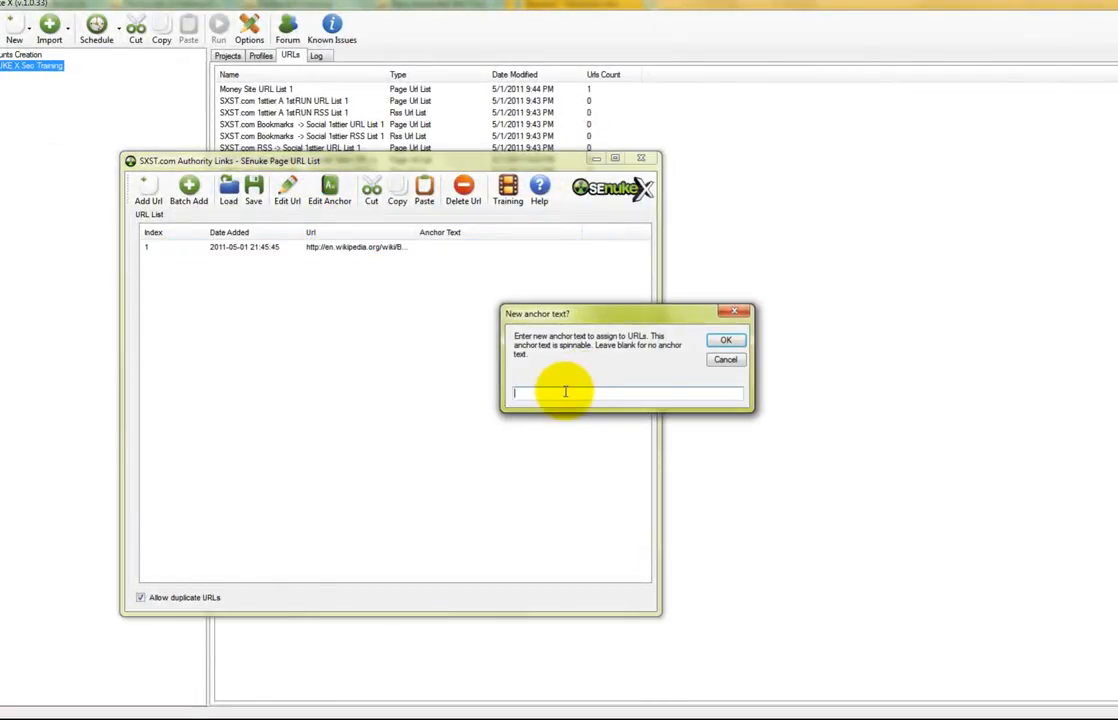
type("{backlinks|backlink")
key("Return")
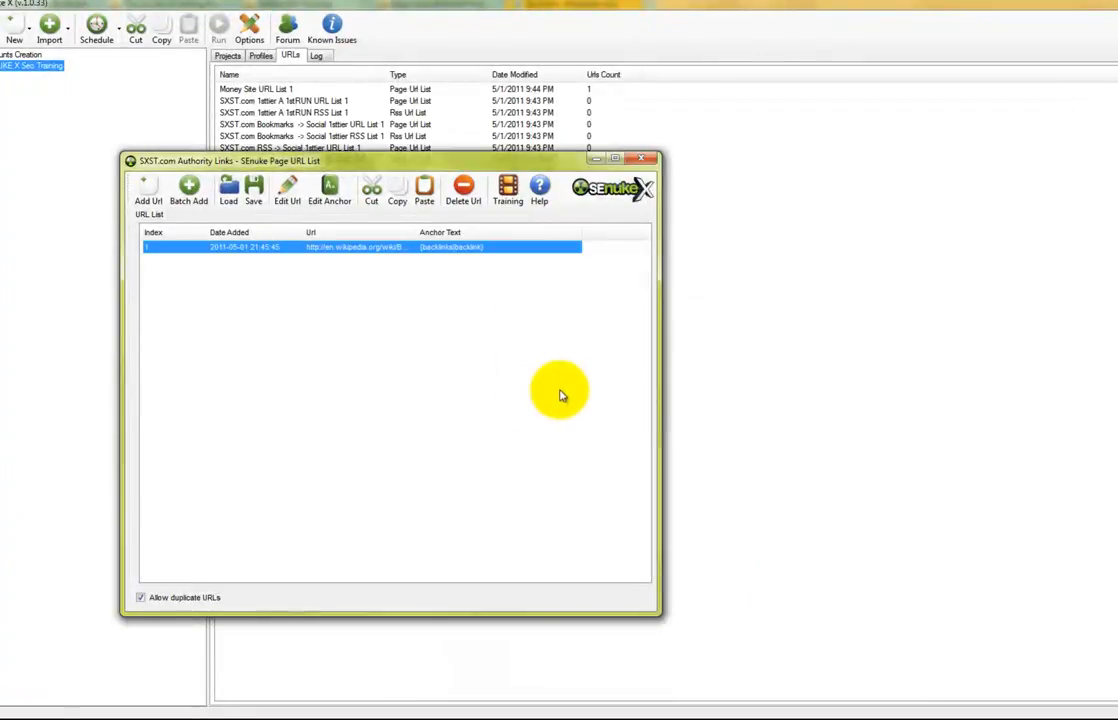
left_click(641, 158)
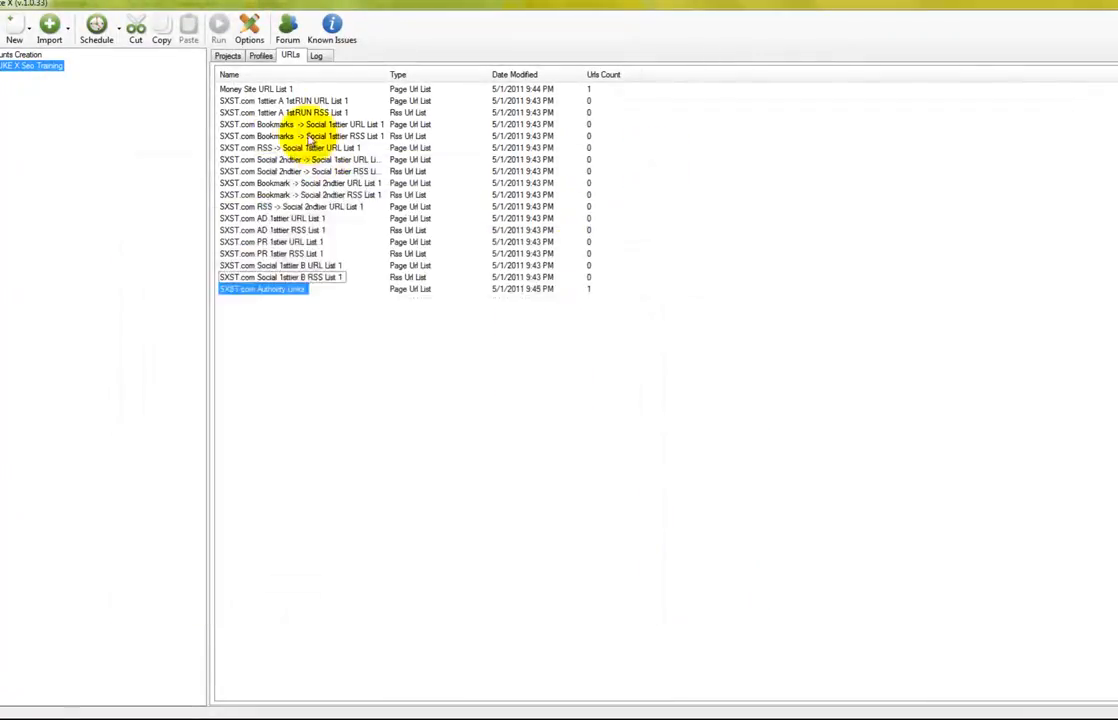
Widen the project list's Name column, then inspect Account Creation Project 1's spun profile settings
left_click(233, 56)
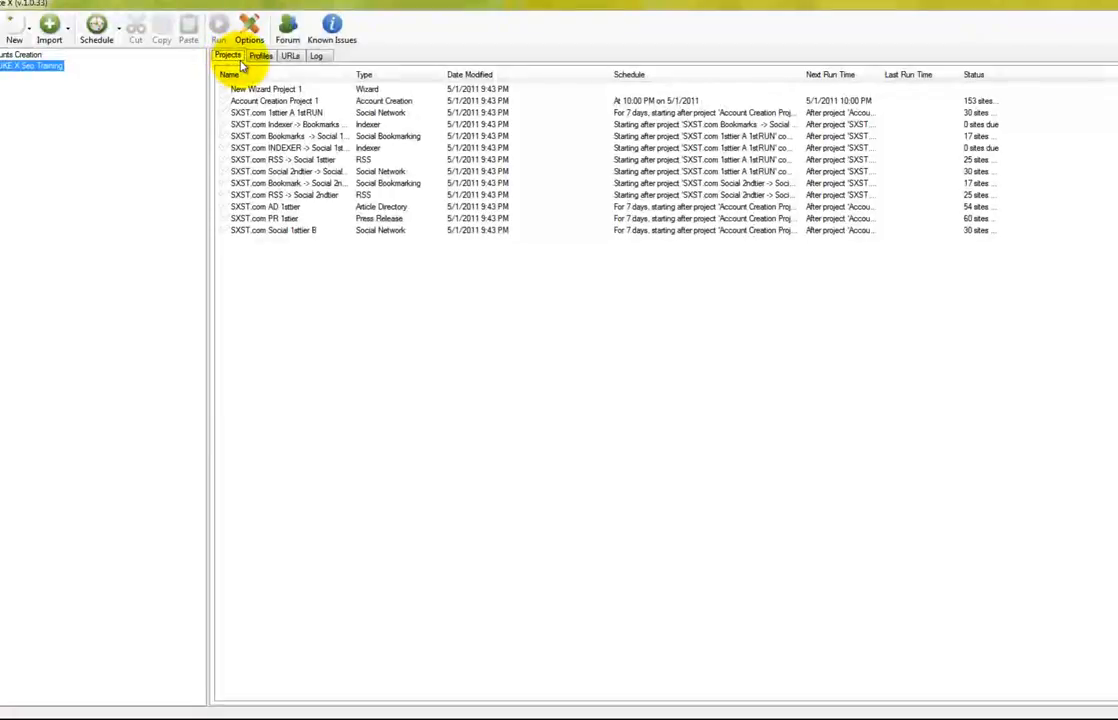
left_click_drag(352, 75, 395, 80)
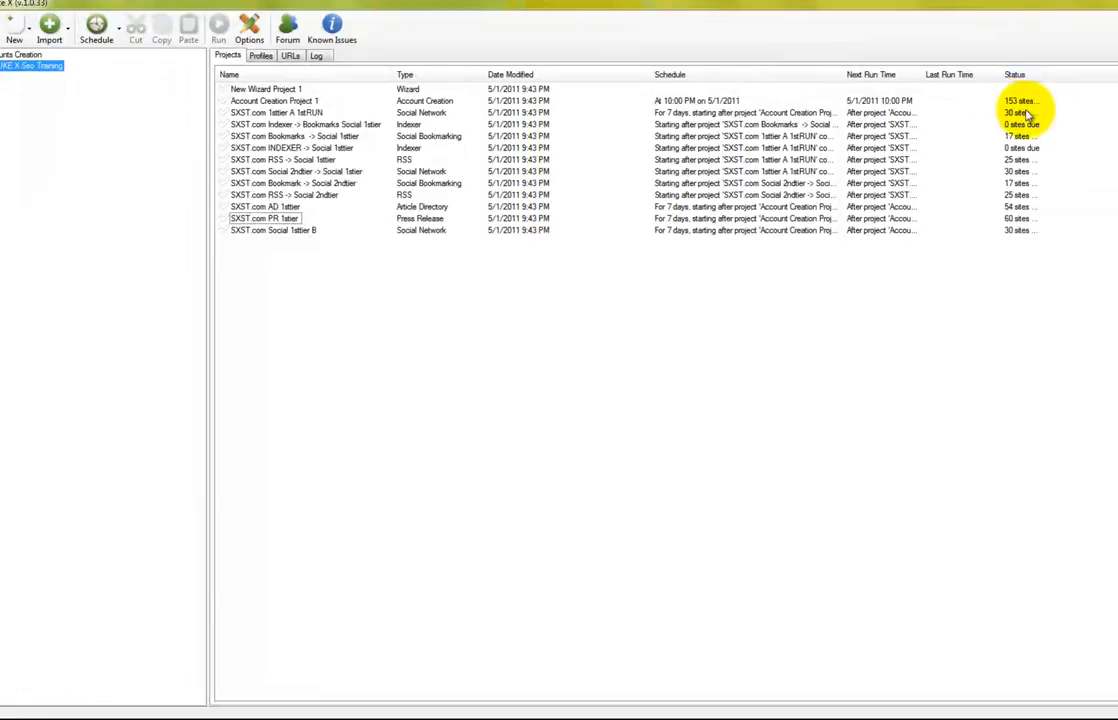
double_click(282, 100)
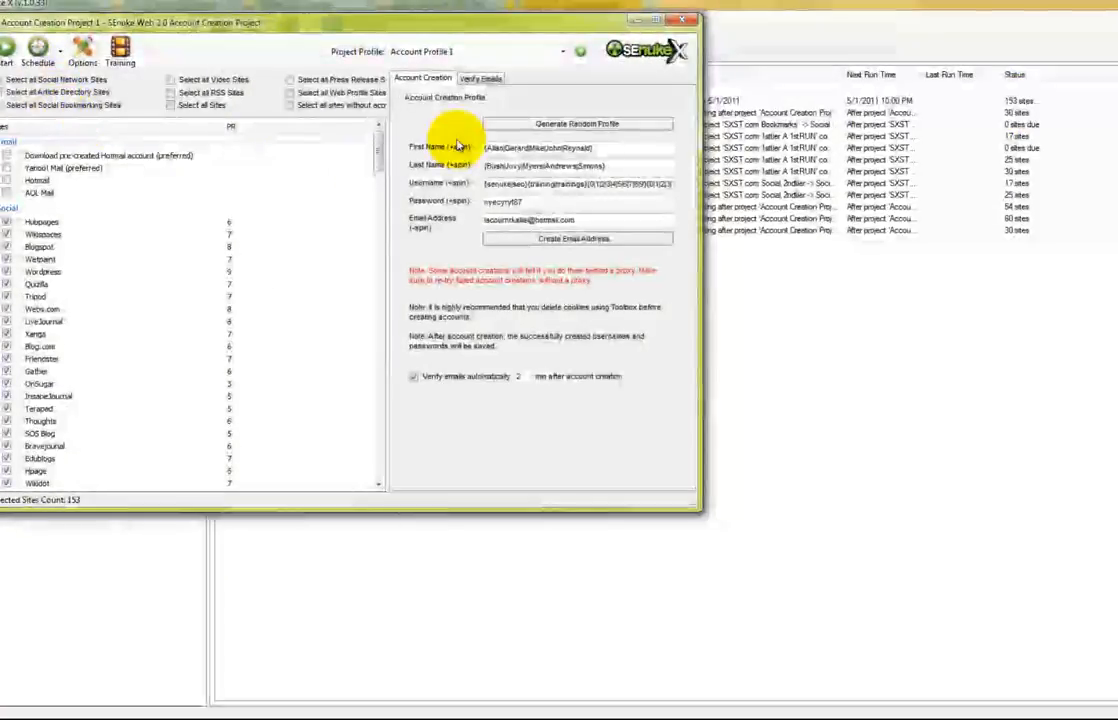
left_click_drag(380, 155, 380, 388)
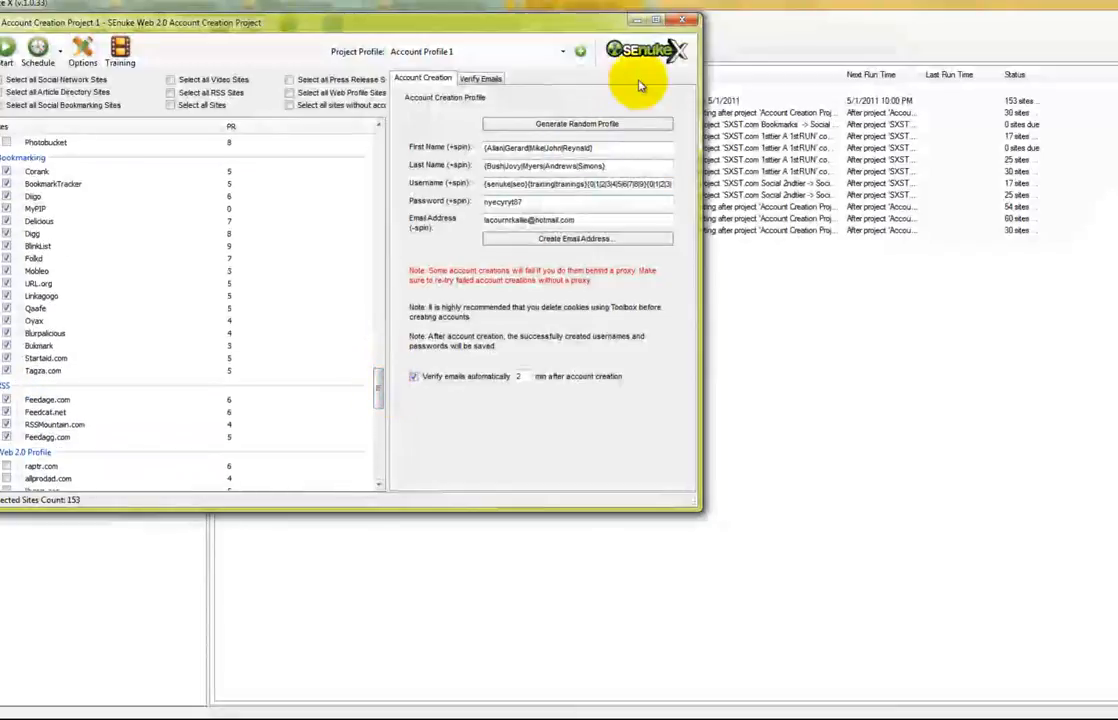
left_click_drag(498, 186, 670, 188)
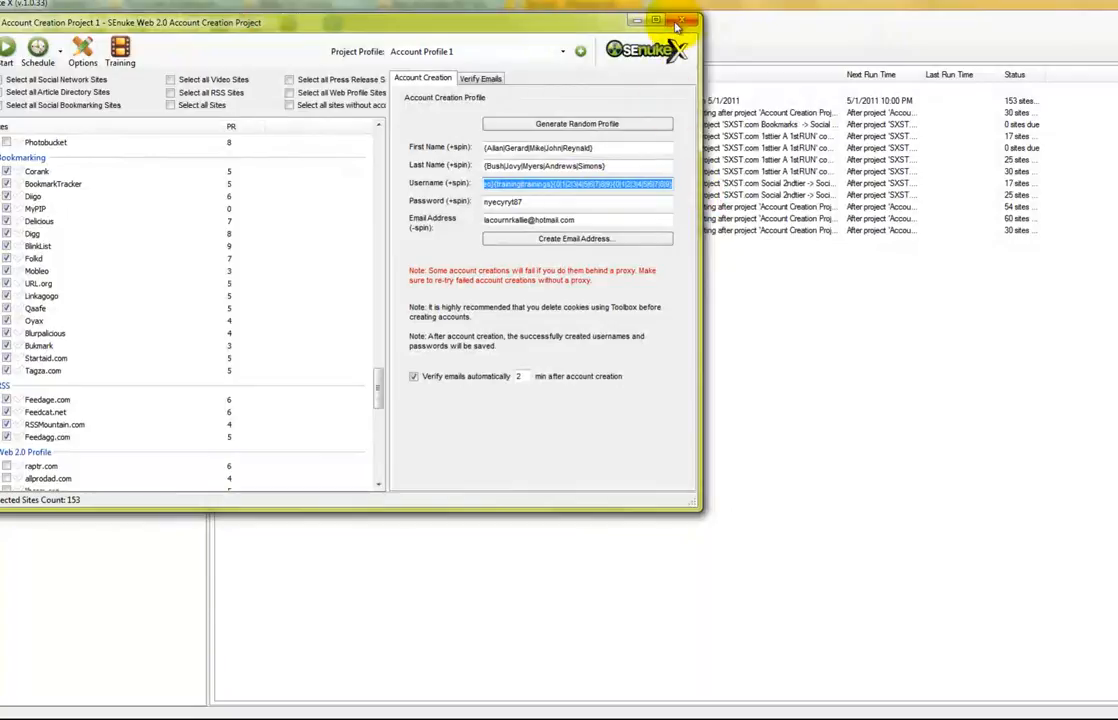
left_click(682, 20)
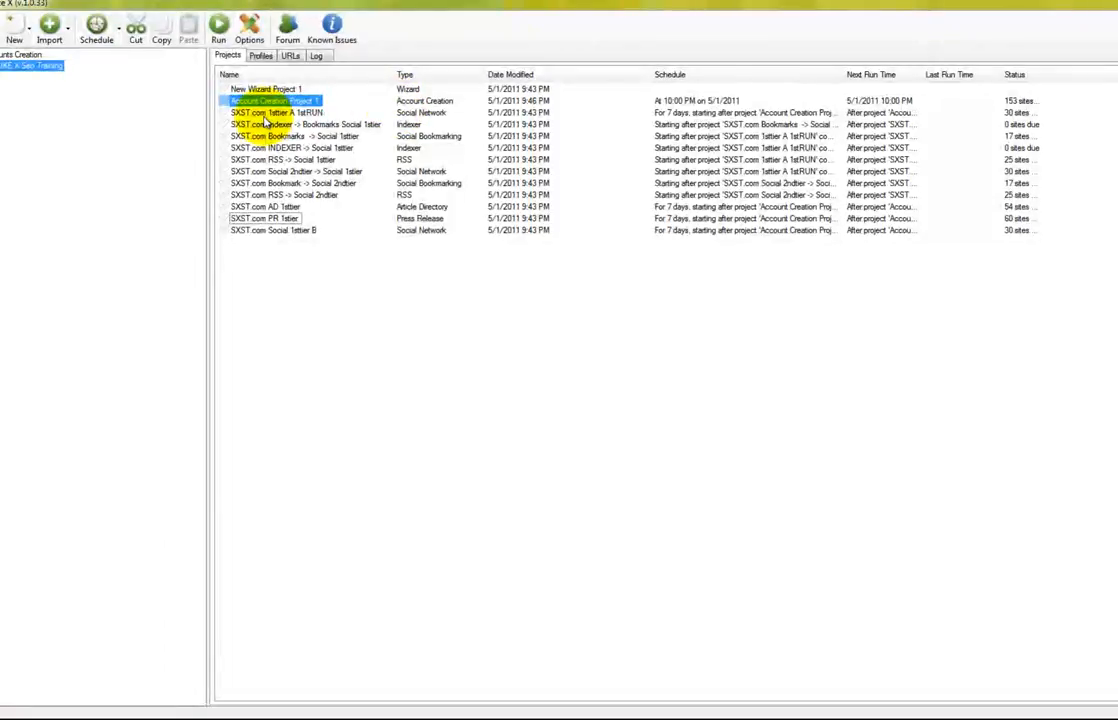
Open SXST.com 1sttier A 1stRUN enlarged, preview its sample articles, and select the article's last line
left_click(265, 114)
double_click(265, 114)
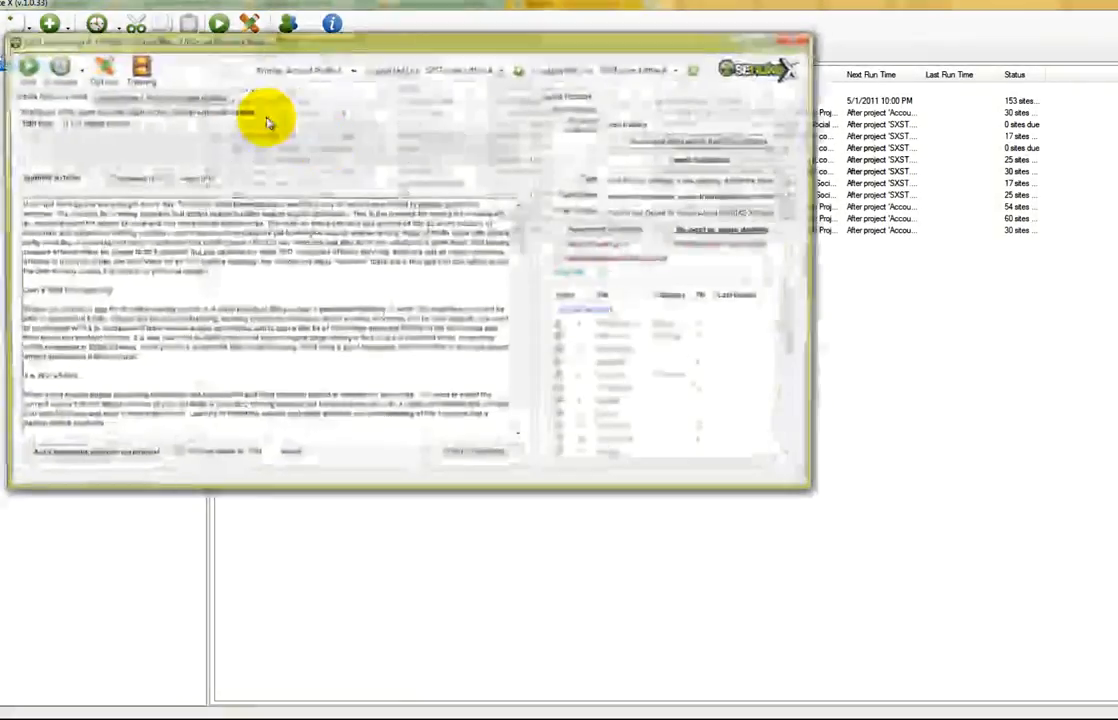
left_click_drag(817, 490, 943, 607)
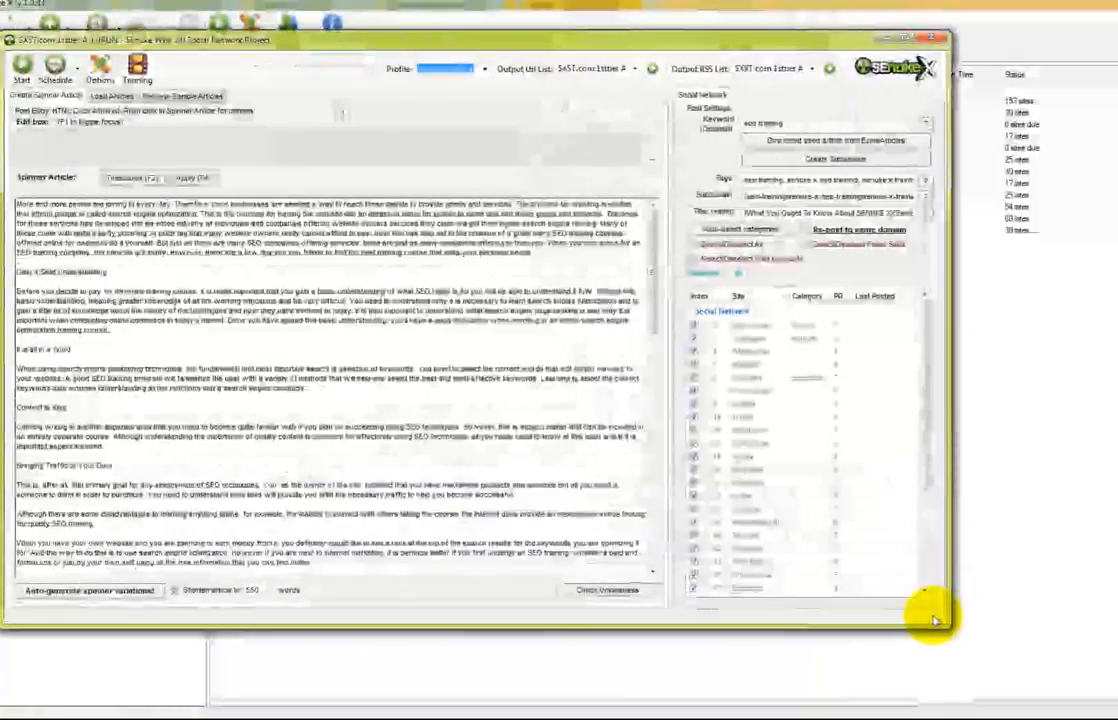
left_click(182, 95)
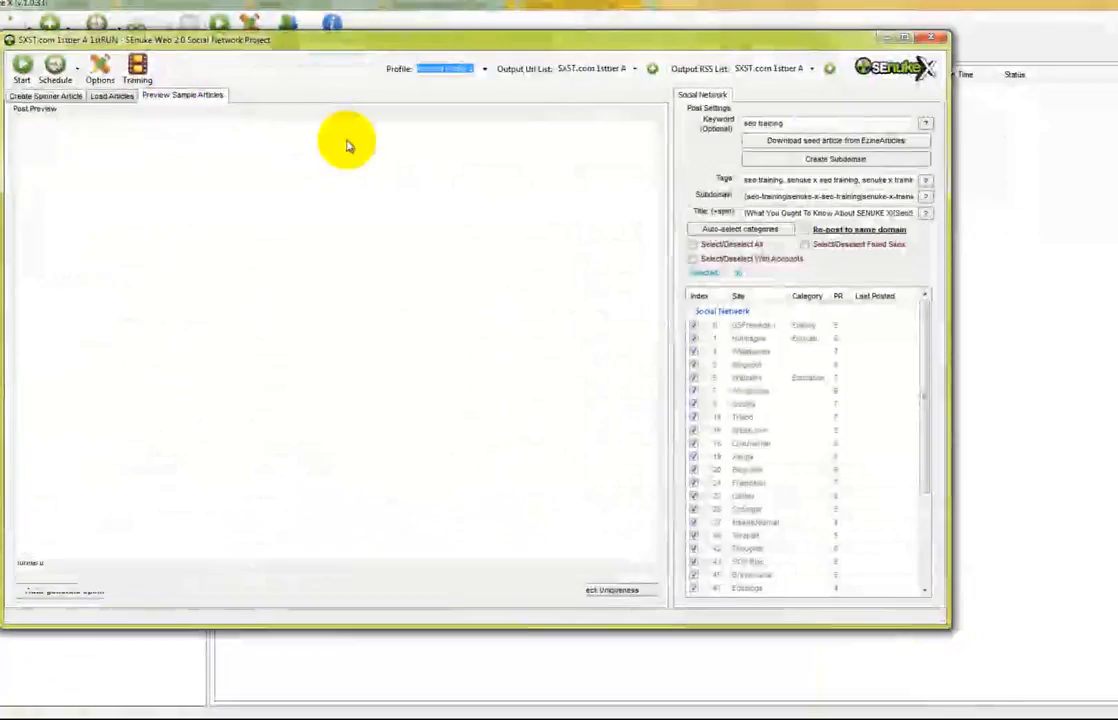
left_click_drag(652, 232, 653, 329)
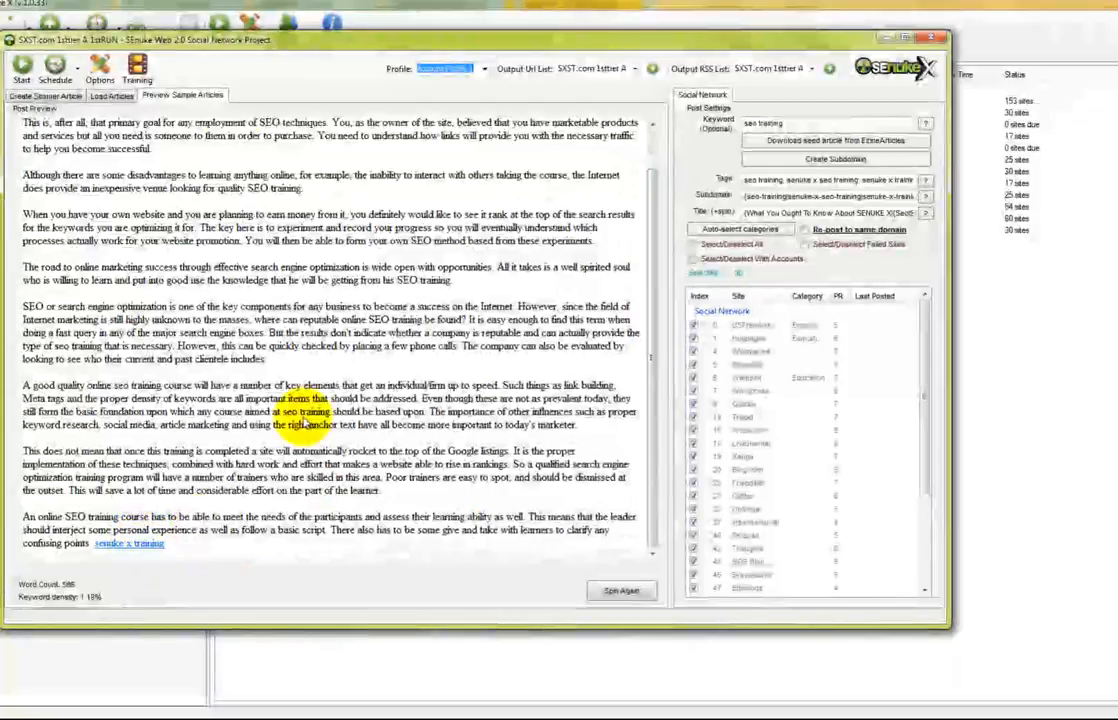
left_click(47, 95)
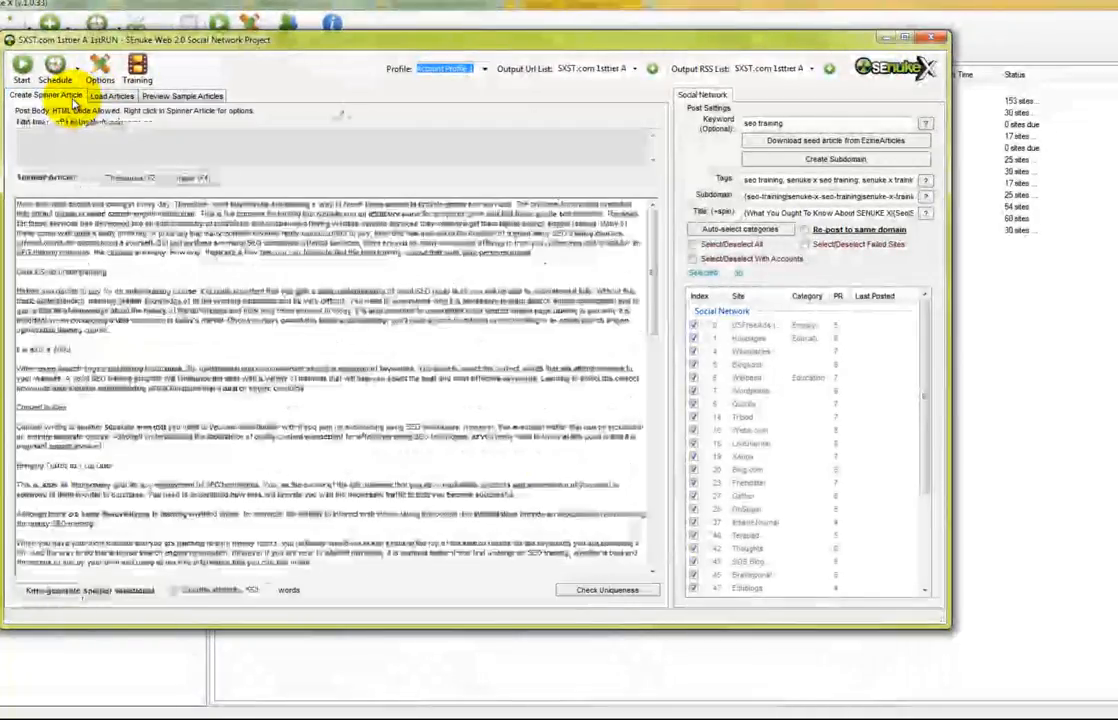
left_click_drag(651, 262, 632, 481)
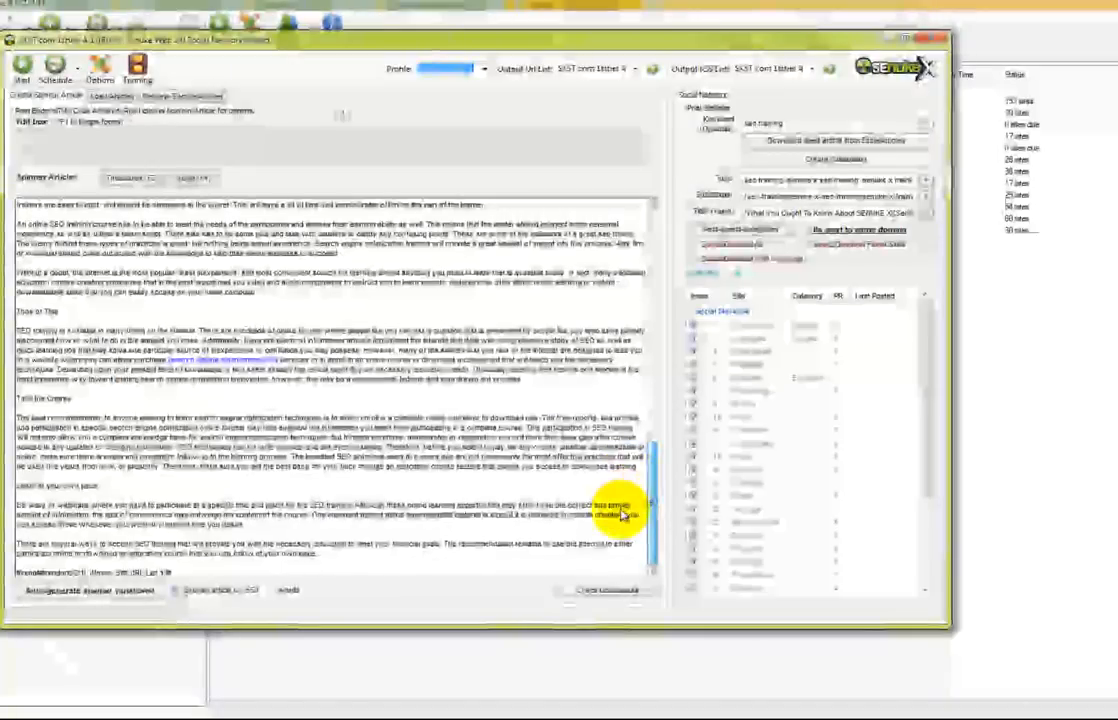
left_click_drag(176, 572, 46, 573)
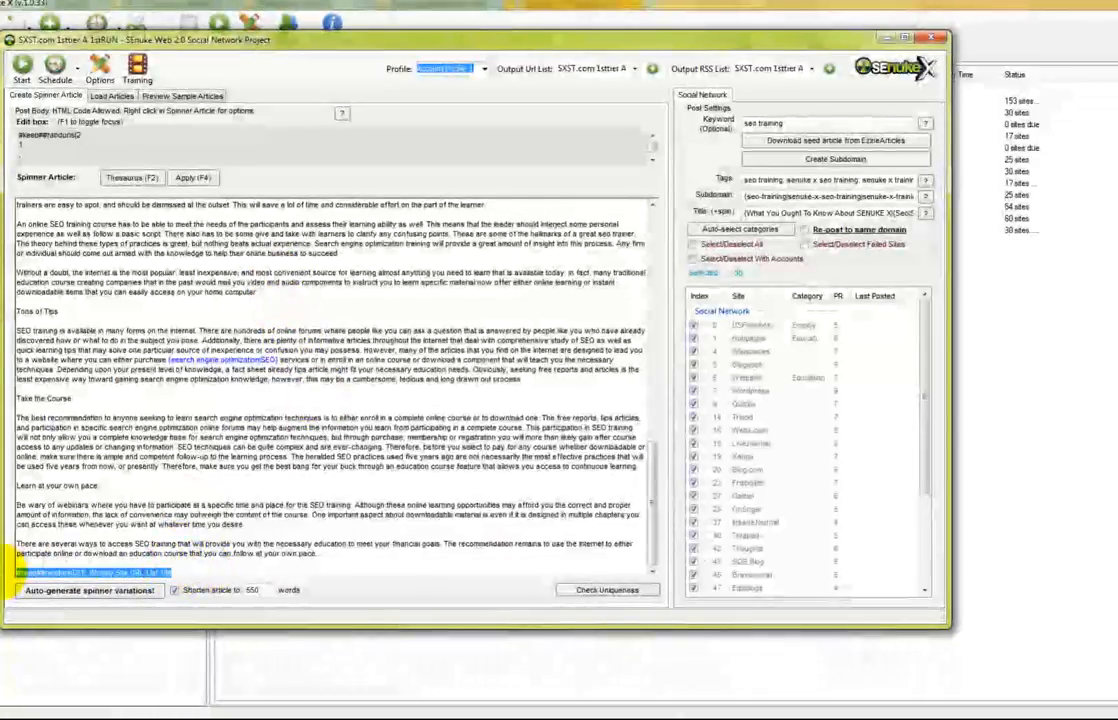
Replace the article's last line with '{Check Out|Browse More Information|Visit This site about}'
key("Delete")
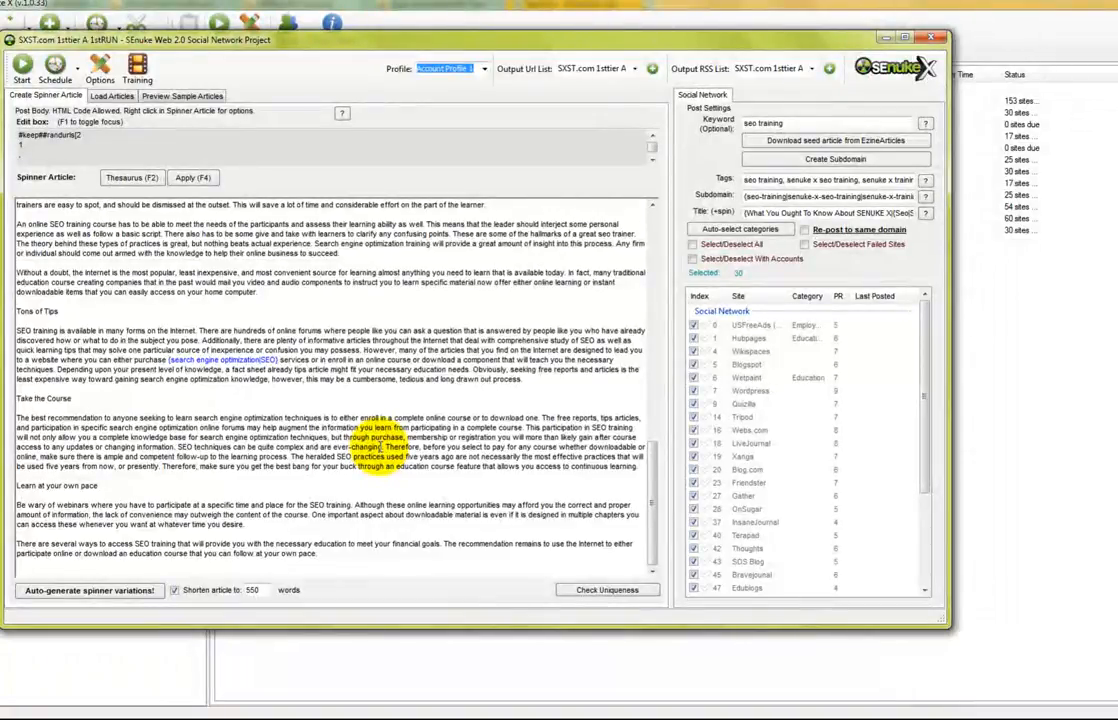
type("{Check Out|Br")
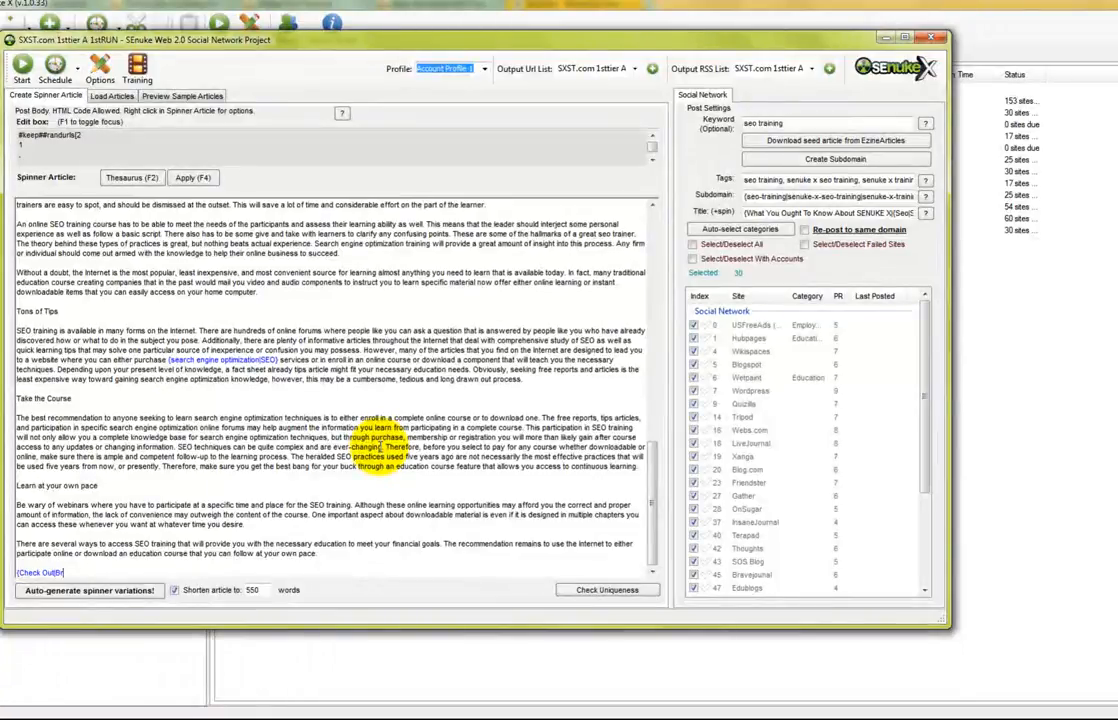
type("we")
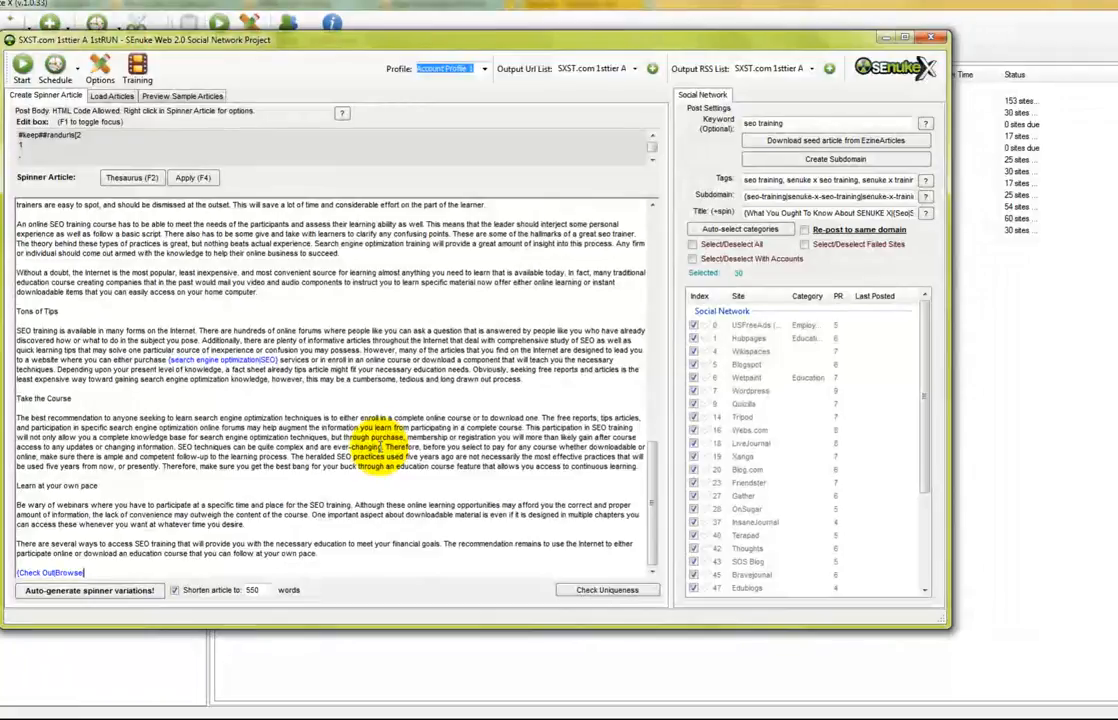
type(" More Infor")
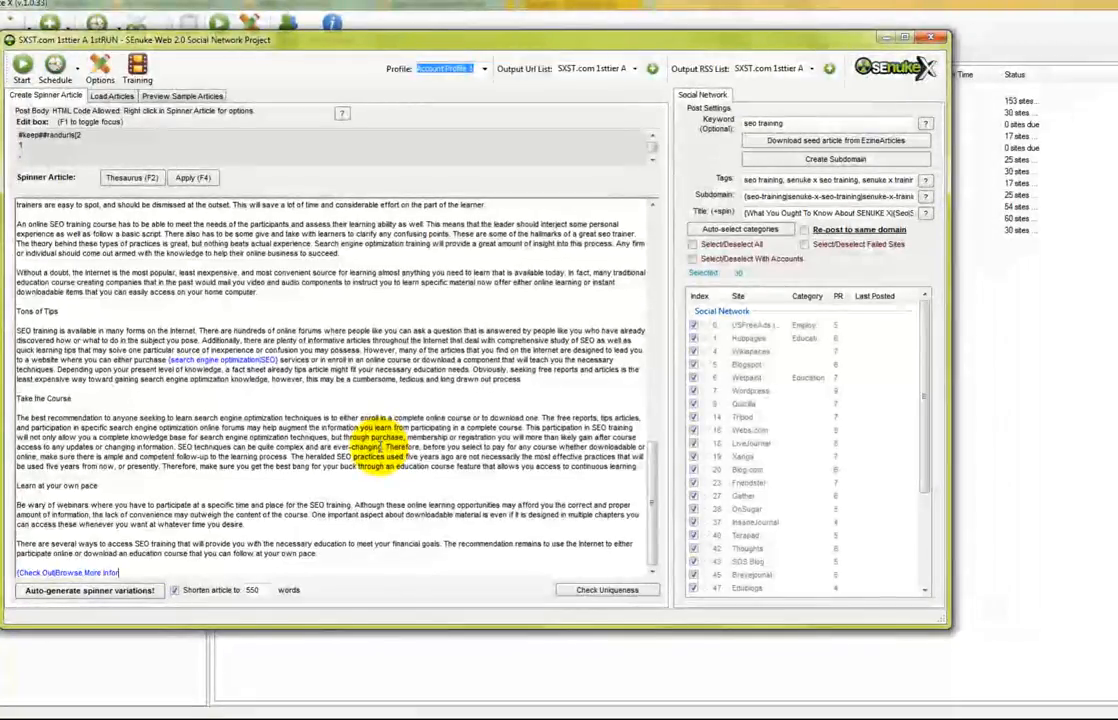
type("mation|Vis")
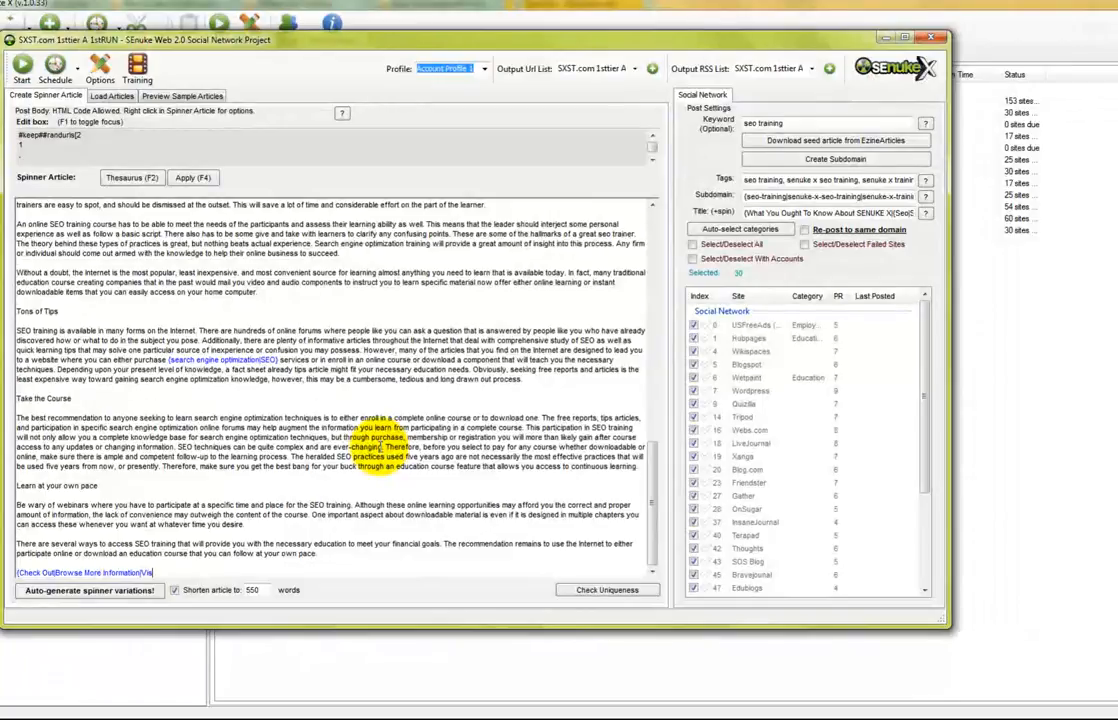
type("ito")
key("BackSpace")
type("Th")
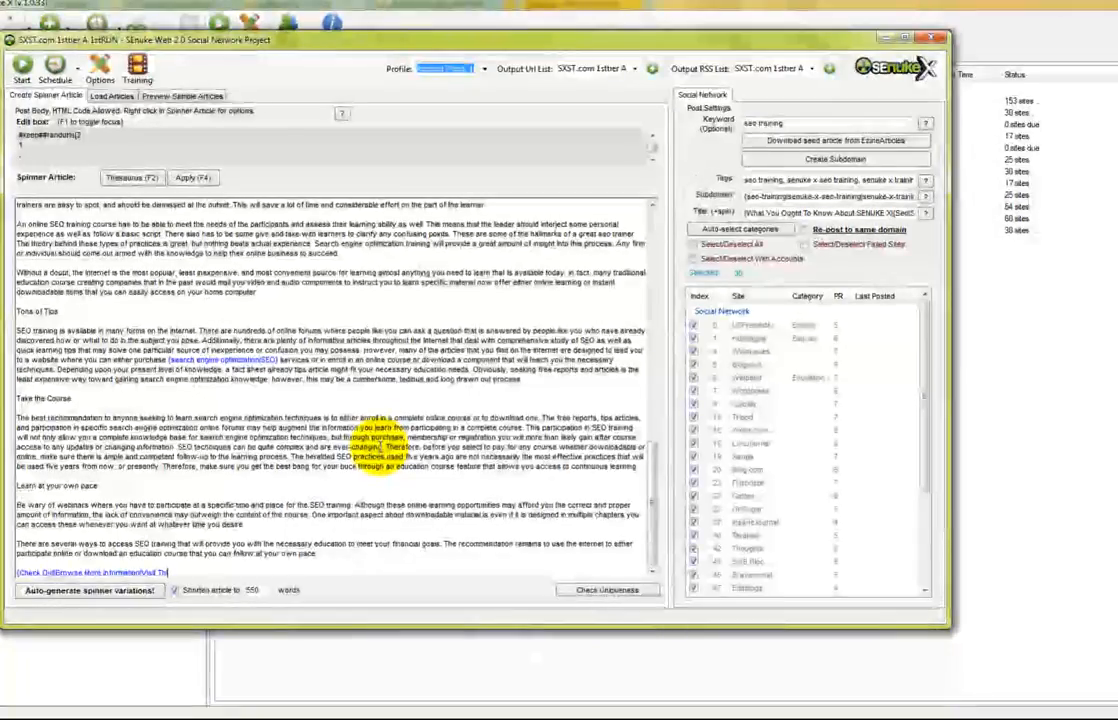
type("is site|")
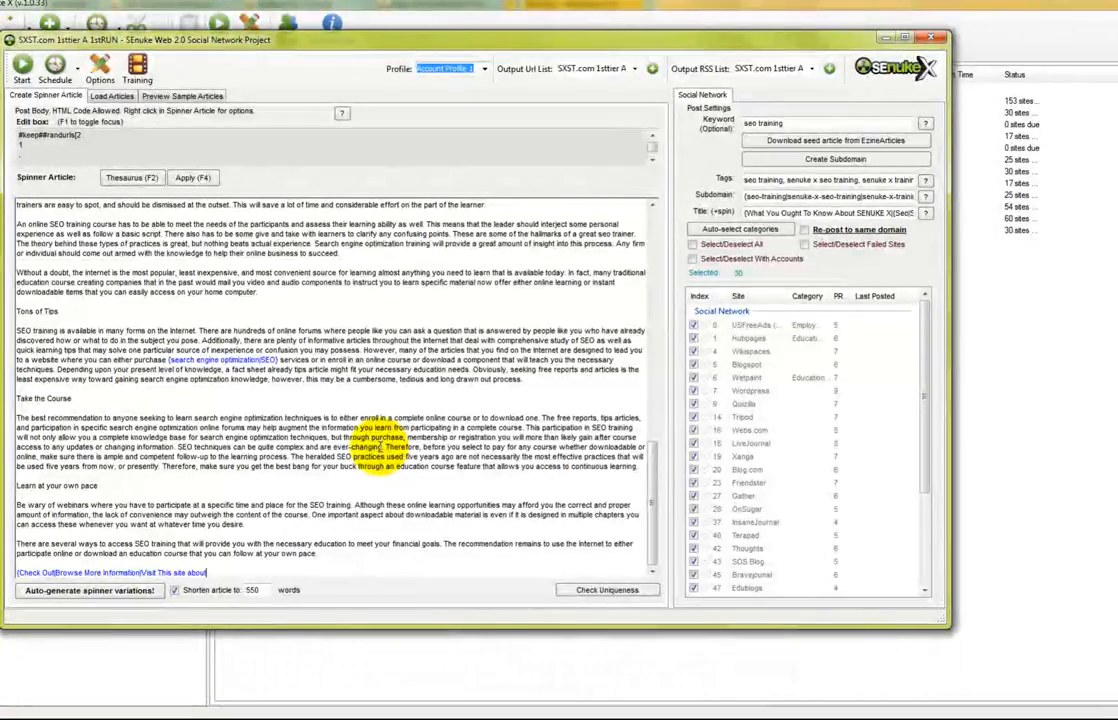
Insert a random-URL placeholder pulling 1 link from Money Site URL List 1
right_click(265, 563)
left_click(348, 613)
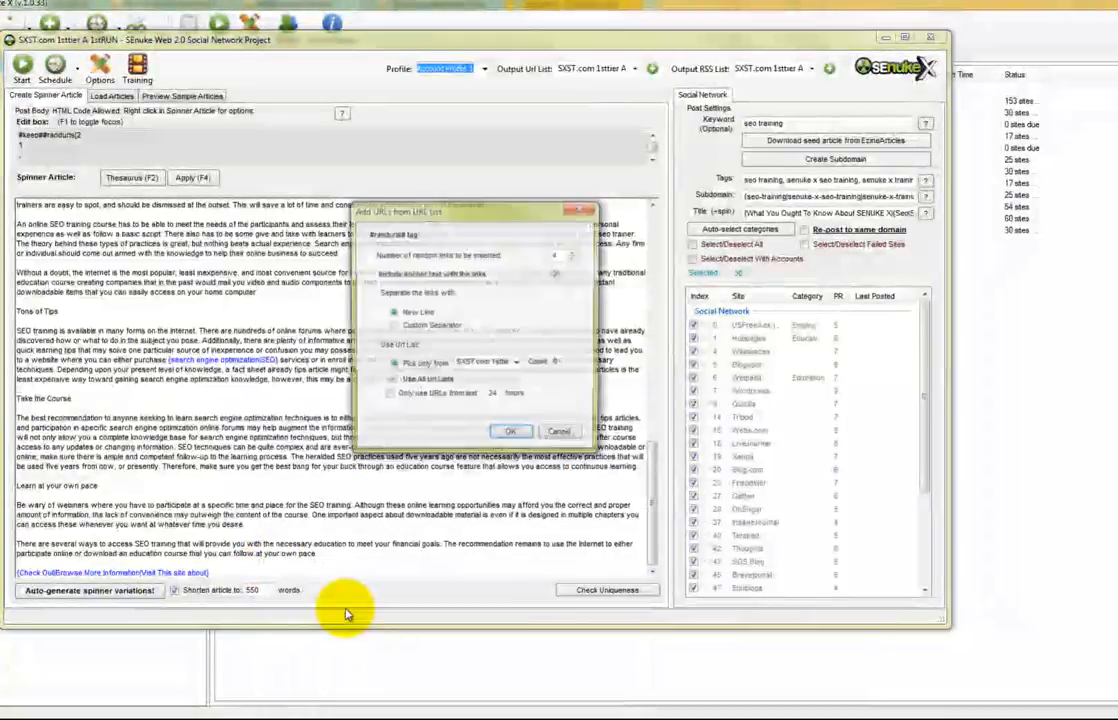
left_click(515, 365)
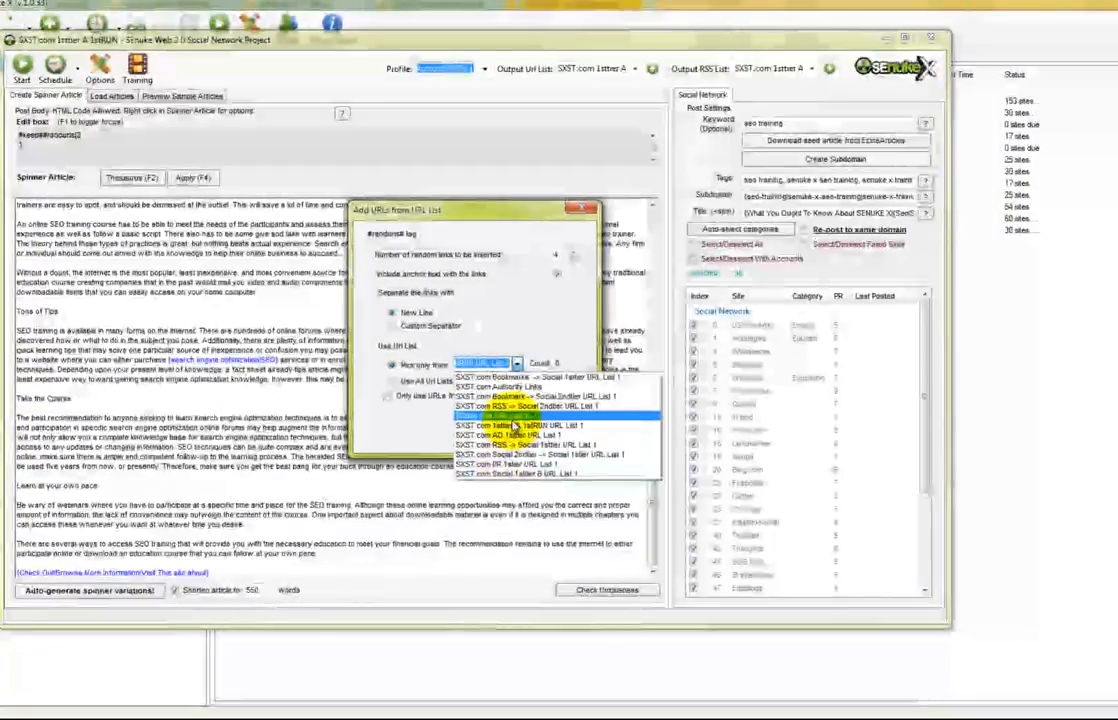
left_click(519, 416)
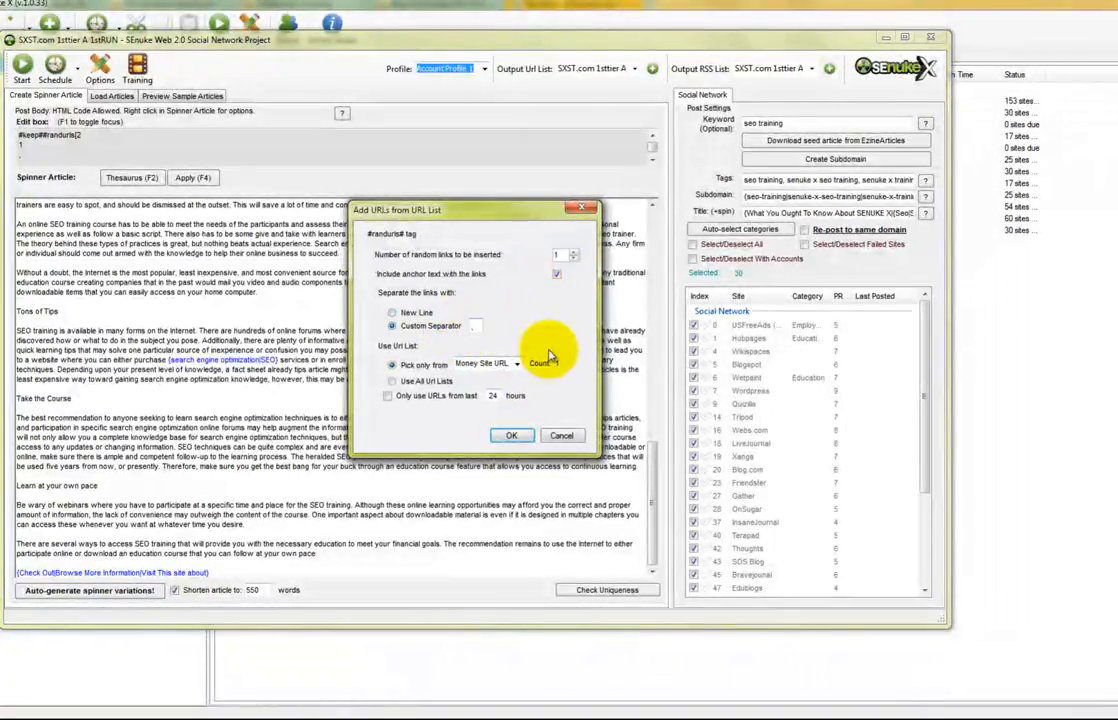
left_click(512, 437)
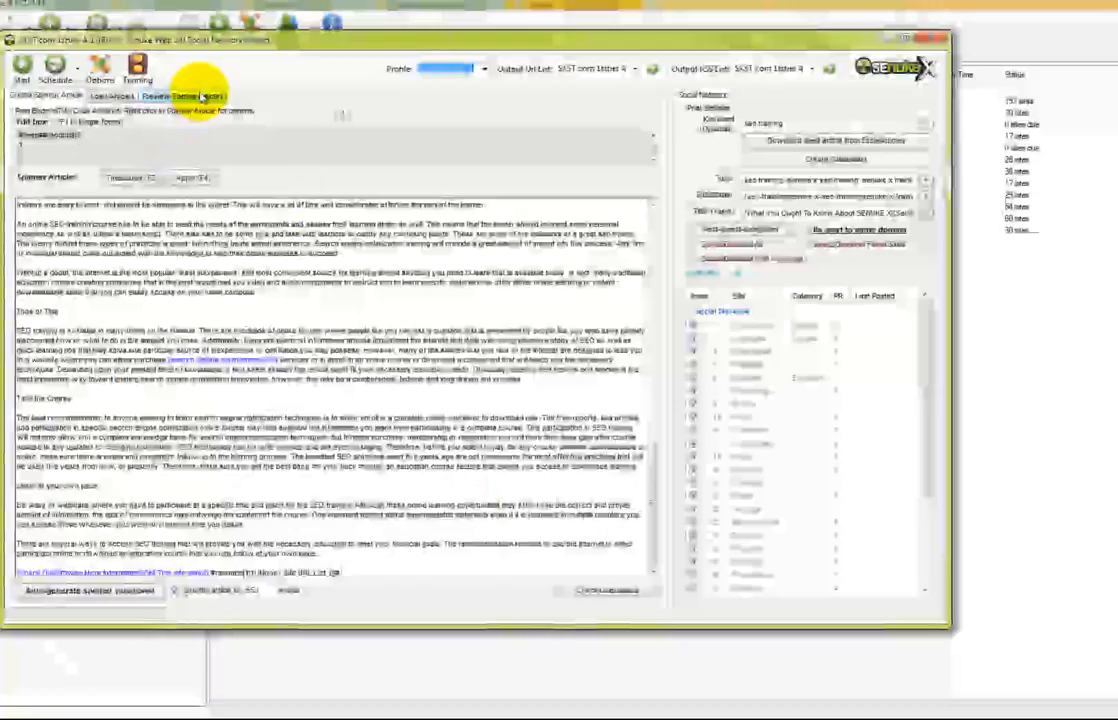
Generate several sample spins of the 1sttier A article in two preview rounds, then return to the spinner editor
left_click(203, 96)
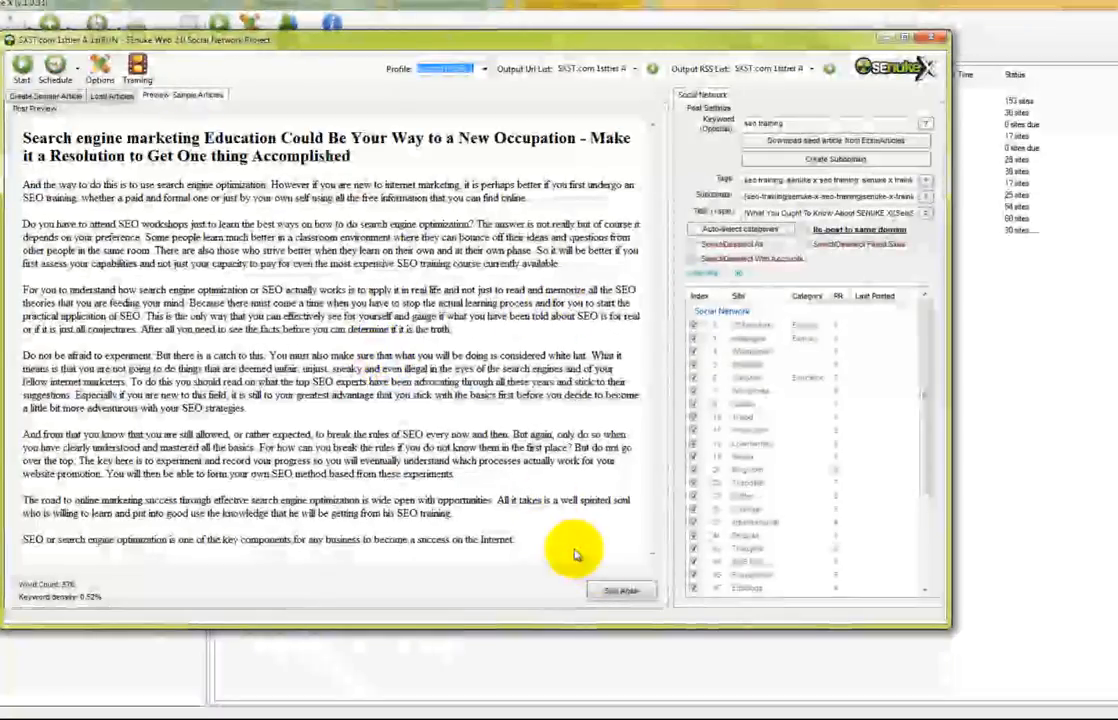
left_click(609, 590)
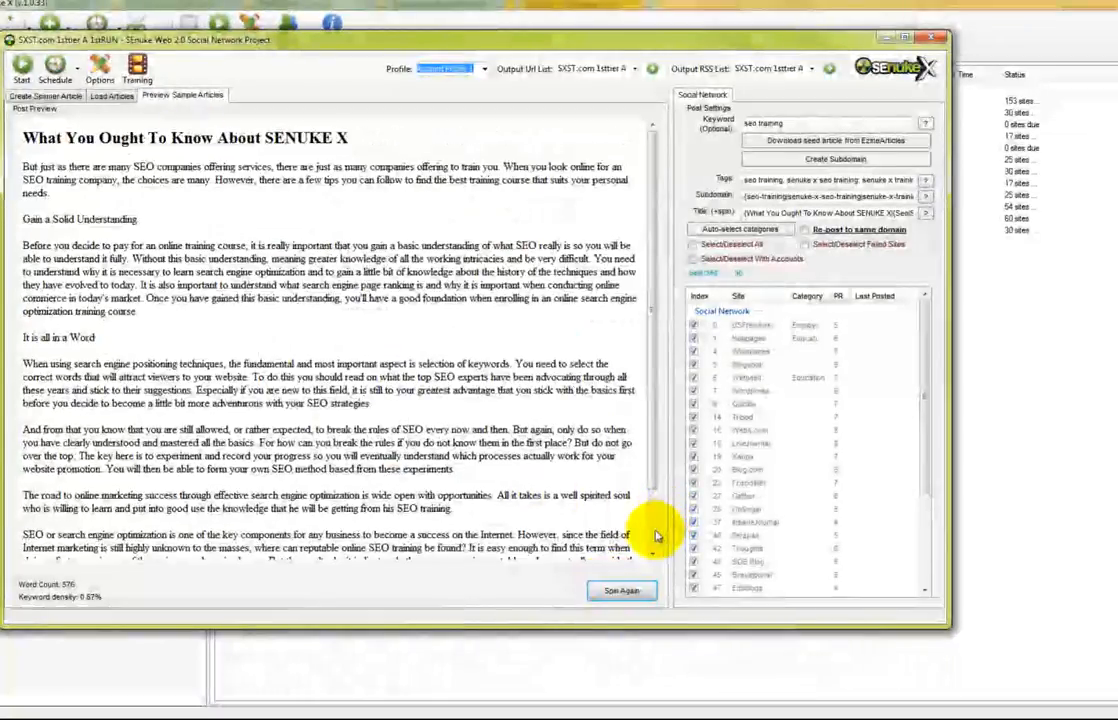
scroll(650, 536, "down", 3)
left_click(617, 591)
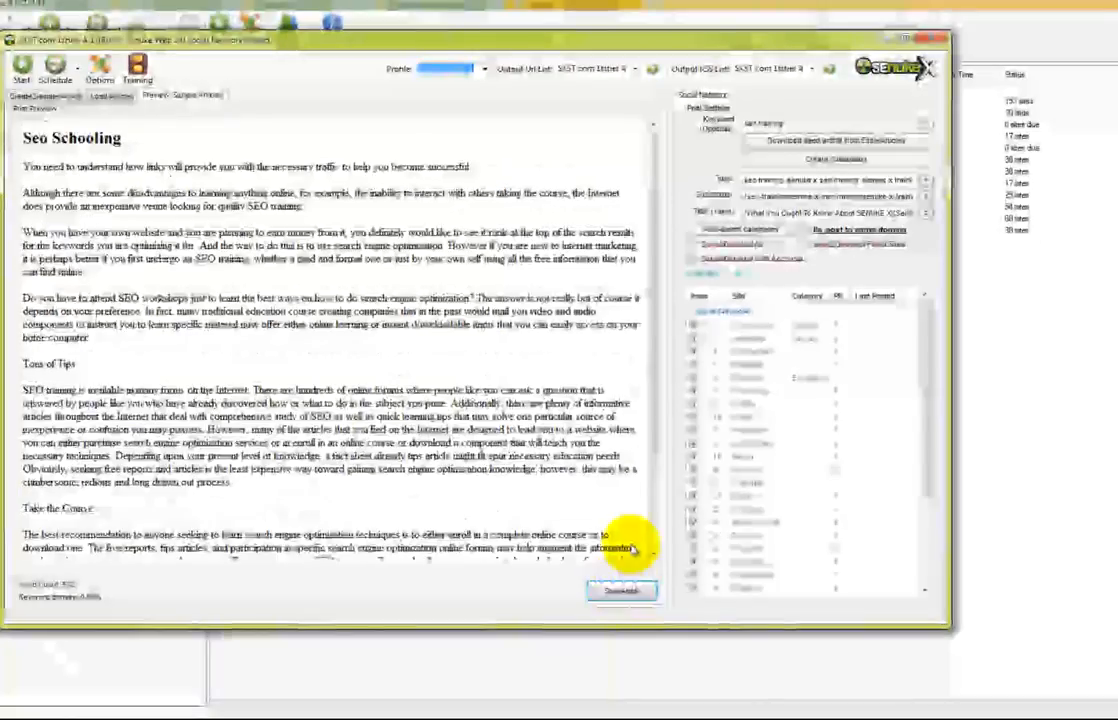
left_click(50, 95)
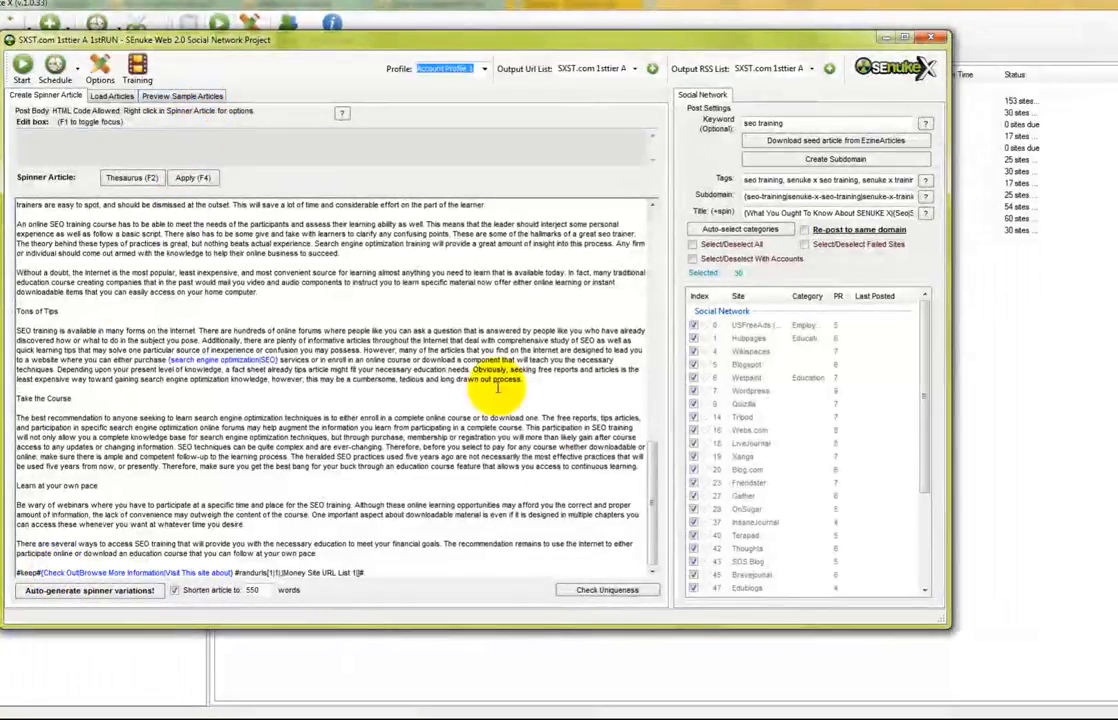
left_click(182, 95)
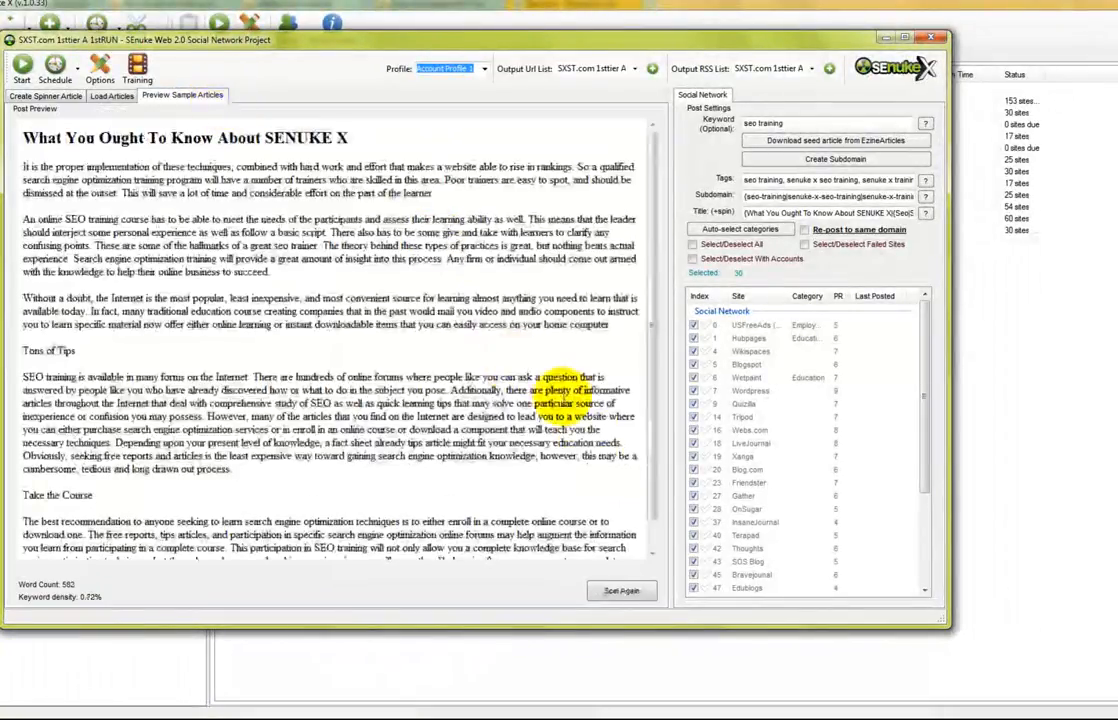
scroll(650, 520, "down", 2)
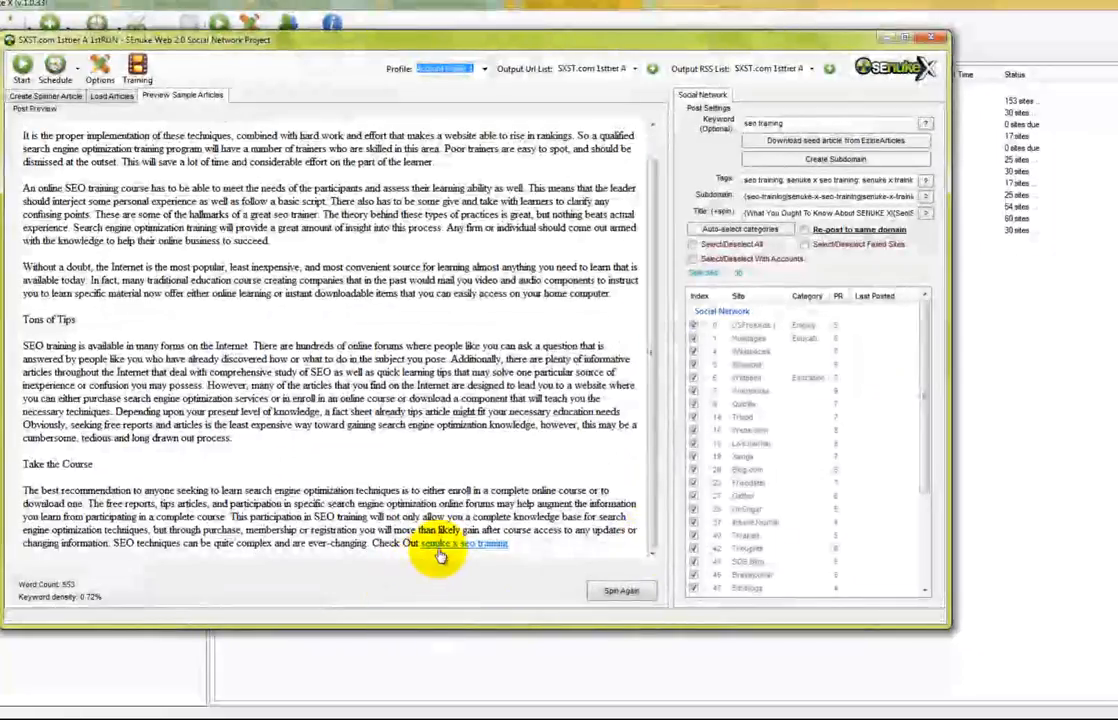
left_click(619, 591)
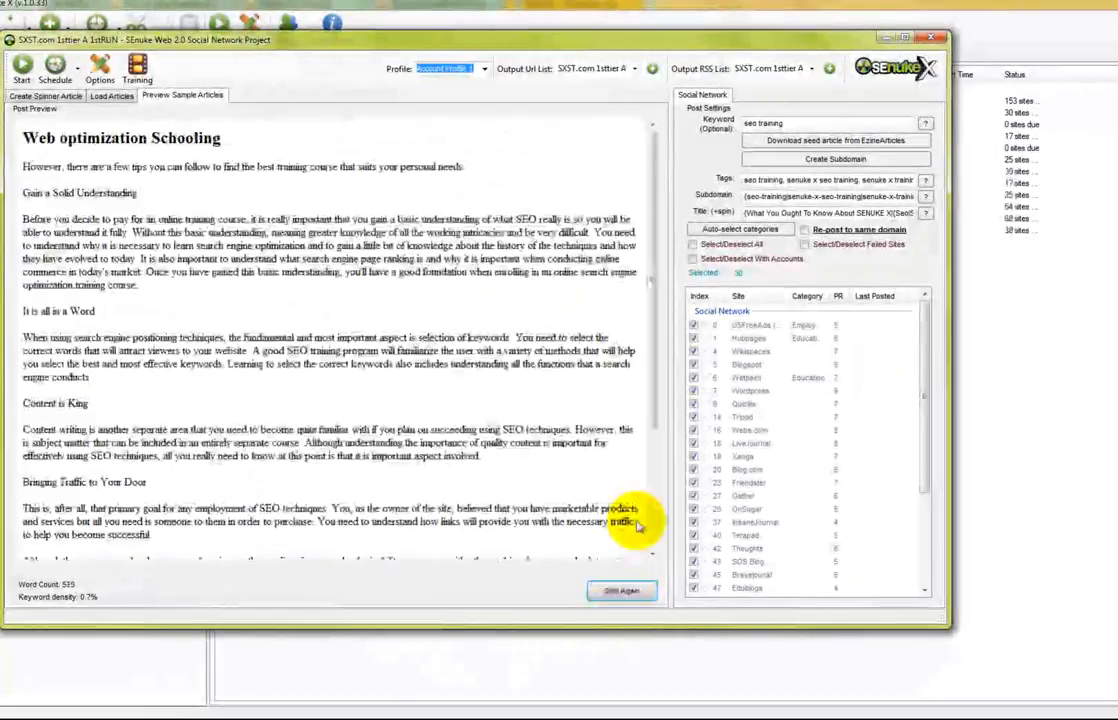
scroll(640, 530, "down", 5)
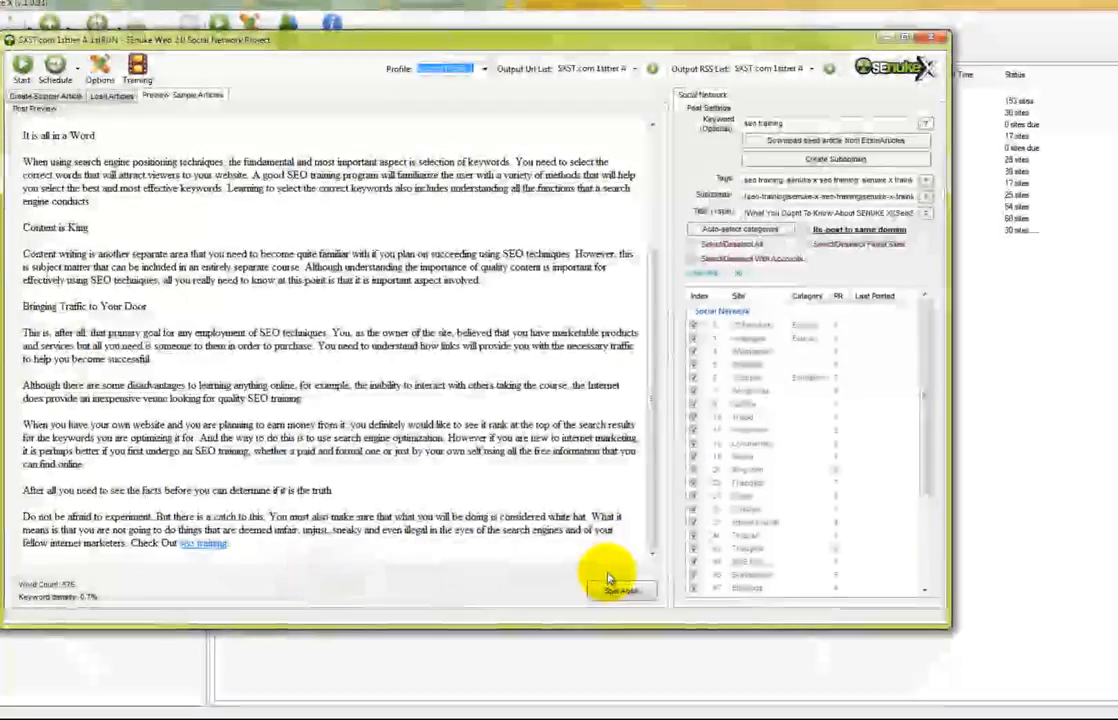
left_click(630, 586)
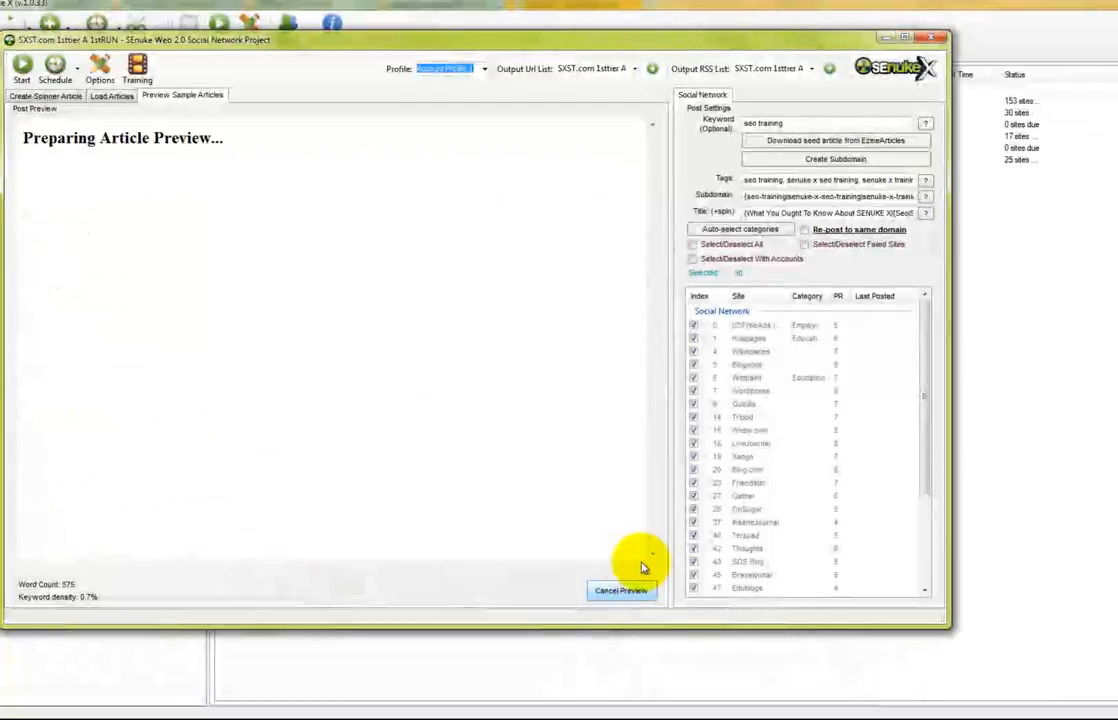
left_click(78, 96)
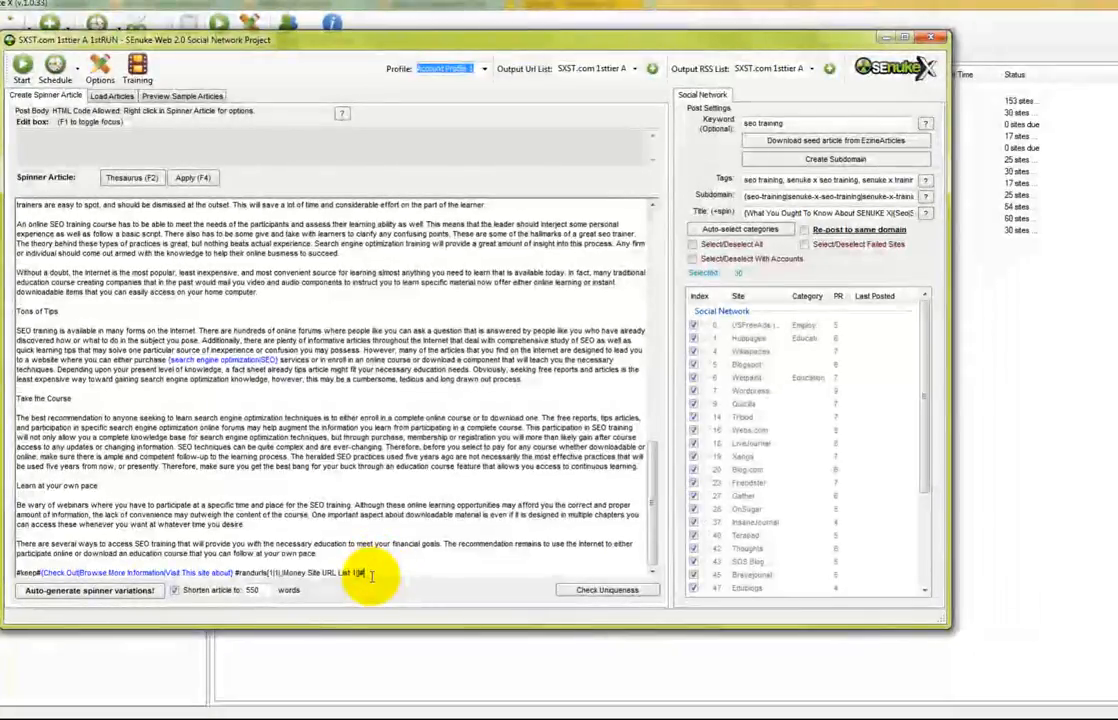
Append a random-link placeholder inserting 1 link from SXST.com Authority Links to the article's last line
right_click(368, 575)
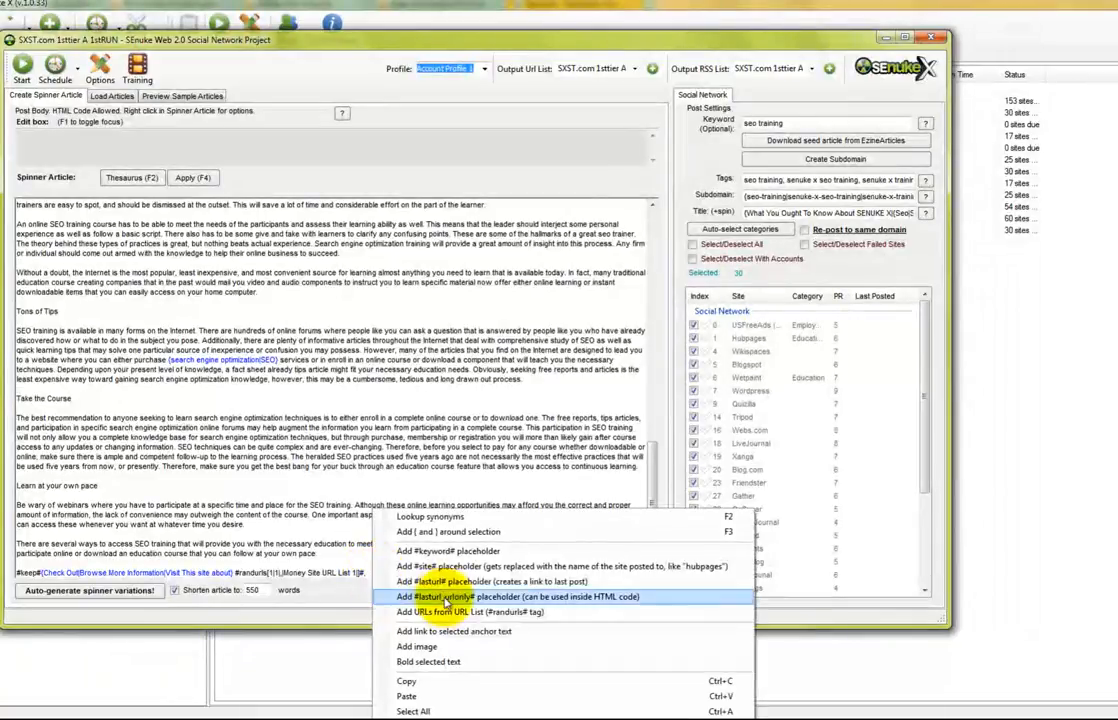
left_click(720, 592)
left_click(512, 364)
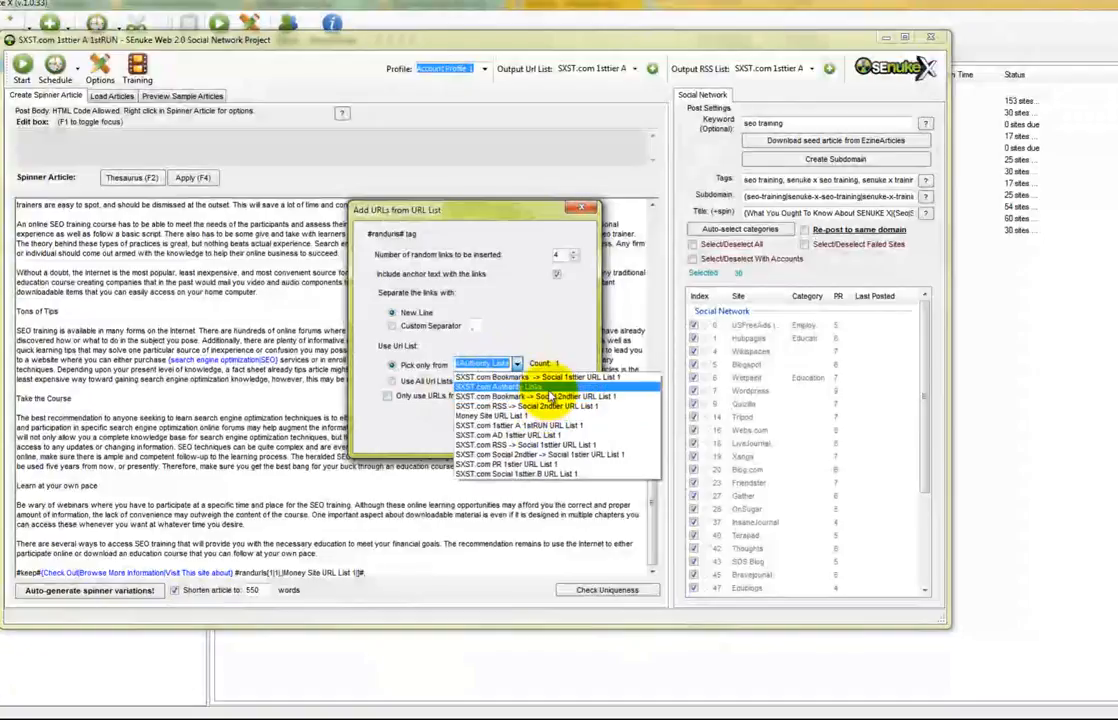
left_click(522, 386)
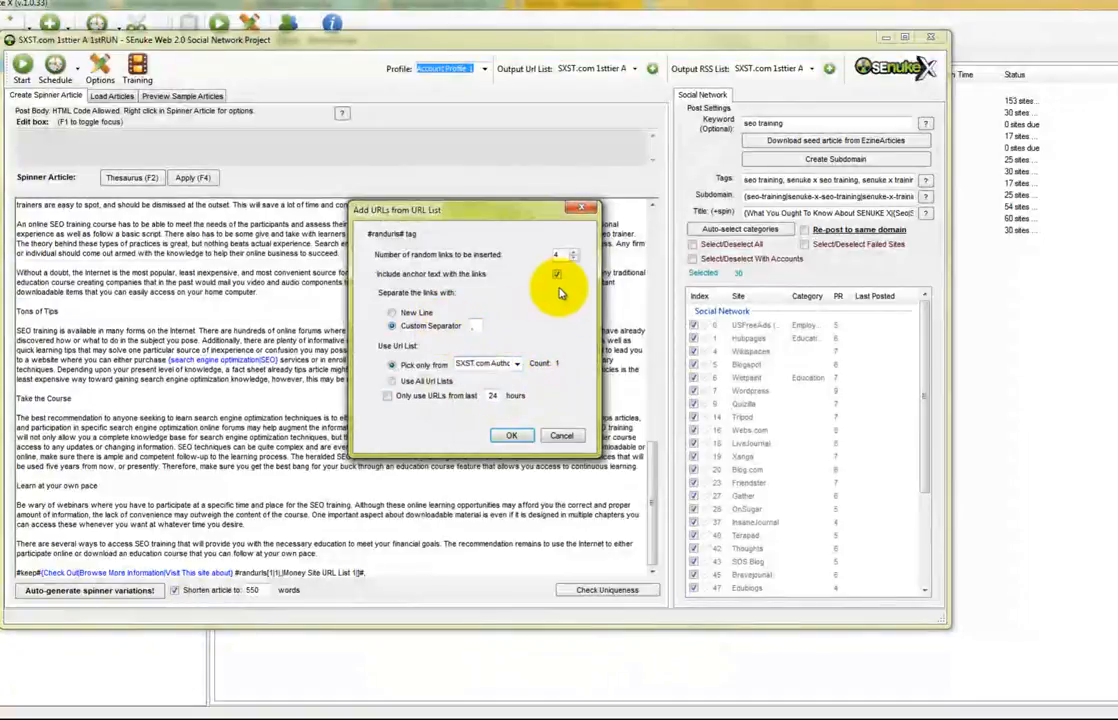
left_click(574, 259)
left_click(574, 259)
left_click(574, 259)
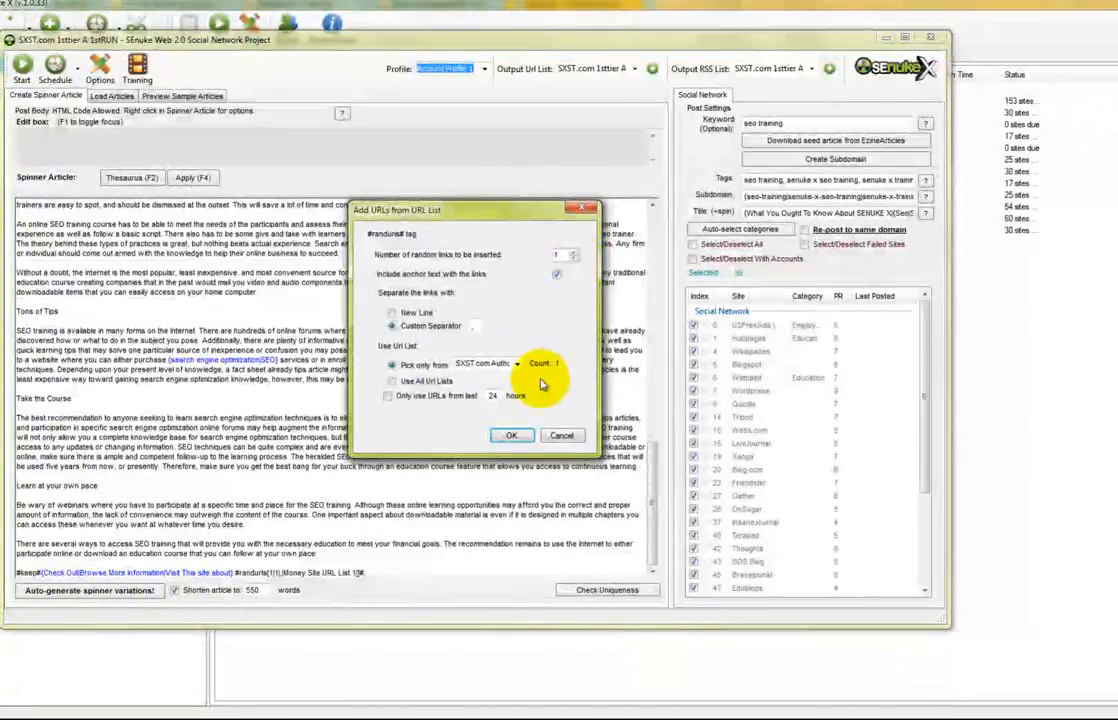
left_click(512, 437)
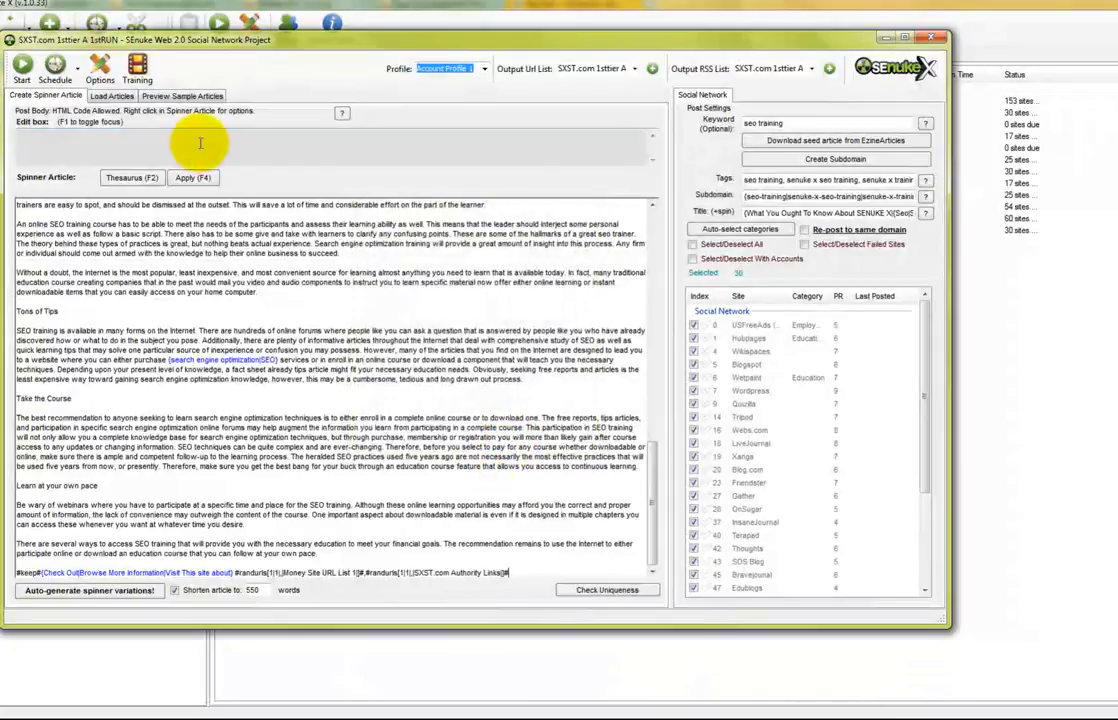
left_click(182, 96)
Check the end of the sample preview, go back to the spinner editor, and nudge the window right
scroll(656, 387, "down", 3)
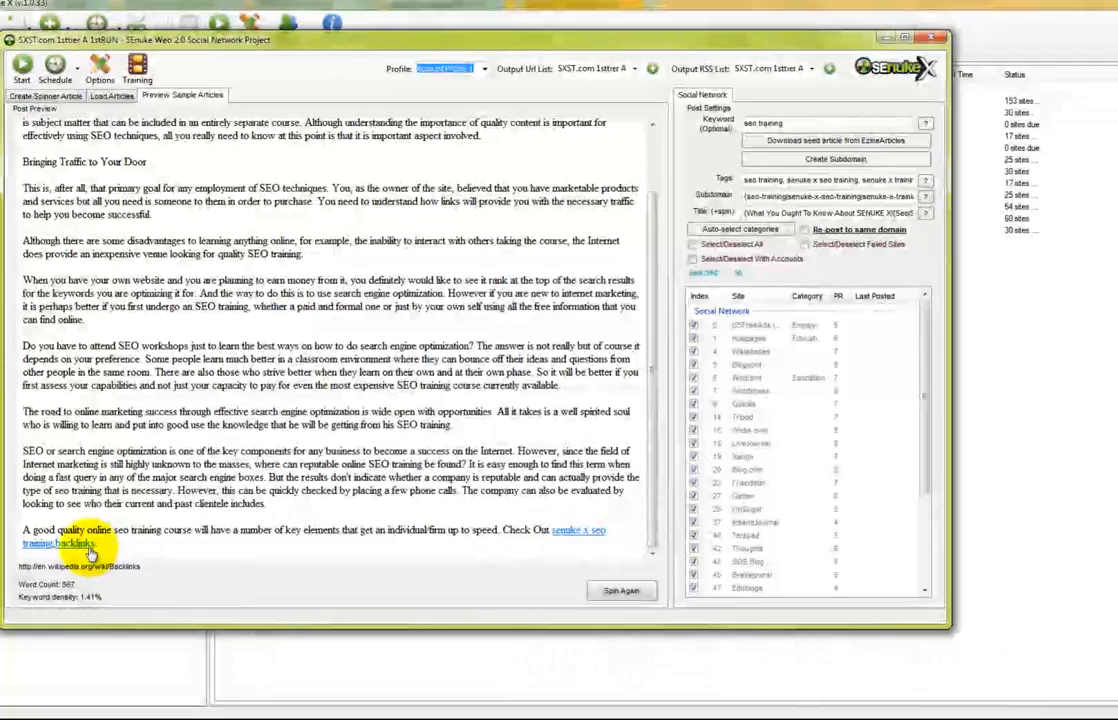
left_click(70, 96)
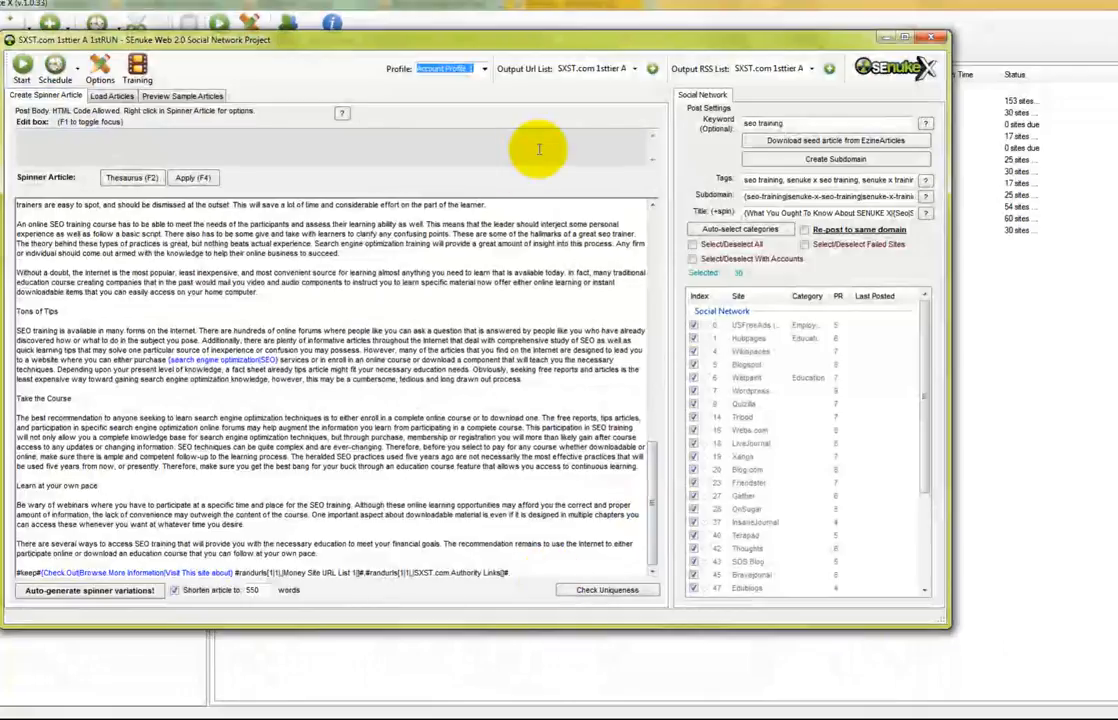
right_click(522, 570)
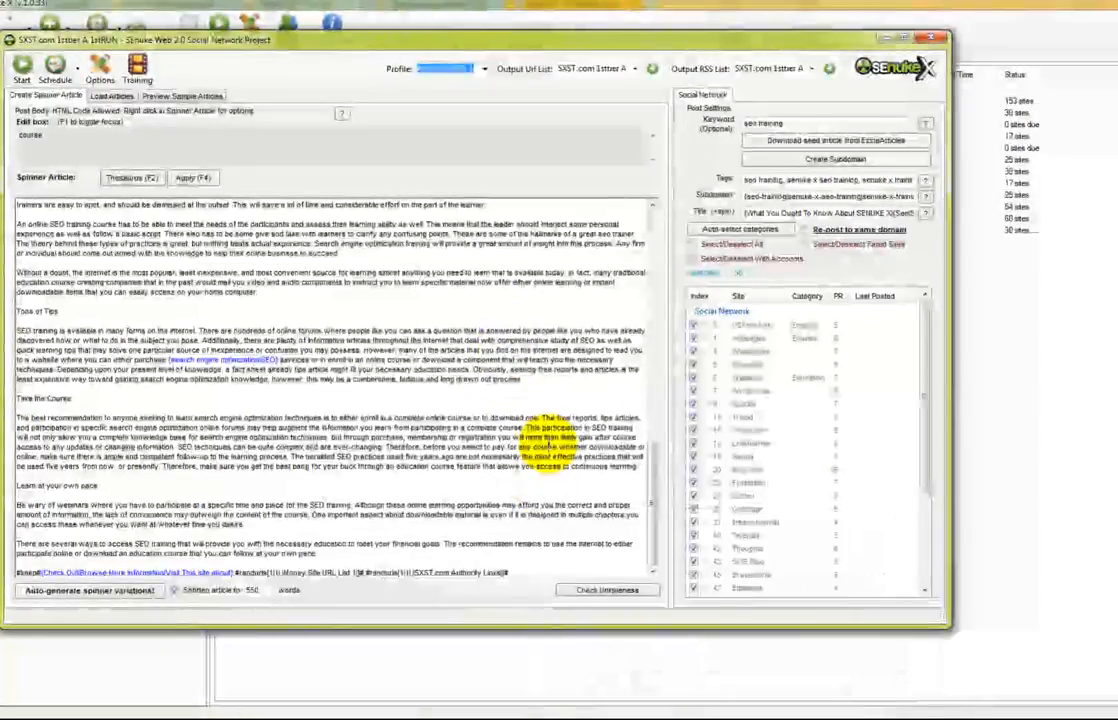
scroll(640, 450, "up", 10)
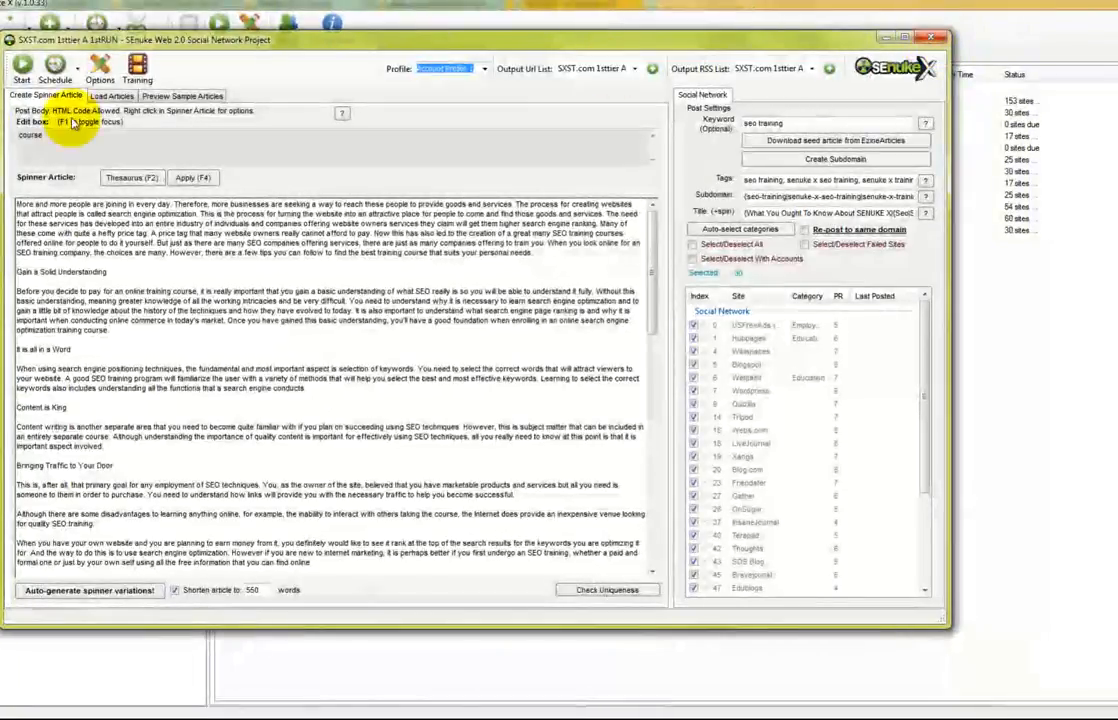
left_click_drag(462, 34, 528, 43)
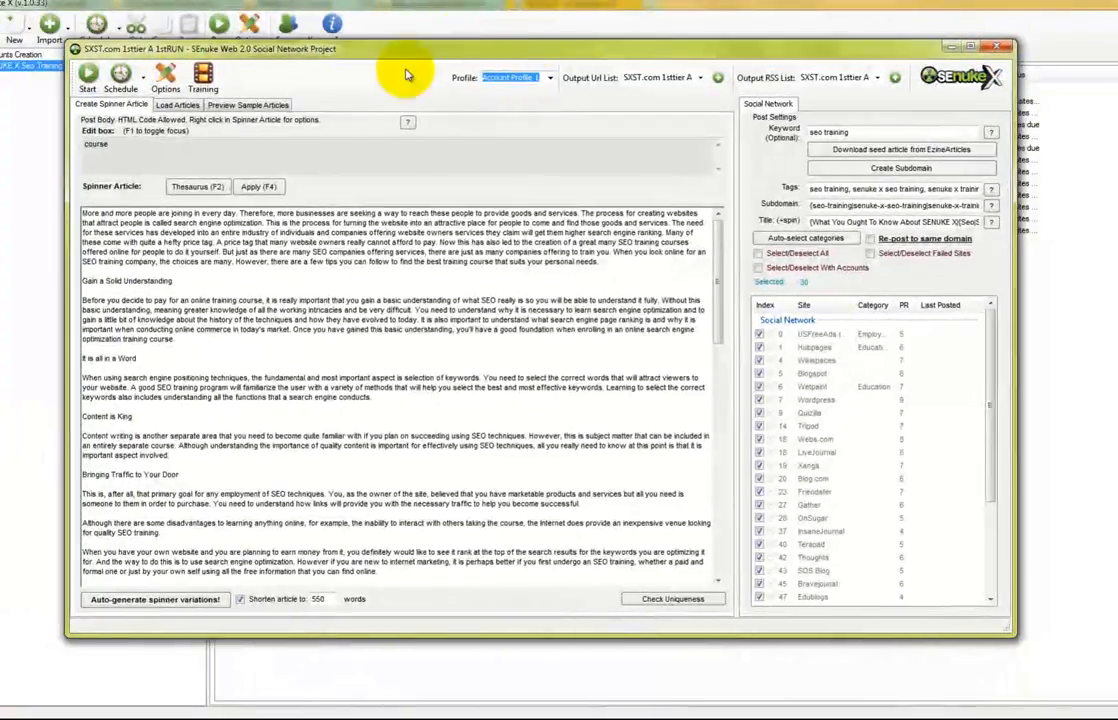
Schedule 1sttier A 1stRUN to start after Account Creation Project 1, spread over 3 days, and close it
left_click(140, 86)
left_click(115, 158)
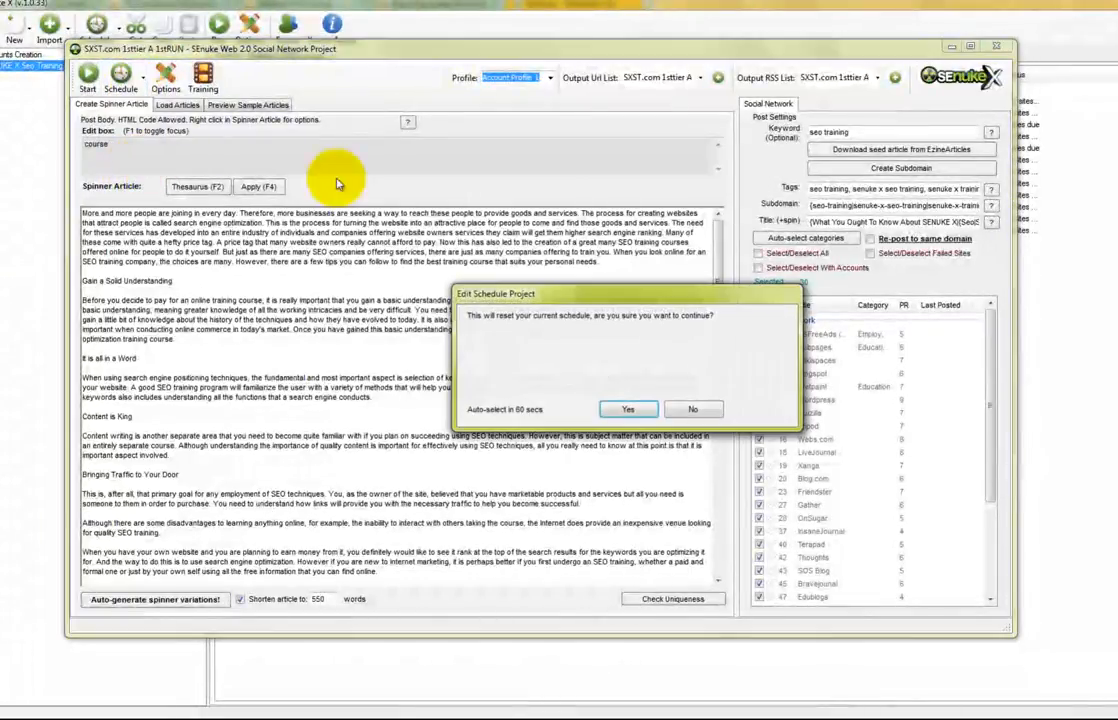
left_click(628, 409)
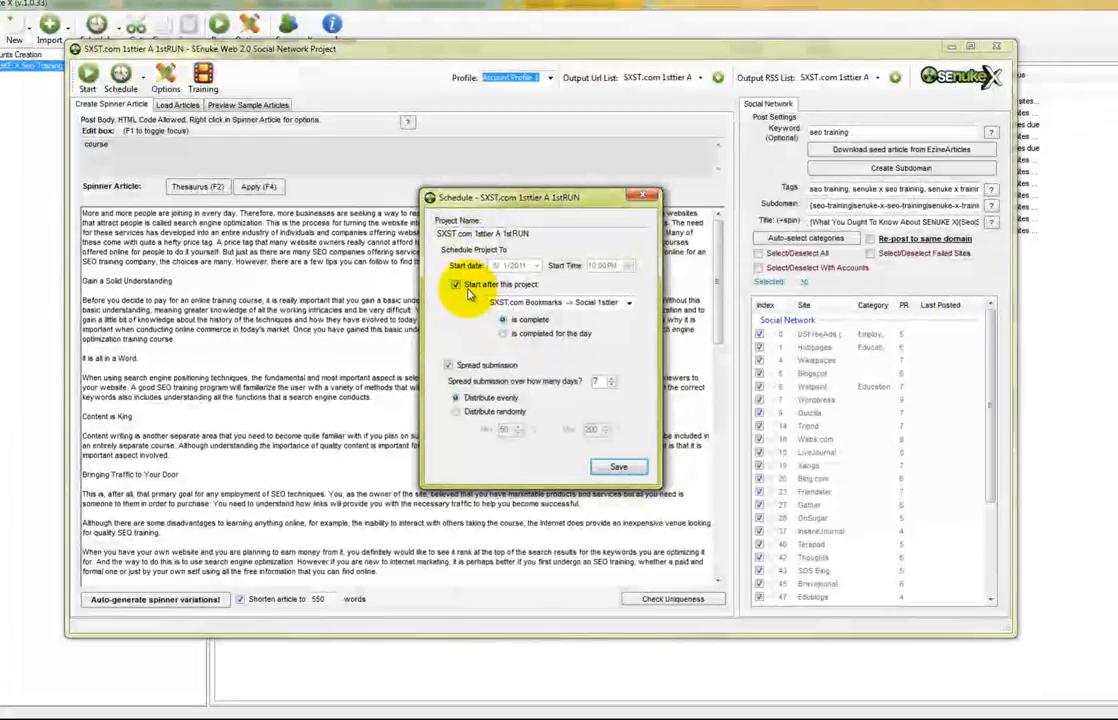
left_click(628, 302)
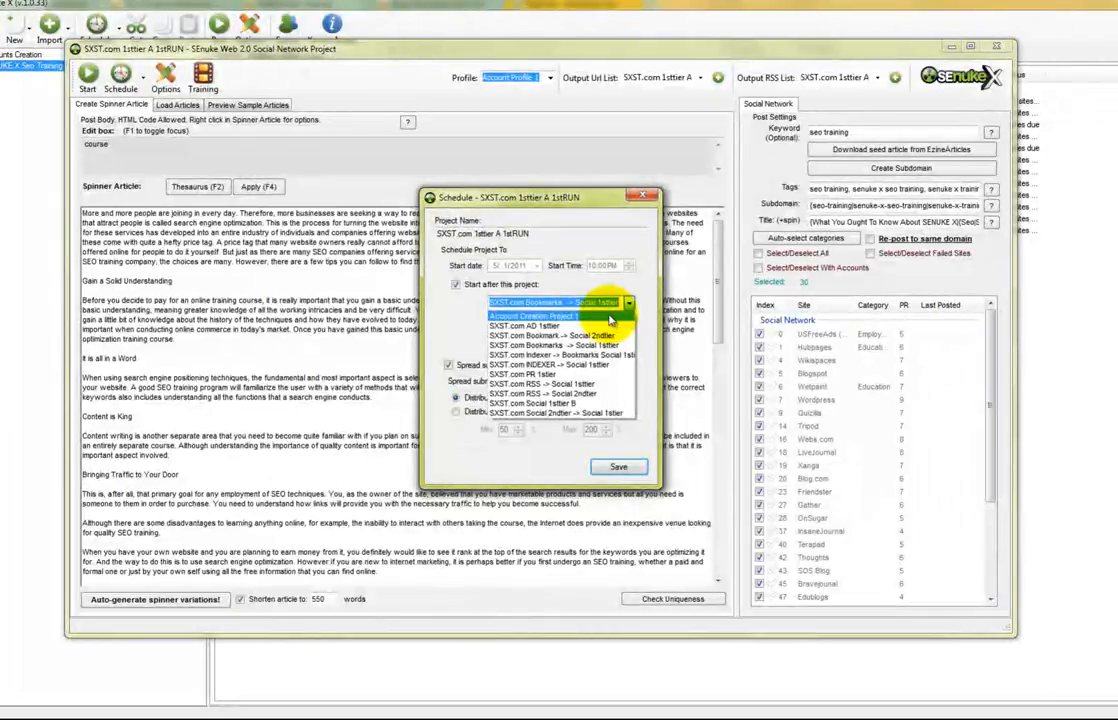
left_click(608, 317)
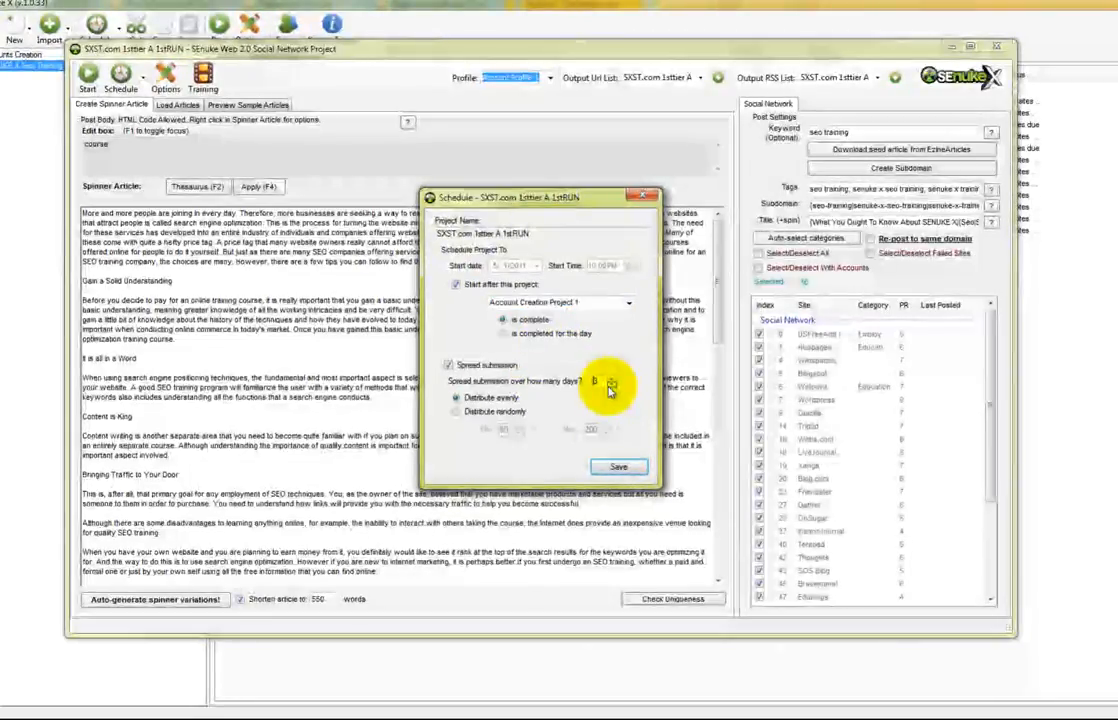
left_click(617, 469)
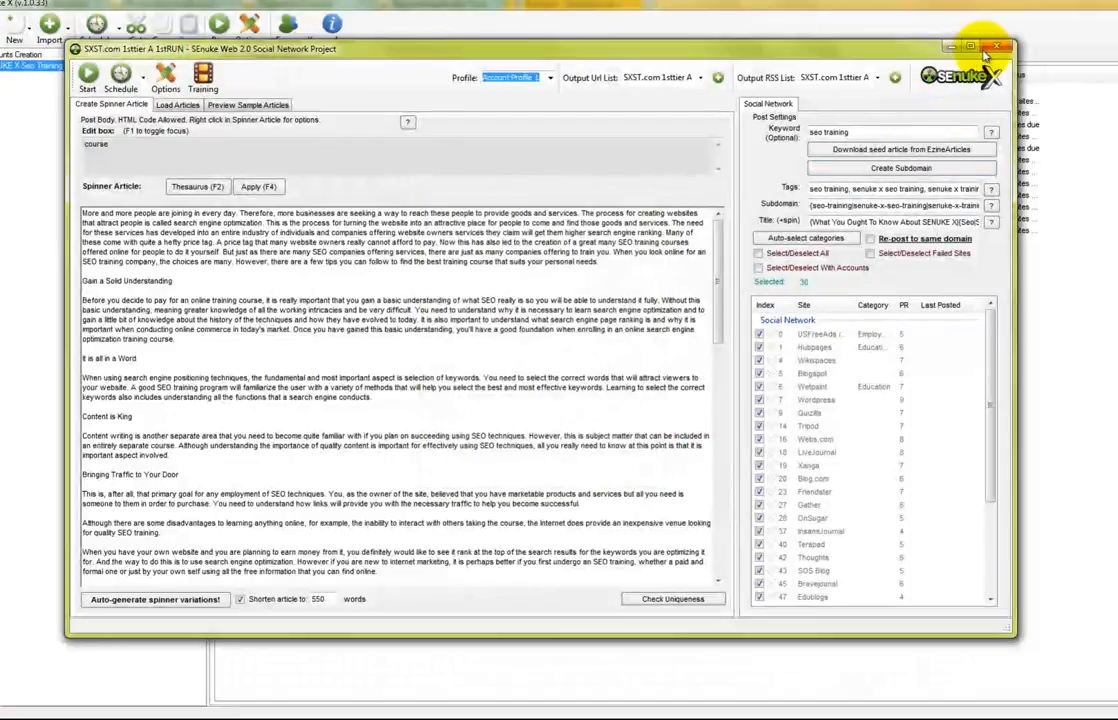
left_click(993, 47)
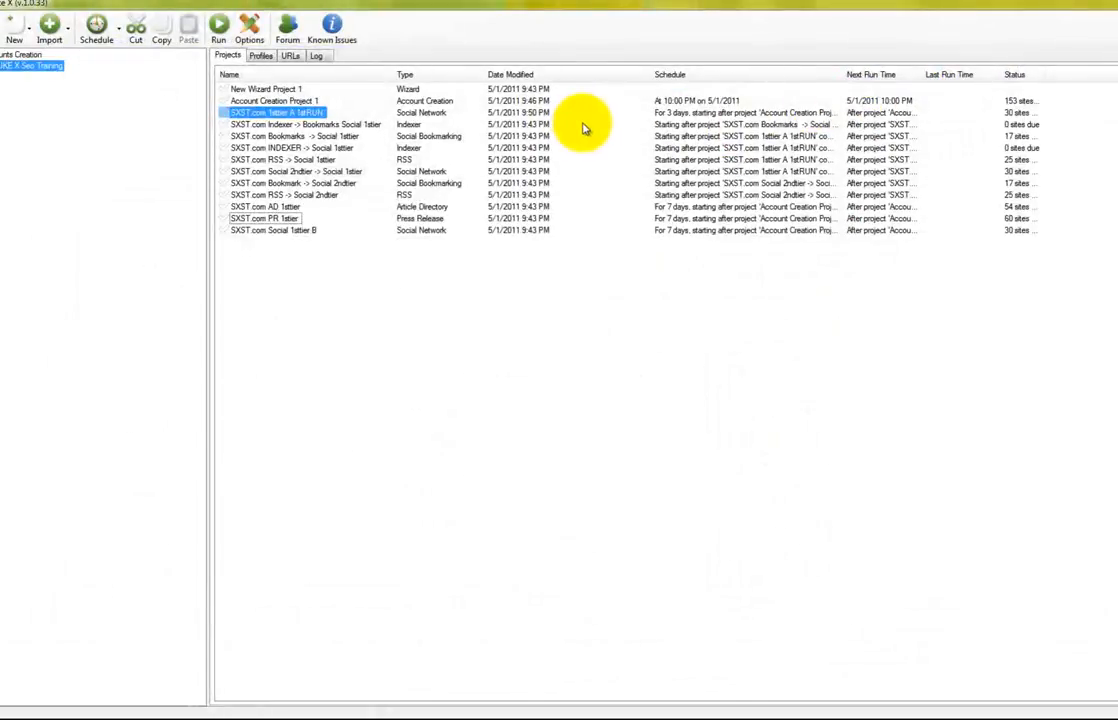
Sort projects by Date Modified, newest first, and widen the Schedule column
left_click(866, 76)
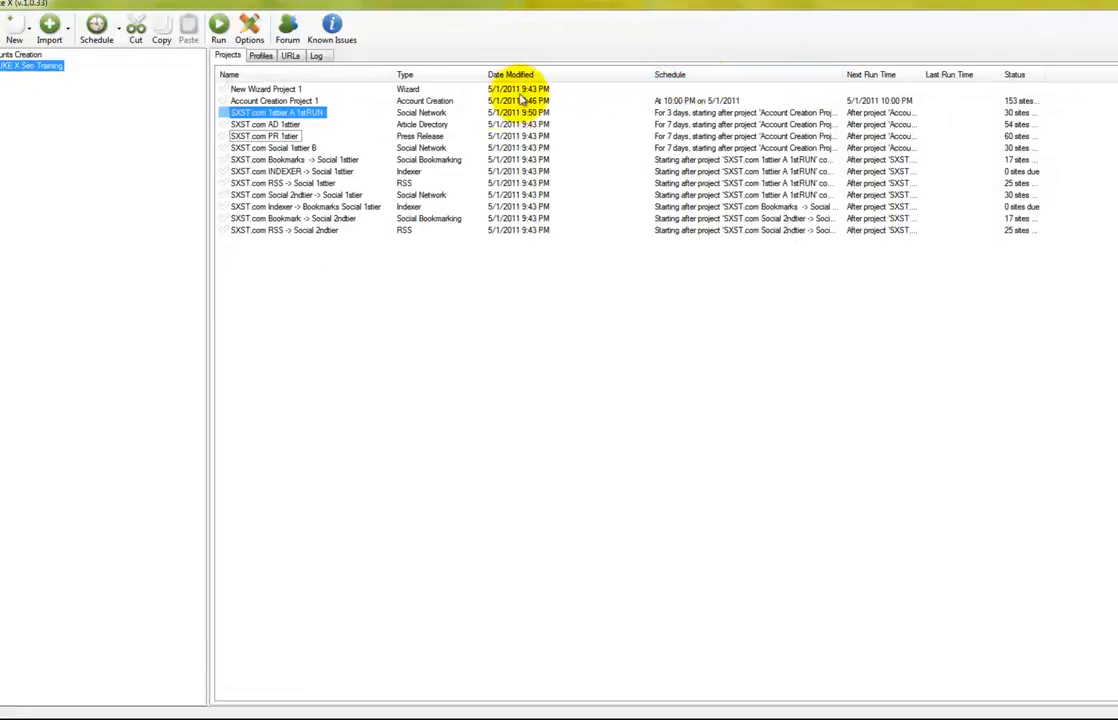
left_click(620, 76)
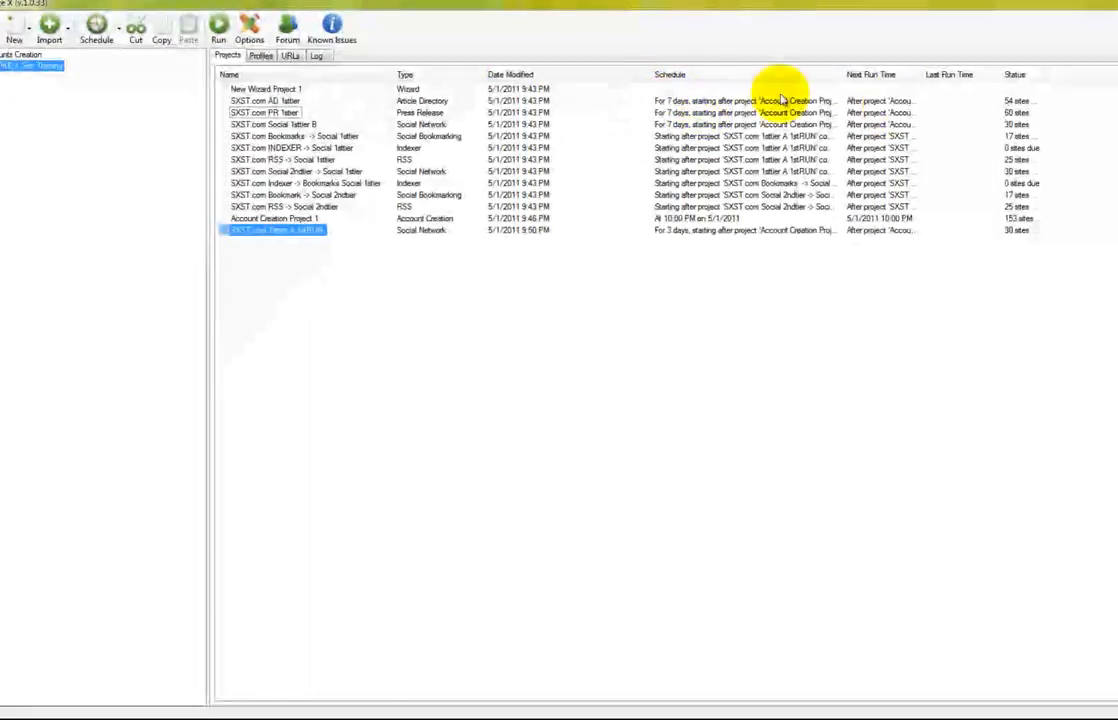
left_click(507, 76)
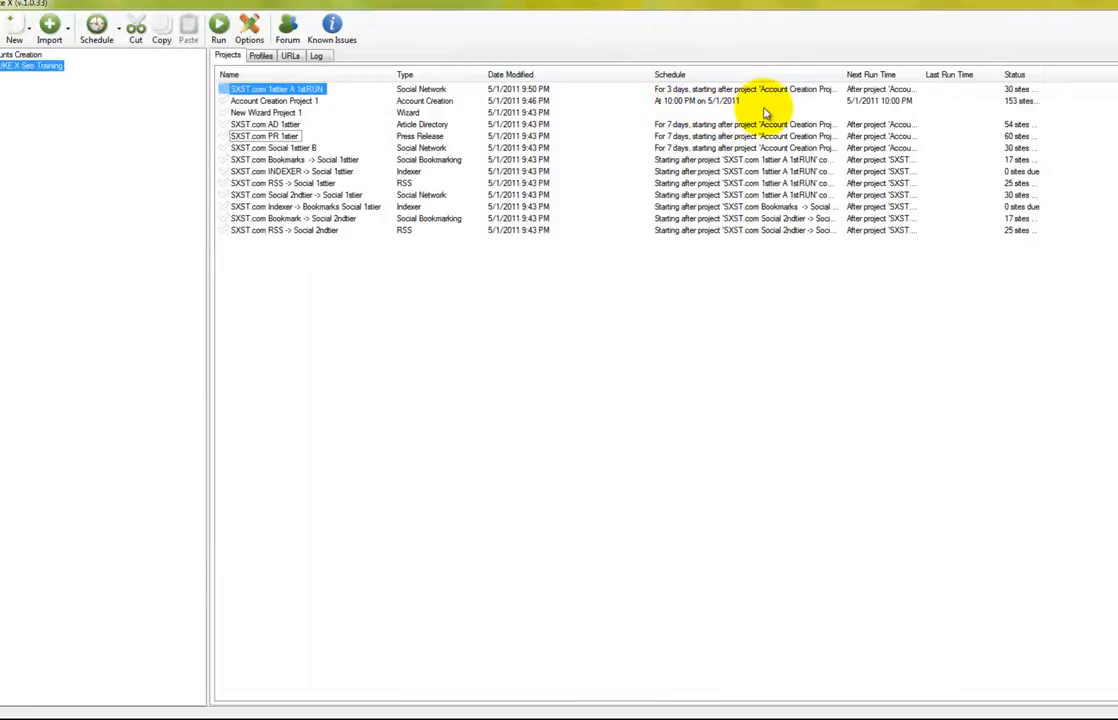
left_click_drag(840, 76, 955, 74)
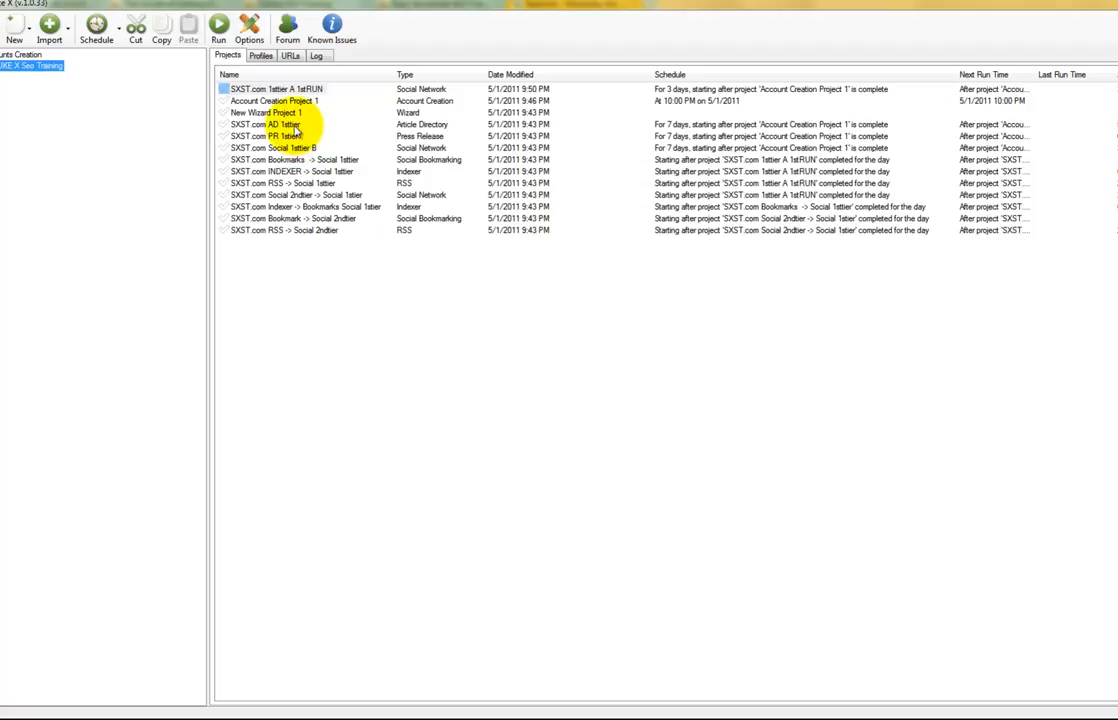
Open SXST.com AD 1sttier, enlarge its window, review the article and a sample preview, then close it
left_click(294, 125)
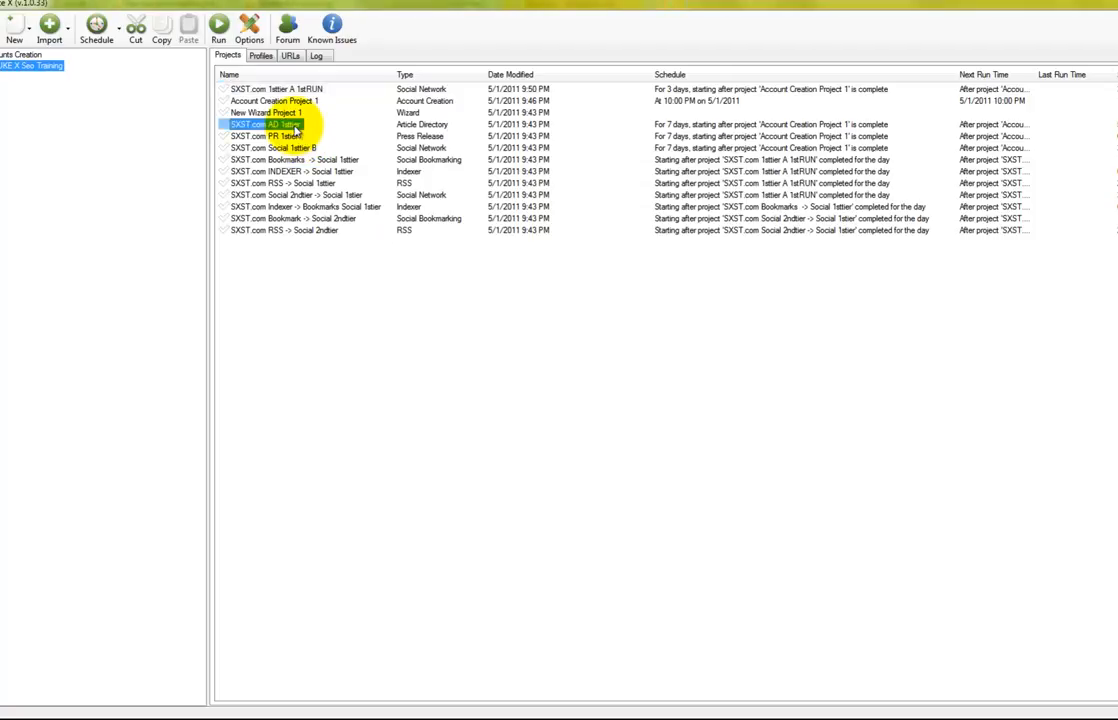
double_click(294, 125)
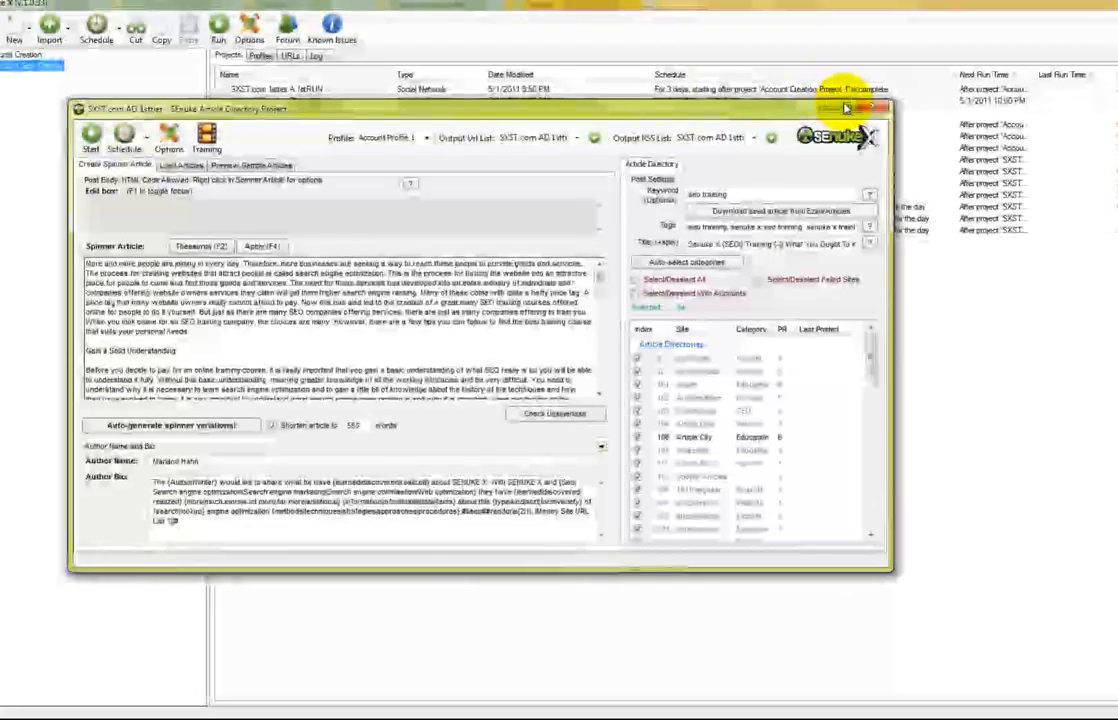
left_click_drag(776, 108, 724, 50)
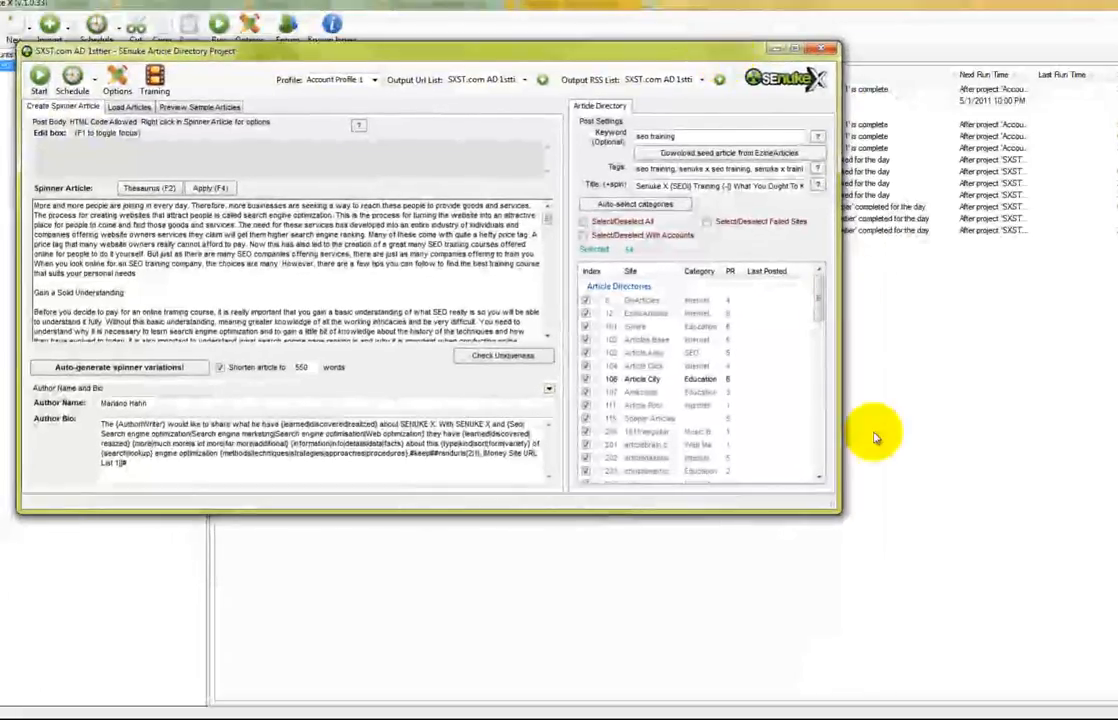
left_click_drag(831, 503, 935, 576)
left_click_drag(924, 354, 907, 538)
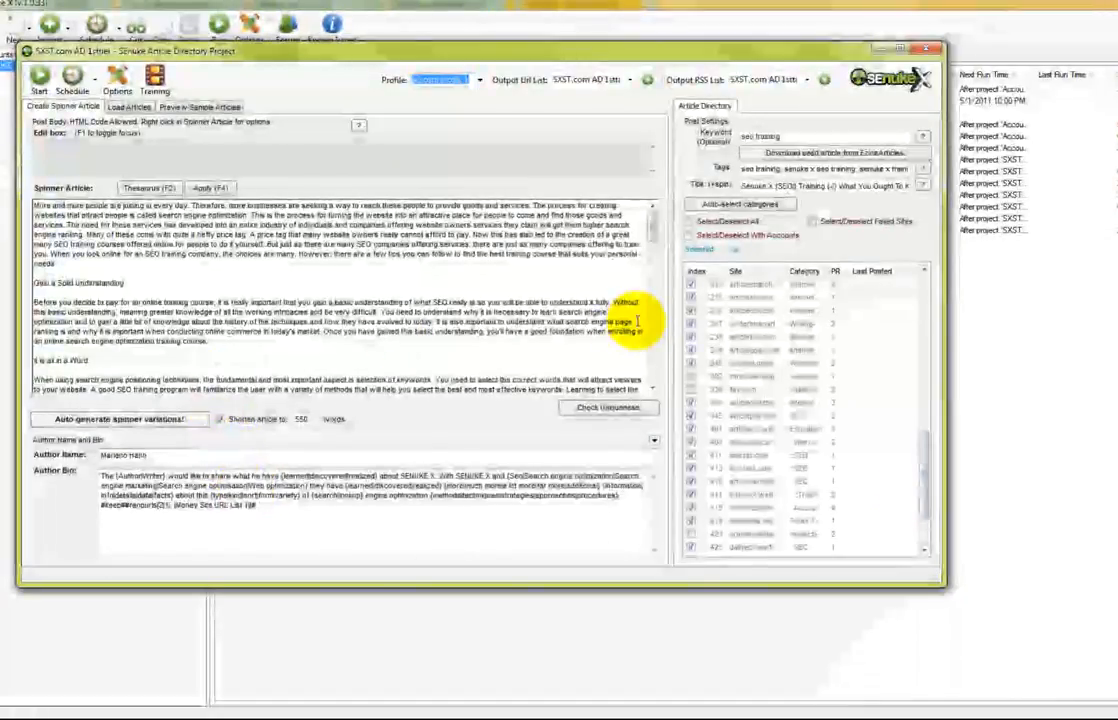
left_click_drag(654, 242, 634, 385)
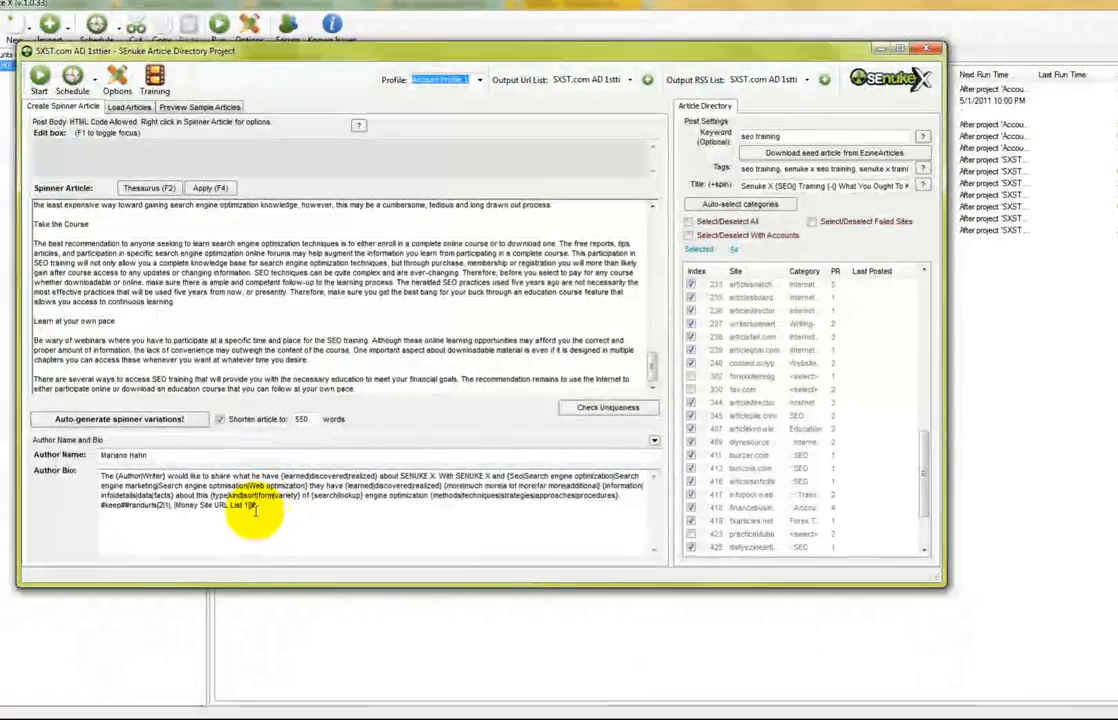
left_click(205, 106)
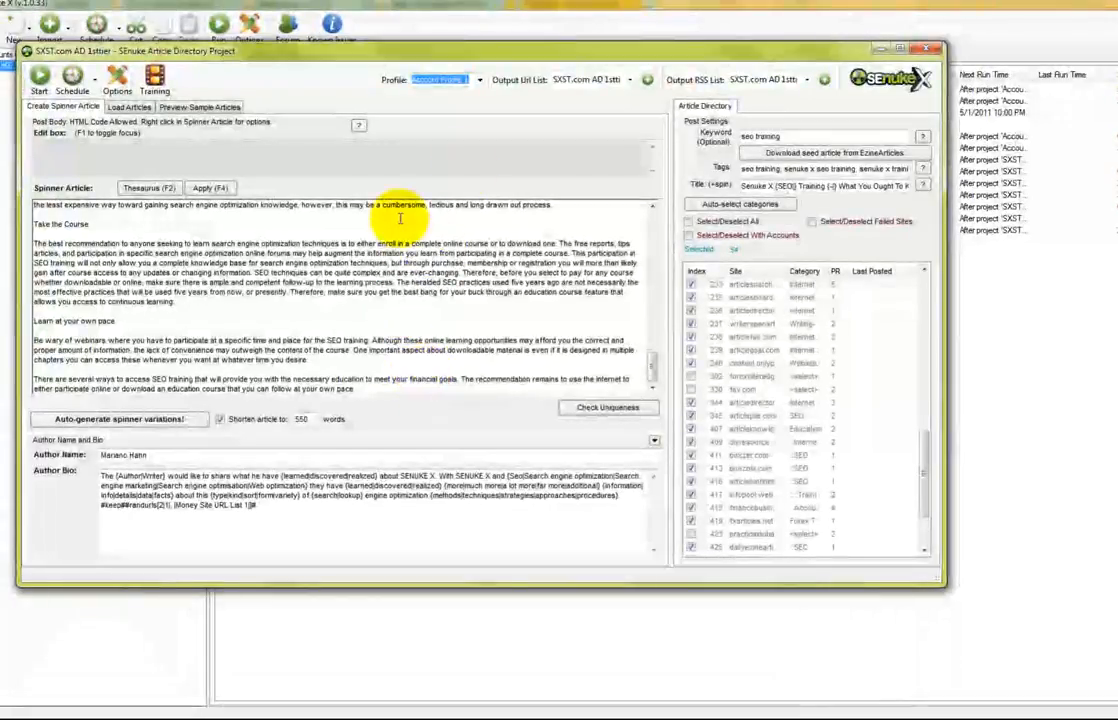
left_click(928, 50)
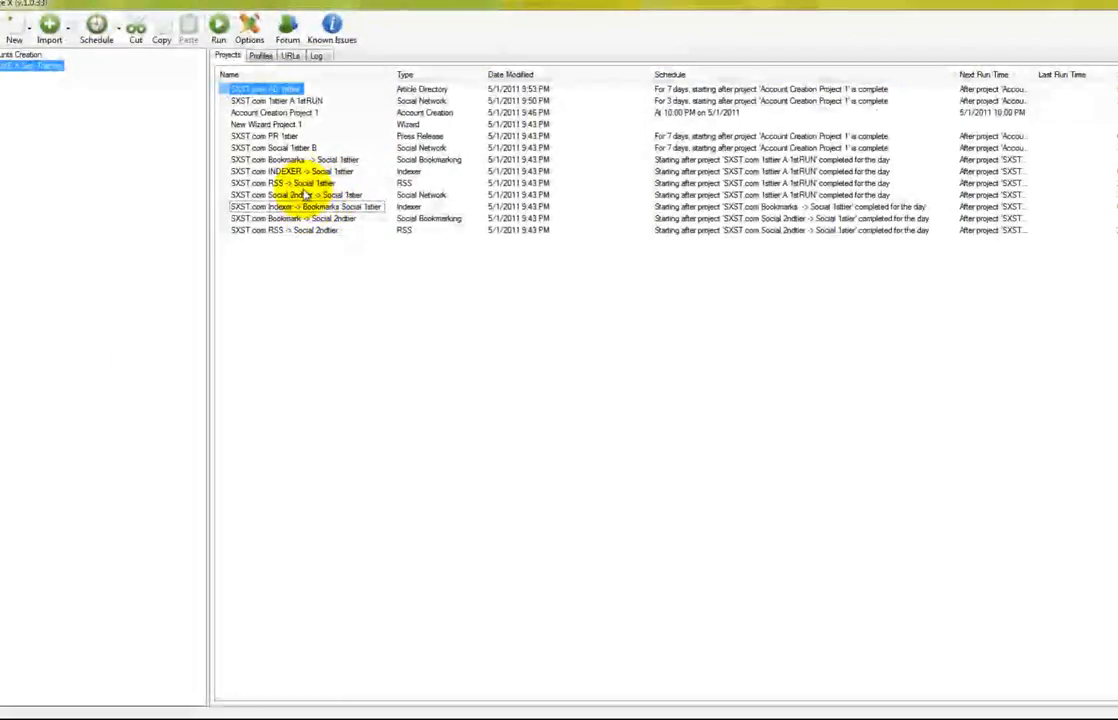
Give SXST.com AD 1sttier a fixed 5/1/2011 11:00 PM start spread over 3 days, then close it
double_click(265, 136)
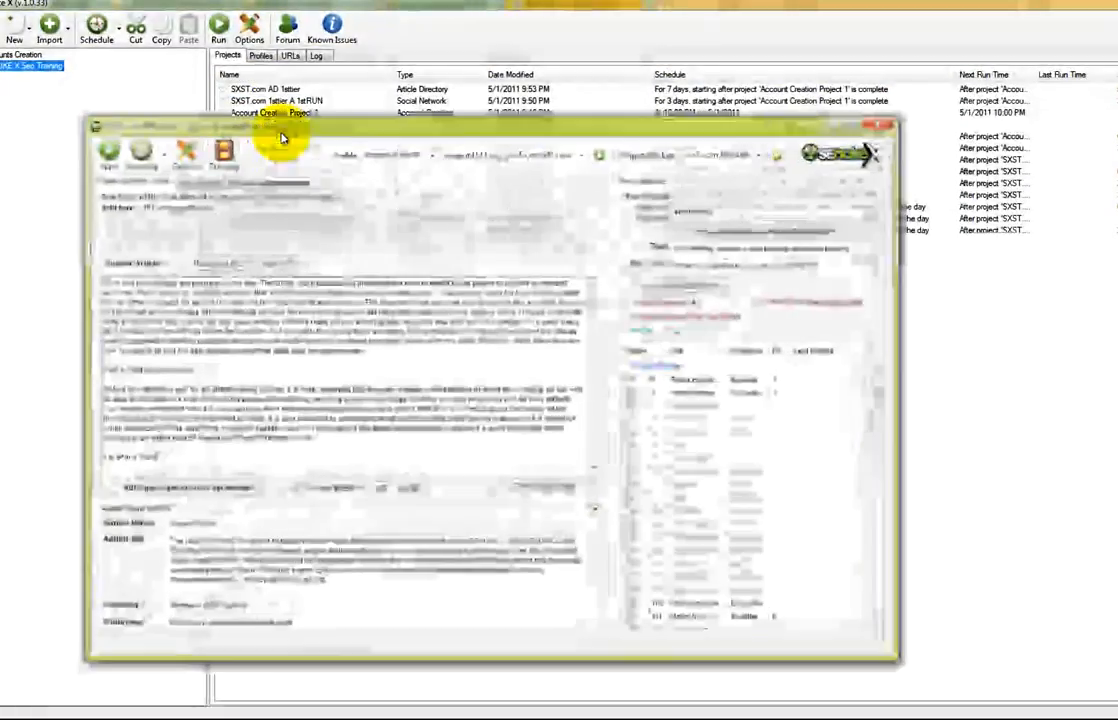
left_click(942, 125)
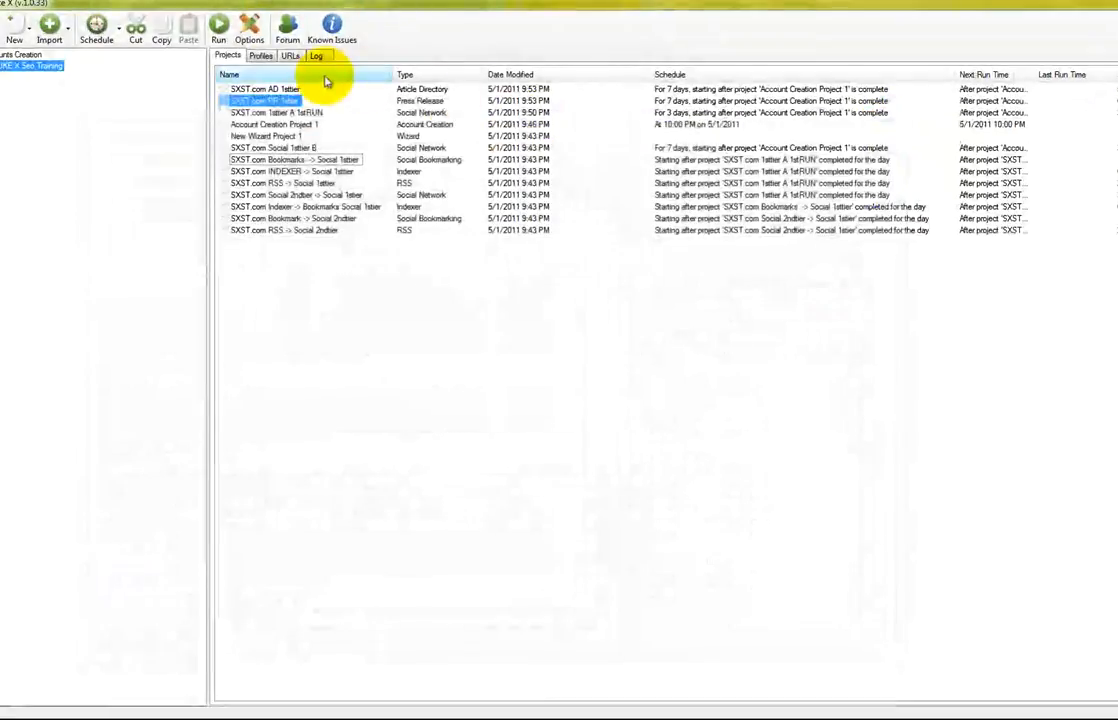
left_click(255, 89)
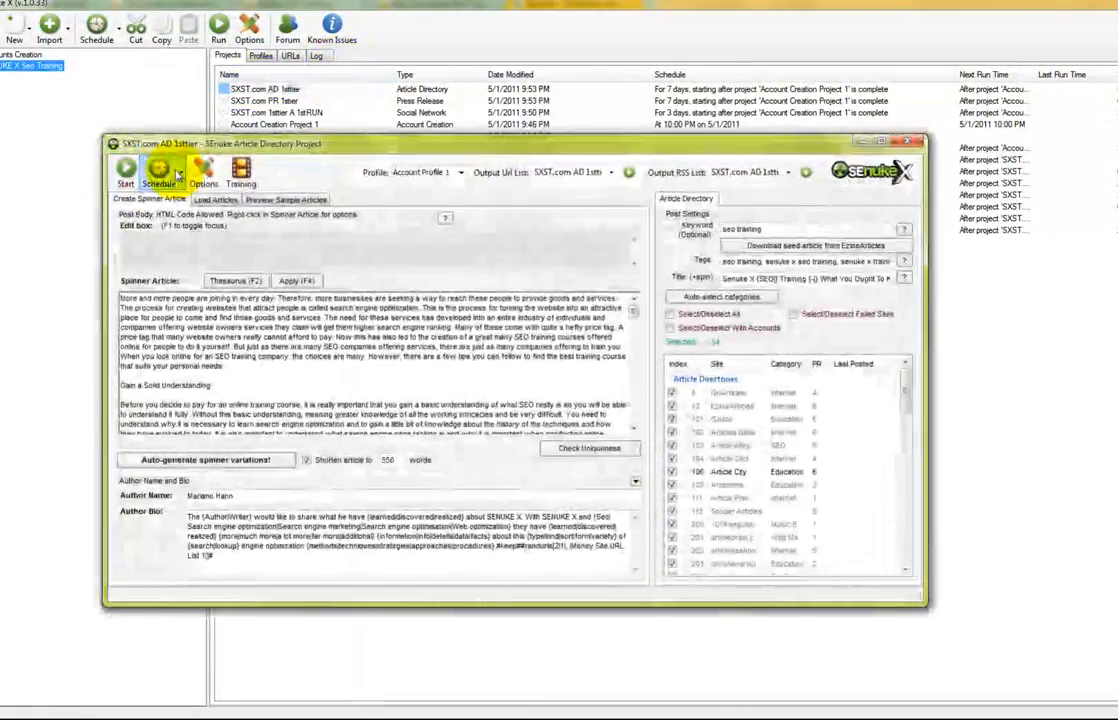
left_click(158, 172)
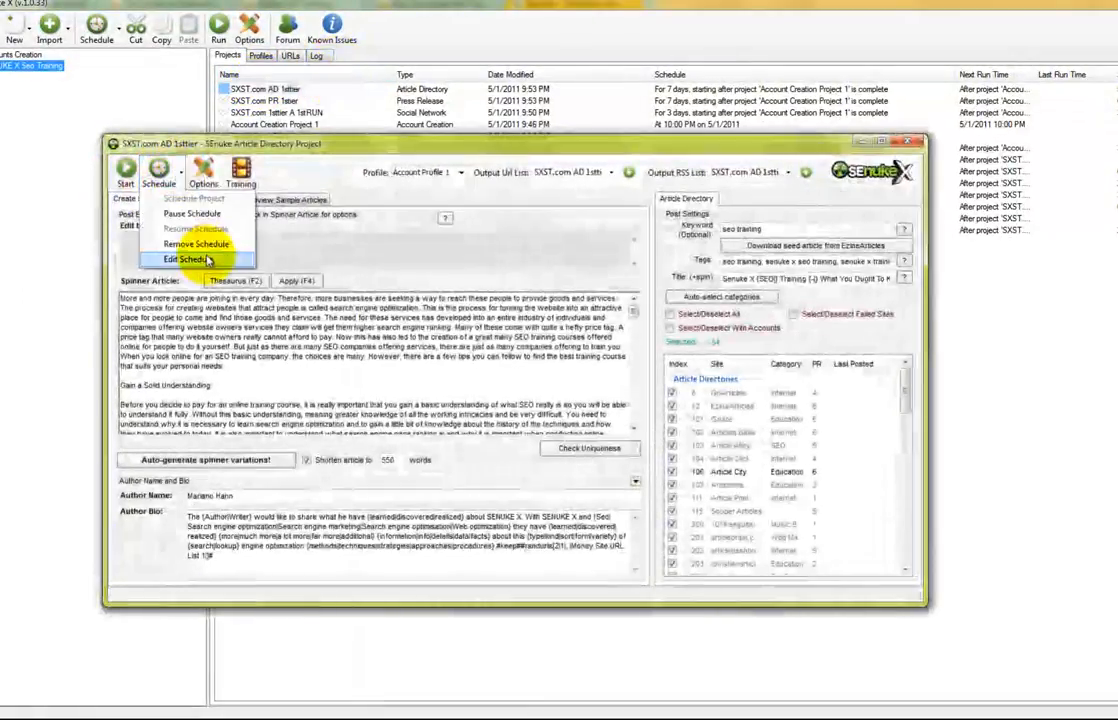
left_click(199, 259)
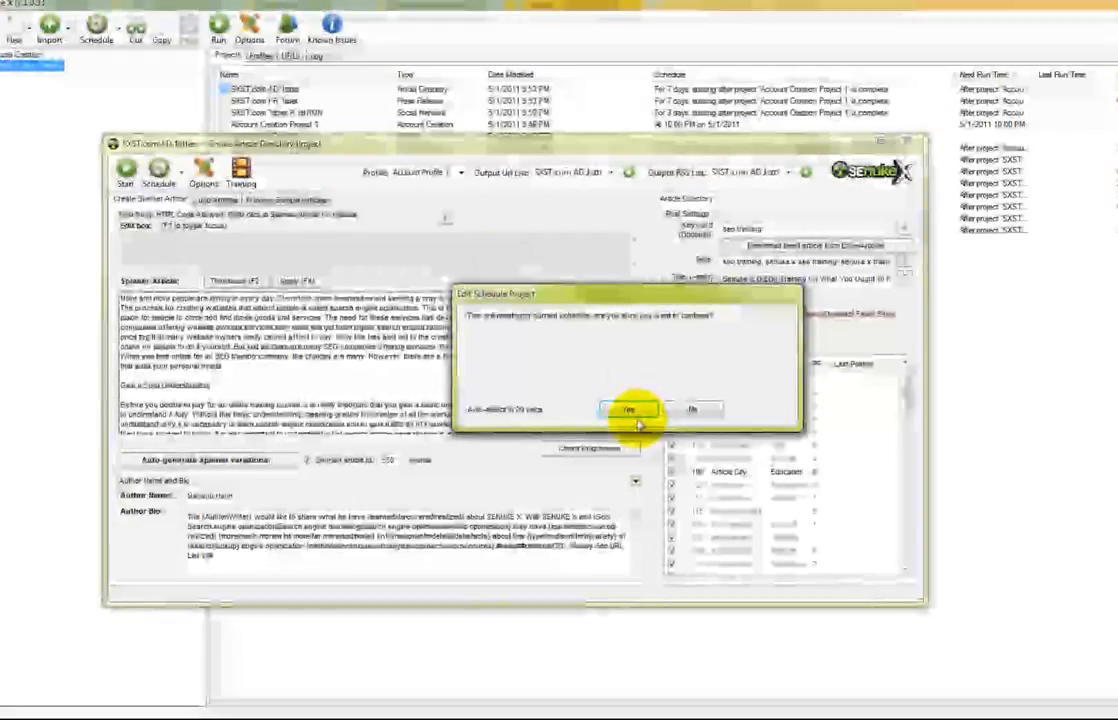
left_click(630, 410)
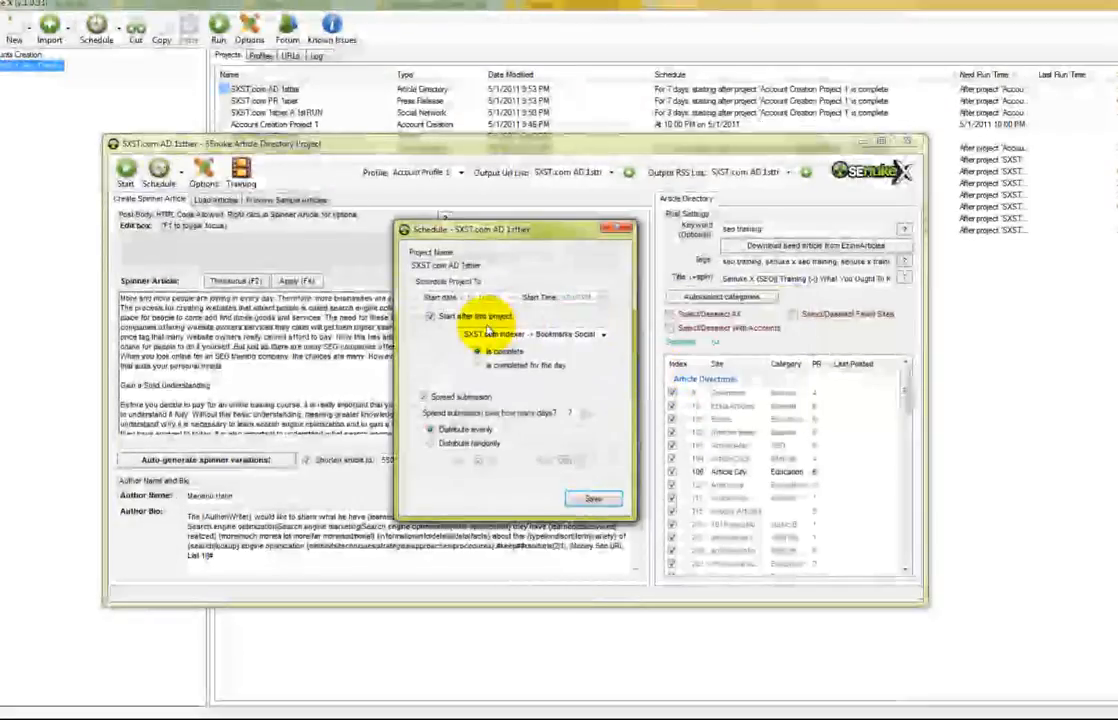
left_click(493, 318)
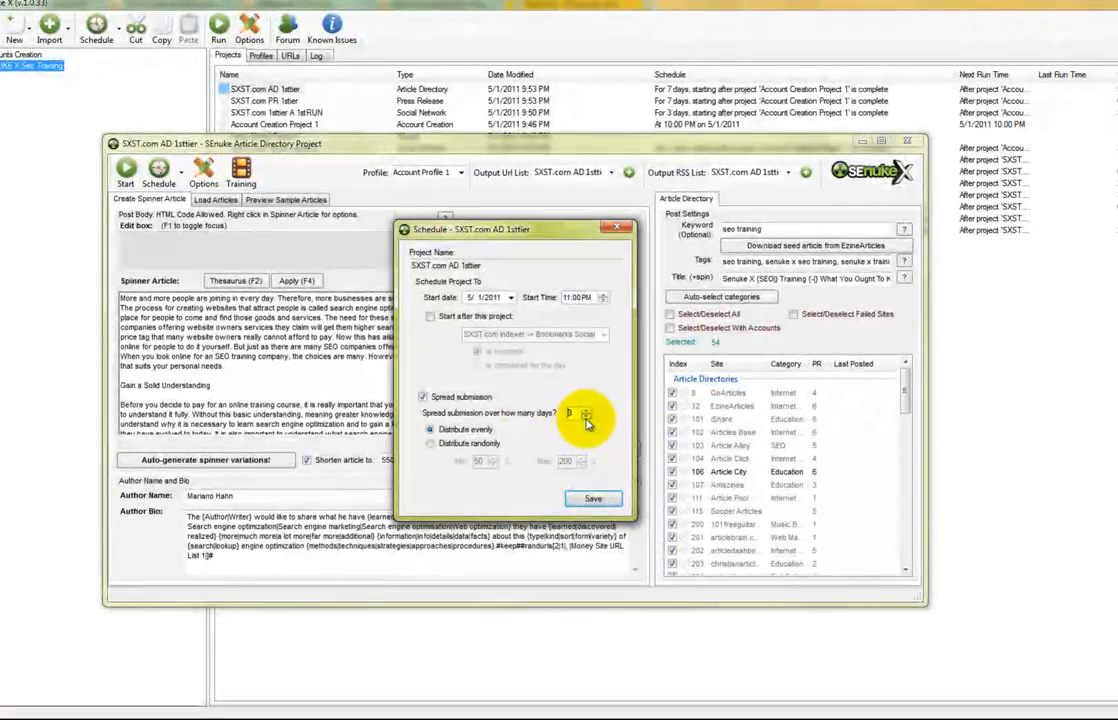
left_click(587, 417)
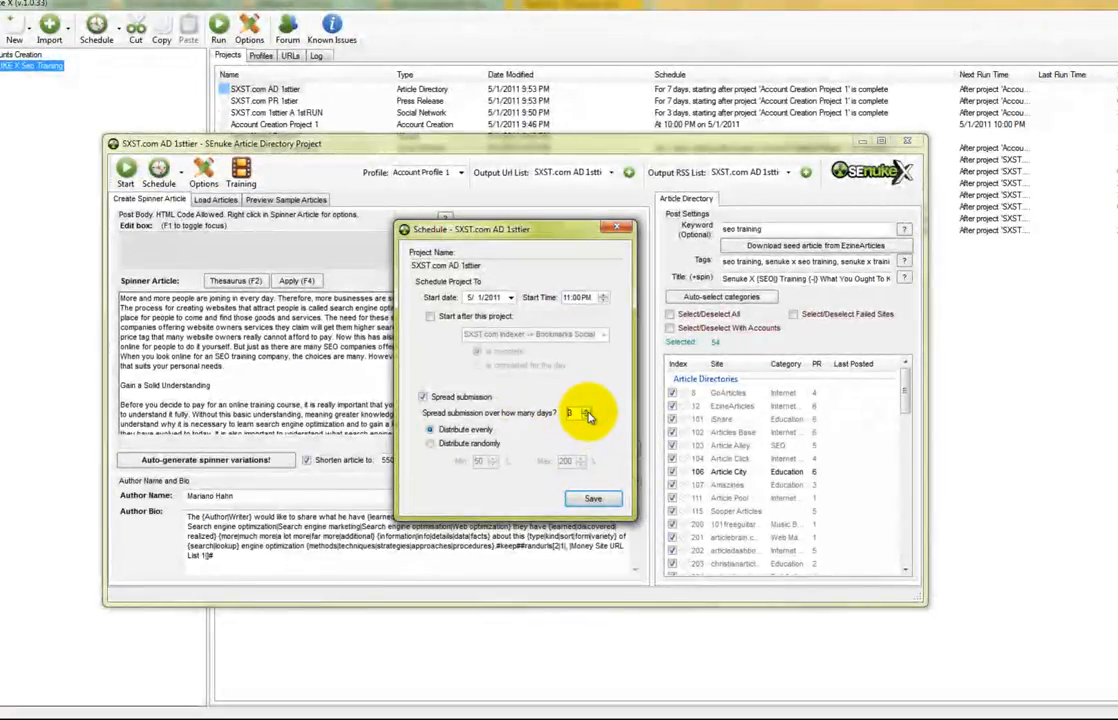
left_click(593, 498)
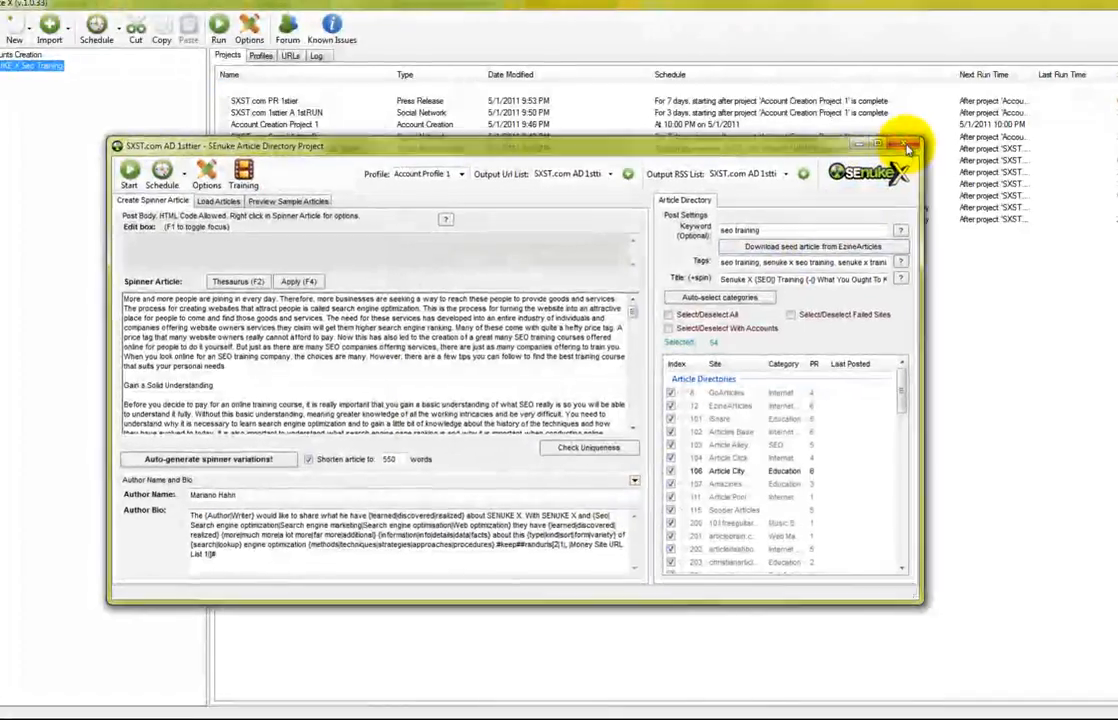
left_click(906, 141)
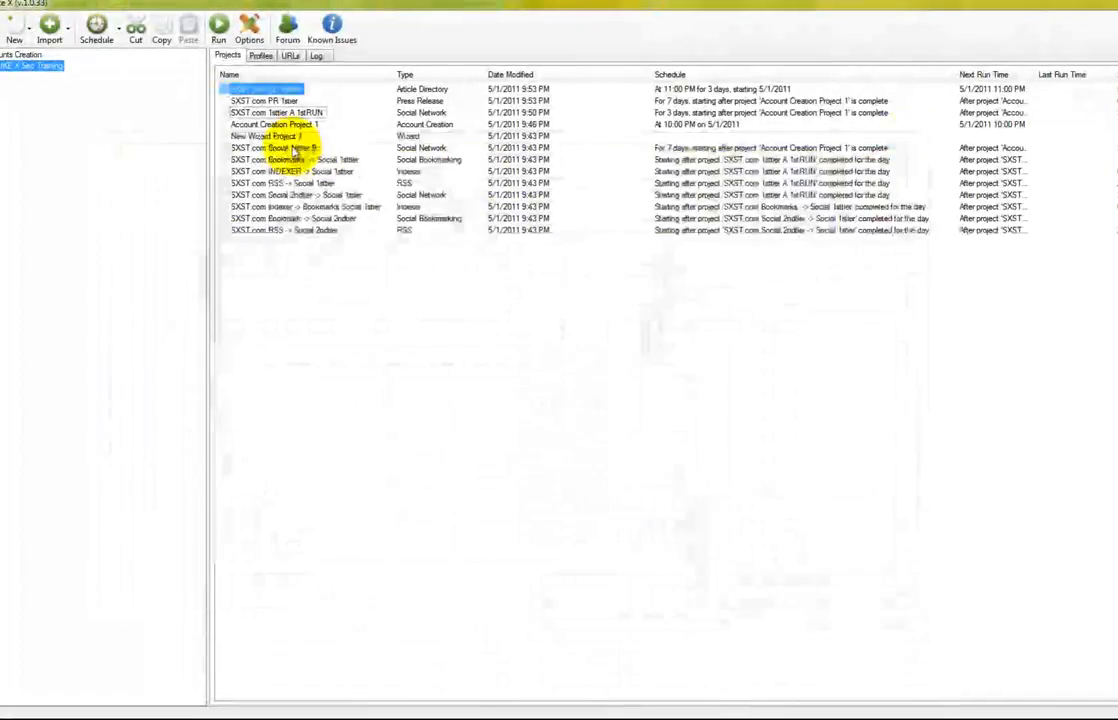
Set SXST.com PR 1sttier to start at 10:15 PM on 5/1/2011, spread over 7 days, and close it
double_click(268, 103)
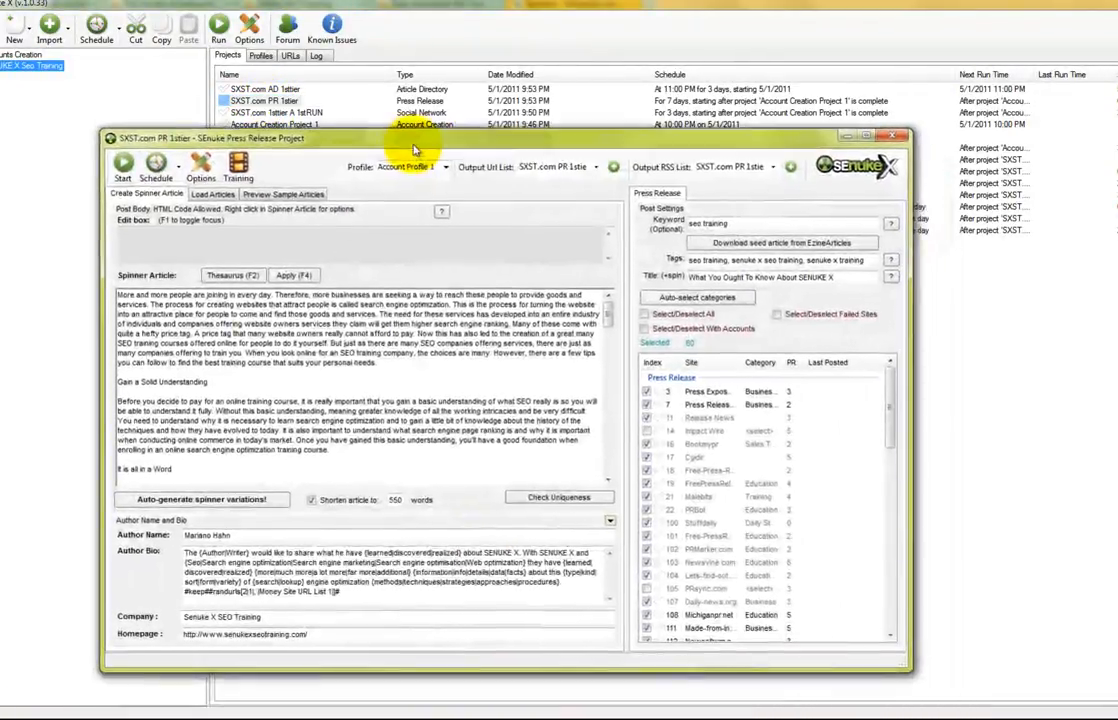
left_click_drag(414, 147, 400, 130)
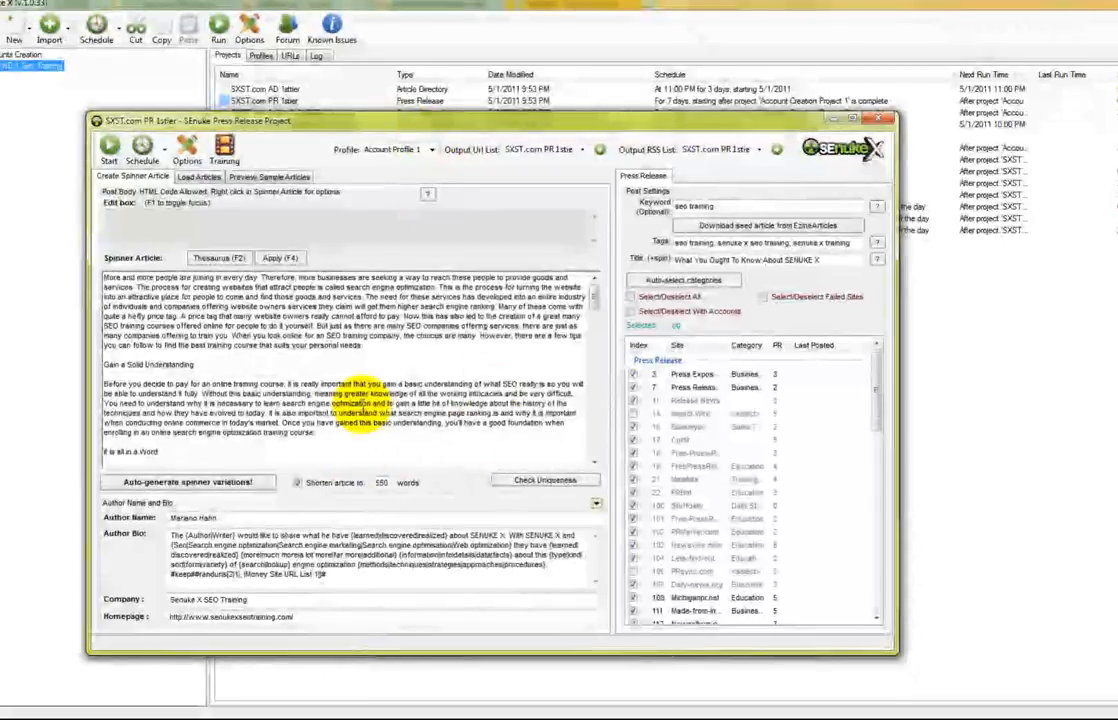
left_click(145, 150)
left_click(172, 235)
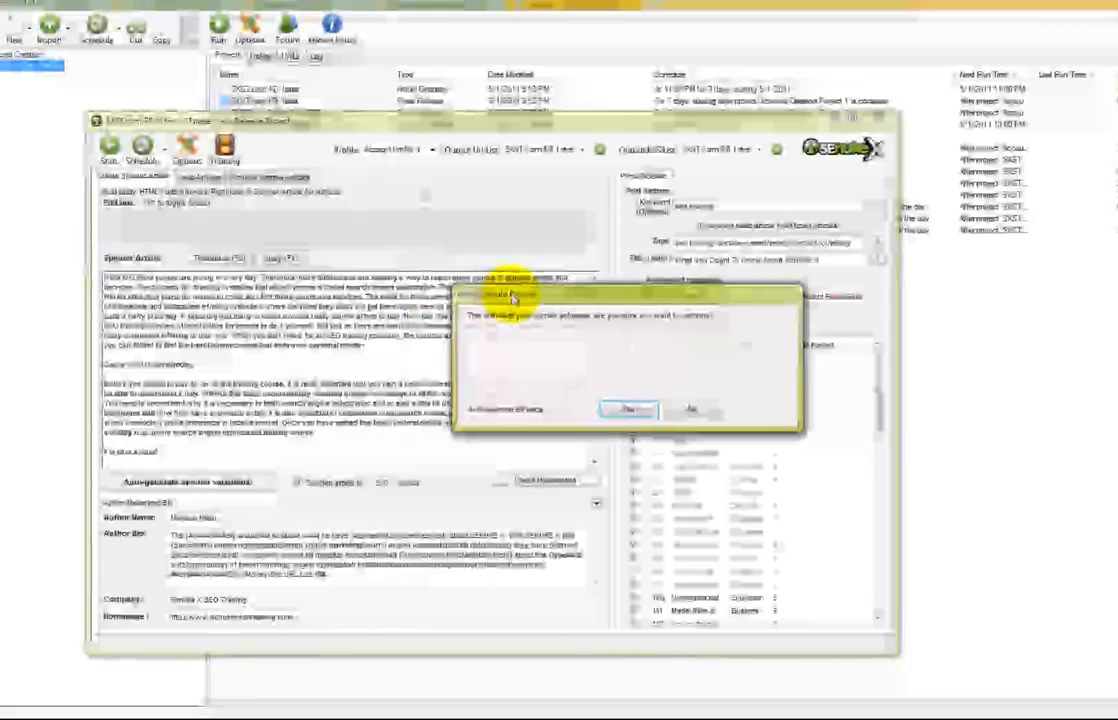
left_click(629, 413)
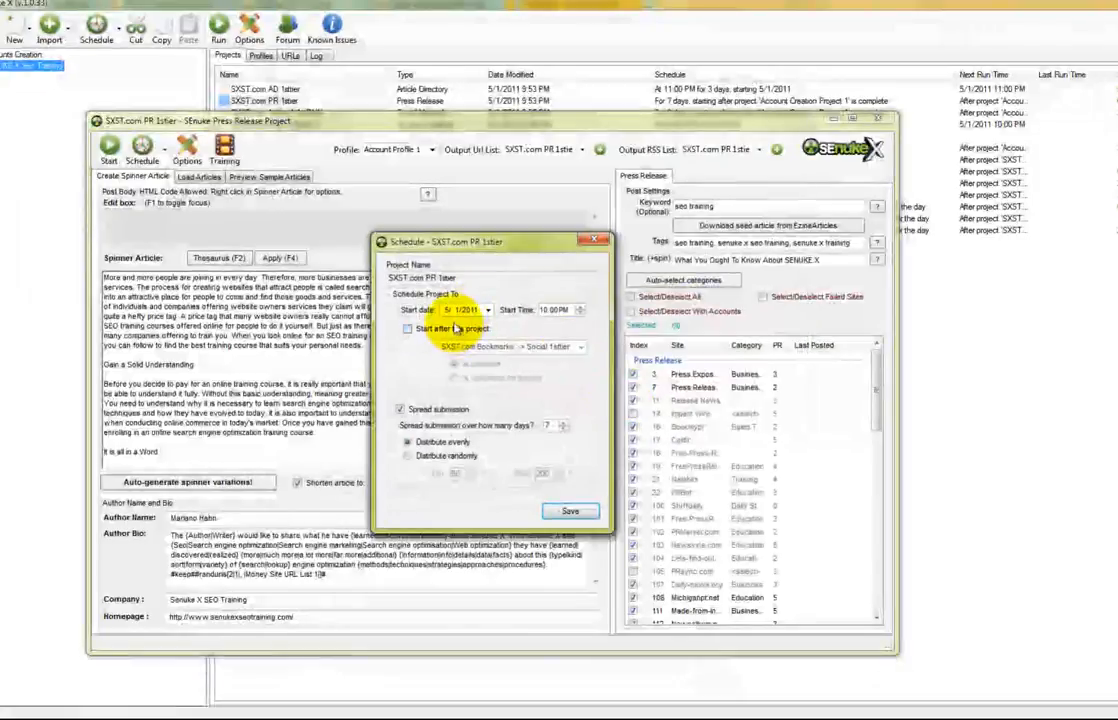
left_click(555, 311)
left_click(581, 307)
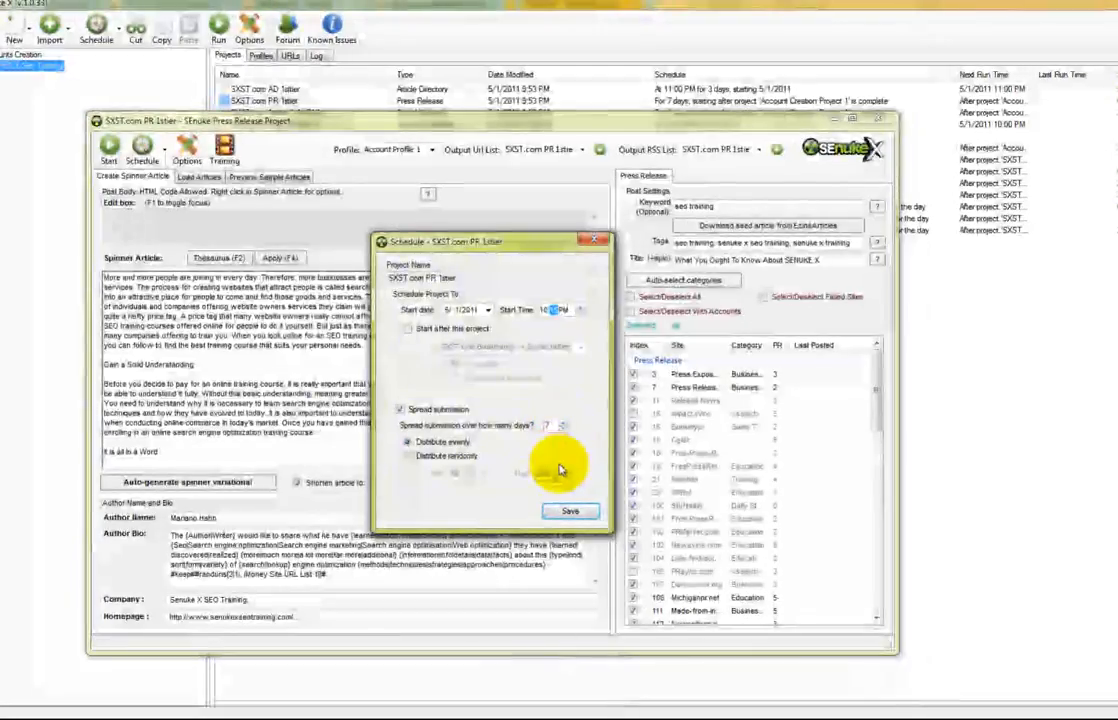
left_click(570, 514)
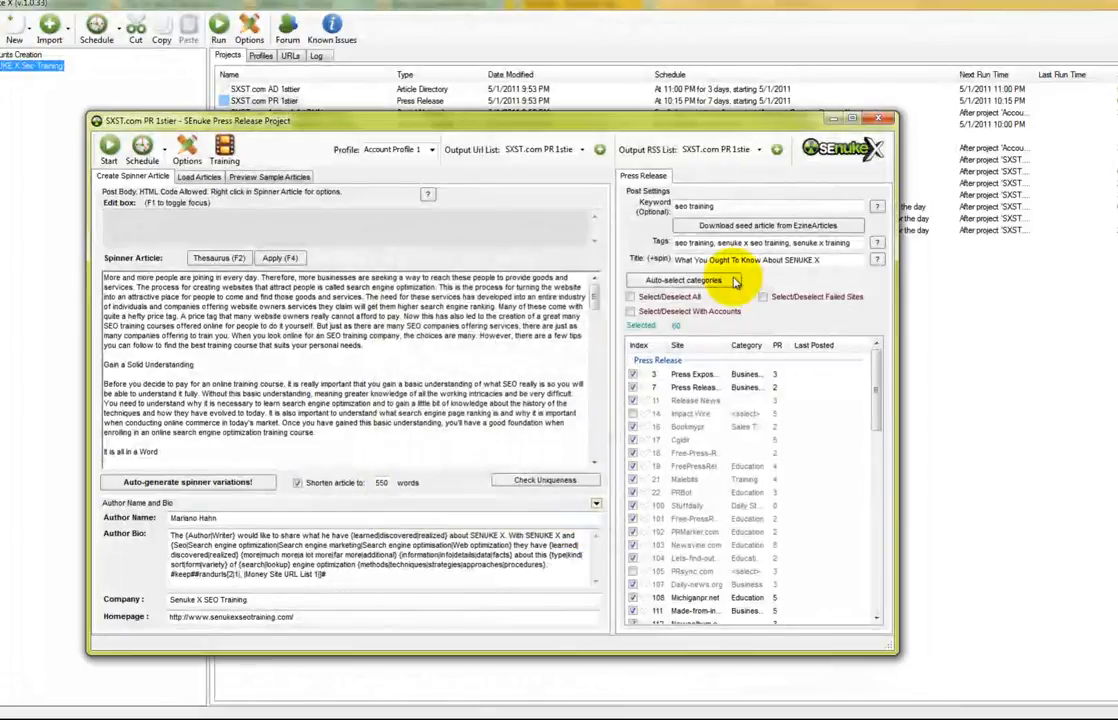
left_click(877, 122)
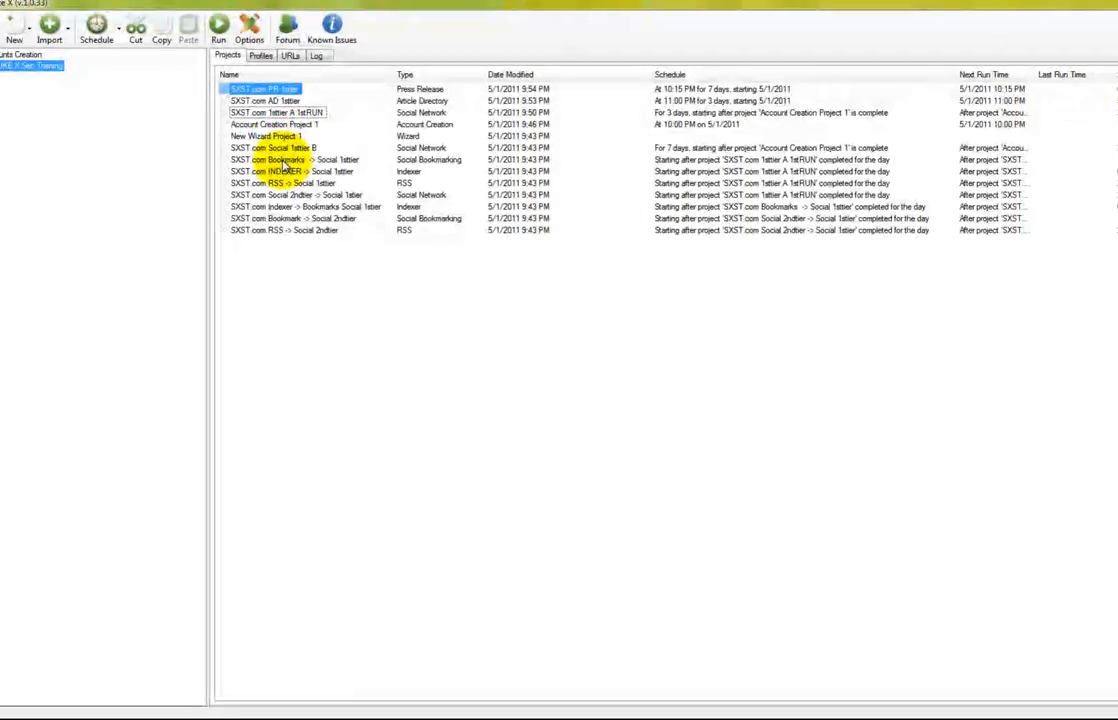
Give Bookmarks -> Social 1sttier a fixed 6:00 AM start with submissions spread over 3 days
double_click(285, 160)
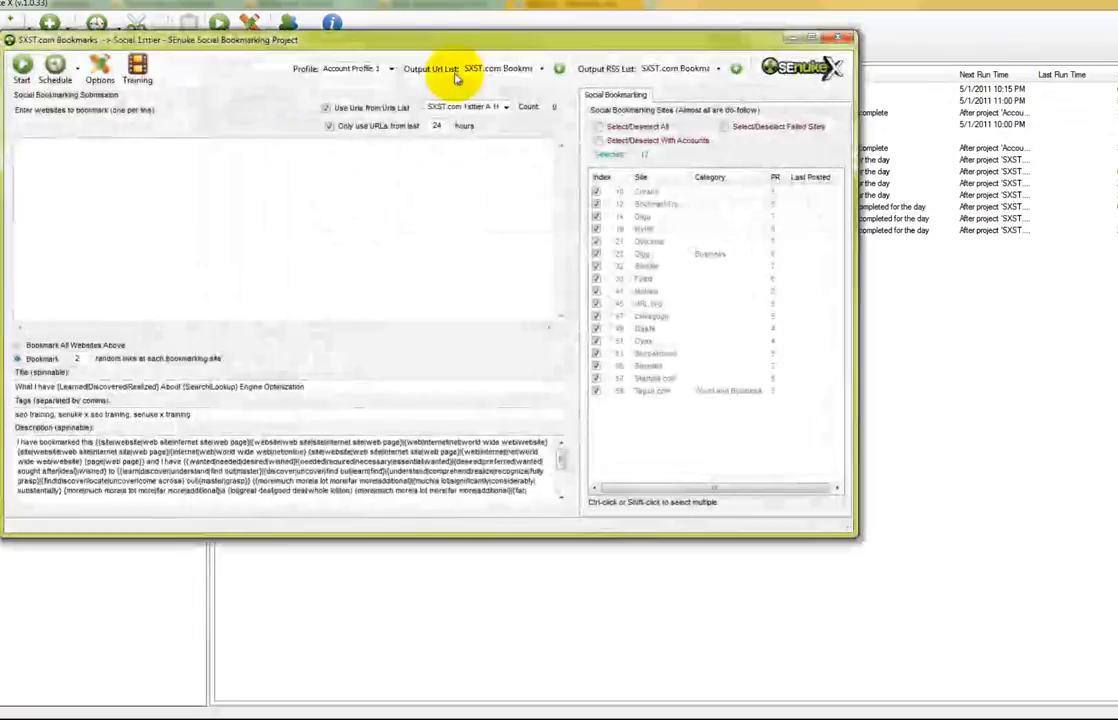
left_click_drag(470, 52, 535, 105)
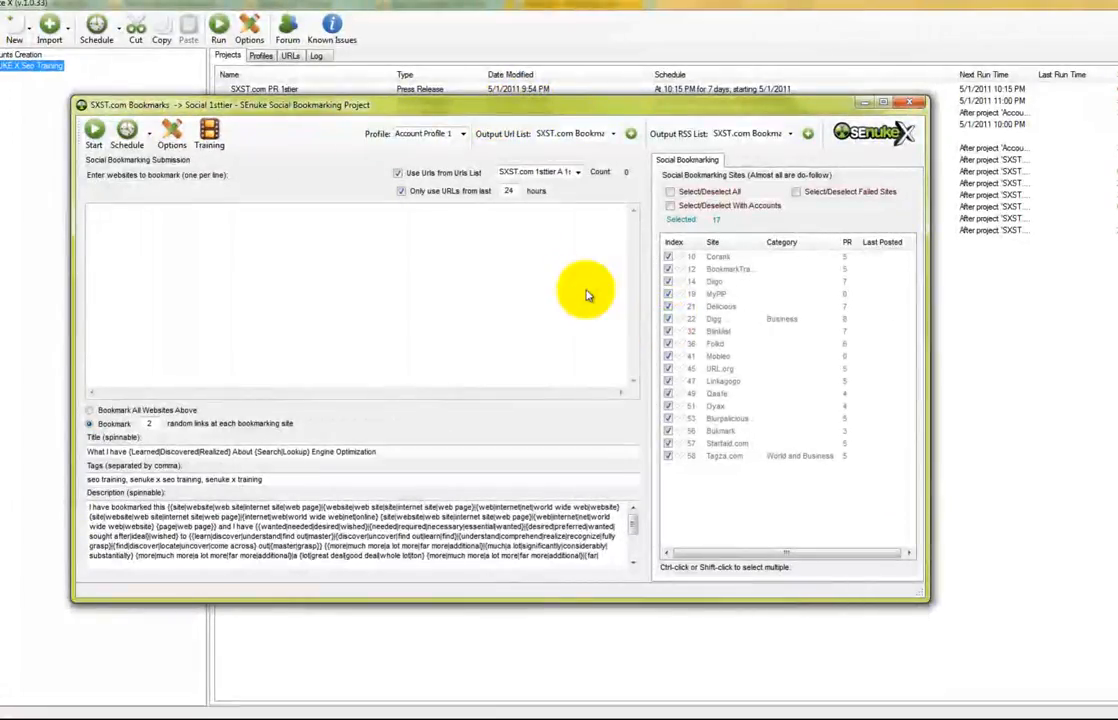
left_click(130, 147)
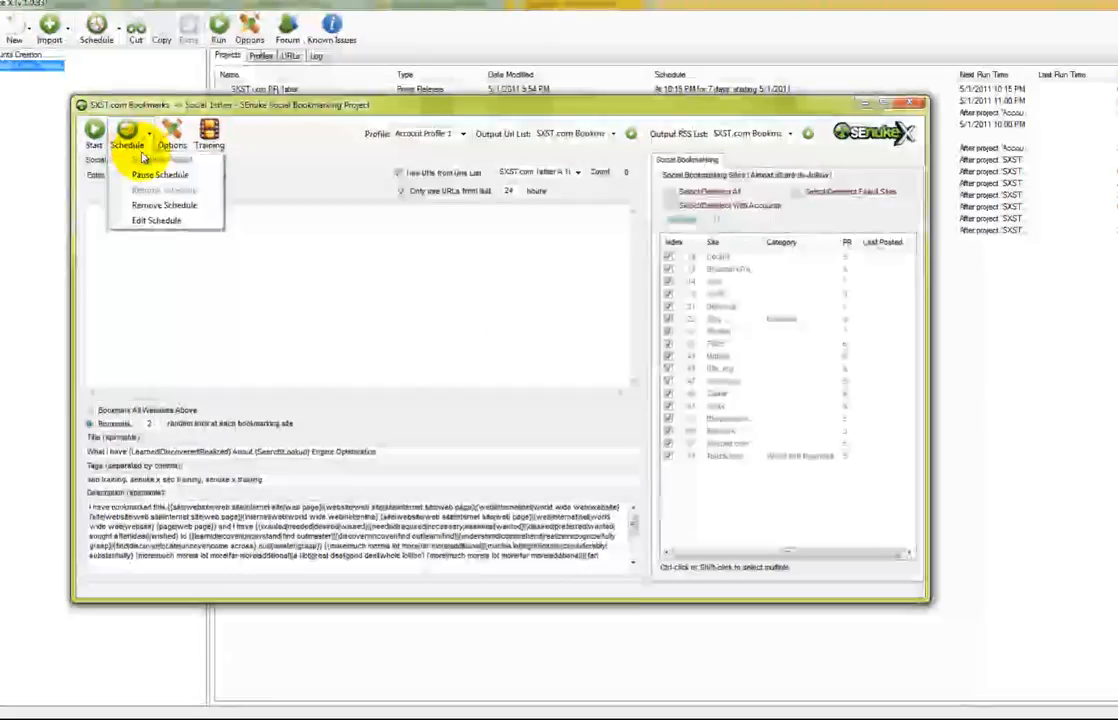
left_click(137, 220)
left_click(630, 408)
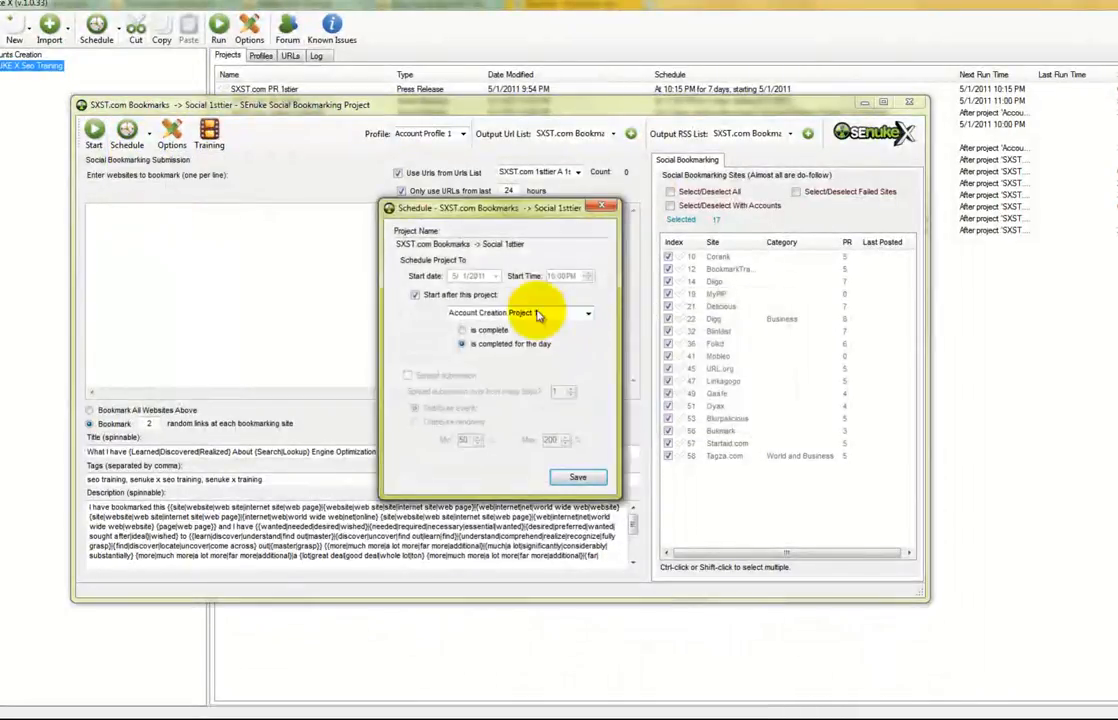
left_click(589, 314)
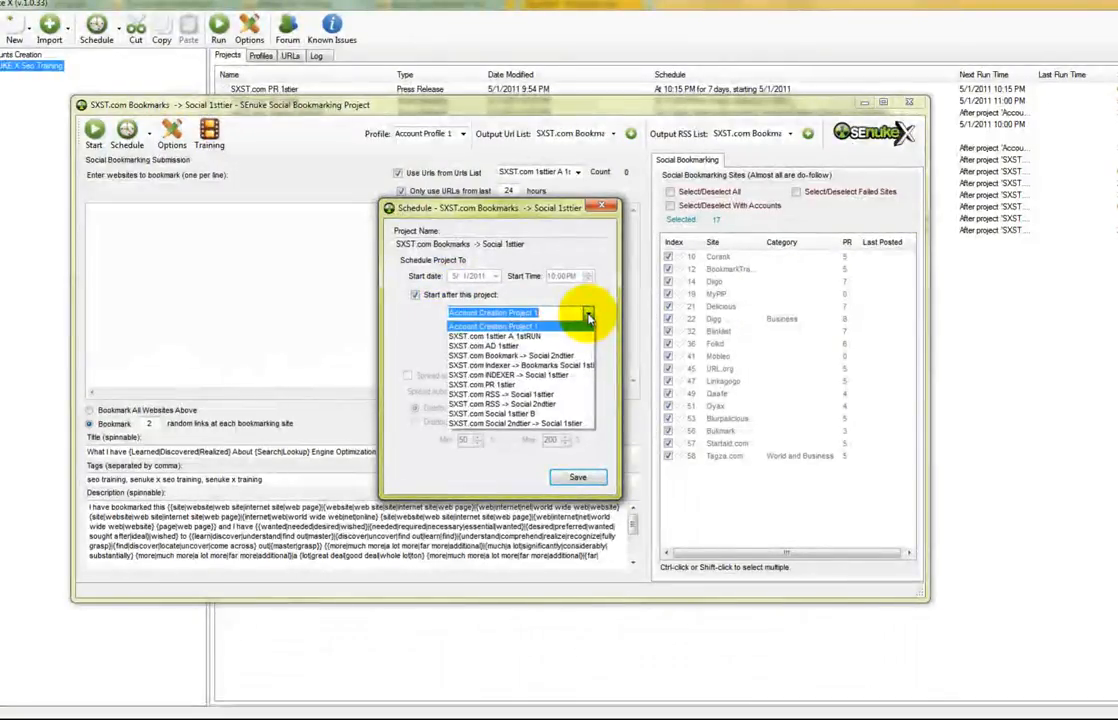
left_click(478, 299)
left_click(478, 299)
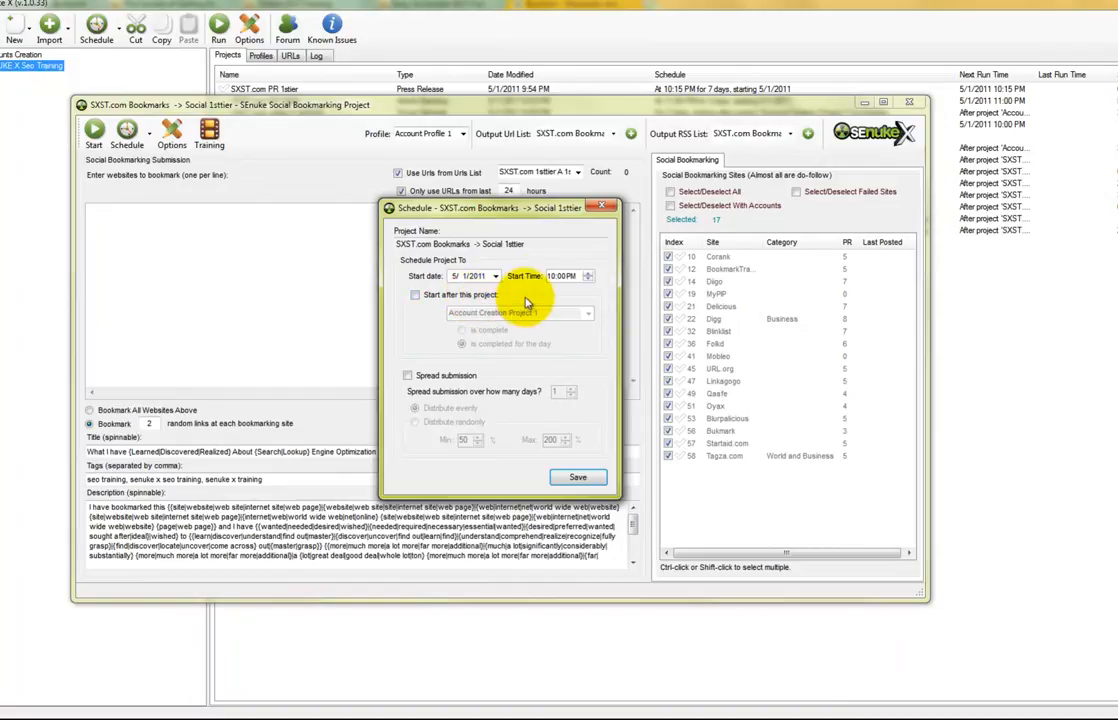
left_click(557, 279)
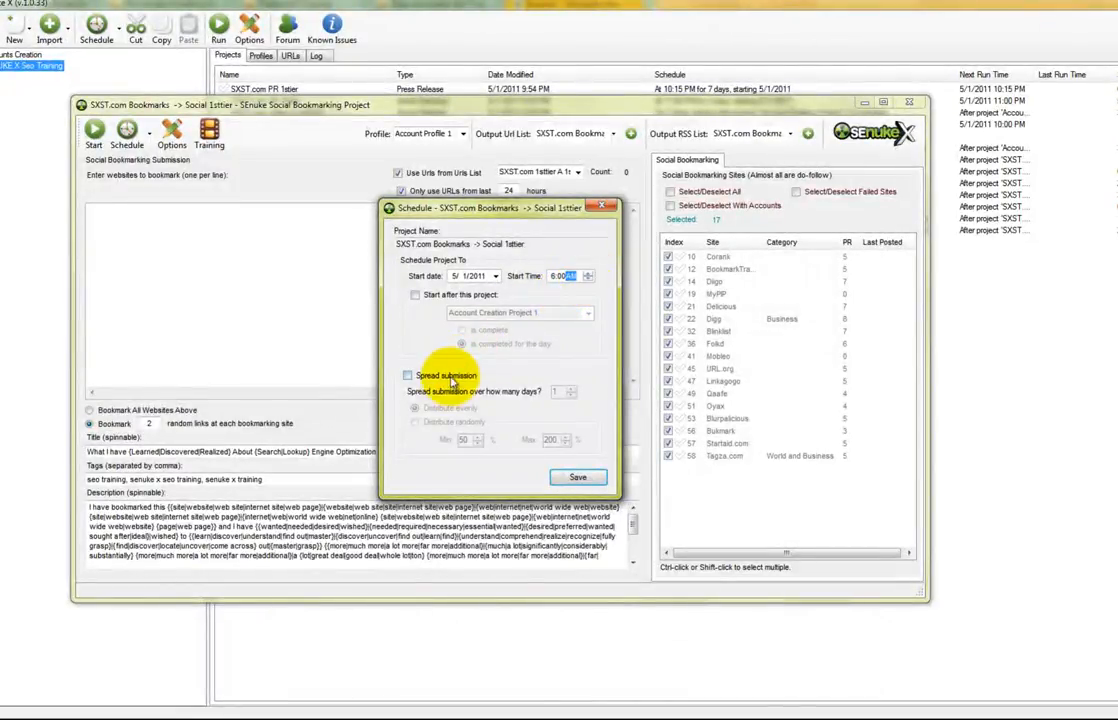
left_click(407, 375)
left_click(571, 397)
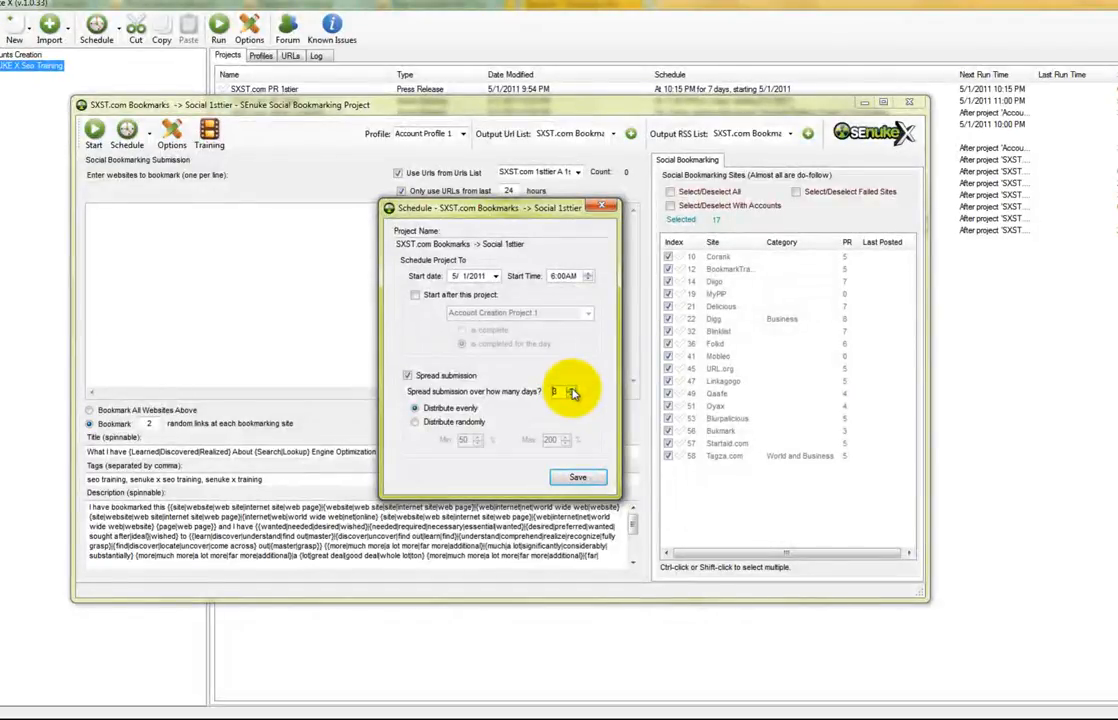
Move the start date to 5/2/2011 after the past-time warning, save the schedule, and close the project
left_click(567, 479)
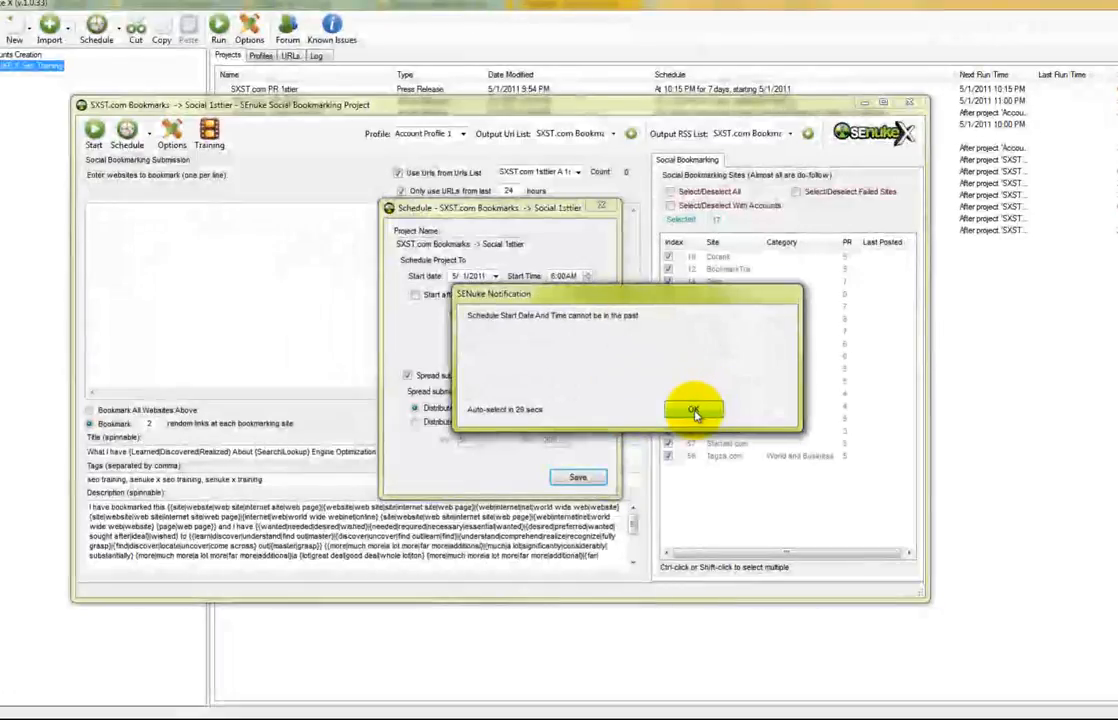
left_click(694, 412)
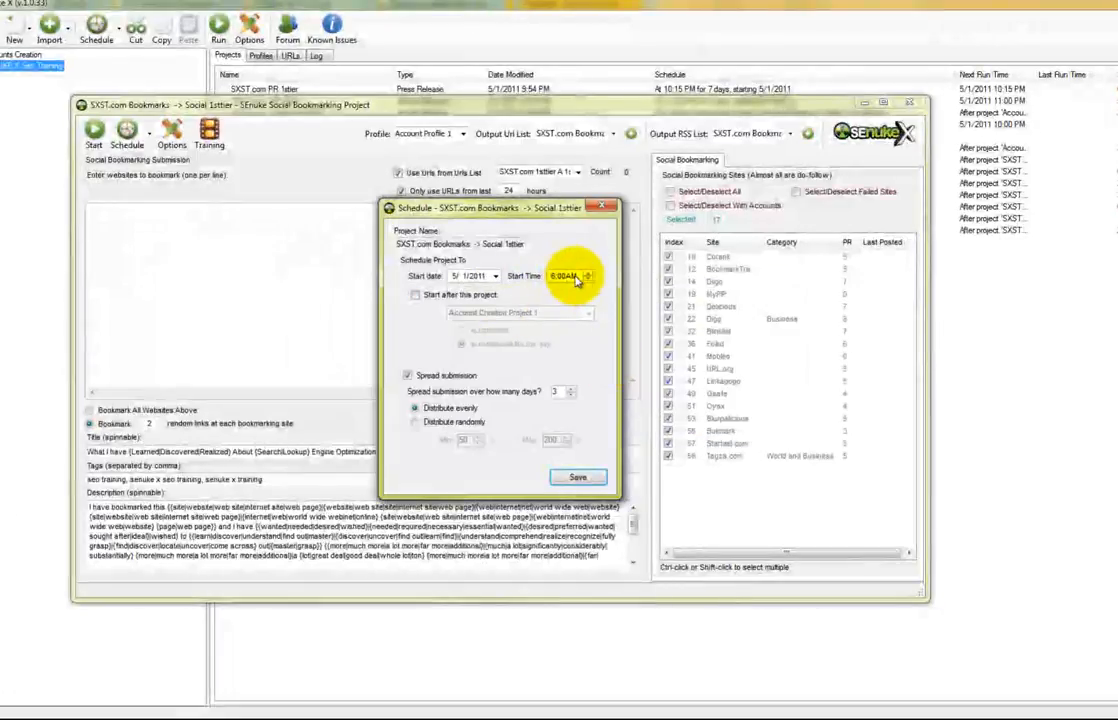
left_click(495, 276)
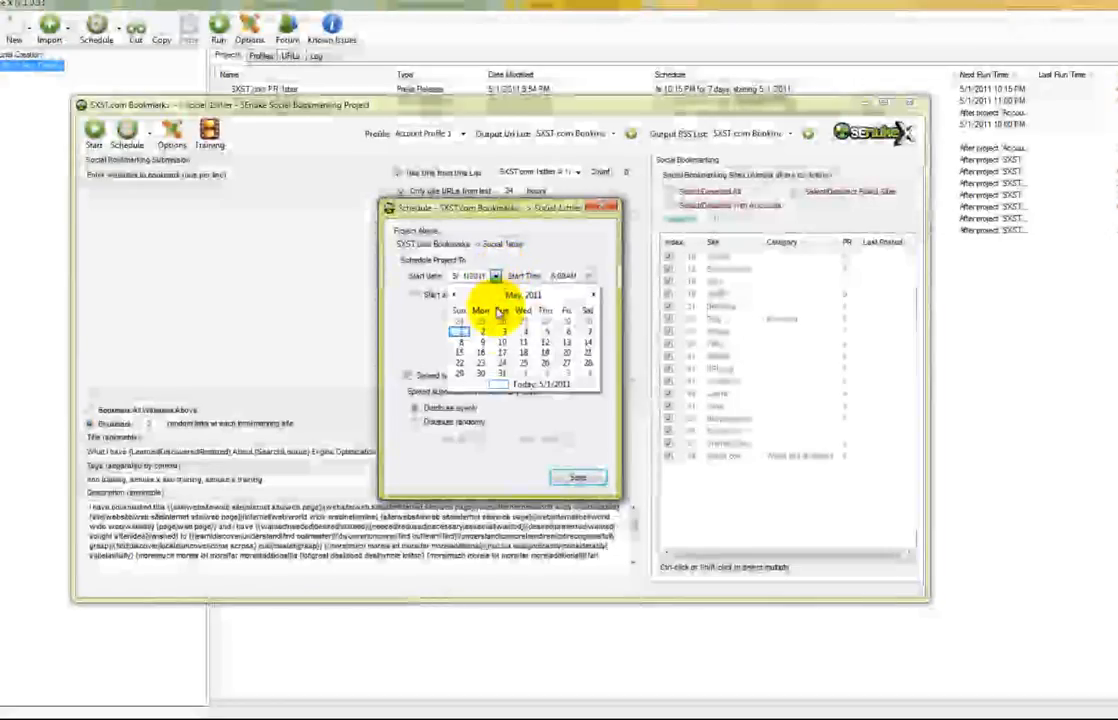
left_click(483, 332)
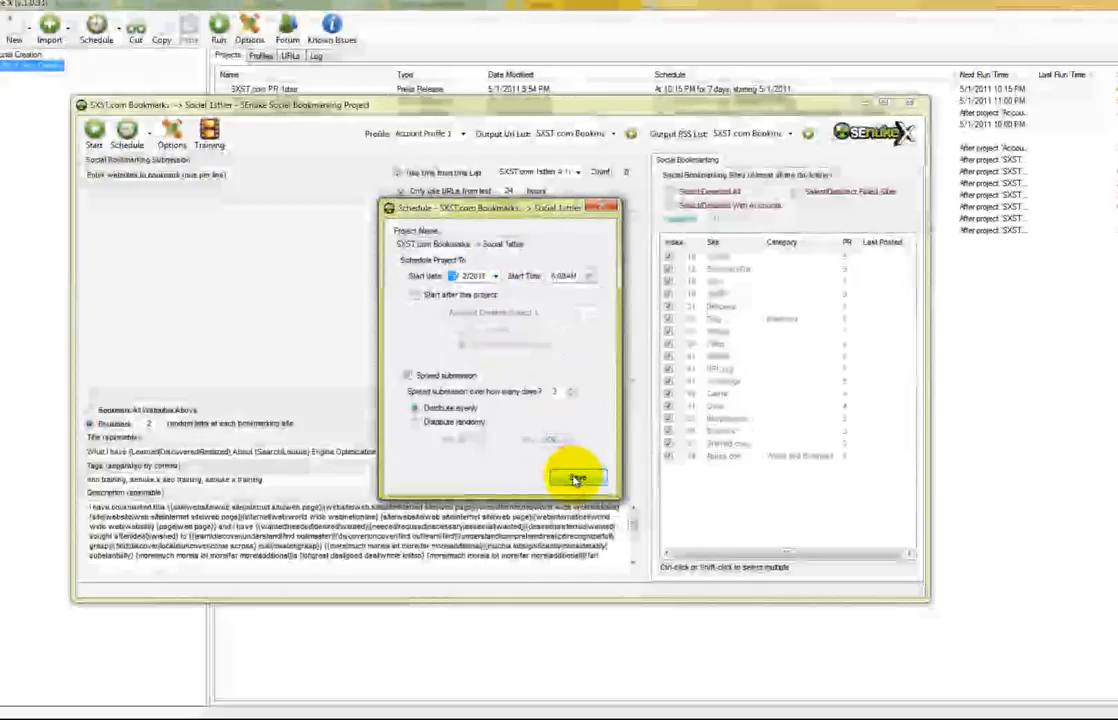
left_click(576, 477)
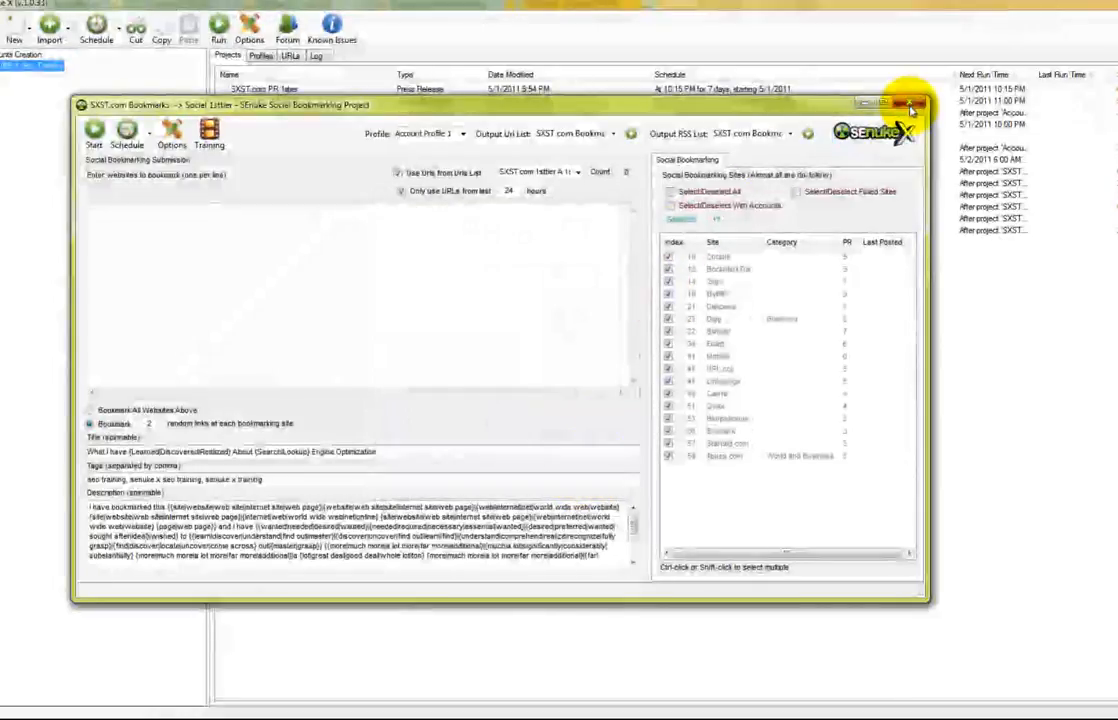
left_click(908, 103)
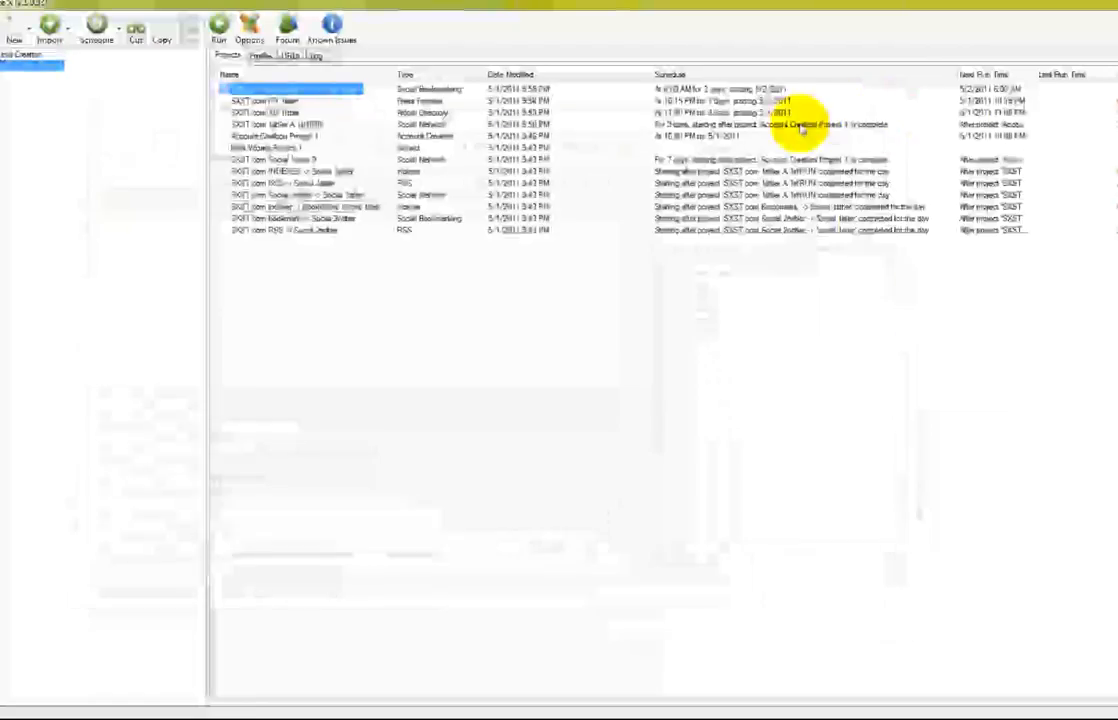
Reset SXST.com INDEXER -> Social 1sttier's schedule so it no longer waits for another project
left_click(300, 171)
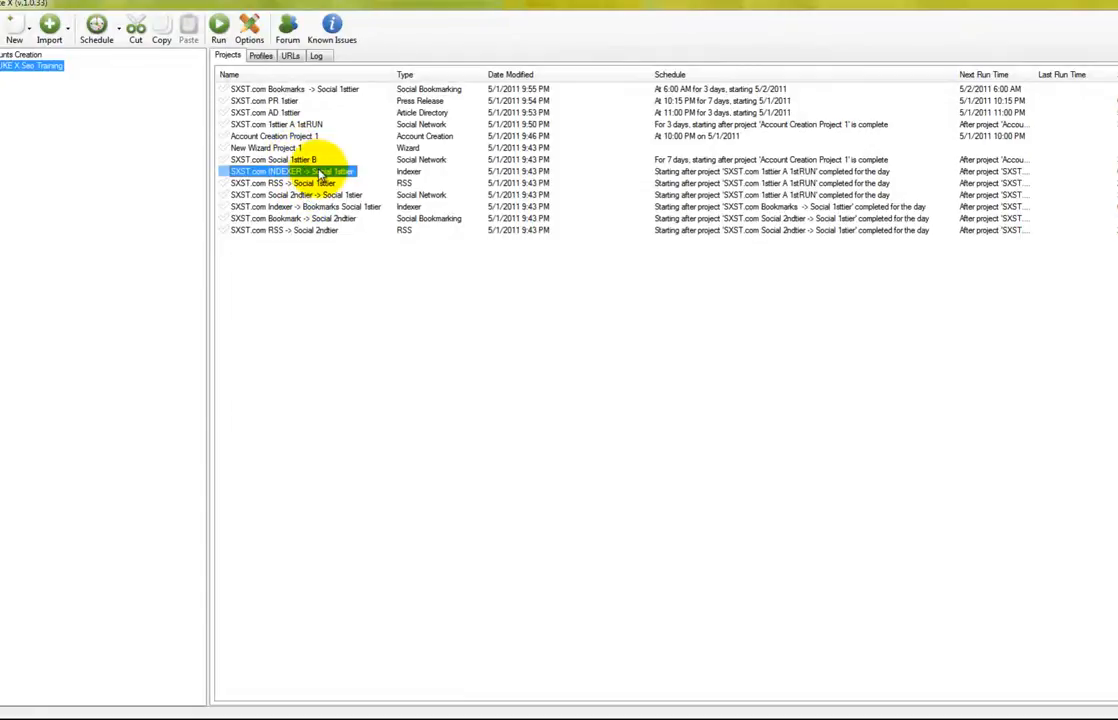
double_click(320, 172)
left_click(92, 104)
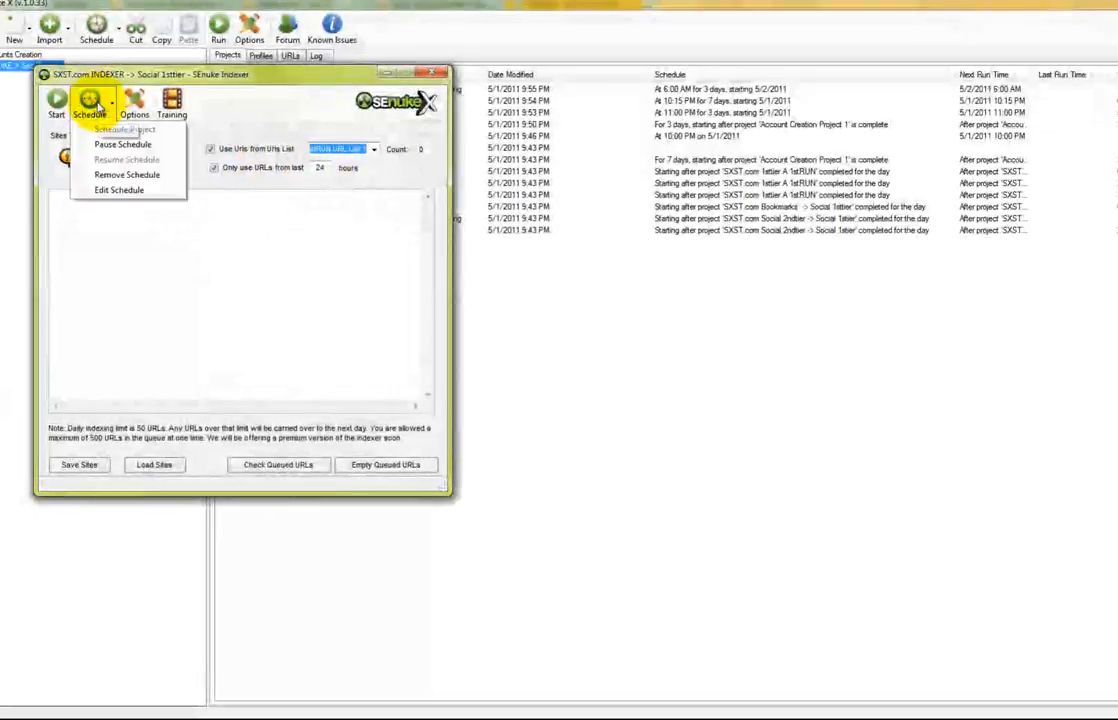
left_click(100, 190)
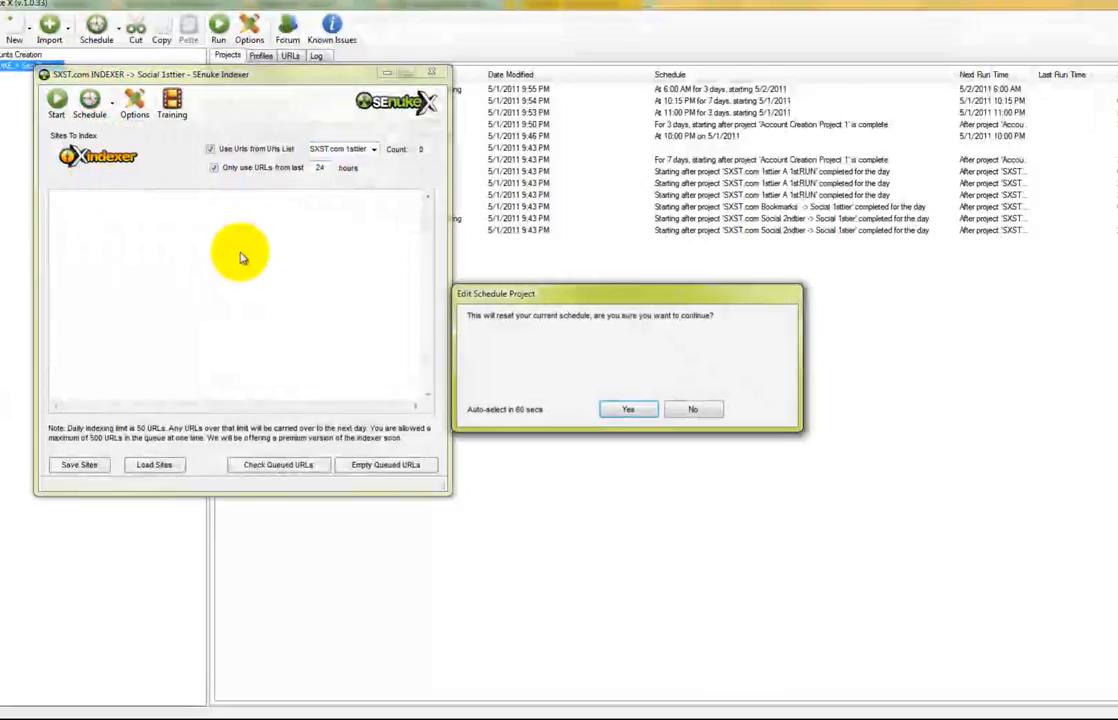
left_click(646, 411)
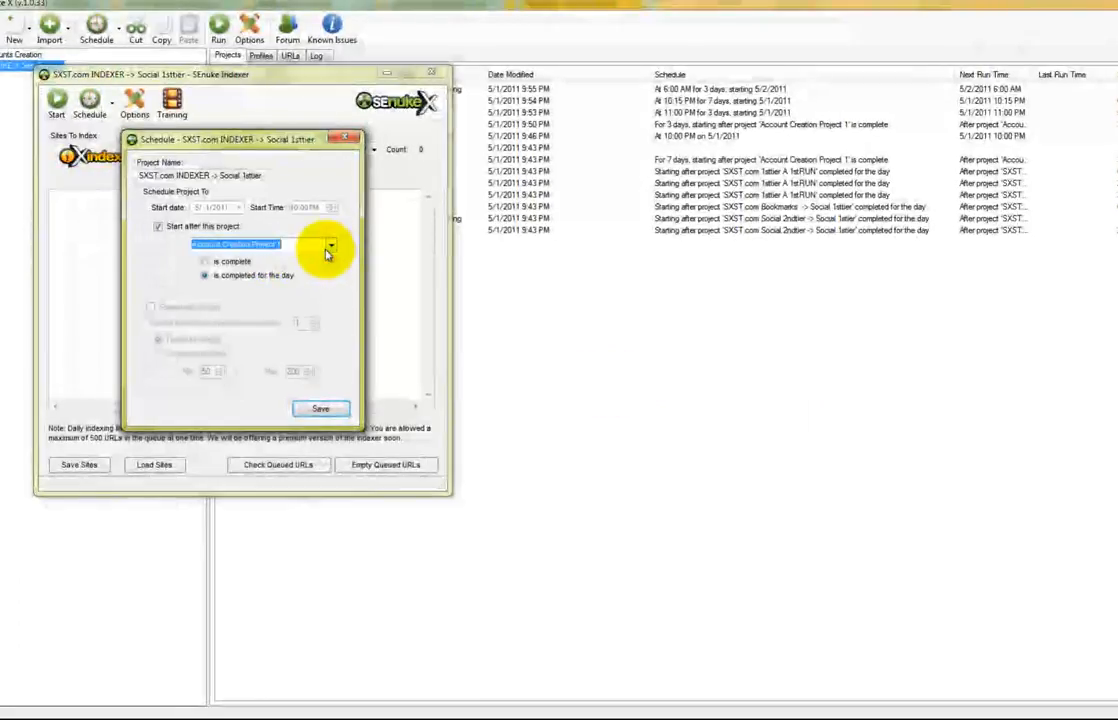
left_click(328, 248)
left_click(190, 226)
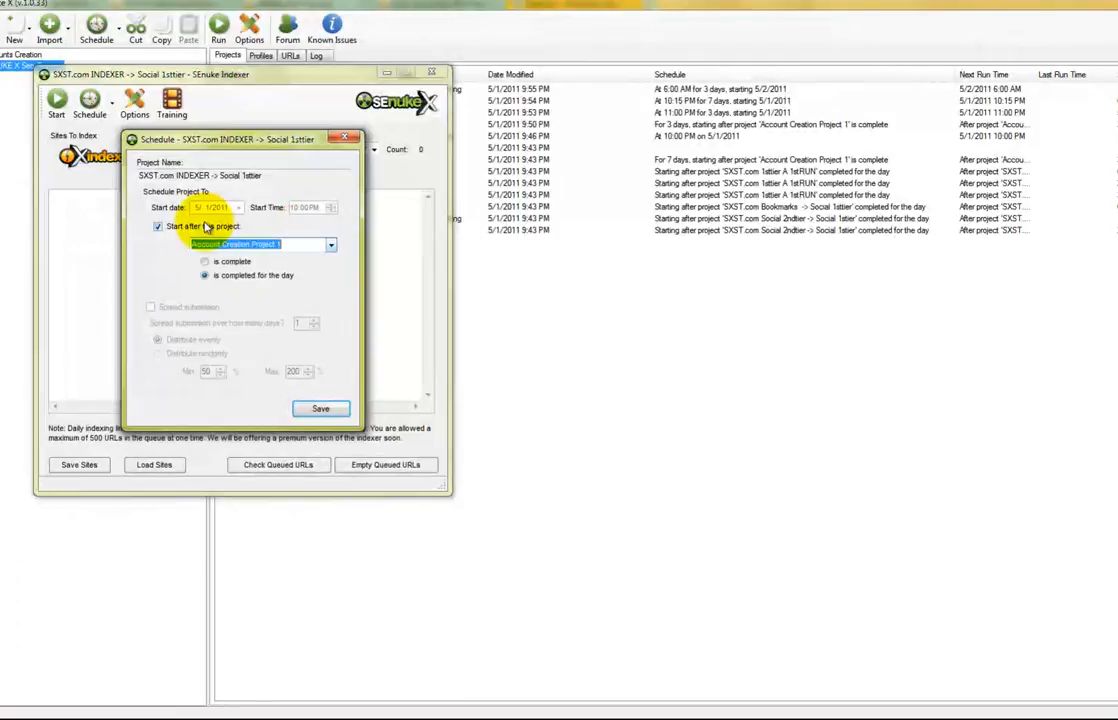
left_click(188, 224)
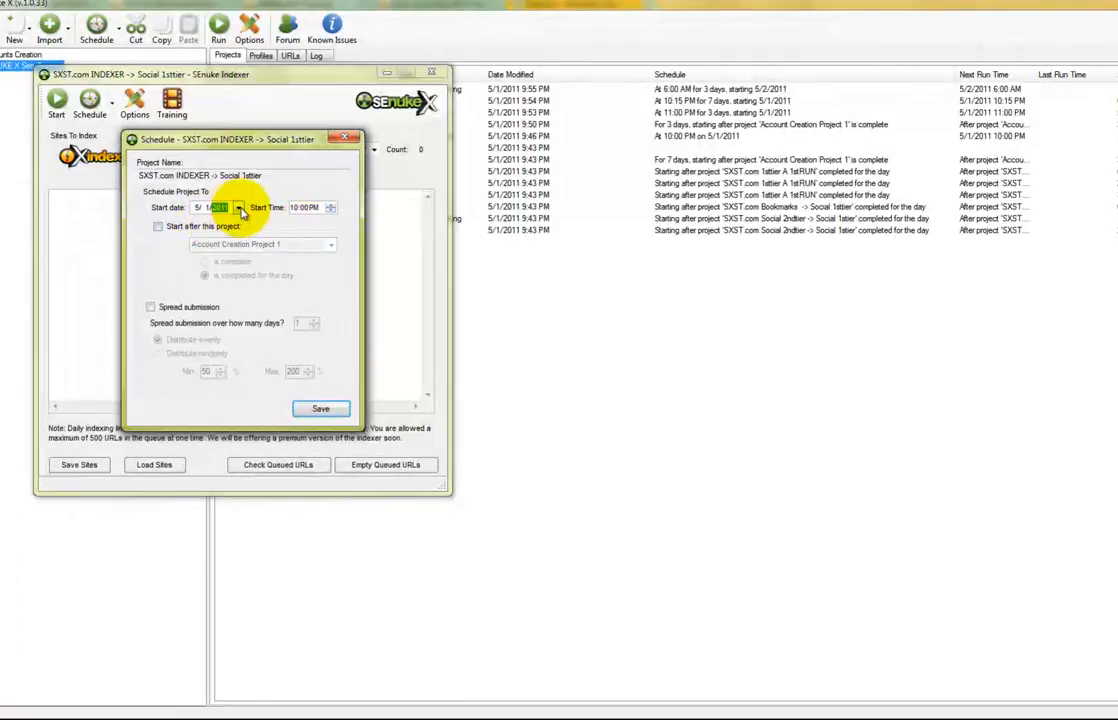
Start it on 5/3/2011 spread over 3 days, save, and close the indexer window
left_click(238, 207)
left_click(233, 258)
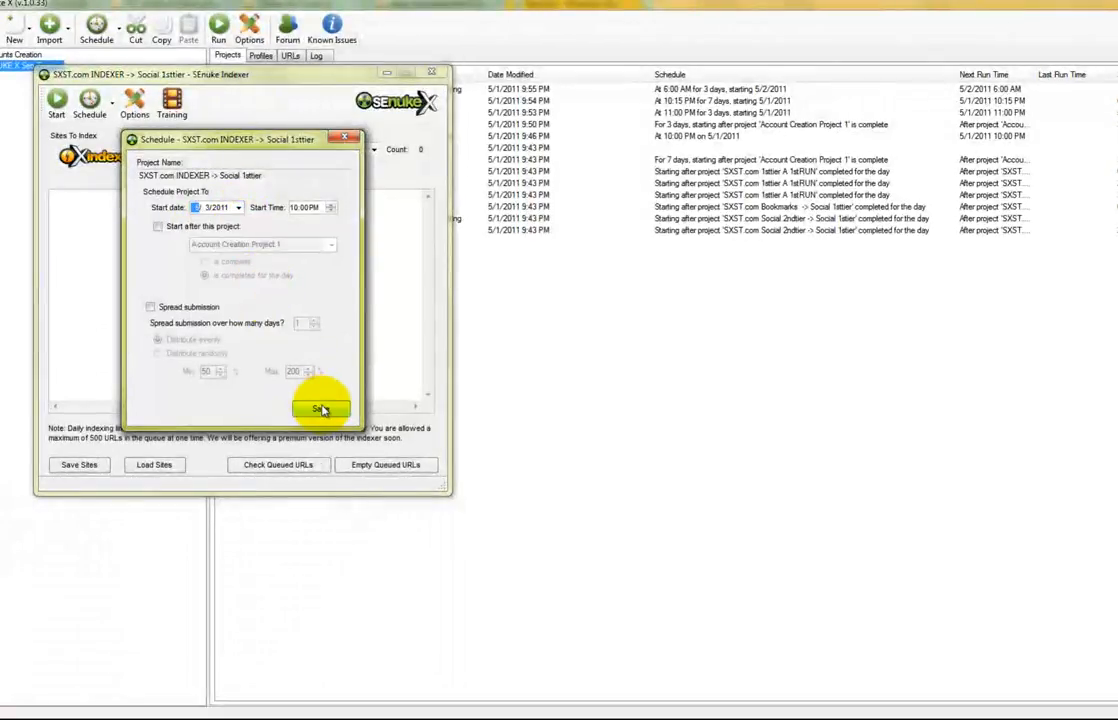
left_click(152, 307)
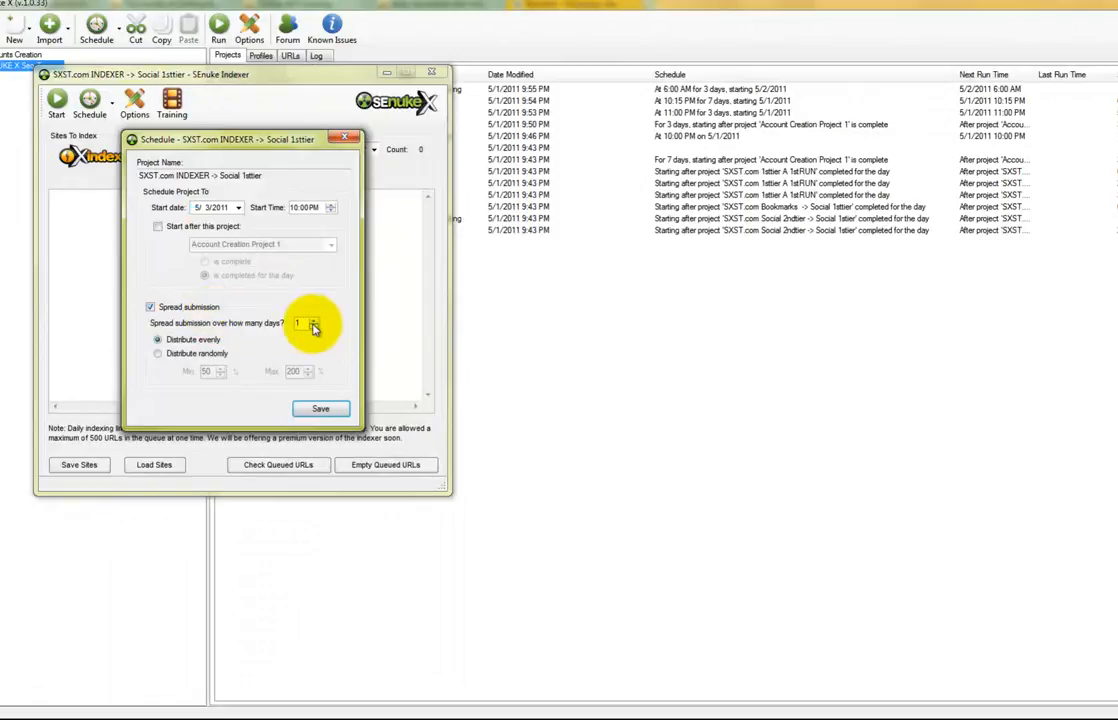
left_click(320, 408)
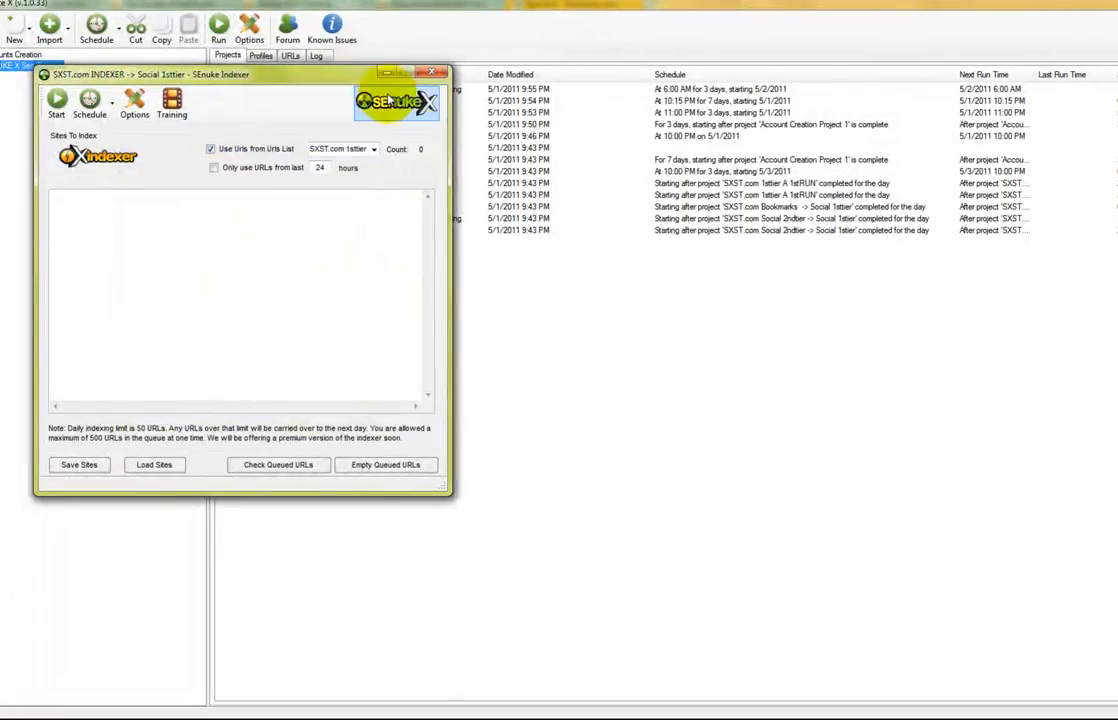
left_click(432, 72)
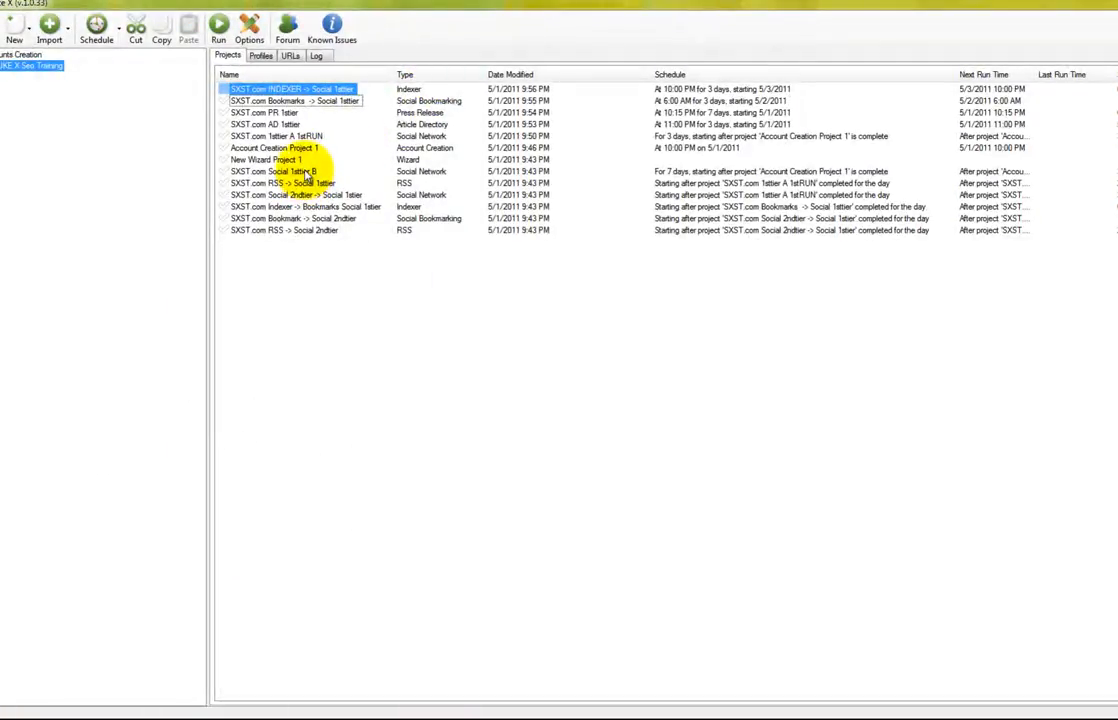
left_click(307, 172)
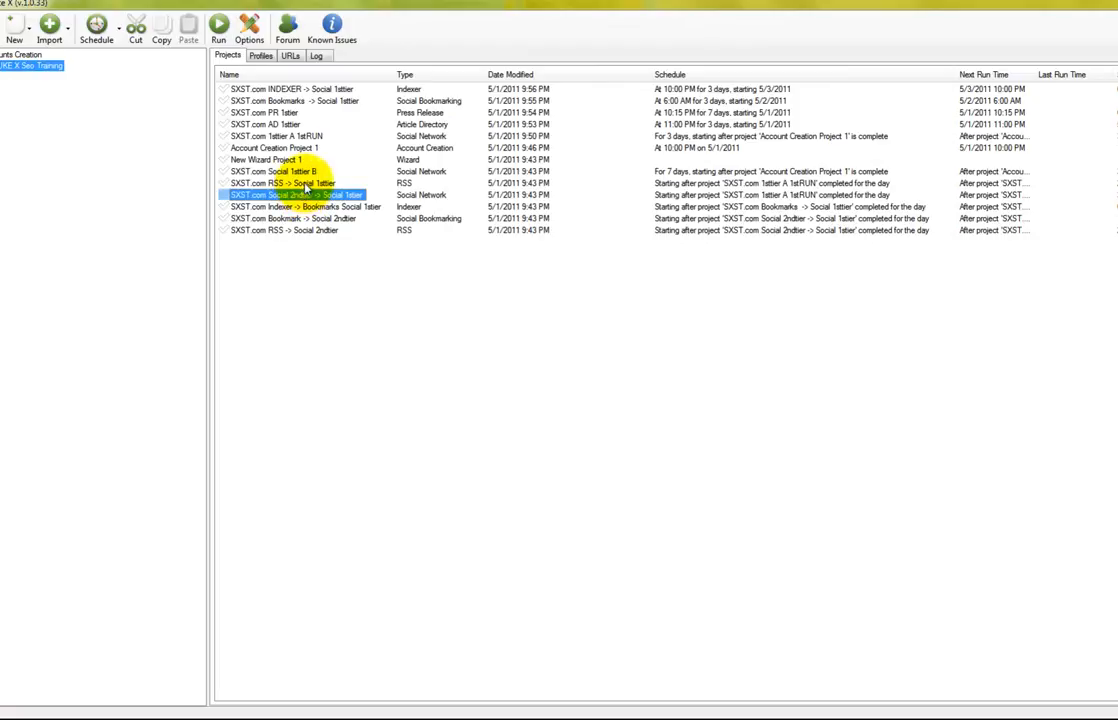
left_click(305, 184)
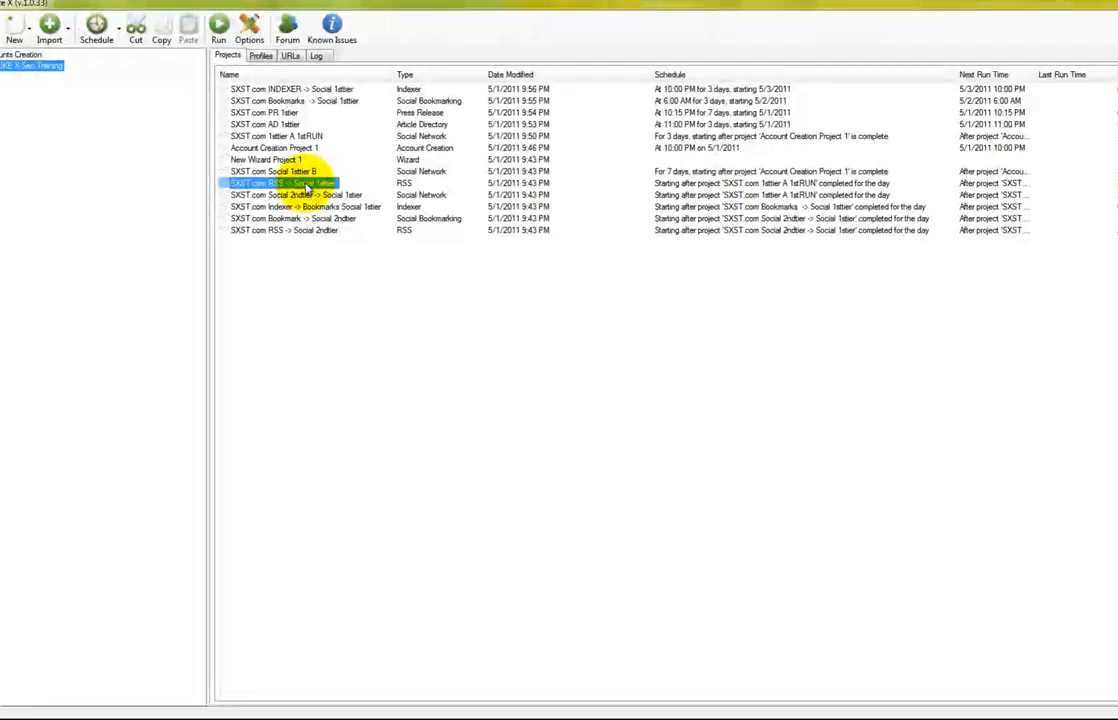
Open the SXST.com RSS -> Social 1sttier project and reset its existing schedule for editing
double_click(305, 184)
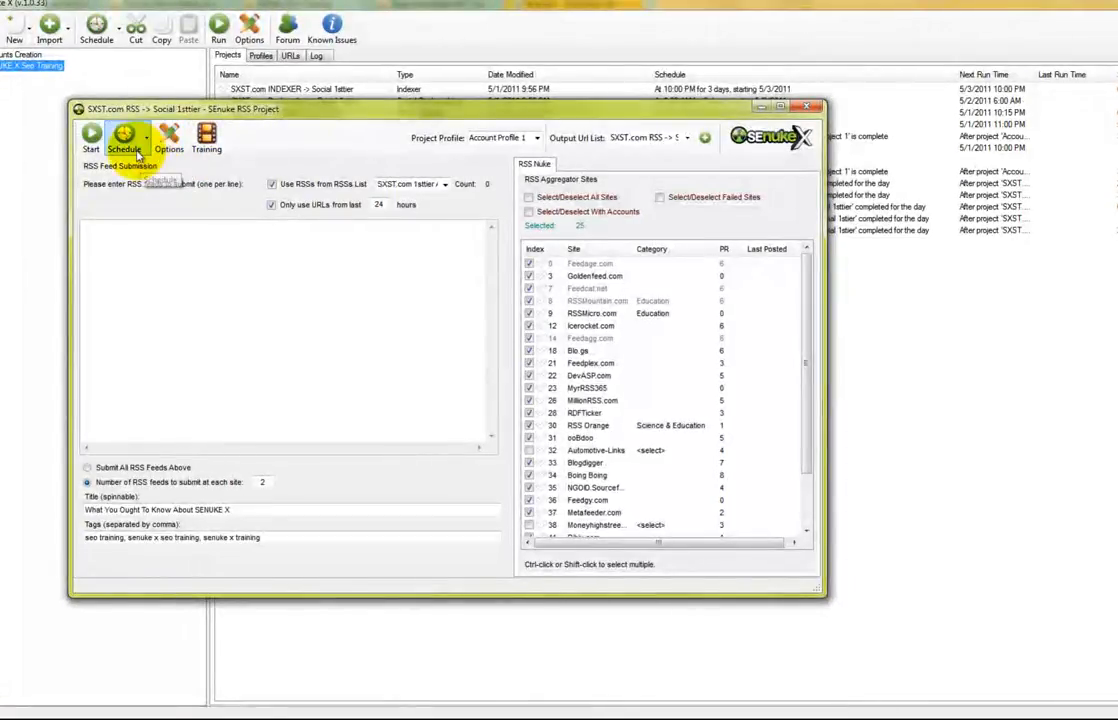
left_click(146, 138)
left_click(145, 225)
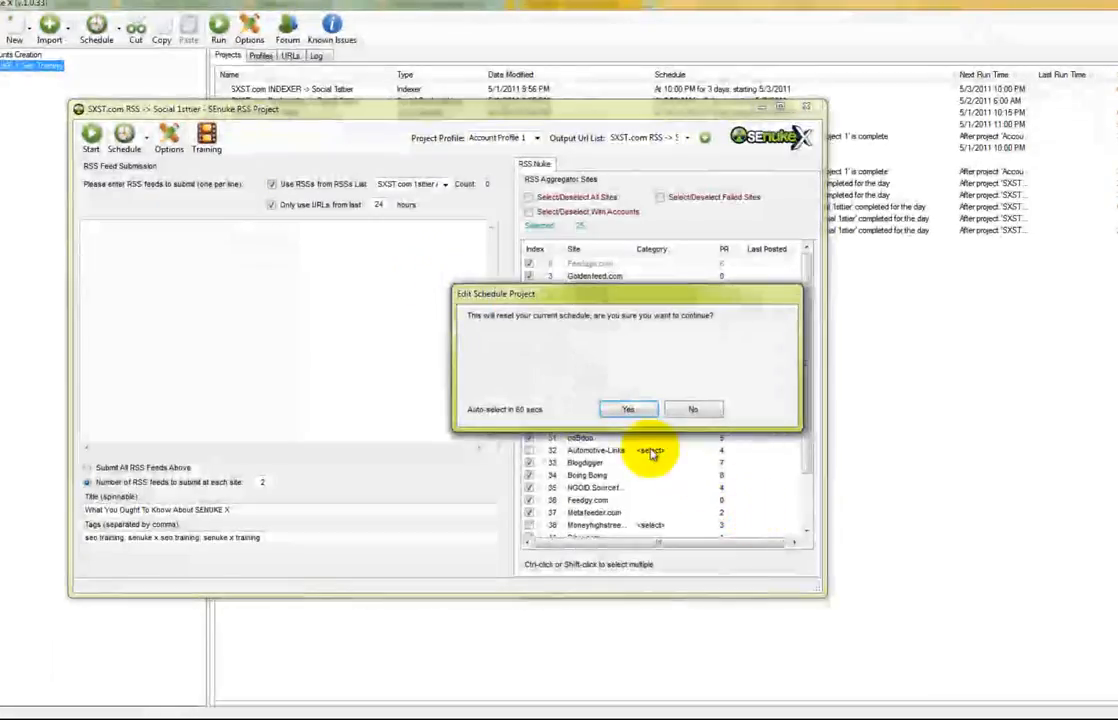
left_click(640, 412)
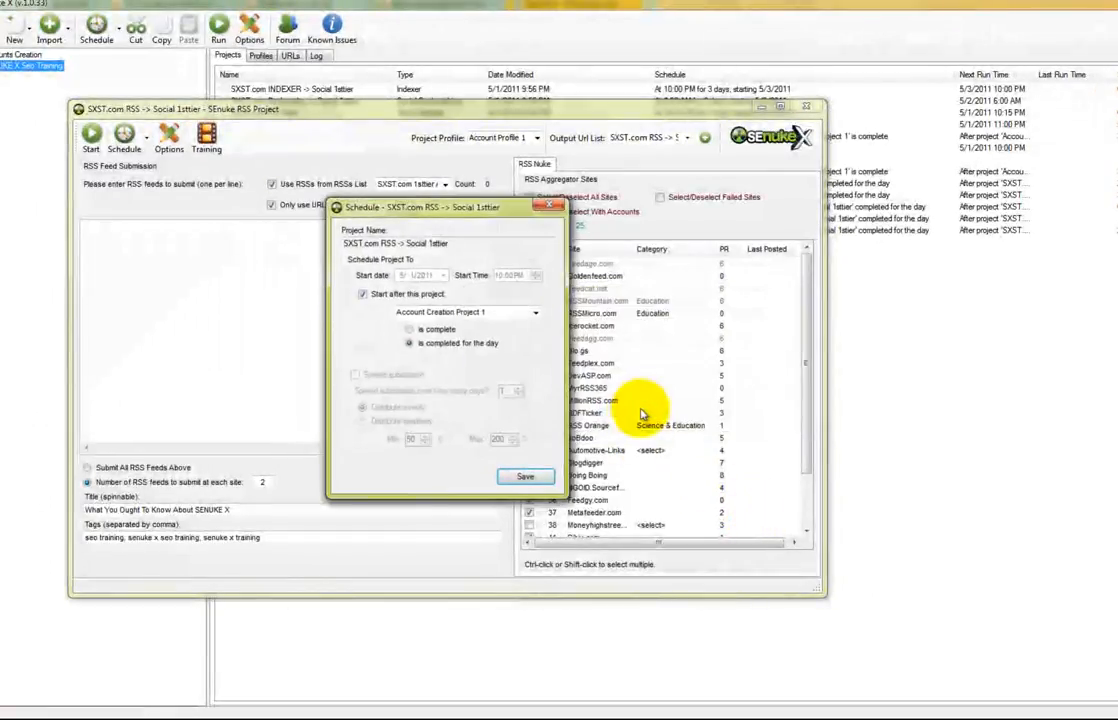
Schedule it for 5/2/2011 at 5:00 PM, spread over 3 days, then save and close
left_click(363, 294)
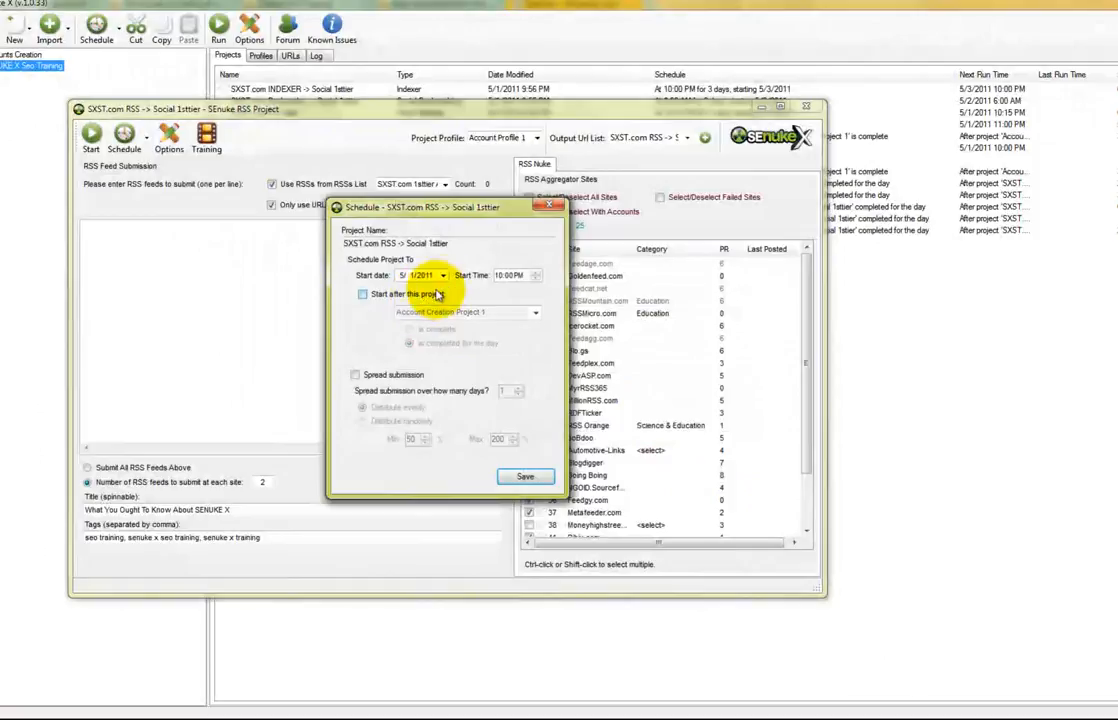
left_click(443, 275)
left_click(429, 331)
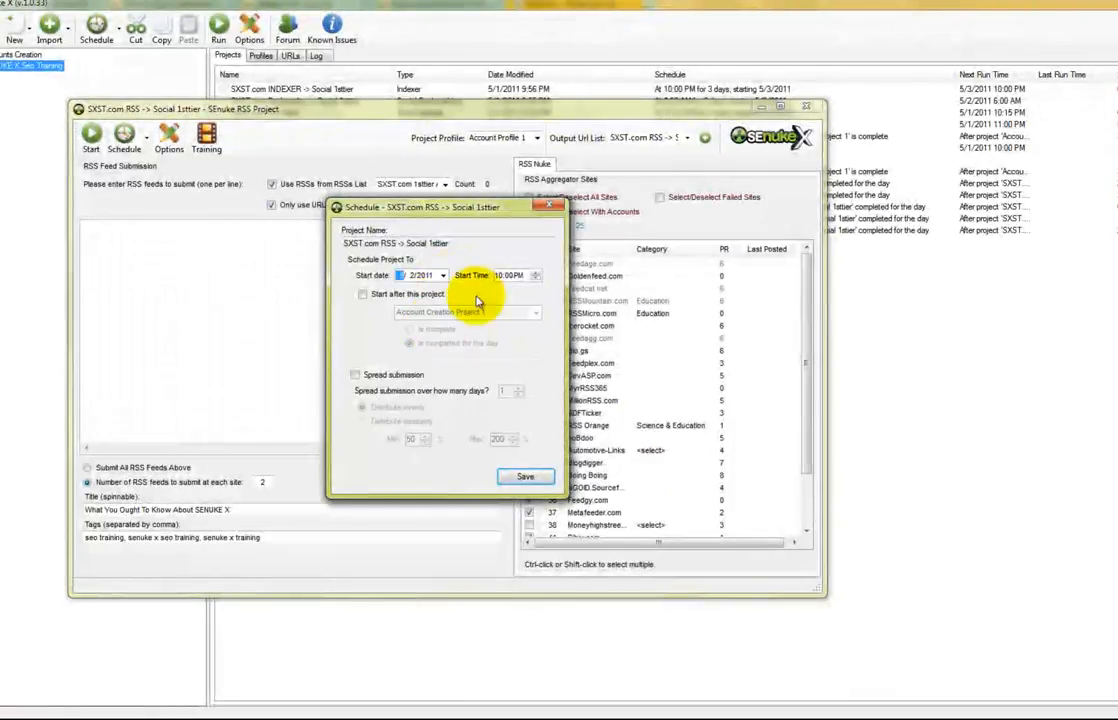
left_click(505, 277)
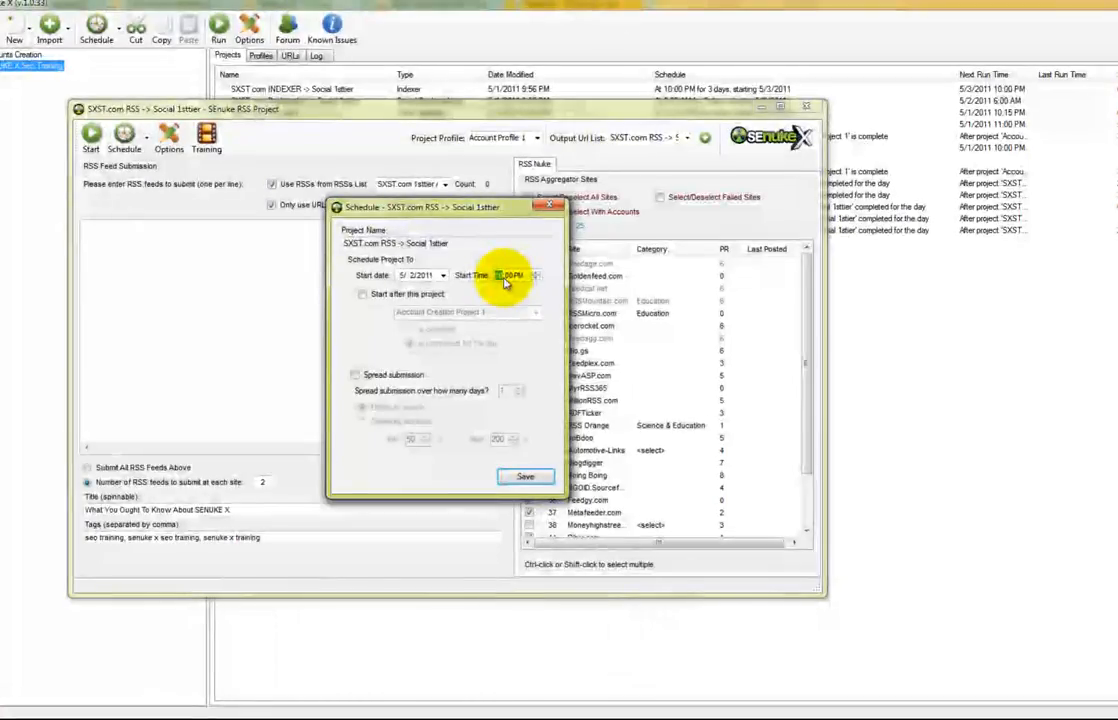
left_click(358, 374)
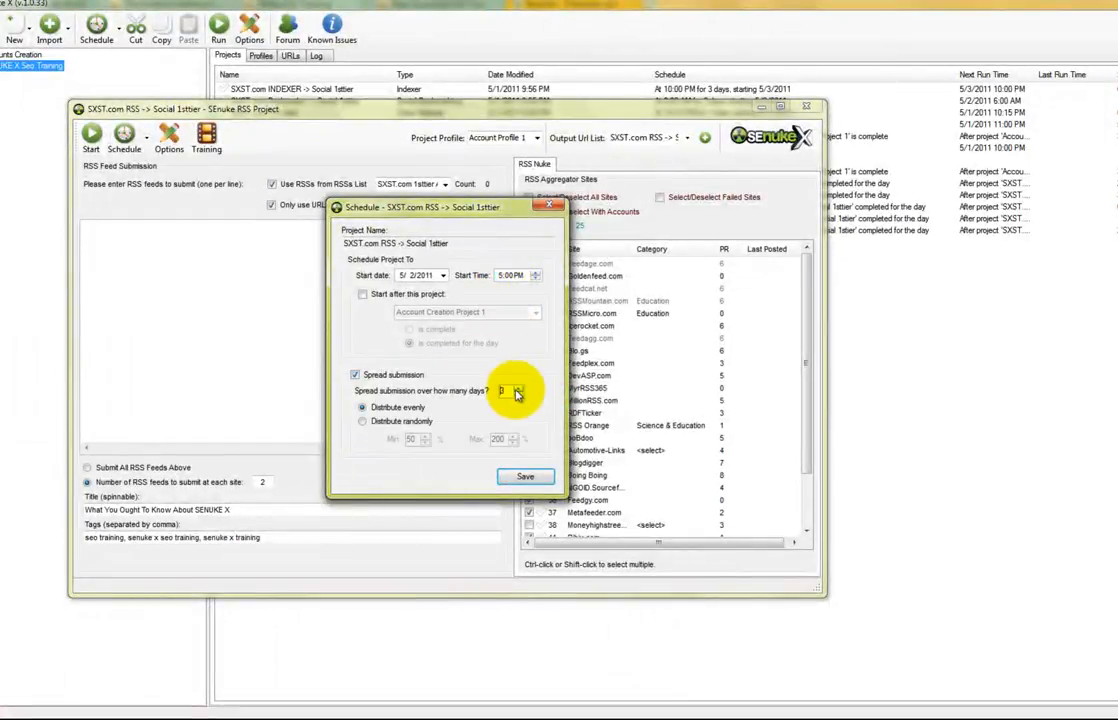
left_click(527, 475)
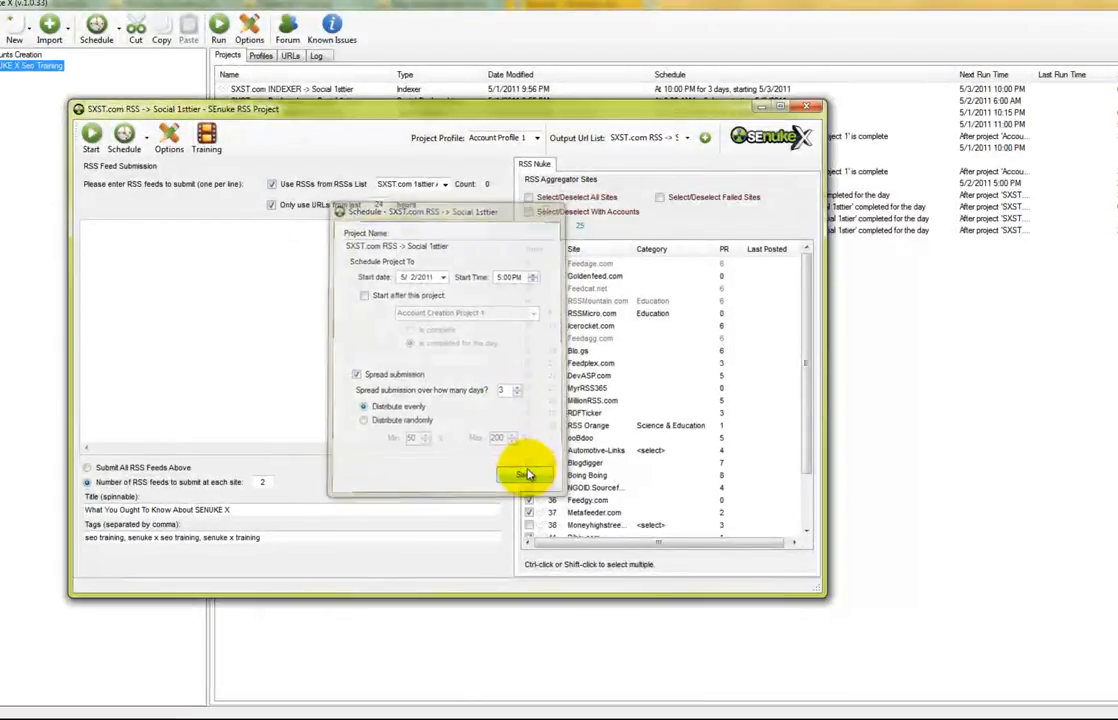
left_click(808, 108)
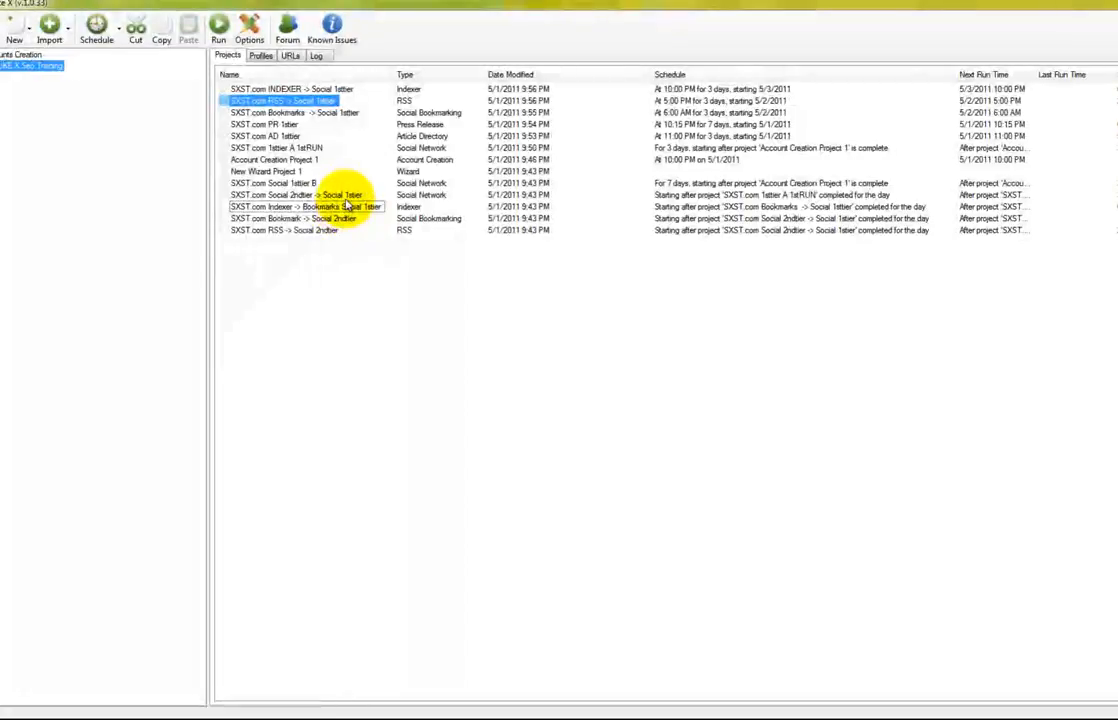
left_click(350, 195)
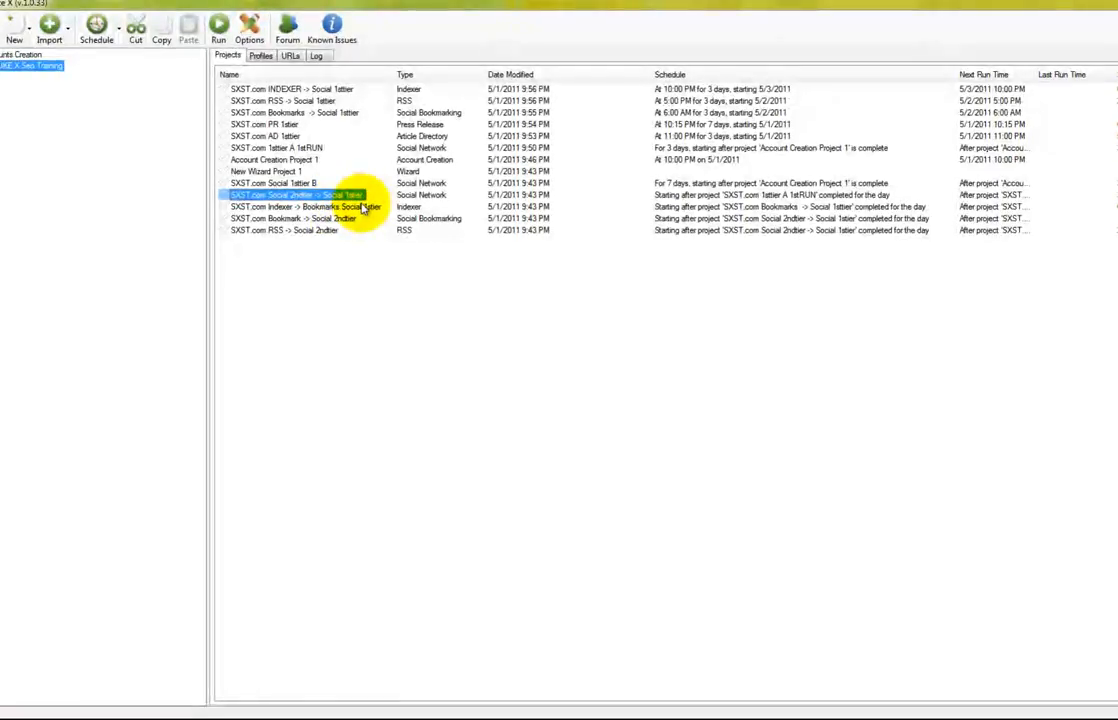
Open the Indexer -> Bookmarks Social 1sttier project, drop the 'Only use URLs from last' limit, reset its schedule
double_click(362, 207)
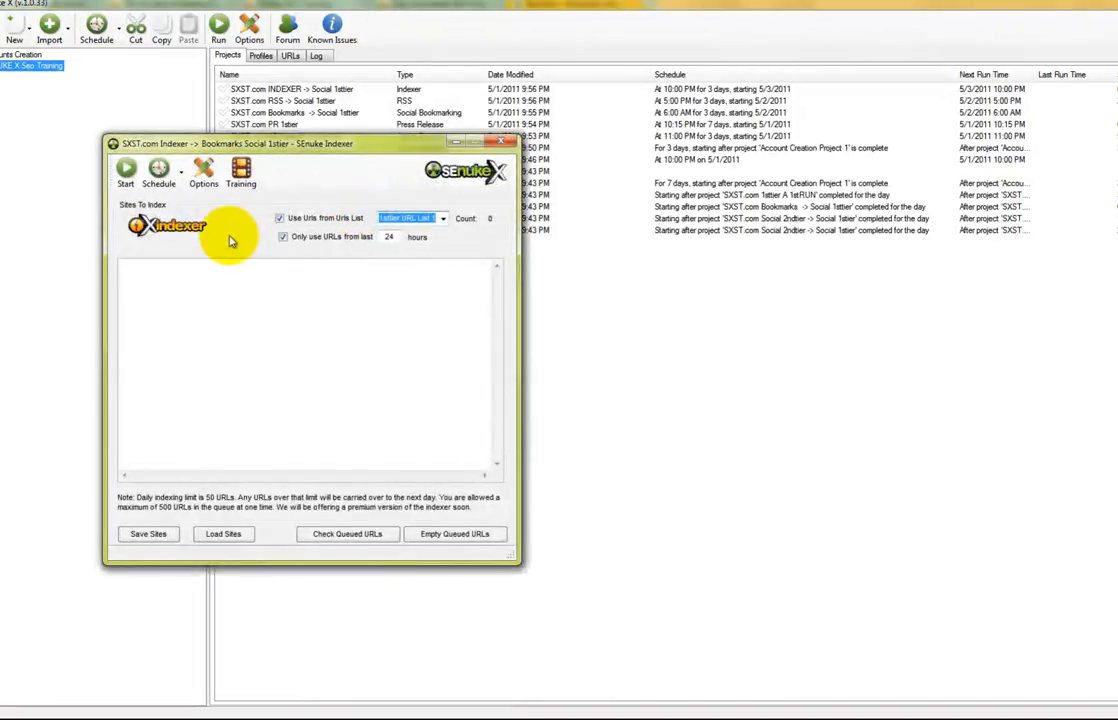
left_click(283, 238)
left_click(158, 170)
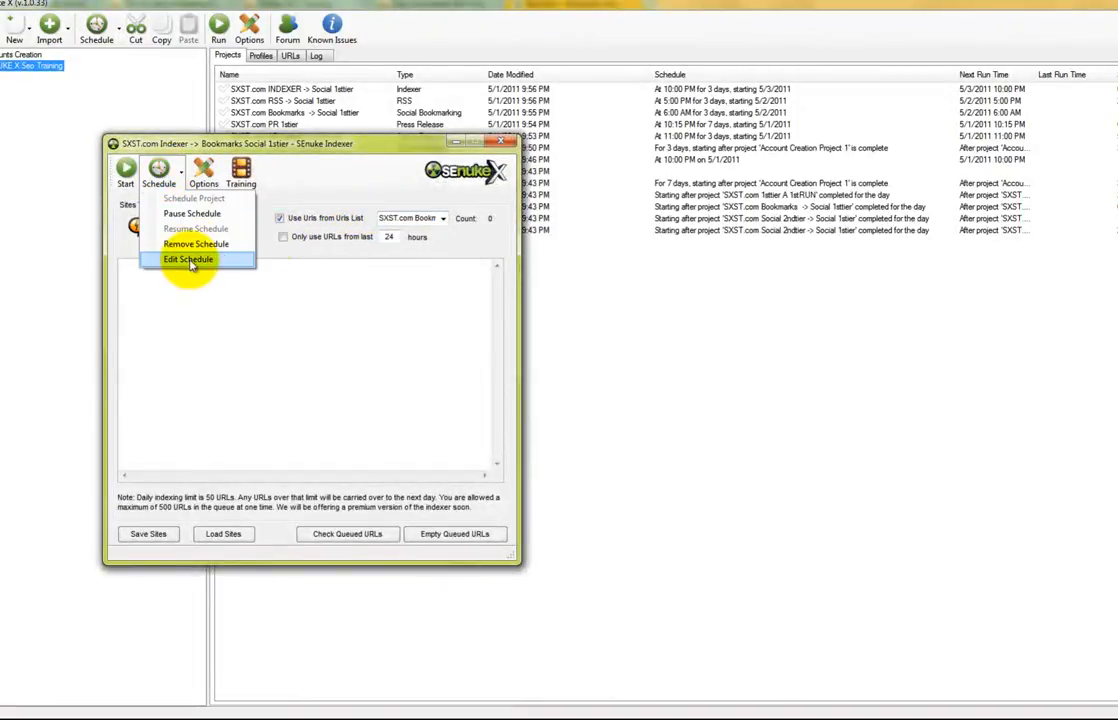
left_click(188, 259)
left_click(629, 408)
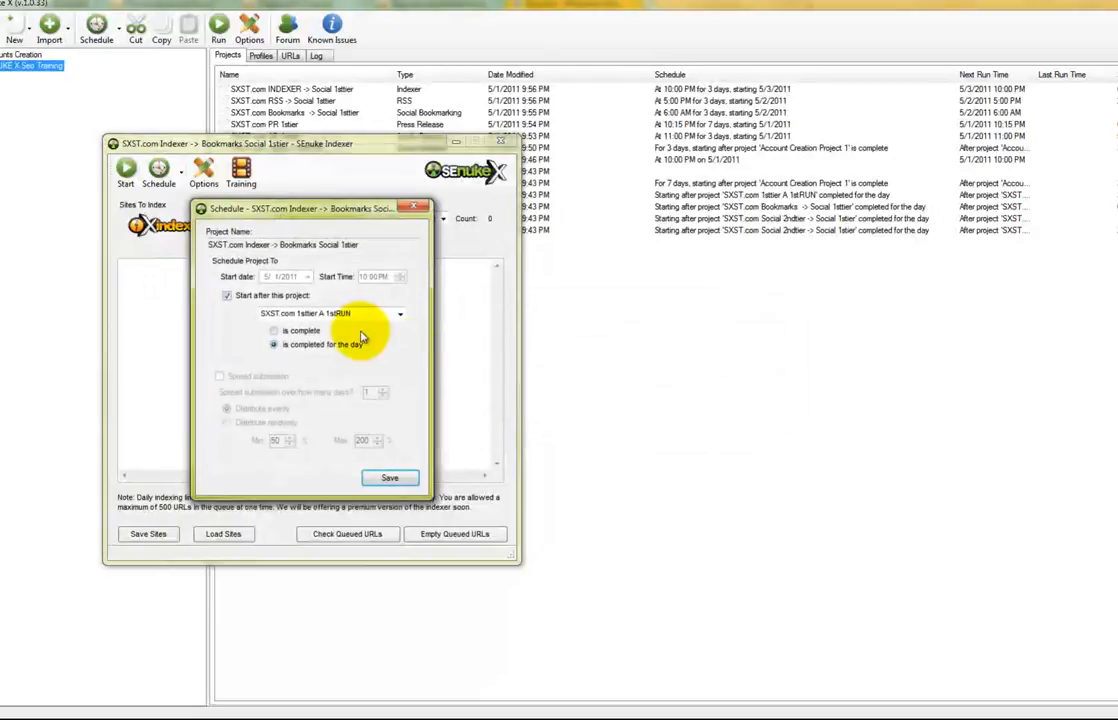
Schedule it for 5/3/2011 at 7:00 PM, spread over 4 days, then save and close
left_click_drag(363, 212, 292, 193)
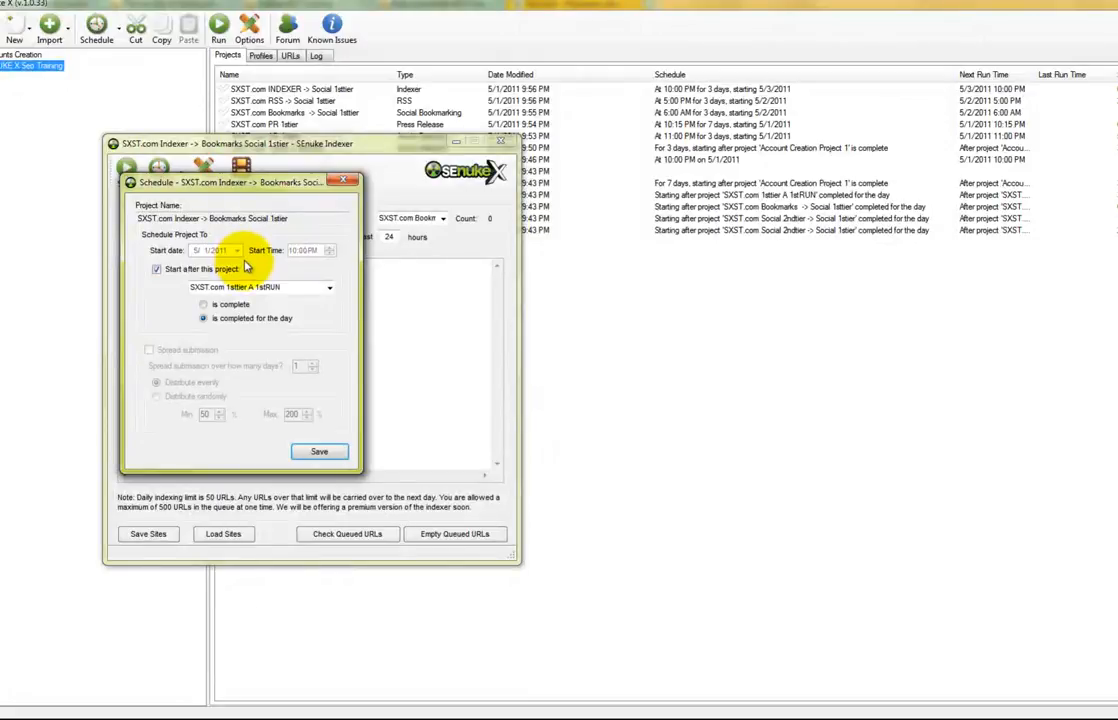
left_click(215, 269)
left_click(237, 250)
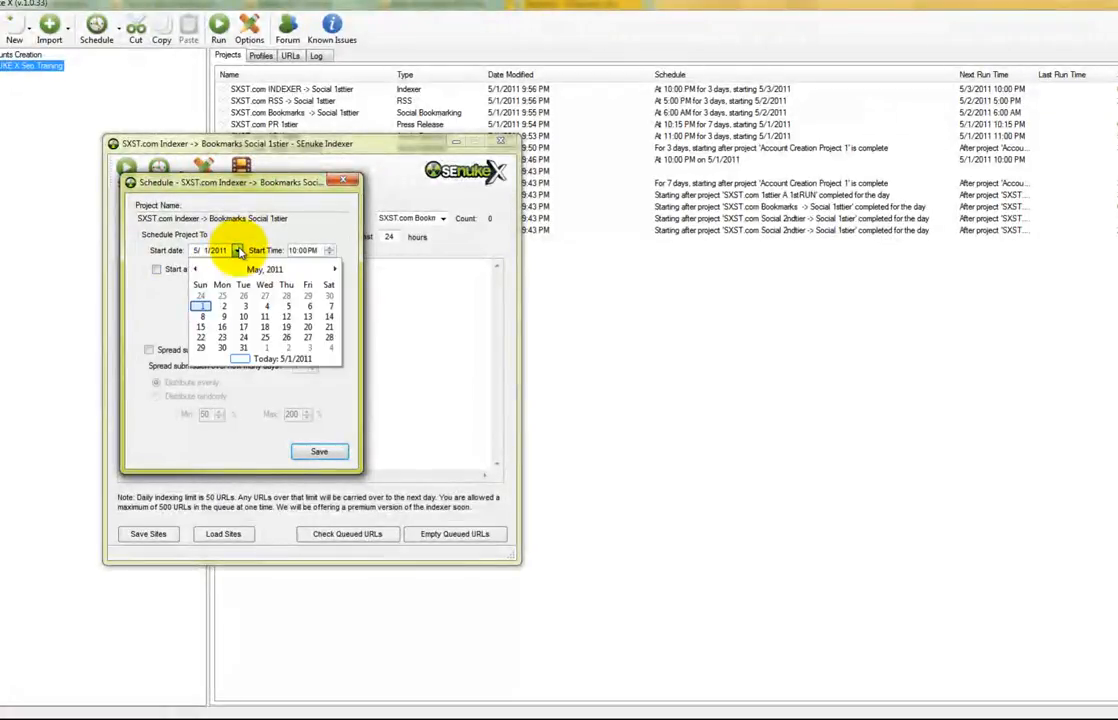
left_click(244, 306)
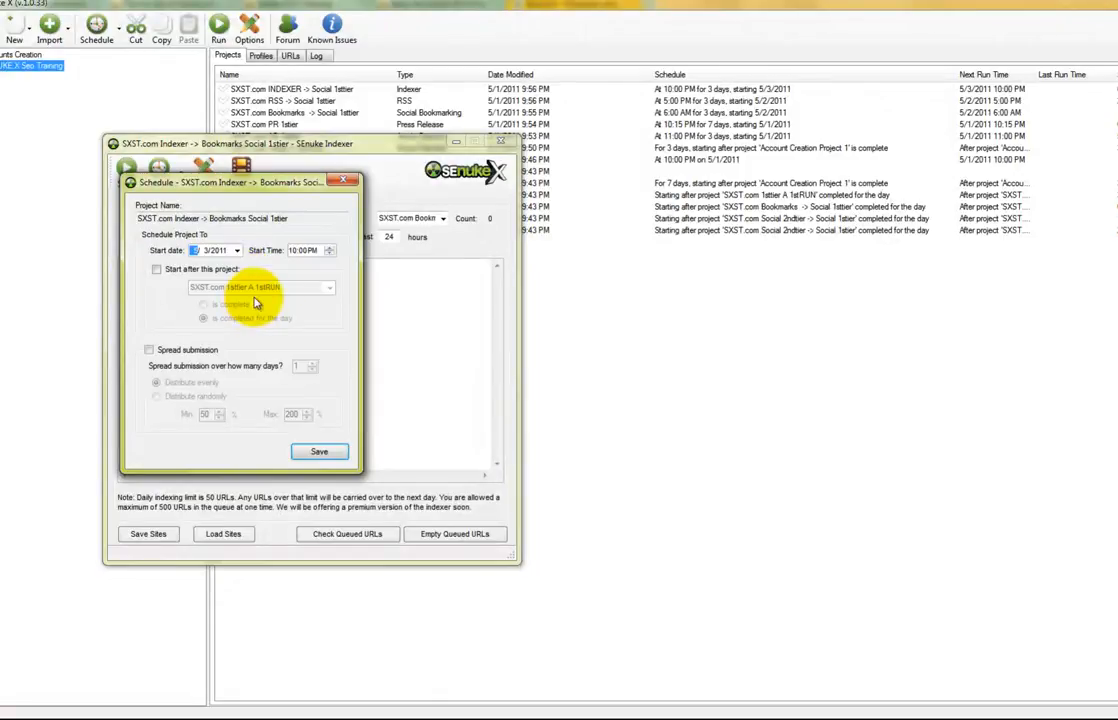
left_click(294, 252)
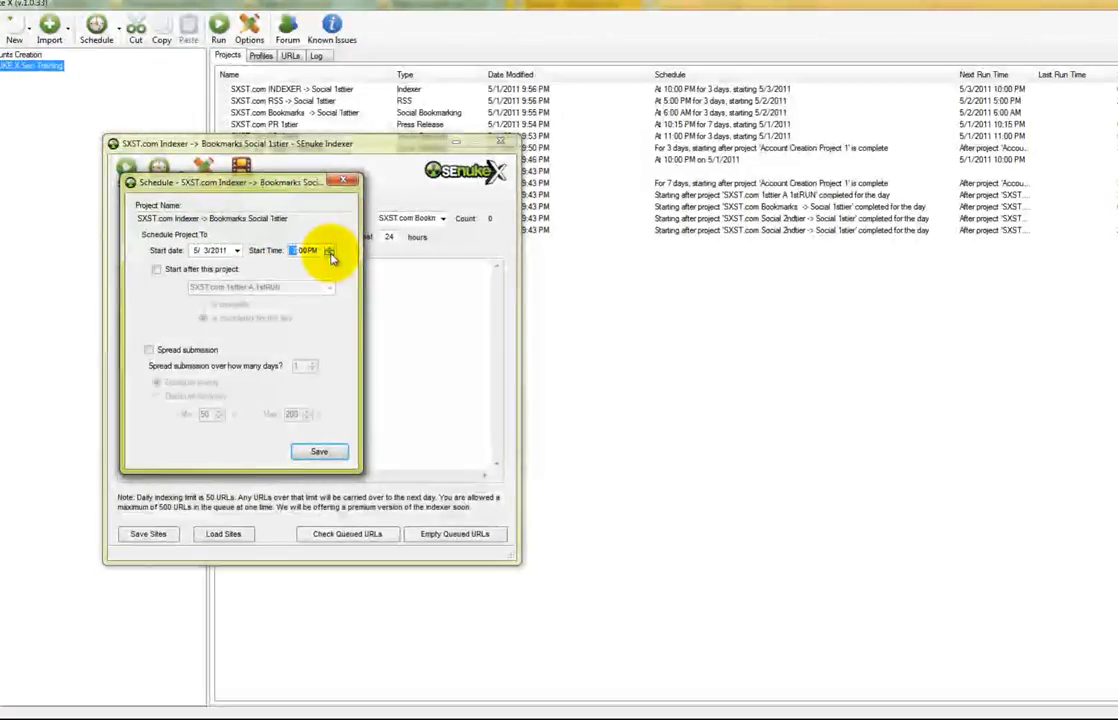
left_click(175, 350)
left_click(312, 363)
left_click(312, 363)
left_click(312, 363)
left_click(318, 452)
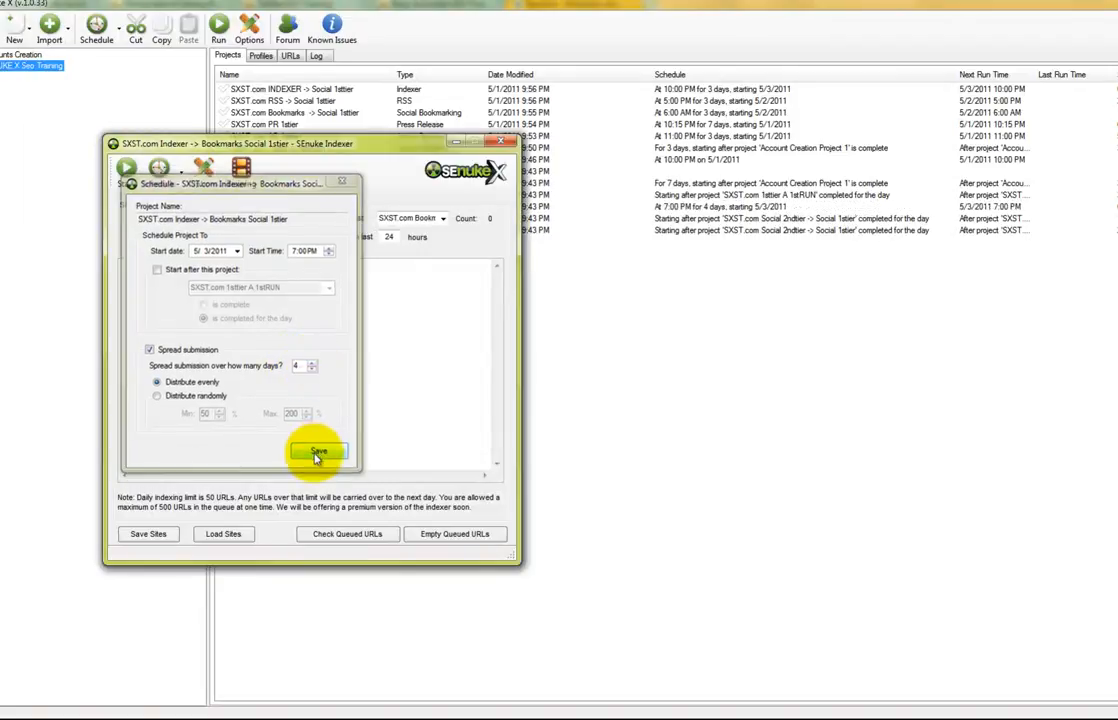
left_click(503, 145)
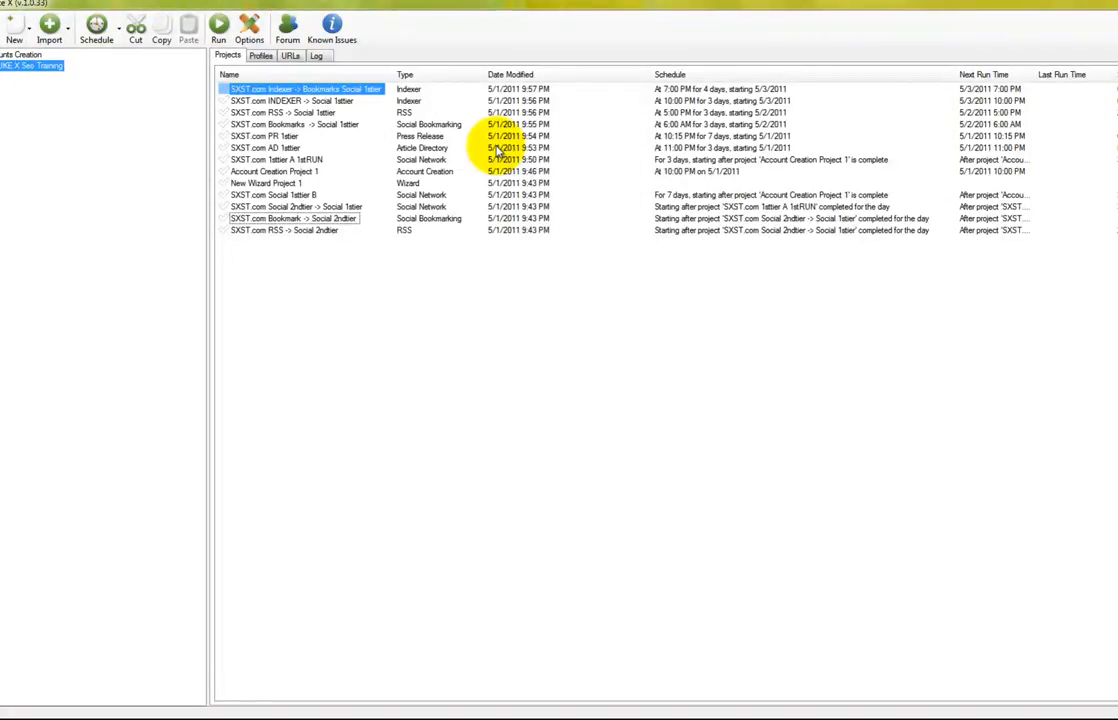
Select the SXST.com Social 2ndtier -> Social 1sttier row in the Projects list
left_click(316, 207)
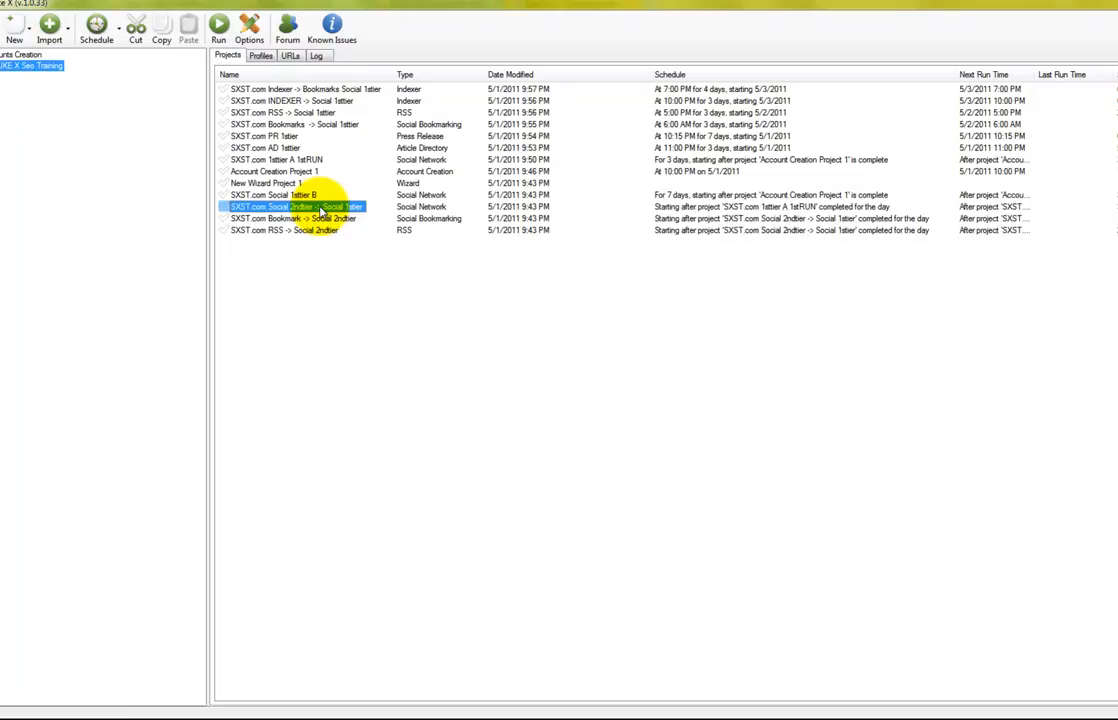
Open the Social 2ndtier -> Social 1sttier project and reset its existing schedule for editing
double_click(322, 207)
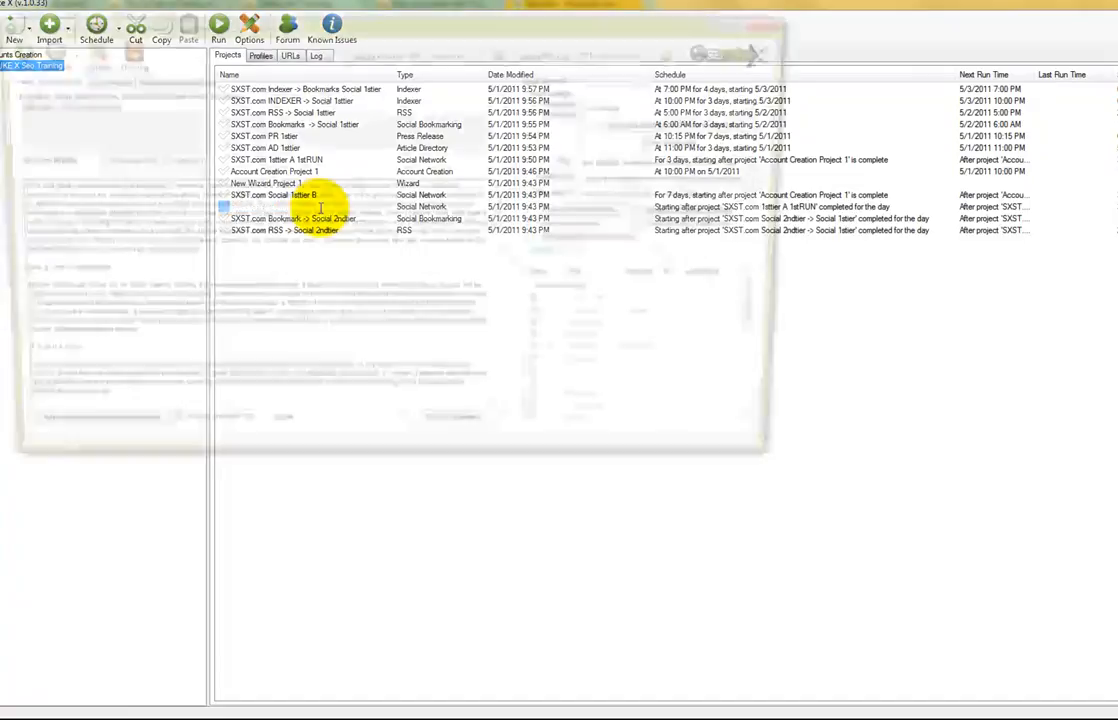
left_click_drag(524, 25, 611, 60)
left_click(124, 87)
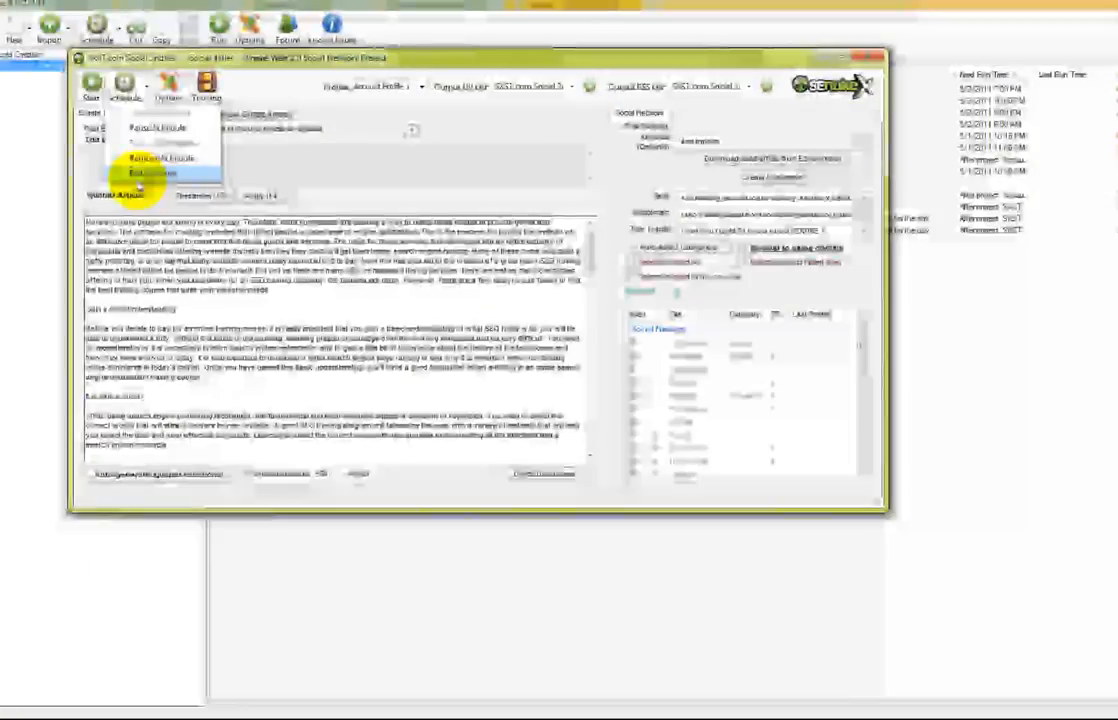
left_click(150, 173)
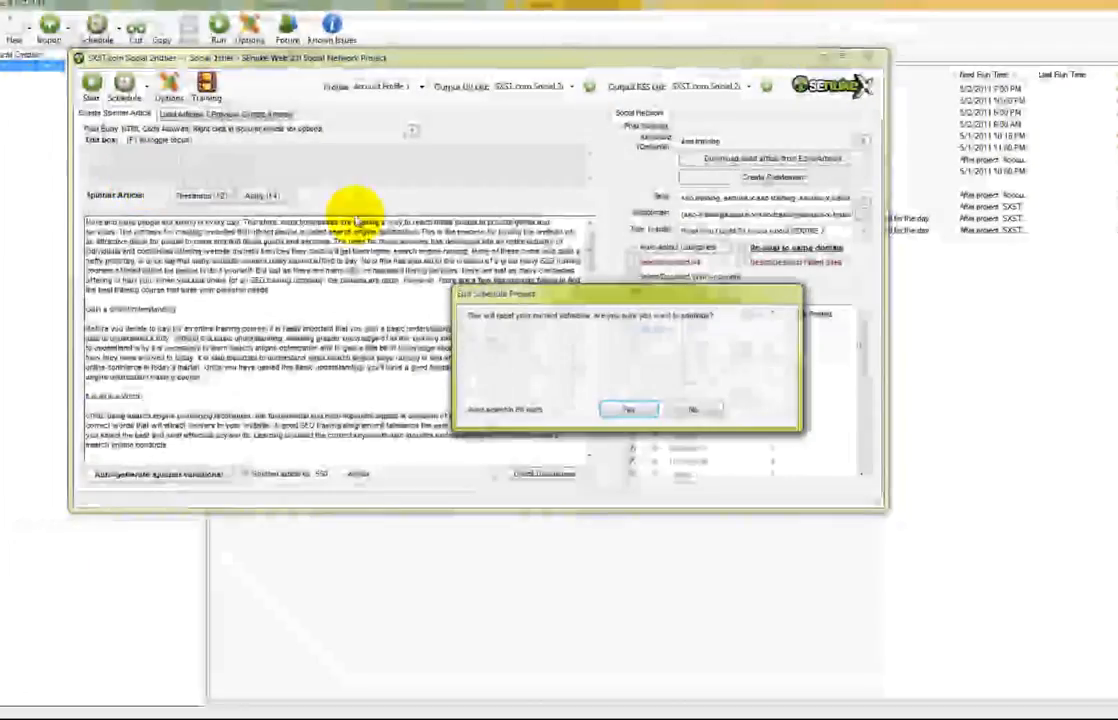
left_click(615, 411)
Set its start to 5/4/2011 at 1:00 PM, save, then resize, move and close the window
left_click(471, 208)
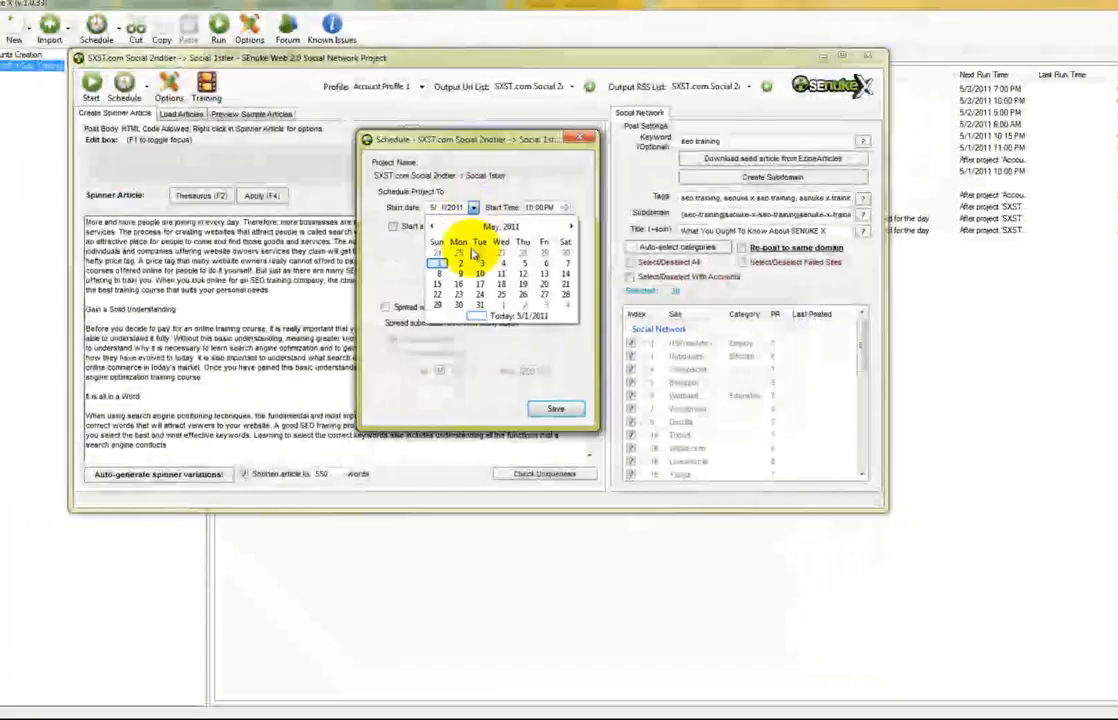
left_click(500, 270)
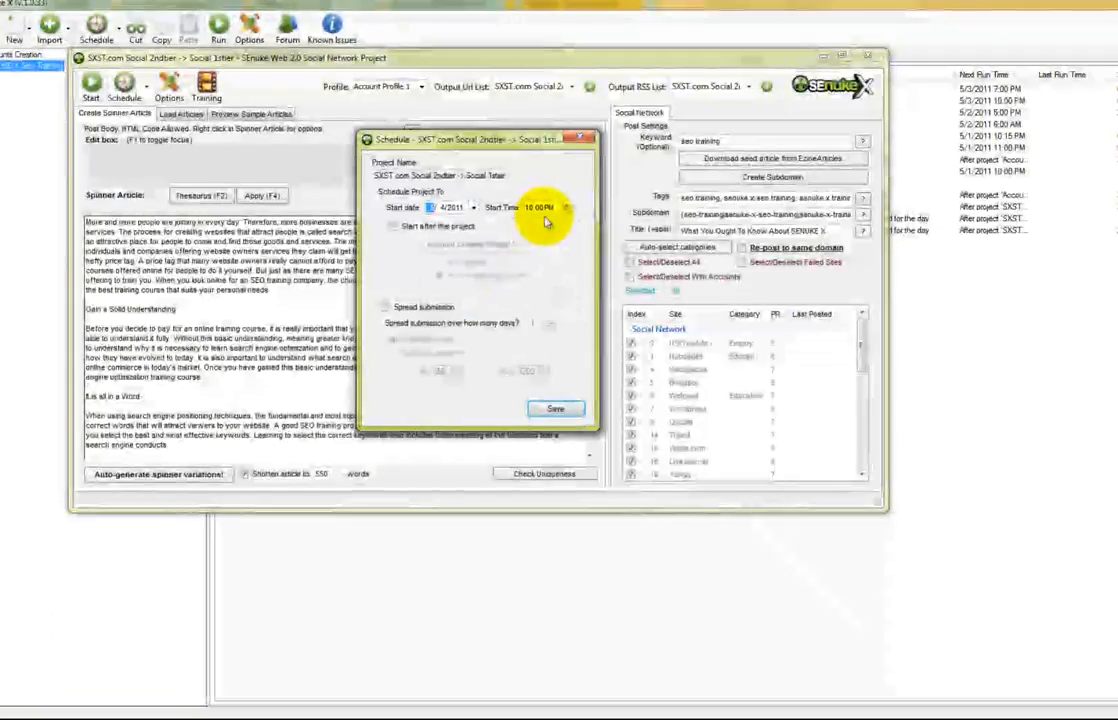
left_click(530, 208)
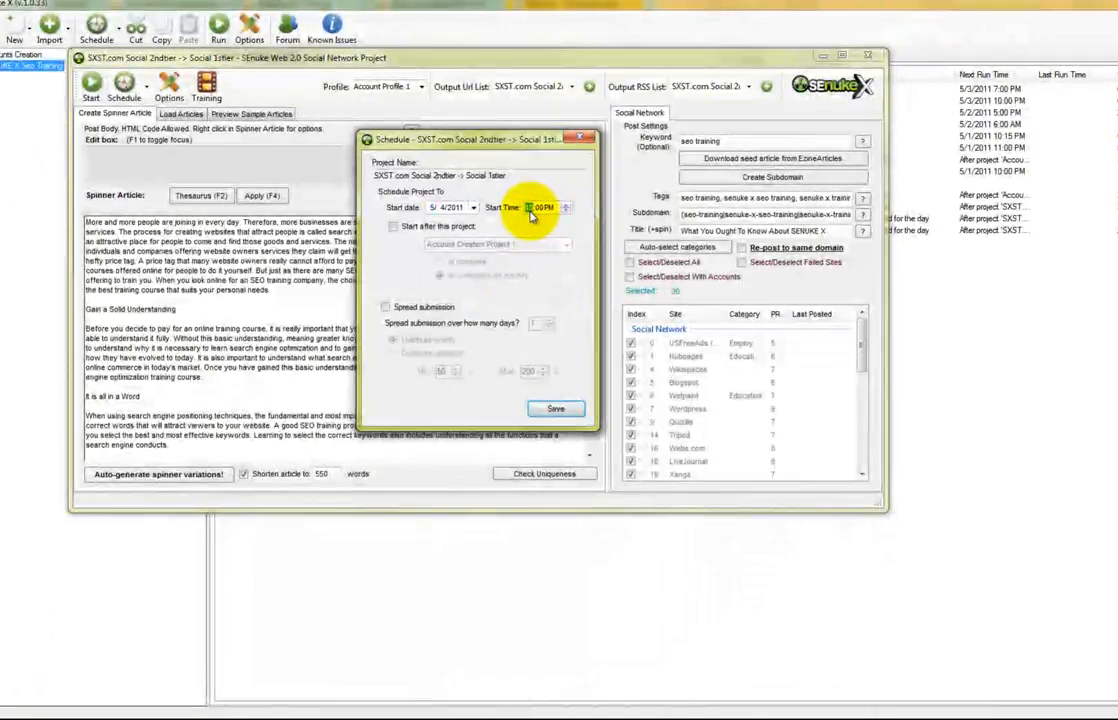
left_click(553, 411)
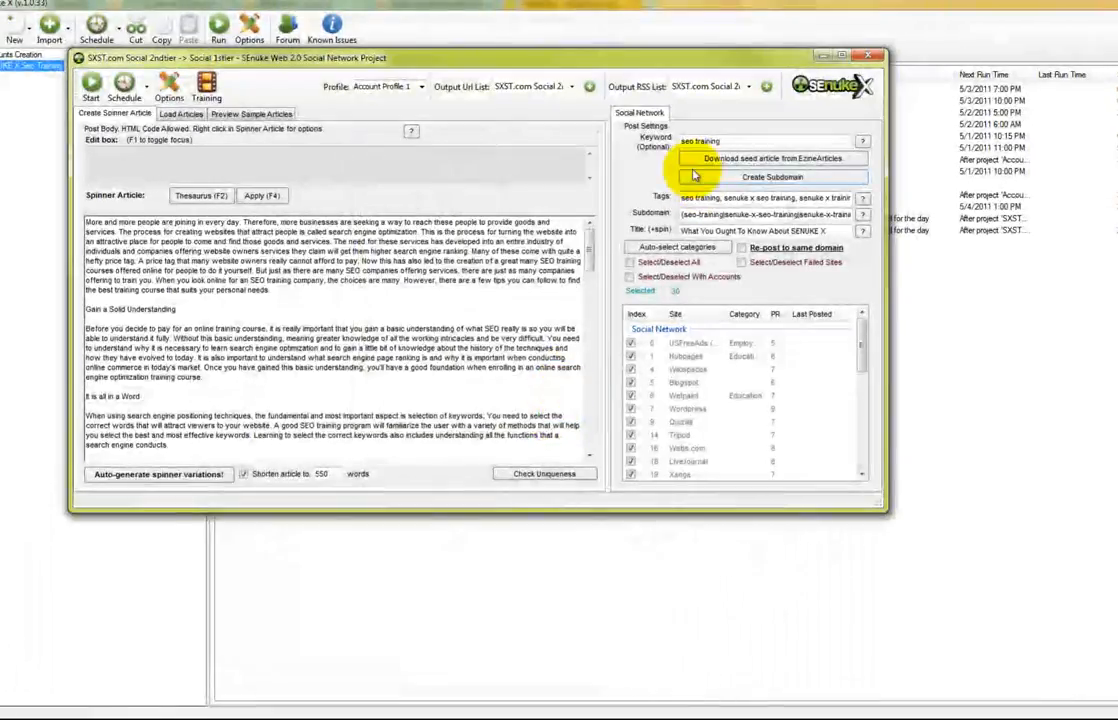
left_click_drag(884, 510, 1003, 588)
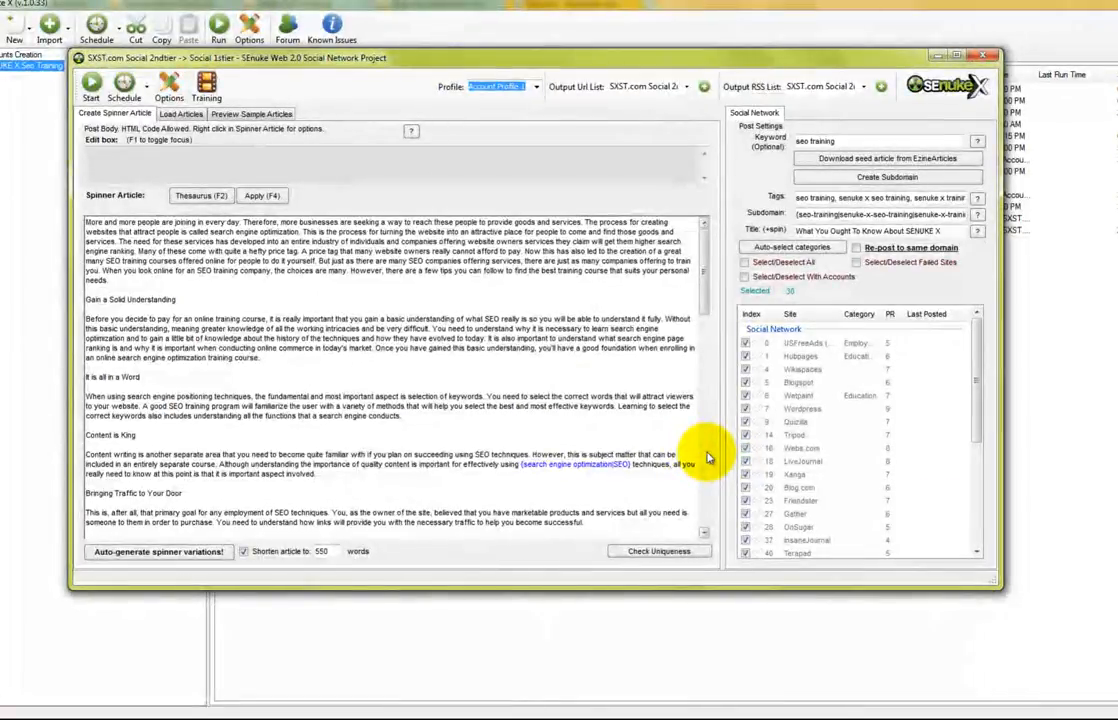
left_click_drag(619, 62, 791, 84)
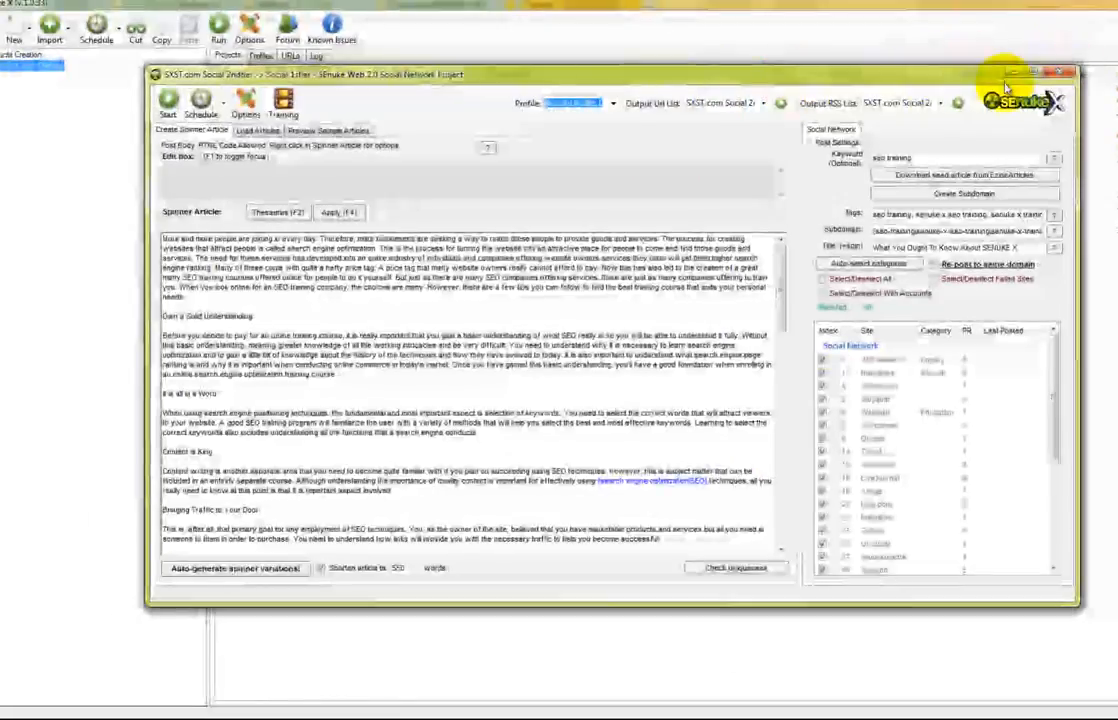
left_click(1050, 76)
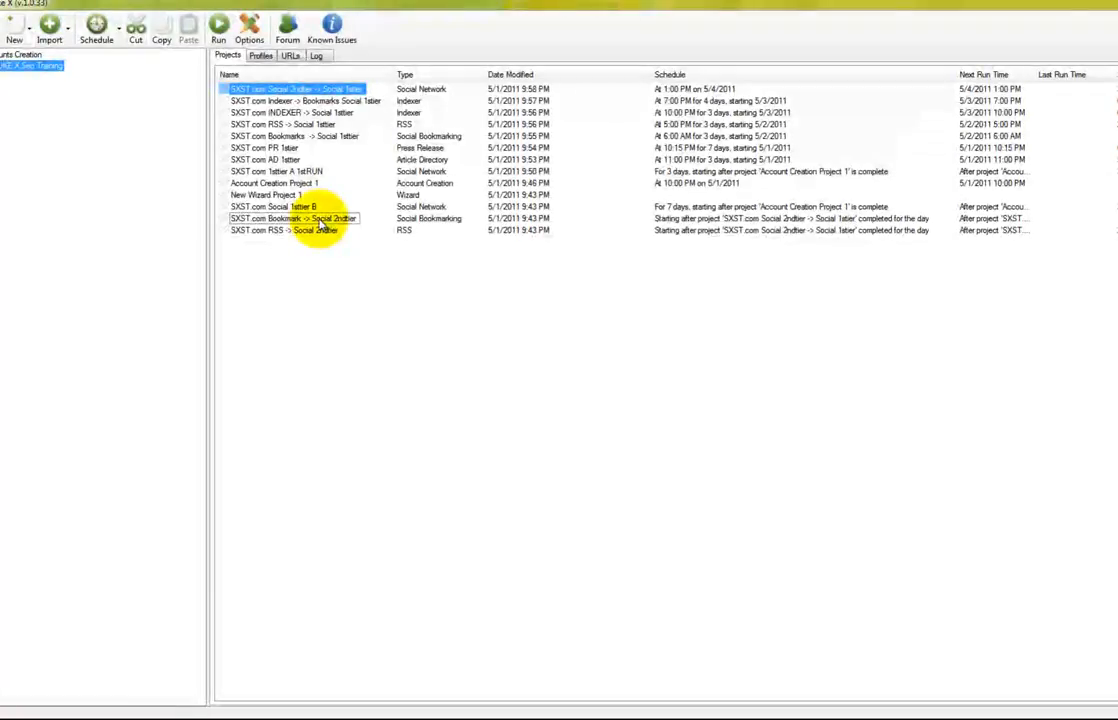
Open the Bookmark -> Social 2ndtier project and reset its existing schedule for editing
double_click(318, 219)
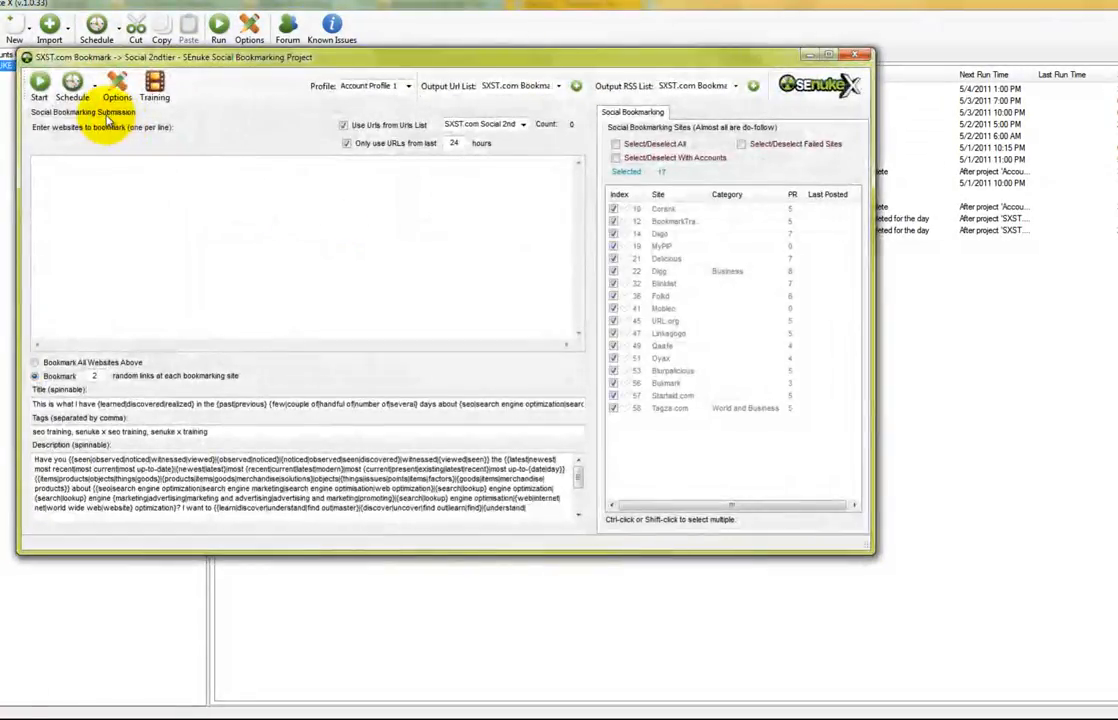
left_click(73, 88)
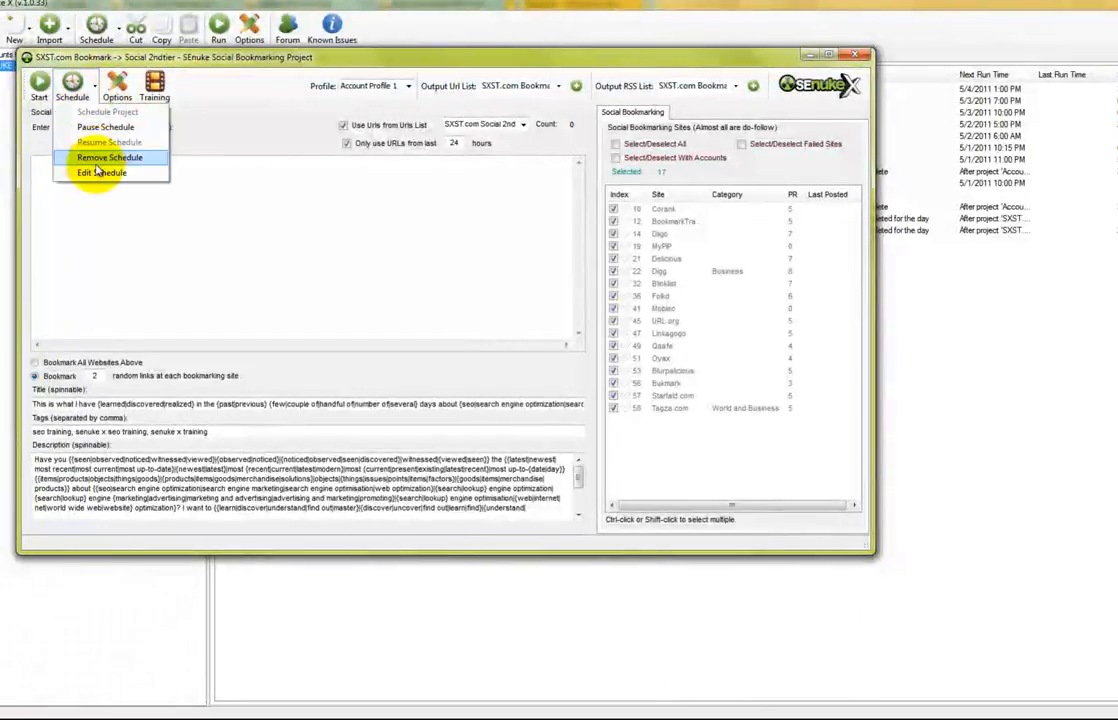
left_click(97, 172)
left_click(630, 409)
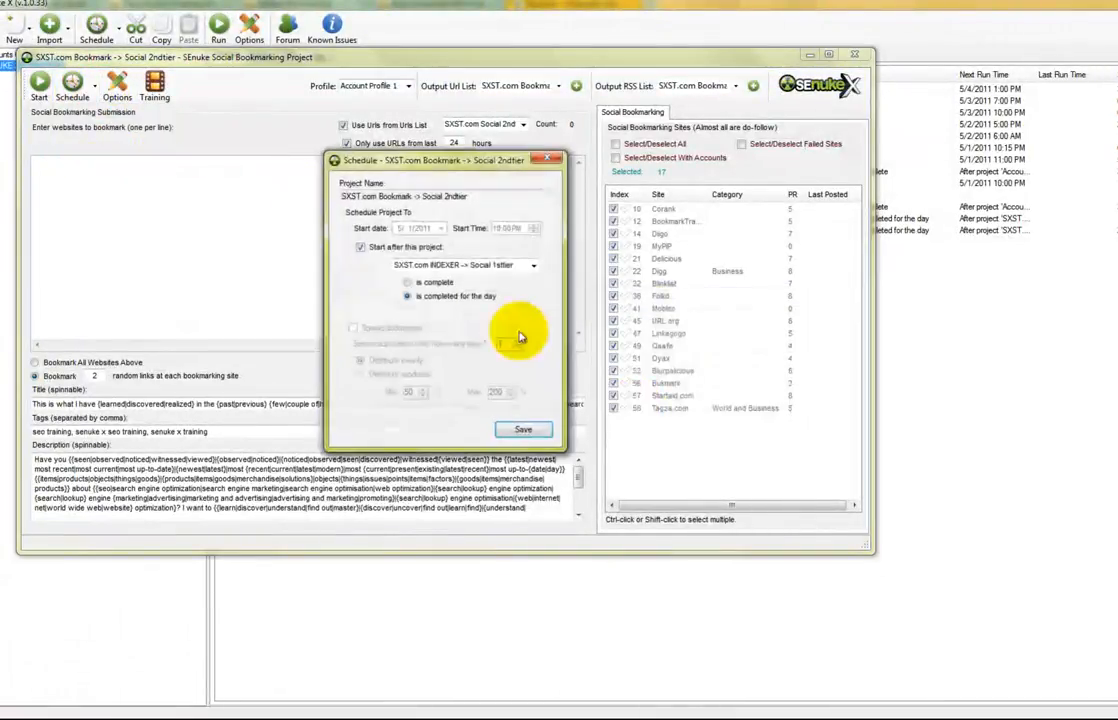
Schedule it by date from 5/6/2011 at 10:00 PM, spread over 3 days, then save and close
left_click(395, 247)
left_click(428, 229)
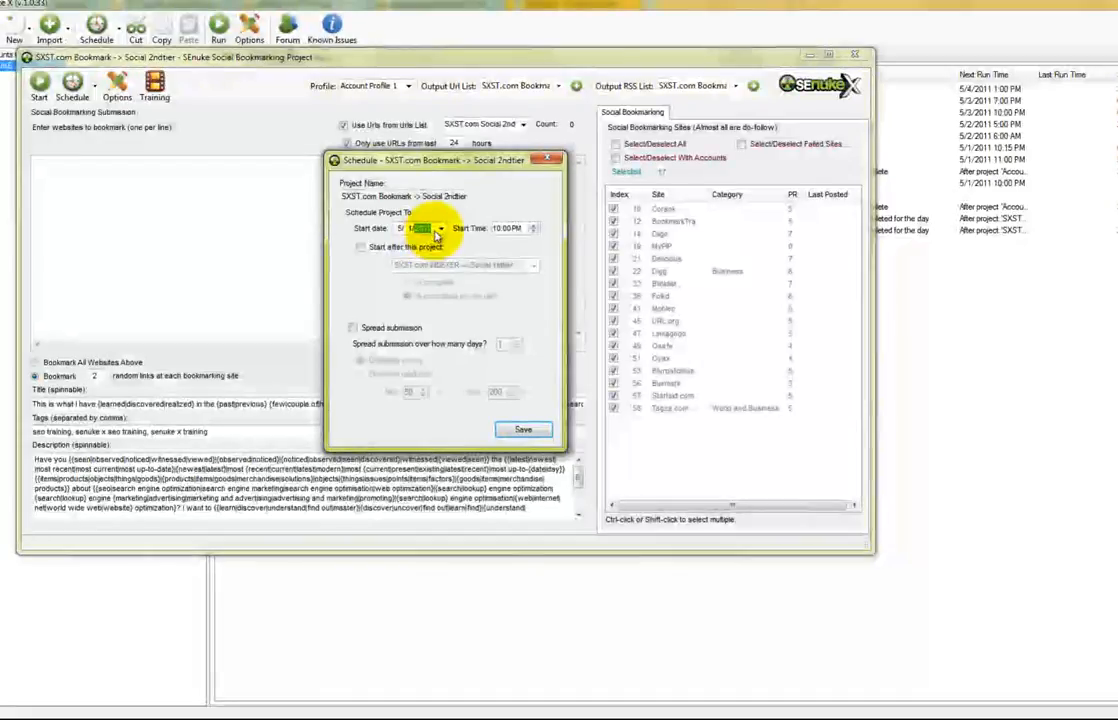
left_click(440, 229)
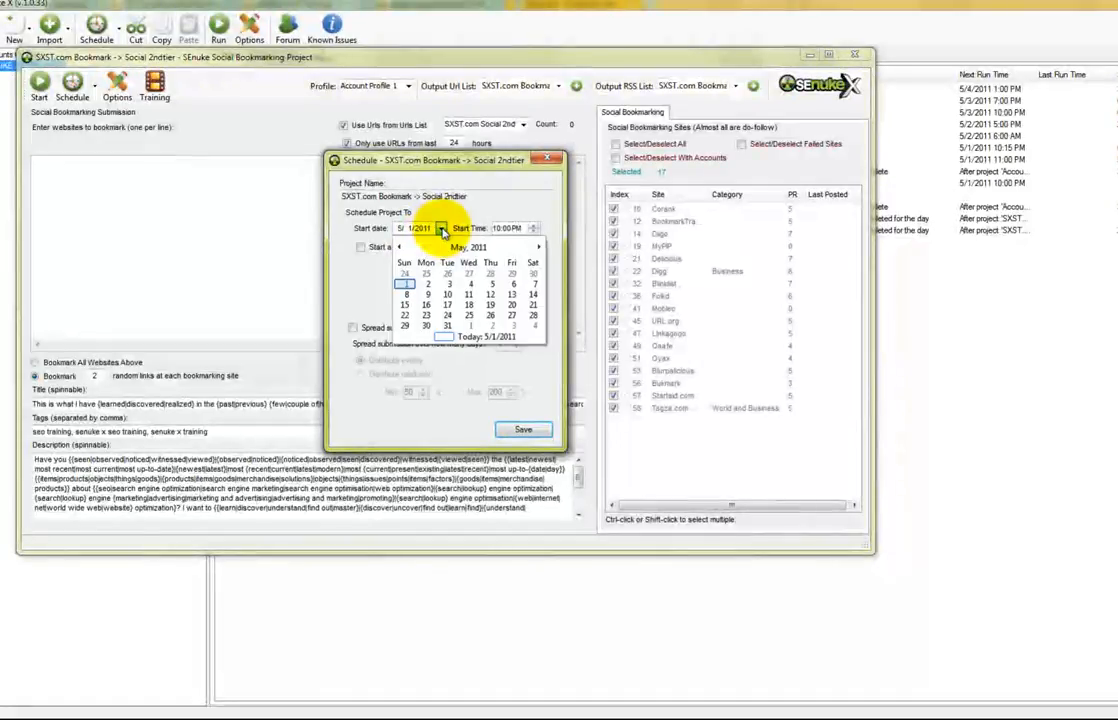
left_click(510, 288)
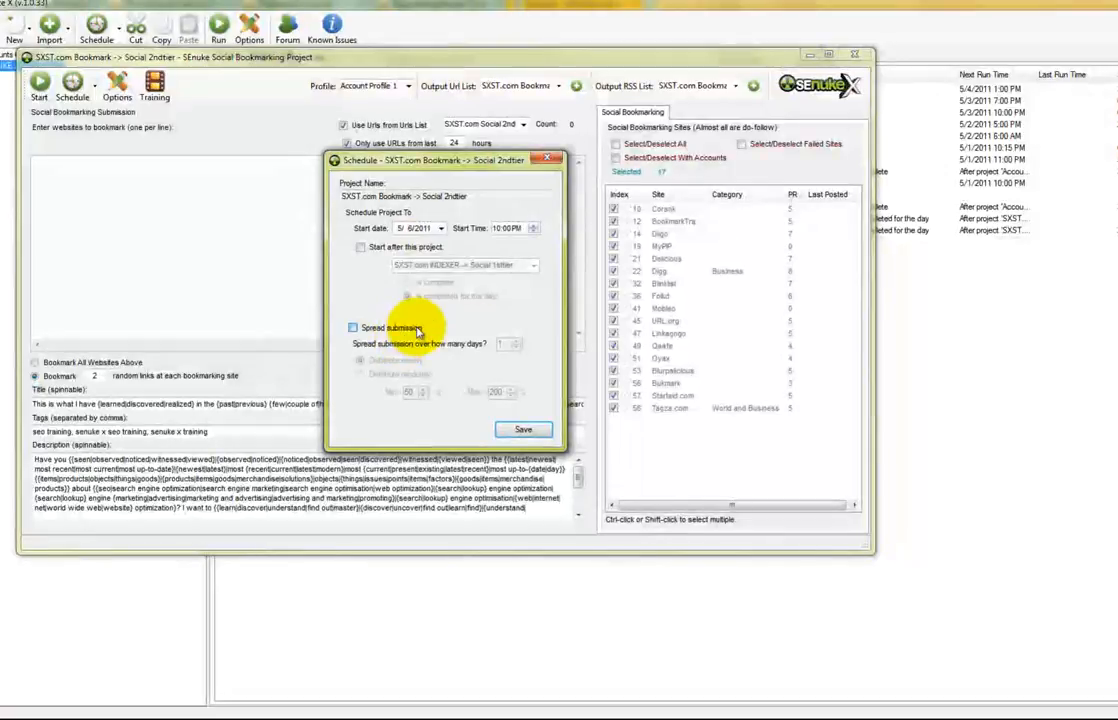
left_click(392, 327)
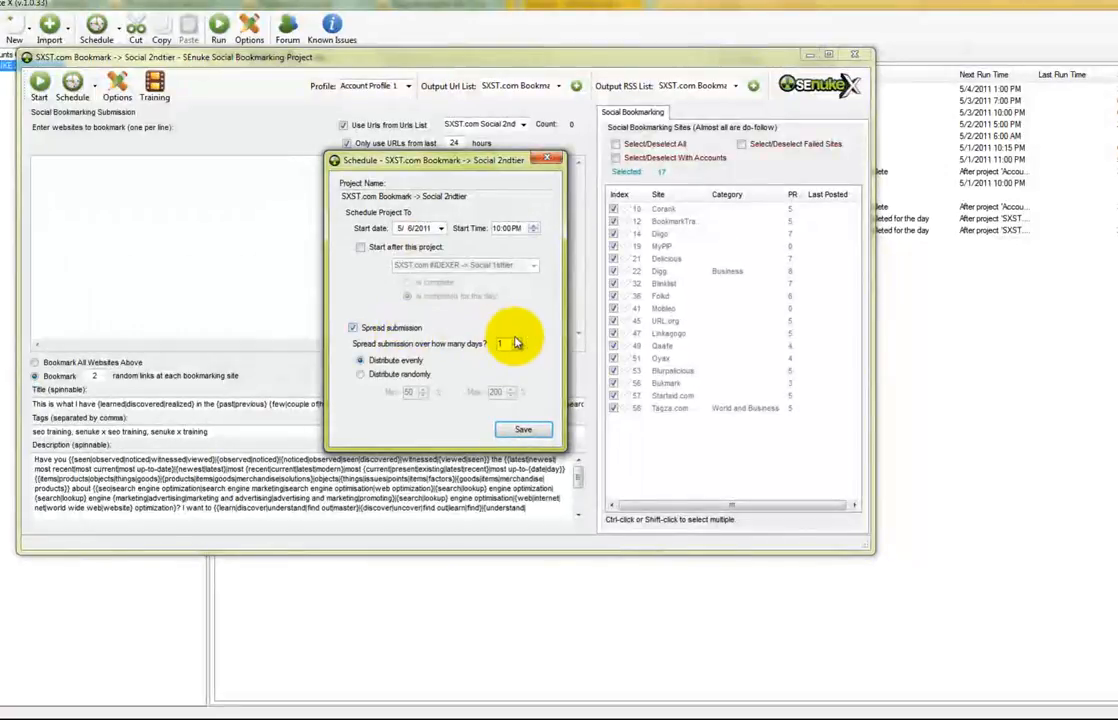
left_click(517, 344)
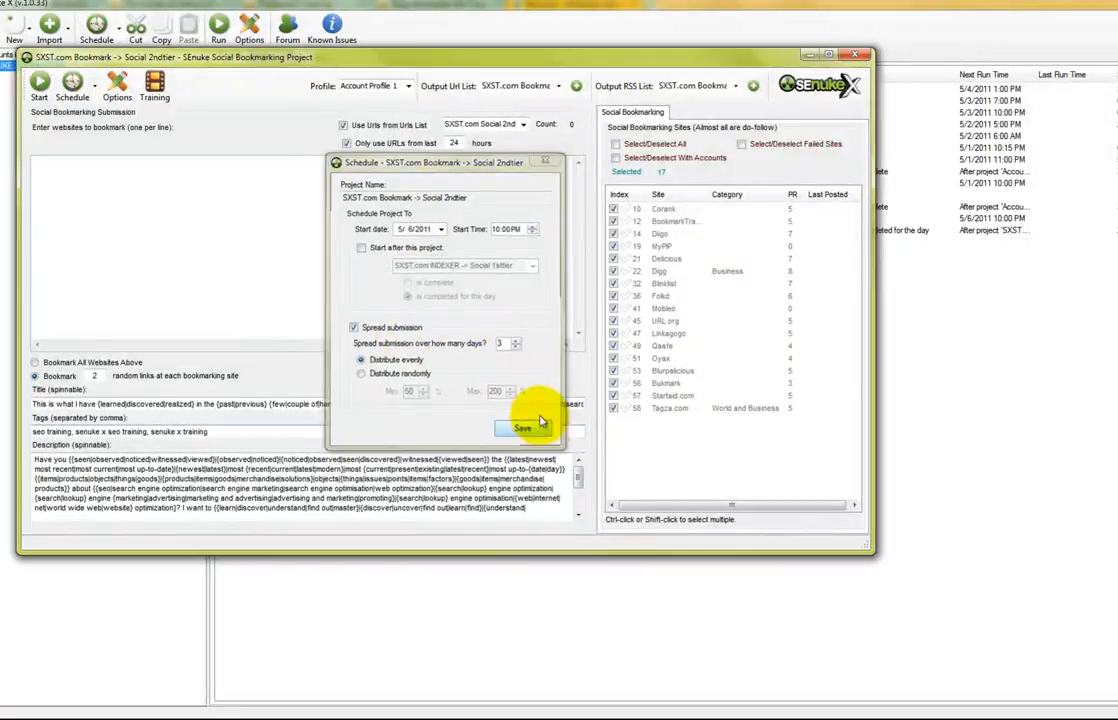
left_click(520, 428)
left_click(856, 54)
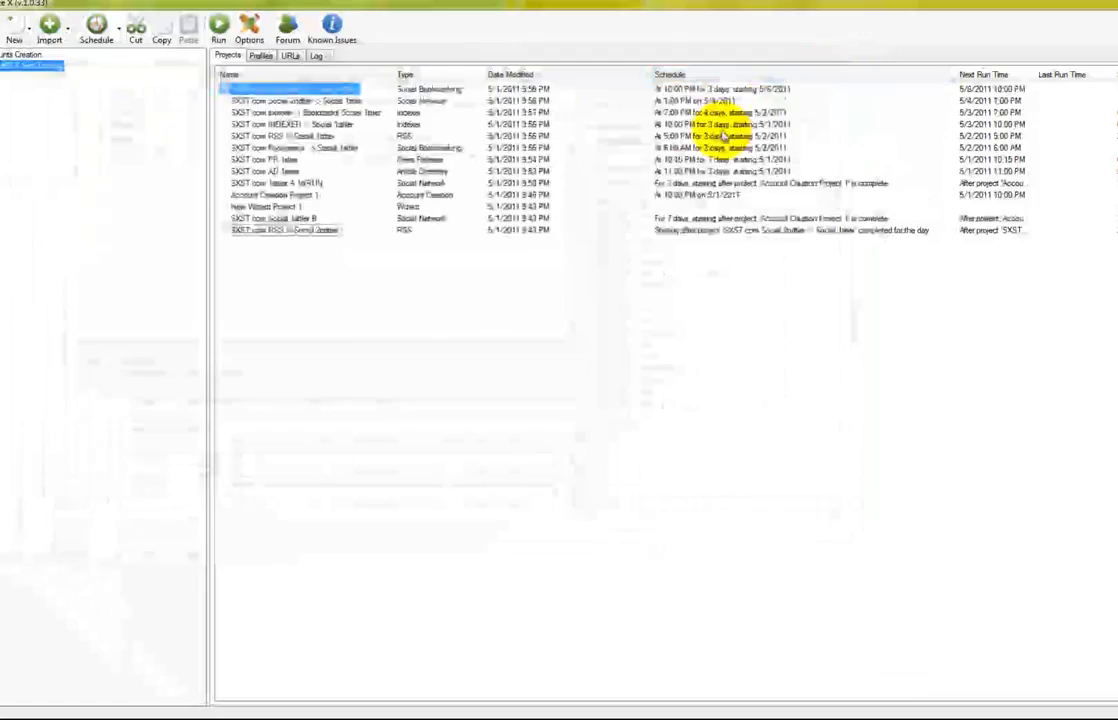
left_click(283, 232)
Open the RSS -> Social 2ndtier project and reset its existing schedule for editing
double_click(283, 235)
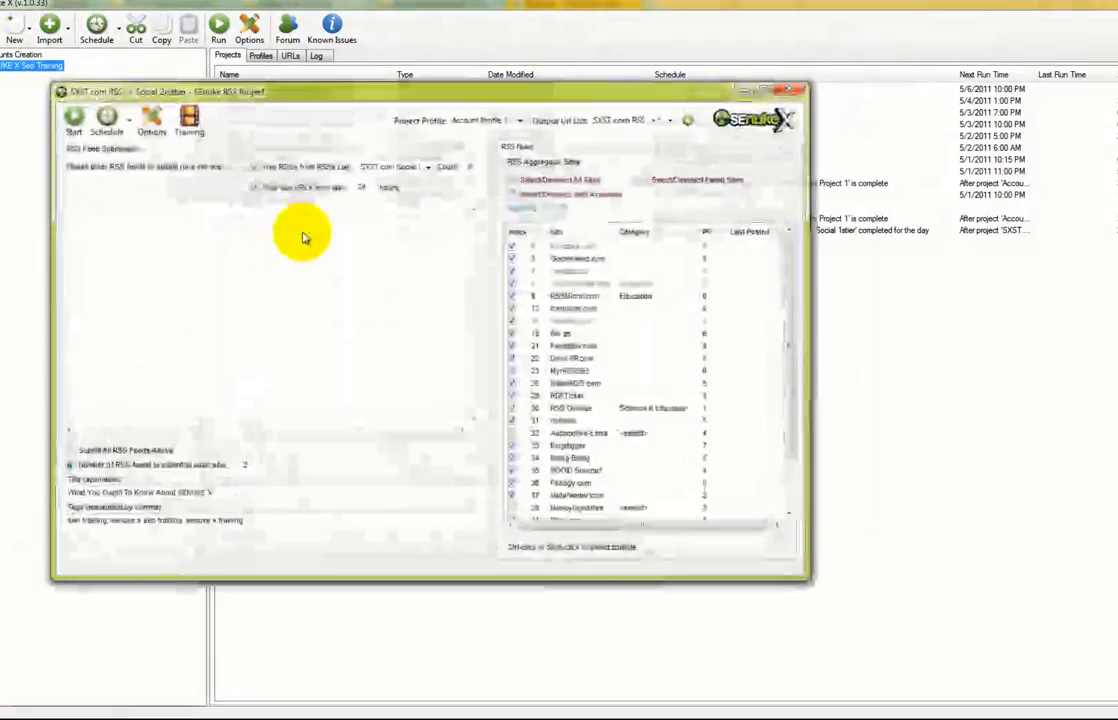
left_click(108, 130)
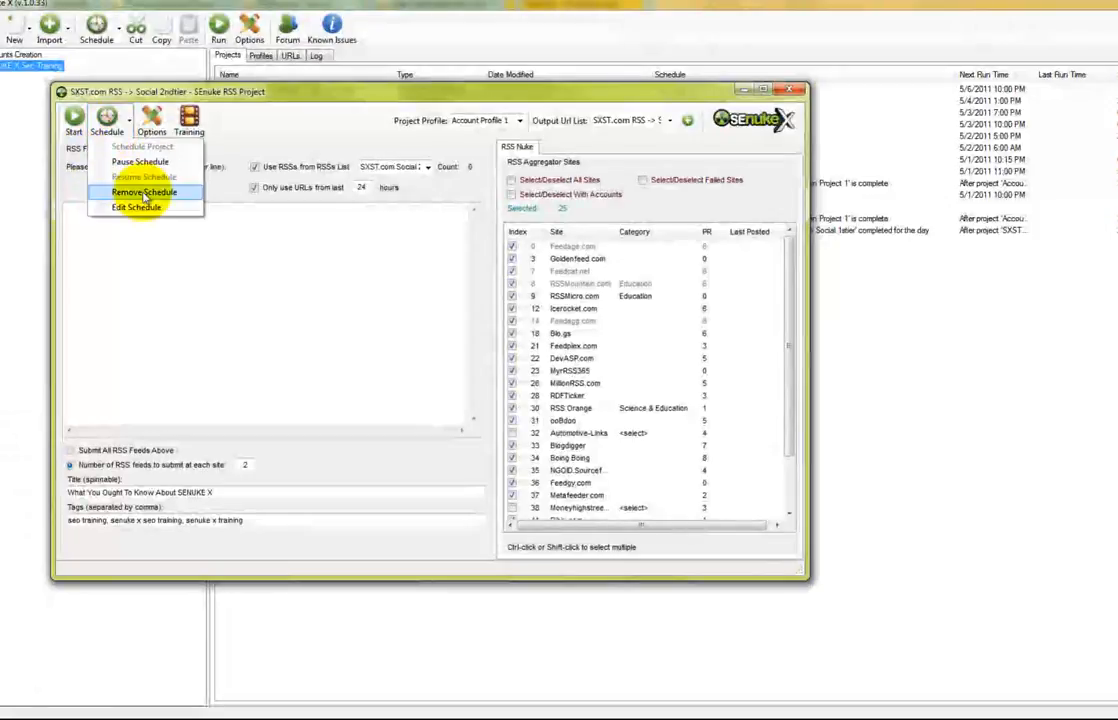
left_click(120, 204)
left_click(628, 410)
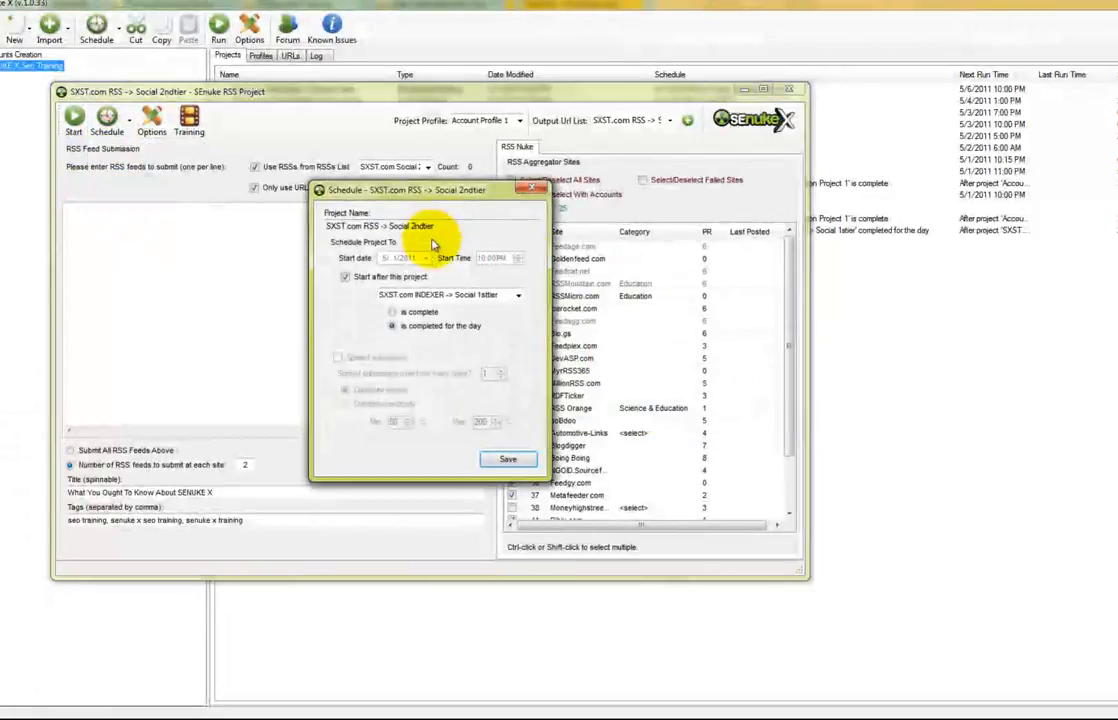
Set its start date to 5/7/2011 with spread submission on, then save and close
left_click(425, 258)
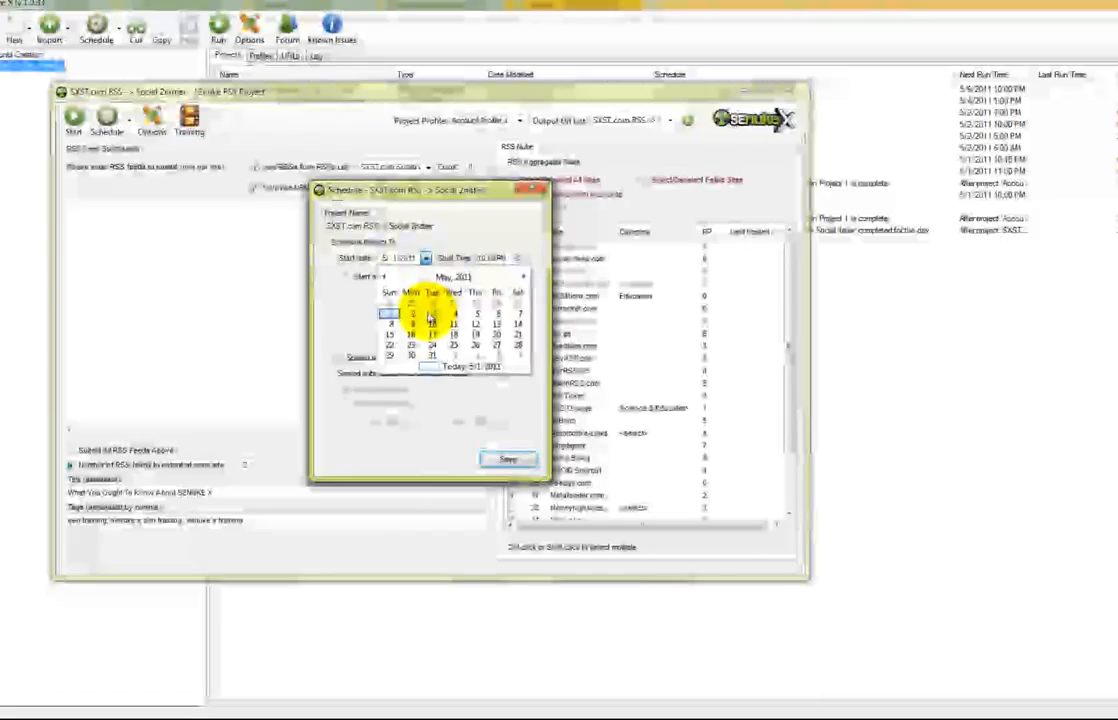
left_click(518, 313)
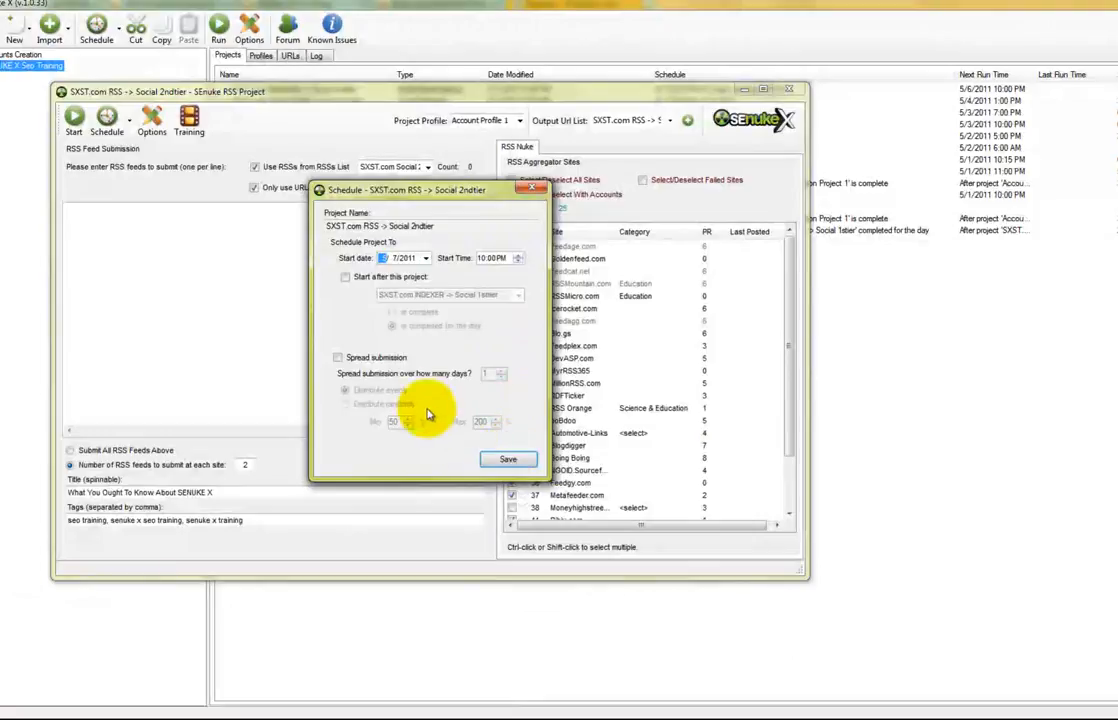
left_click(338, 357)
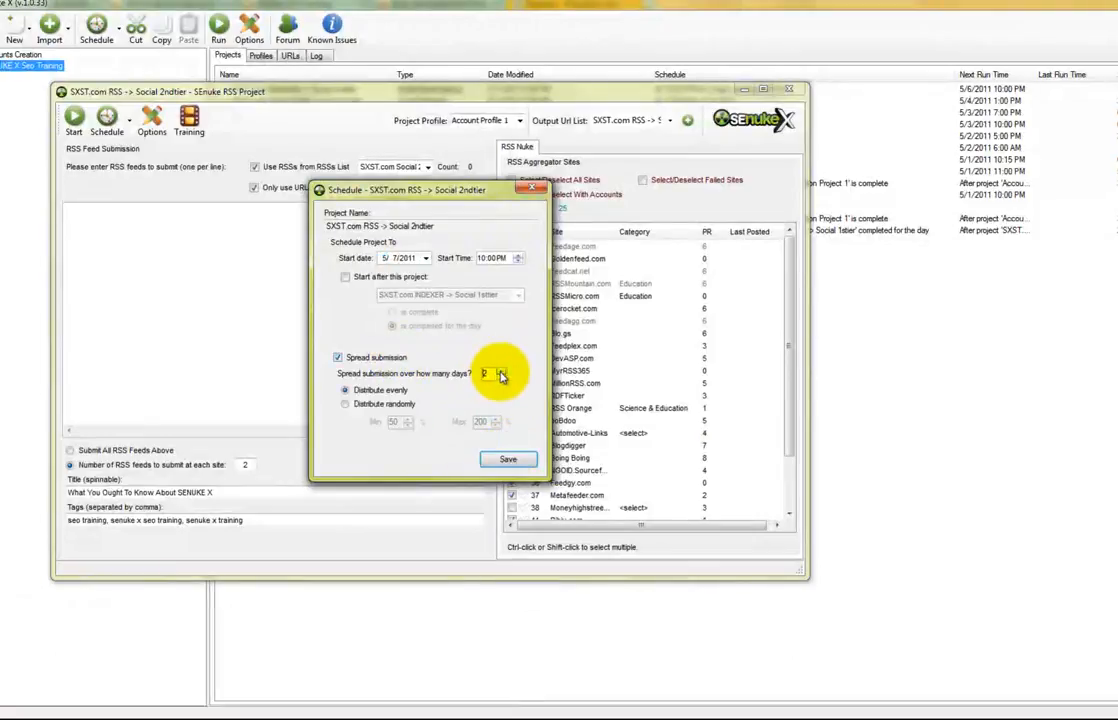
left_click(507, 460)
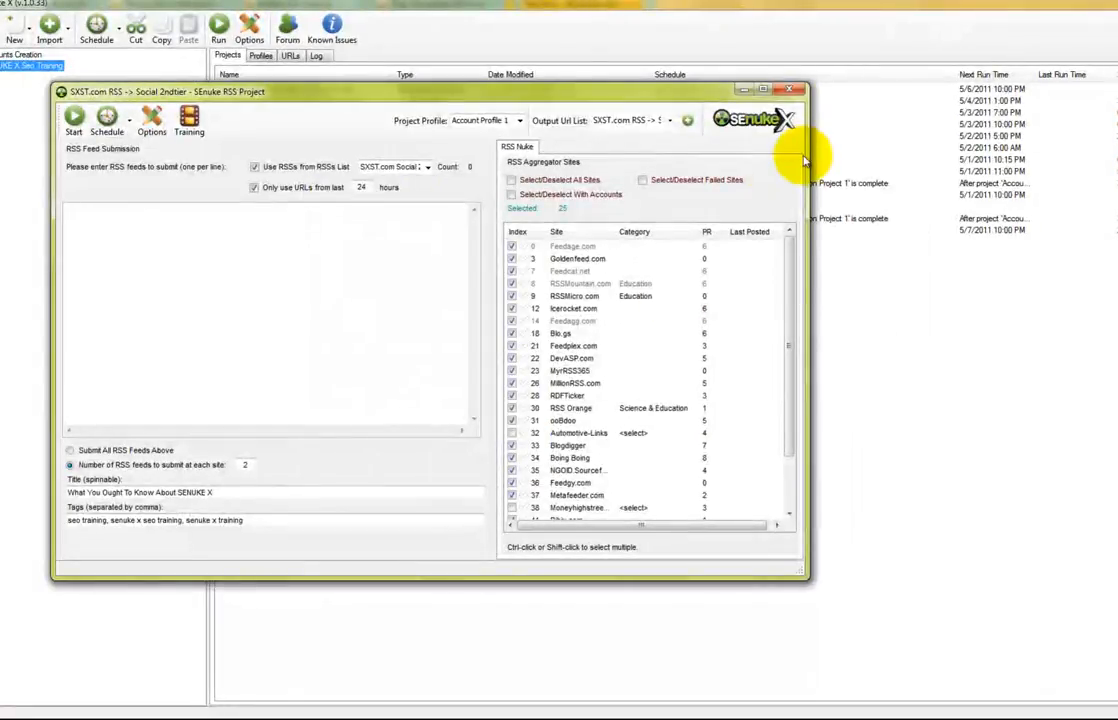
left_click(789, 89)
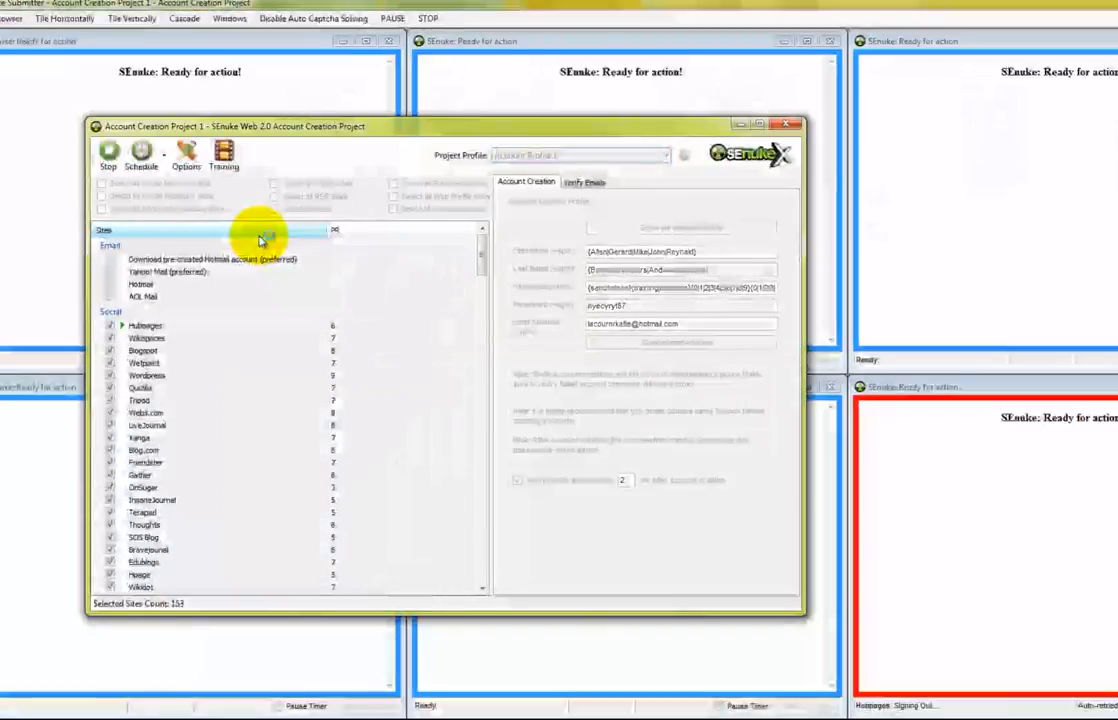
Close the Account Creation window and pause the running account-creation submissions
left_click(786, 124)
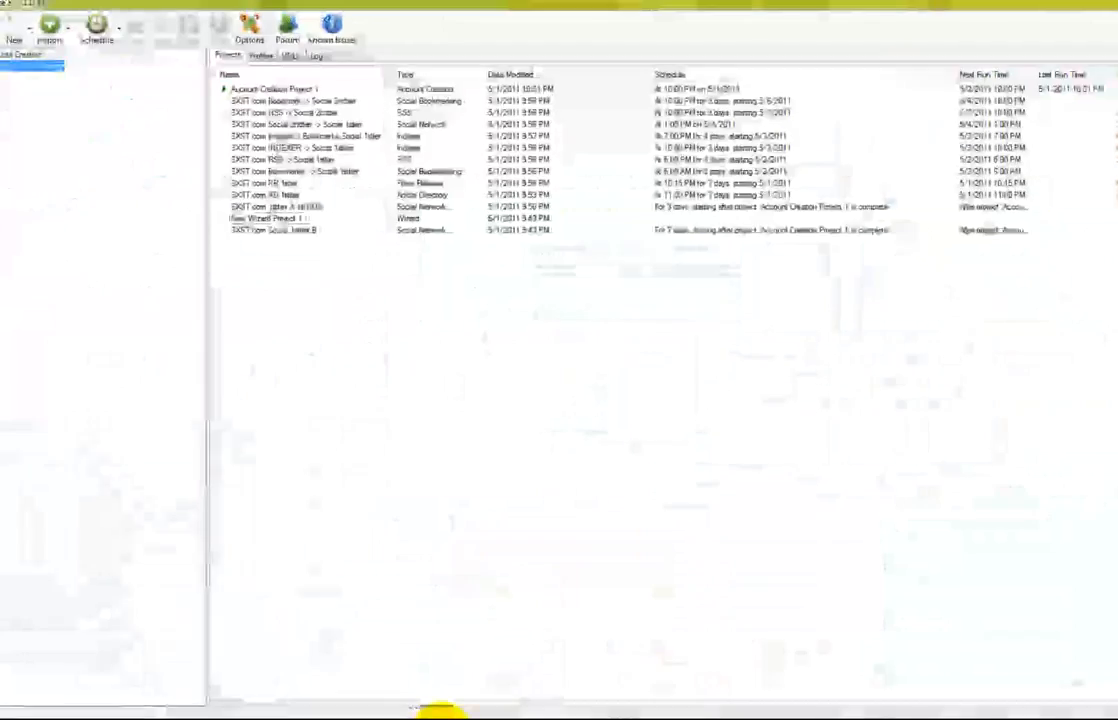
left_click(508, 718)
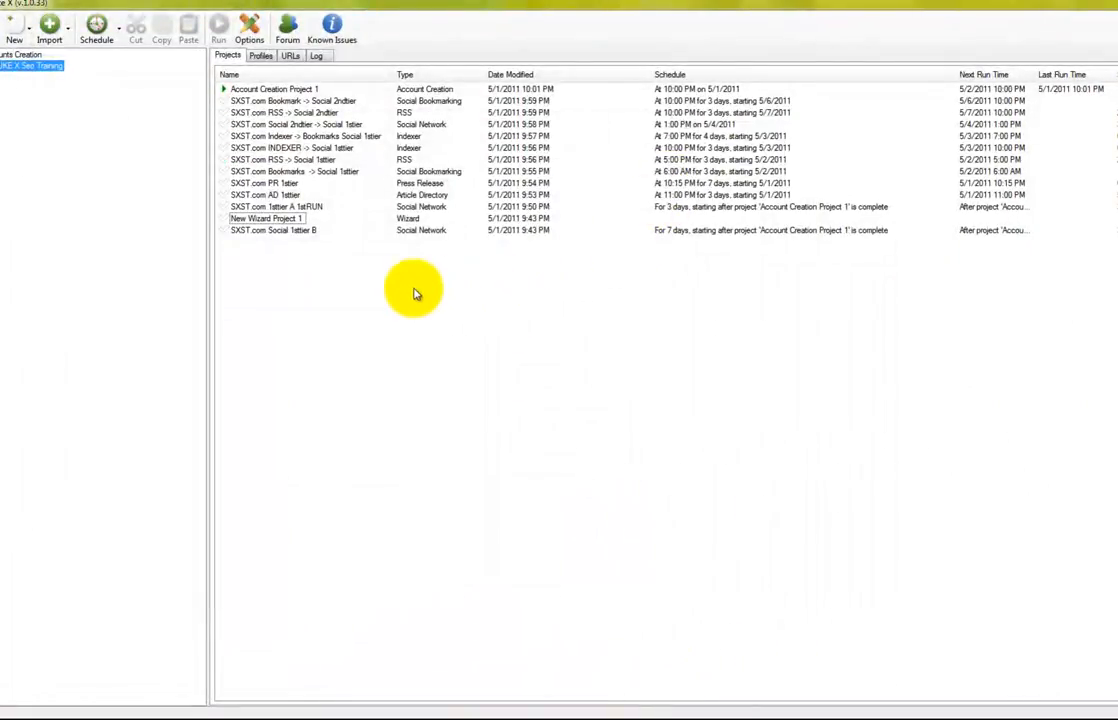
double_click(298, 232)
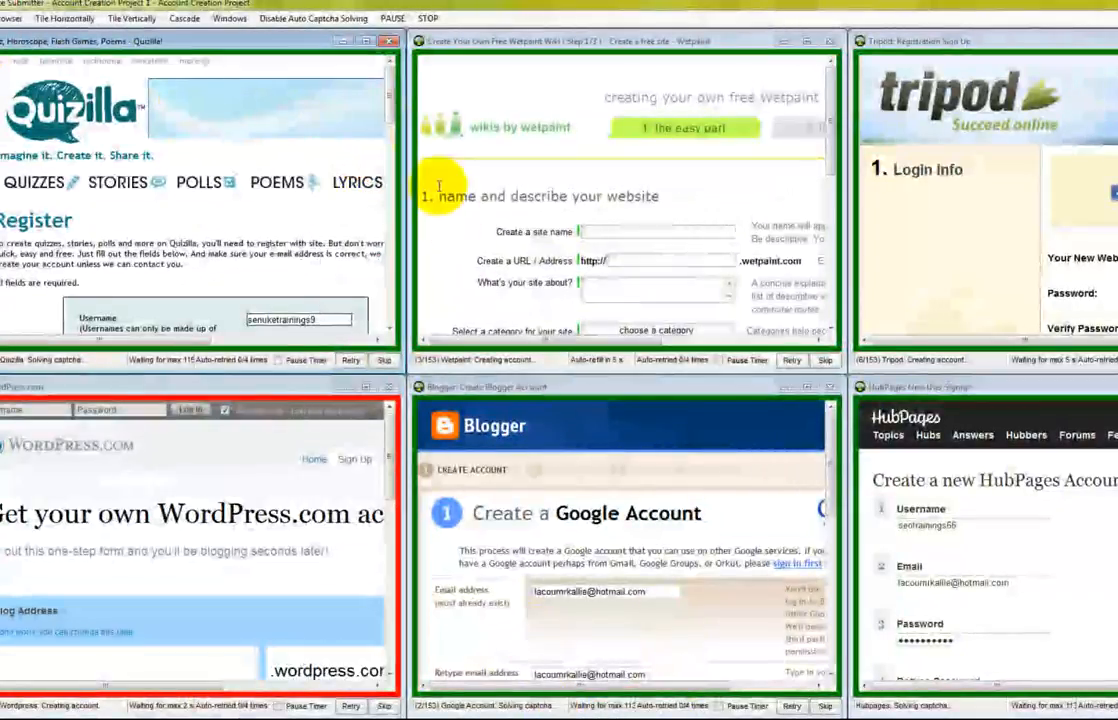
left_click(392, 18)
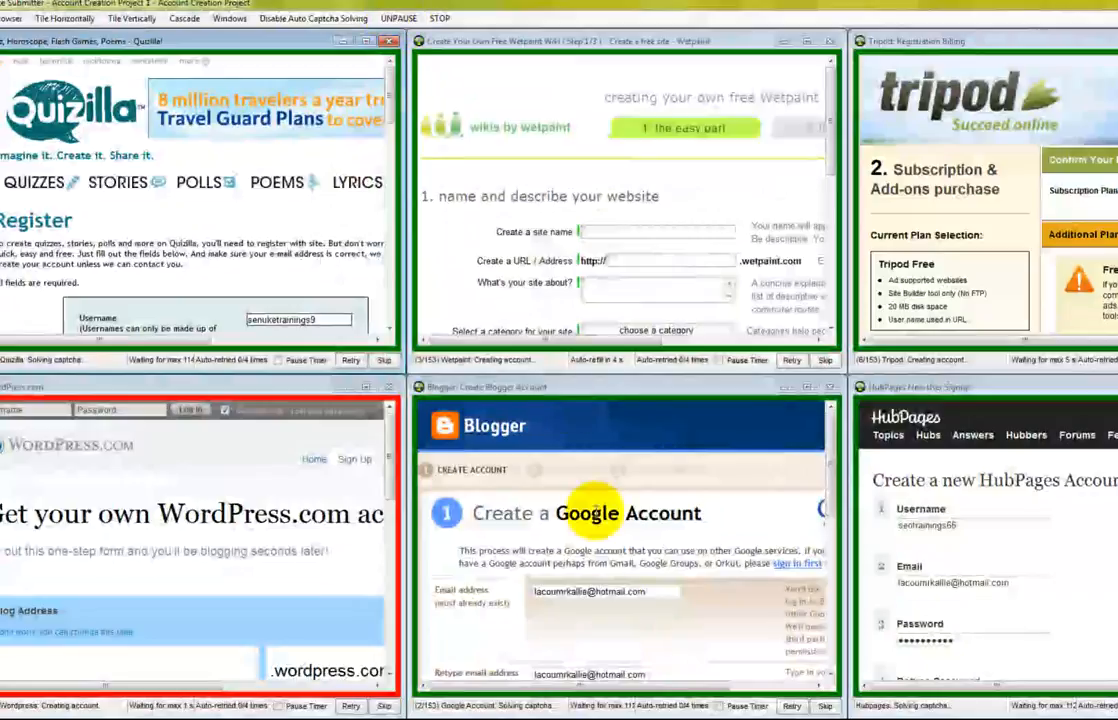
left_click(530, 717)
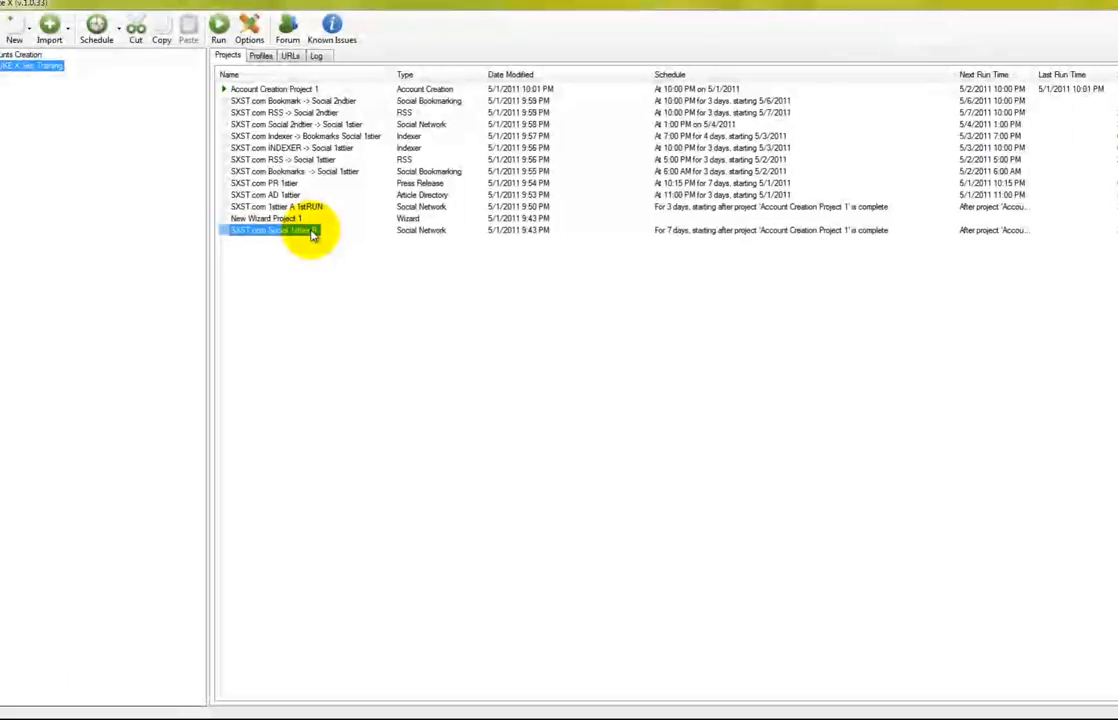
Open the SXST.com Social 1sttier B project and its Schedule menu
double_click(300, 232)
left_click_drag(378, 188, 383, 138)
left_click(198, 158)
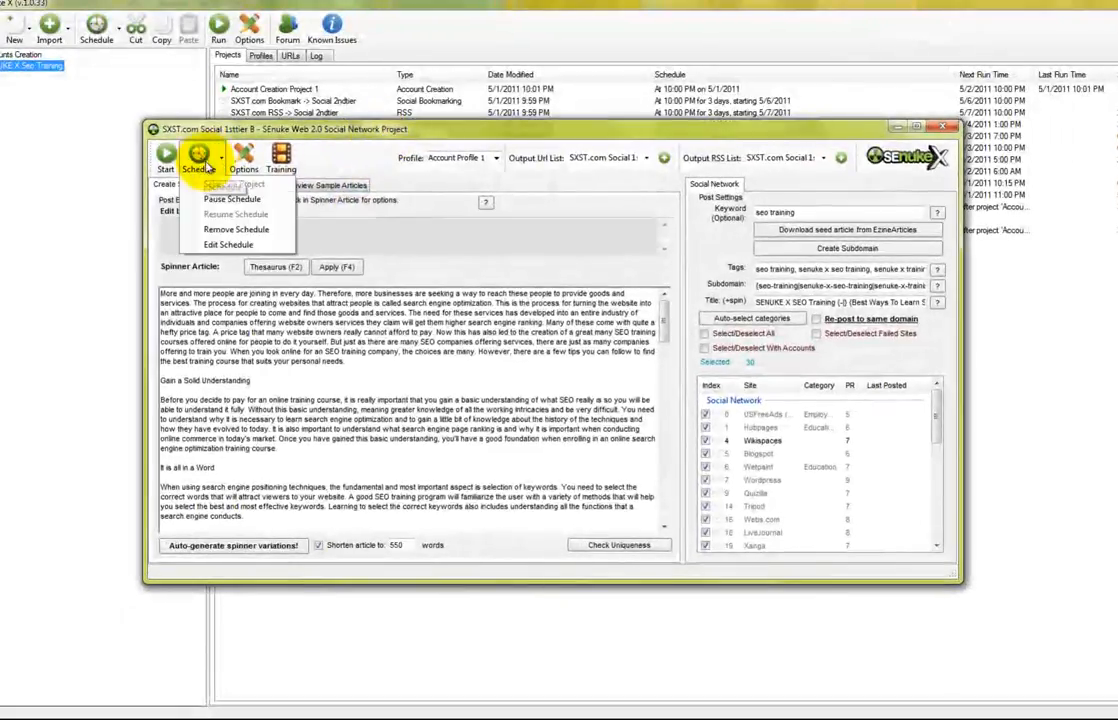
Reset Social 1sttier B's schedule to start 5/8/2011 at 7:00 PM, spread over 8 days, and save
left_click(208, 245)
left_click(631, 406)
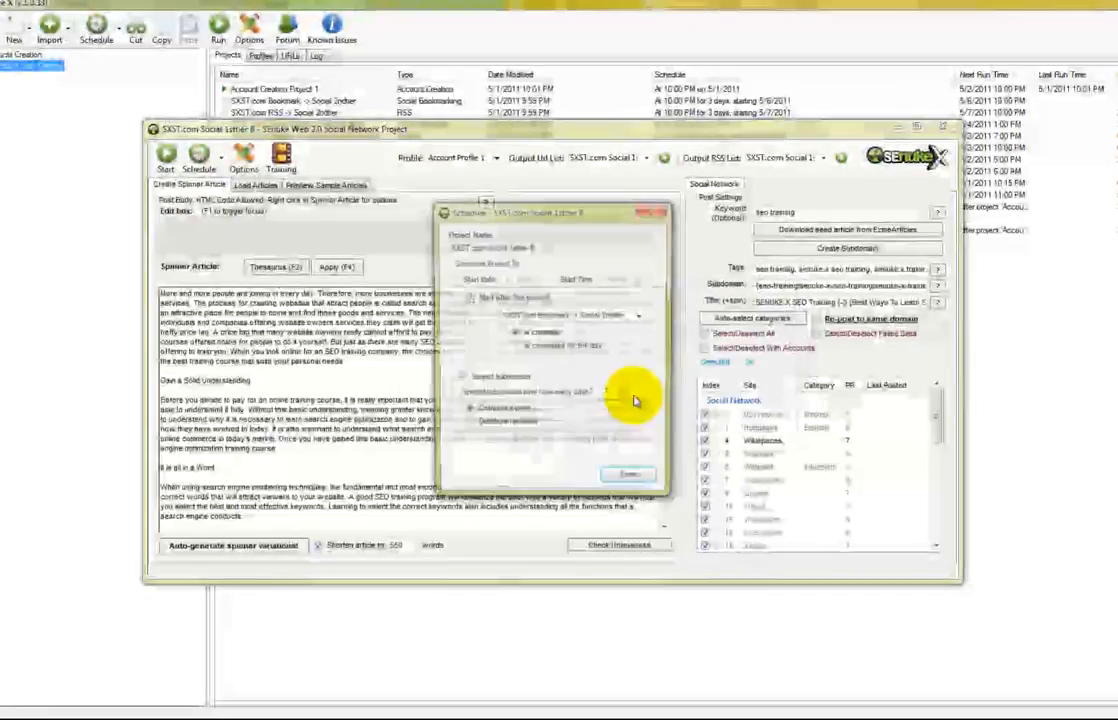
left_click(465, 297)
left_click(548, 279)
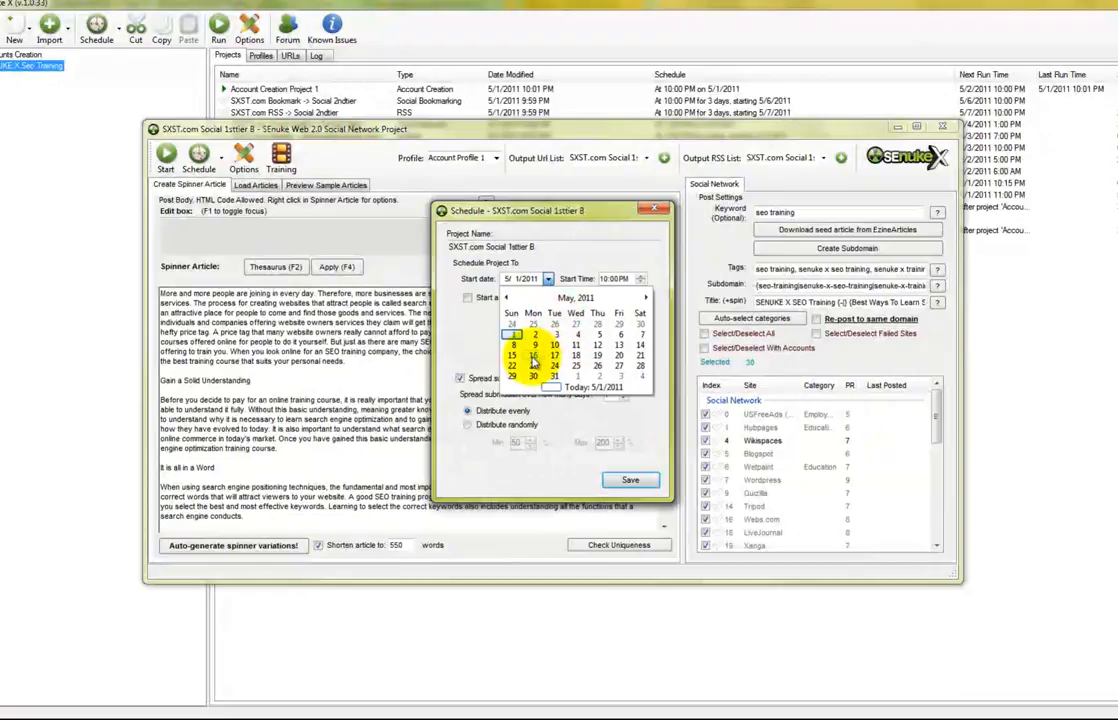
left_click(512, 345)
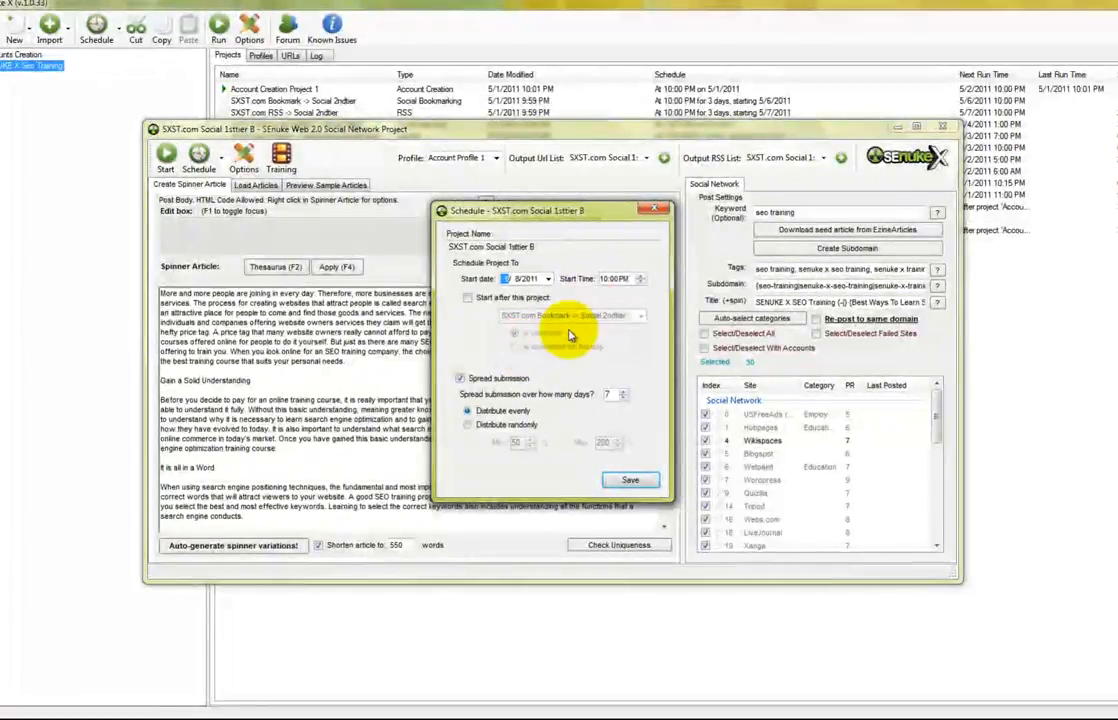
left_click(631, 279)
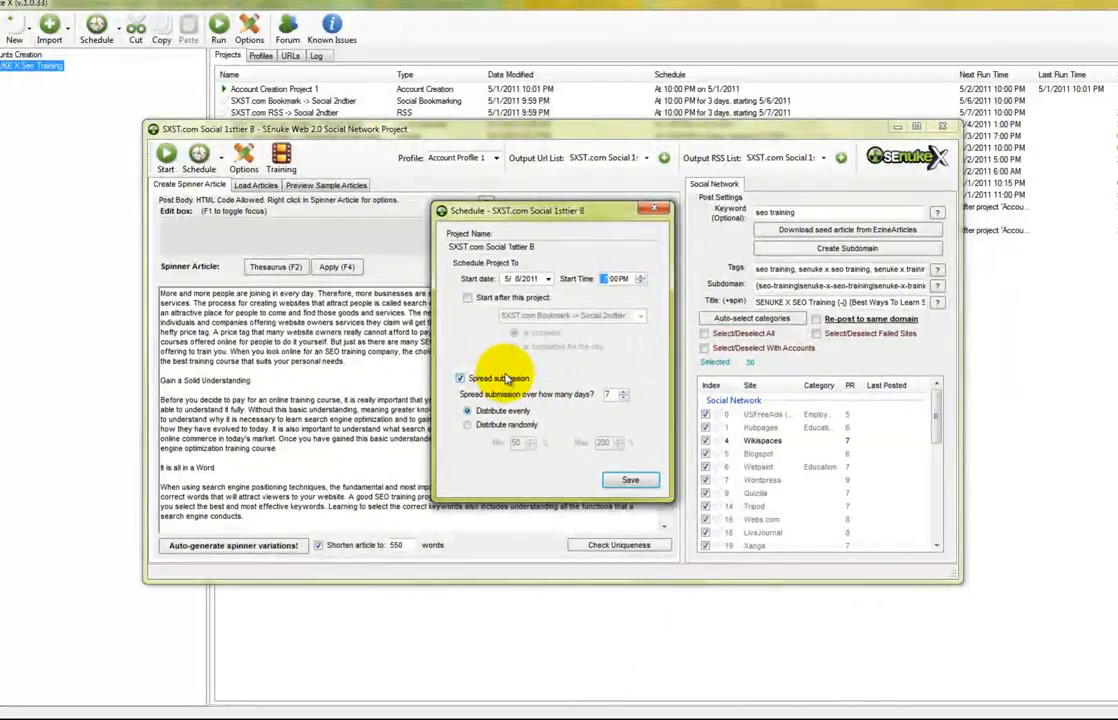
left_click(622, 392)
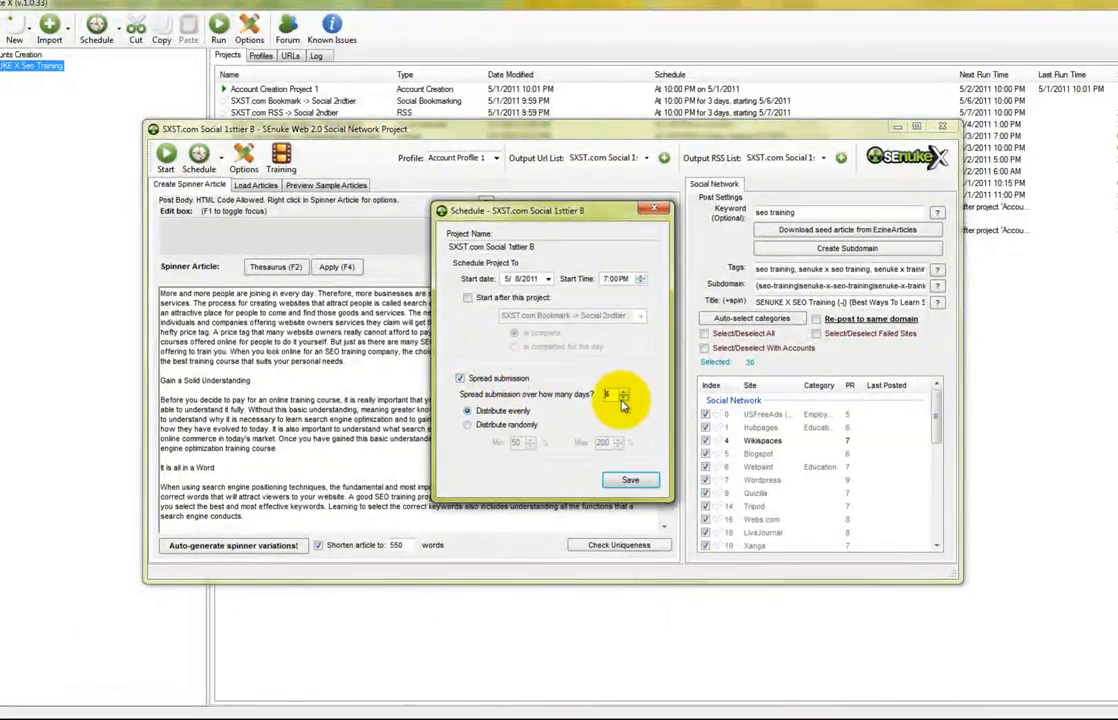
left_click(630, 480)
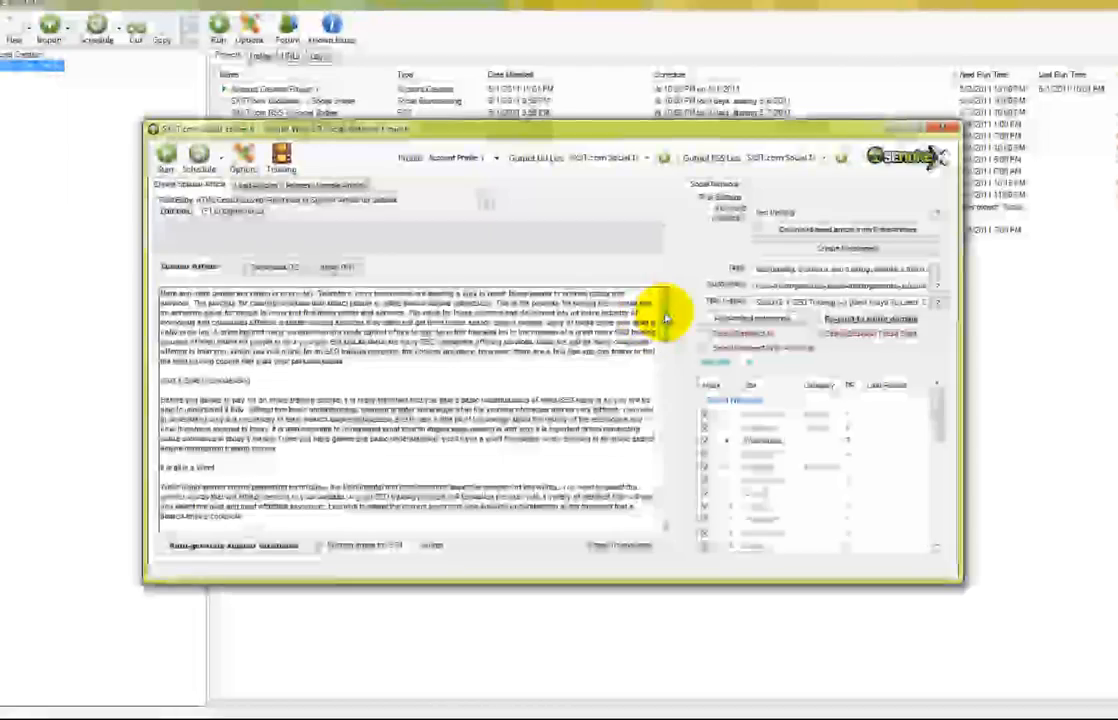
Maximize the project window and insert a random-URL tag from the SXST.com Authority Links list
left_click_drag(666, 318, 681, 519)
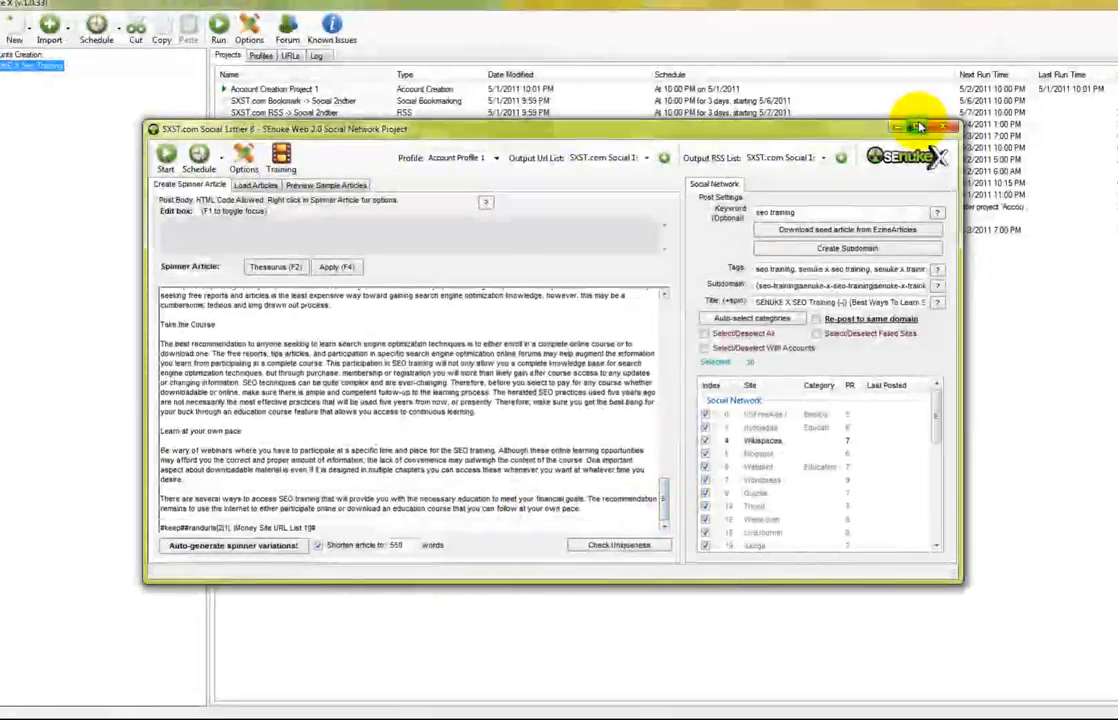
left_click(918, 127)
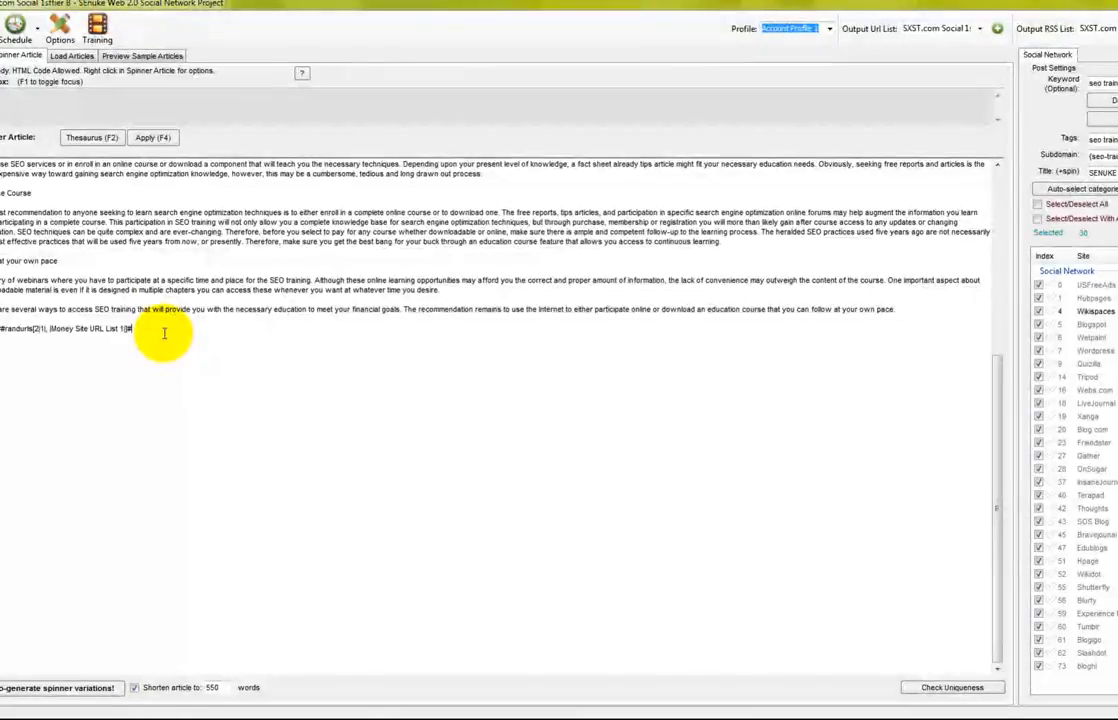
right_click(164, 331)
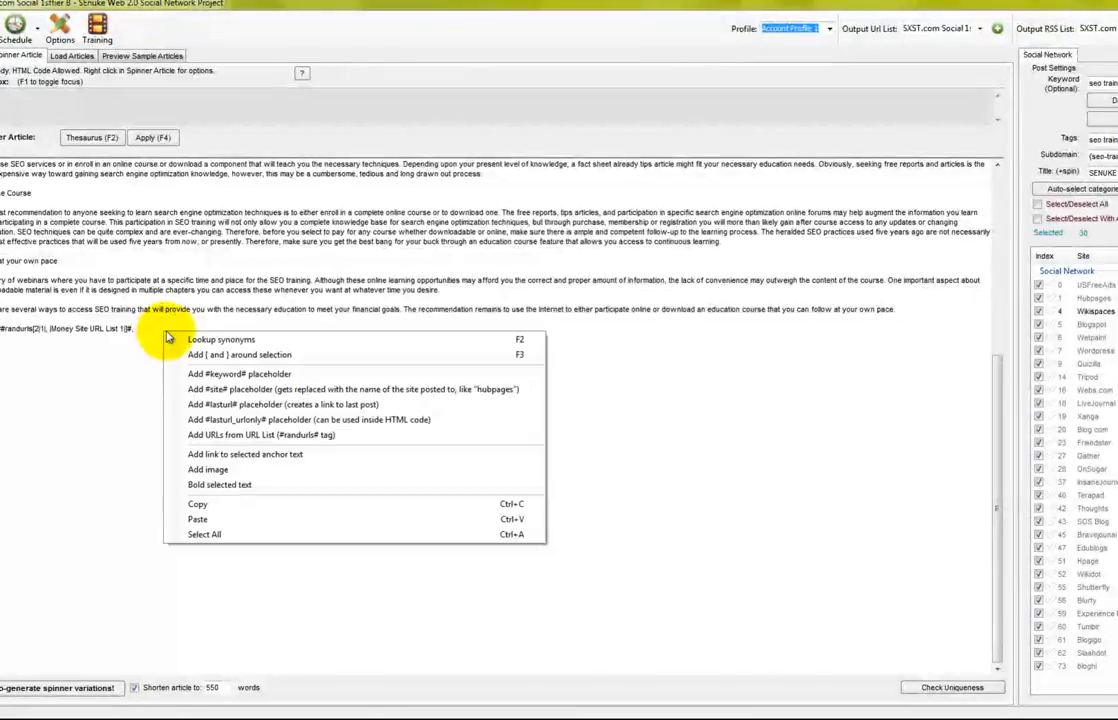
left_click(327, 436)
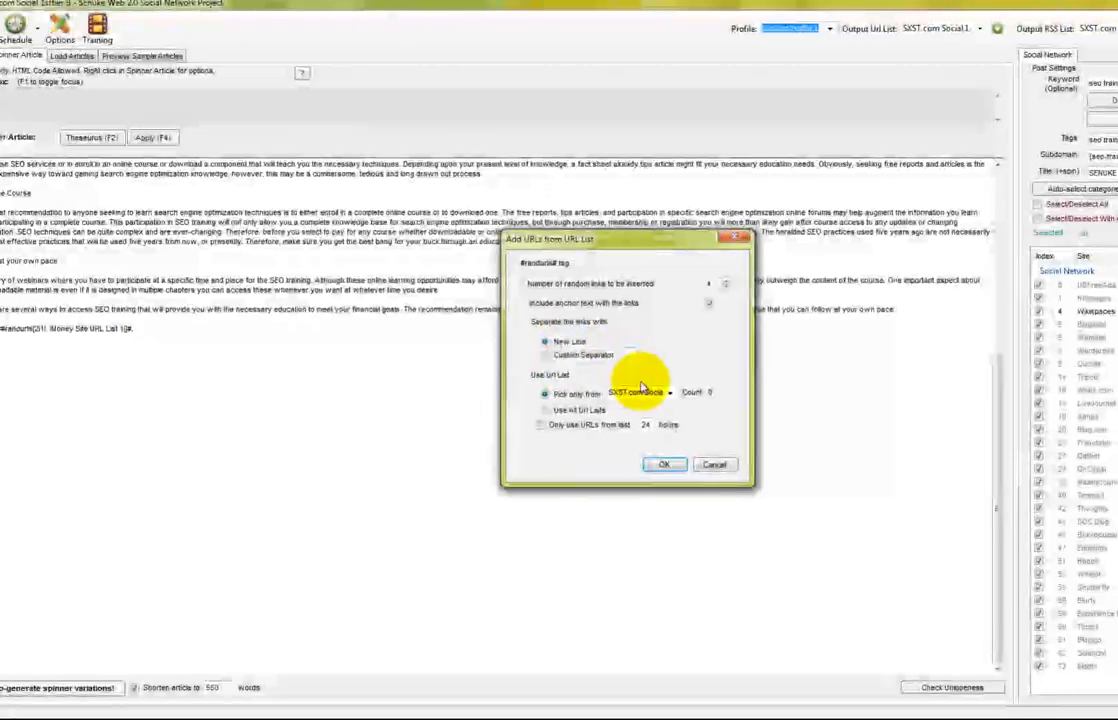
left_click(670, 393)
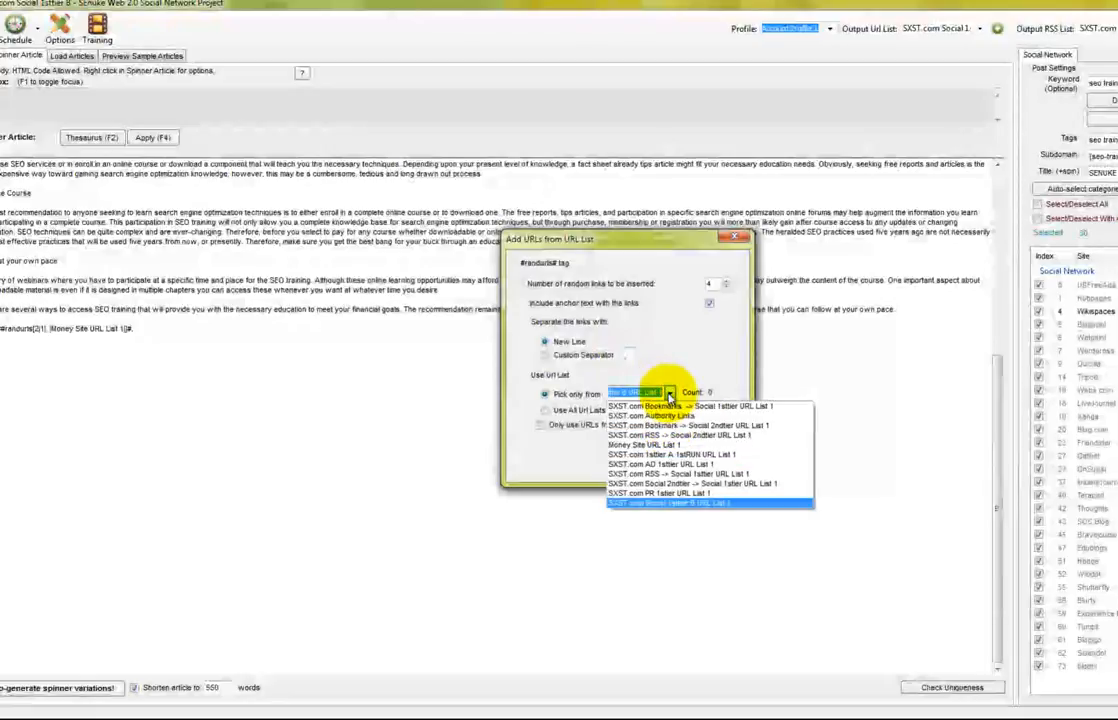
left_click(655, 415)
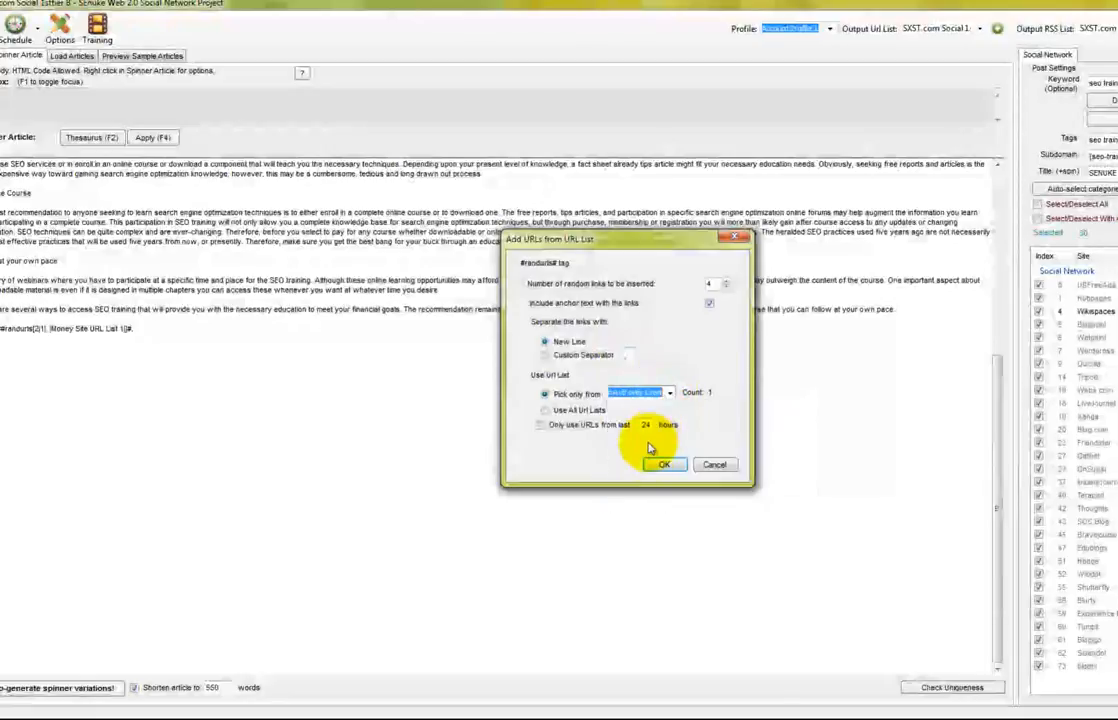
left_click(662, 464)
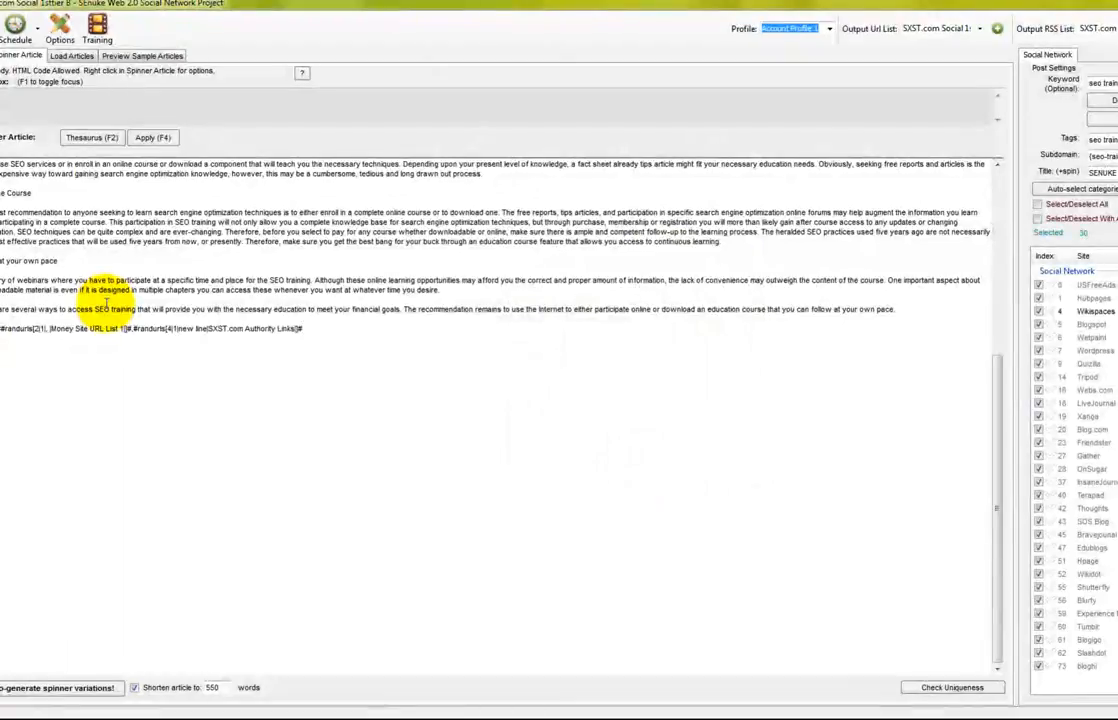
Wrap the link tags in the line 'Check These Sites ... for more information'
type("Check This")
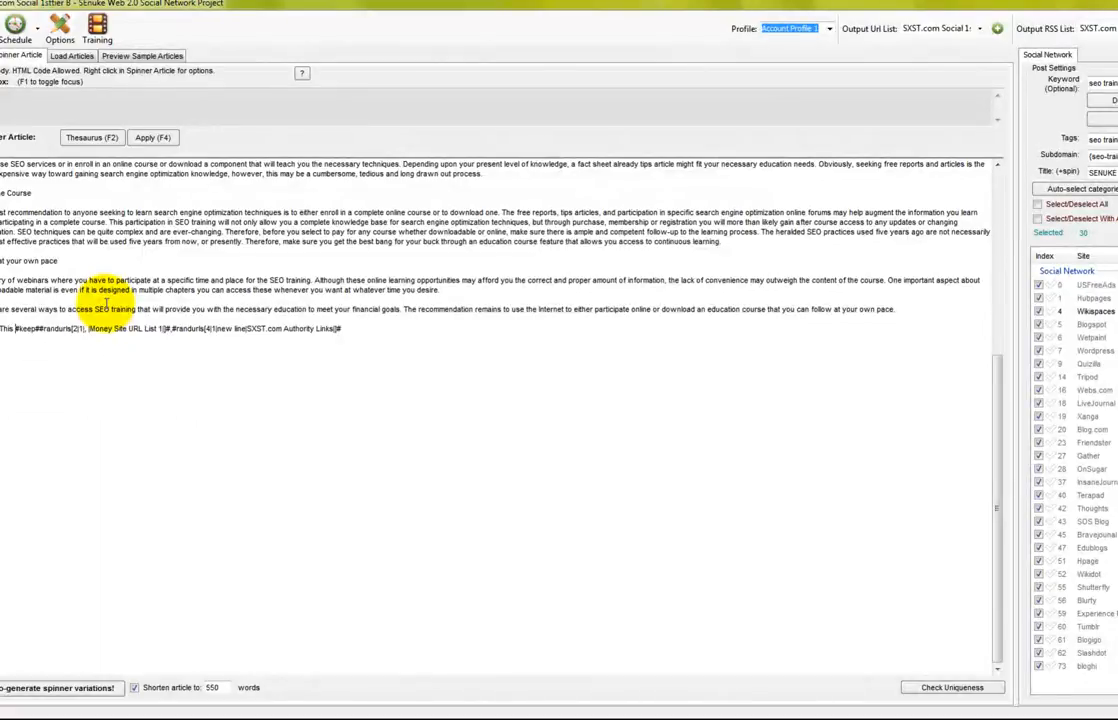
type(" Sites")
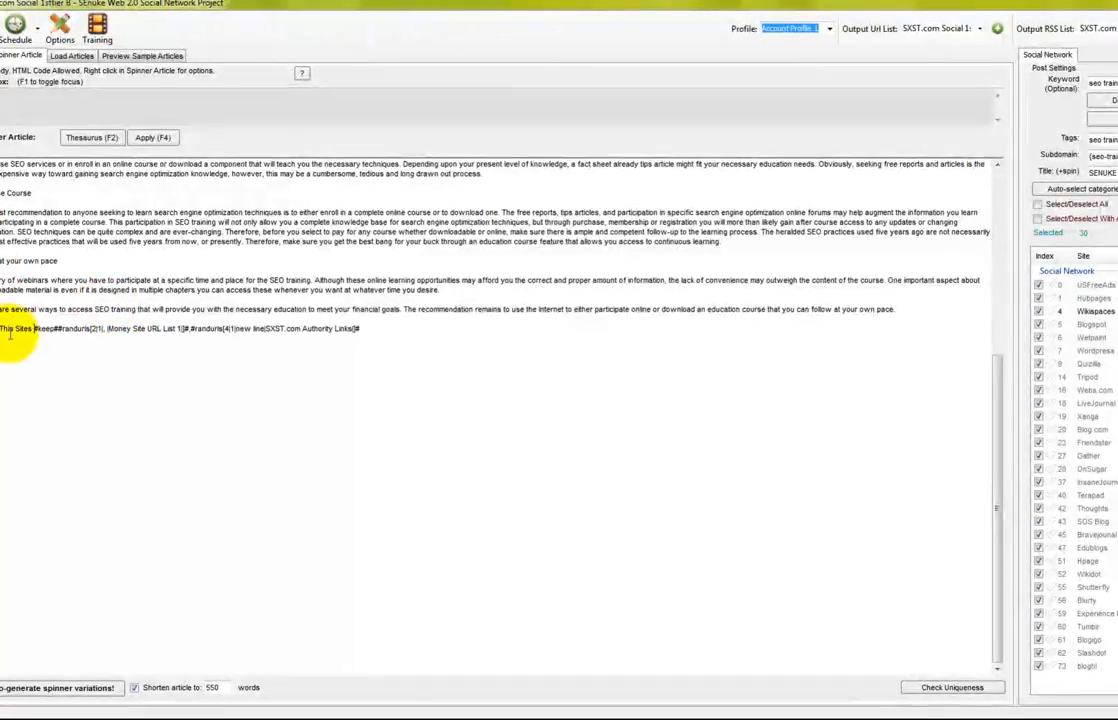
key("BackSpace")
key("BackSpace")
key("BackSpace")
type("hese")
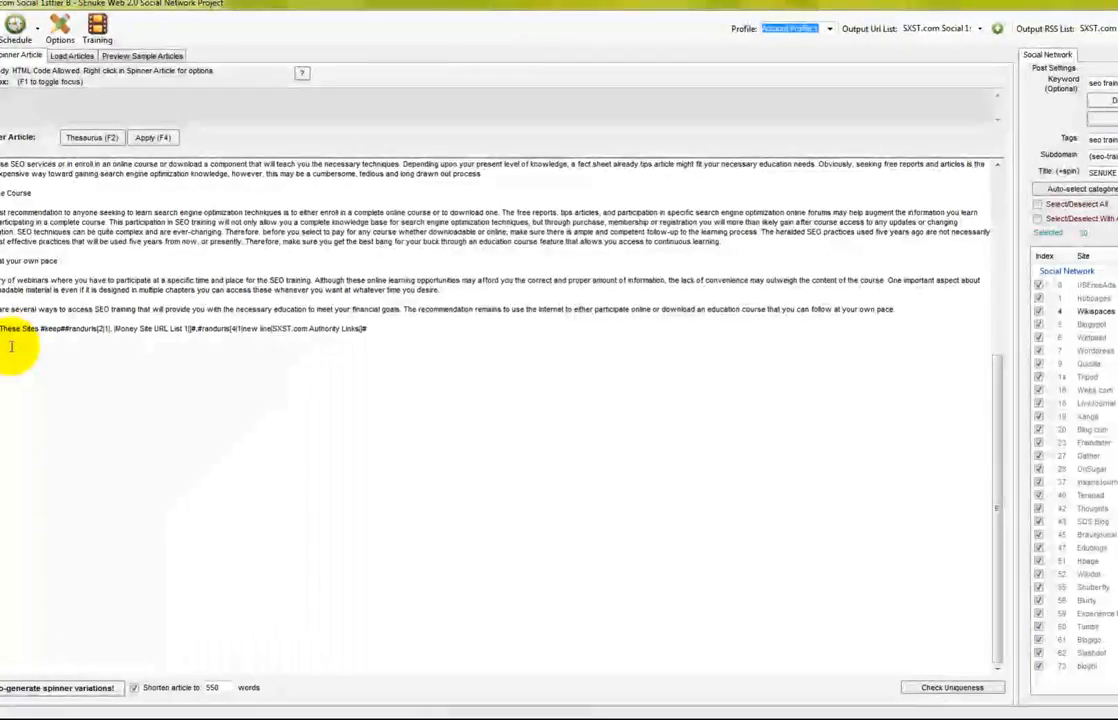
left_click(398, 336)
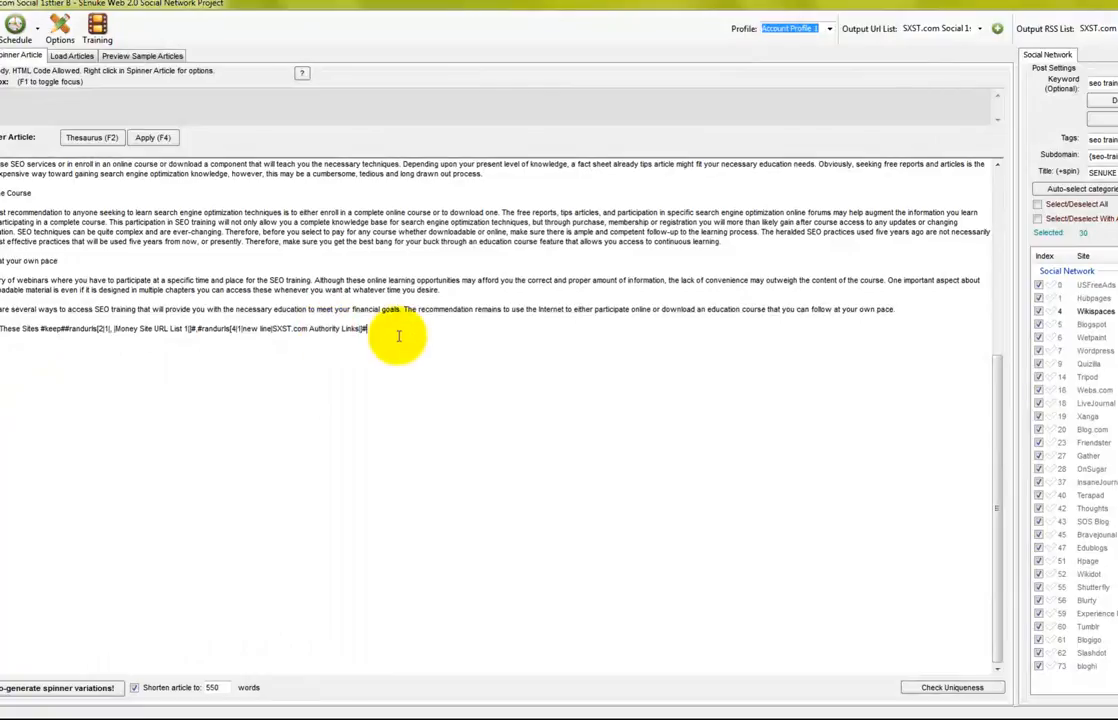
type("for more information")
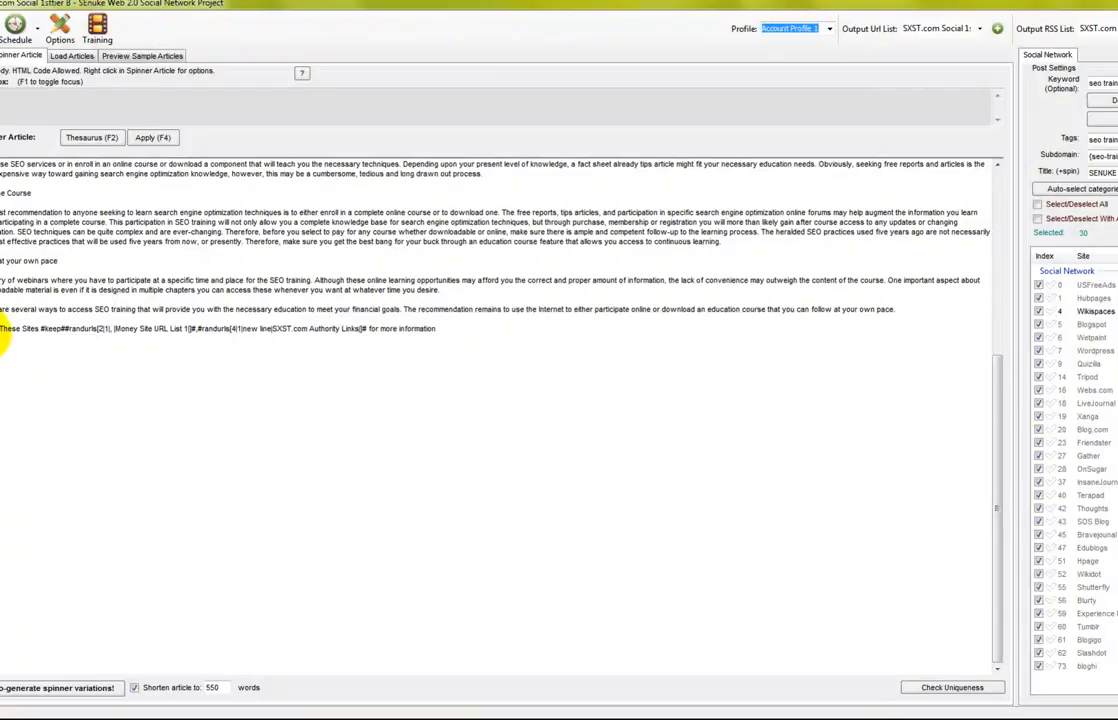
left_click(2, 330)
type("Check")
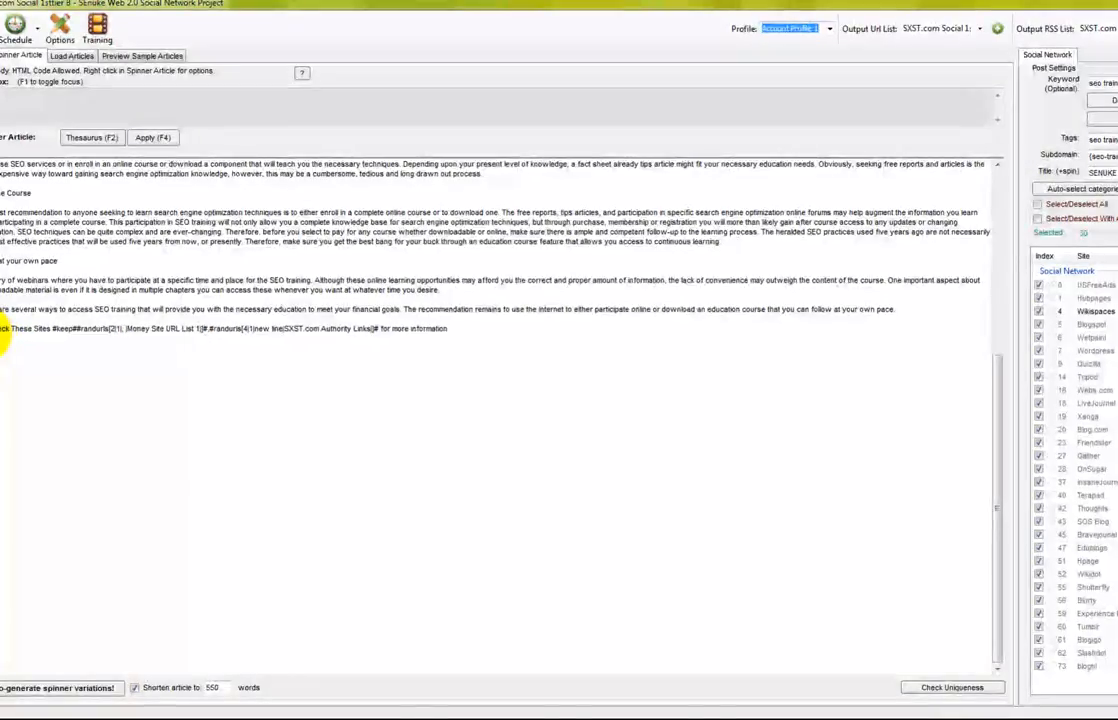
left_click(498, 333)
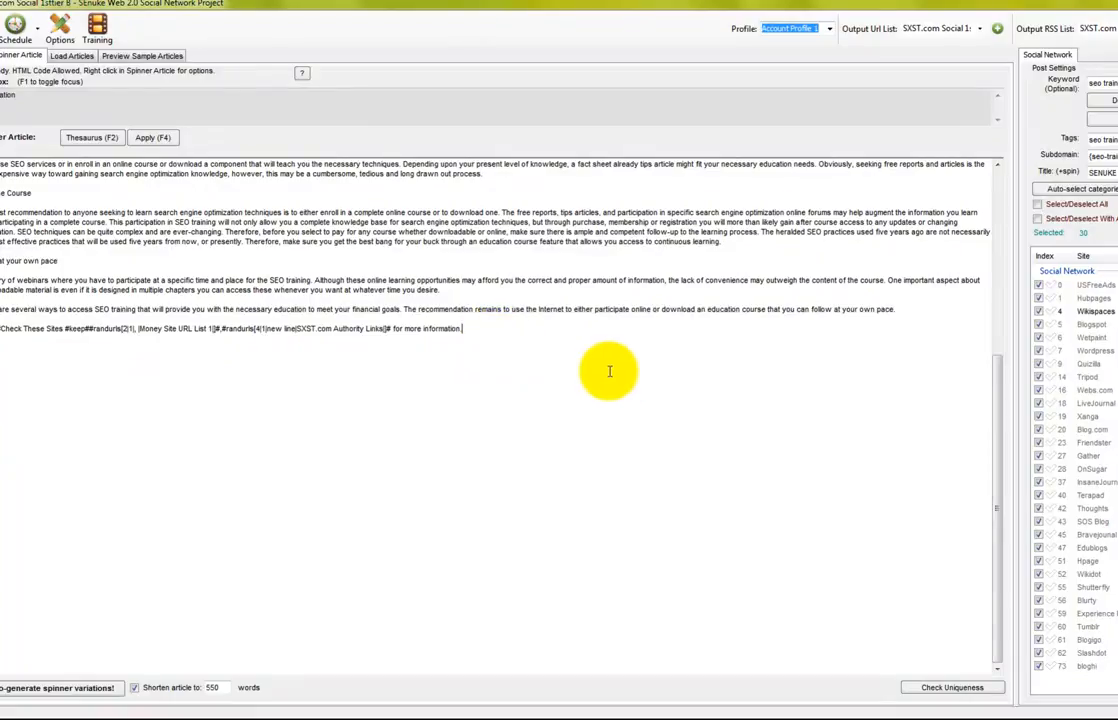
left_click(930, 688)
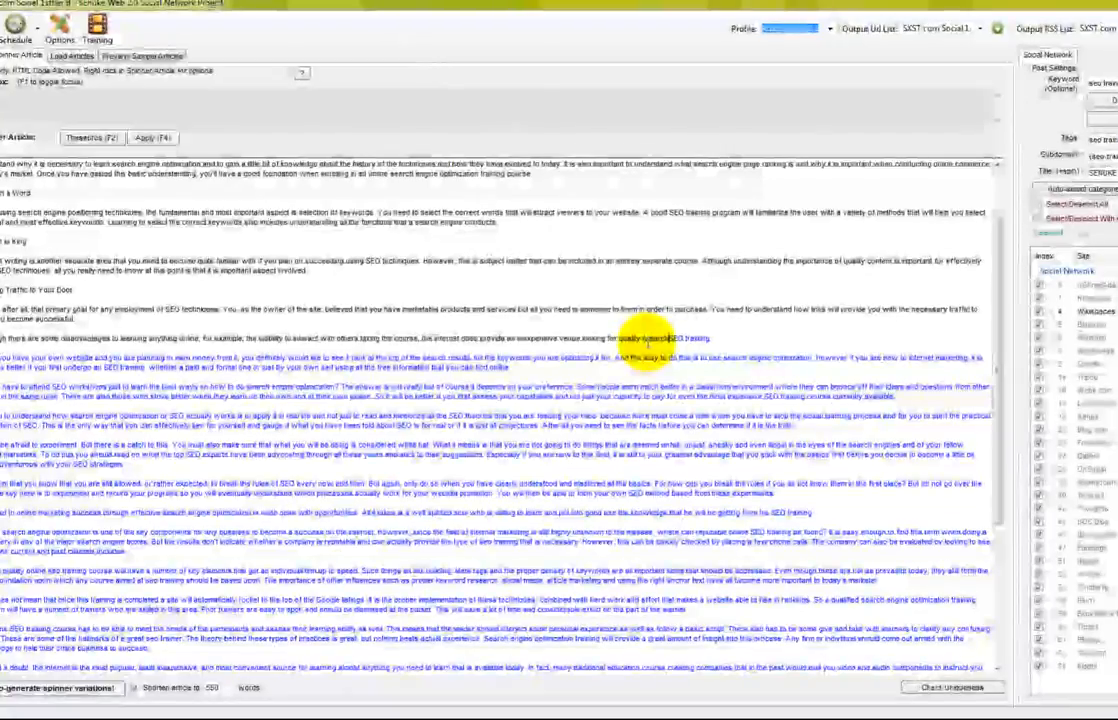
Finish the {search engine optimization|SEO} spin alternative, run the uniqueness check, and dismiss the result
type("earch engine ")
type("optimization ")
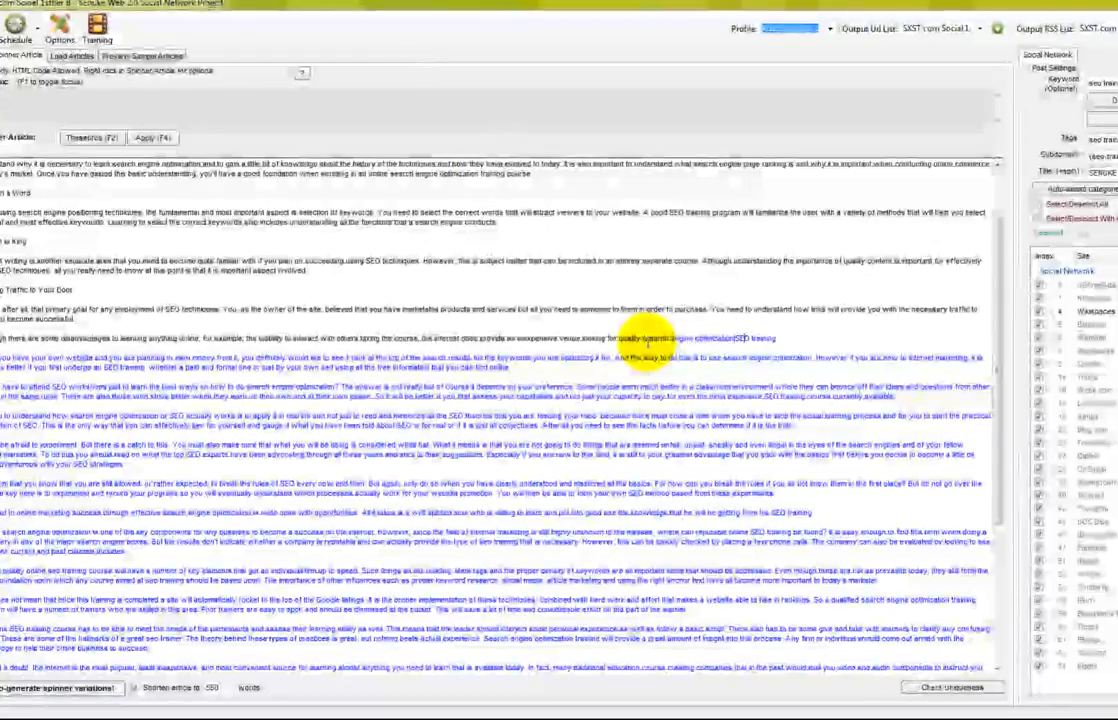
type("}")
scroll(838, 489, "down", 8)
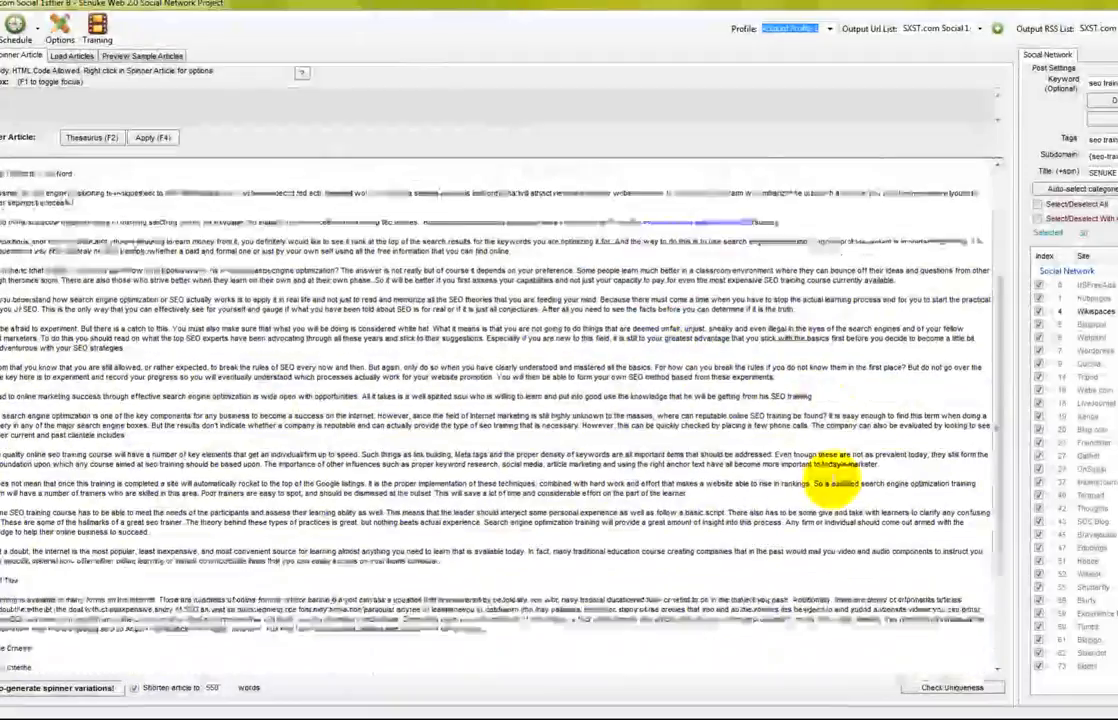
left_click(948, 688)
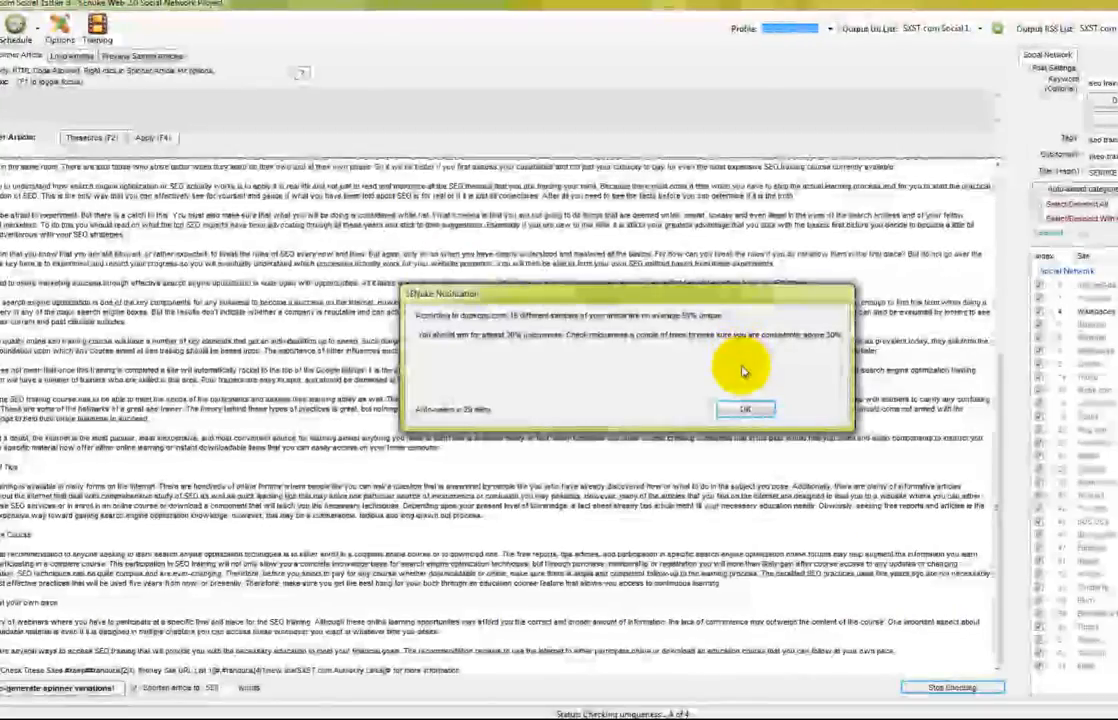
left_click(744, 409)
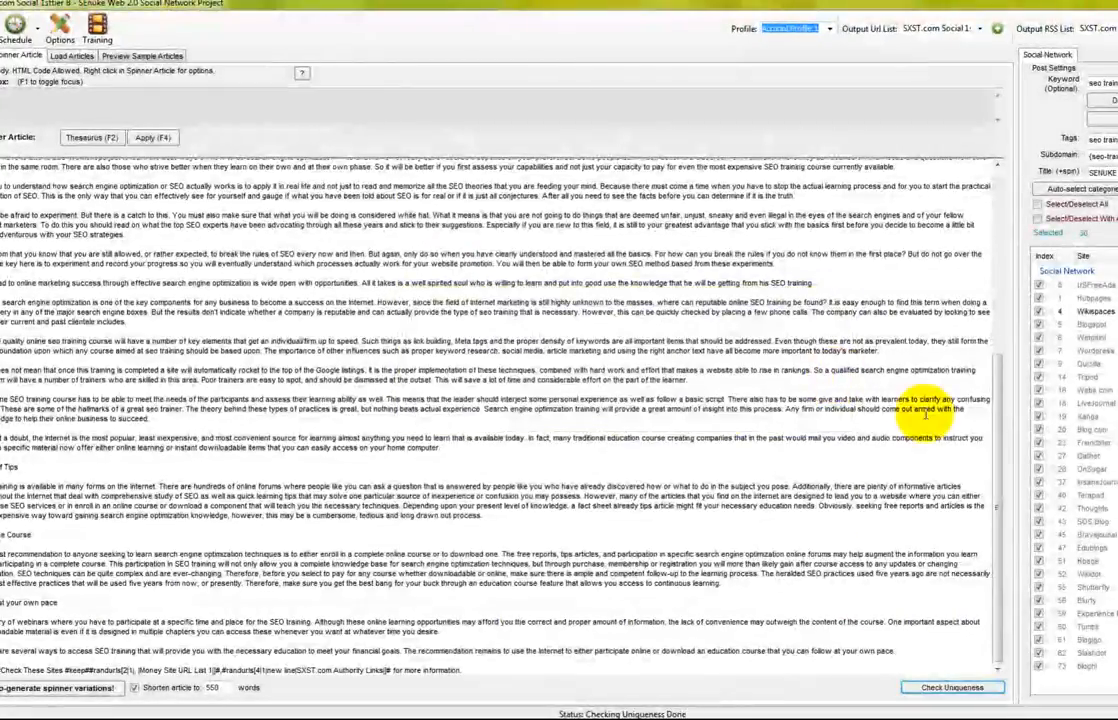
Preview the 'Check These Sites' sample article, then edit Social 1sttier B's schedule, confirming the reset
mouse_move(996, 470)
left_mouse_down()
mouse_move(962, 292)
mouse_move(962, 218)
mouse_move(975, 475)
left_mouse_up()
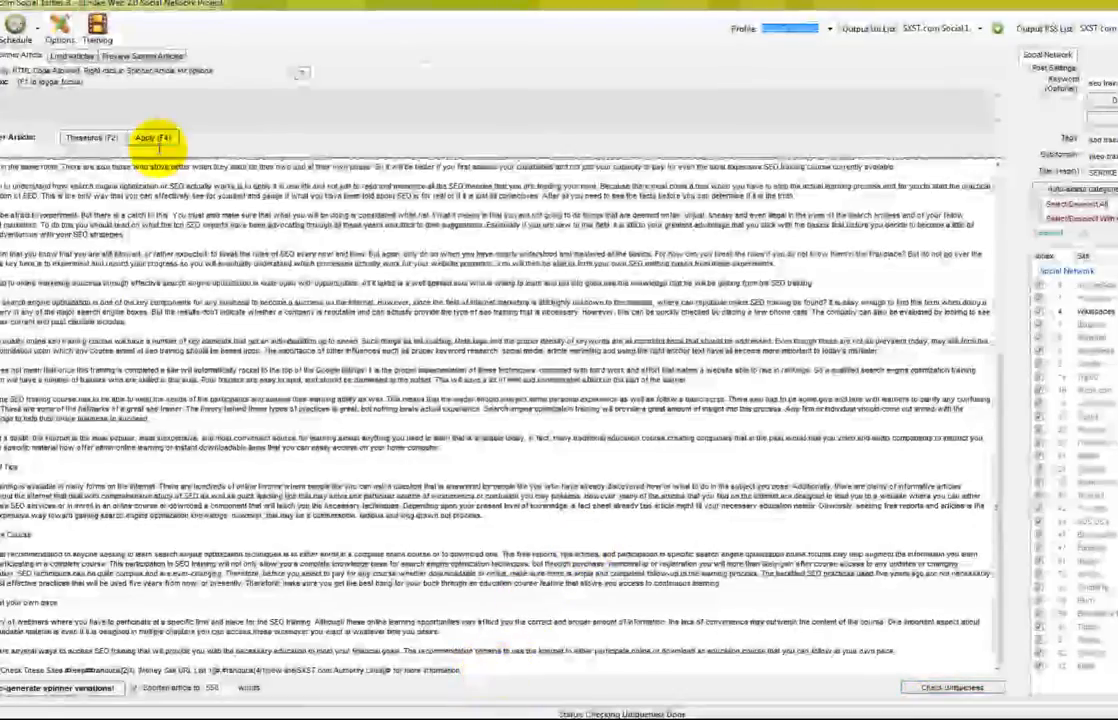
left_click(157, 57)
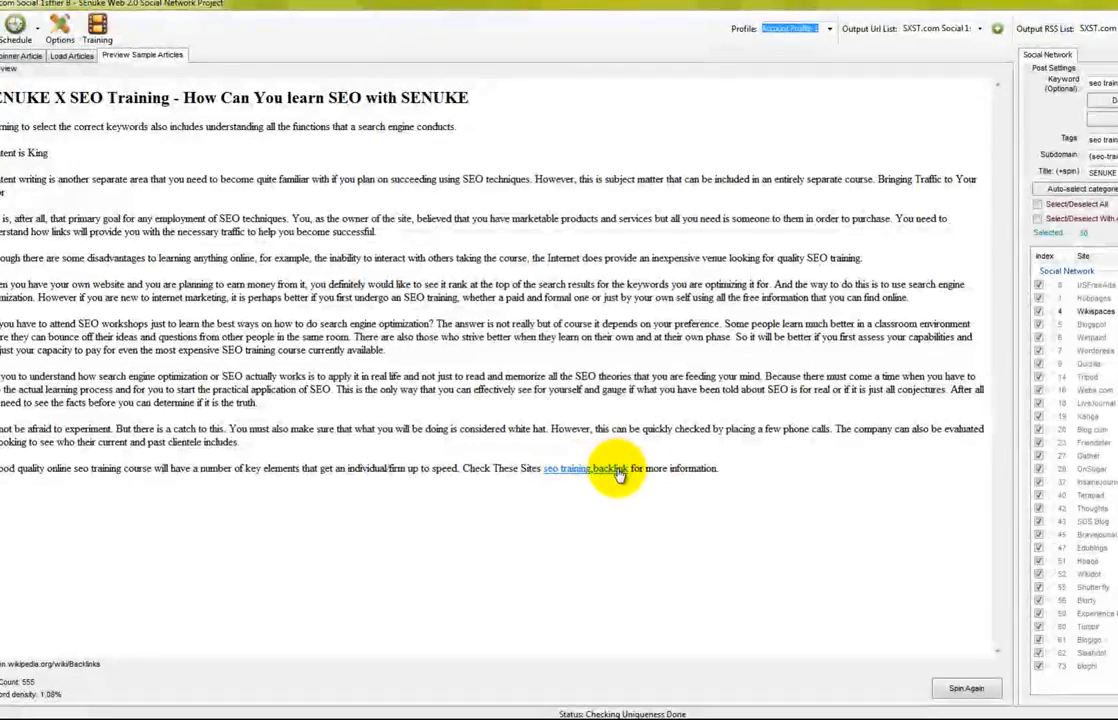
left_click(30, 40)
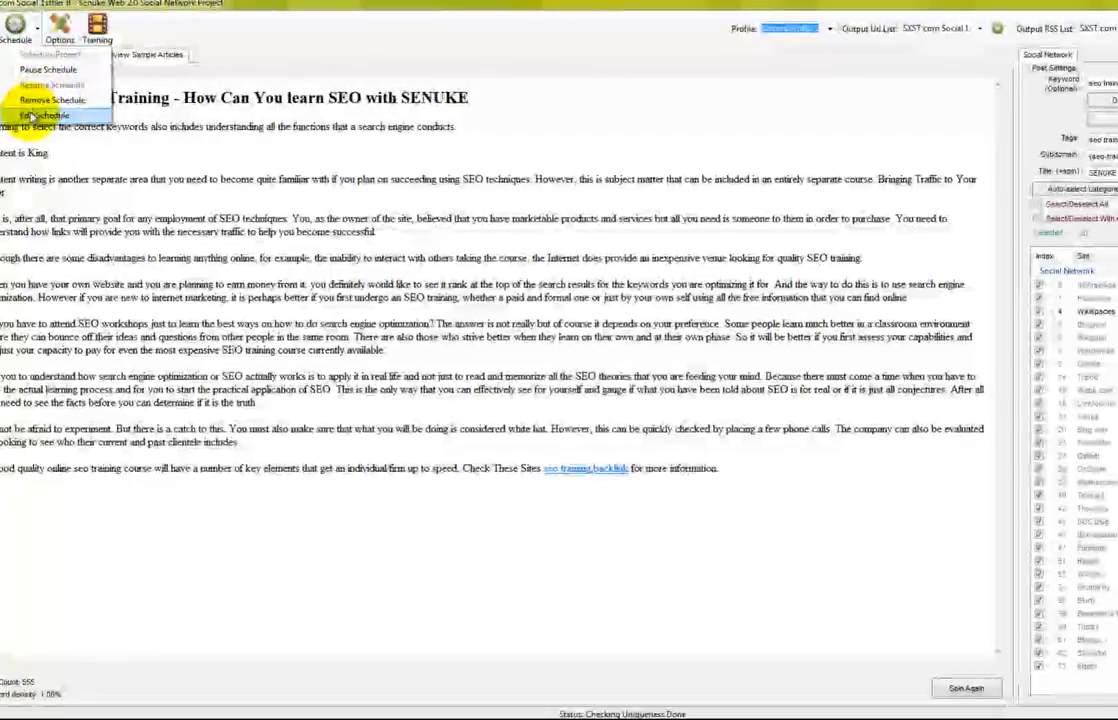
left_click(40, 115)
left_click(626, 424)
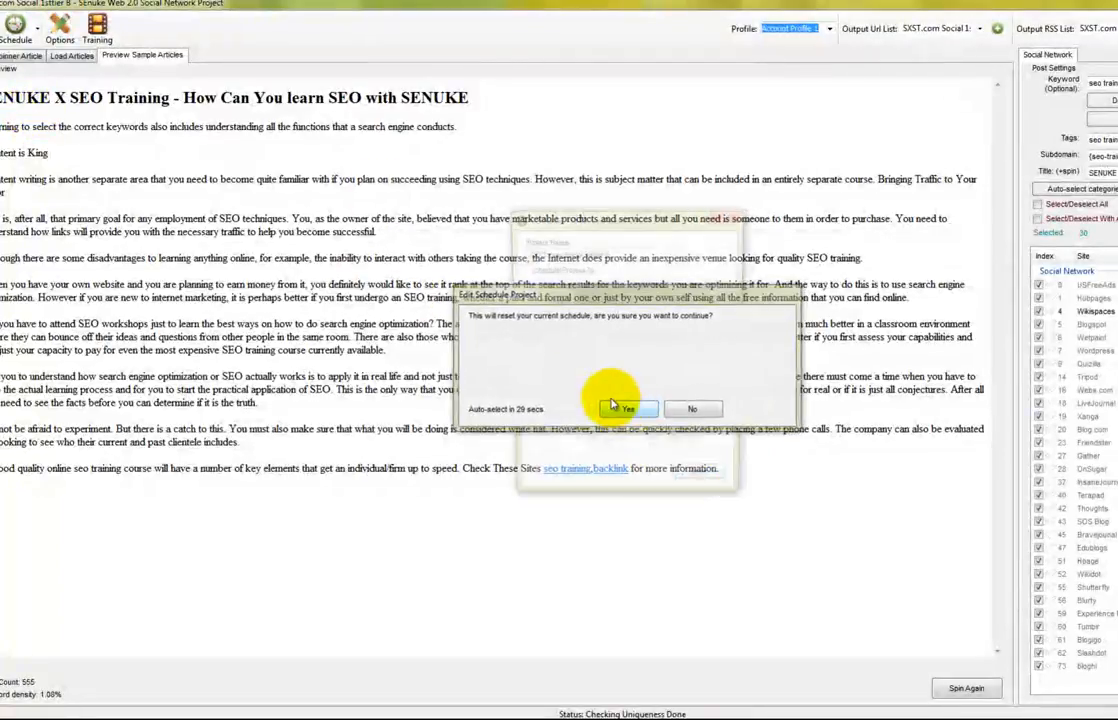